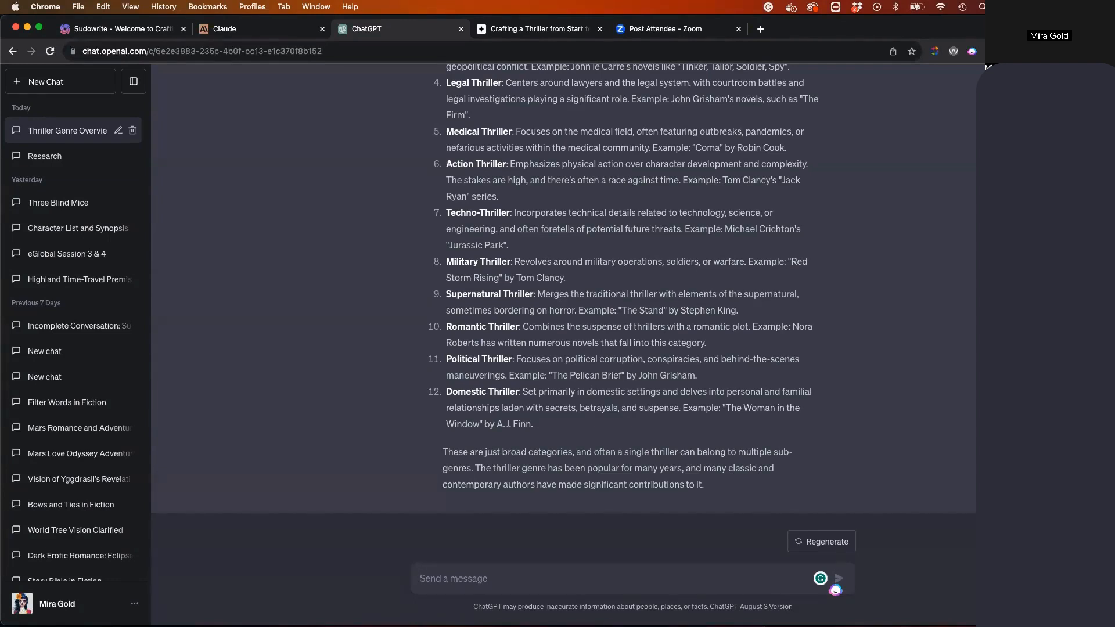
Review the thriller sub-genres in the ChatGPT reply and highlight the name of the Psychological Thriller entry
scroll(536, 363, up, 1)
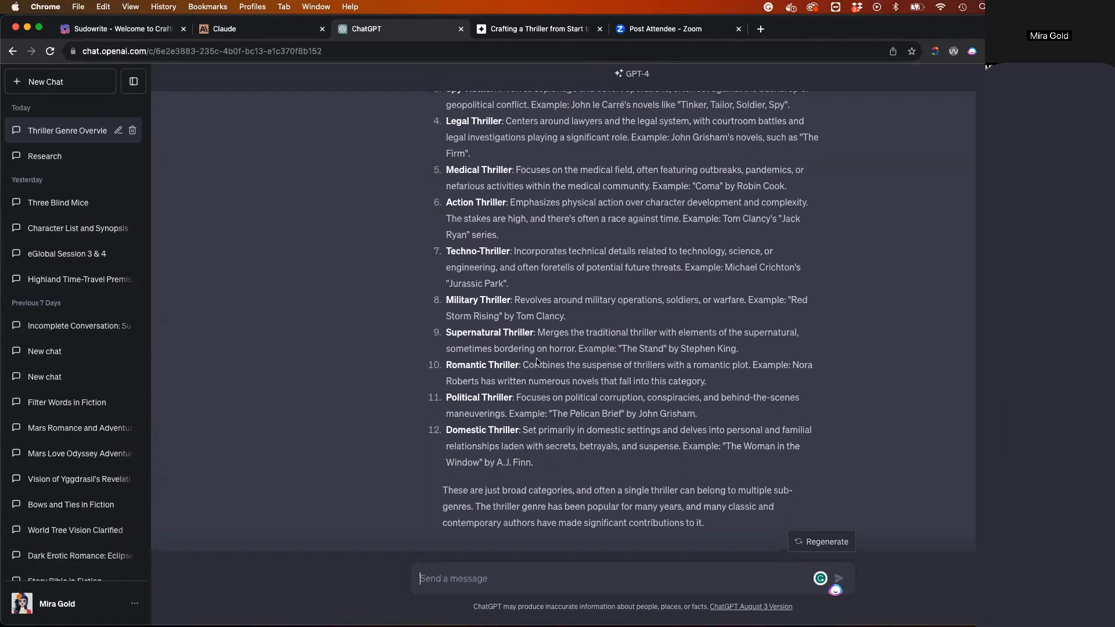
scroll(537, 363, up, 3)
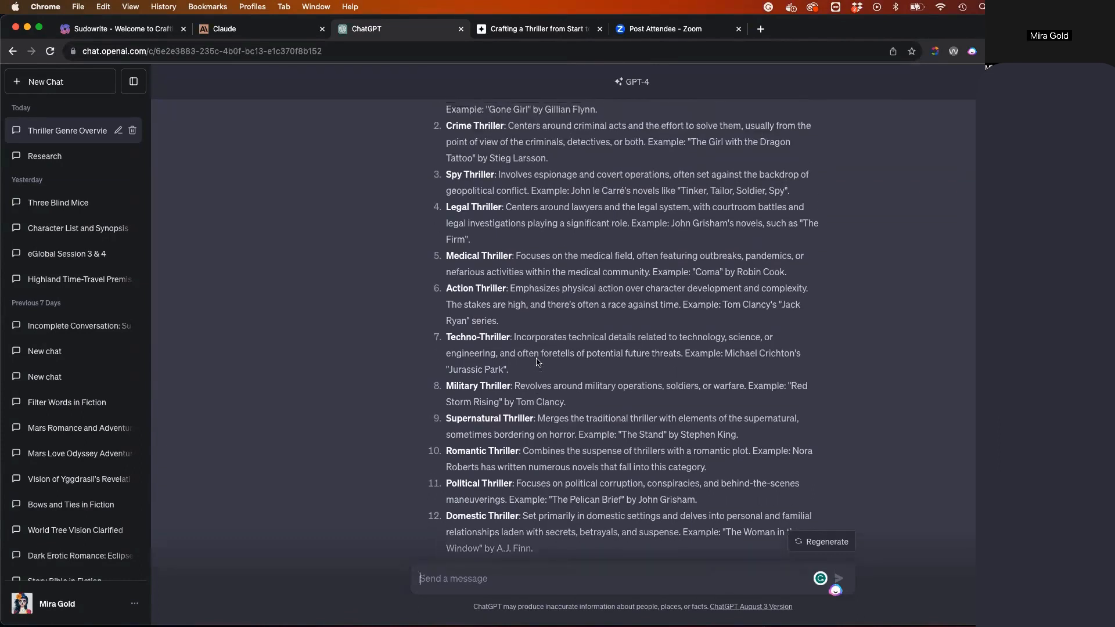
scroll(536, 363, up, 2)
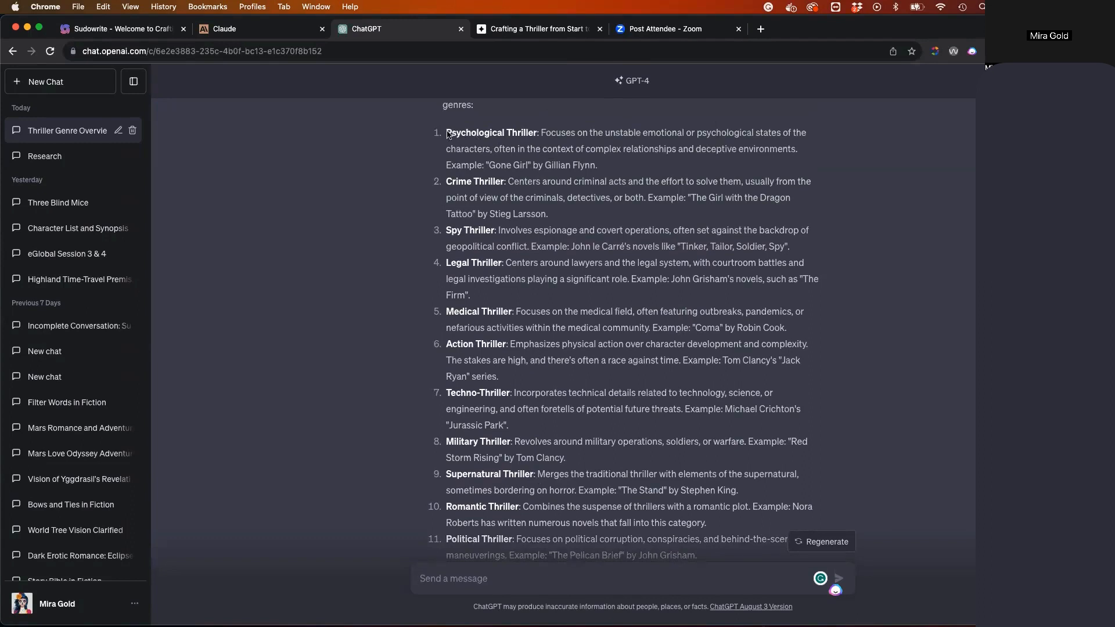
drag(447, 134, 538, 142)
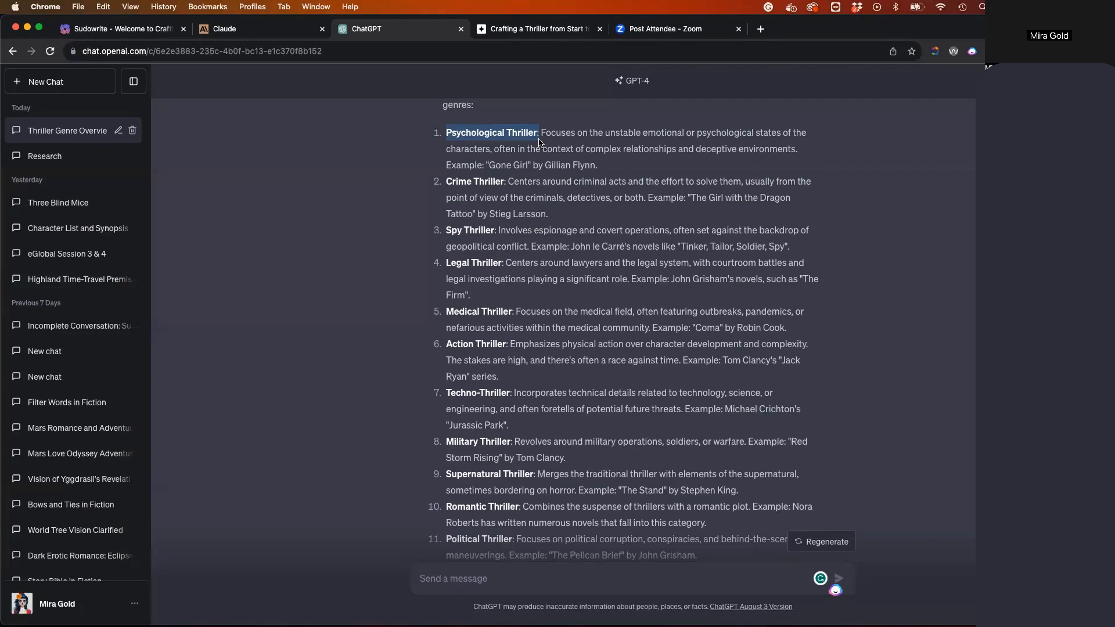
Switch to Sudowrite's Story Engine and examine the Synopsis, Characters and Outline sections with their word limits and rewrite fields
click(149, 31)
click(292, 360)
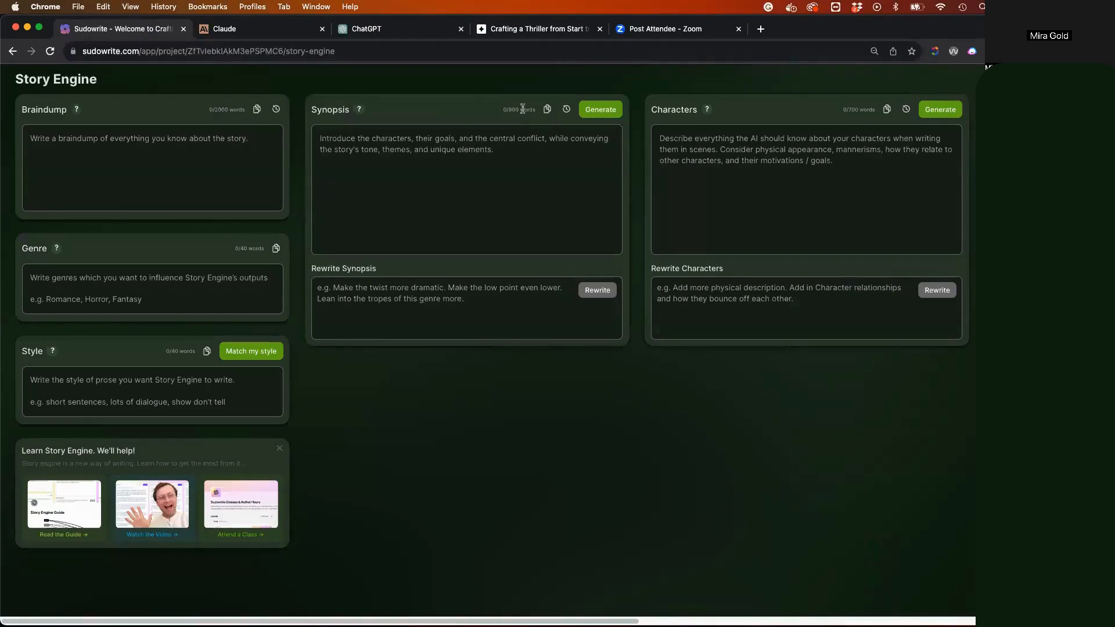
drag(523, 109, 494, 111)
scroll(497, 115, up, 3)
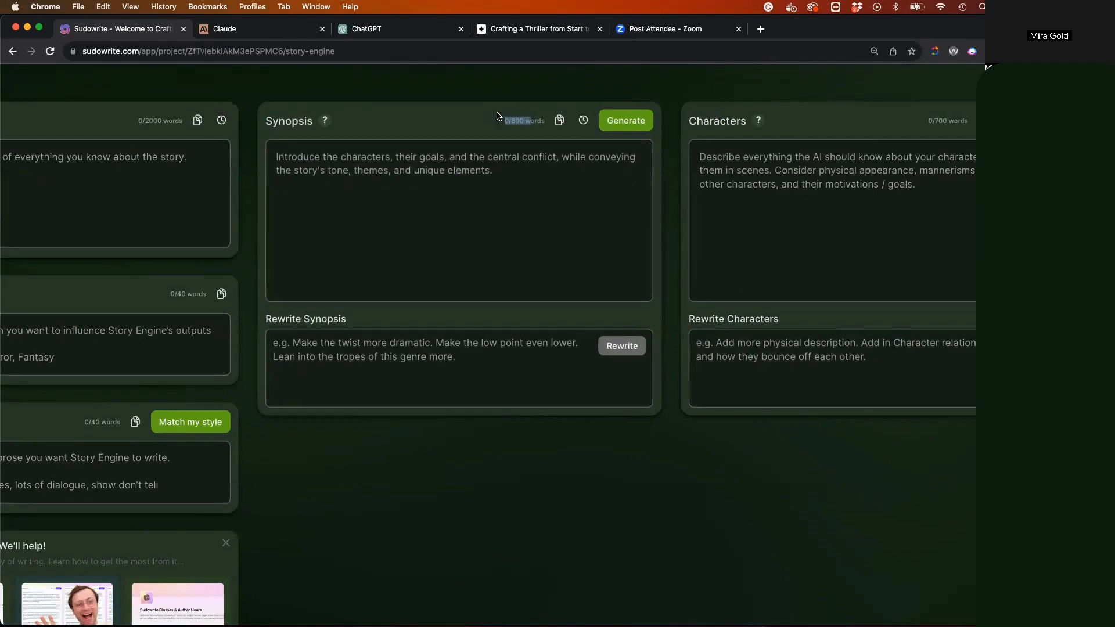
click(404, 346)
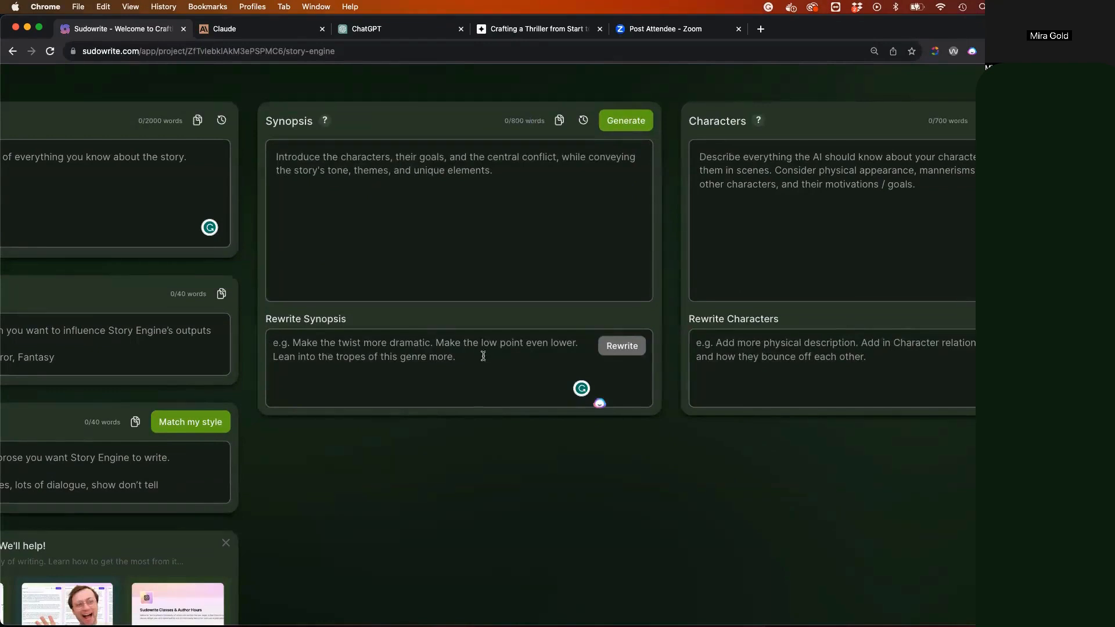
scroll(484, 356, right, 8)
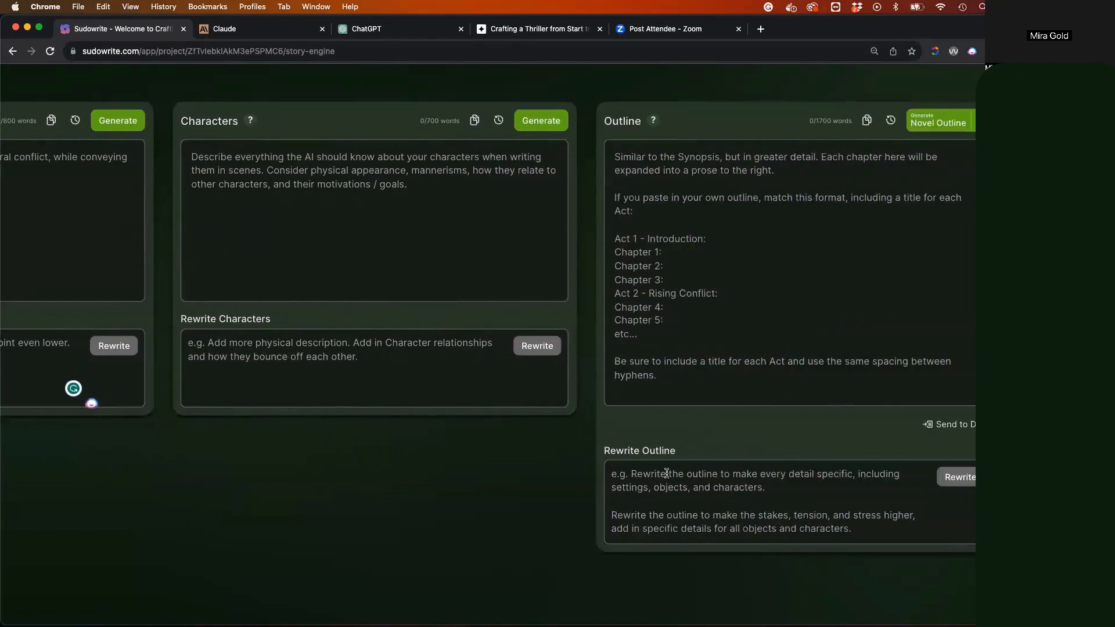
click(666, 475)
key(super+minus)
key(super+minus)
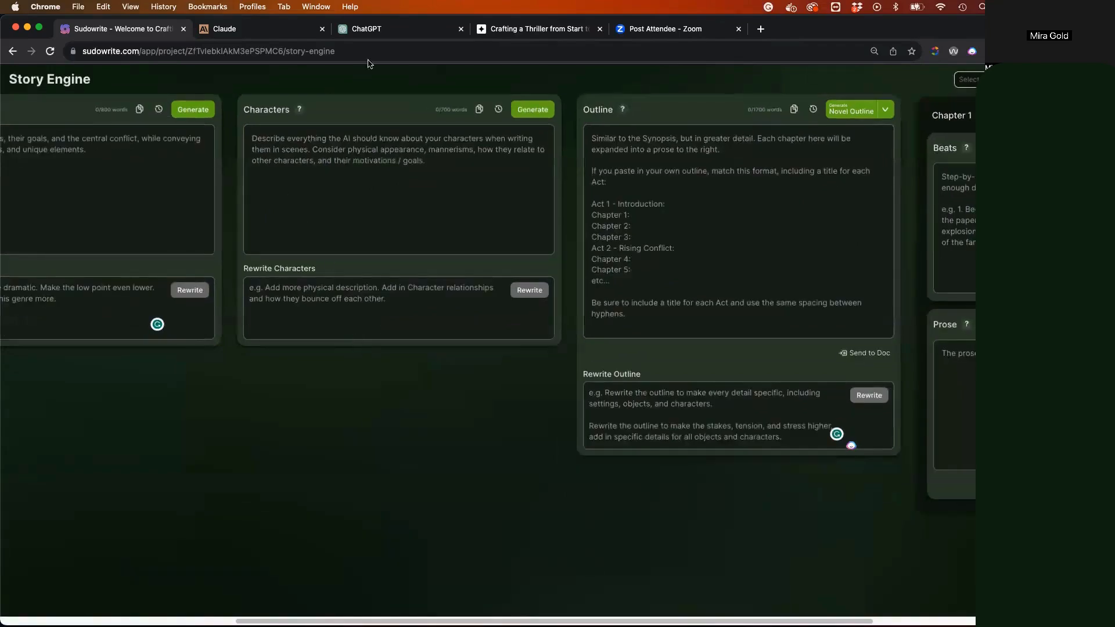
Switch to the Thrillers in the Digital Age Templates book in Vellum and view its Academic, Action and Adventure Thriller chapters
click(384, 32)
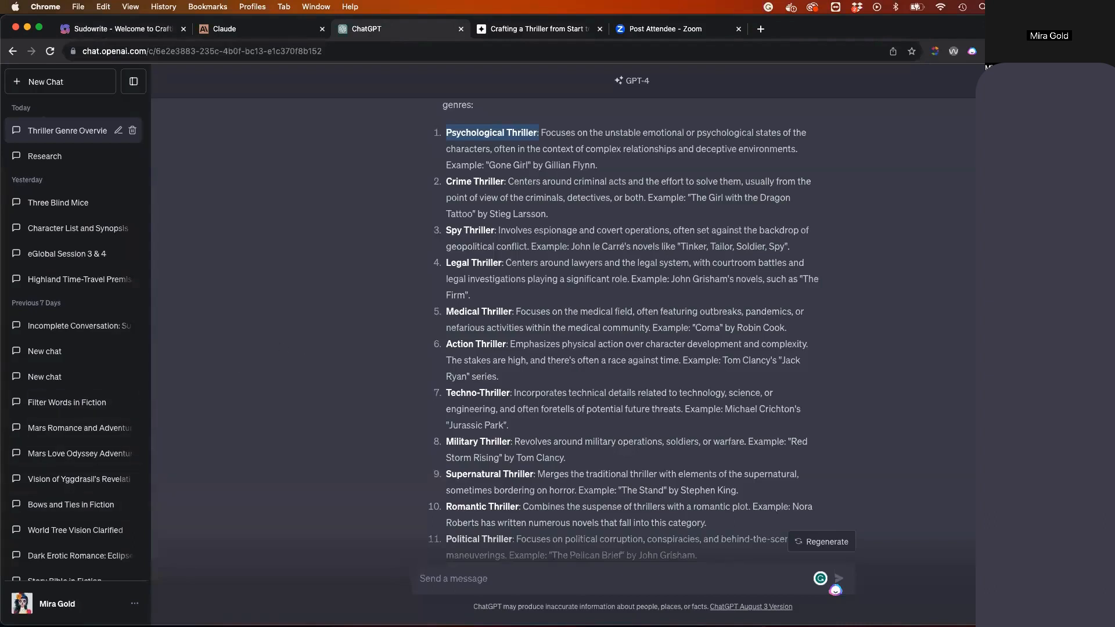
mouse_move(557, 625)
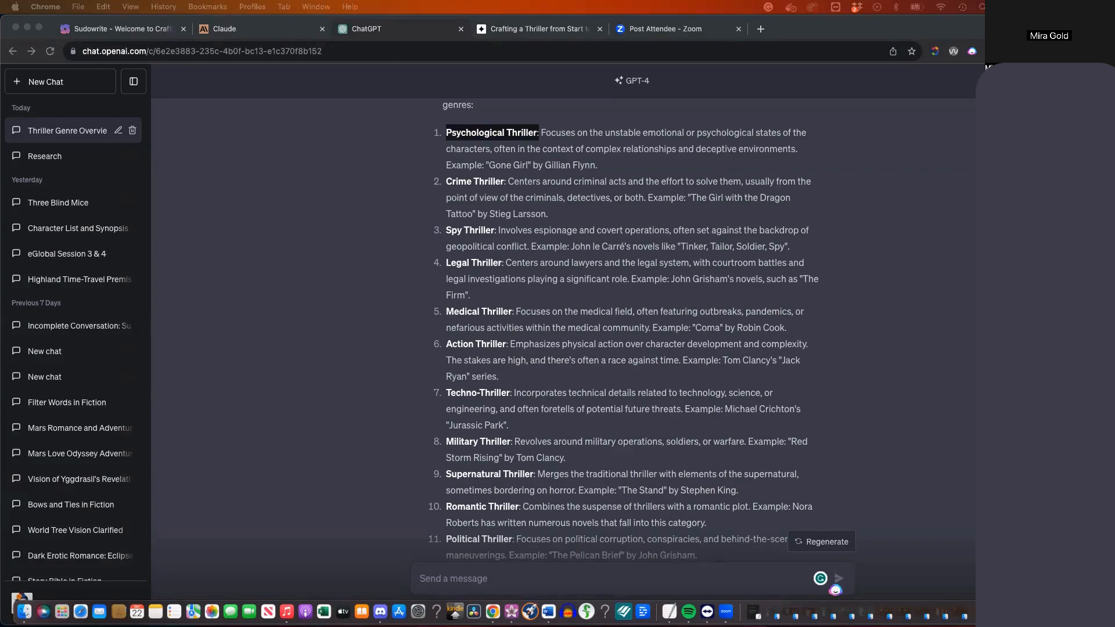
drag(0, 69, 600, 109)
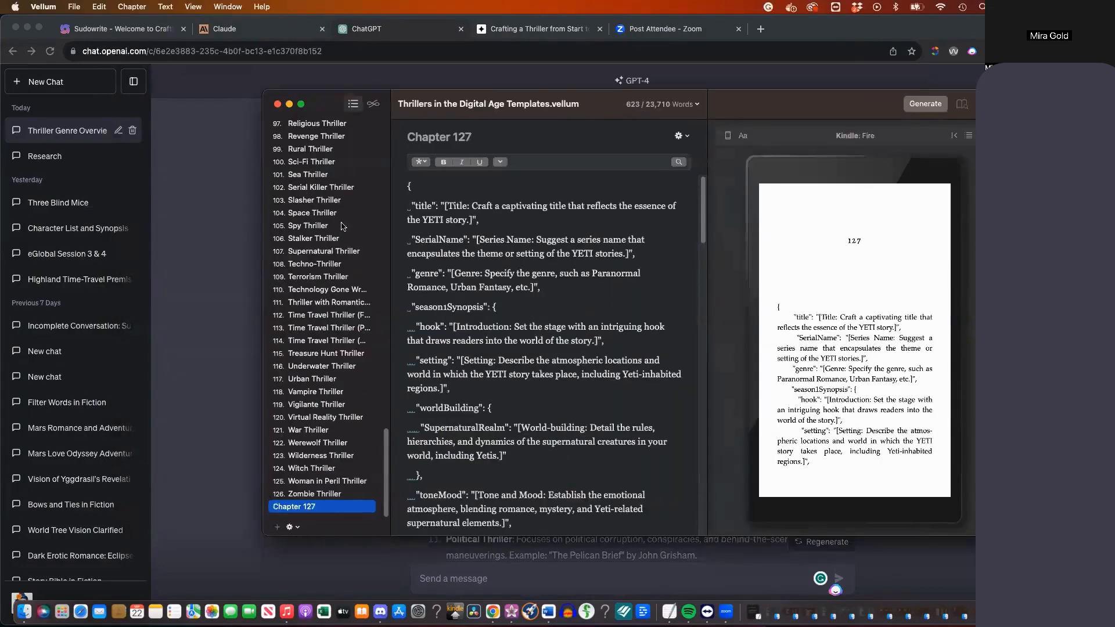
scroll(340, 222, up, 20)
scroll(342, 225, up, 5)
click(325, 268)
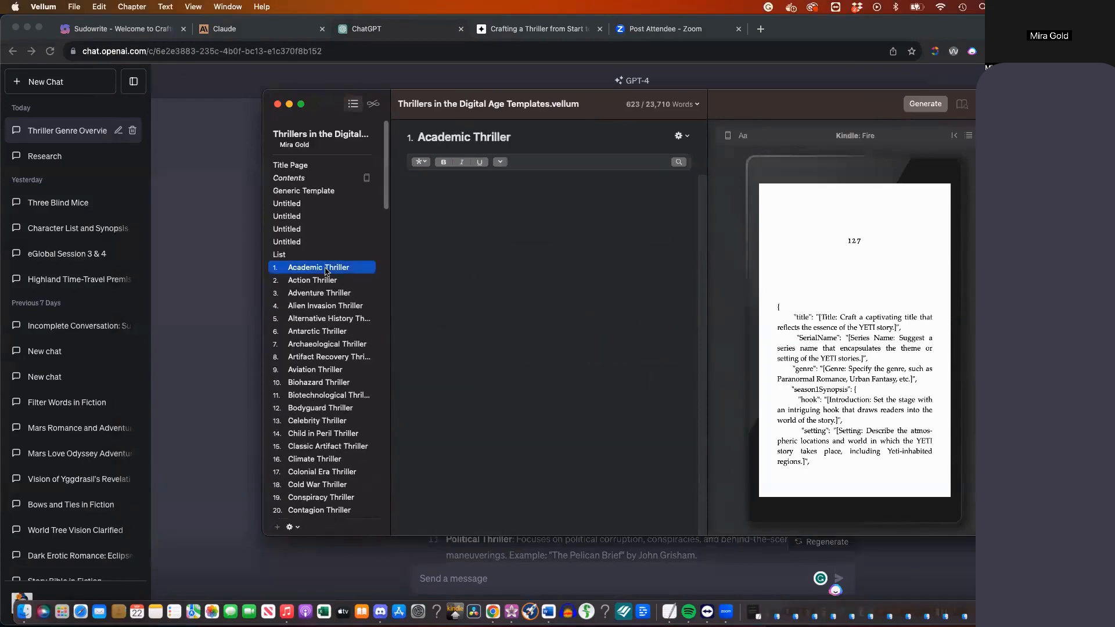
click(318, 282)
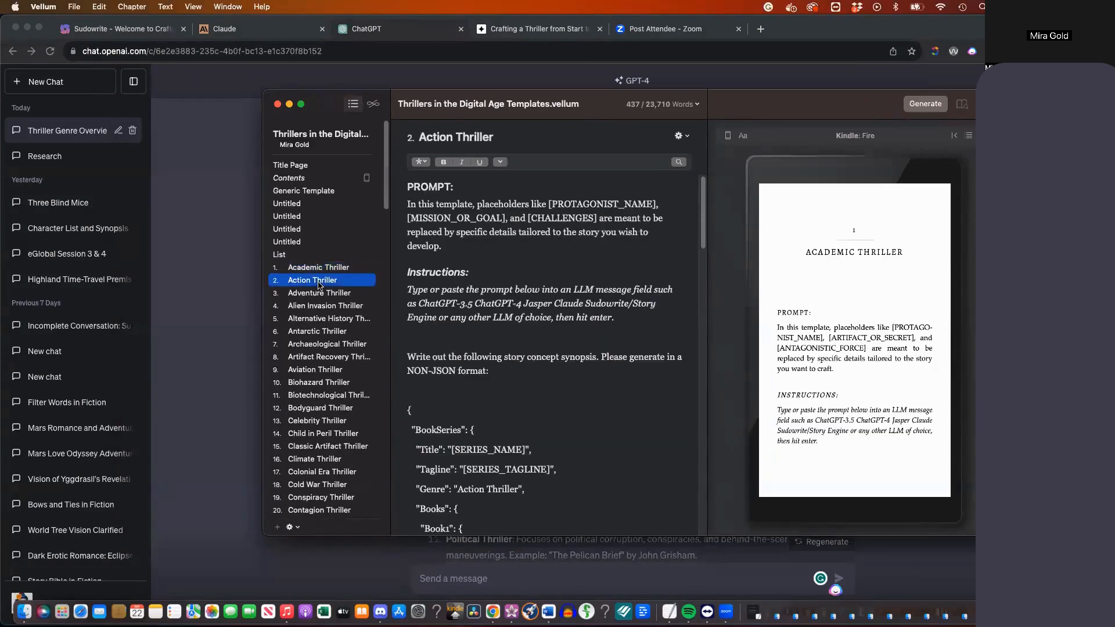
click(309, 295)
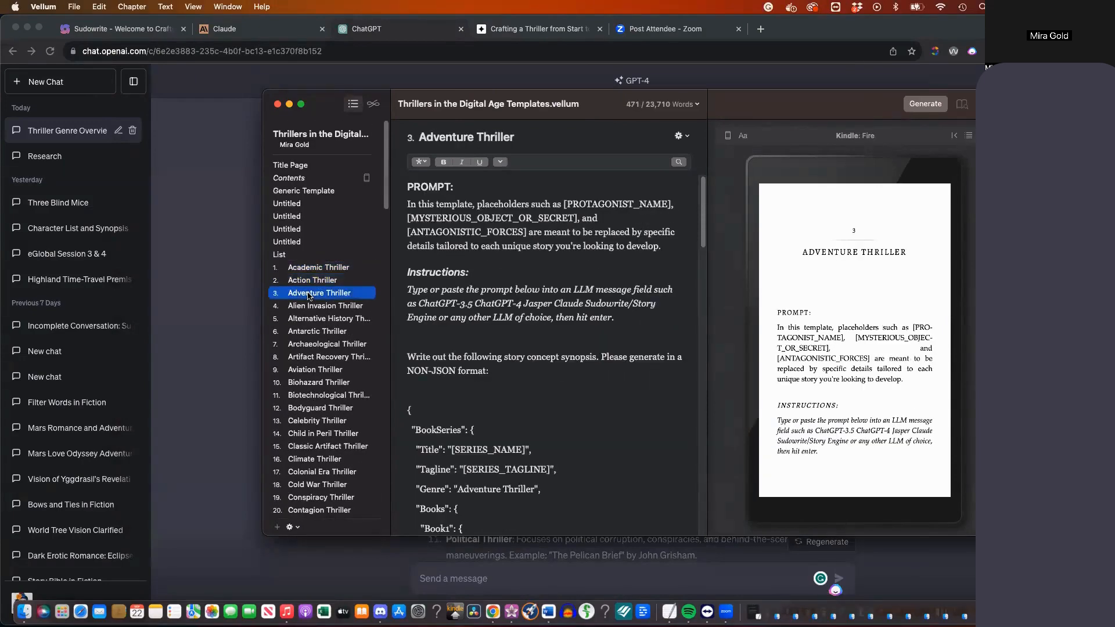
Browse the template chapters through to the end of the book and open the Psychological Thriller chapter
scroll(318, 383, down, 5)
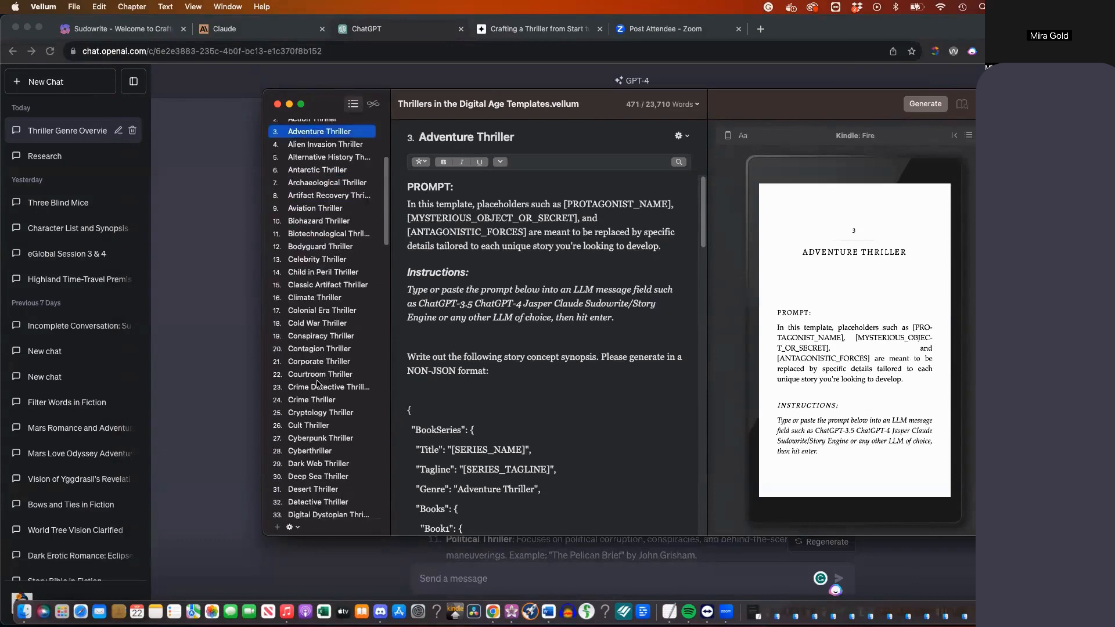
scroll(318, 384, down, 15)
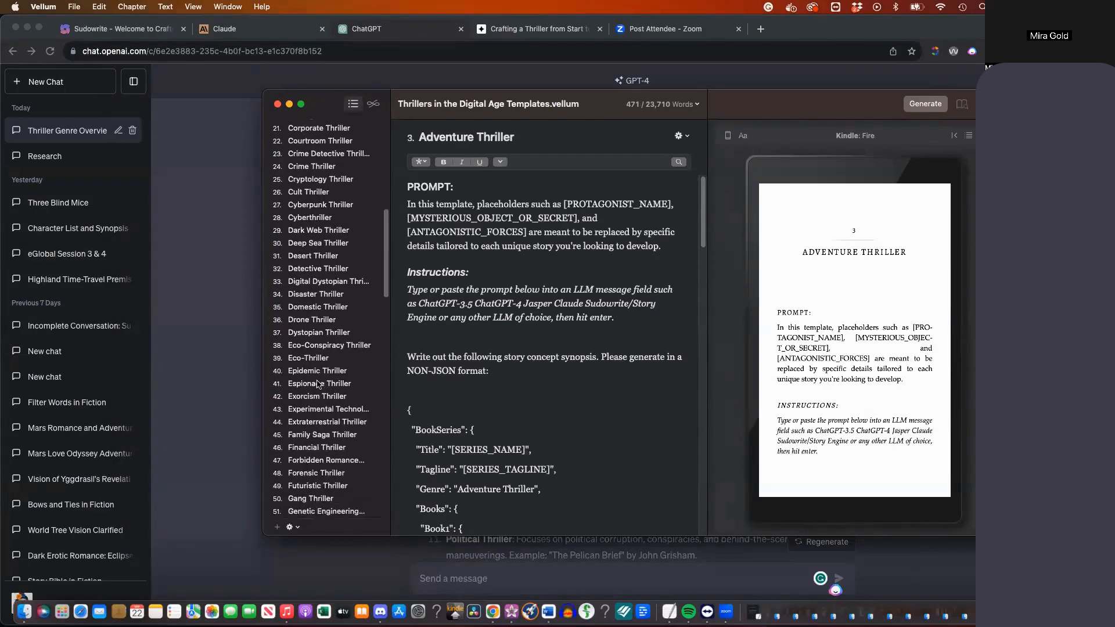
scroll(318, 385, down, 8)
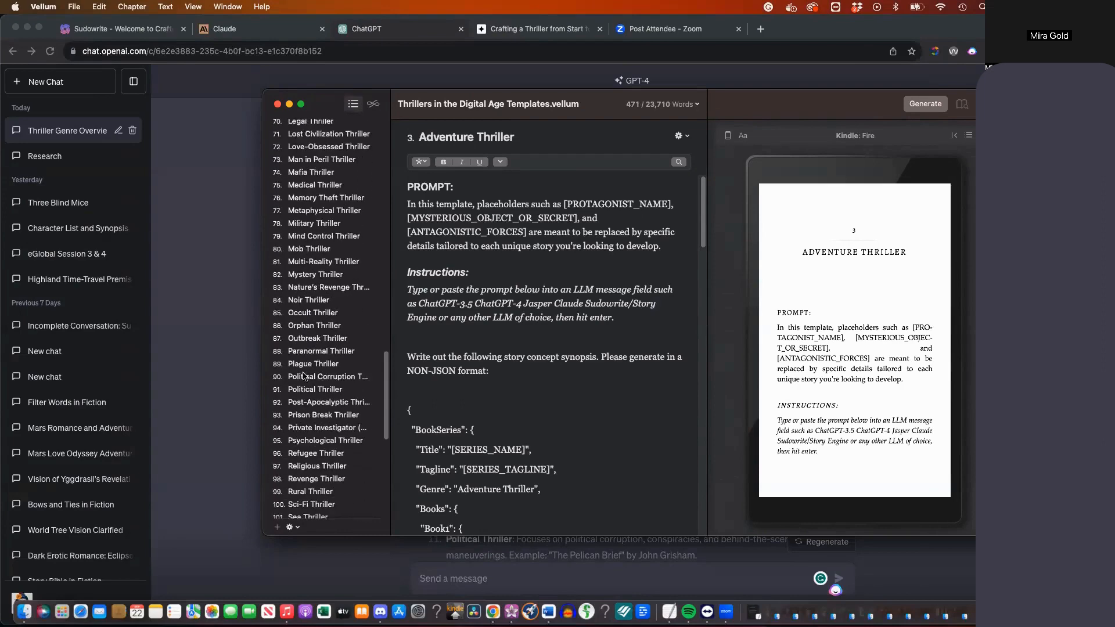
scroll(314, 409, down, 1)
click(320, 395)
scroll(457, 381, down, 1)
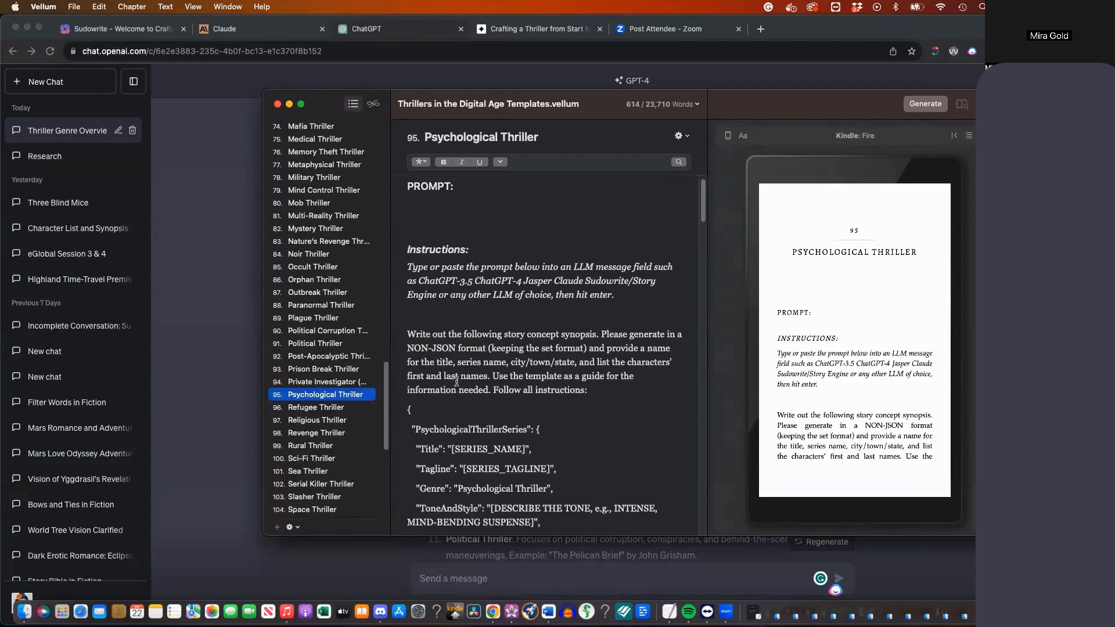
scroll(312, 462, down, 10)
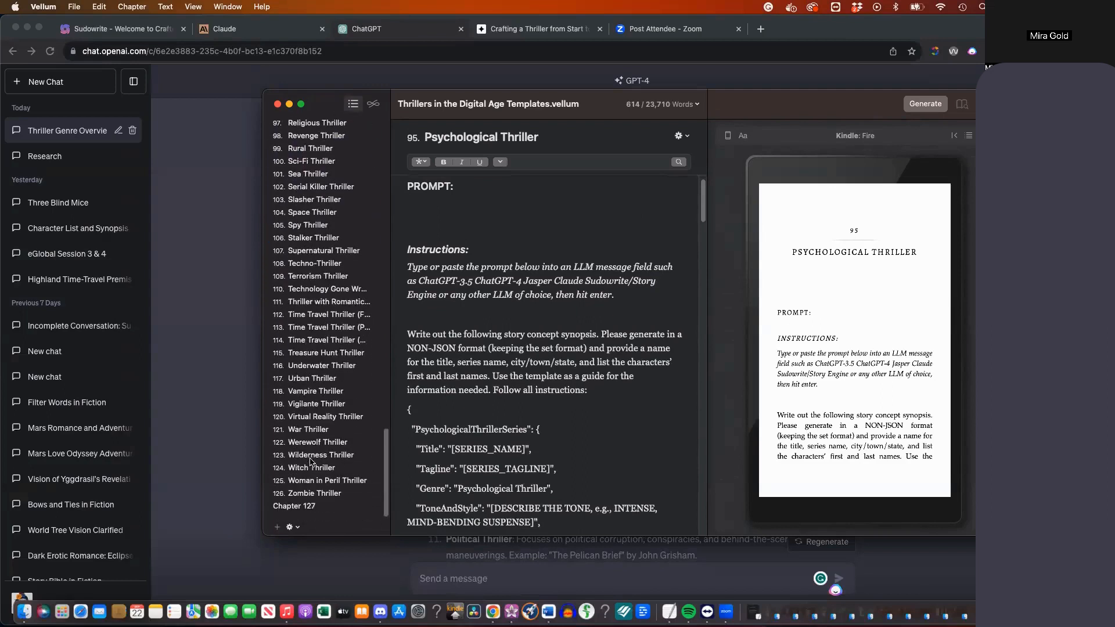
scroll(313, 461, up, 4)
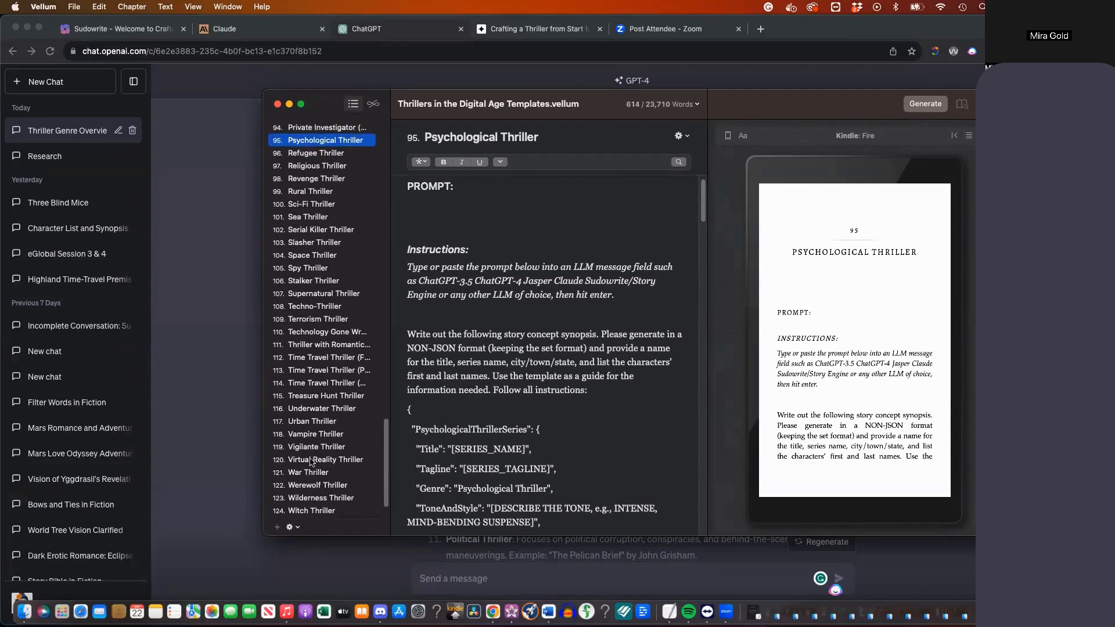
Select and copy the Psychological Thriller prompt from "Write out the following story concept synopsis" through the final closing brace
click(512, 379)
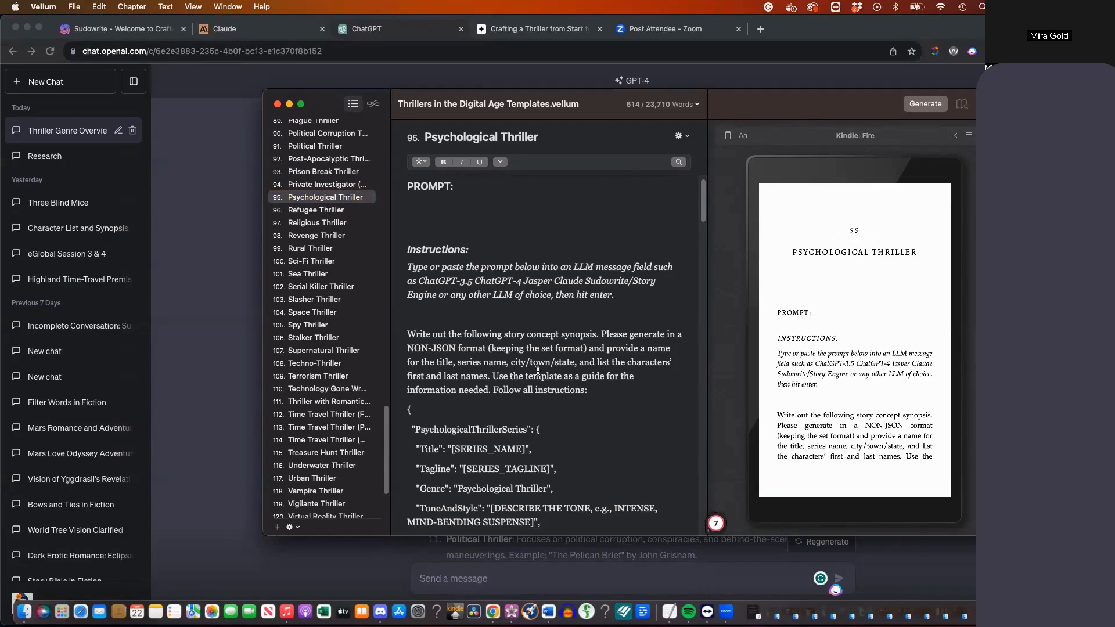
scroll(555, 366, down, 4)
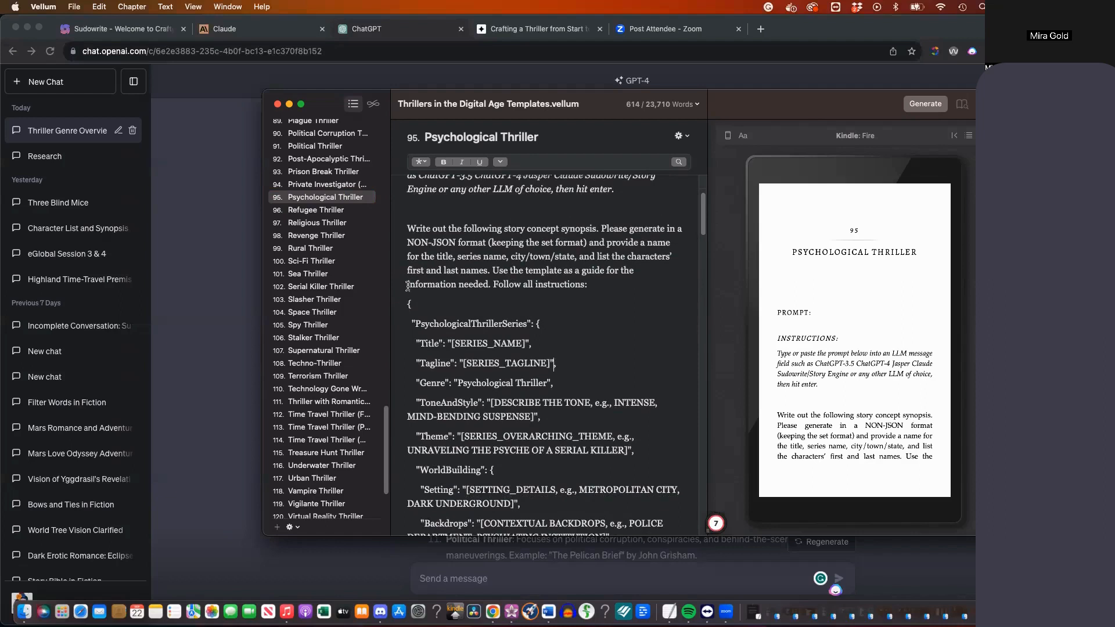
drag(409, 228, 556, 412)
scroll(556, 412, down, 2)
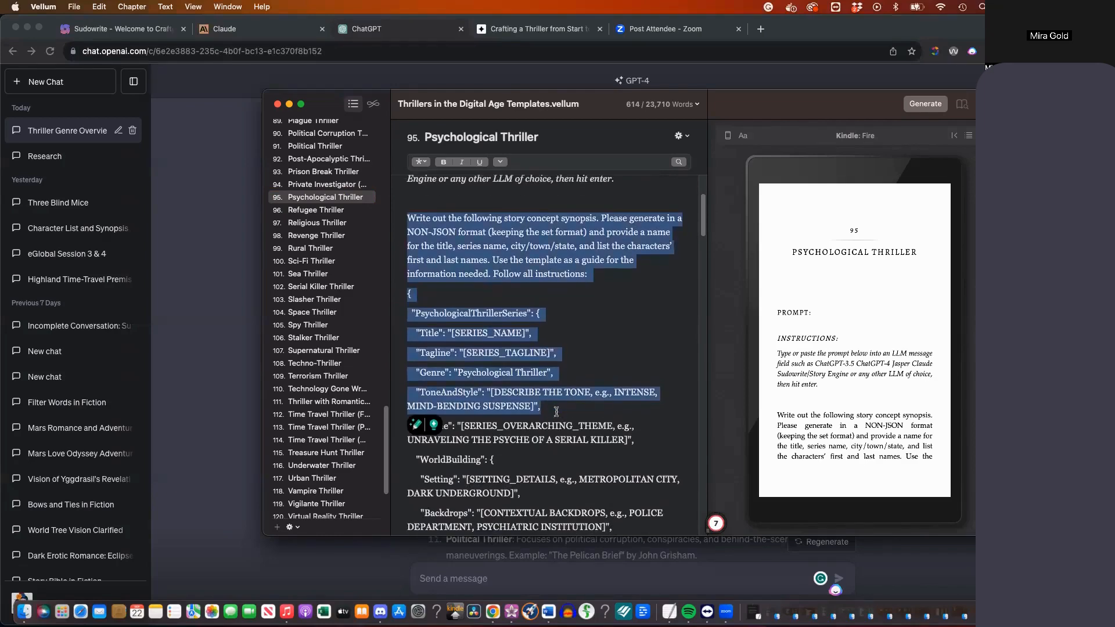
scroll(556, 412, down, 10)
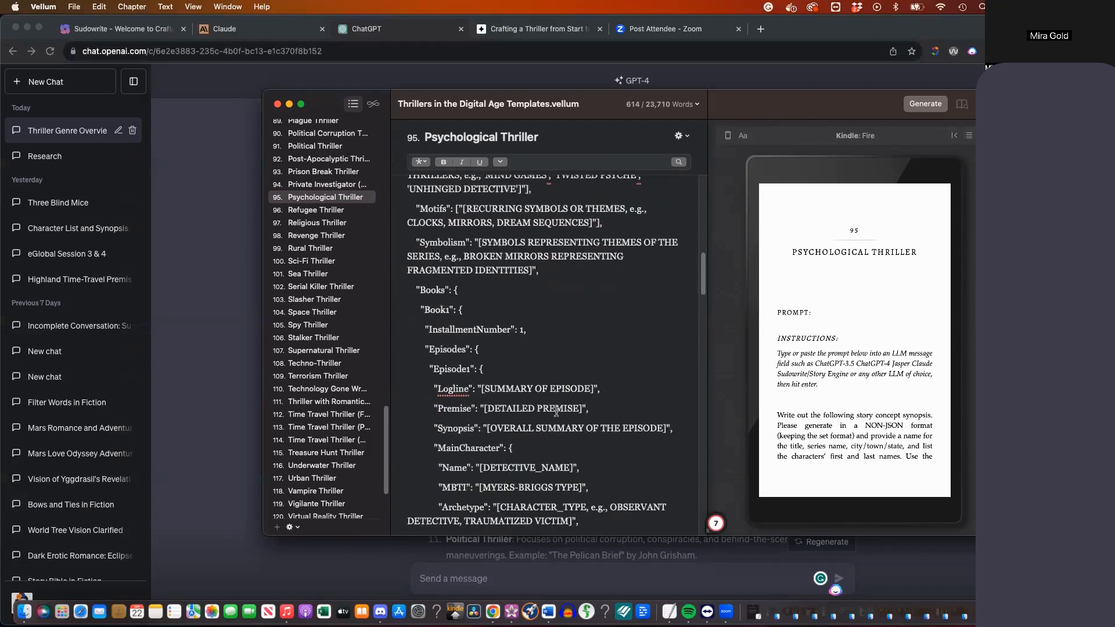
scroll(556, 413, down, 15)
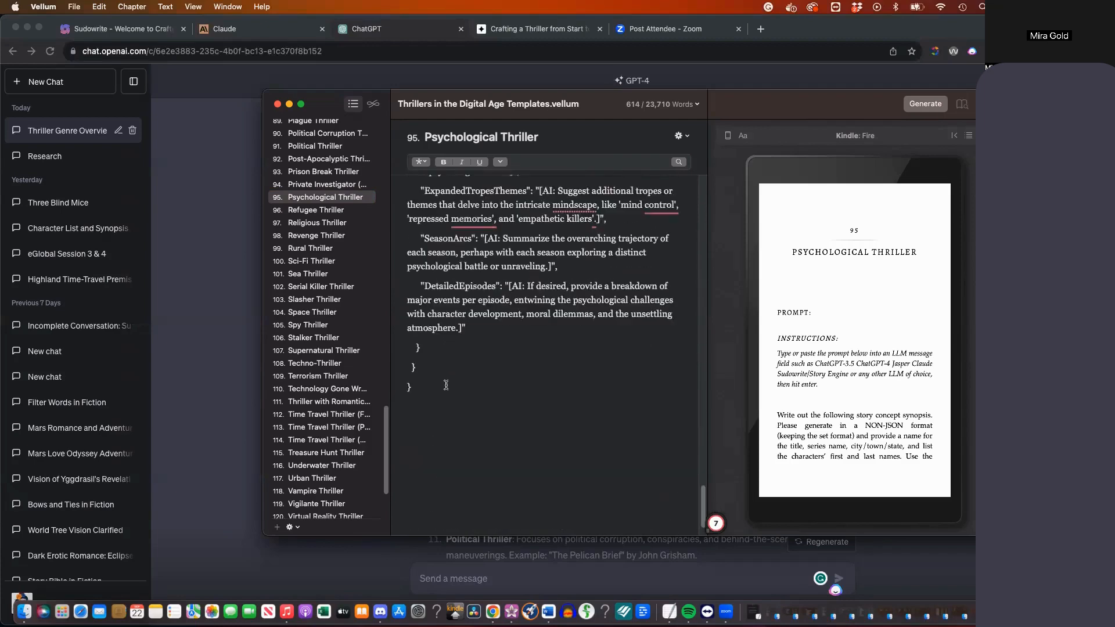
shift+click(447, 385)
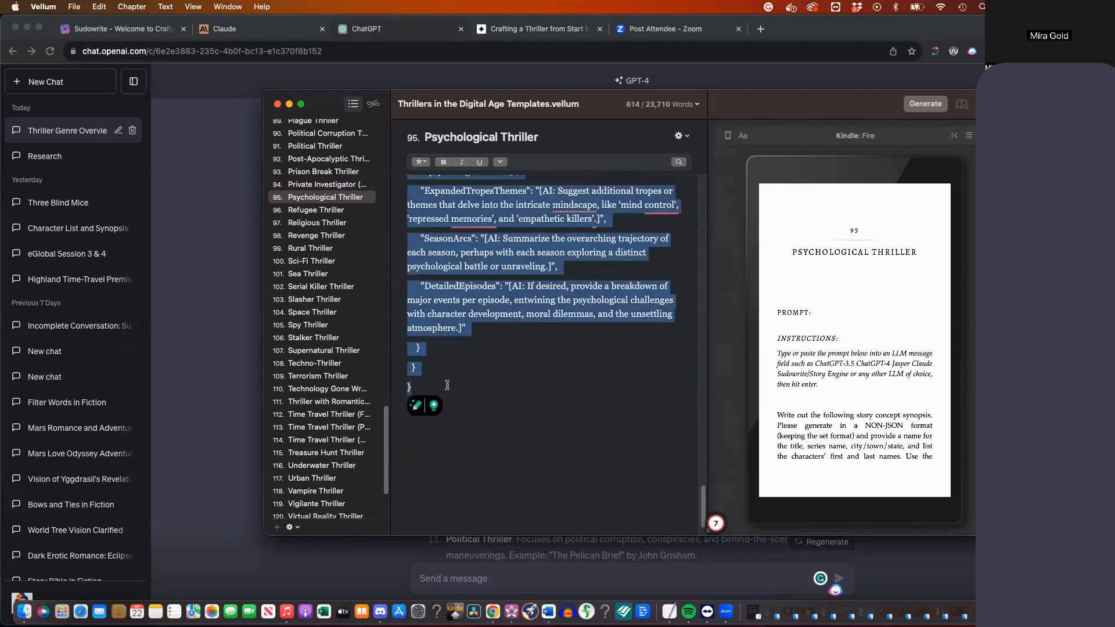
Paste the copied Psychological Thriller template into the ChatGPT thriller genre chat, check its opening instructions, and submit it
click(239, 183)
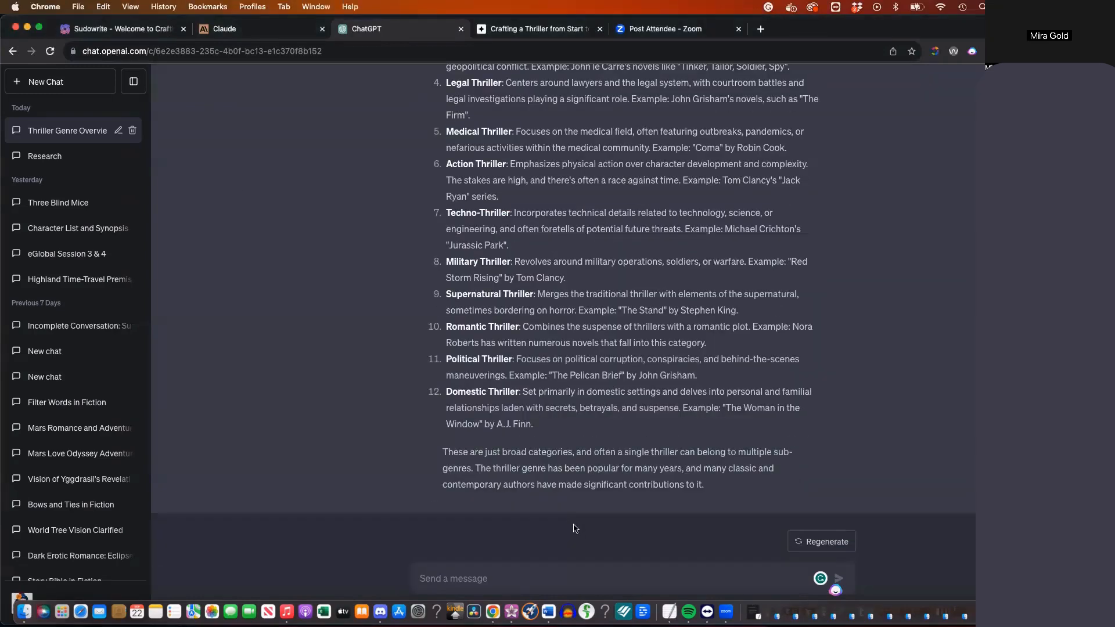
click(528, 578)
key(super+v)
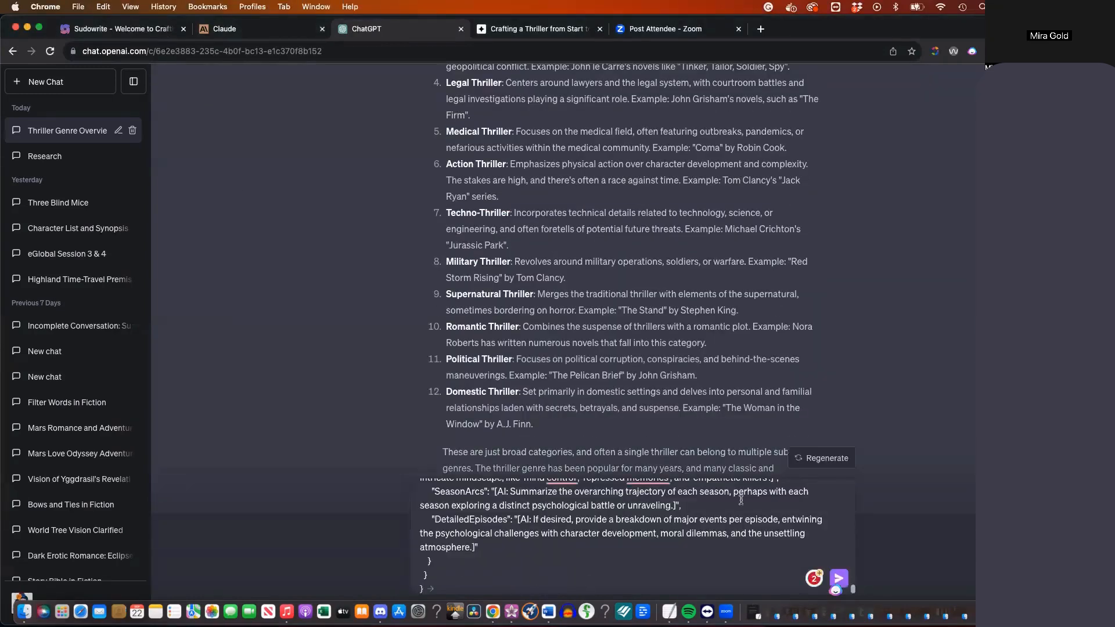
scroll(739, 500, up, 3)
scroll(738, 500, up, 10)
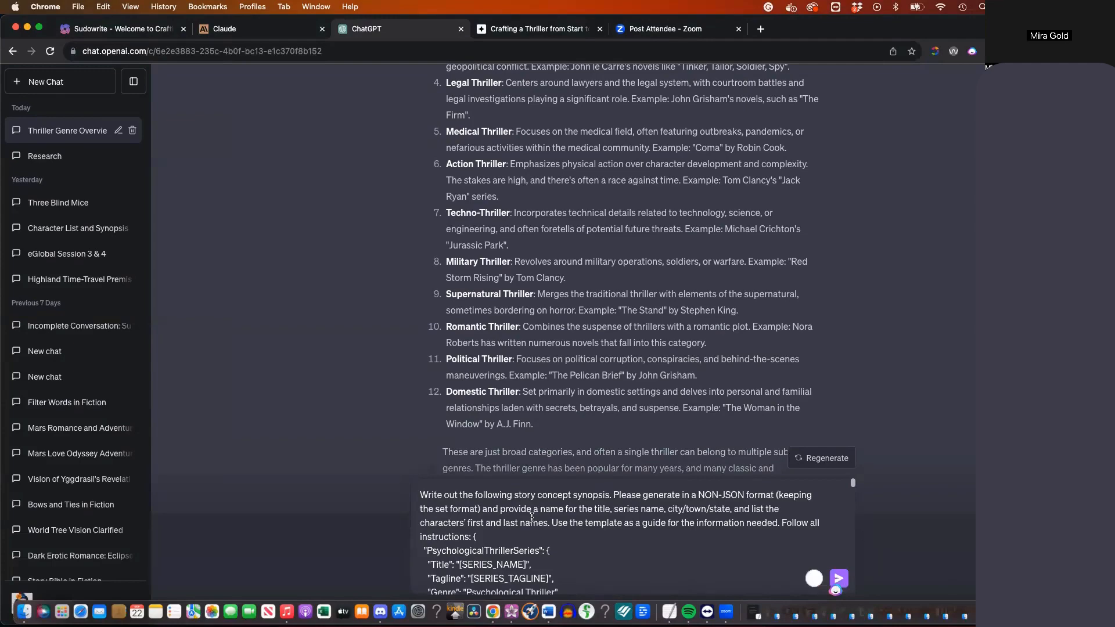
click(839, 580)
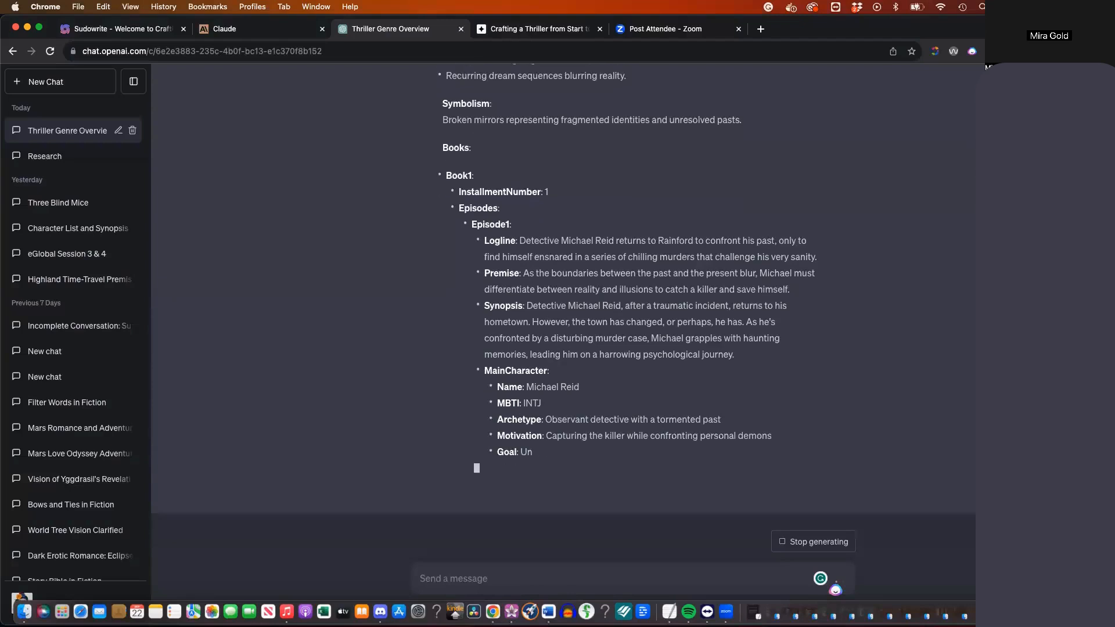
Review the generated psychological thriller concept from its title through the World Building, Tropes and Motifs sections
scroll(973, 389, up, 12)
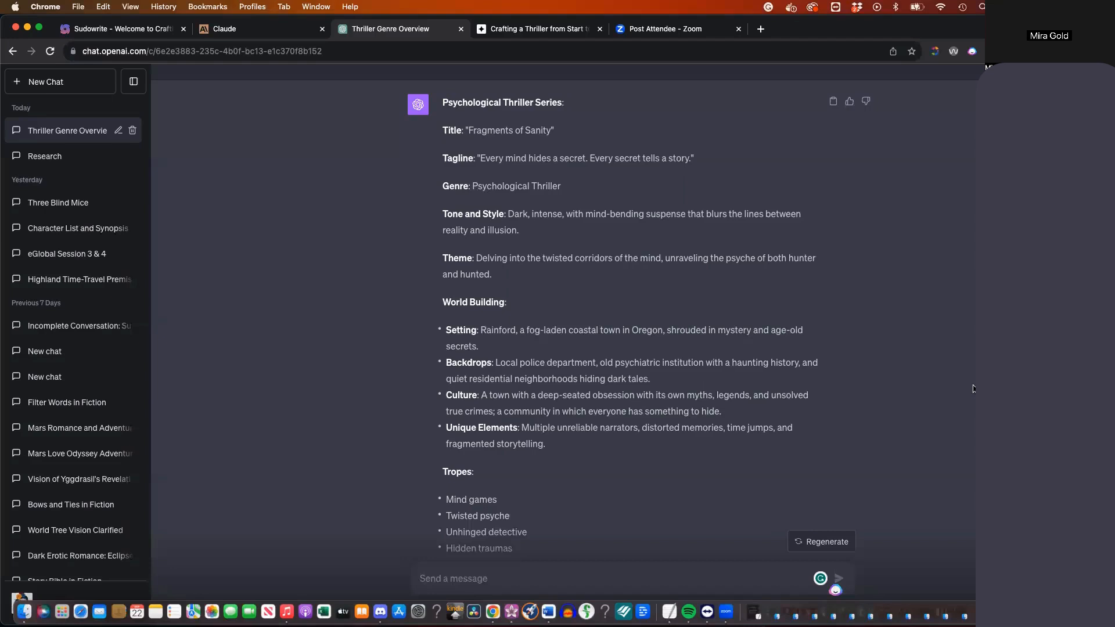
scroll(973, 364, down, 10)
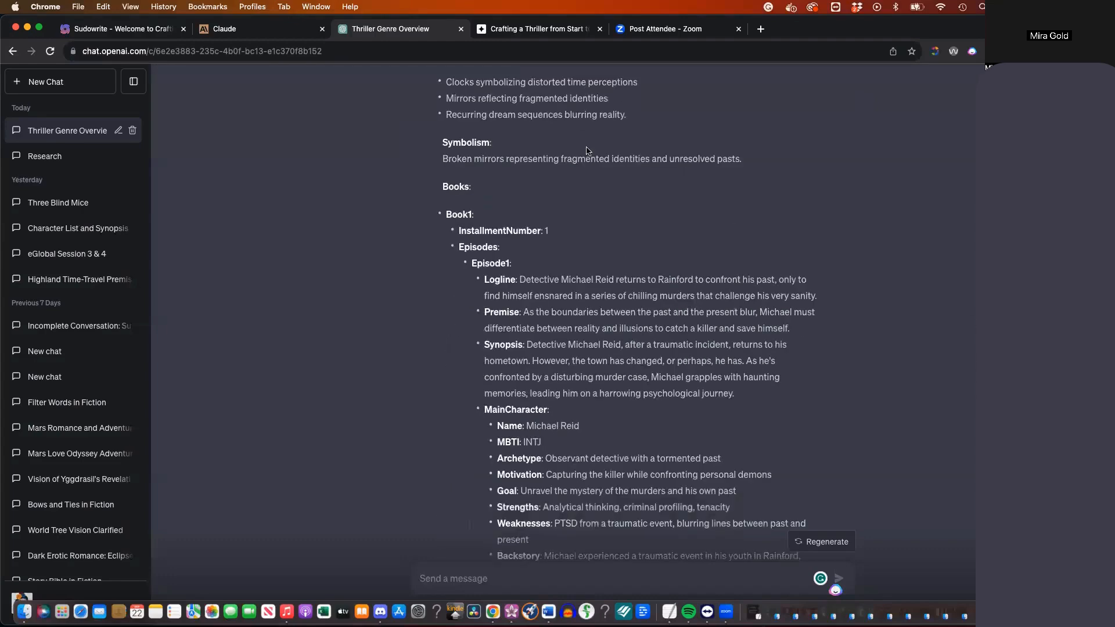
scroll(602, 383, up, 6)
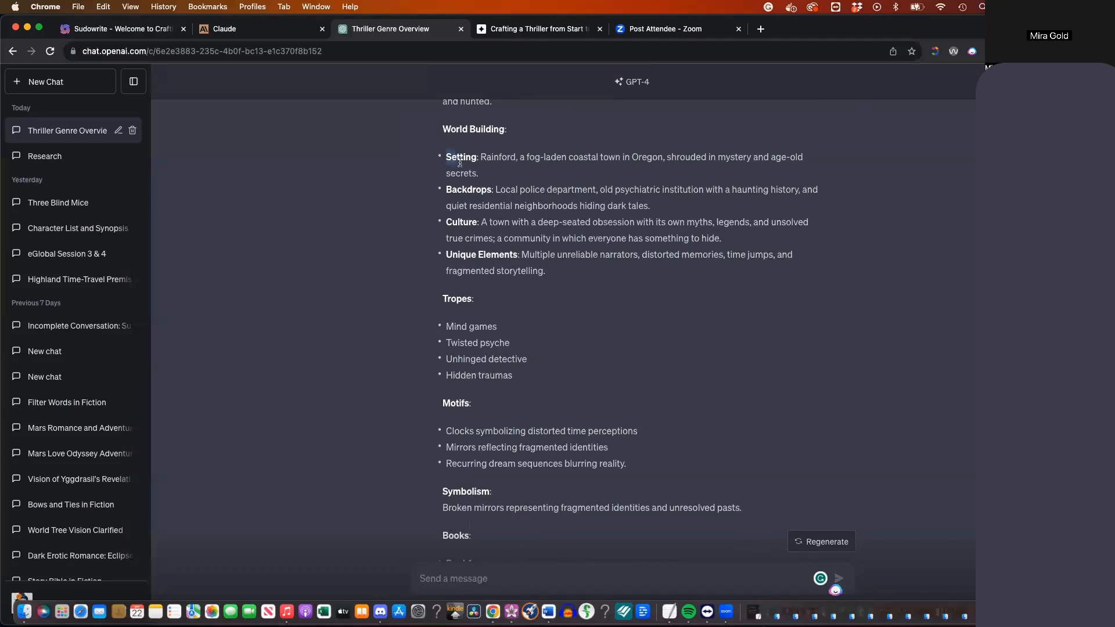
drag(445, 154, 499, 219)
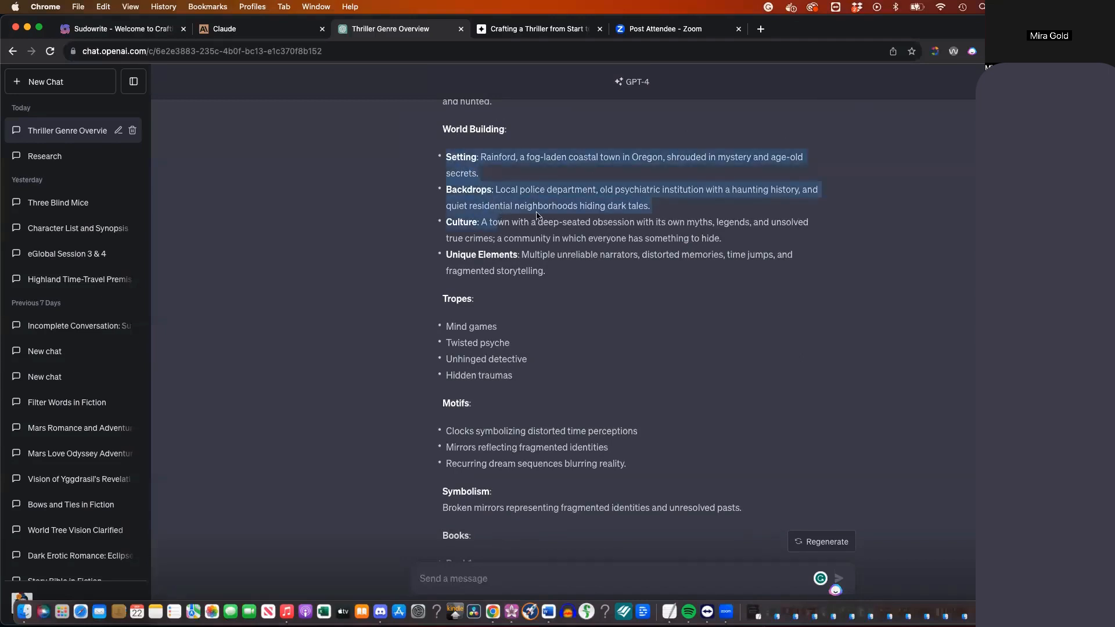
click(649, 163)
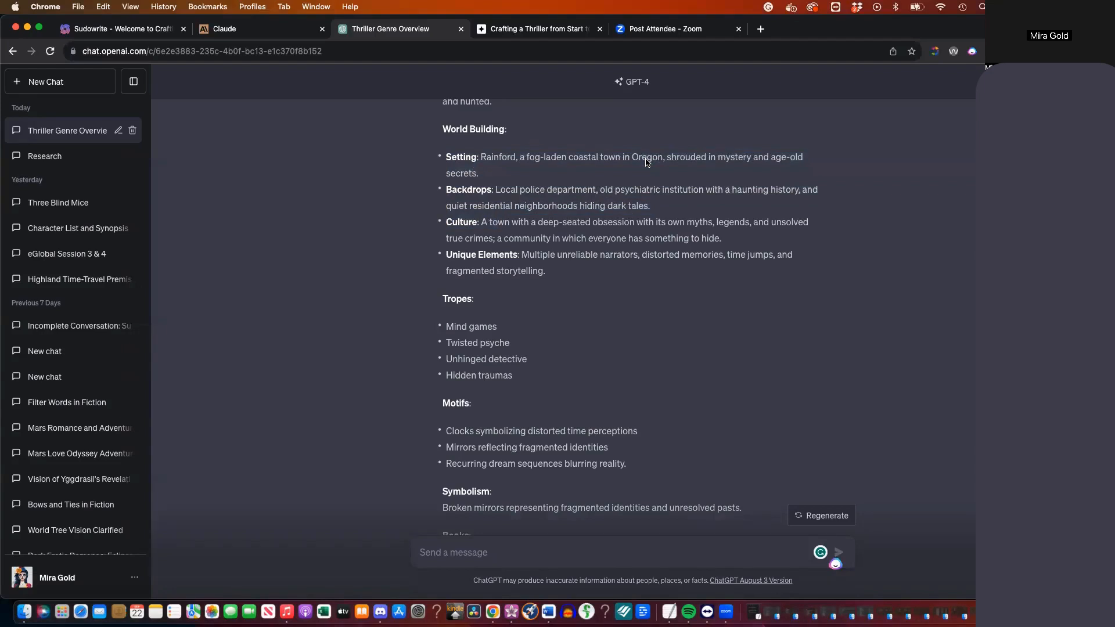
scroll(647, 161, down, 3)
drag(445, 205, 524, 258)
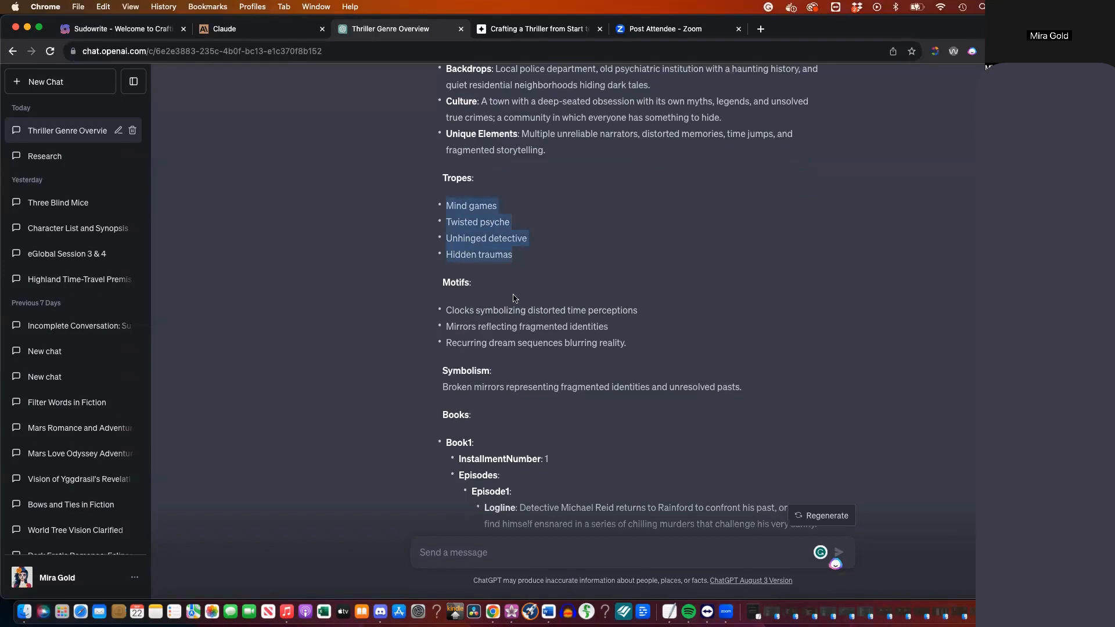
drag(527, 239, 444, 246)
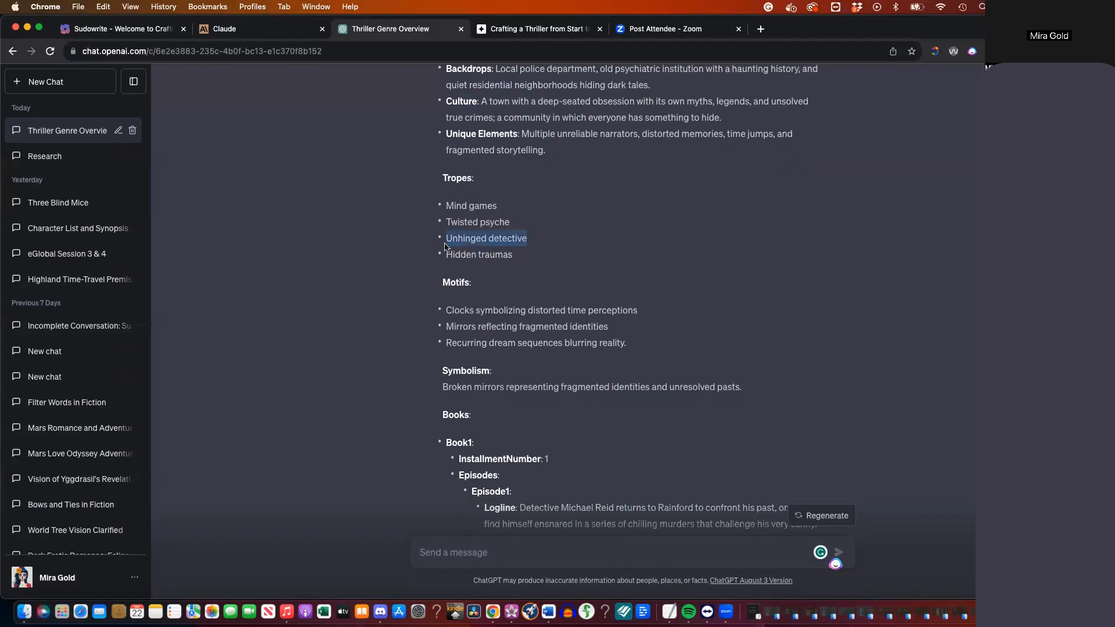
scroll(482, 262, down, 2)
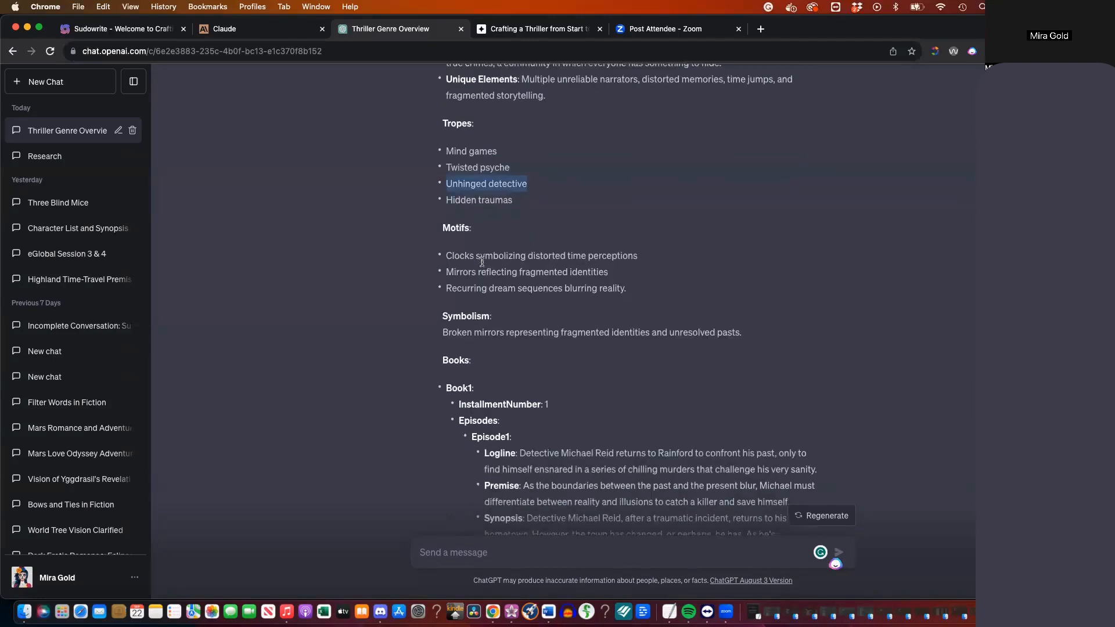
scroll(481, 262, down, 3)
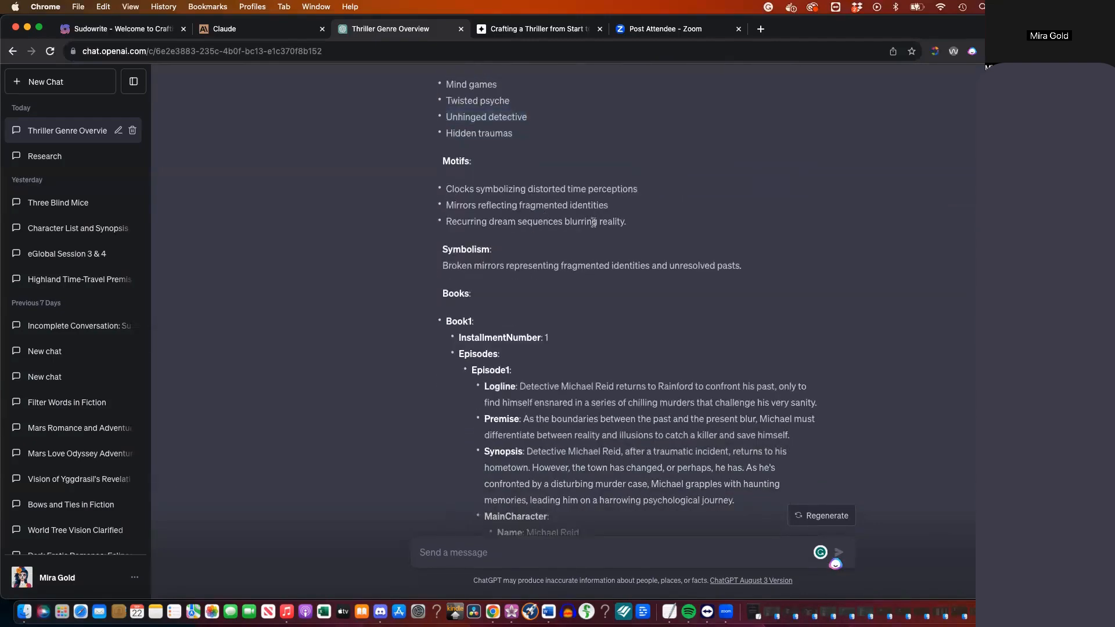
double_click(572, 209)
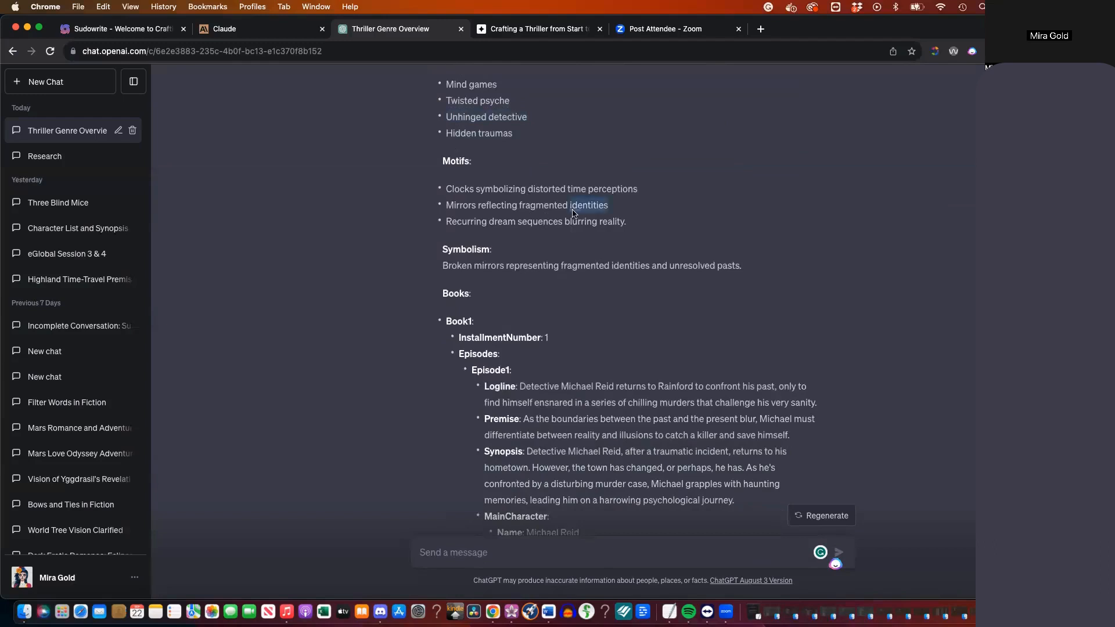
click(527, 232)
Examine the Episode1 logline and the MainCharacter profile, including its MBTI, motivation, goal, strengths and weaknesses
scroll(582, 325, down, 4)
scroll(582, 325, down, 2)
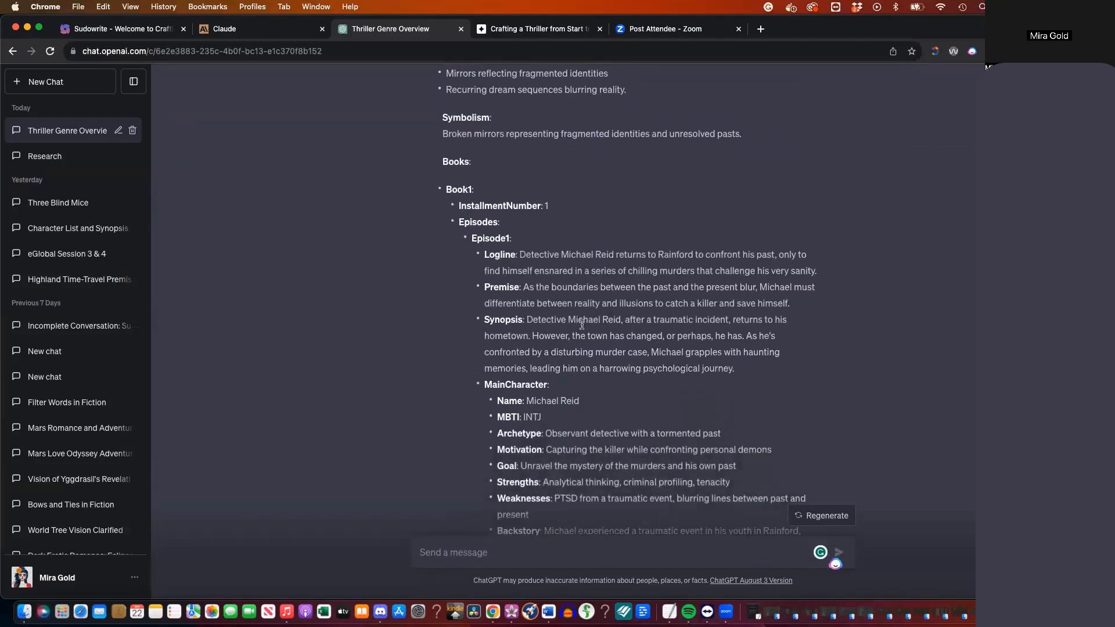
drag(521, 254, 541, 273)
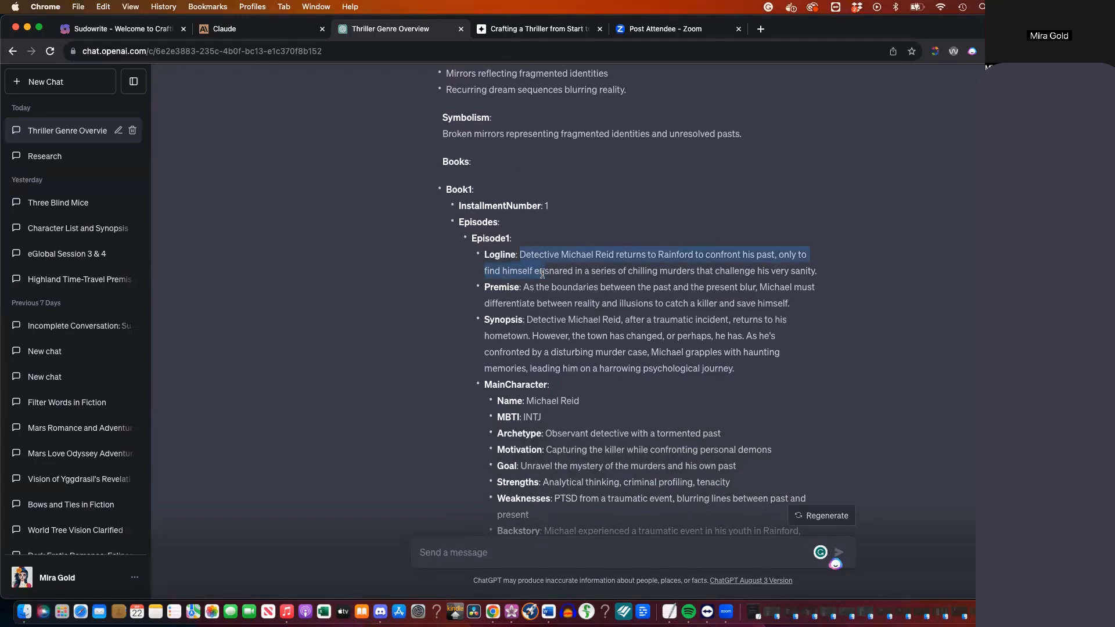
scroll(542, 274, down, 5)
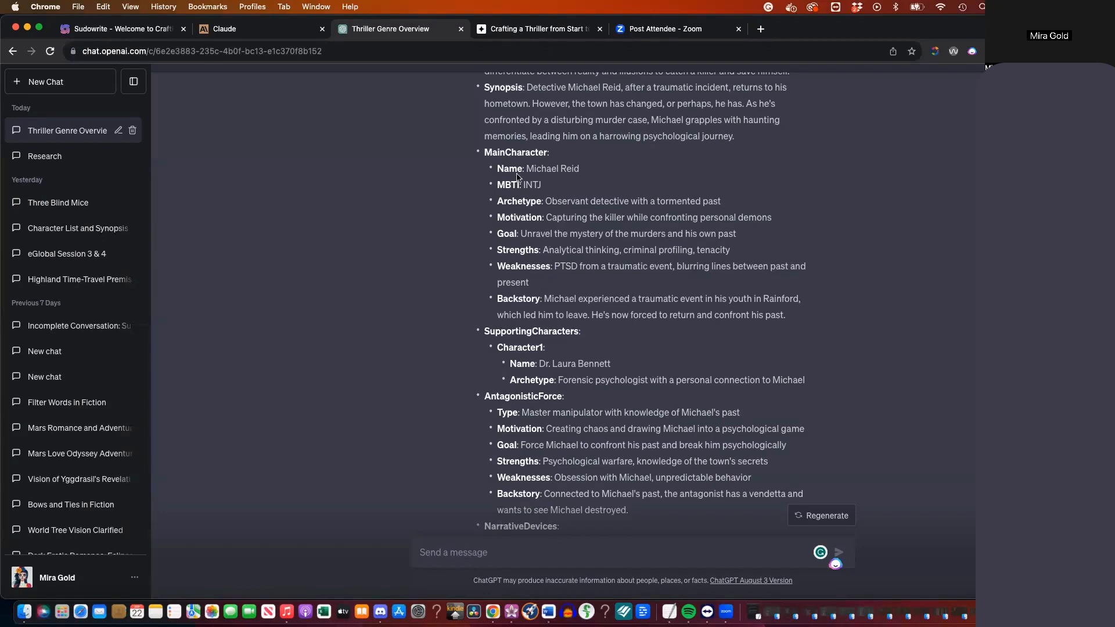
drag(486, 152, 561, 186)
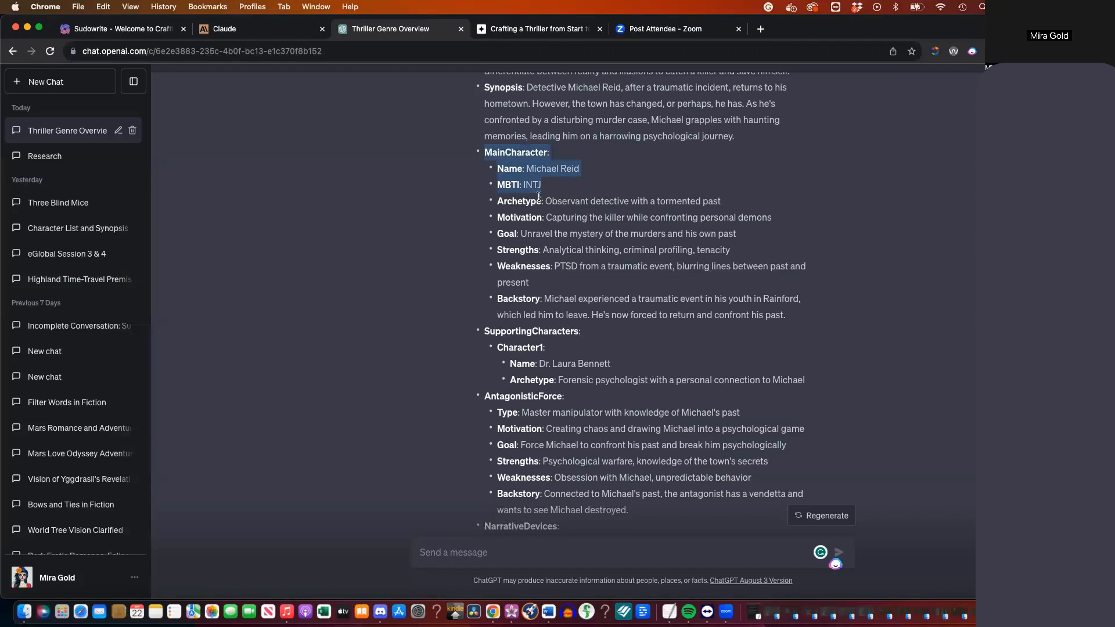
scroll(539, 197, down, 2)
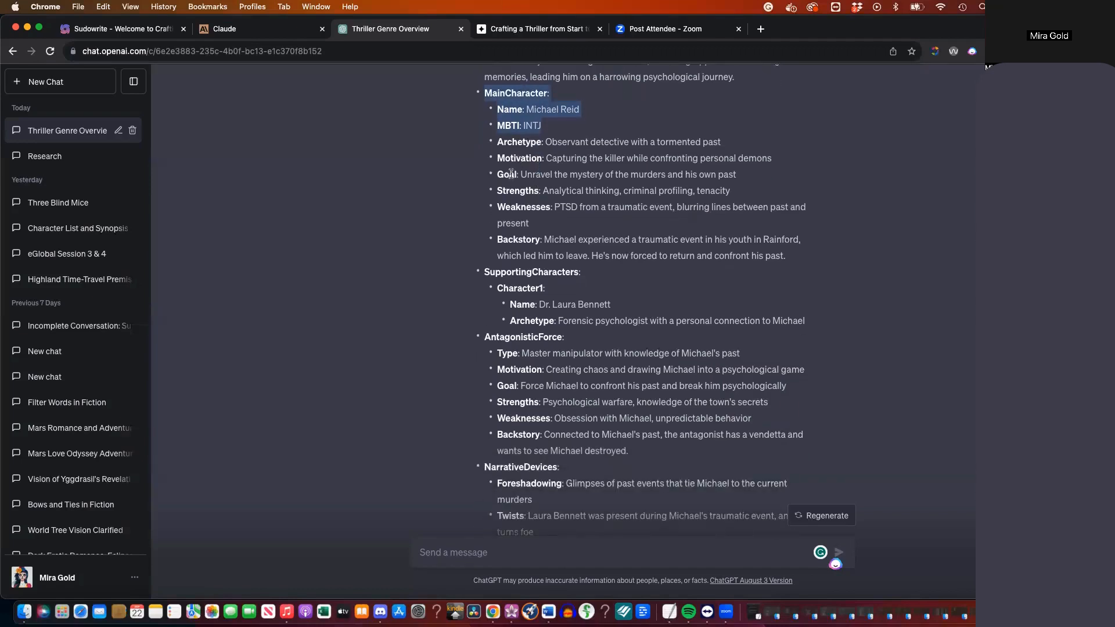
drag(498, 156, 664, 223)
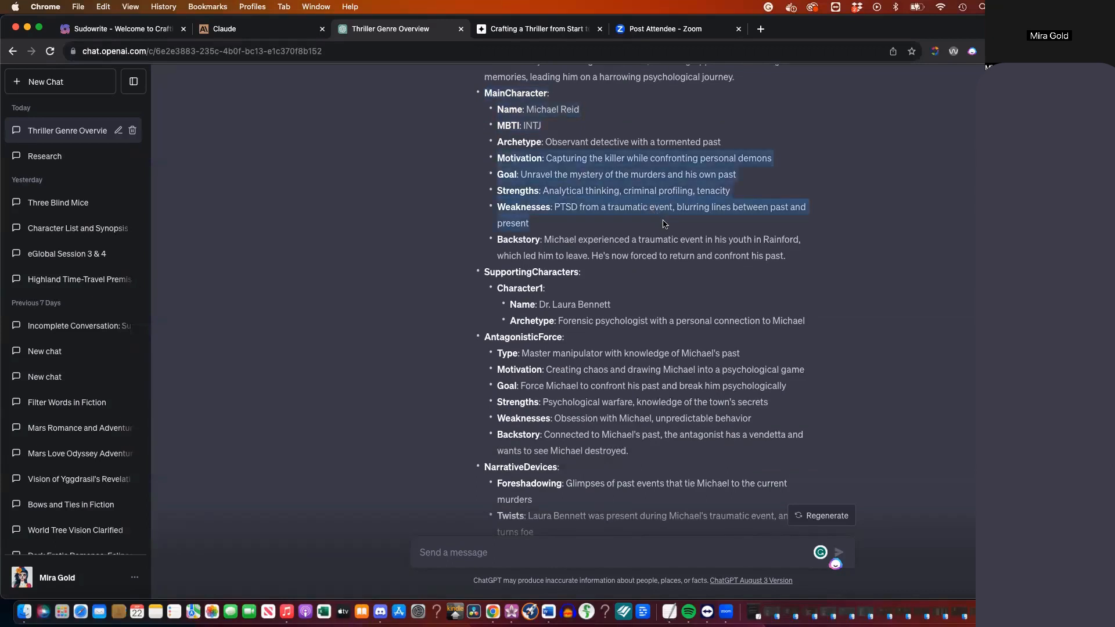
Examine the AntagonisticForce, NarrativeDevices and StoryLines entries, and read on through the Storytelling Enhancements at the end of the response
scroll(665, 224, down, 3)
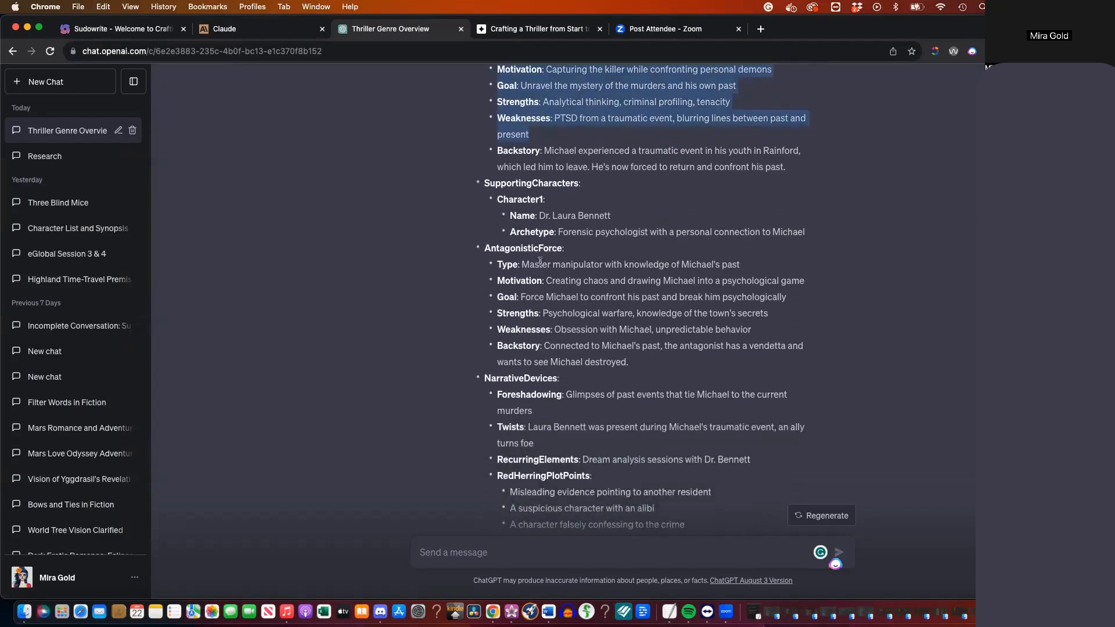
drag(521, 257, 561, 294)
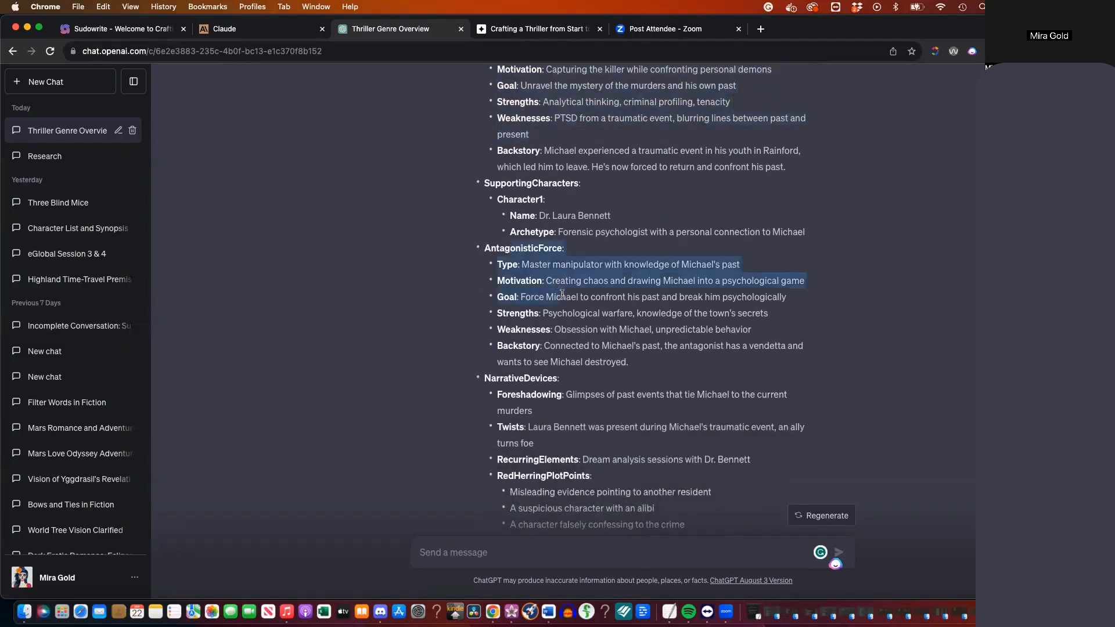
click(539, 260)
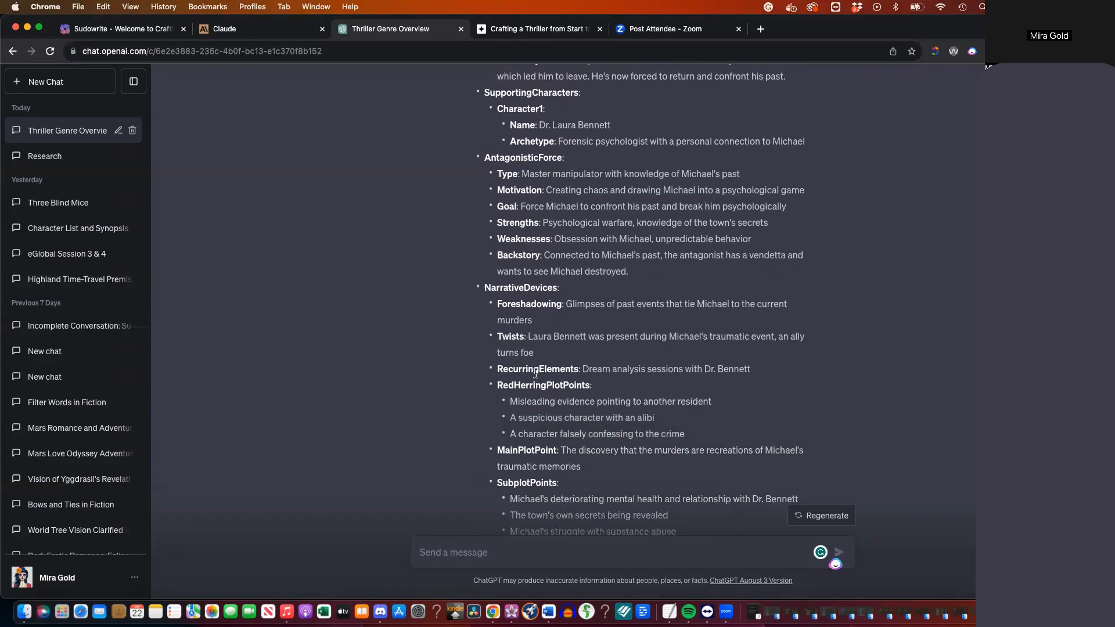
drag(611, 369, 649, 370)
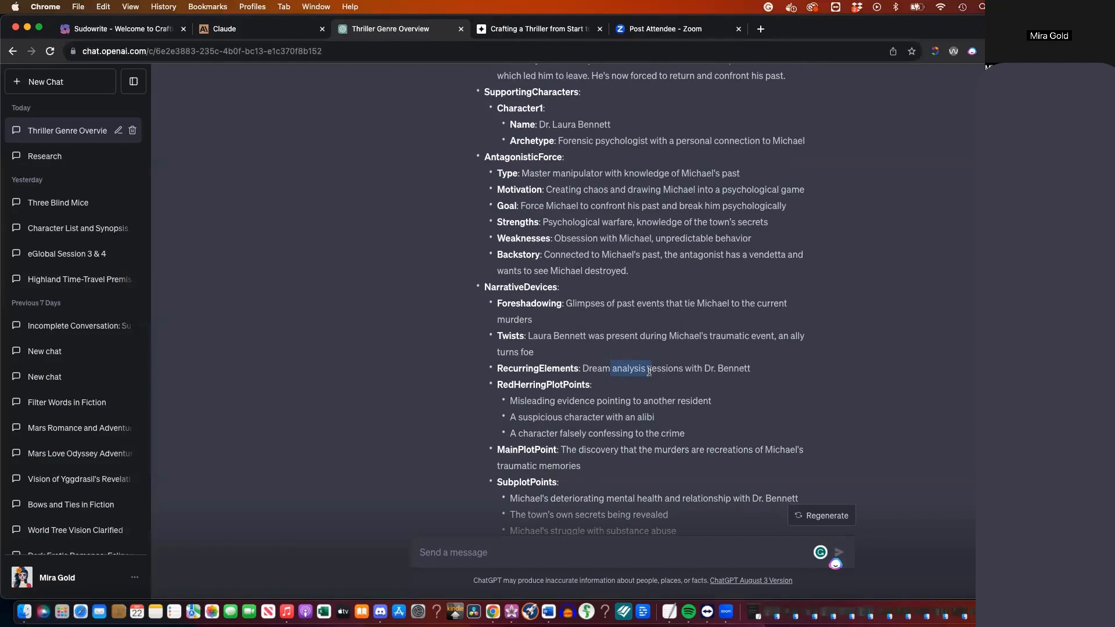
scroll(649, 372, down, 5)
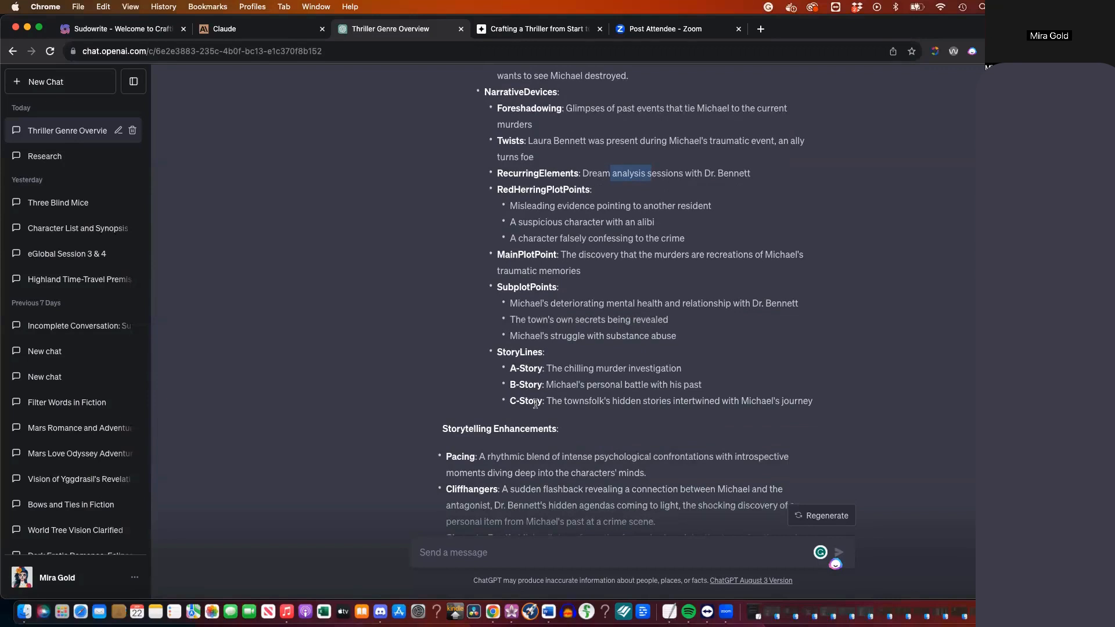
scroll(534, 405, down, 5)
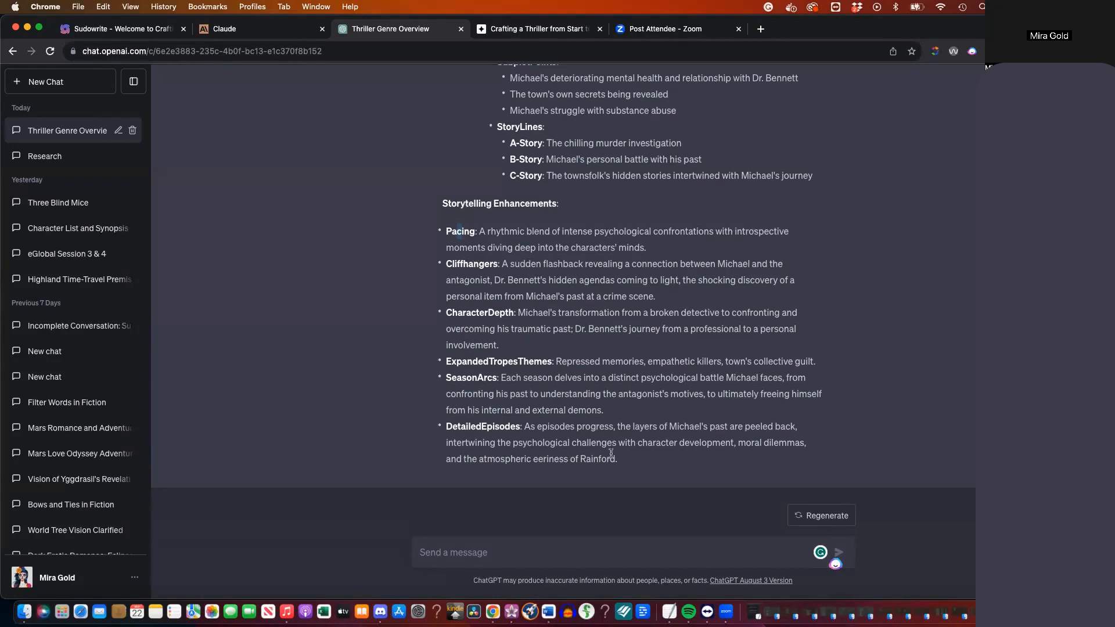
Start a follow-up message saying the main character was a top detective in New York, wrapped up in a case "where he walked between criminal and straight arrow"
click(565, 553)
text(Michael is)
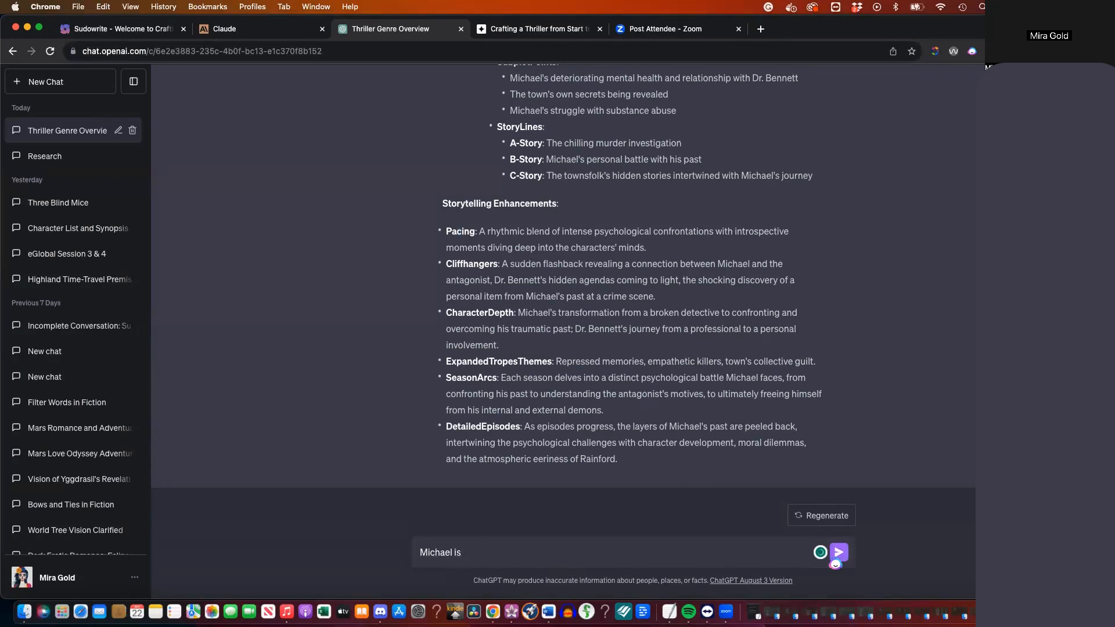
key(BackSpace)
key(BackSpace)
text(was a top detective in New York, he )
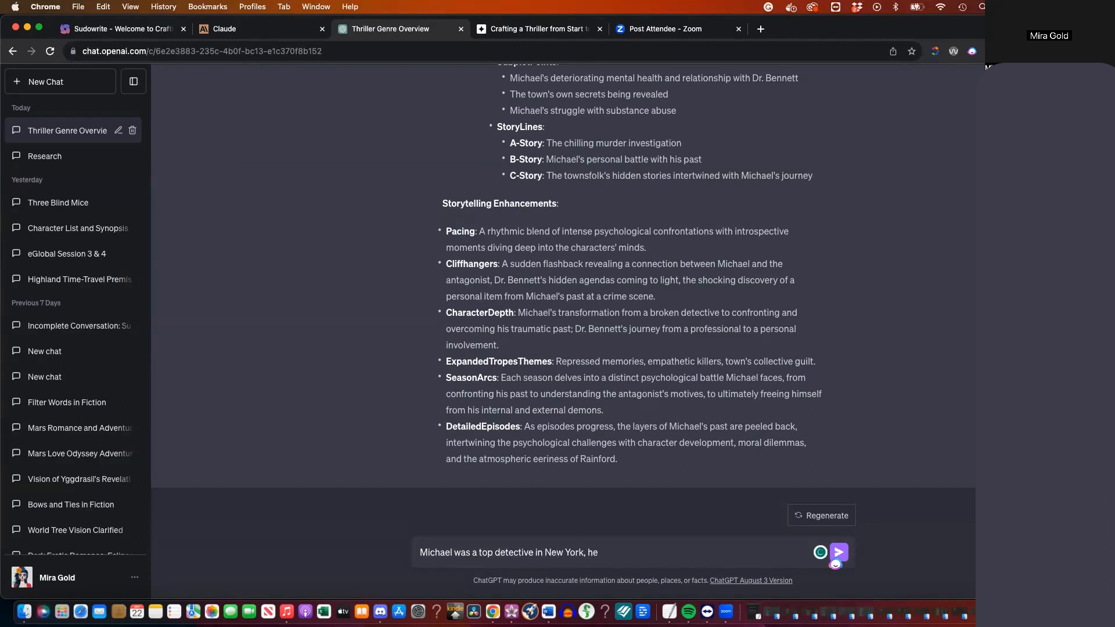
text(got wrapped up in a case, where he w)
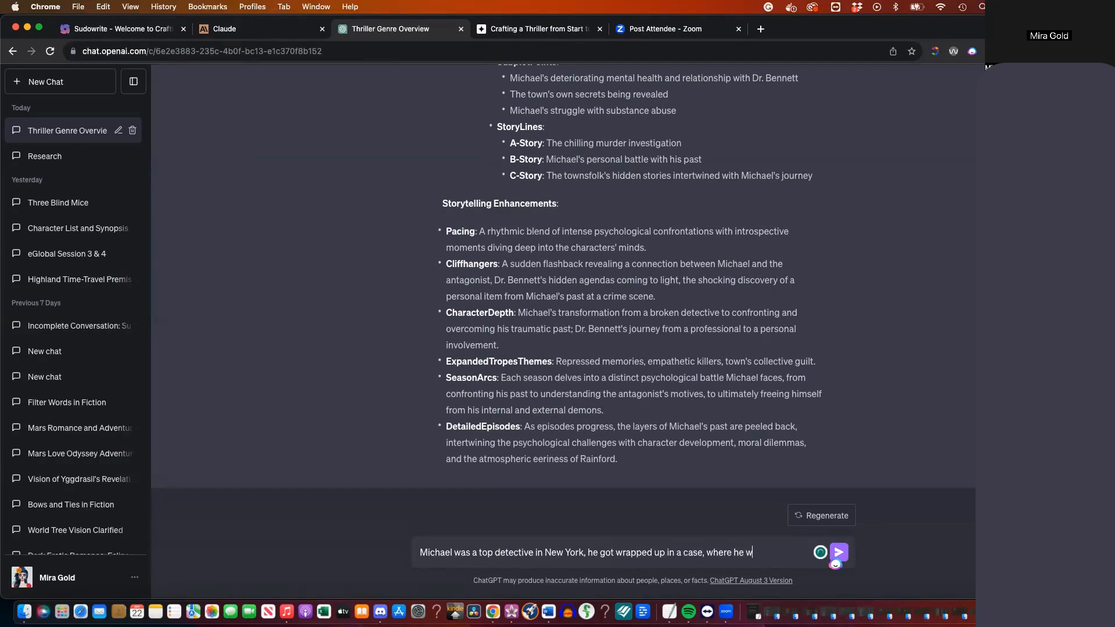
text(alked between criminal an)
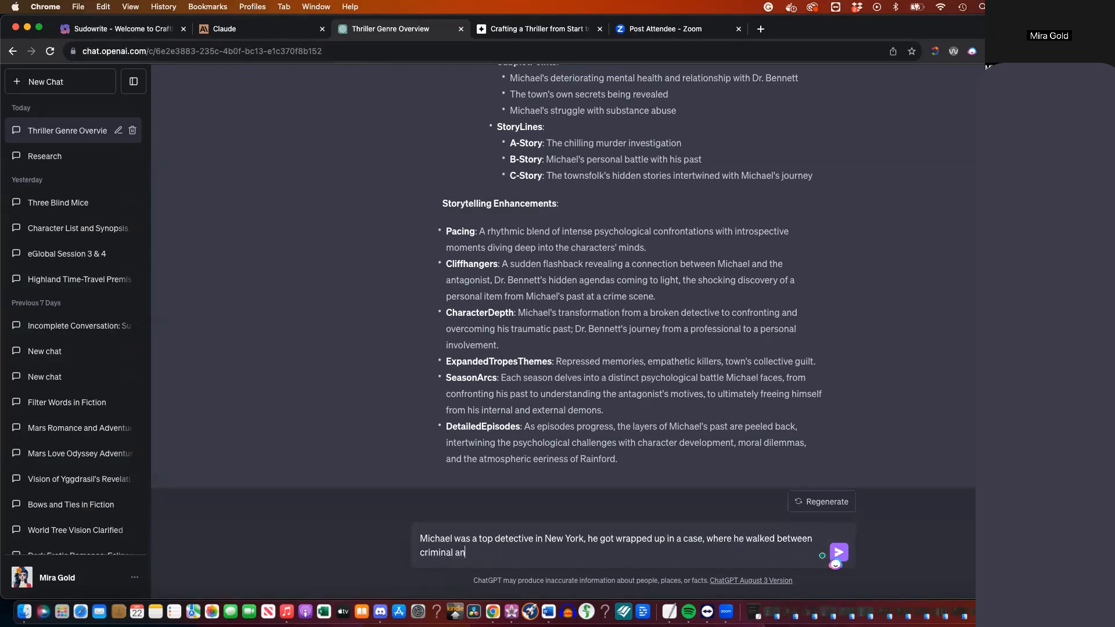
text(d straight )
text(arrow.)
Add that his hand was slapped, he was sent to Texas under a dark cloud, and he is hard-working, dedicated and wants a safer place
text(He was)
key(BackSpace)
key(BackSpace)
key(BackSpace)
key(BackSpace)
key(BackSpace)
key(BackSpace)
text(is hand was slapped and he)
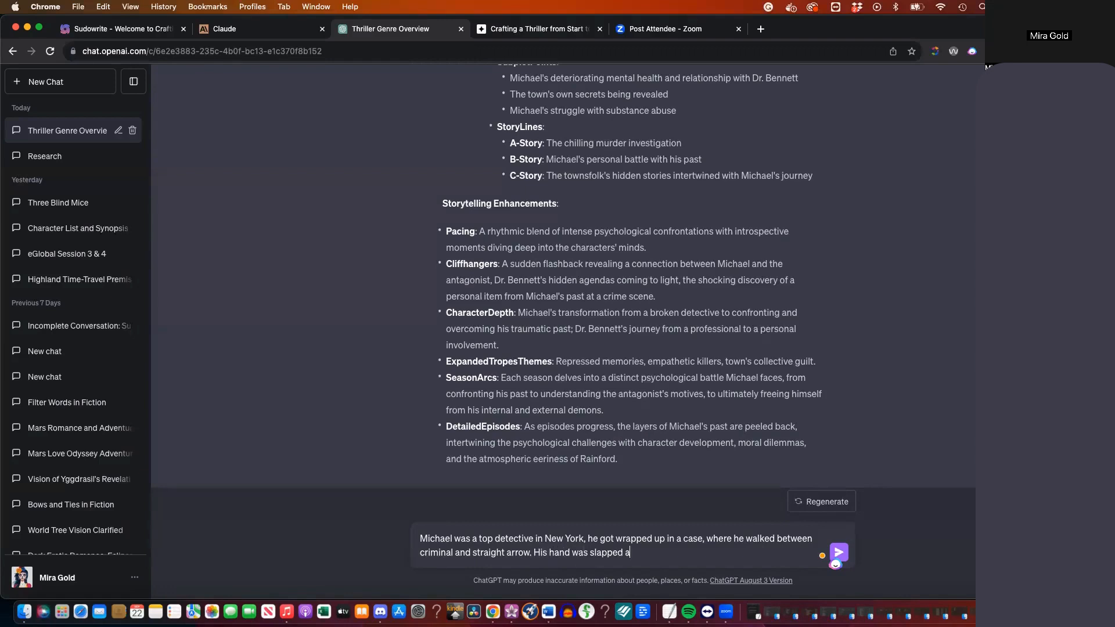
text( was sent to Texas with a dark cloud)
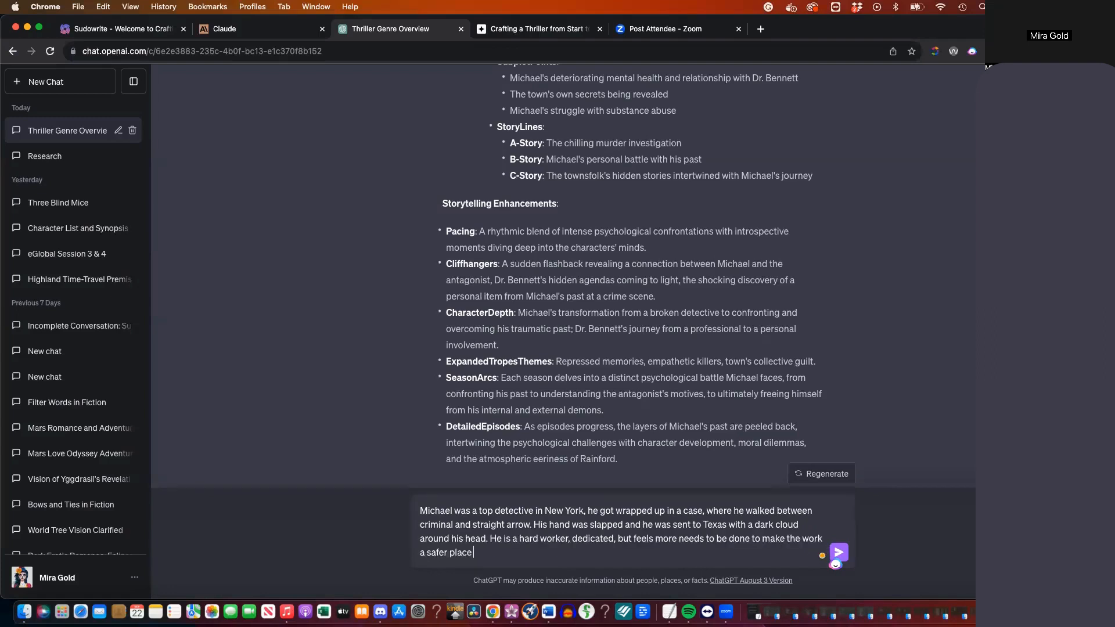
Add an opening parenthetical to the message reading "(backstory: his cousin was killed when they were teens"
text(()
text(his cousin was killed when they were teens)
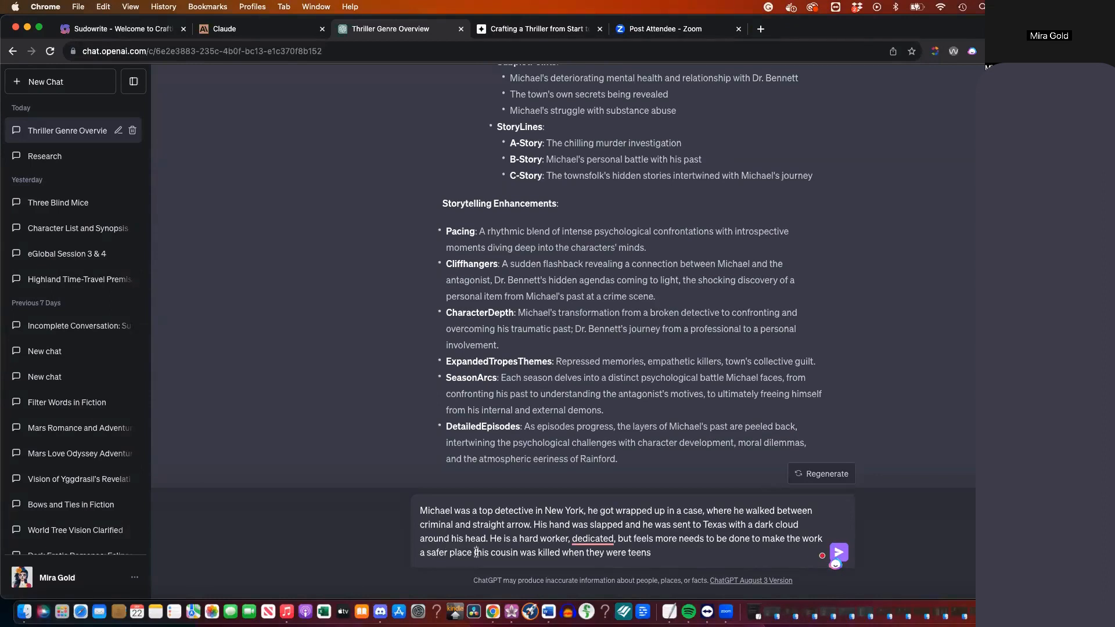
click(476, 552)
text((backstory: )
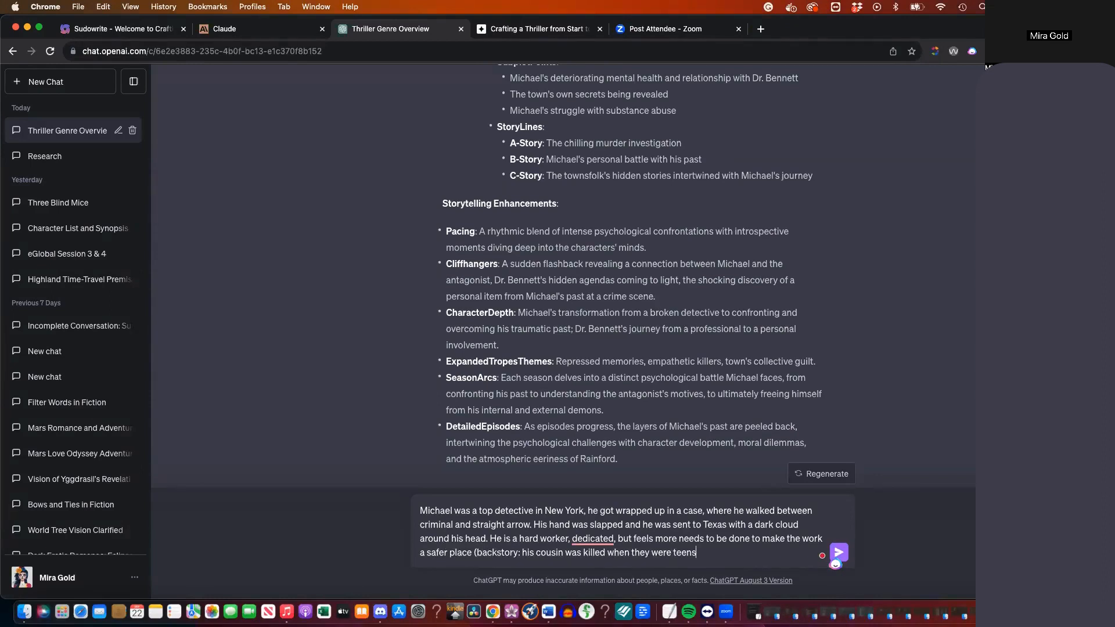
Finish the backstory with "--both were headed down the path of organized crime, as in gang activity. His cousin's death made him want different)."
text(--o)
key(BackSpace)
text(both were headed down the path of or)
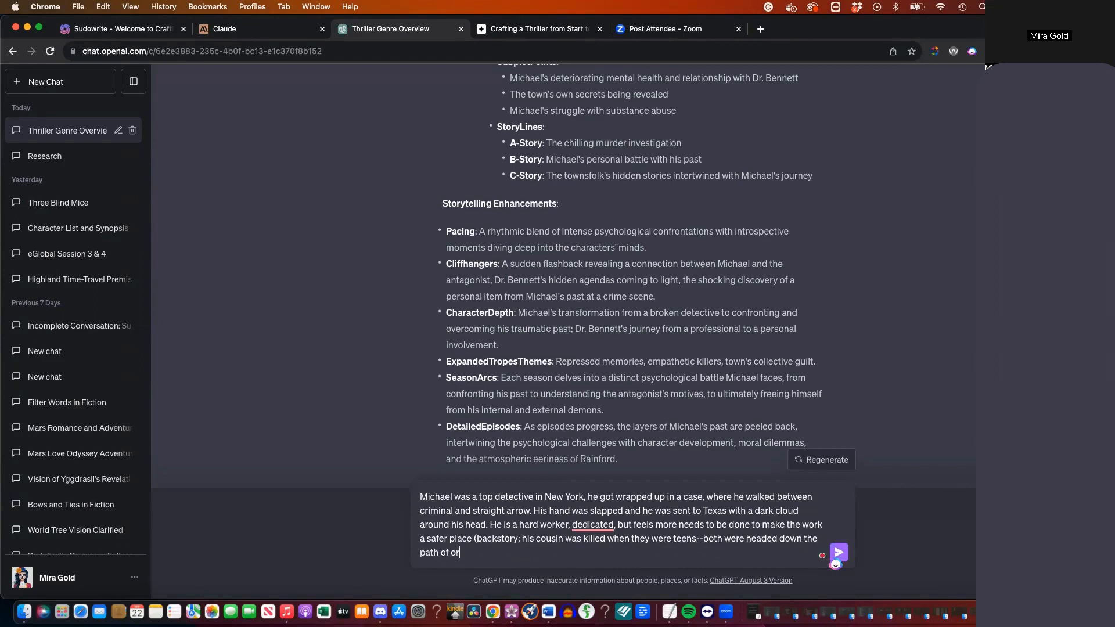
text(ganized crime)
text(--)
text(, as in gang)
text( activ)
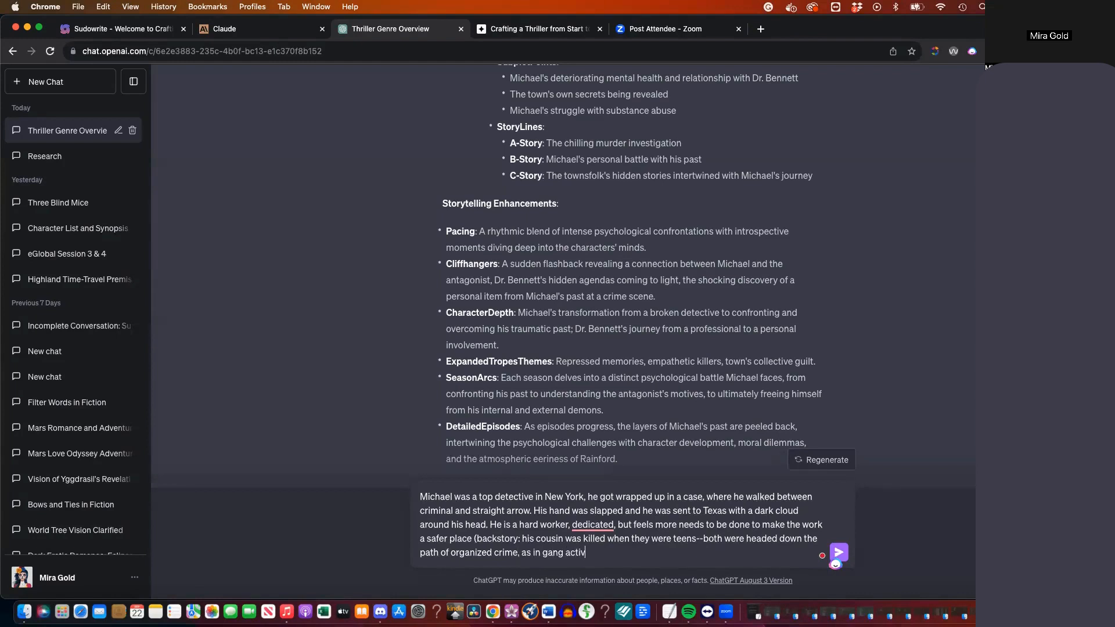
text(ity. His cousin's death made him )
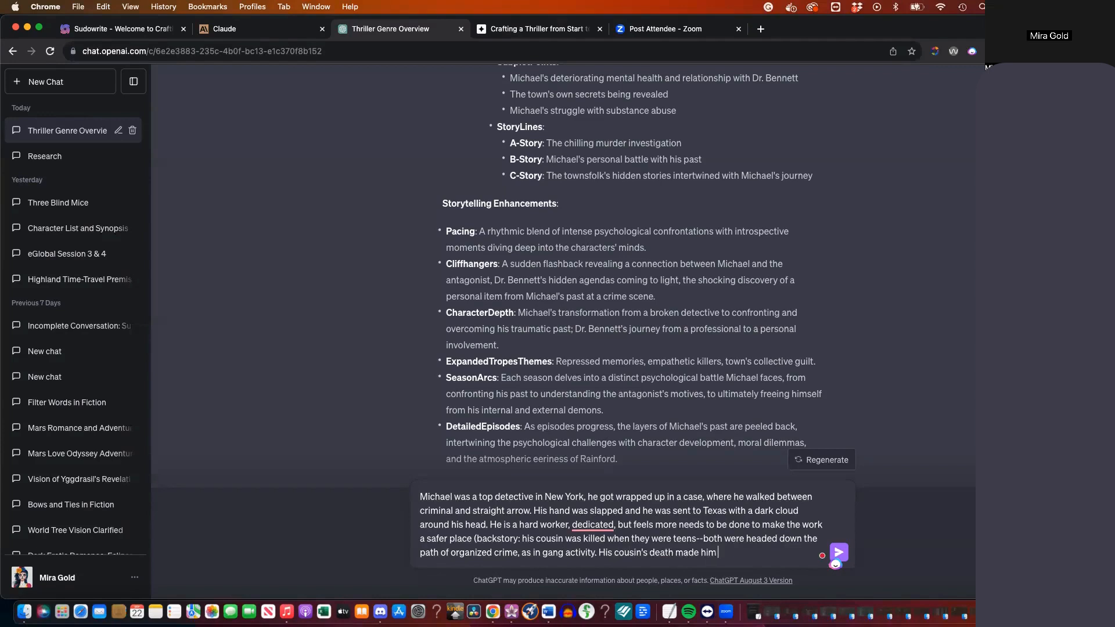
text(want different).)
Add a paragraph saying a Texas organized crime leader, known to the main character from childhood, blames him for his cousin's death
key(shift+Return)
key(shift+Return)
key(shift+Return)
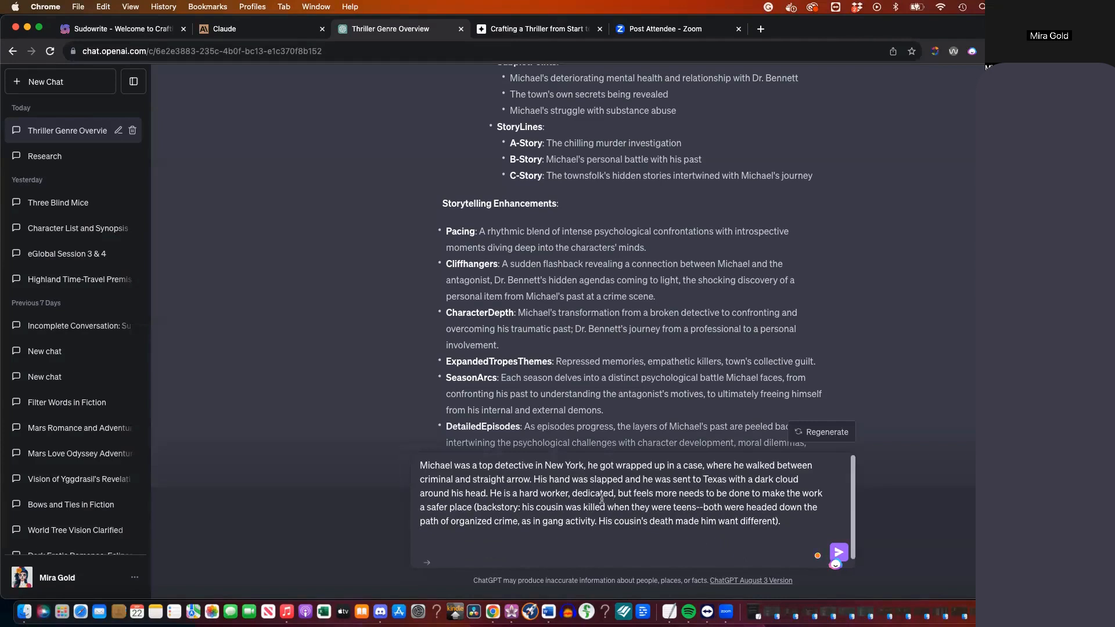
key(BackSpace)
text(Back in Texas, one of the organized crime leaders is someone Michael knew from his childhood. This person blames Michael for the death of Michael's cousin.)
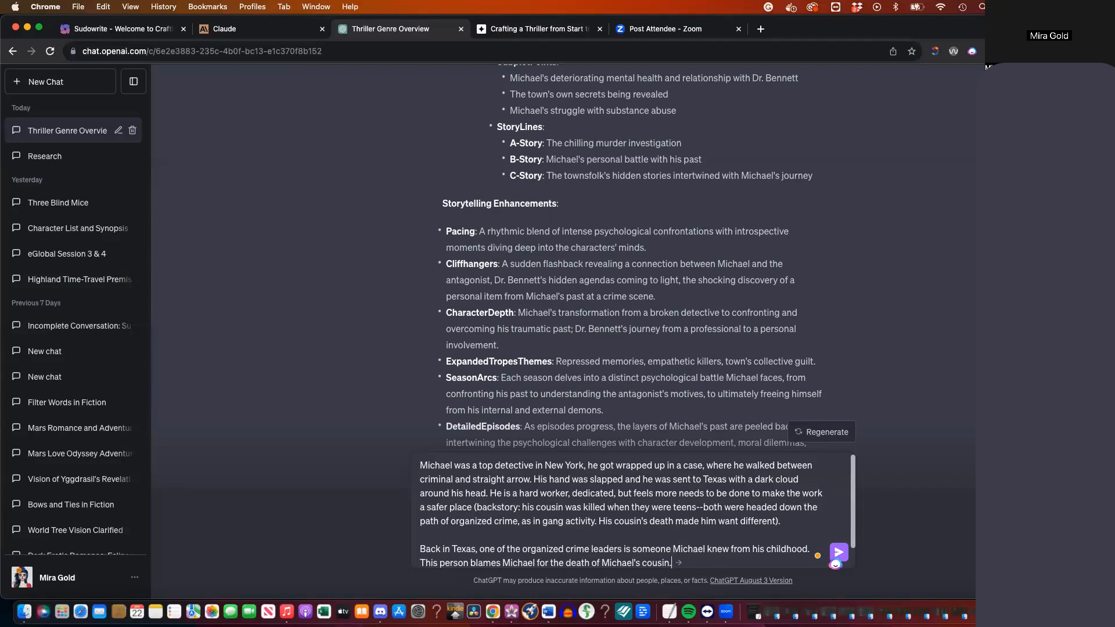
text(There's left over)
key(BackSpace)
key(BackSpace)
key(BackSpace)
key(BackSpace)
text(over)
key(BackSpace)
key(BackSpace)
key(BackSpace)
key(BackSpace)
key(BackSpace)
key(BackSpace)
key(BackSpace)
key(BackSpace)
key(BackSpace)
key(BackSpace)
key(BackSpace)
key(BackSpace)
key(BackSpace)
key(BackSpace)
key(BackSpace)
key(BackSpace)
Add a what-if that the guy in Jail tells Task Force he'll cooperate only with the main character, to put him in a dangerous situation
text(What if guy in Jail tells Task Force he'll cooperate, but only with Michael - to put him in a dangerous situation)
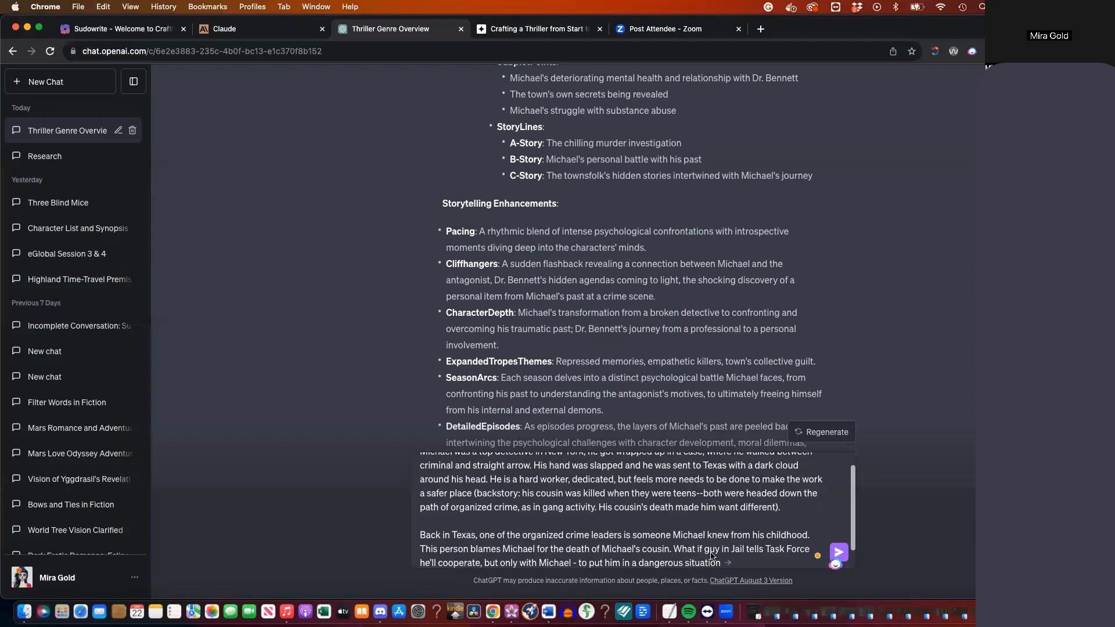
click(703, 551)
text(the)
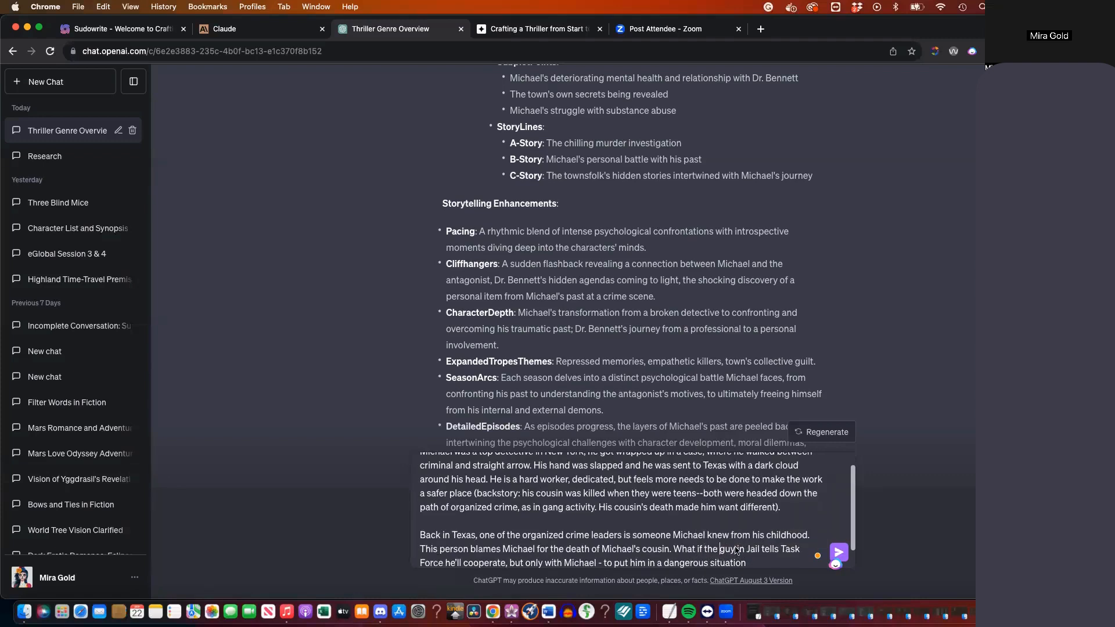
Insert a parenthetical after "the guy" saying he is someone the main character knew from his teen years
click(736, 549)
text((someone Micha)
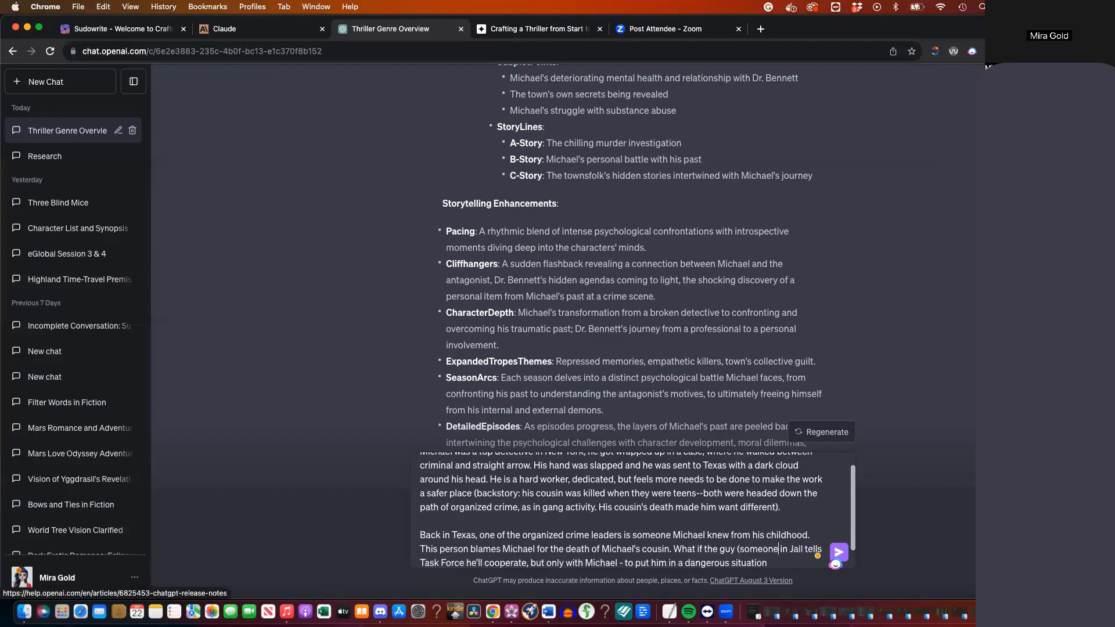
text(el knew))
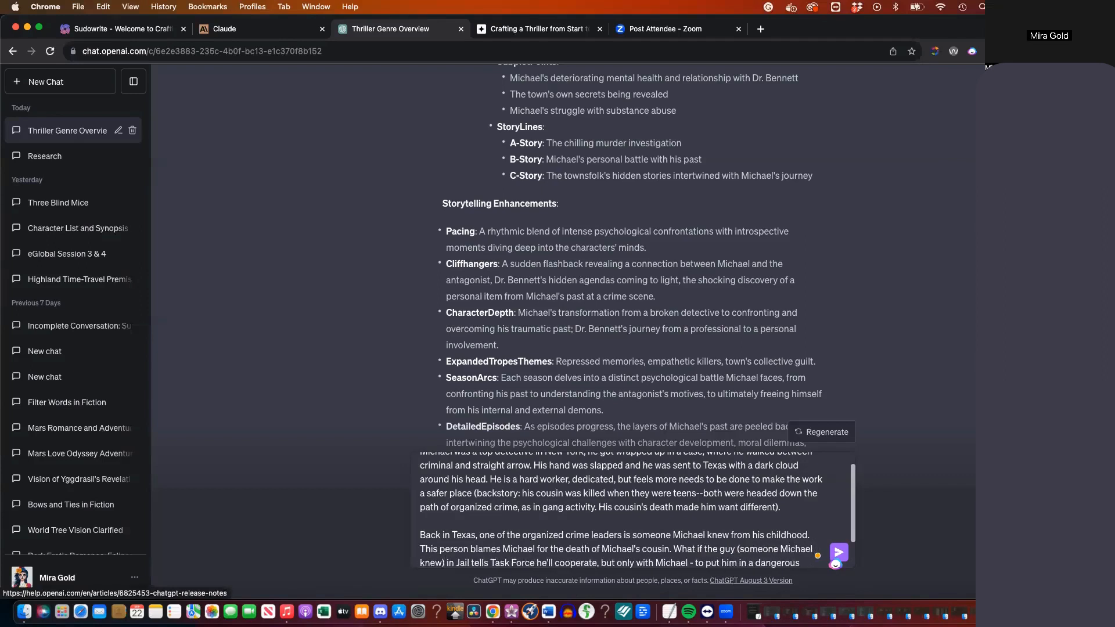
key(BackSpace)
text(from his te)
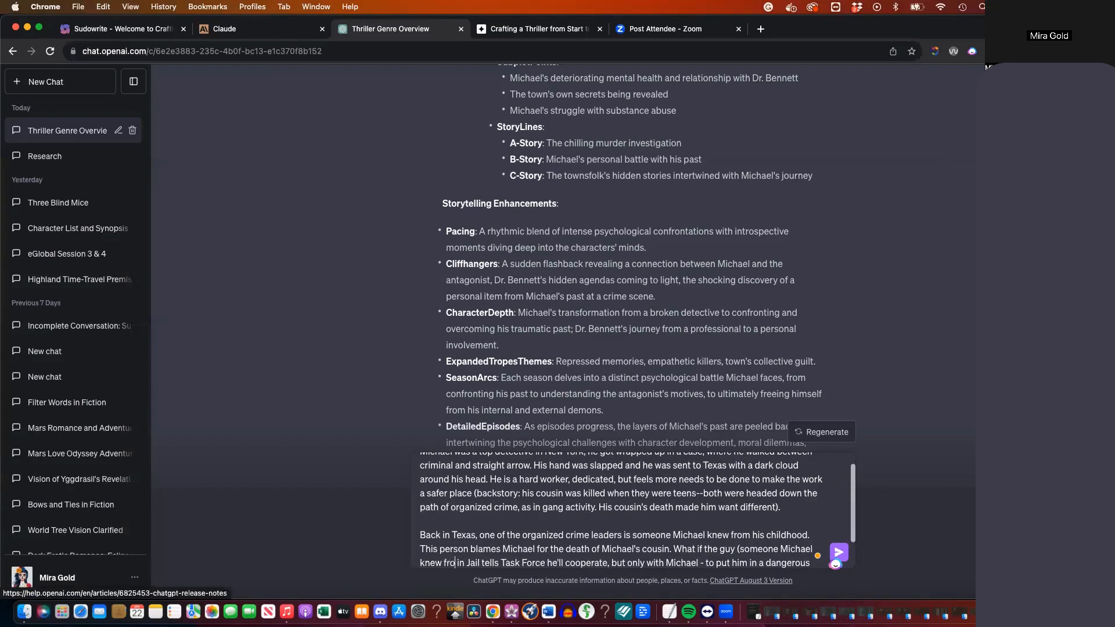
text(en years))
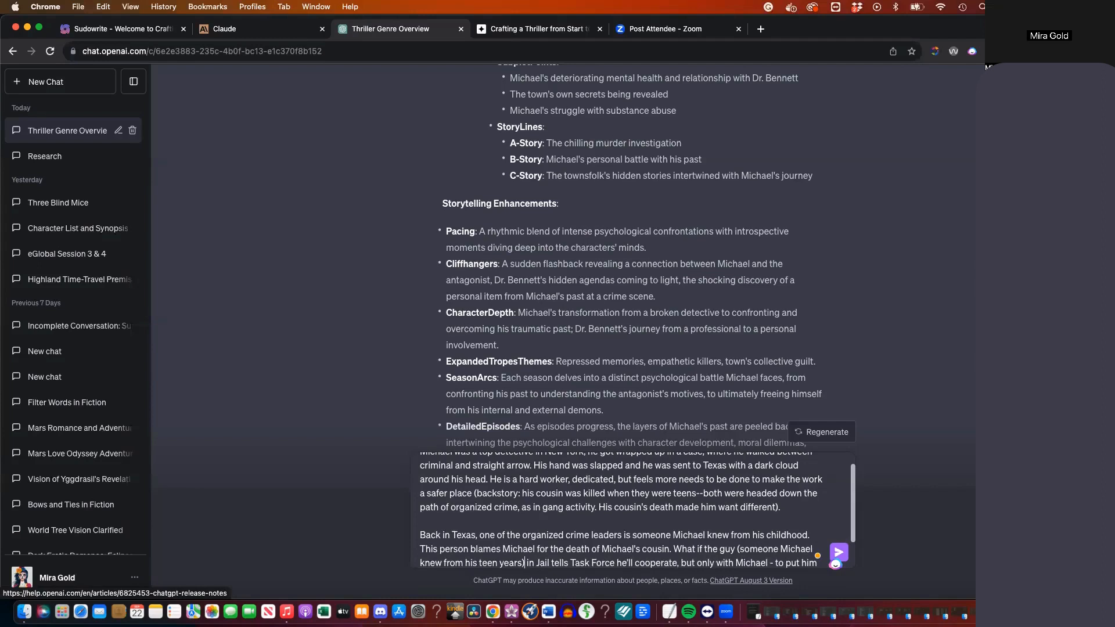
Complete the dangerous-situation sentence with "of having to hide his past and secure his future."
scroll(781, 542, down, 2)
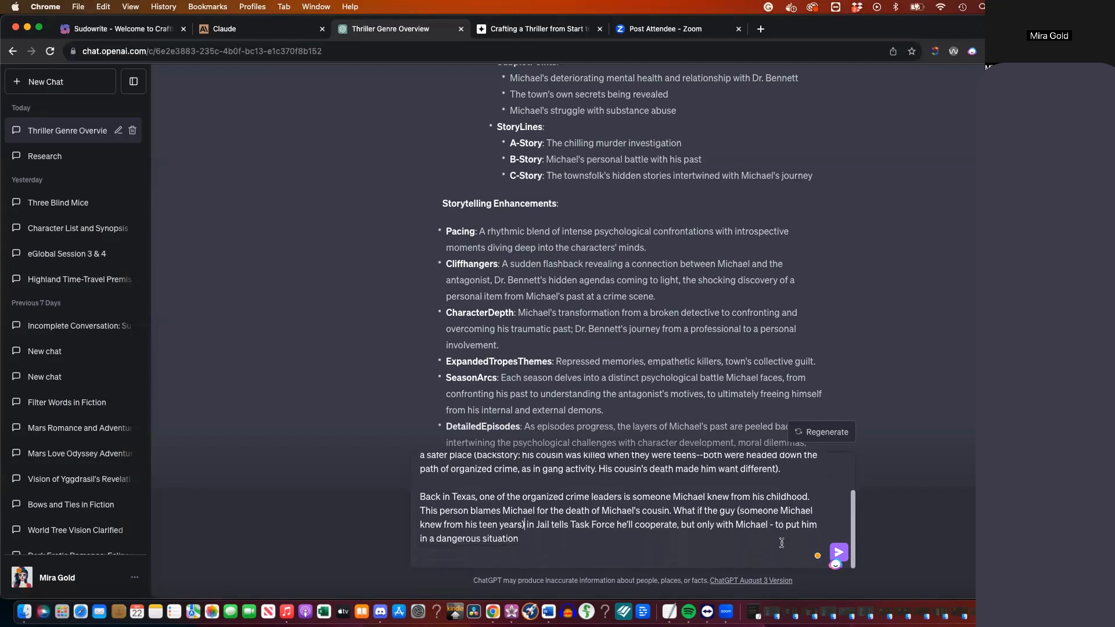
click(581, 544)
text(of havin)
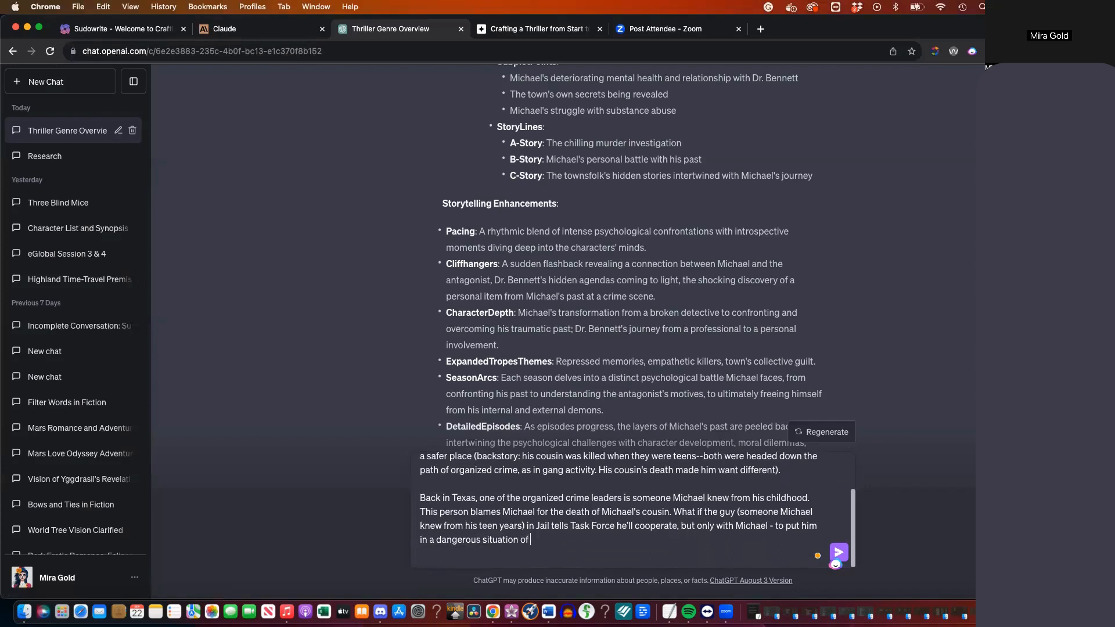
text(g to hid)
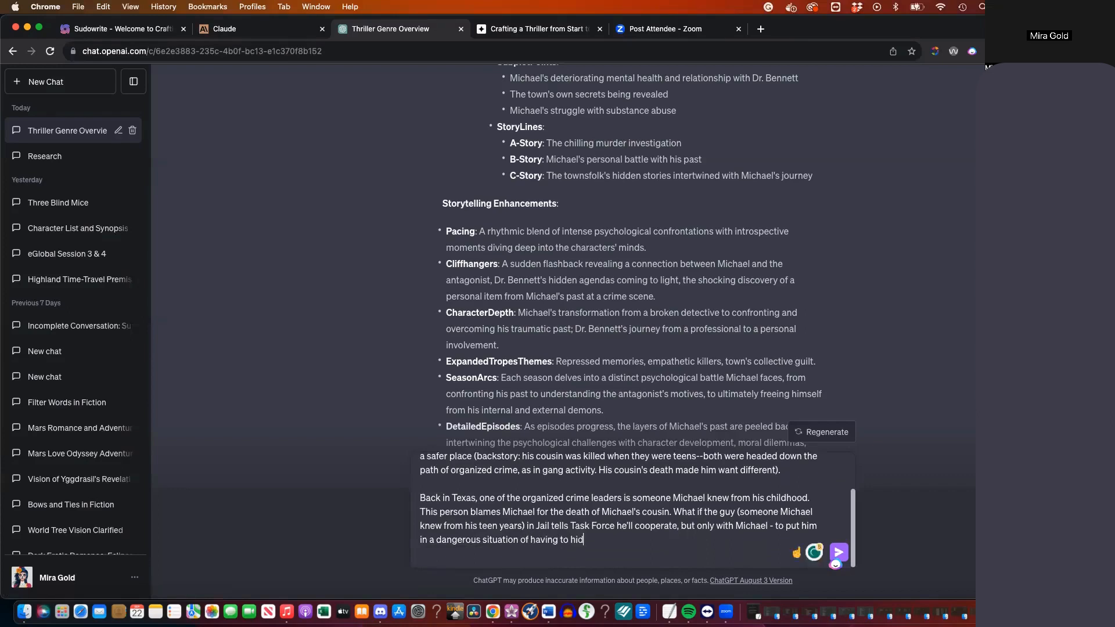
text(e his past and secure his future.)
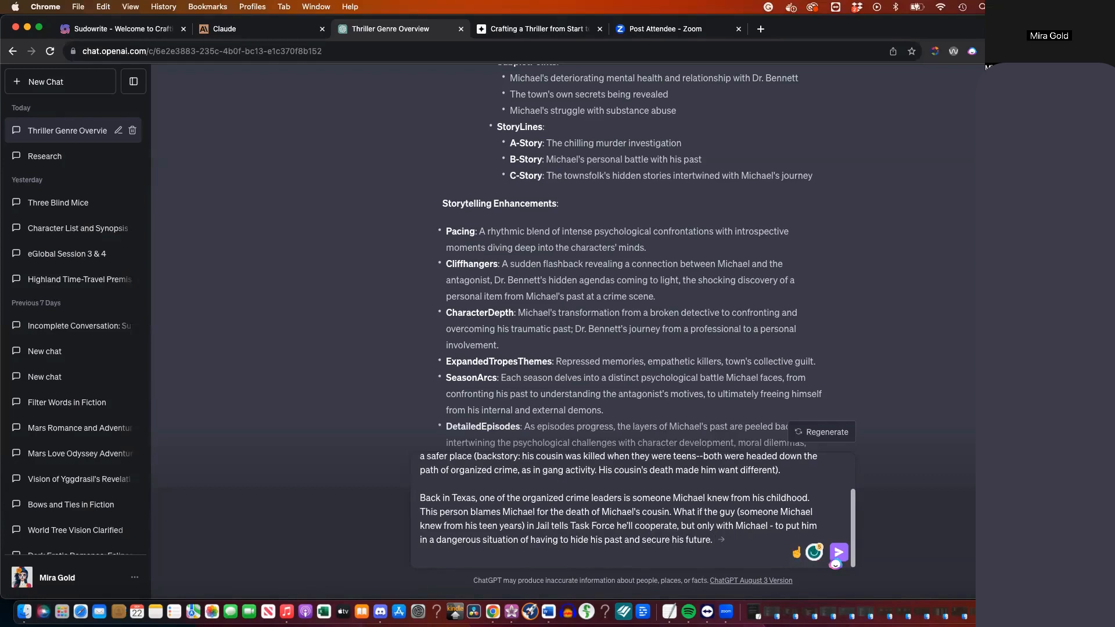
Add a paragraph: "The crime organization (or cartel) has multiple avenues of business: they traffic drugs, people, weapons, and anything that can turn a buck"
key(shift+Return)
key(shift+Return)
text(The)
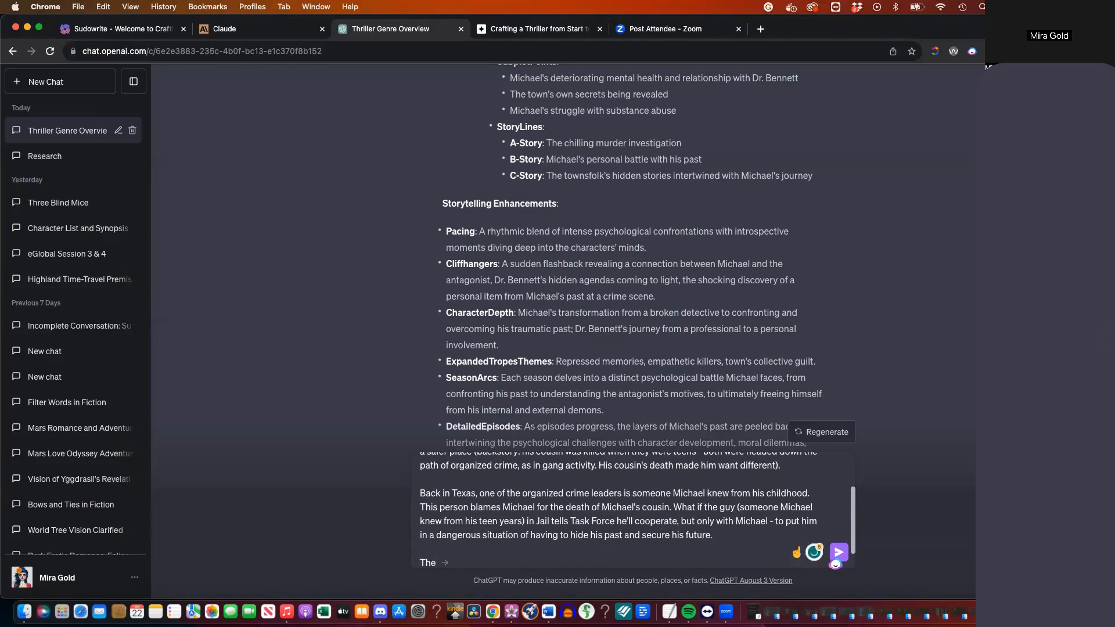
text(e crime organization (or cartel) has mult)
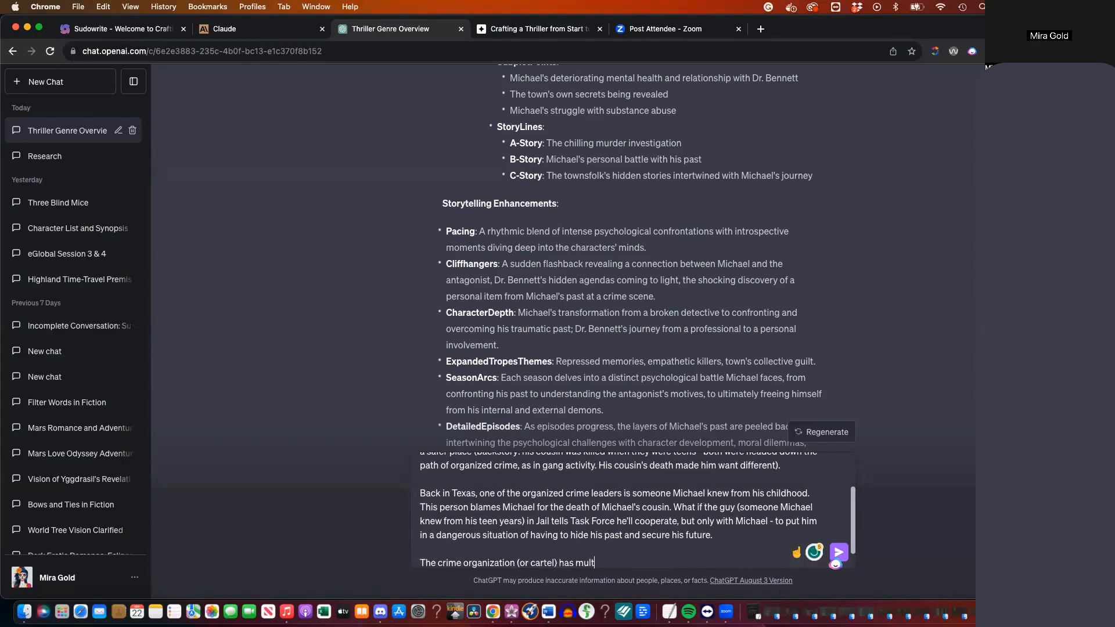
text(iple avenues of buisness:)
mouse_move(676, 562)
click(696, 491)
text(they traffic dru)
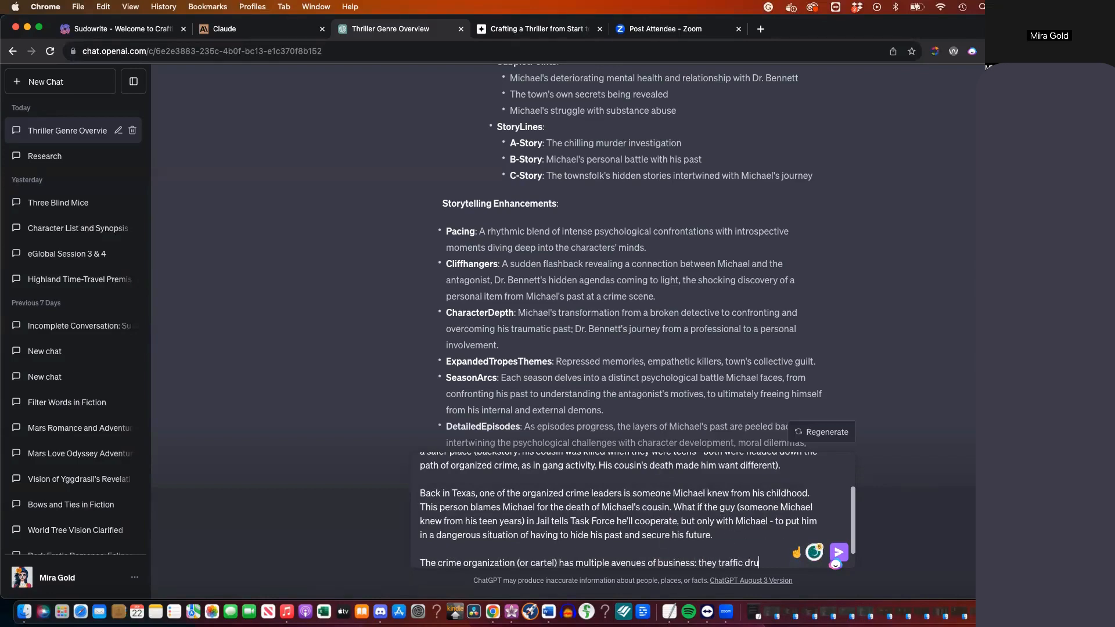
text(gs, people, weapon)
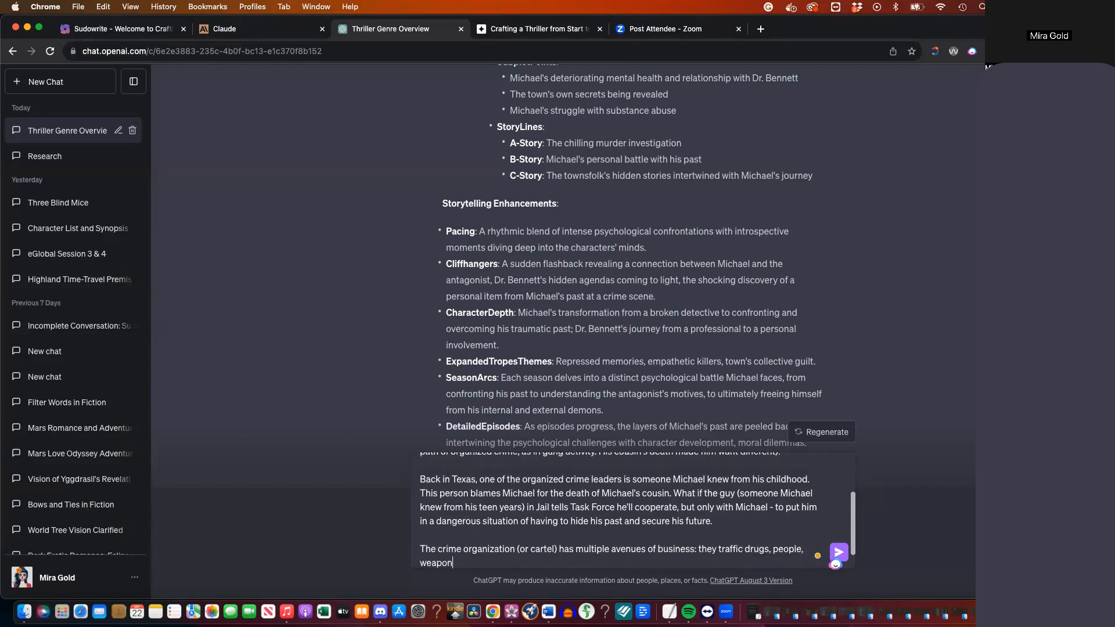
text(s, and anything that can turn a buck)
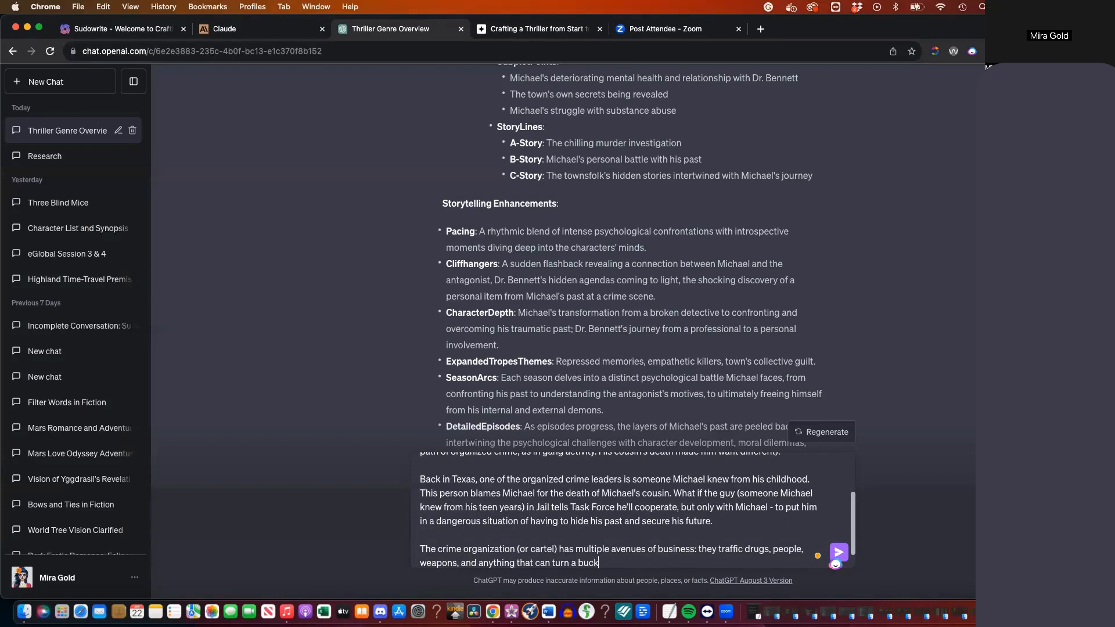
Finish the paragraph with ", including information." and that they own some officials in Houston, Texas, where the main character is now stationed
text(, including information. They own some of the )
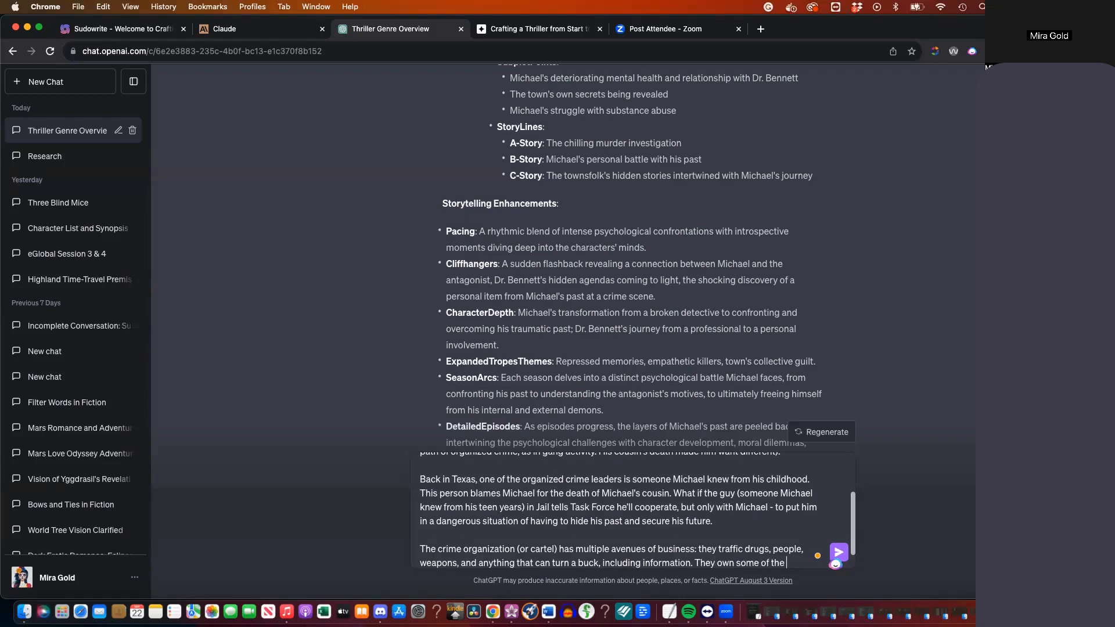
text(officials in )
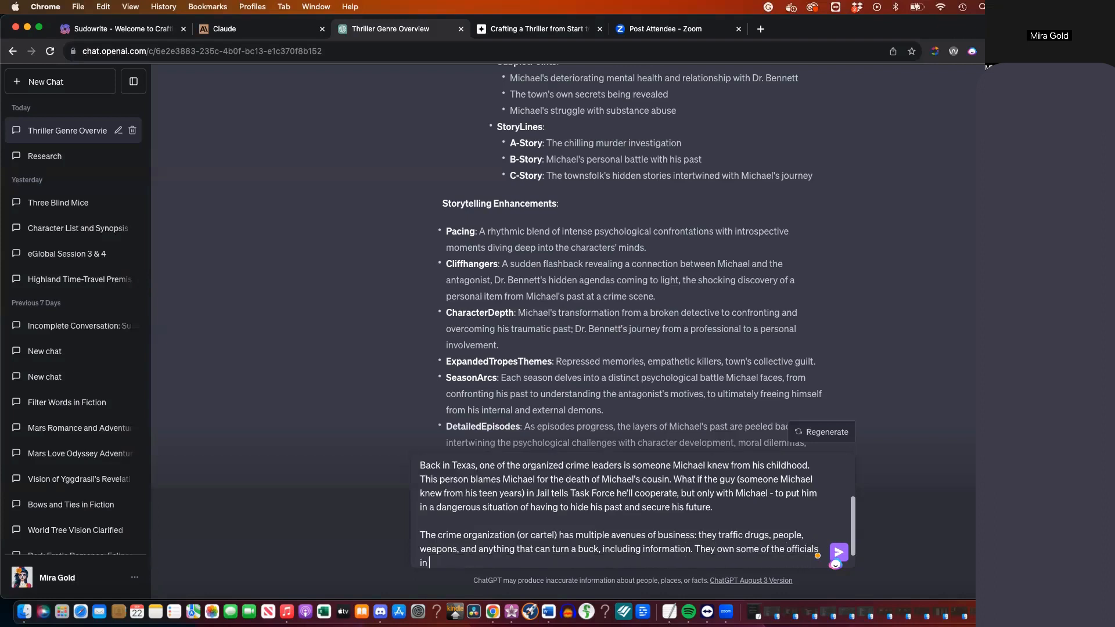
text(Houston, Texas, where Michael is now stationed.)
Add a new paragraph reading "A large drug bust gone is what lands the cartel member in jail."
key(shift+Return)
key(shift+Return)
text(A large drug )
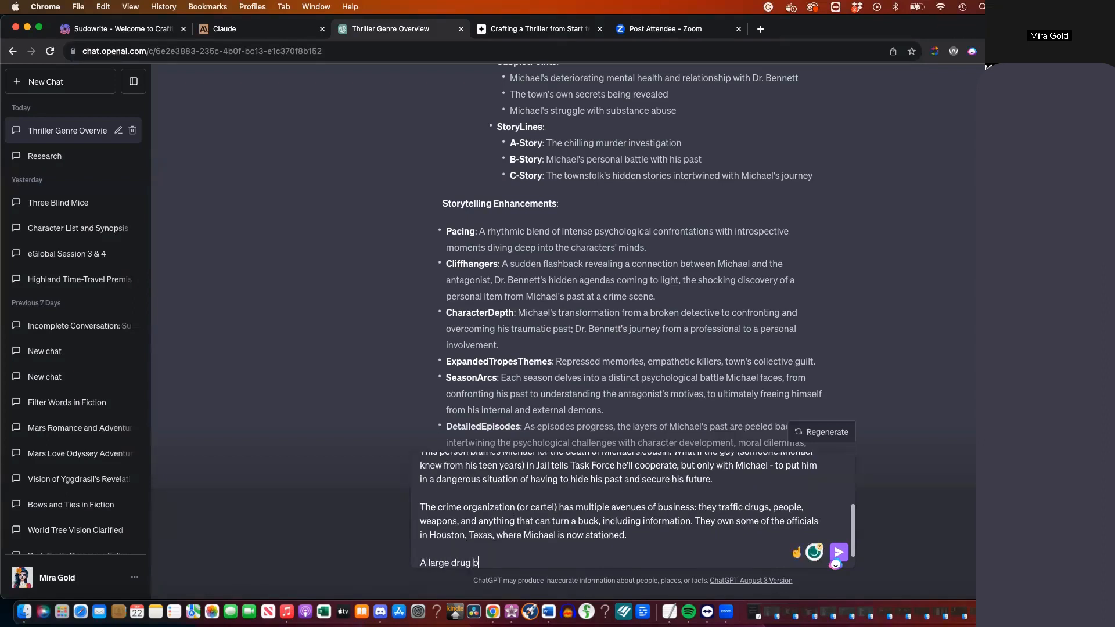
text(bust gone is what lands the)
scroll(745, 526, up, 1)
scroll(746, 527, down, 1)
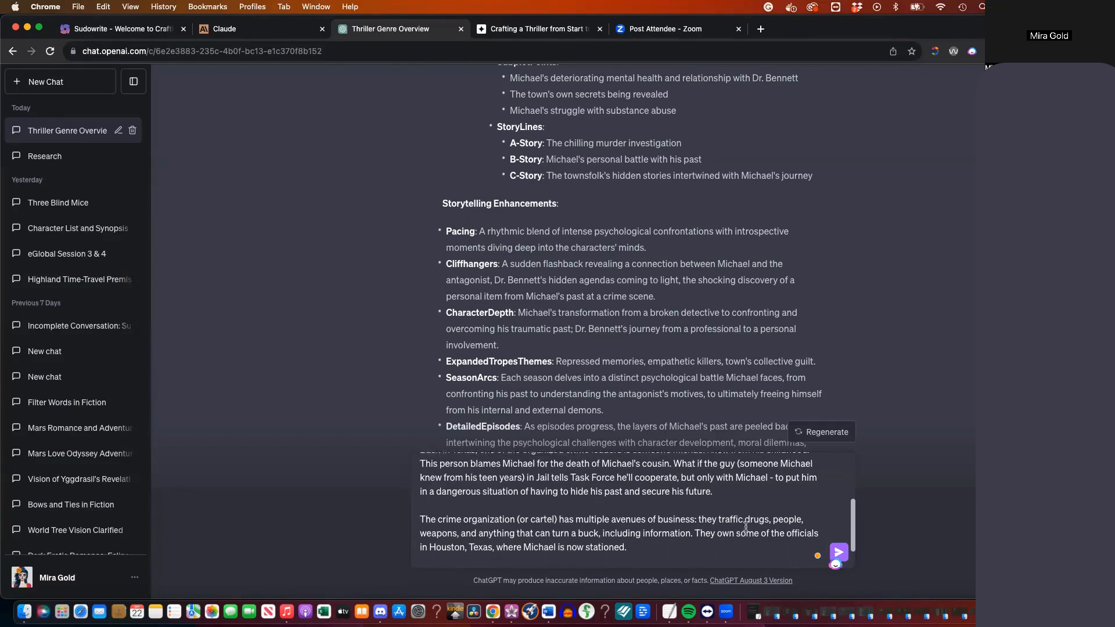
text(the)
key(BackSpace)
key(BackSpace)
key(BackSpace)
text(cartel)
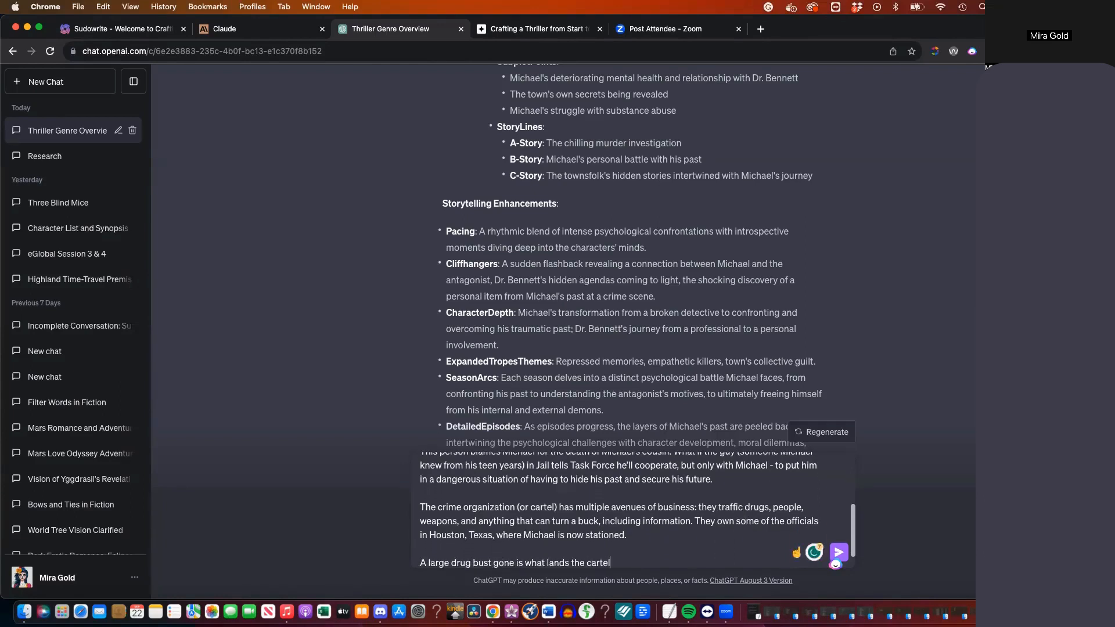
text( member in jail.)
Append a NOTE about corrupt task force members, ending with "and tie into colonies being financed north of Houston"
text(NOTE: there are corrupt tast force members, and)
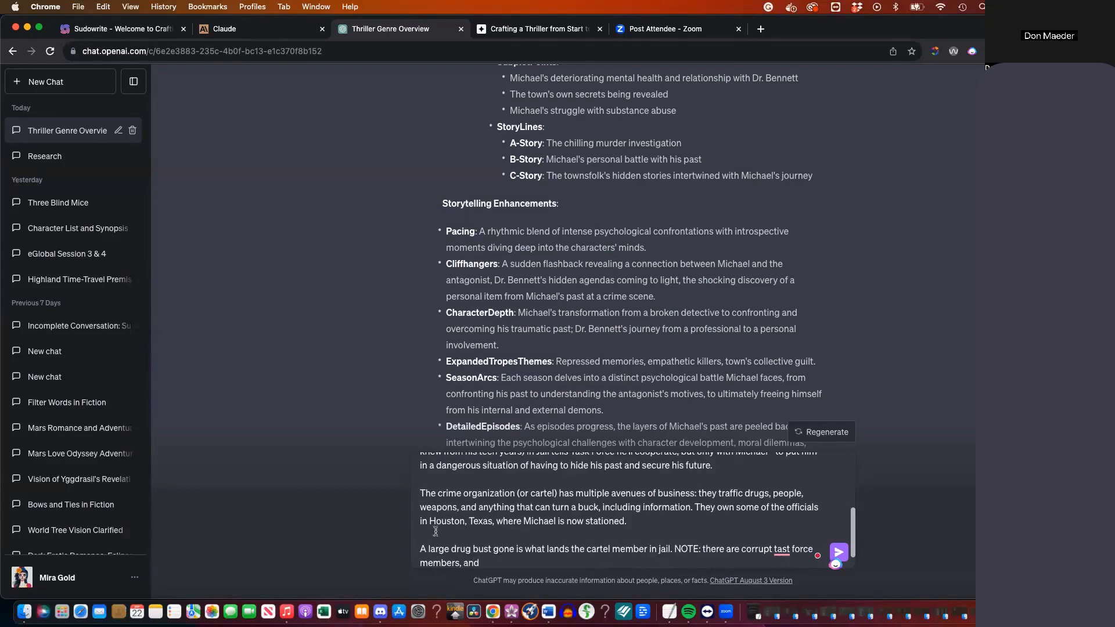
text(Tie into colonies being financed north of Houston)
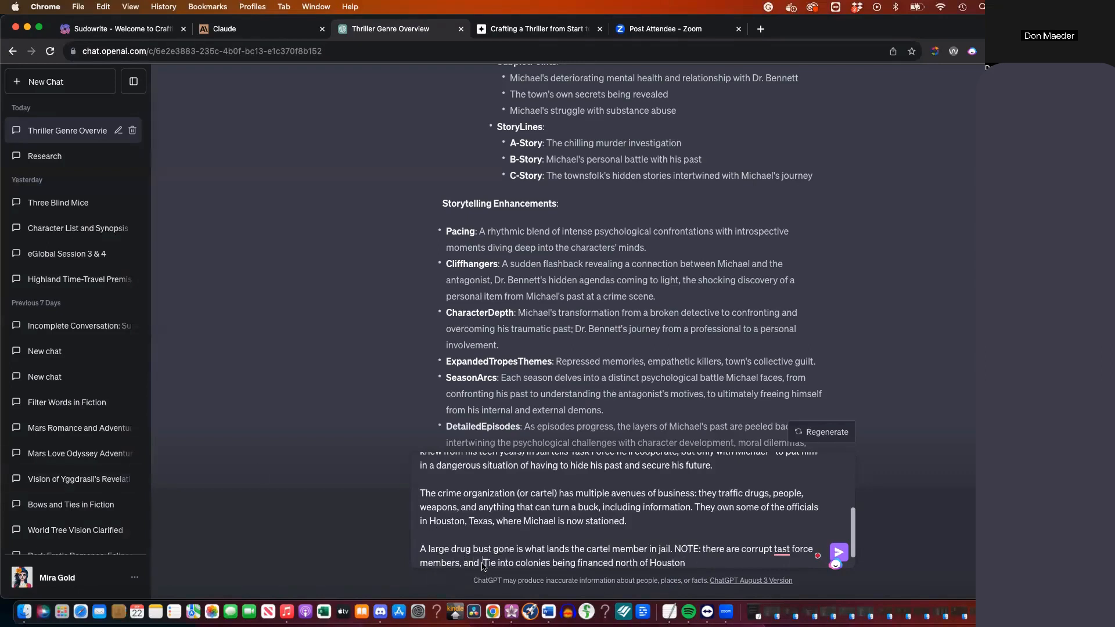
key(BackSpace)
key(BackSpace)
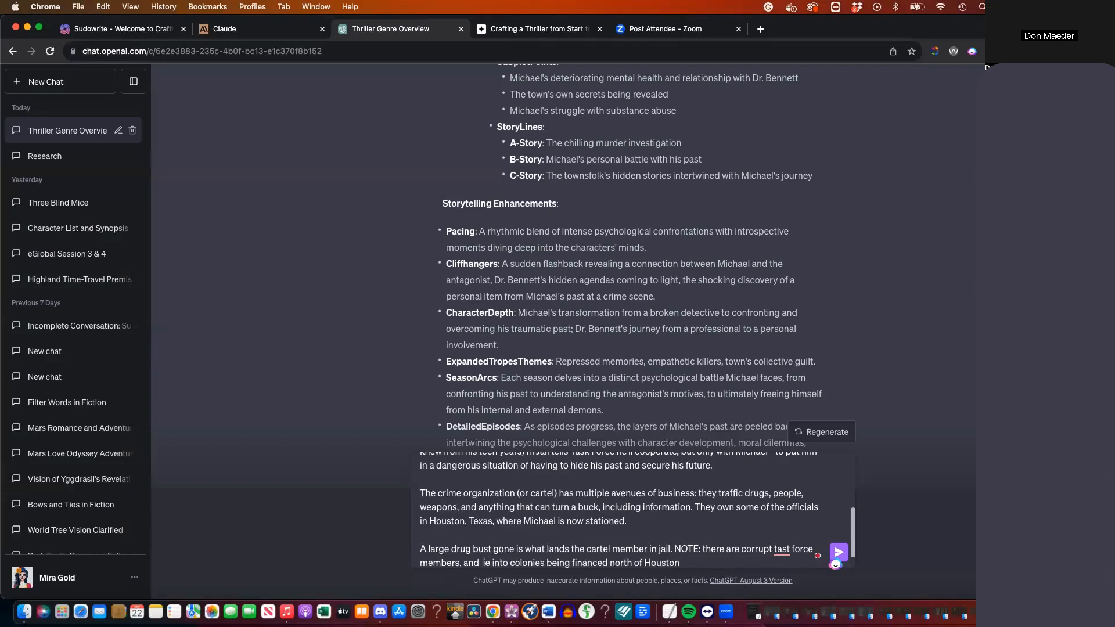
text(t)
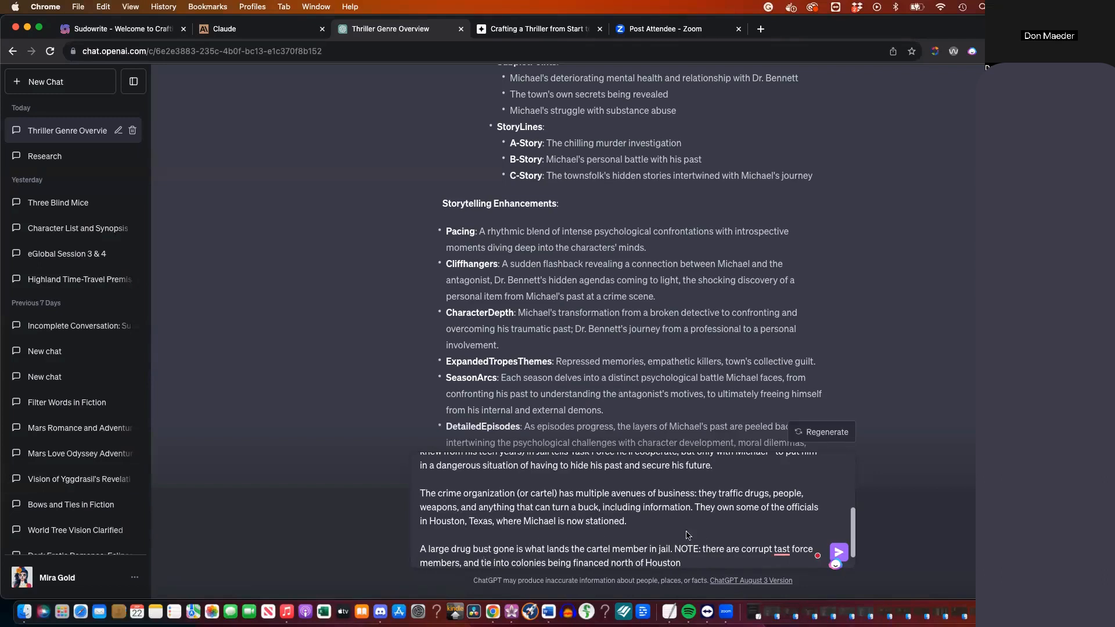
Correct "tast" to "task" in the NOTE and append "(this can be out of state)" after Houston
mouse_move(782, 548)
click(791, 450)
text((this)
text(n be outof)
key(BackSpace)
key(BackSpace)
text(of state))
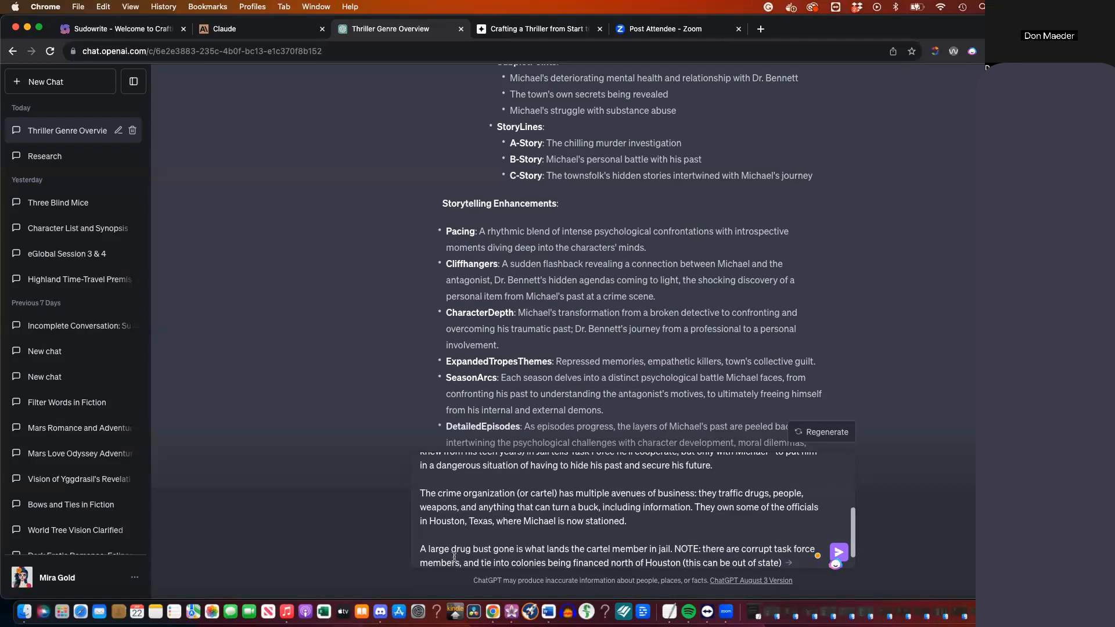
Insert "wrong" after "drug bust gone" and remove "and" before "tie into colonies"
click(515, 549)
text(wrong)
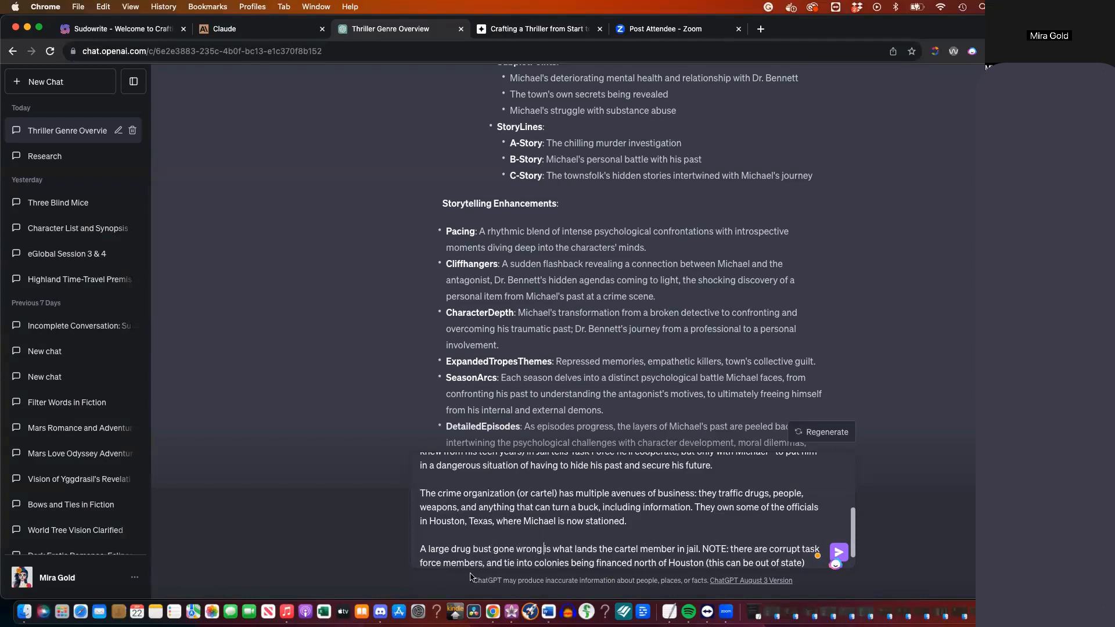
double_click(498, 563)
key(BackSpace)
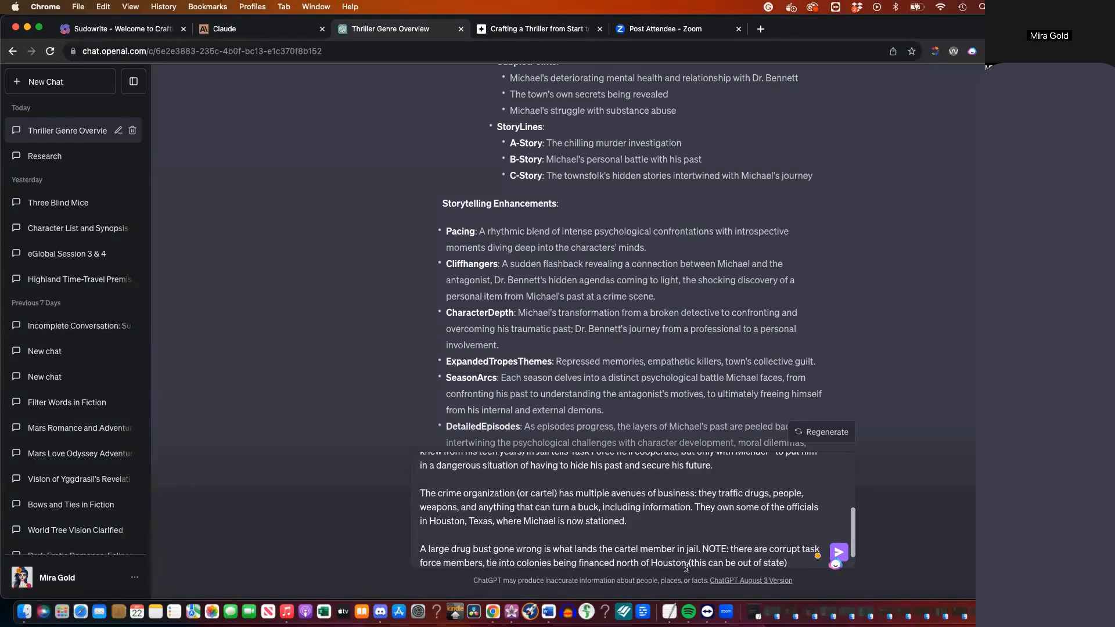
End the NOTE with ", and out of country connections."
click(799, 564)
text(, and out of country connections)
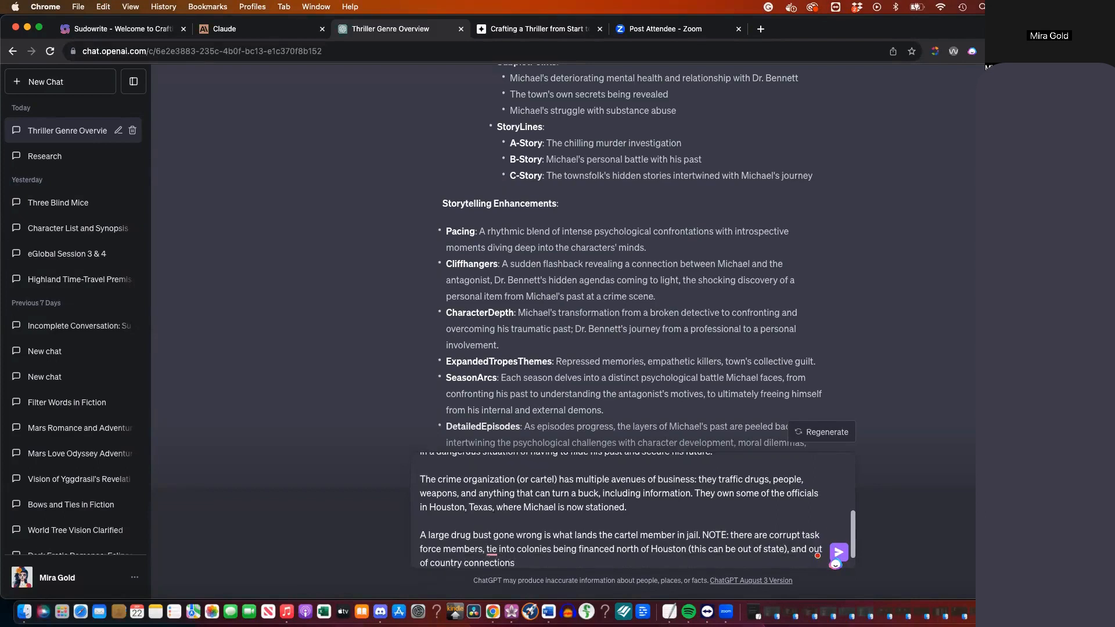
text(.)
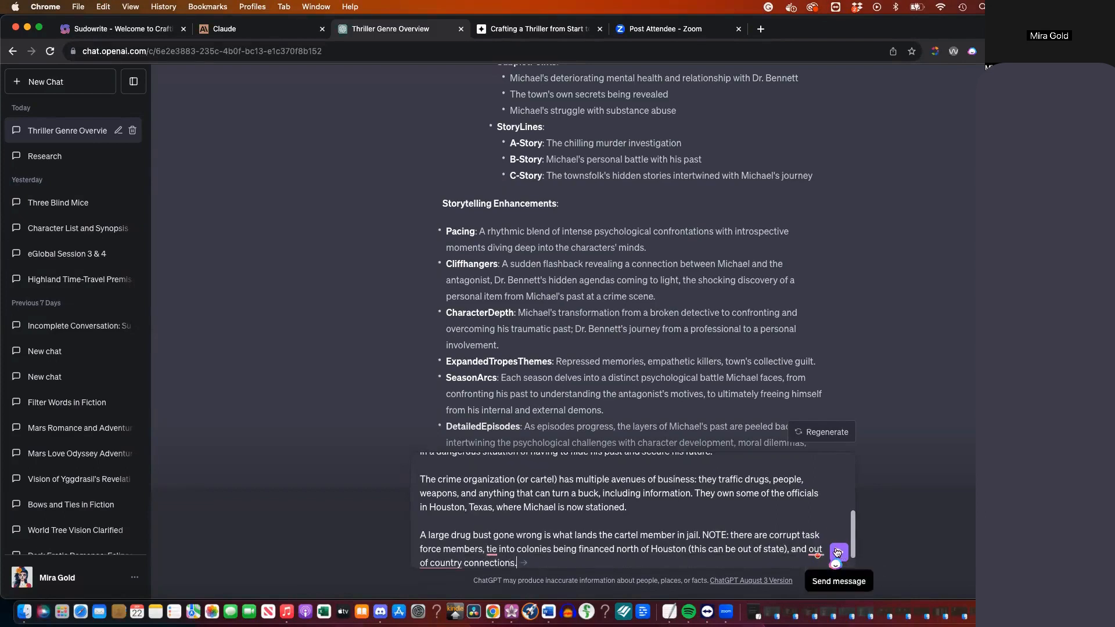
Select the full text of the backstory message and send the message
click(733, 515)
key(super+a)
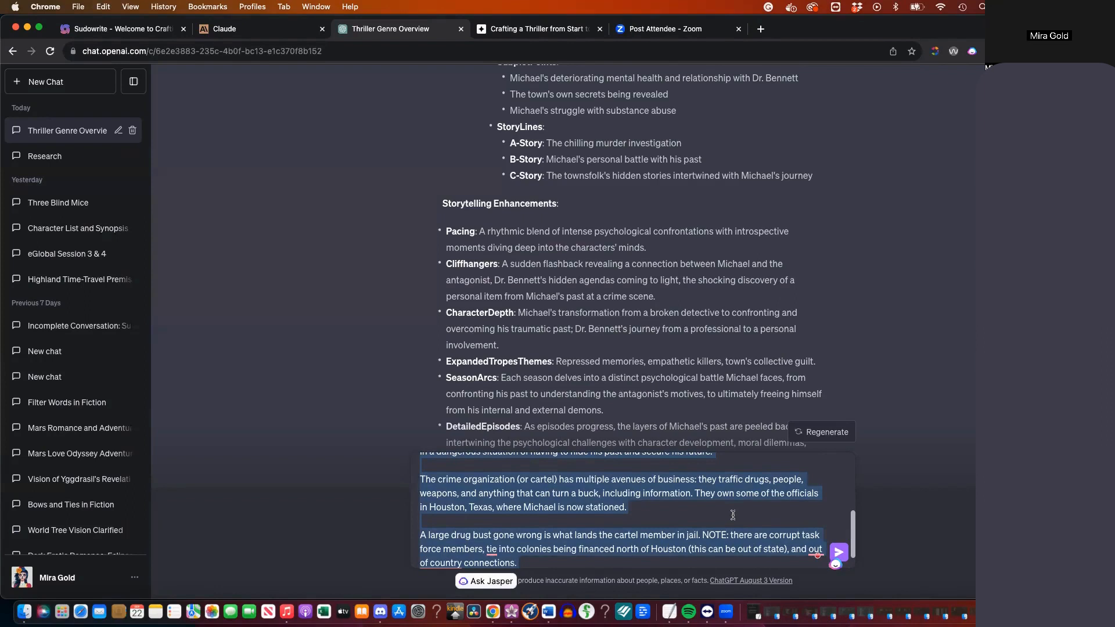
click(715, 504)
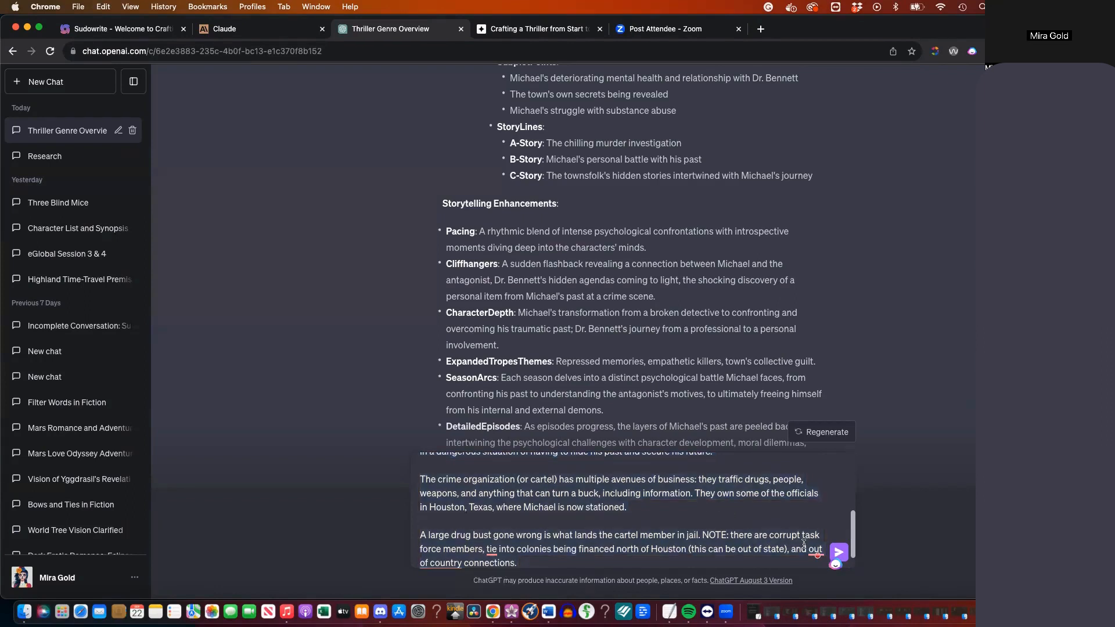
click(840, 553)
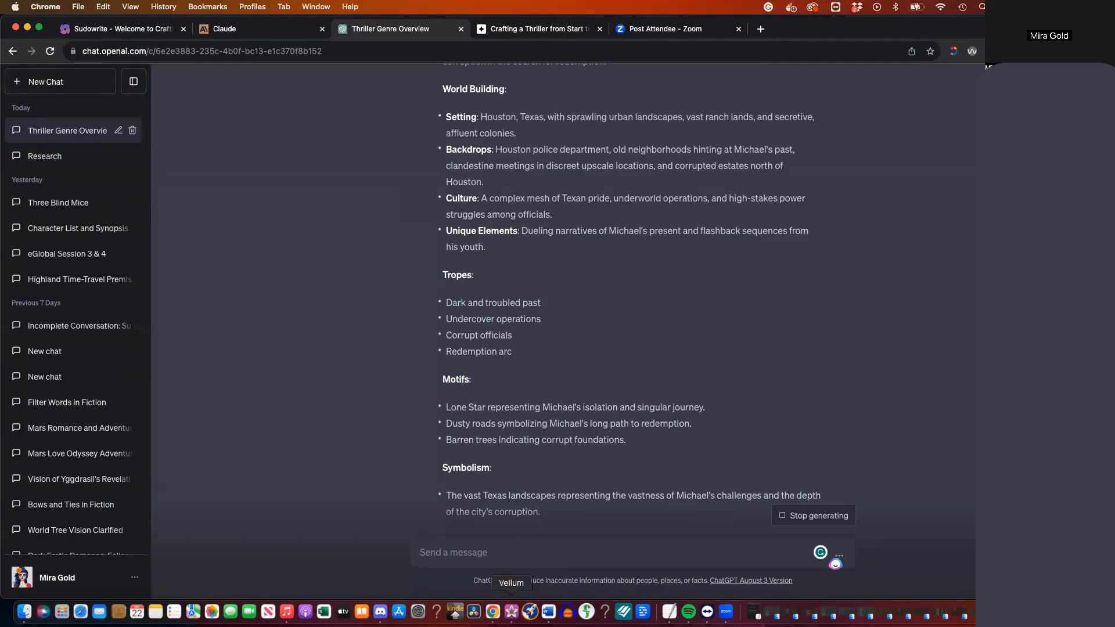
Paste the prompt for evaluating and strengthening the synopsis, with detailed main characters and 10 minor characters, into the message box
click(511, 611)
drag(825, 103, 842, 2)
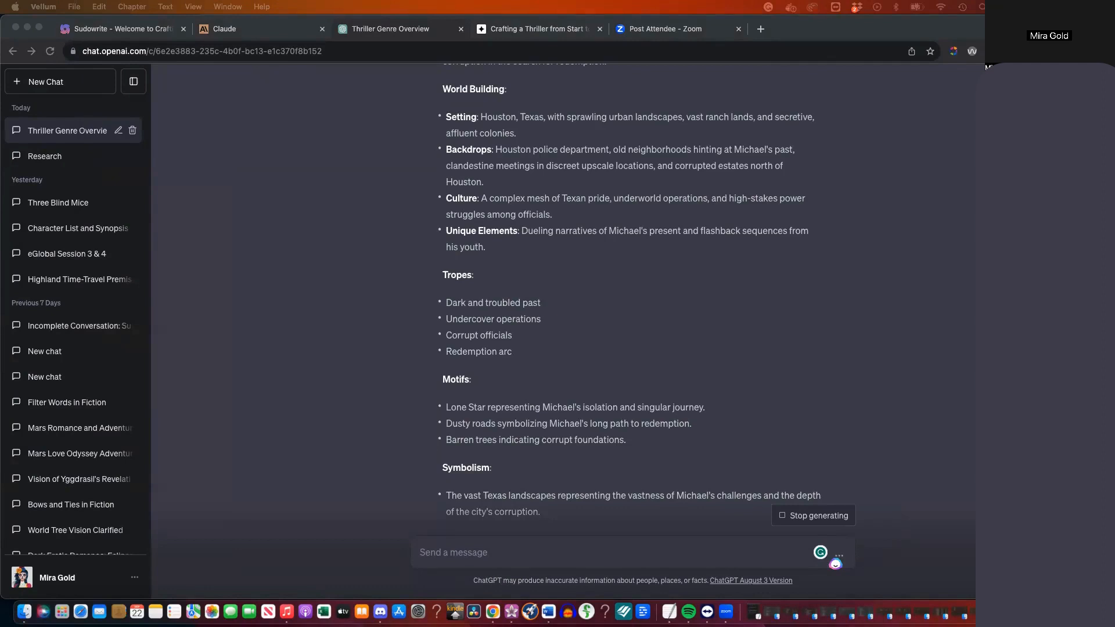
click(477, 552)
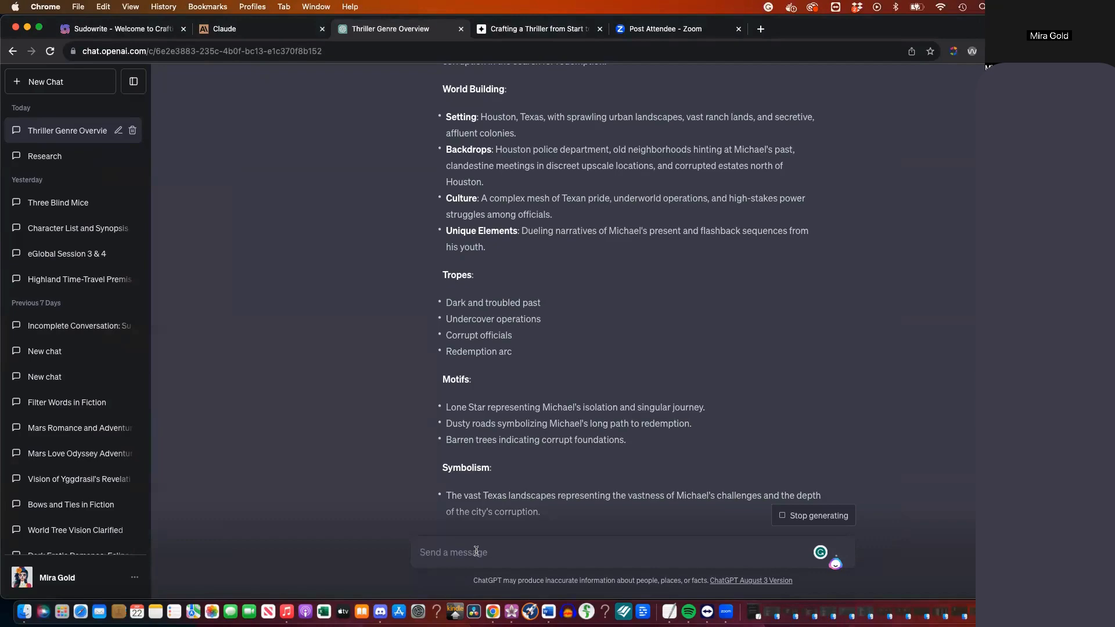
key(cmd+v)
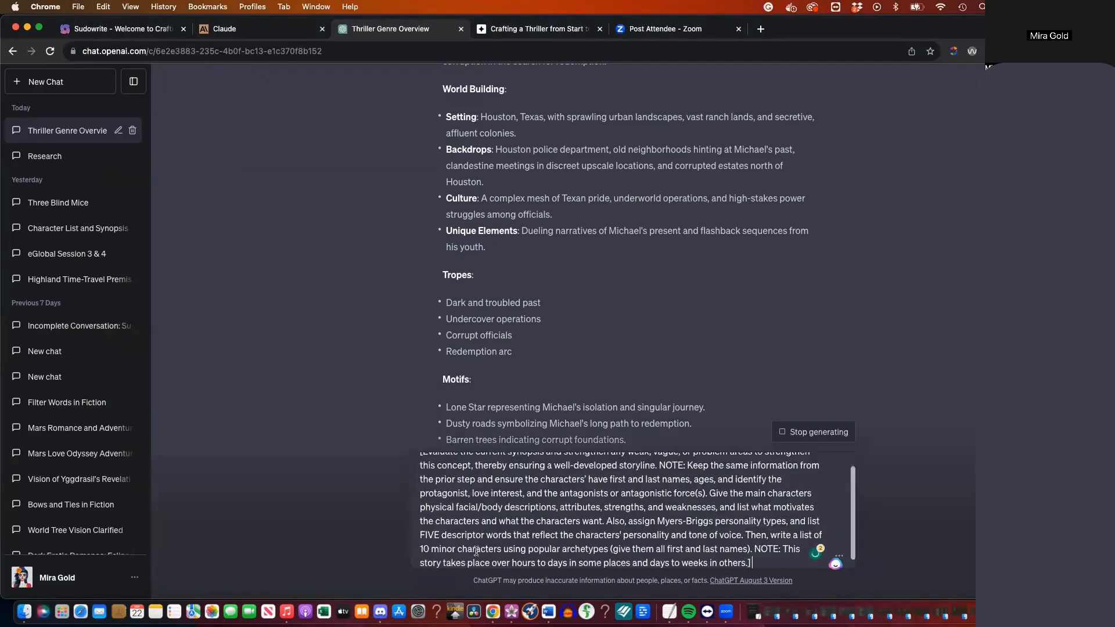
Review the antagonist's weaknesses in the current concept and send the prompt for evaluating and strengthening the synopsis
key(shift+Return)
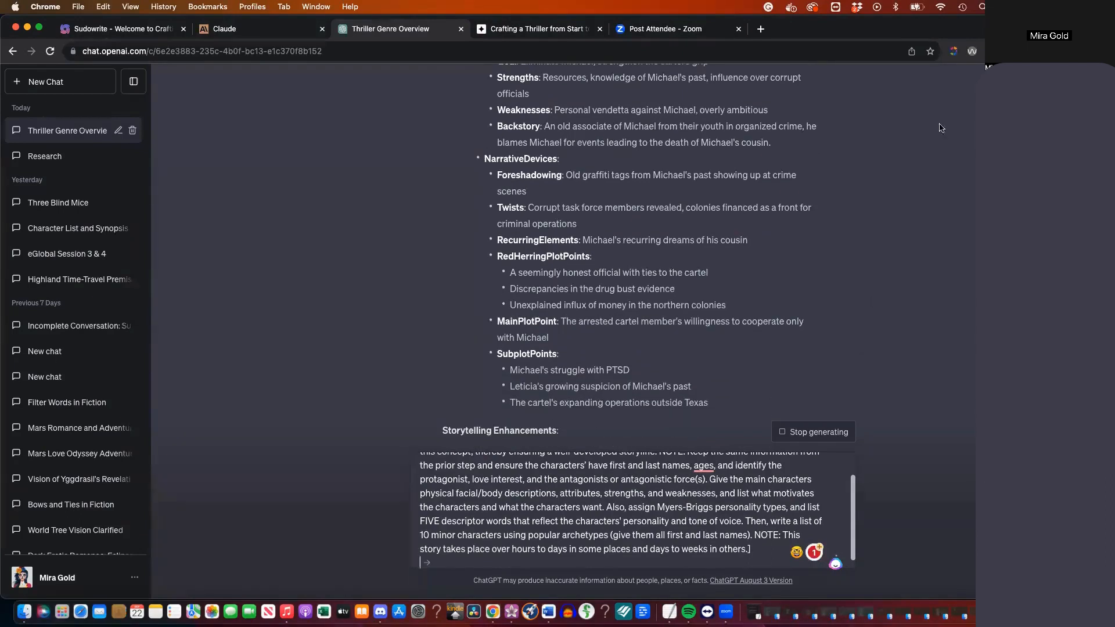
scroll(942, 128, up, 2)
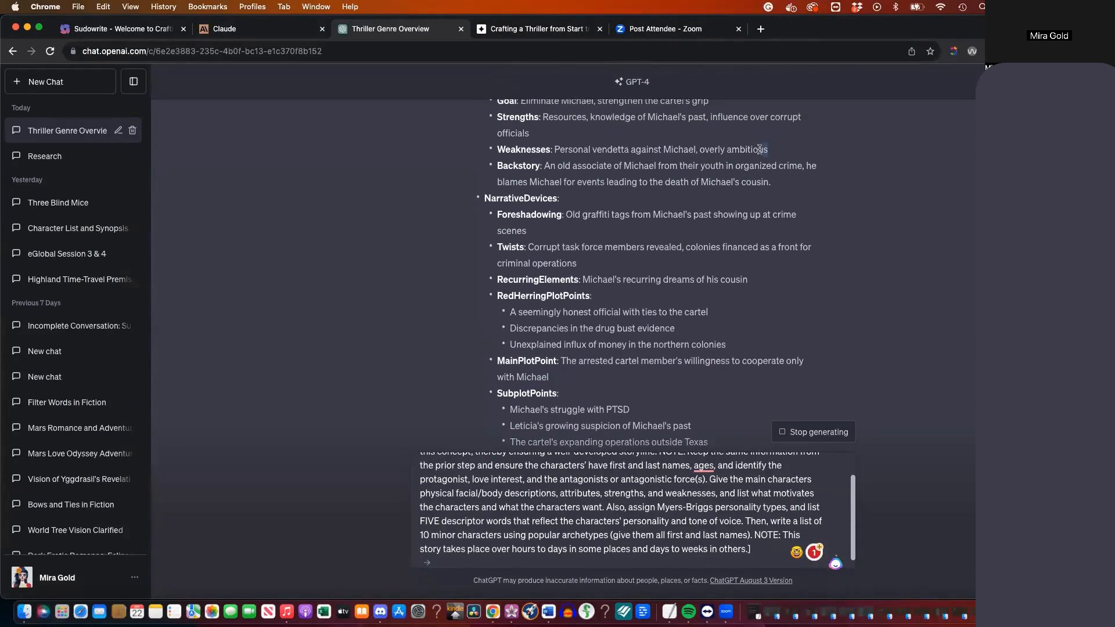
drag(764, 151, 557, 150)
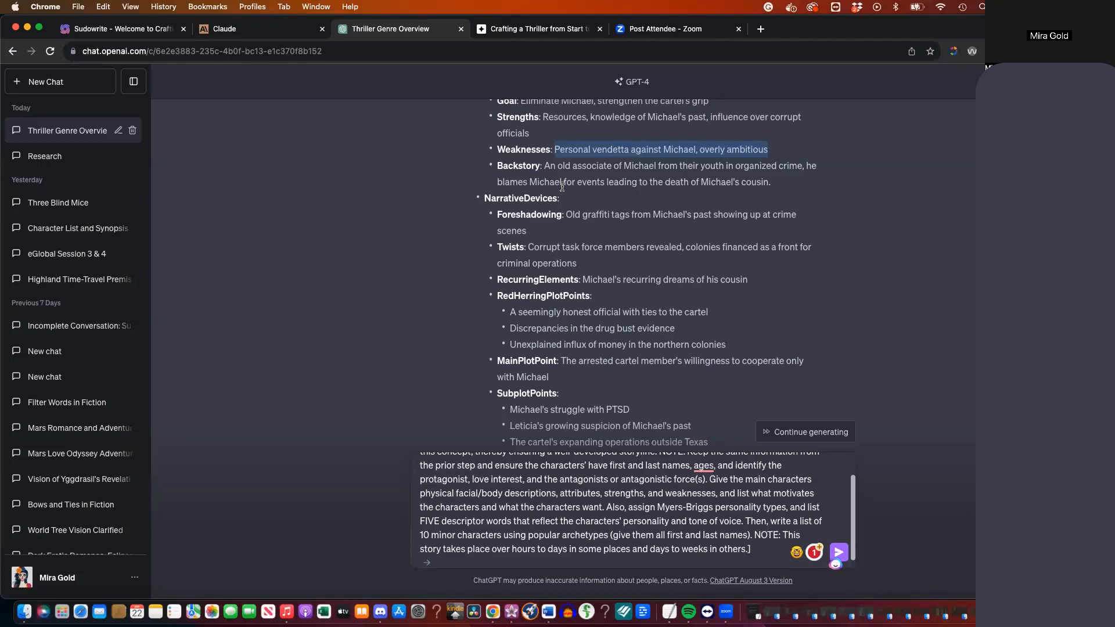
key(Return)
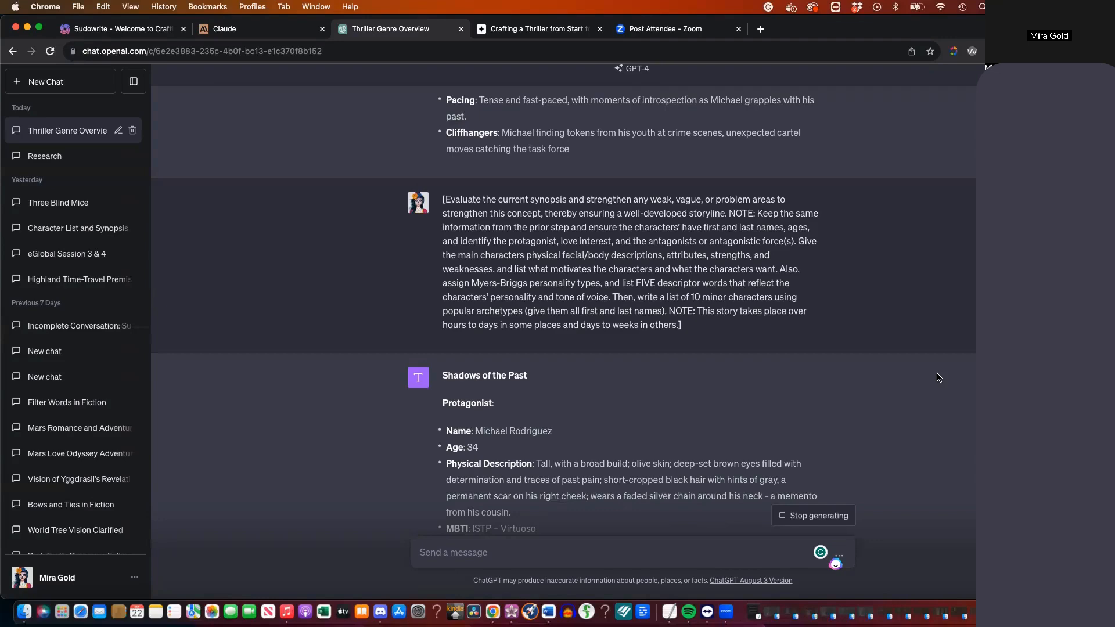
Examine the protagonist's profile in the new response, including the physical description, scar, silver chain and motivation
scroll(935, 297, up, 6)
scroll(935, 297, up, 3)
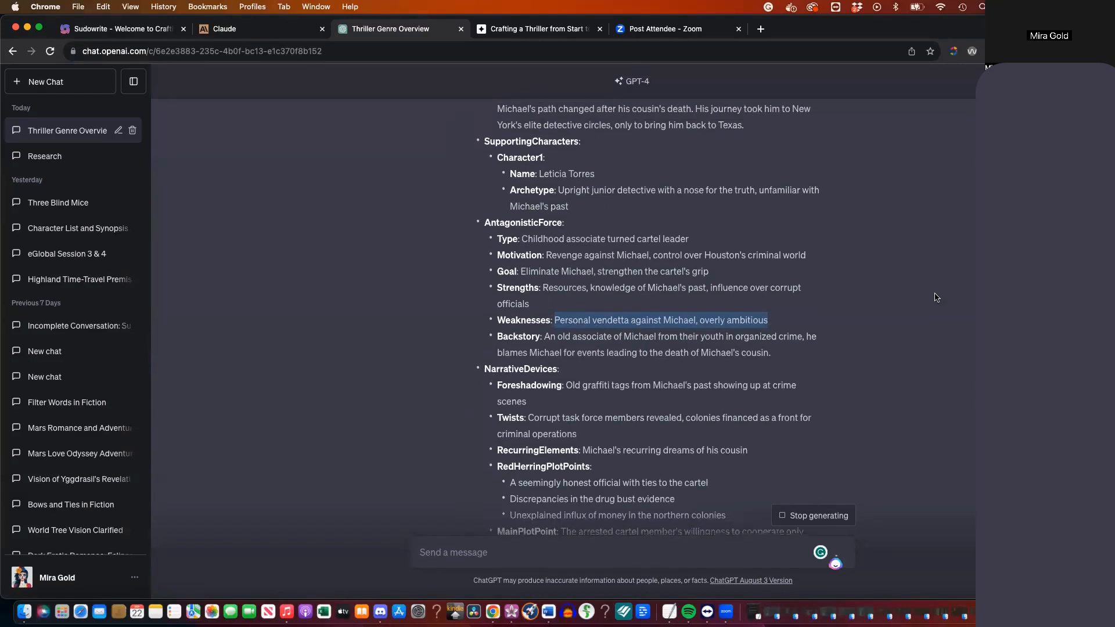
scroll(935, 297, up, 15)
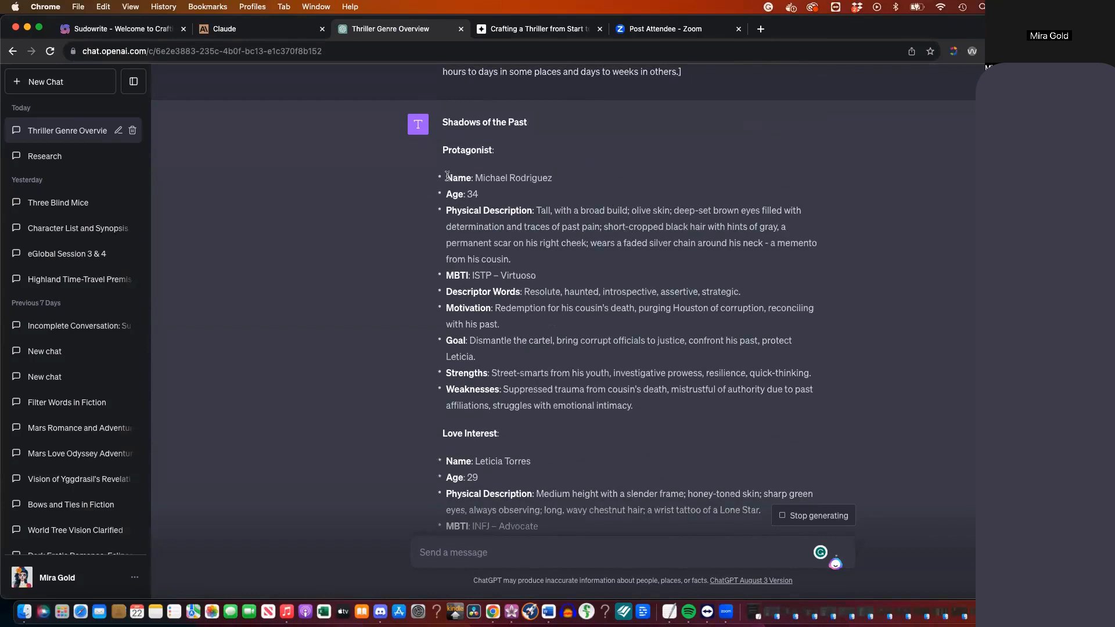
drag(448, 175, 578, 308)
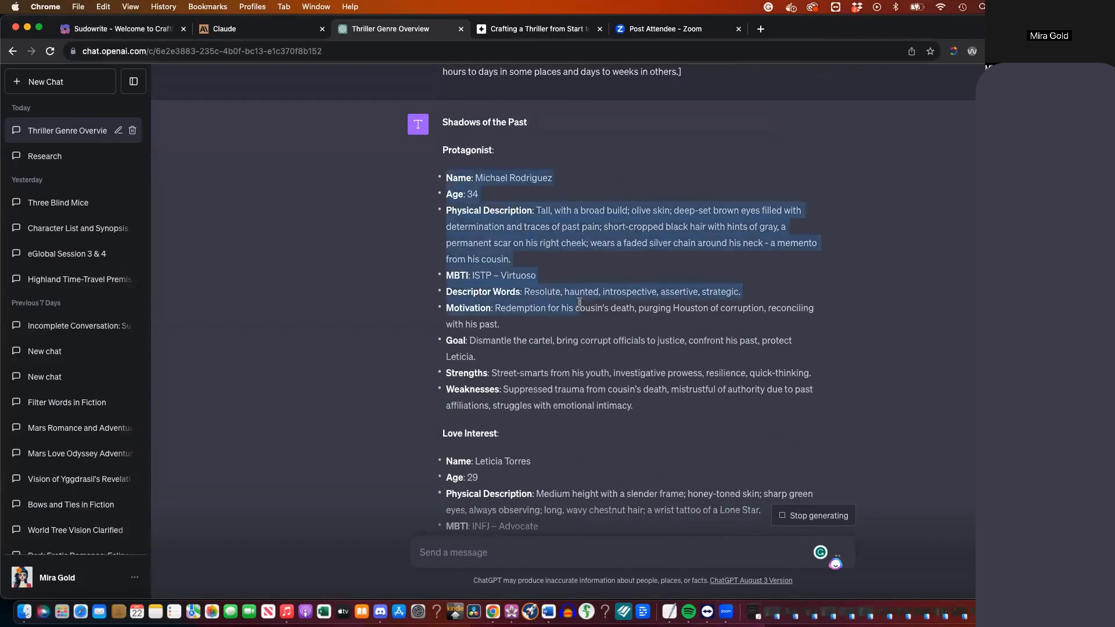
click(648, 248)
drag(536, 210, 592, 220)
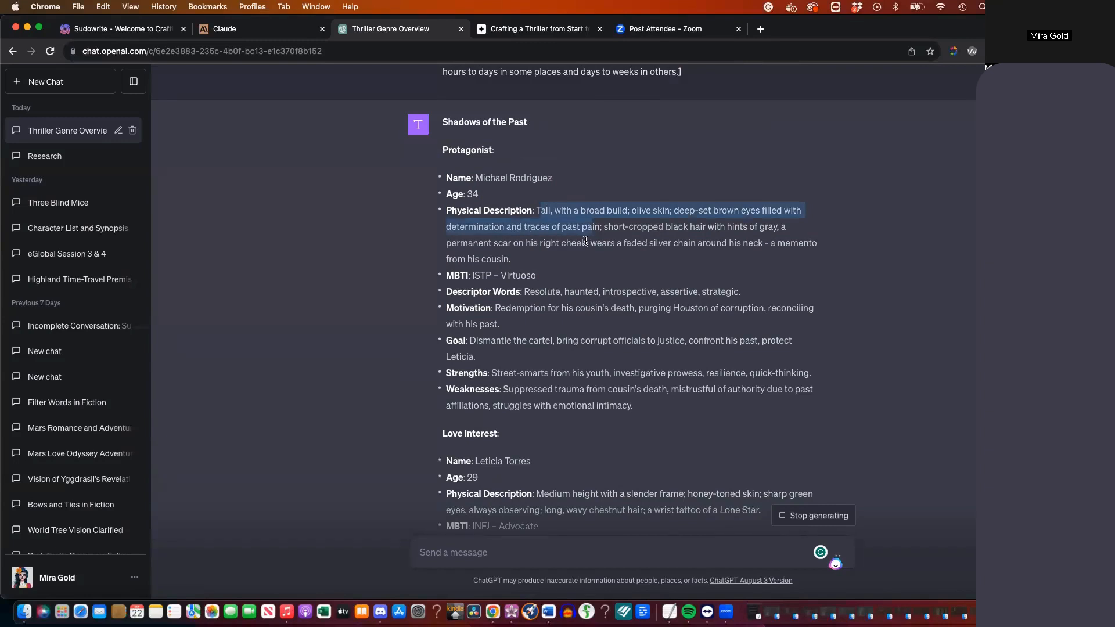
drag(586, 242, 445, 248)
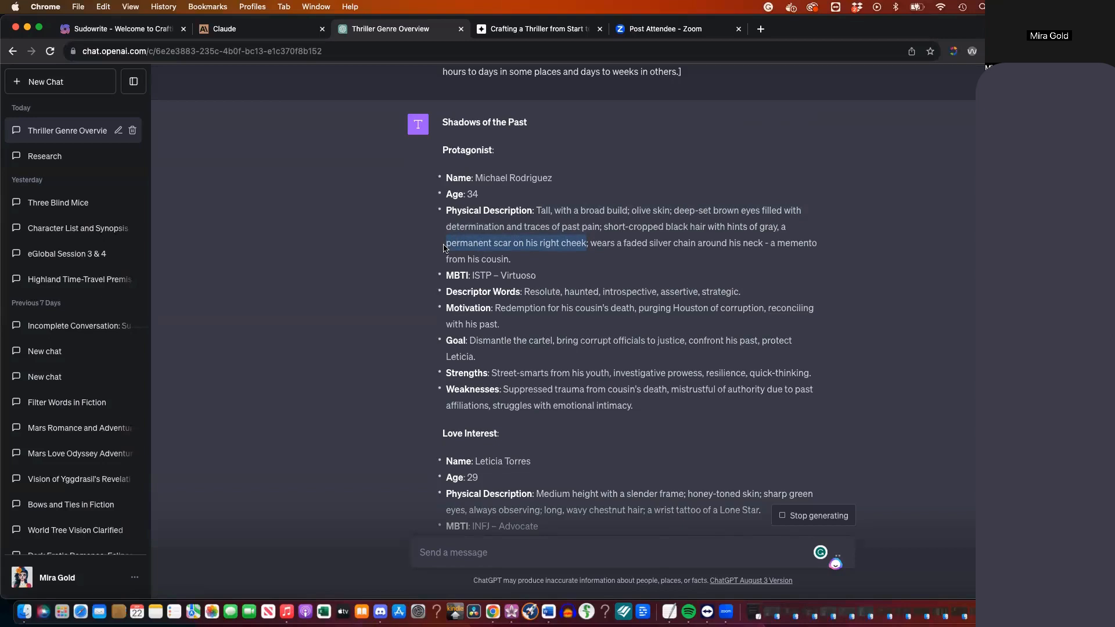
drag(763, 214, 643, 227)
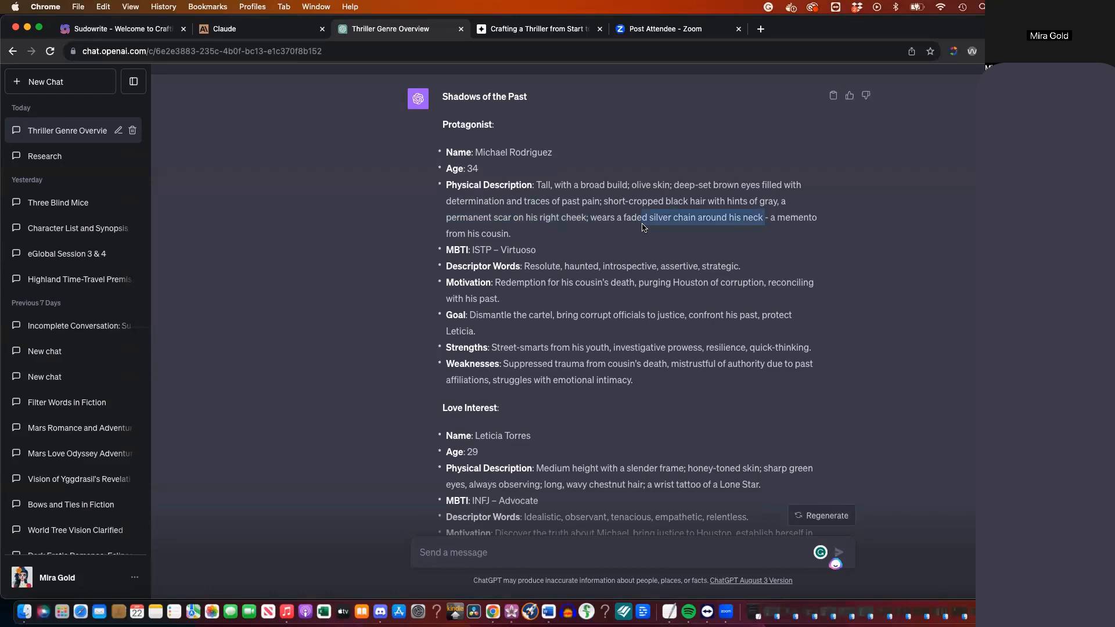
scroll(642, 227, down, 1)
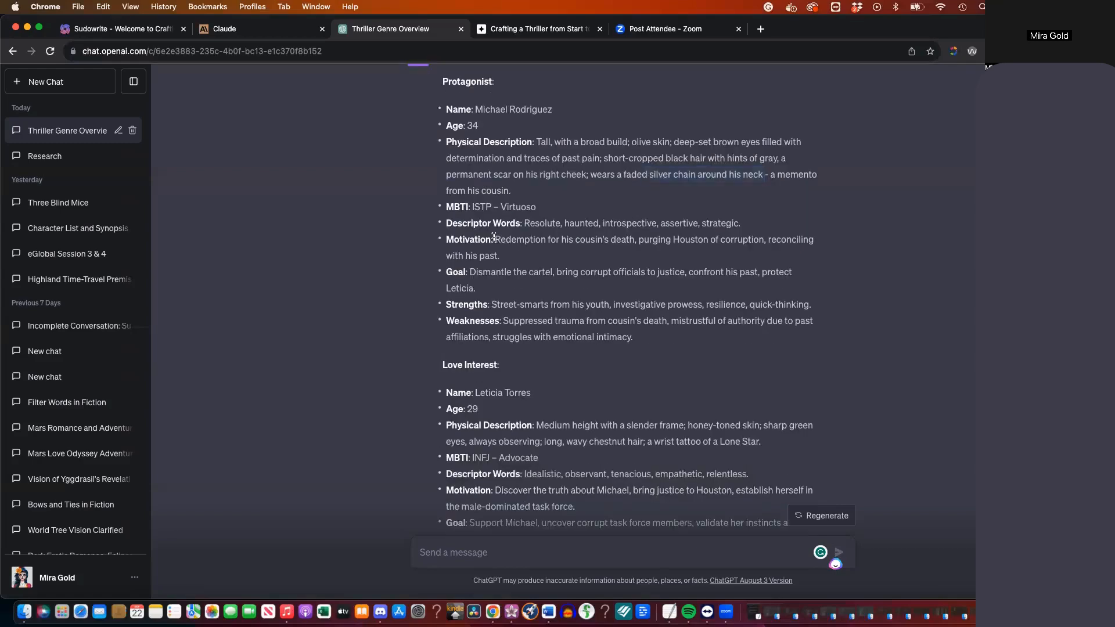
drag(494, 239, 631, 239)
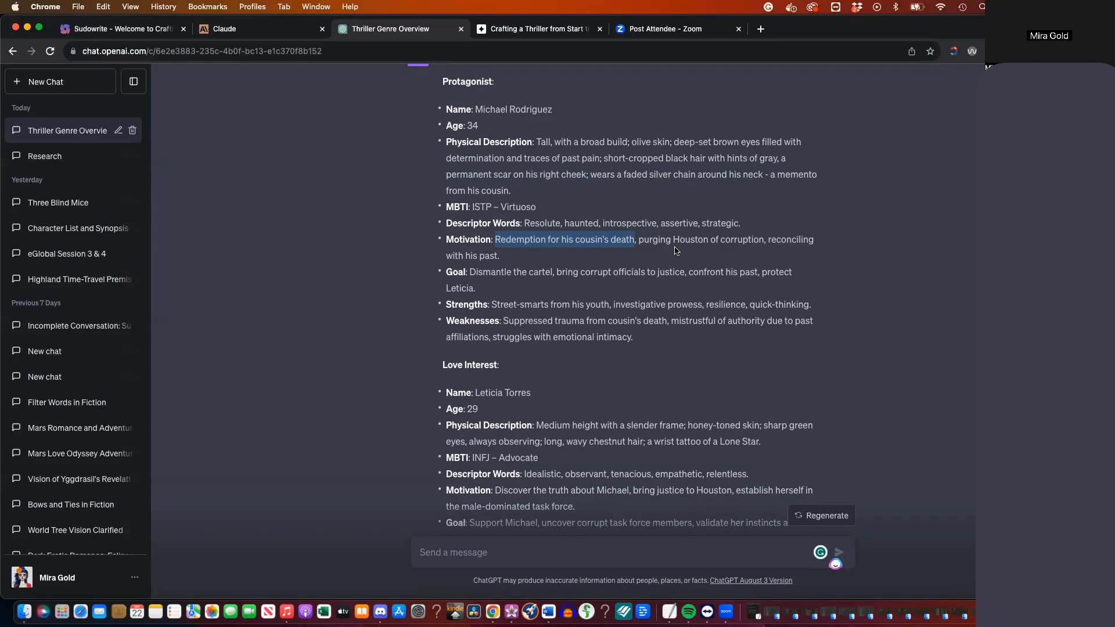
Read the love interest's and antagonist's profiles, noting the antagonist's physical description and descriptor words
scroll(485, 457, down, 5)
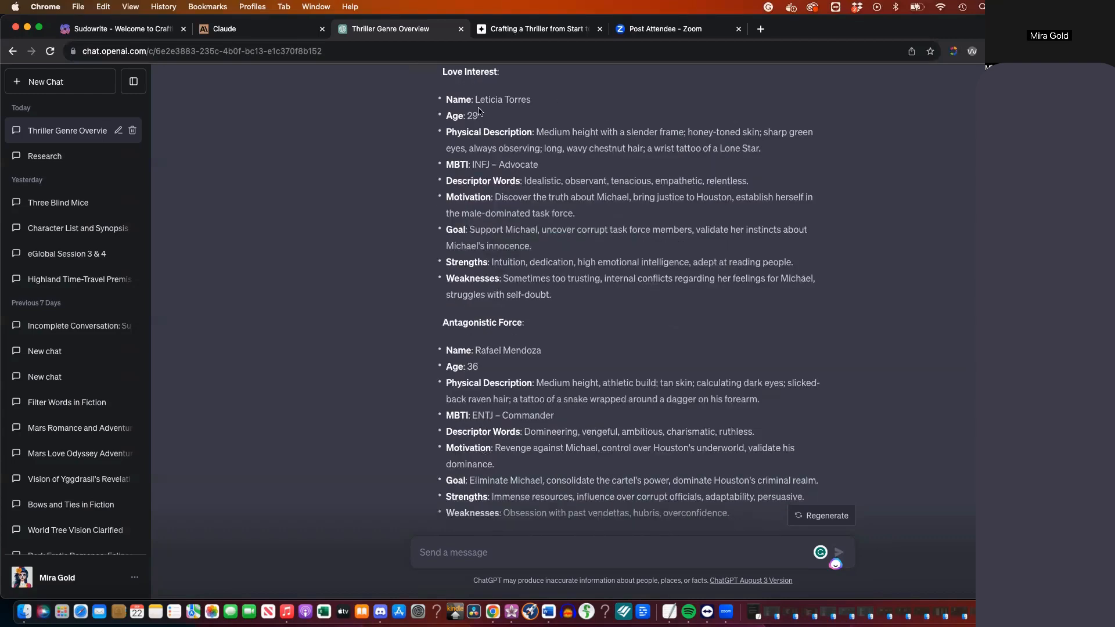
drag(441, 71, 583, 295)
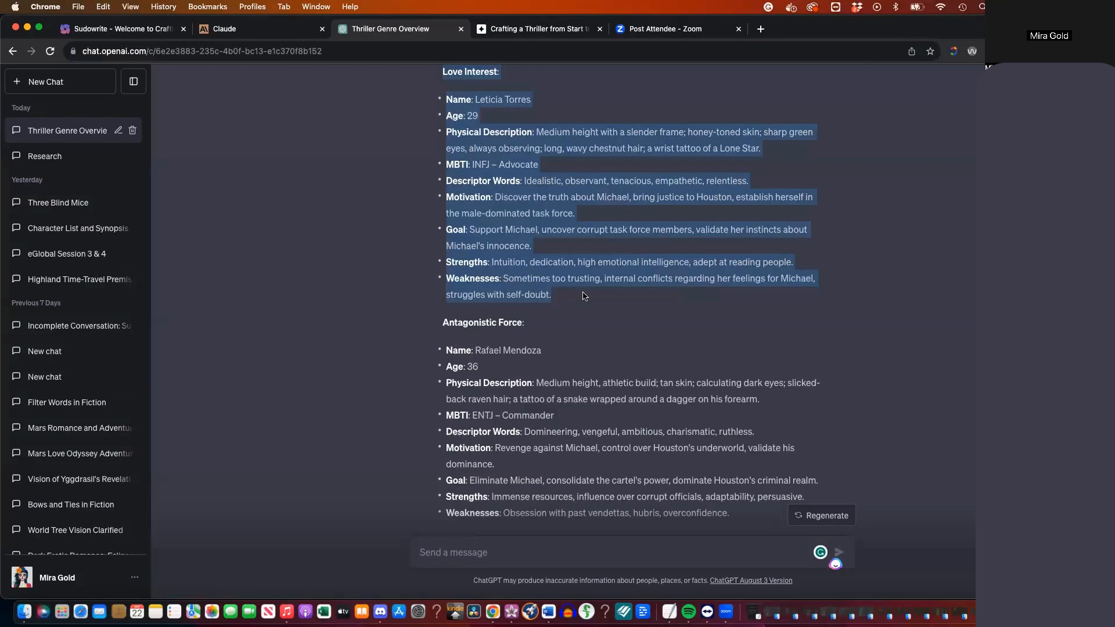
scroll(584, 297, down, 5)
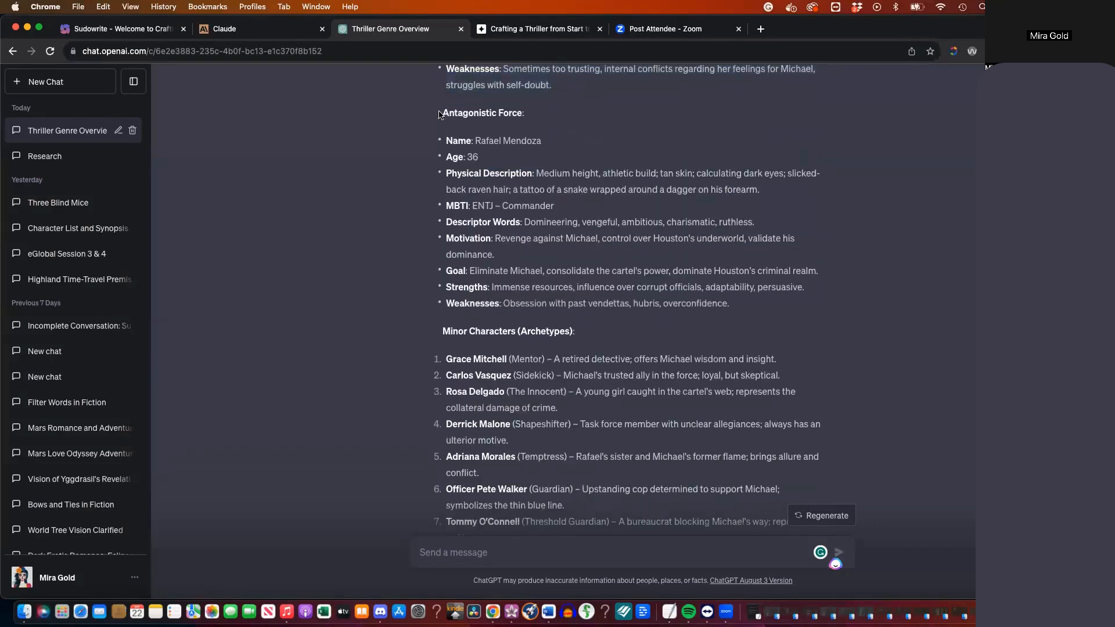
drag(443, 112, 524, 114)
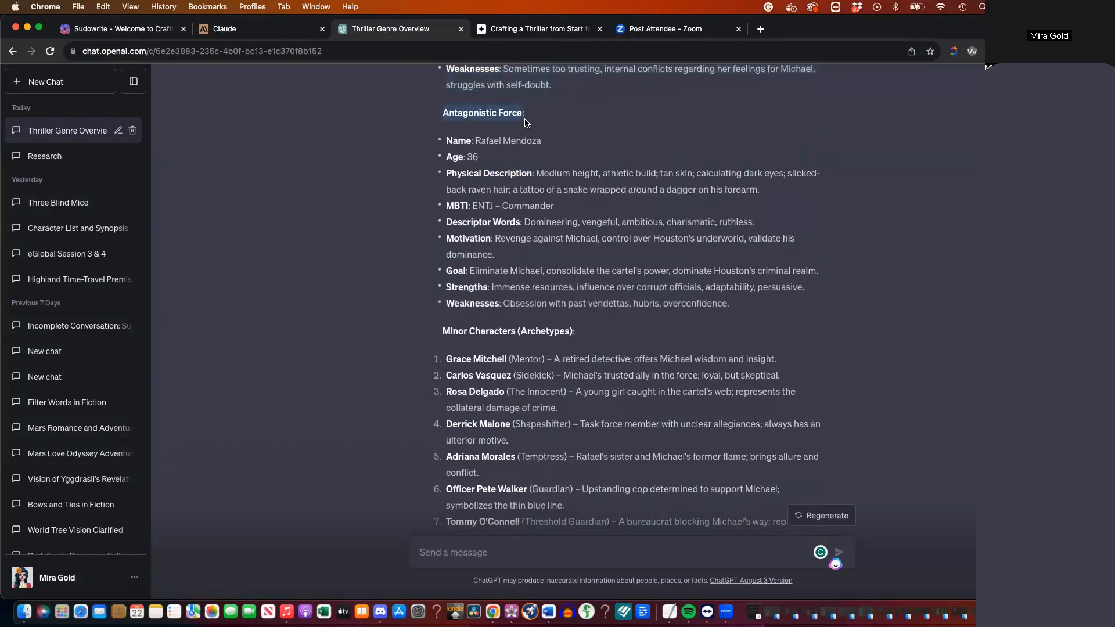
click(515, 187)
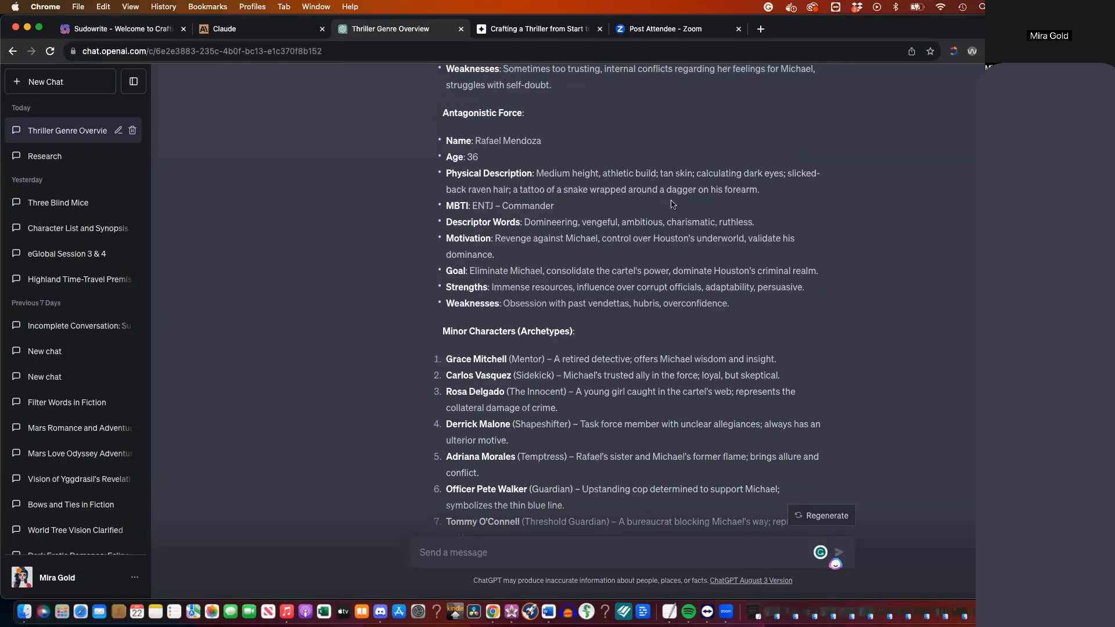
drag(760, 191, 515, 189)
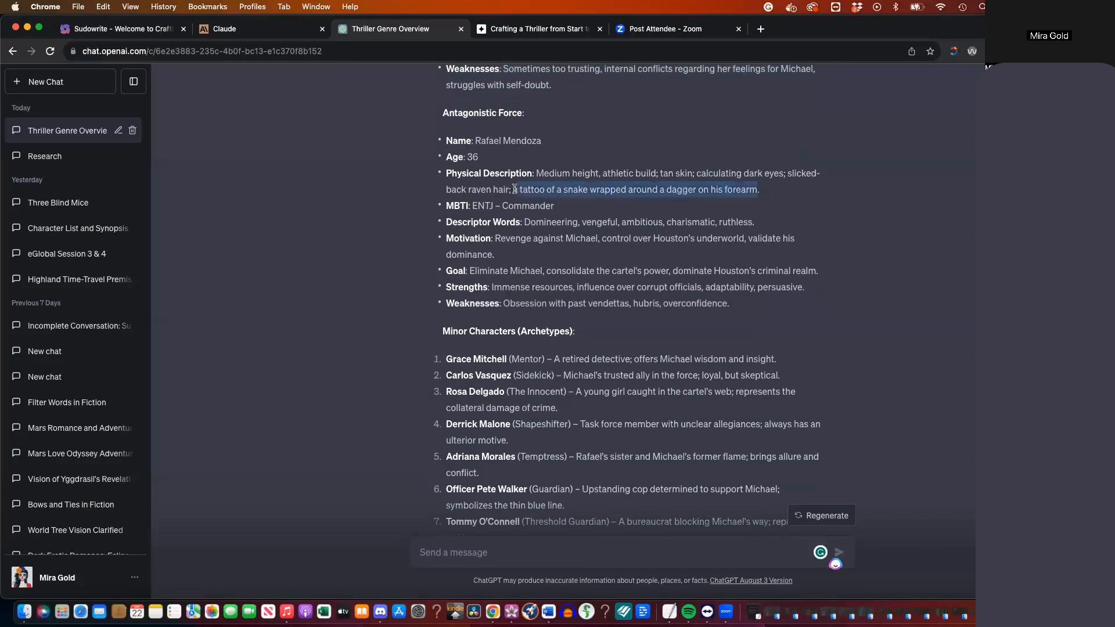
scroll(590, 259, down, 2)
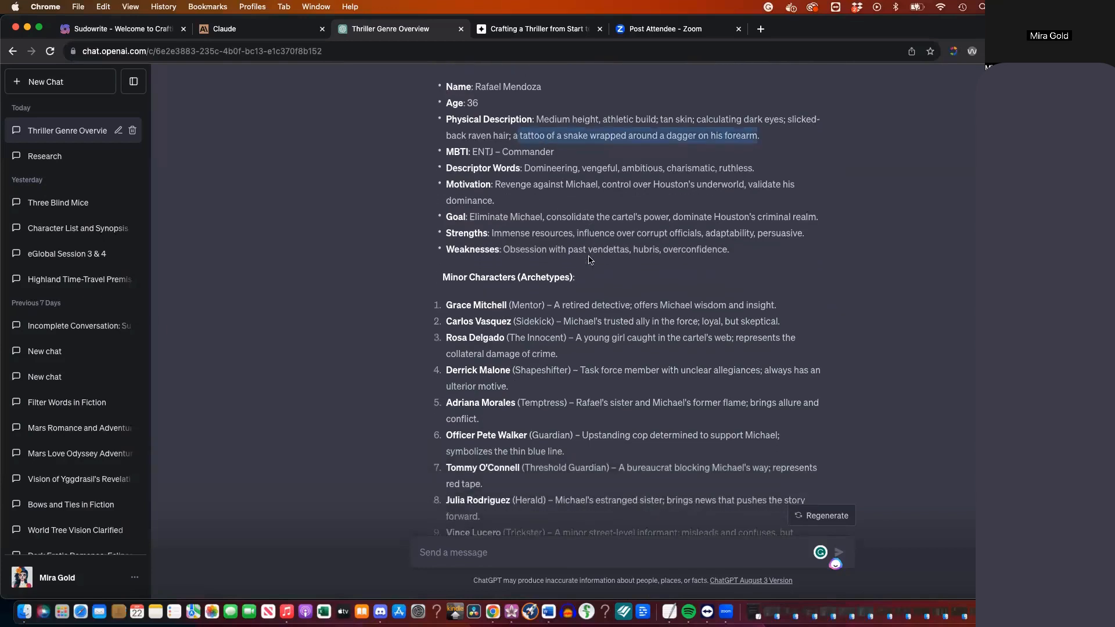
click(551, 170)
drag(550, 170, 714, 177)
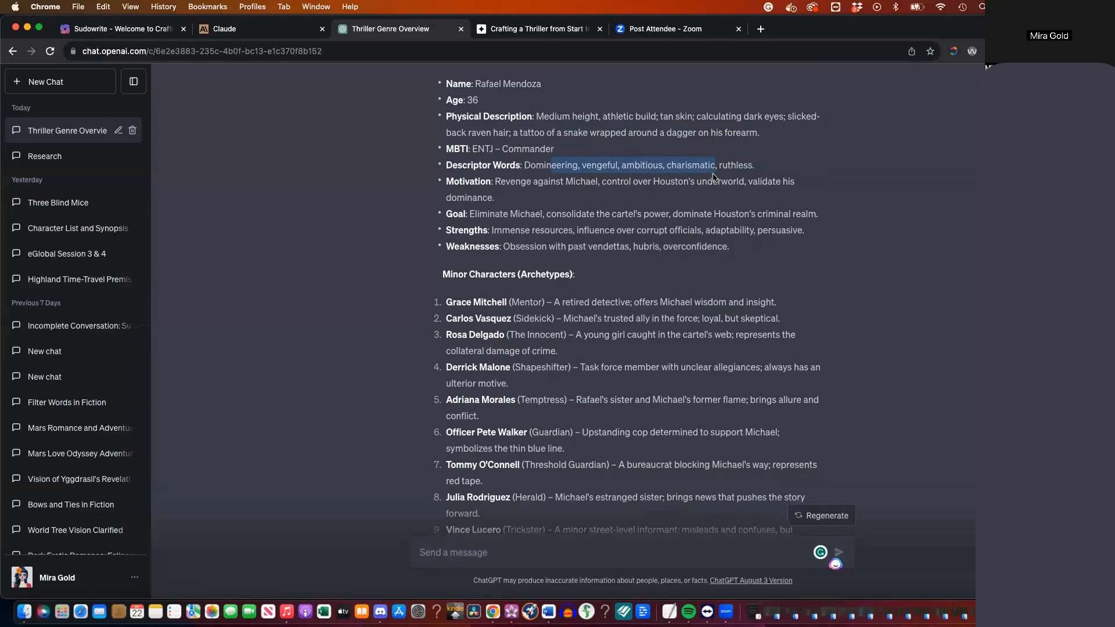
Review the list of minor characters and their archetypes, focusing on the Shapeshifter and the Trickster
scroll(713, 177, down, 3)
scroll(627, 242, down, 1)
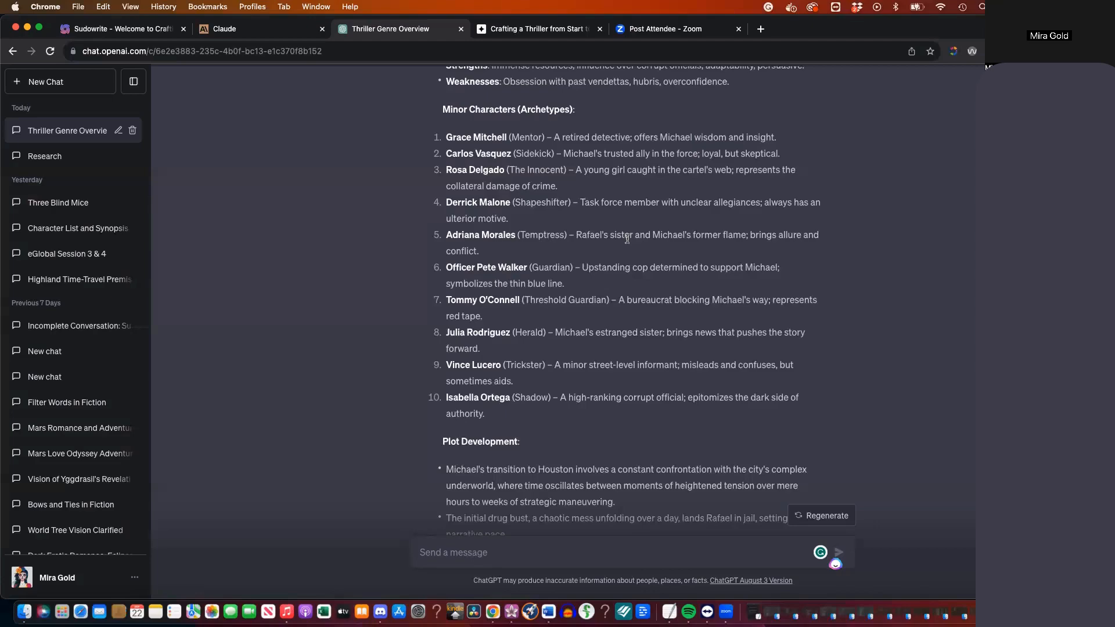
scroll(627, 238, down, 1)
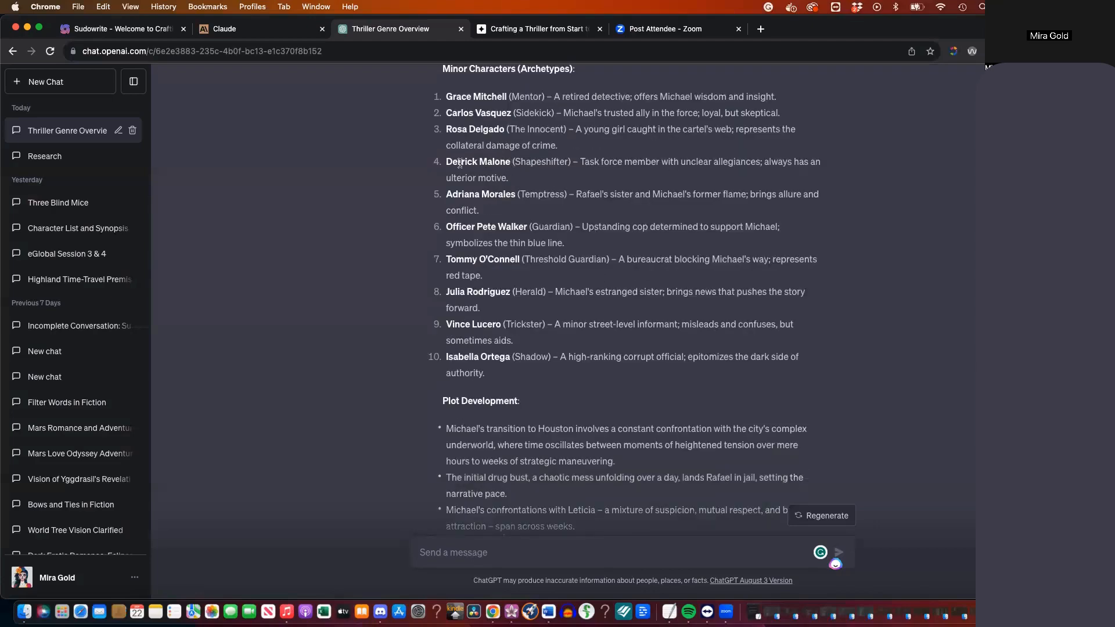
drag(567, 163, 507, 159)
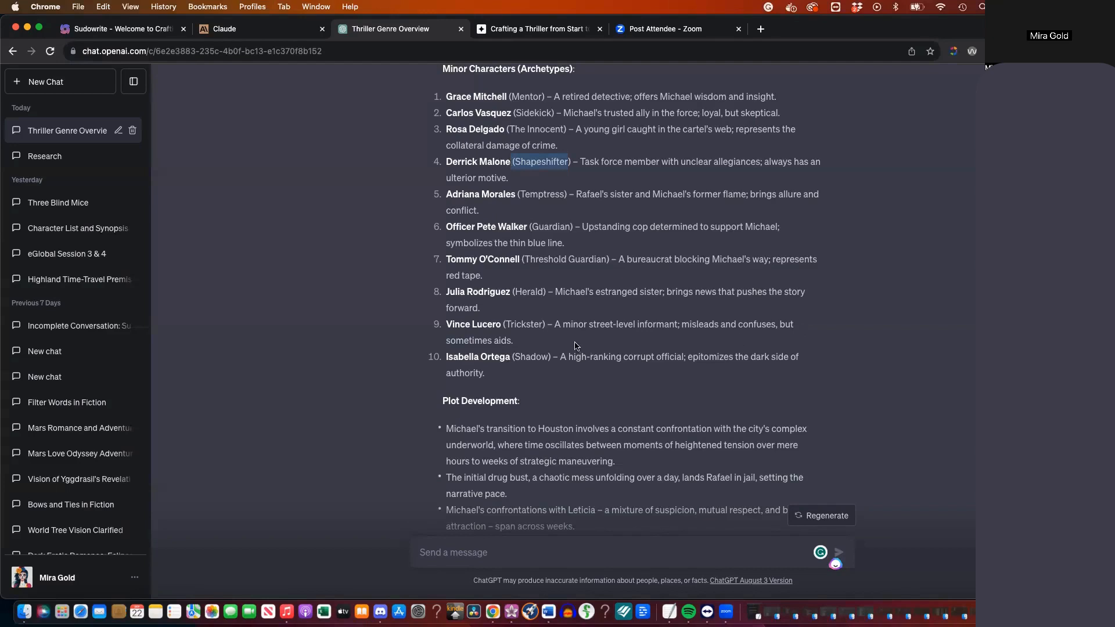
click(528, 344)
drag(528, 343, 449, 322)
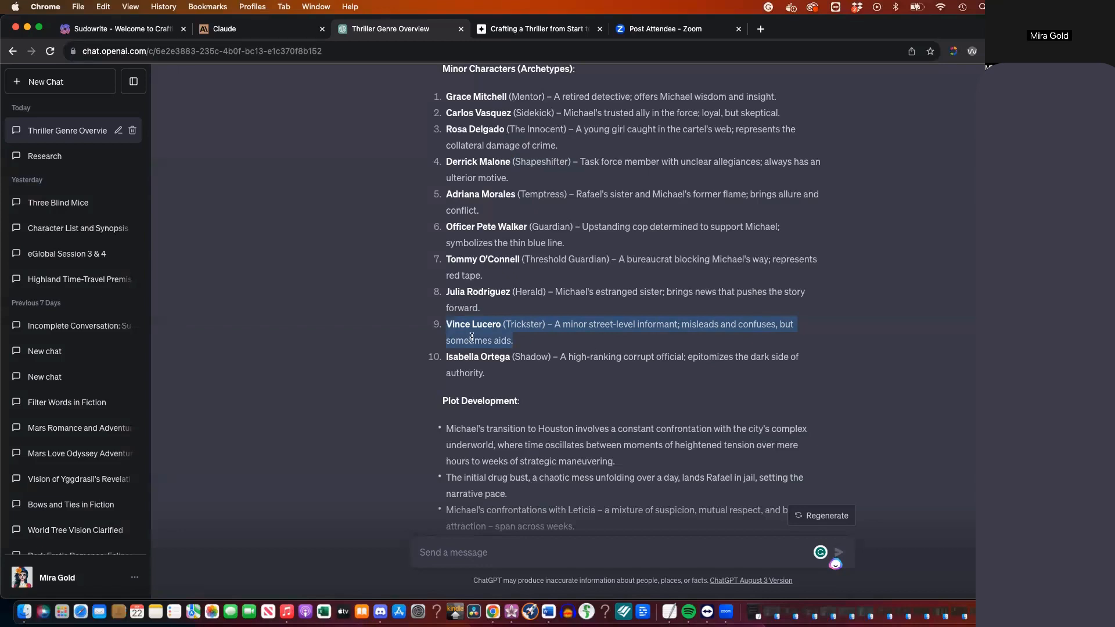
drag(471, 324, 447, 324)
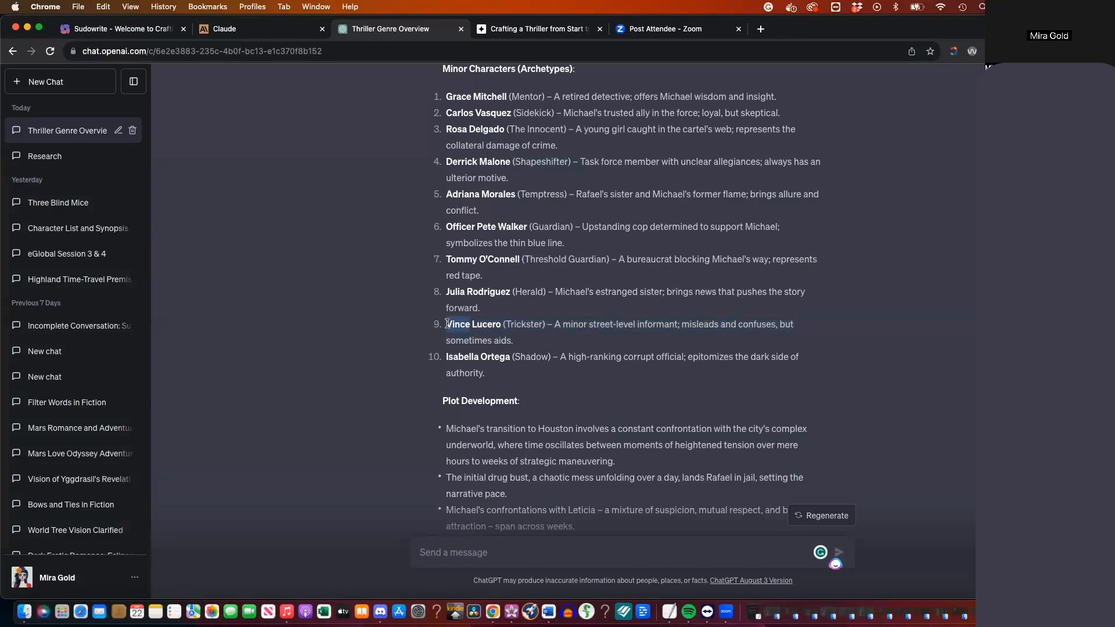
Read the Plot Development section, covering the initial drug bust, the confrontations with the love interest and the climactic standoff
scroll(447, 324, down, 3)
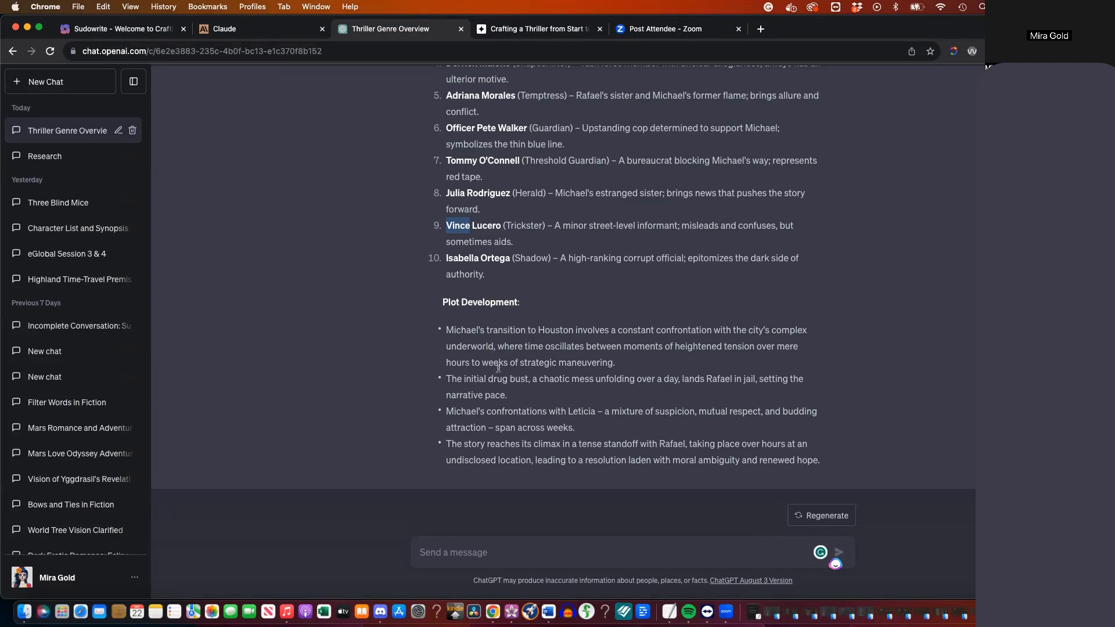
click(472, 379)
drag(472, 378, 537, 379)
drag(538, 380, 540, 380)
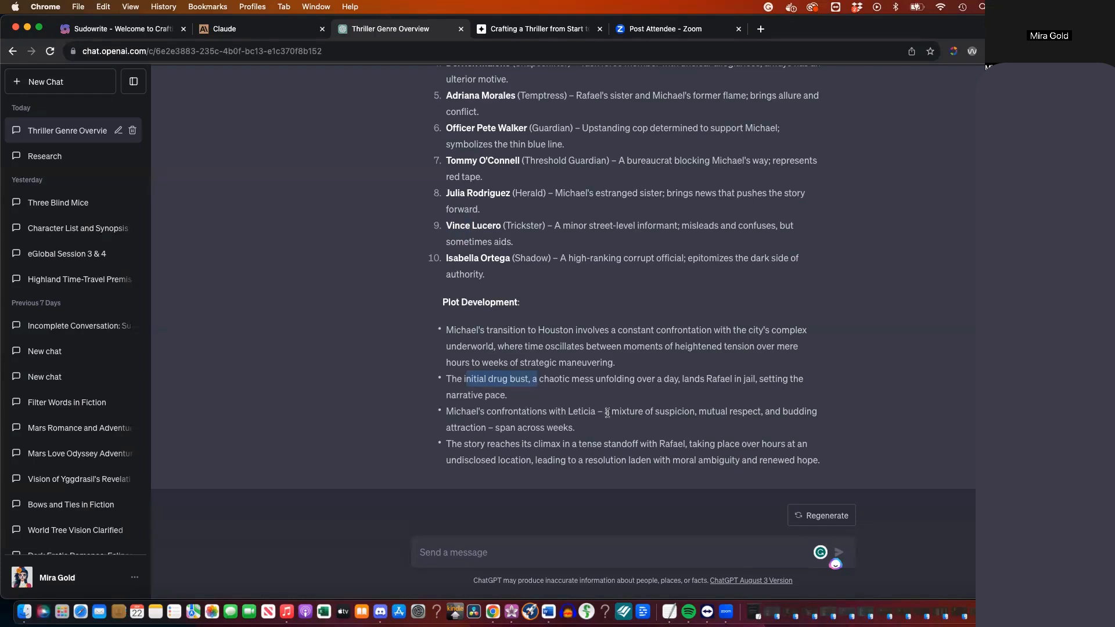
drag(606, 413, 675, 412)
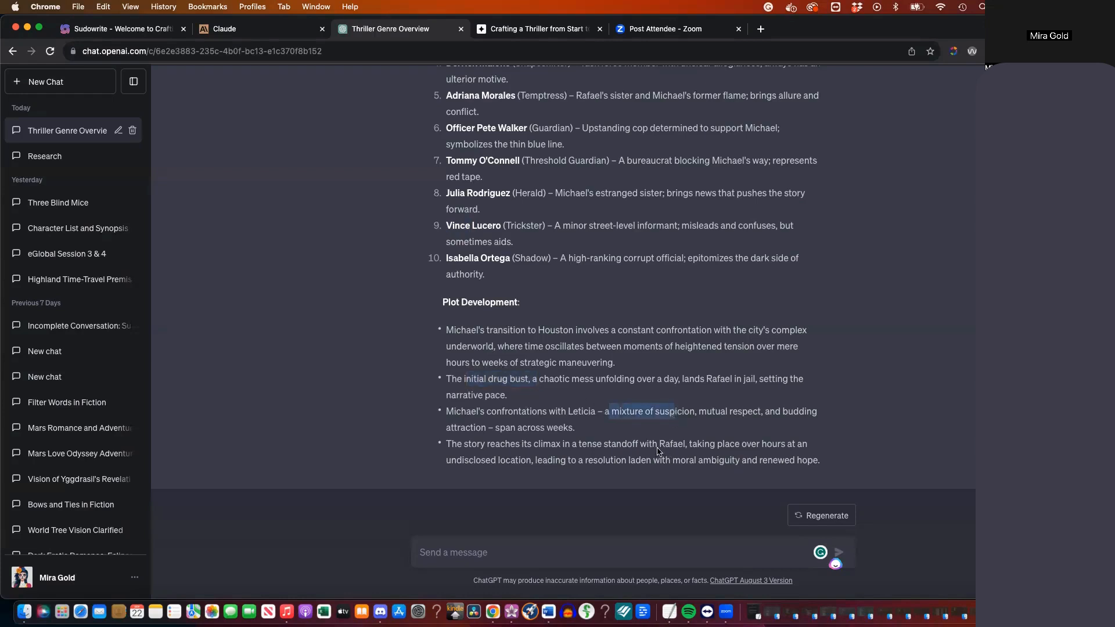
drag(555, 445, 687, 445)
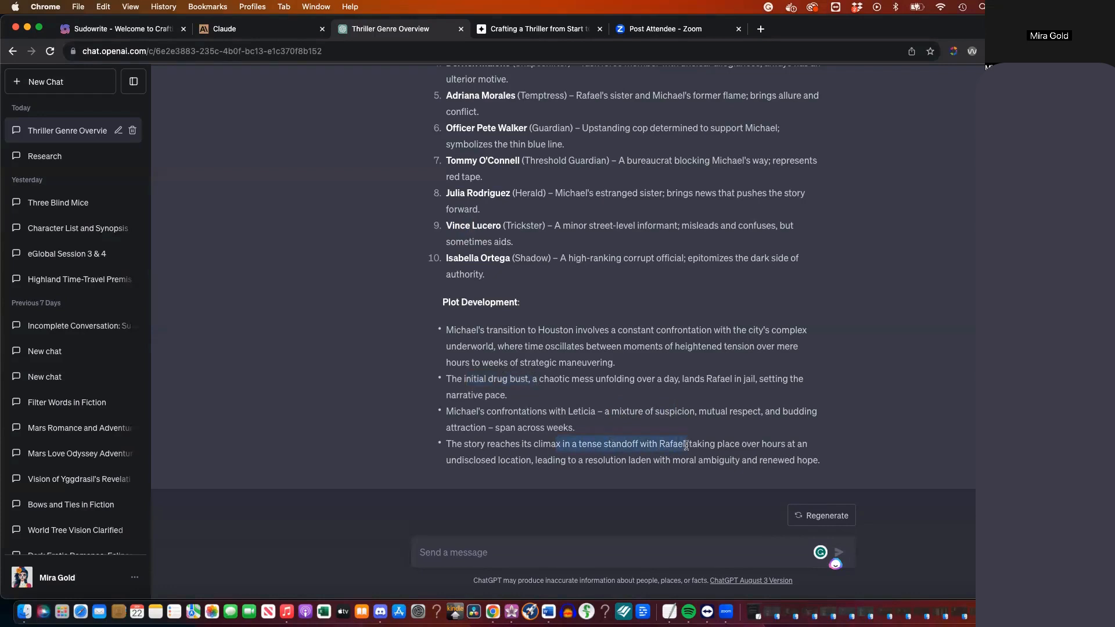
Write the message "What would make this stronger? give real-time examples that impact this story and would add additional depth to it."
click(593, 552)
text(Wh)
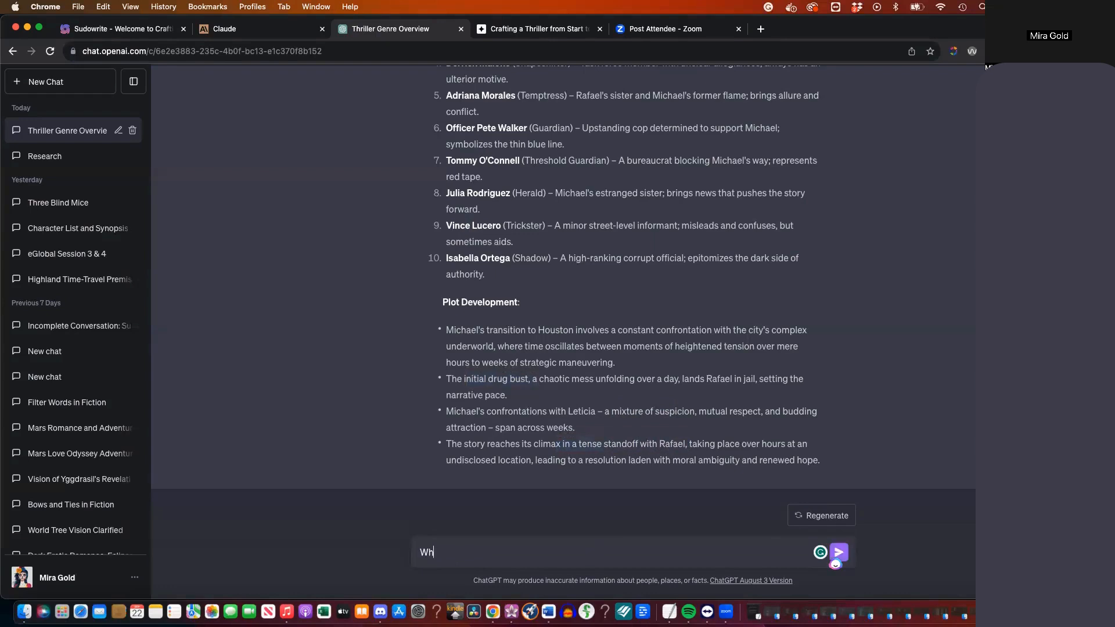
text(at would make this stronger? give)
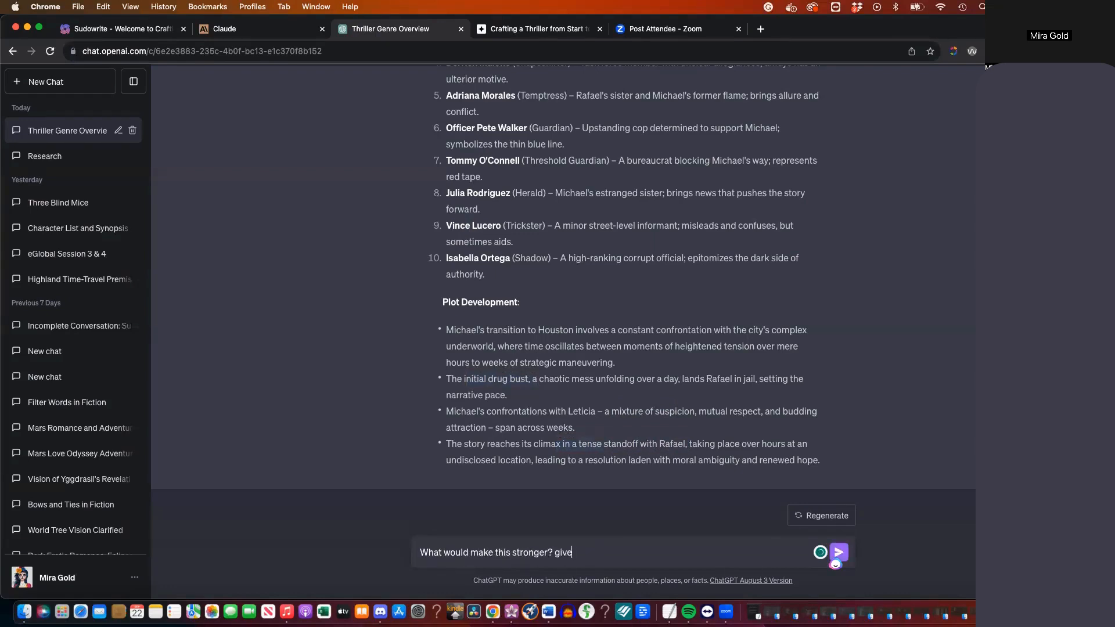
text( real-time examples that impact this story and )
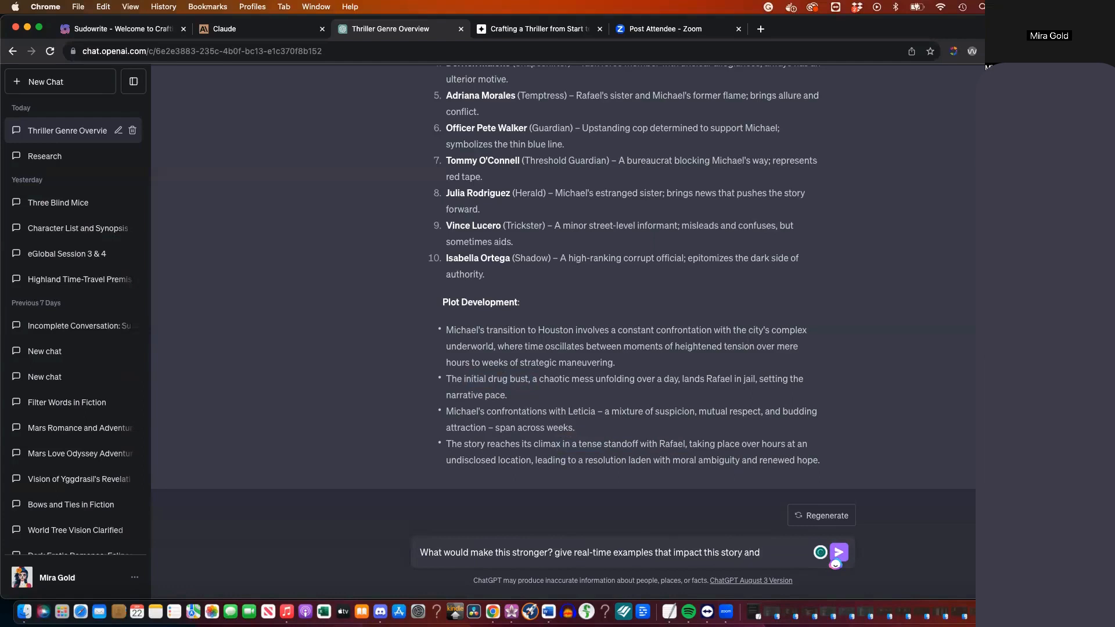
text(would add anddition depth to it.)
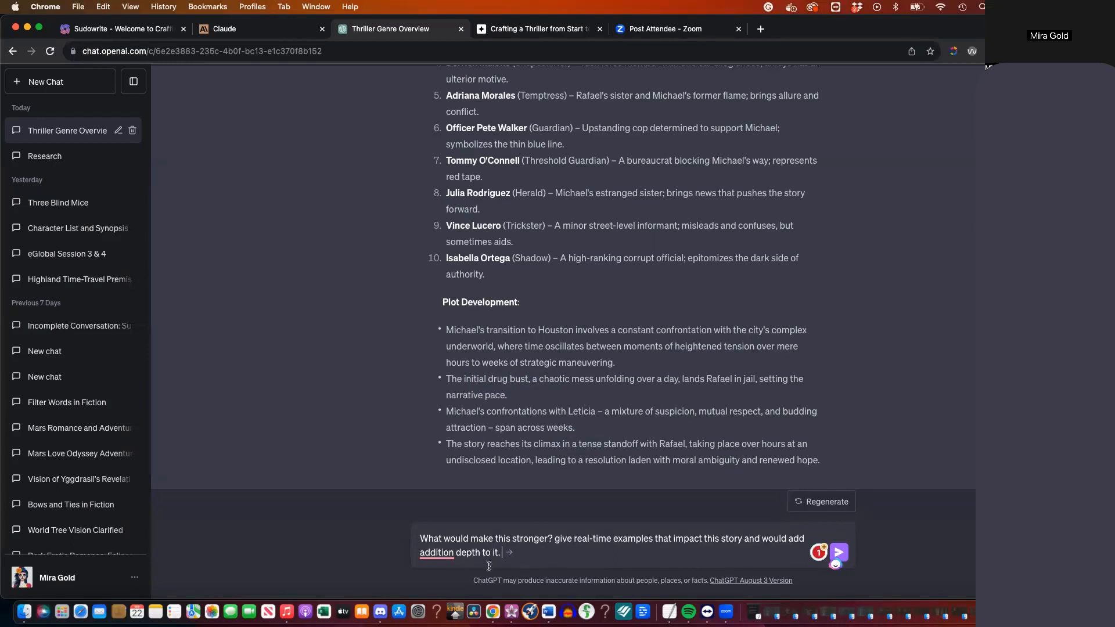
mouse_move(428, 554)
click(442, 494)
Append "Let's add an element of corruption in the legal system: judge and senator work together" to the message
text(Let's add an e)
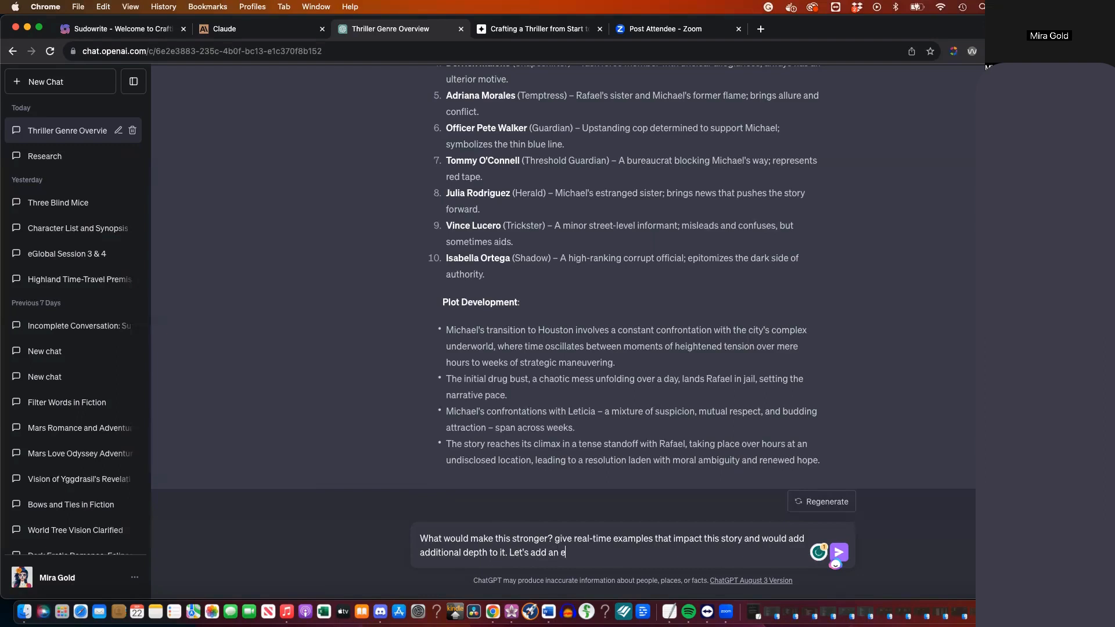
text(lement of coruption)
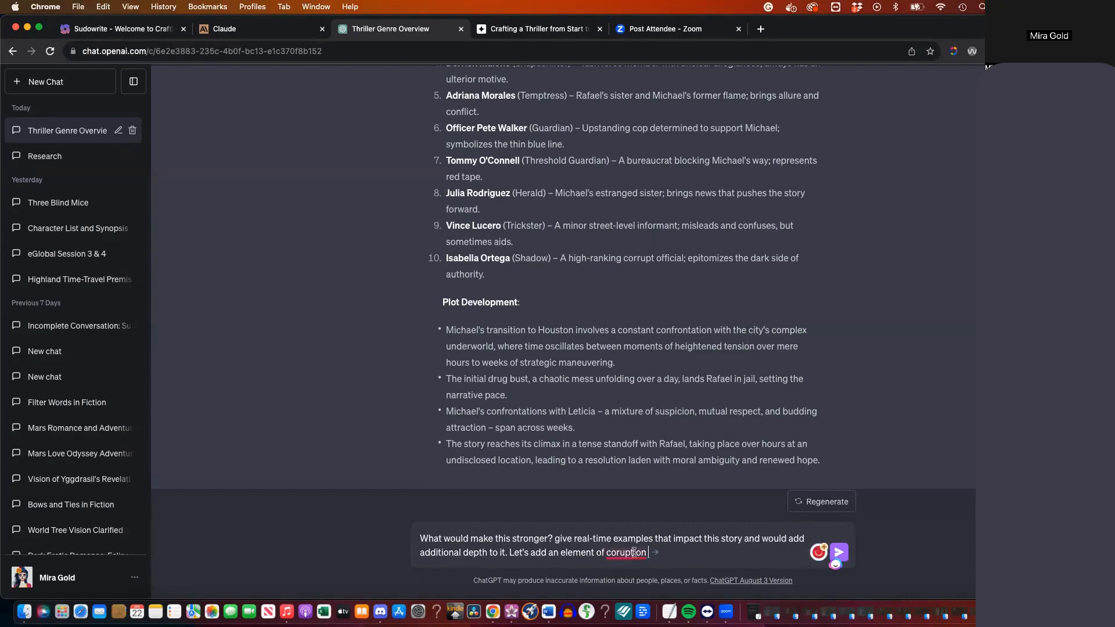
mouse_move(627, 552)
click(639, 472)
text(int he  the legal system: judge and )
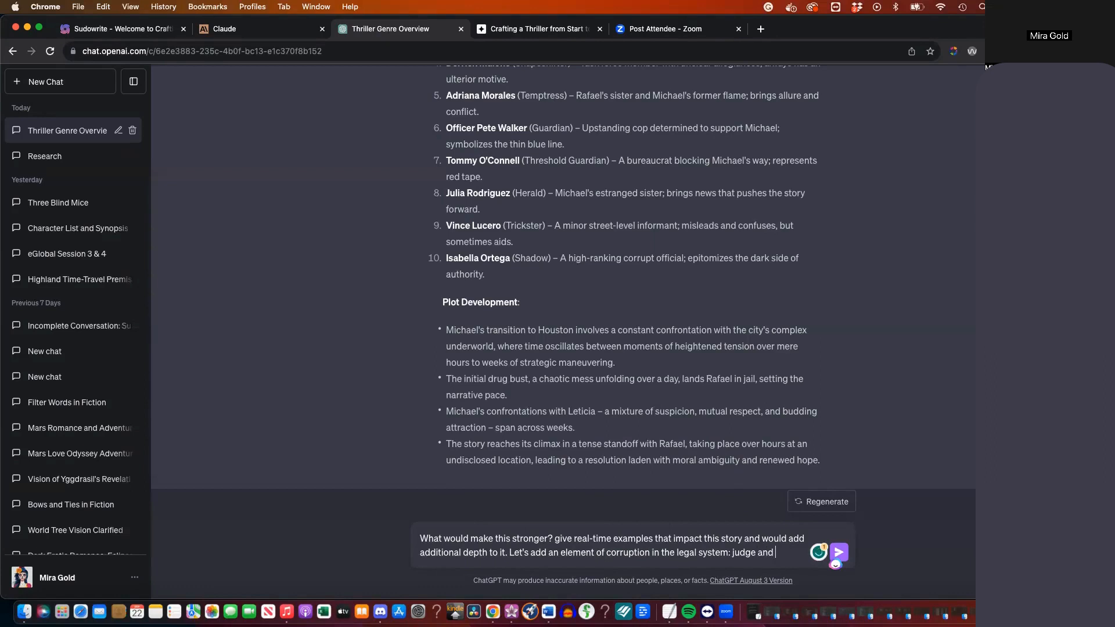
text(mayors)
key(BackSpace)
key(BackSpace)
key(BackSpace)
key(BackSpace)
key(BackSpace)
key(BackSpace)
text(senator work together)
mouse_move(746, 539)
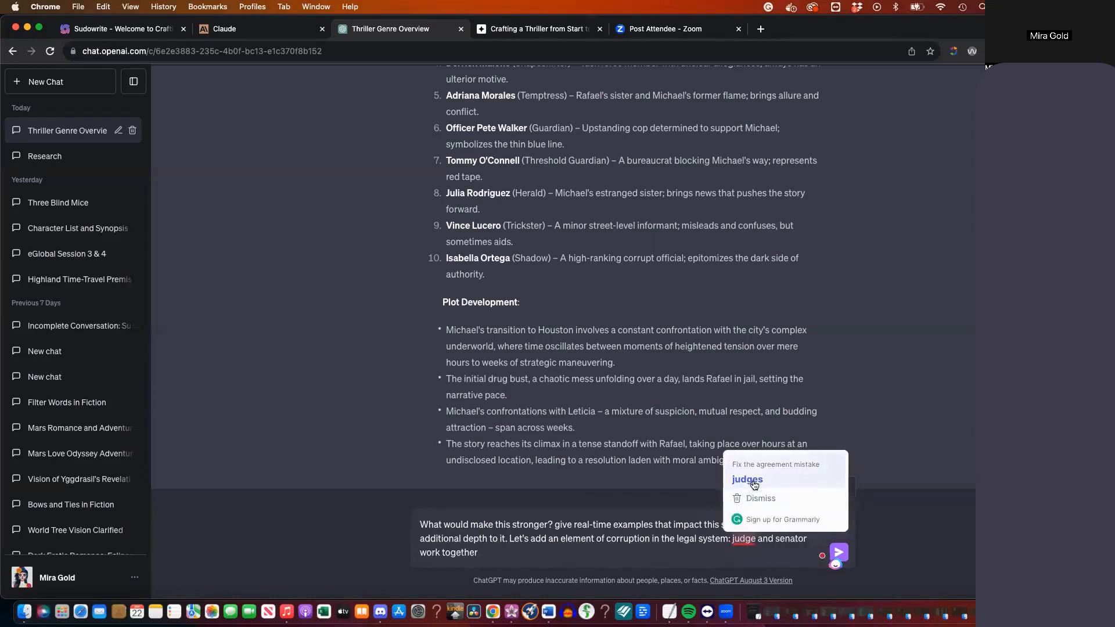
click(600, 538)
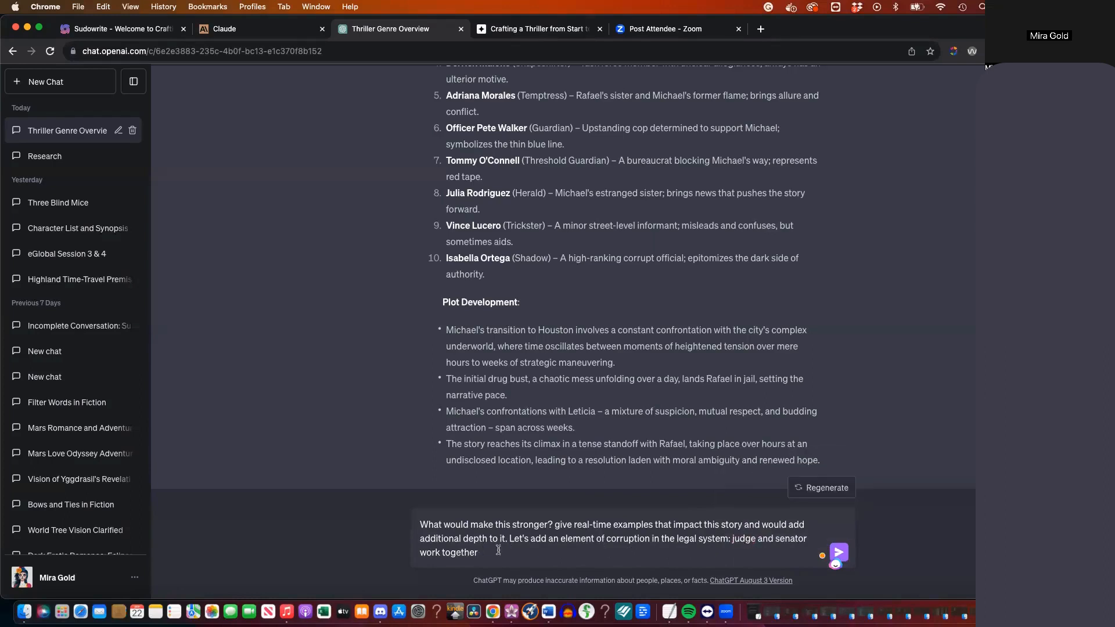
Continue the sentence with ", along with a wealthy businesswoman who has connections to the cartel." and correct the spelling of "businesswoman"
click(498, 550)
key(BackSpace)
text(, along w)
text(ith a wel)
text(althy buisnesswoman)
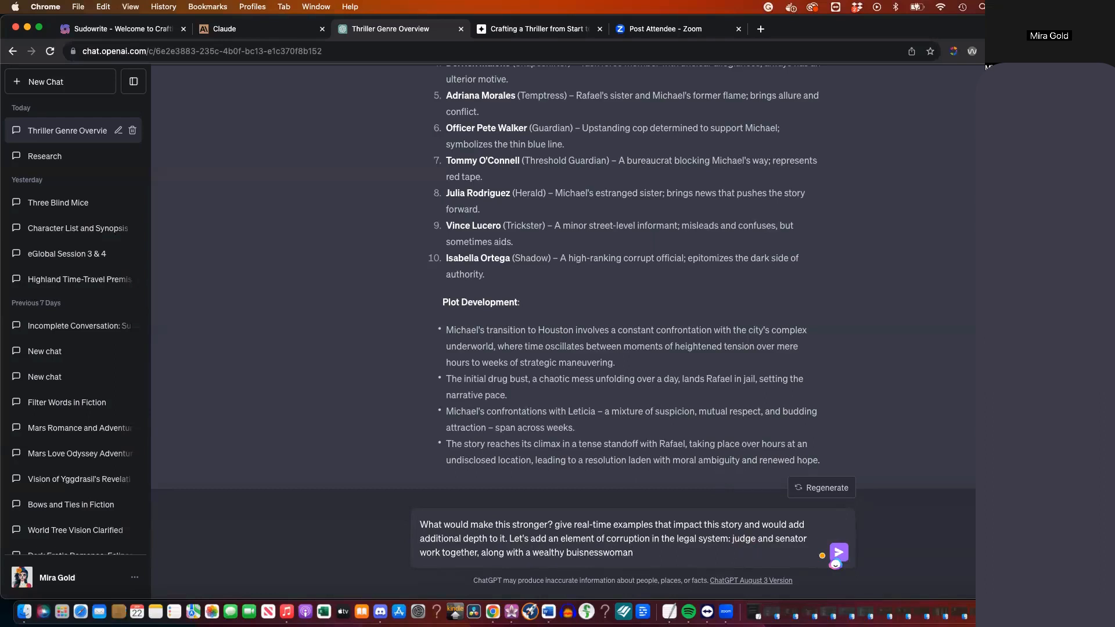
text( who has connections to the cartel.)
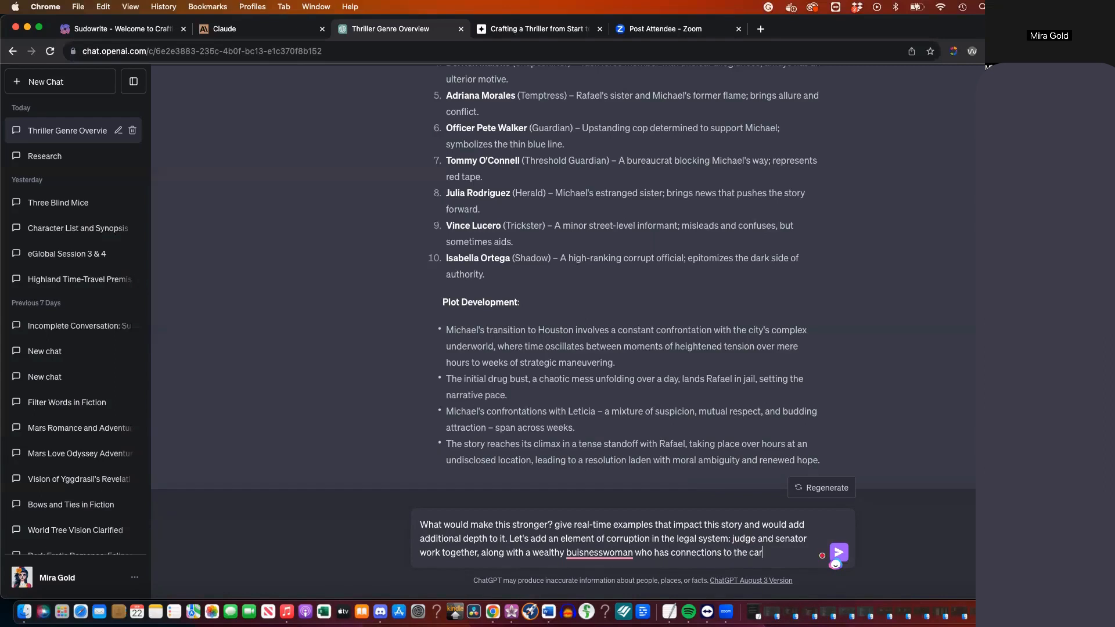
mouse_move(607, 553)
click(610, 454)
Add that she relays a cartel boss's orders to take out people hindering drugs and weapons, while judge and senator set up times marked criminals are available
click(787, 554)
text(She gives ord)
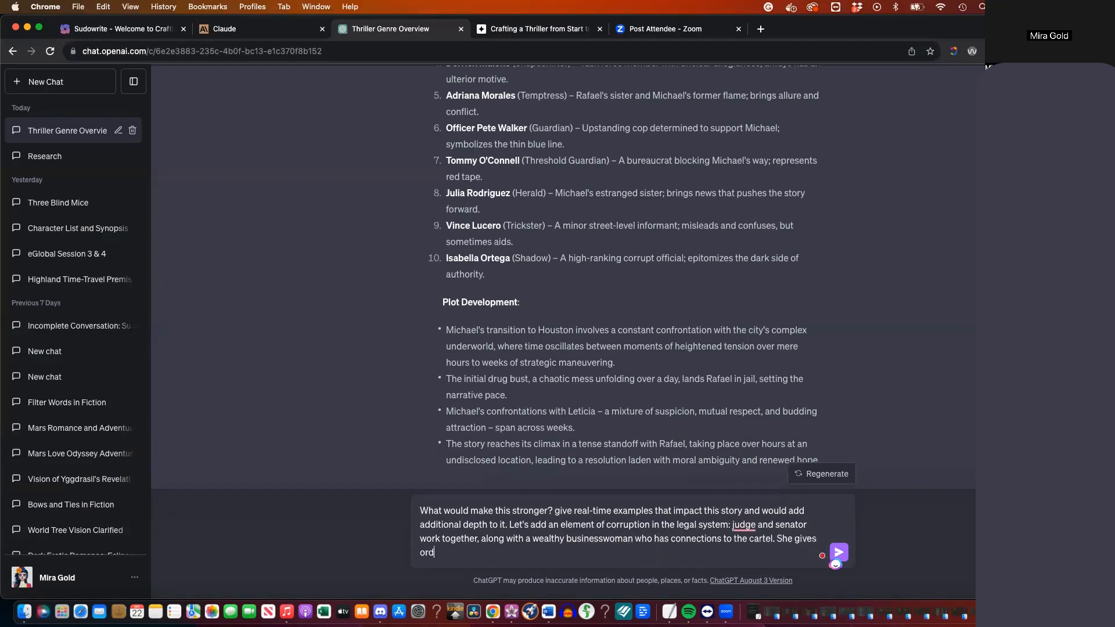
text(ers (that she takes from a higher-ranking cartel boss) to take out people)
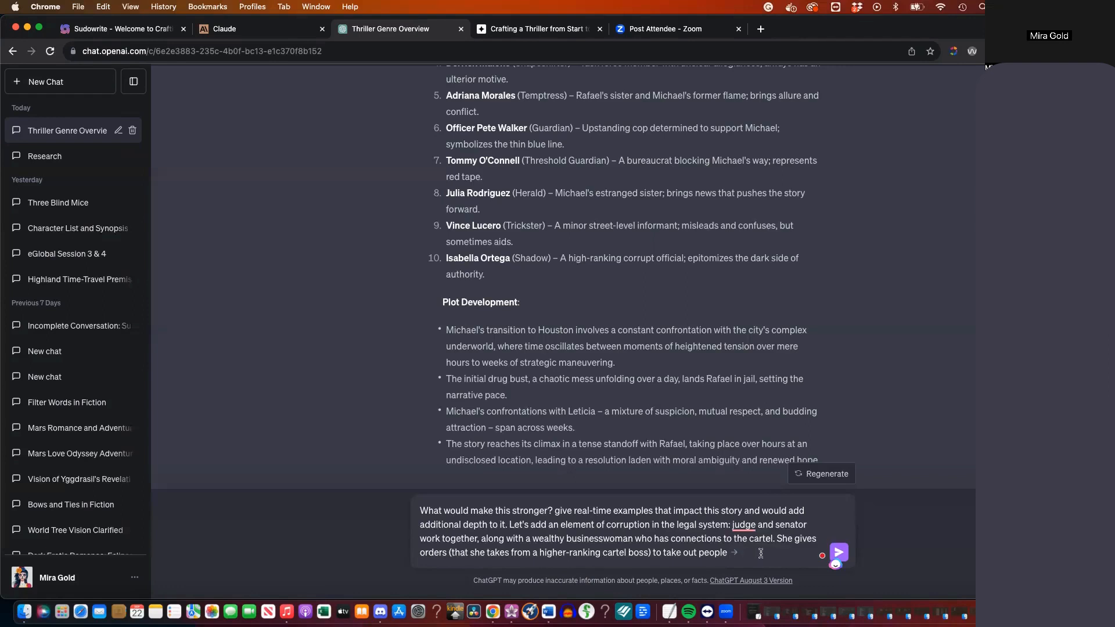
text(that hinder the flow of)
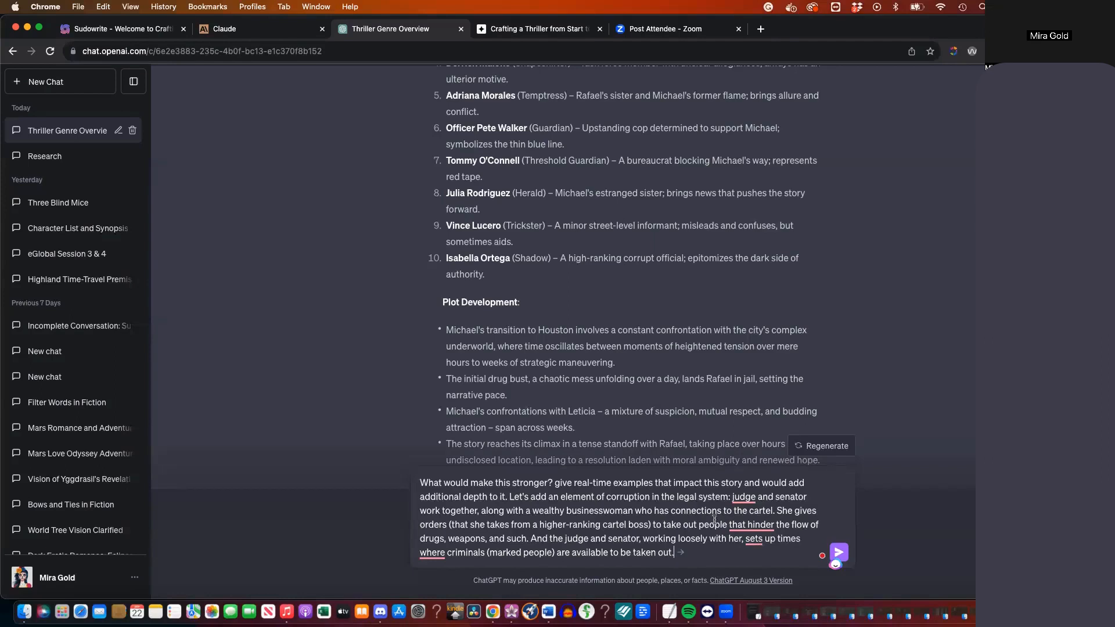
Insert "(who raises funds for veterans)" after "wealthy businesswoman" in the message
click(632, 510)
text((who ra)
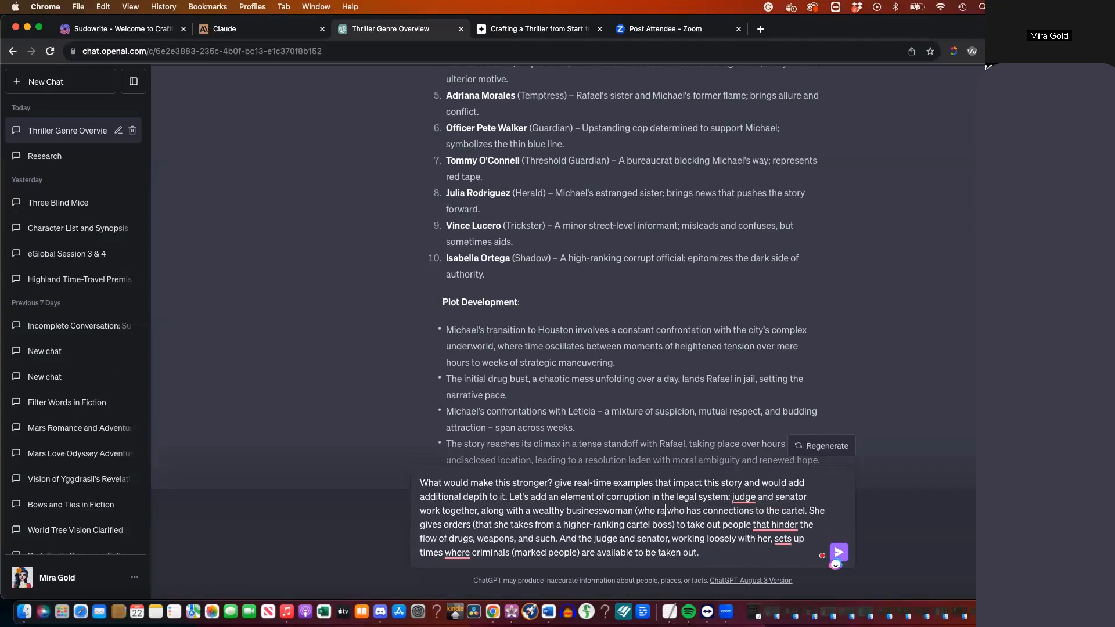
text(ises funds for)
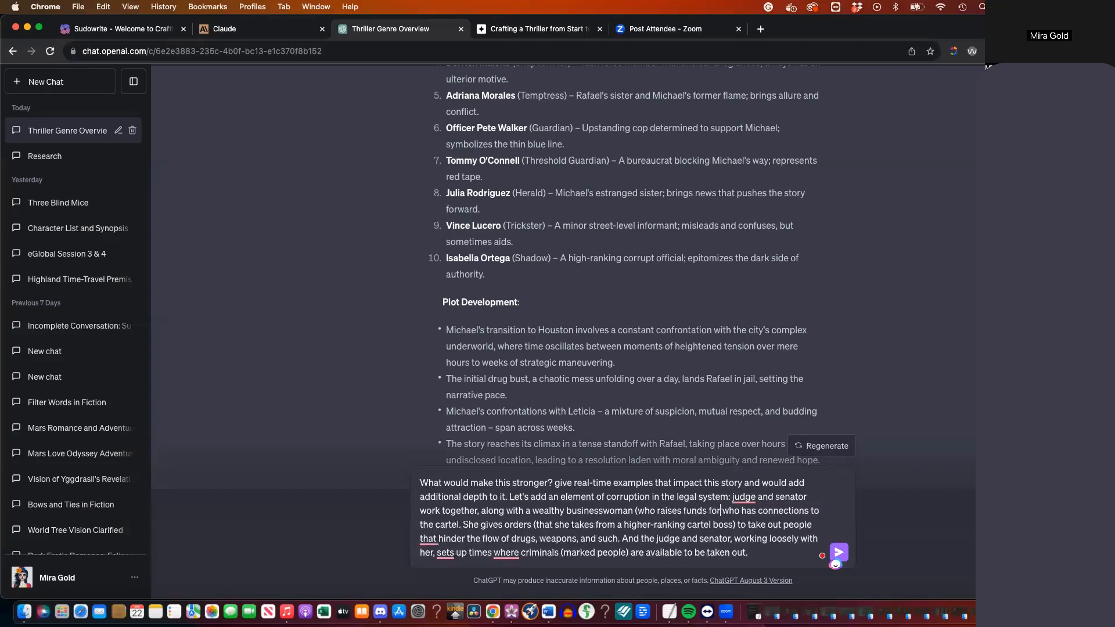
text( veterans))
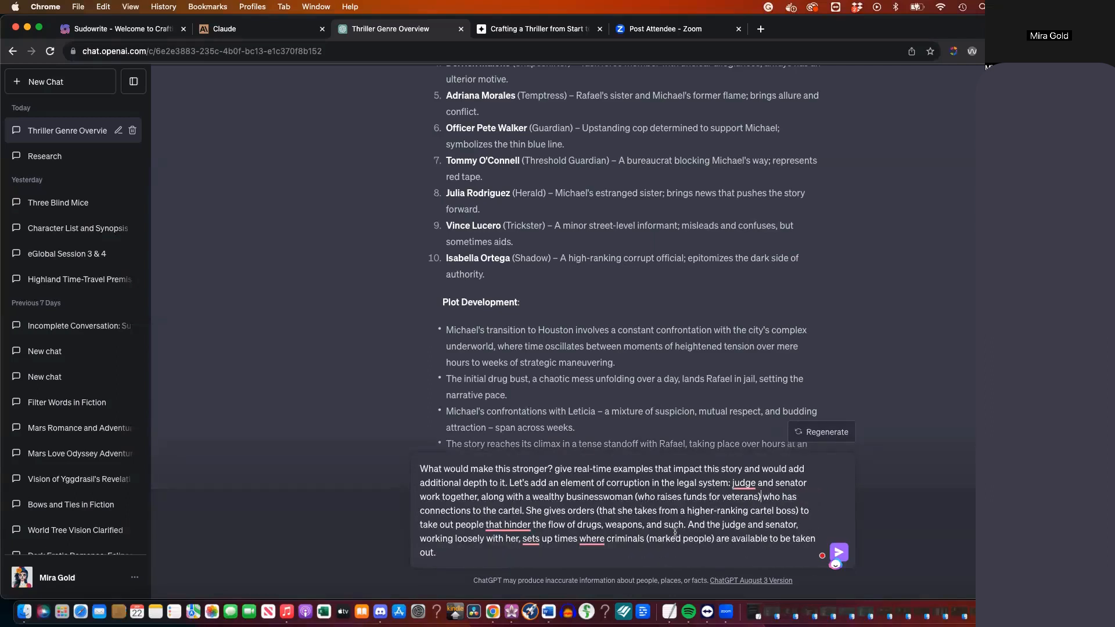
Correct the grammar to "who hinder" and "when criminals", and send the message
mouse_move(508, 525)
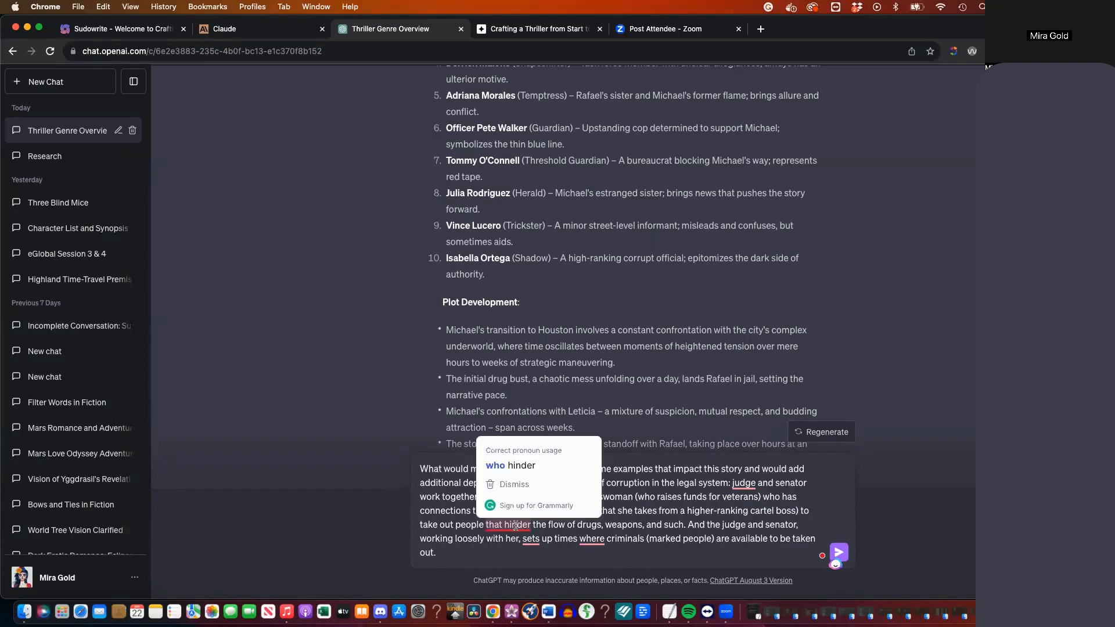
click(516, 473)
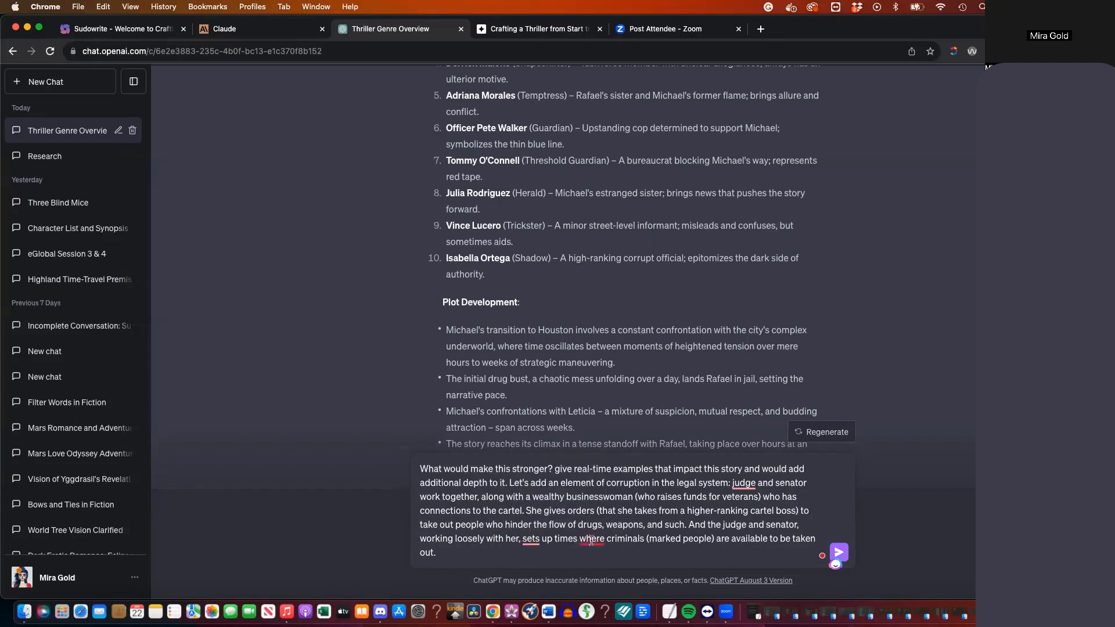
mouse_move(590, 540)
click(596, 476)
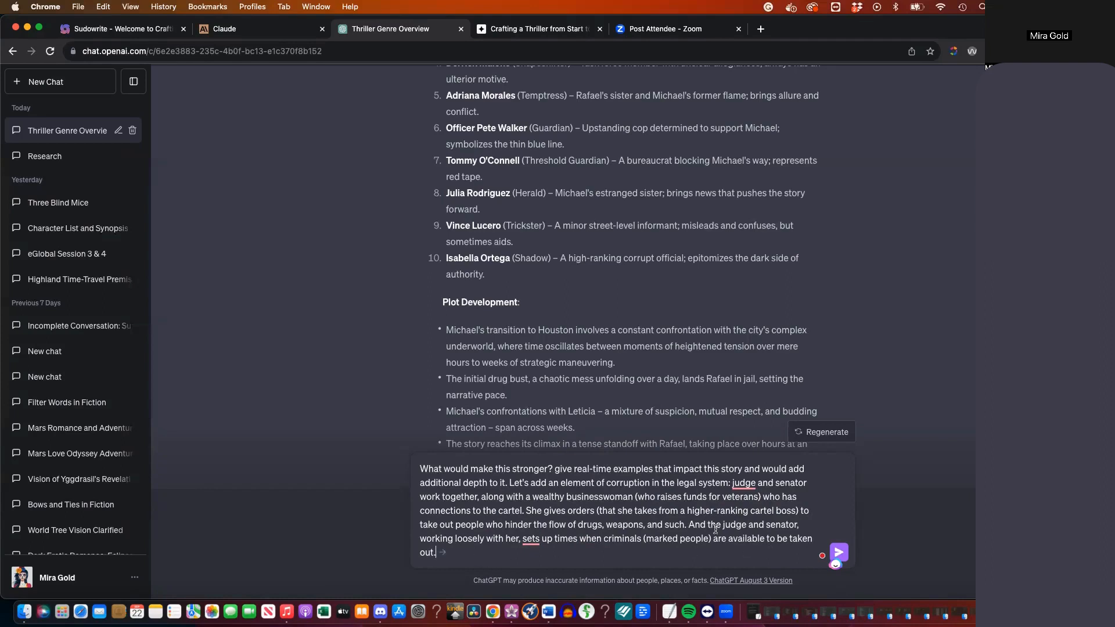
click(839, 550)
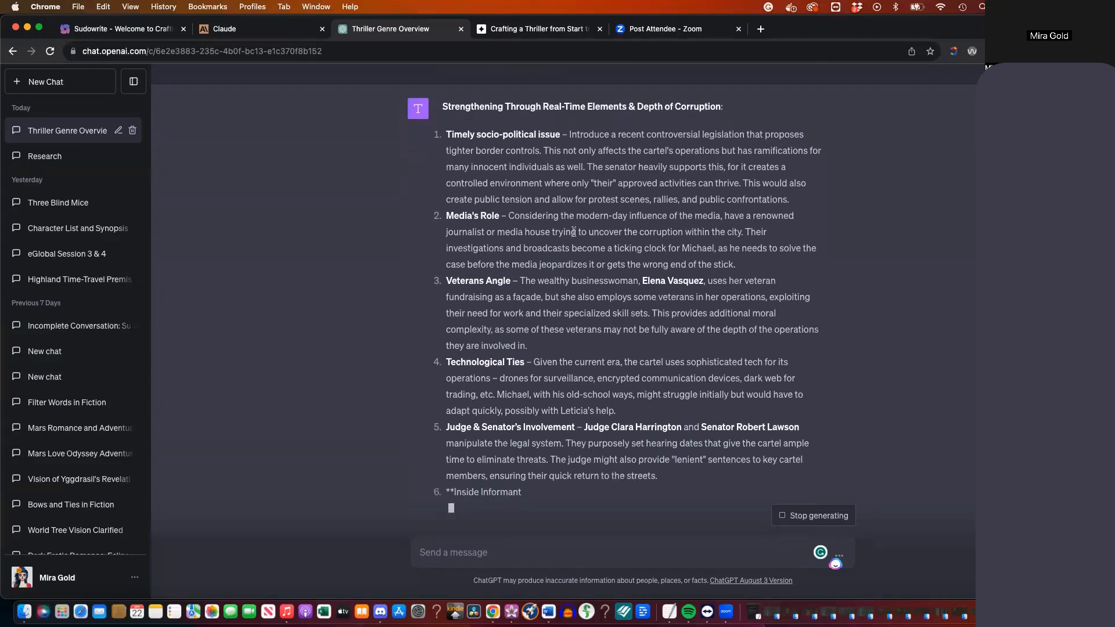
Read the numbered suggestions for strengthening the story, from the socio-political issue and media's role through the inside informant and street protests
drag(583, 215, 740, 219)
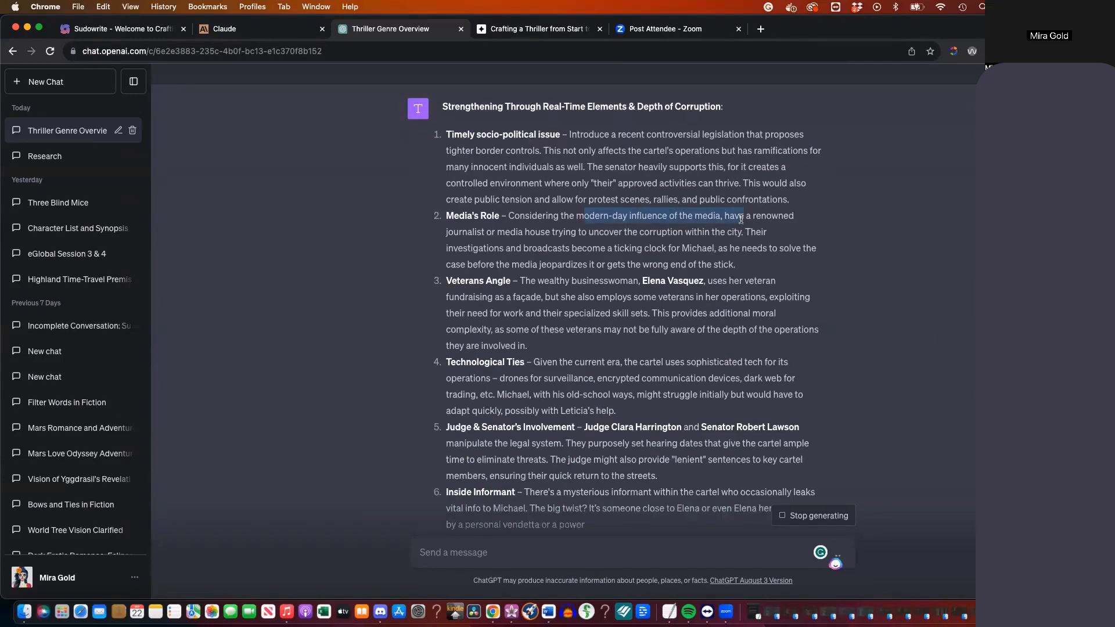
scroll(758, 280, down, 3)
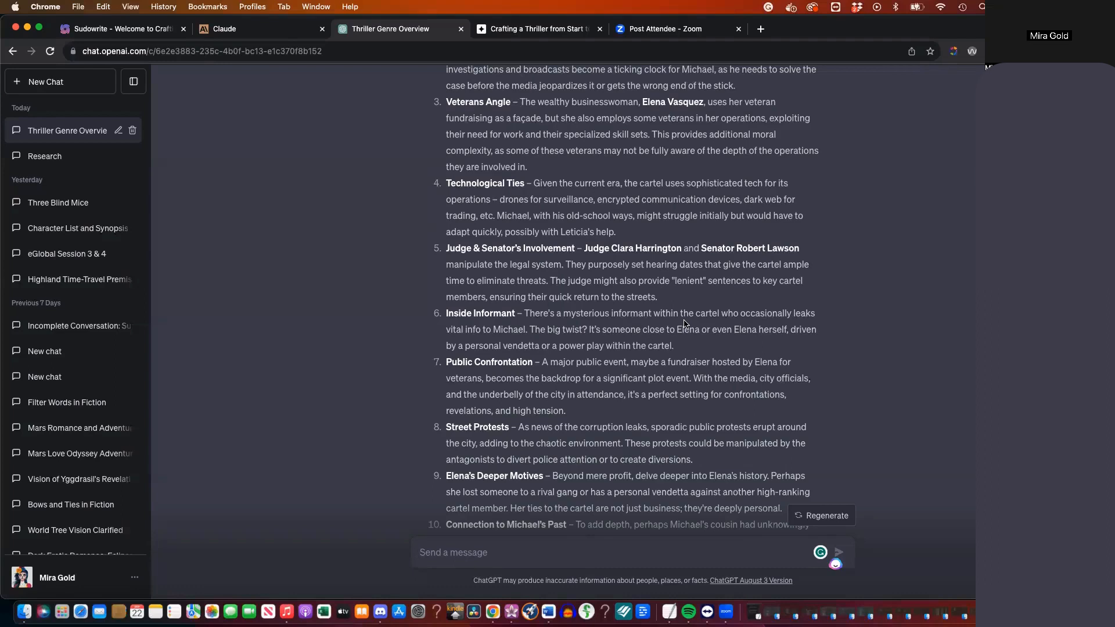
scroll(699, 310, up, 5)
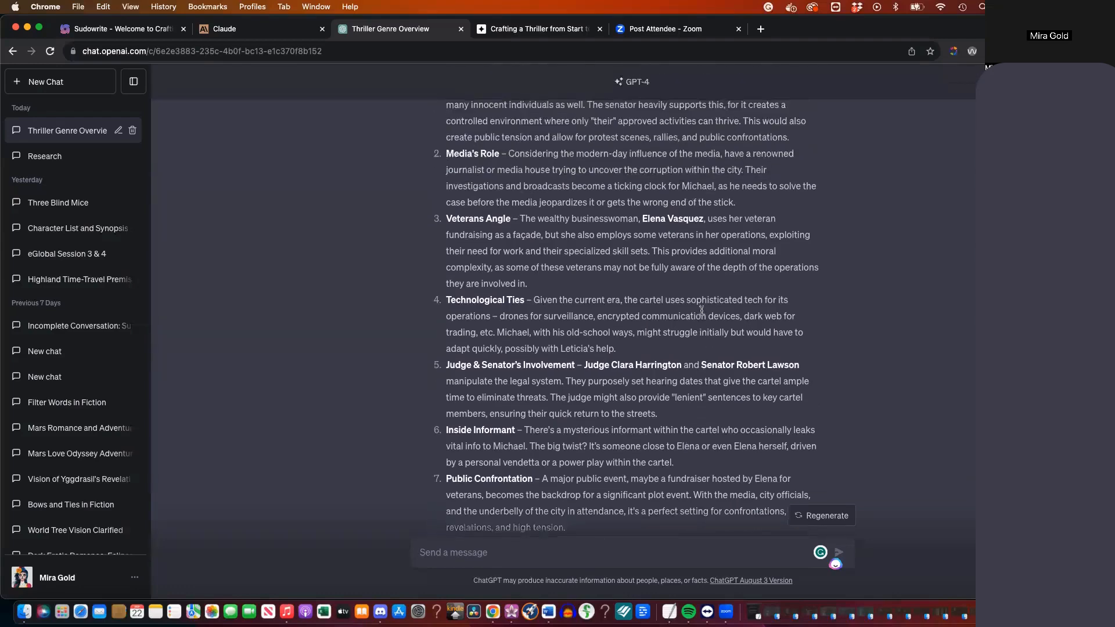
scroll(701, 312, up, 1)
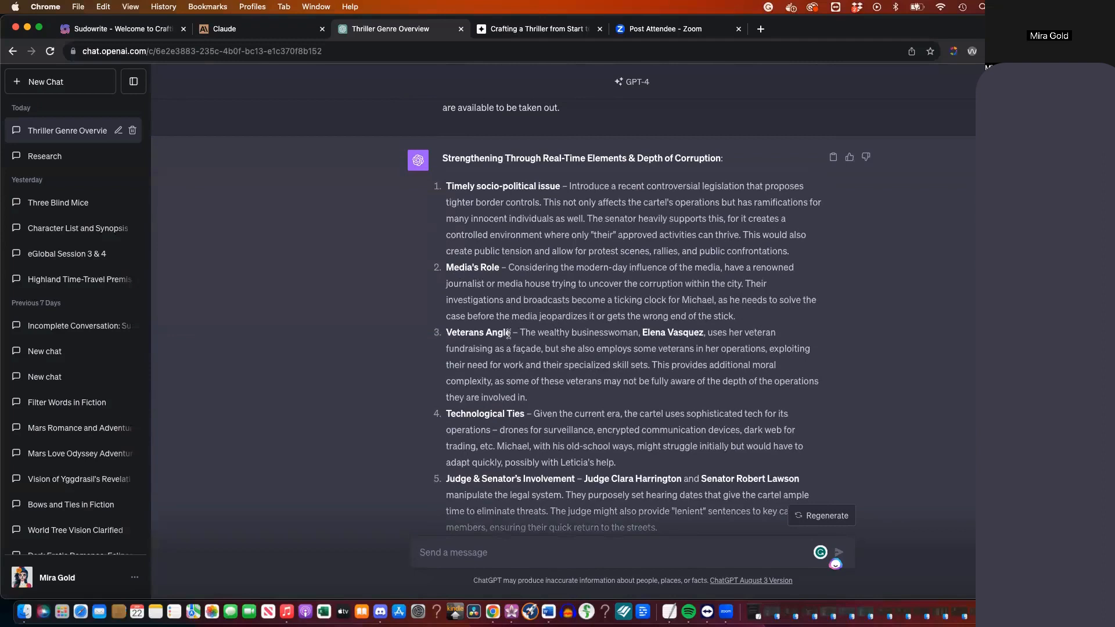
scroll(509, 334, down, 3)
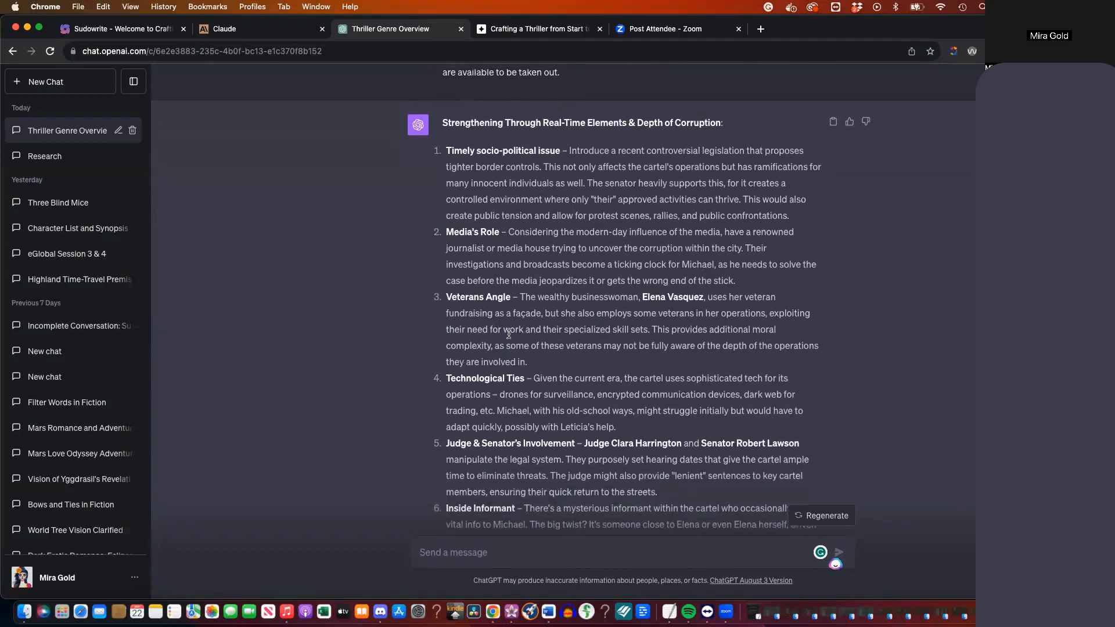
scroll(509, 334, down, 1)
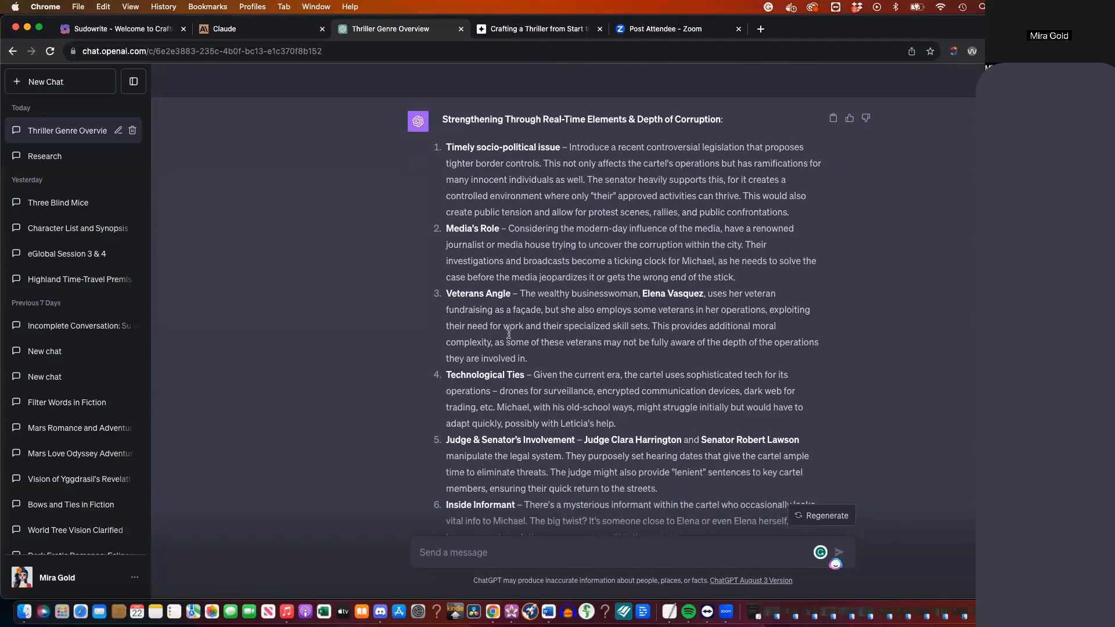
scroll(508, 336, down, 5)
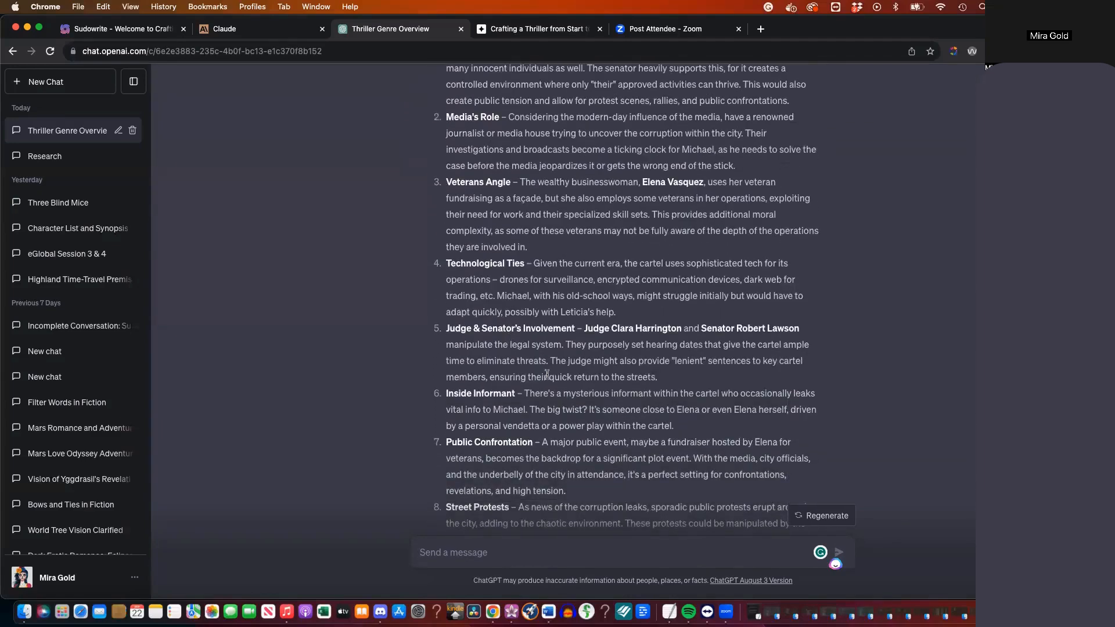
scroll(547, 374, down, 1)
scroll(547, 374, down, 2)
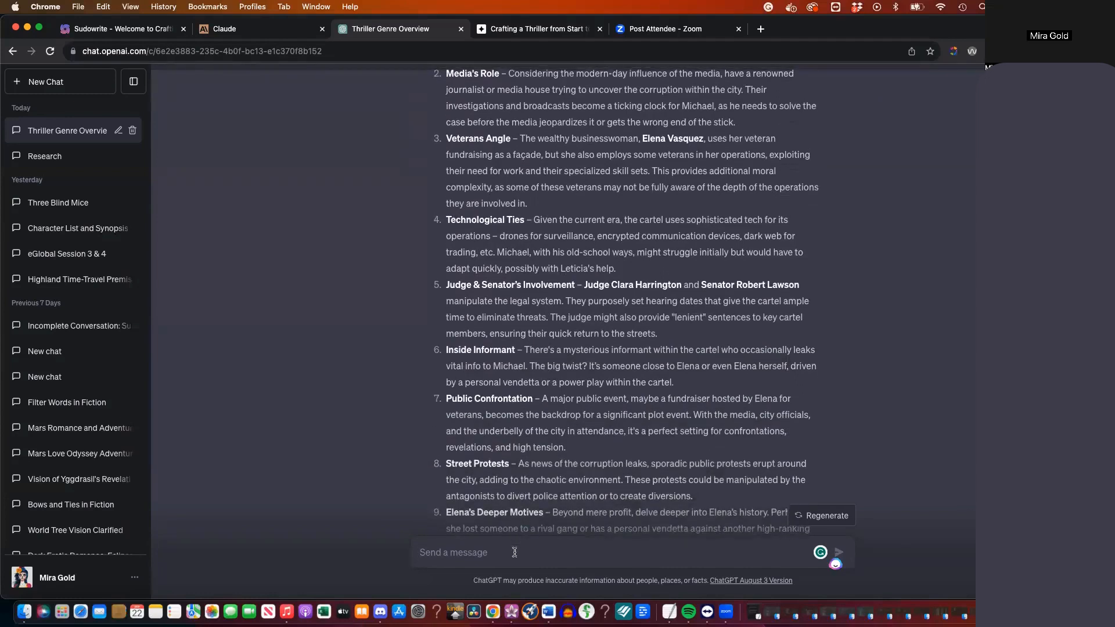
Draft the message "Add elements of 2-6 into the overall concept. And then I want you to do this:"
text(Add elem)
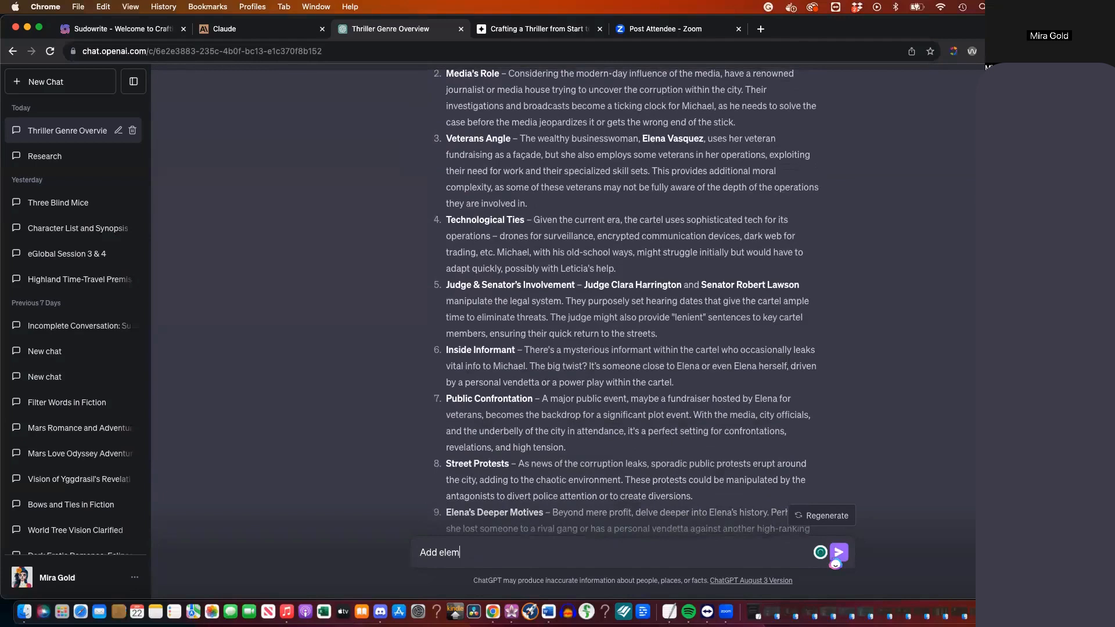
text(ents of 2-6 into the overall concept. And then ai)
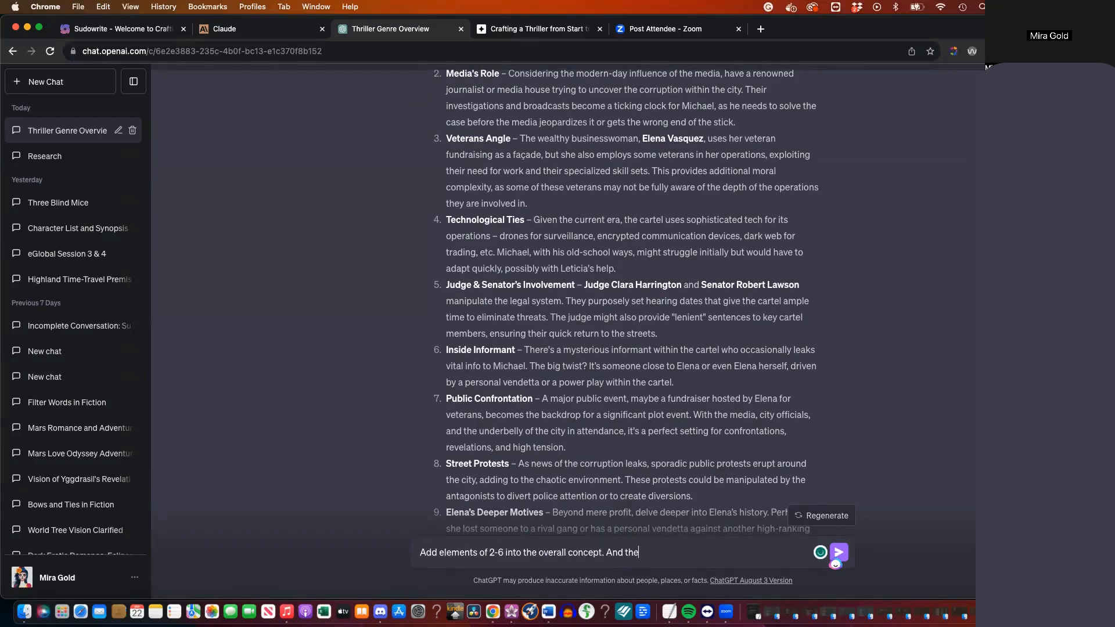
key(BackSpace)
text(I want you to do this:)
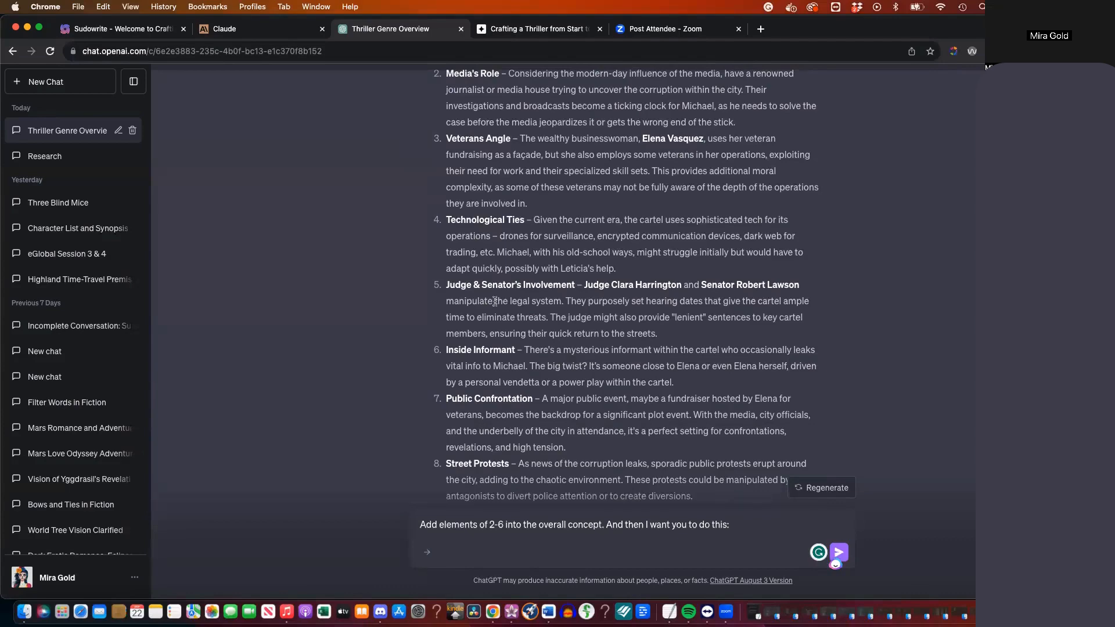
Ask in a new chat for definitions of thriller story lines (Story A, B, C, D, E, and so on) and how to determine what goes where
click(115, 91)
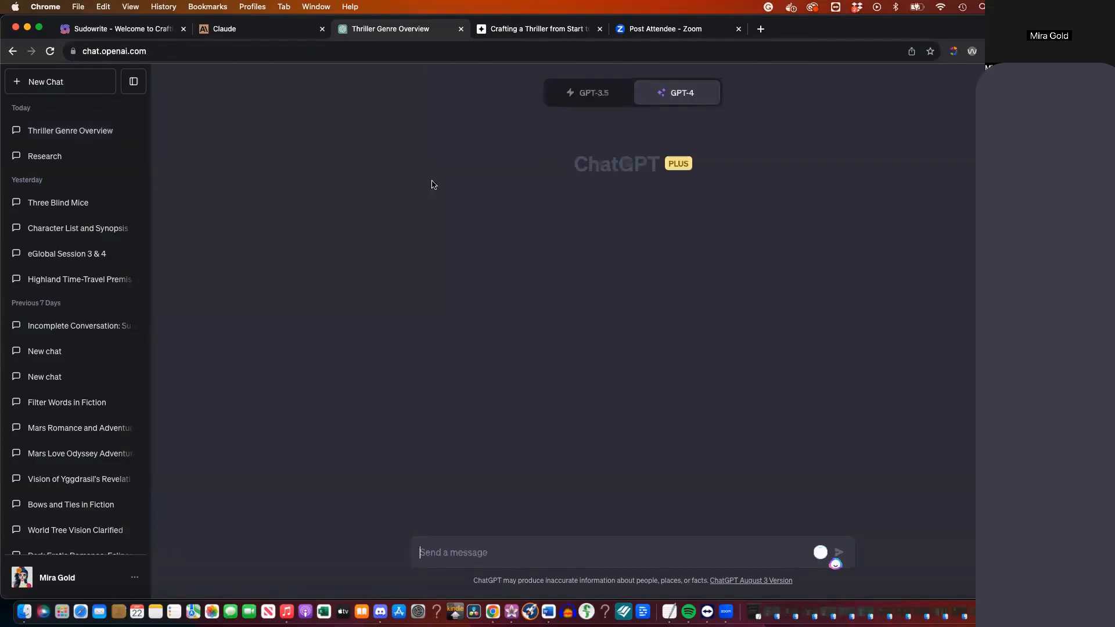
text(Define what story lines are in a fiction thriller: Story A, B, C, D, E, and so on. How can I determine what goes where?)
key(Return)
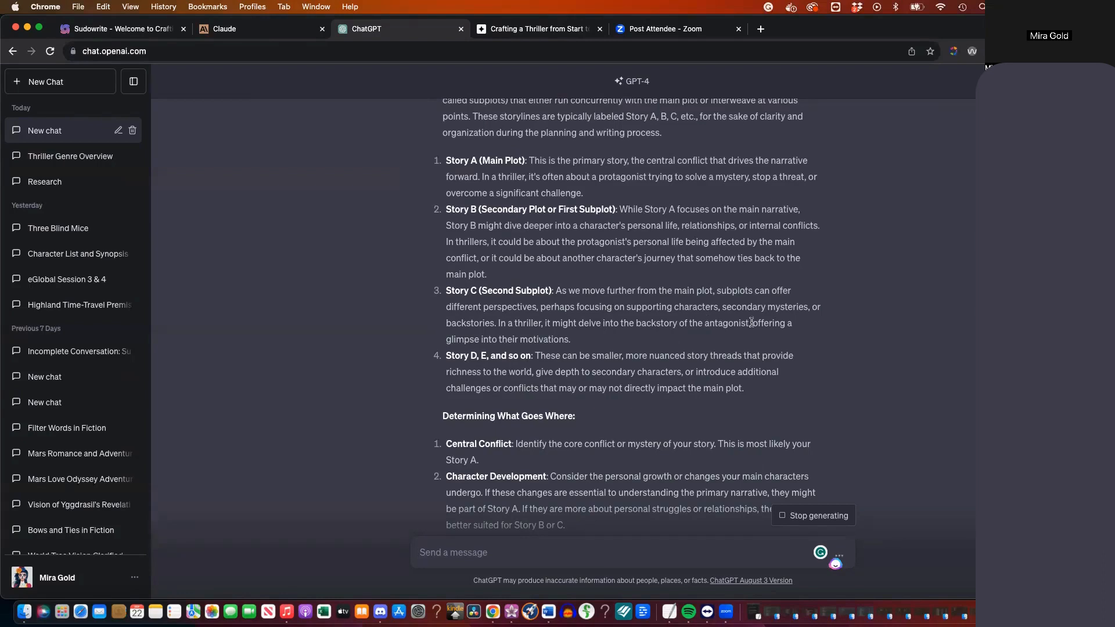
Read the definitions of Story A through E and the guidance on determining what goes where
drag(752, 322, 605, 323)
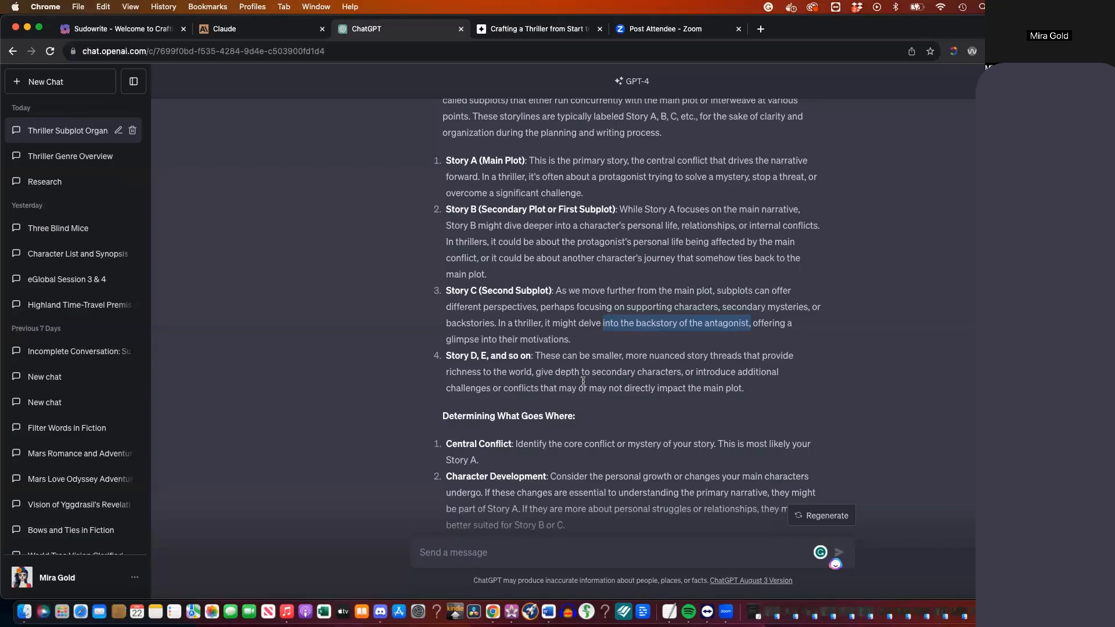
scroll(622, 402, down, 3)
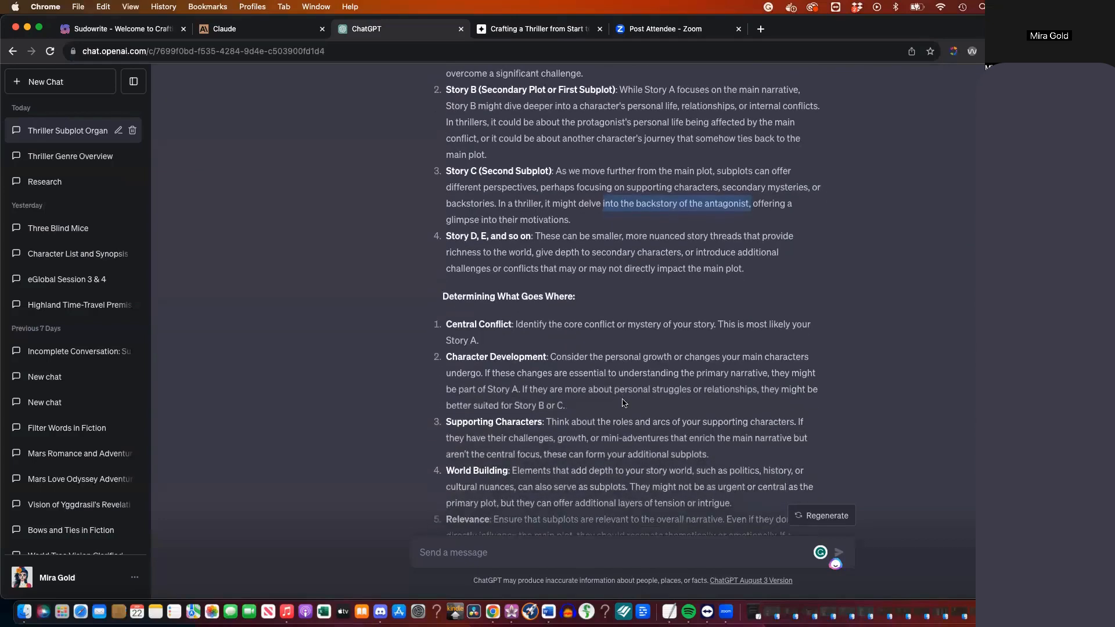
scroll(622, 402, down, 5)
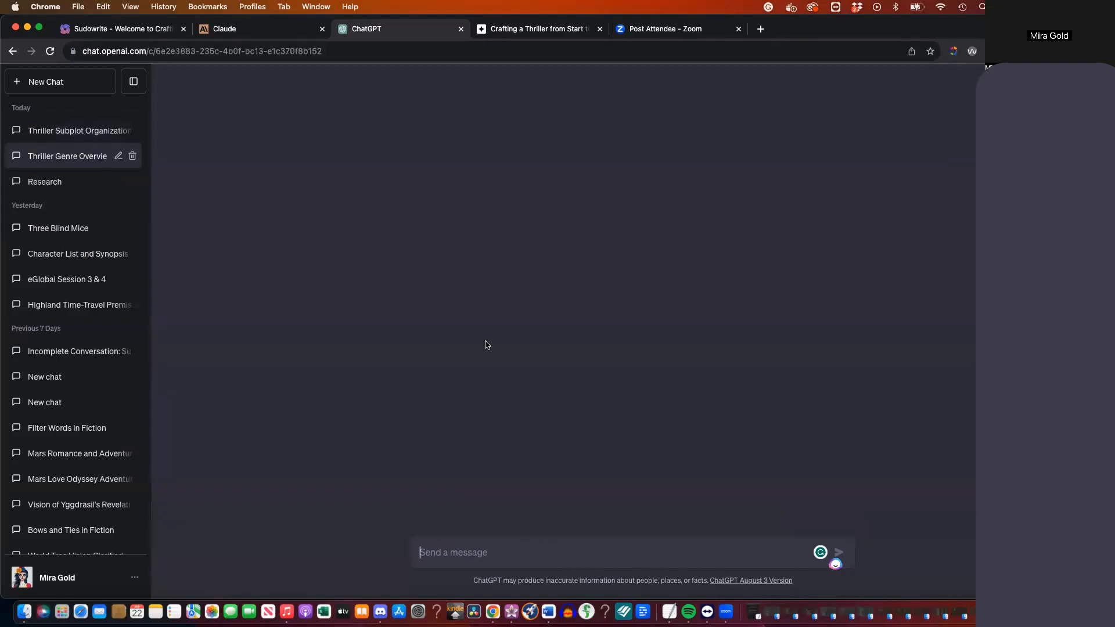
Reopen the thriller genre chat and draft the message "Please proceed with #2-6, wrap them up into the current concept, then do this:"
click(70, 156)
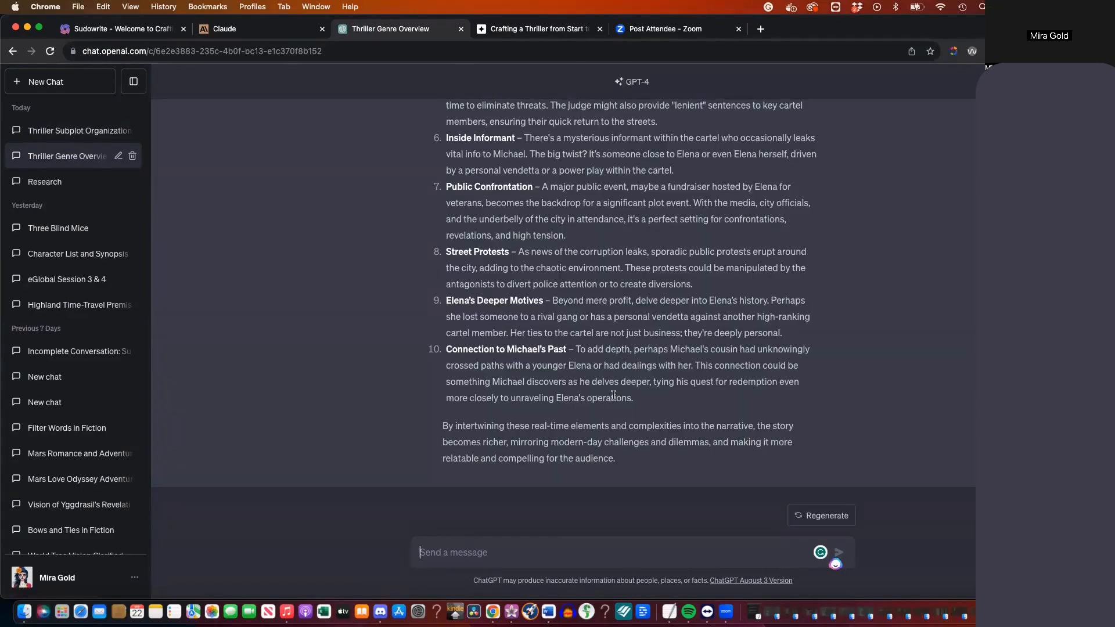
scroll(613, 396, up, 6)
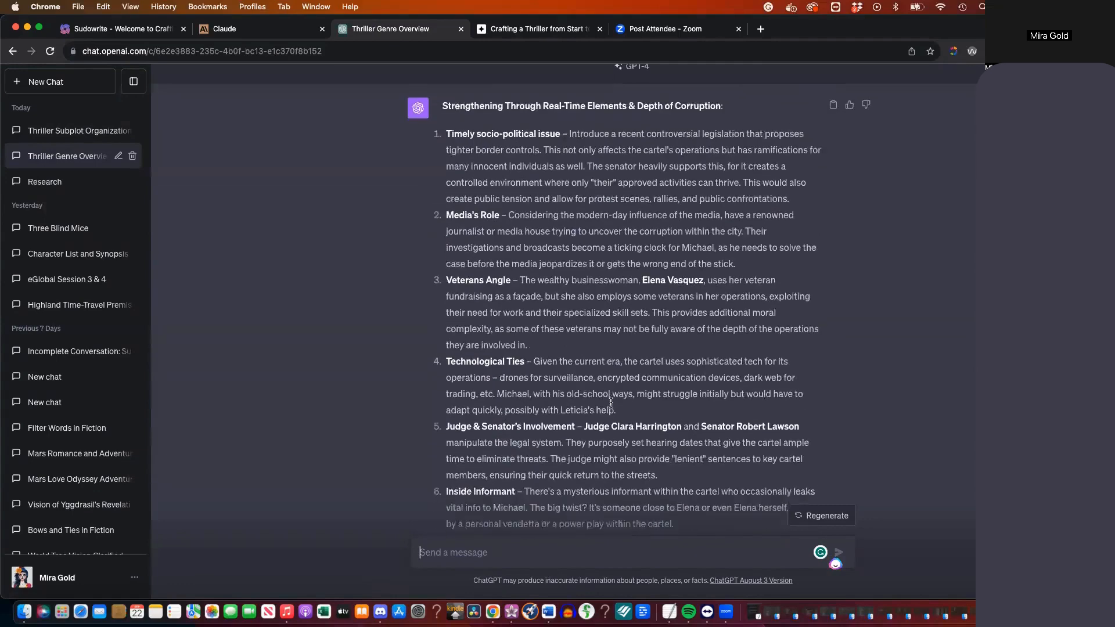
scroll(607, 406, down, 6)
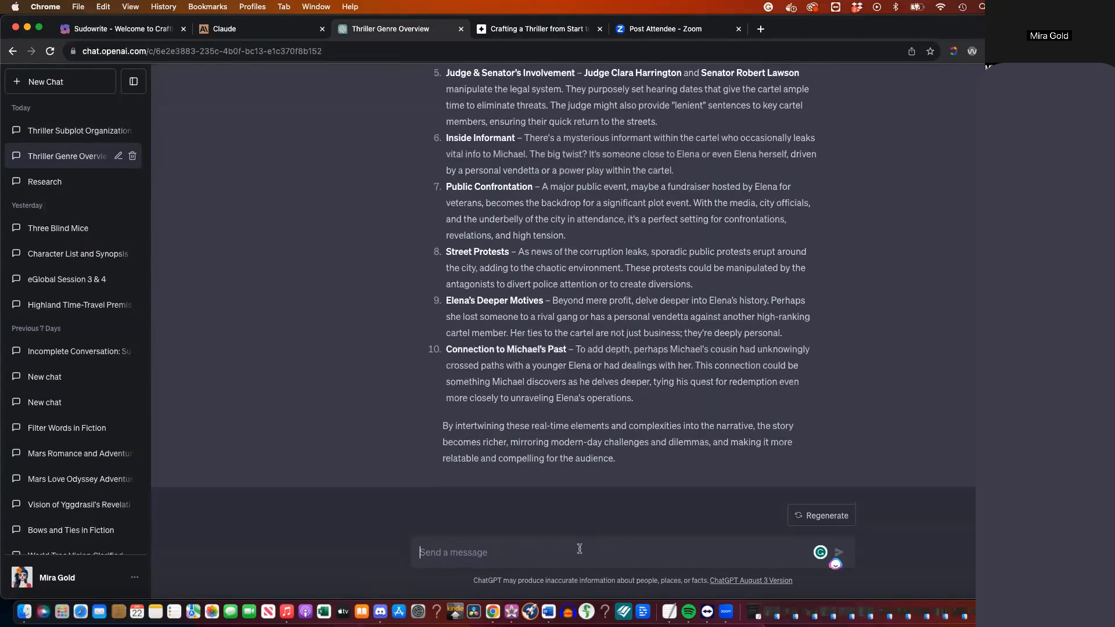
text(Please proceed with )
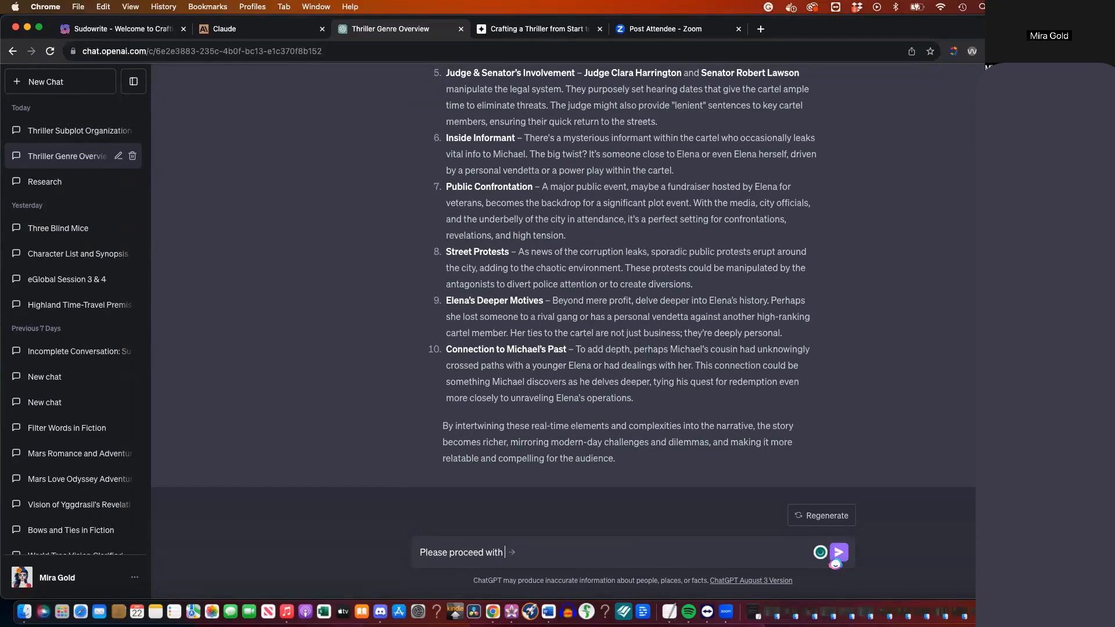
text(#2-6, wrap them up into the curren)
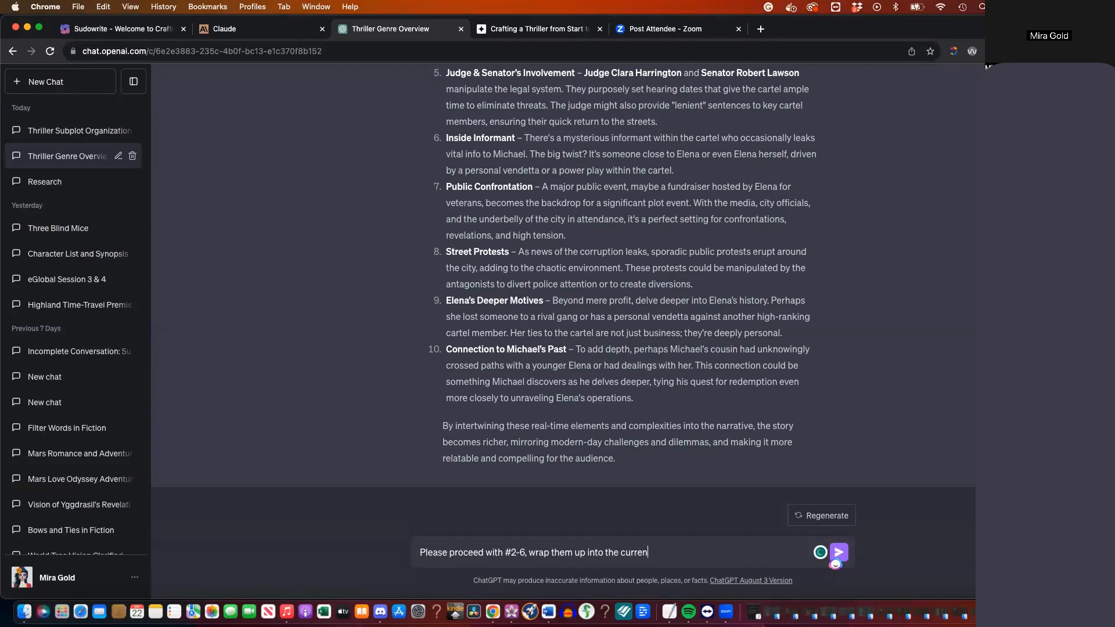
text(t concept, then do this:)
key(shift+Return)
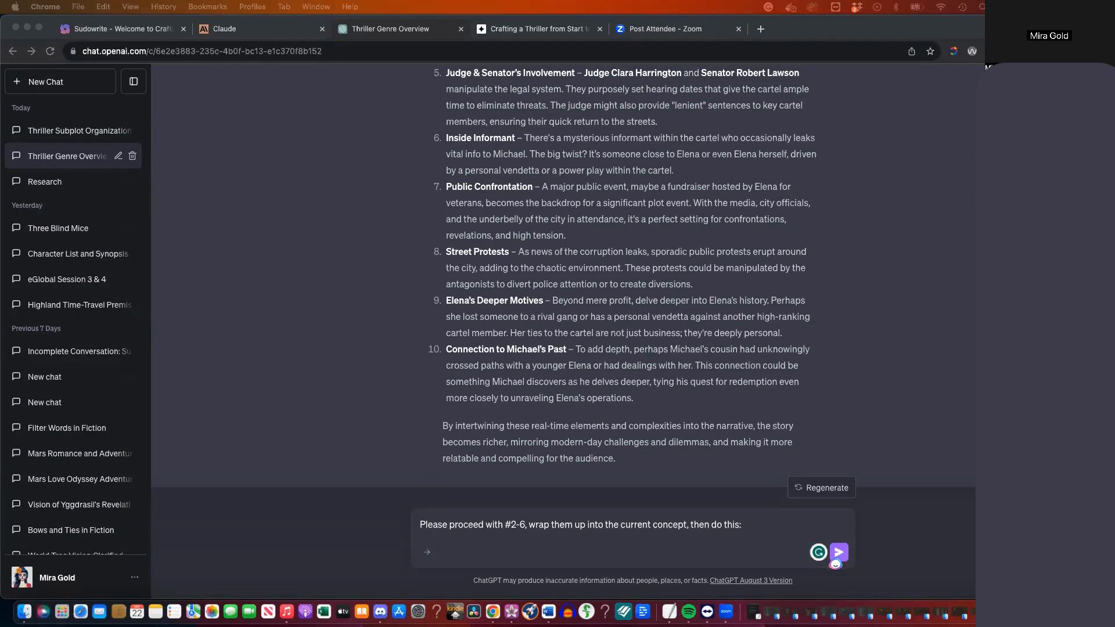
Add the prompt for a major character list with ages, Myers-Briggs types, FIVE descriptor words and 10 minor characters, and send the message
click(502, 550)
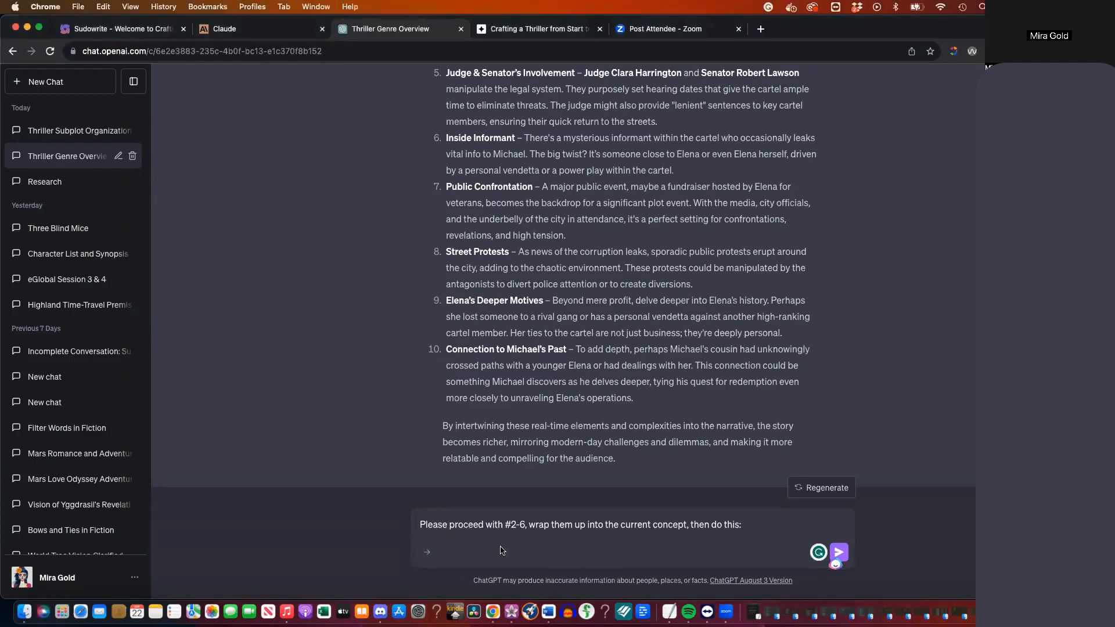
text([Write a major character list for this concept, ensuring the characters’ have first and last names, ages, and identify any ensemble cast, and the antagonist or antagonistic force. Give the main character’s (of the ensemble cast) physical facial/body descriptions, attributes, strengths, and weaknesses, and list what motivates the character and what the character wants. Also, assign a Myers-Briggs personality type (or keep those already assigned), and list FIVE descriptor words that reflect the characters' personality and tone of voice. Then, make sure you list the 10 minor characters using popular archetypes (first and last names, how they come into play in the story concept, and how they're related to--or tied to the main characters). NOTE: This story takes place over hours to days in some areas and days to weeks in others.]:)
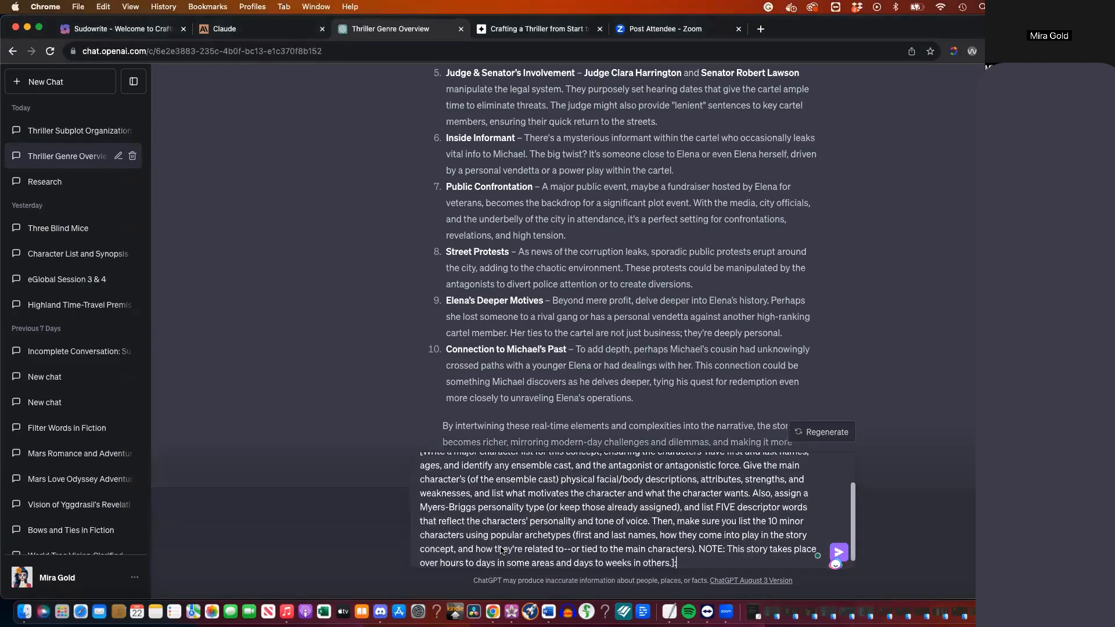
click(836, 550)
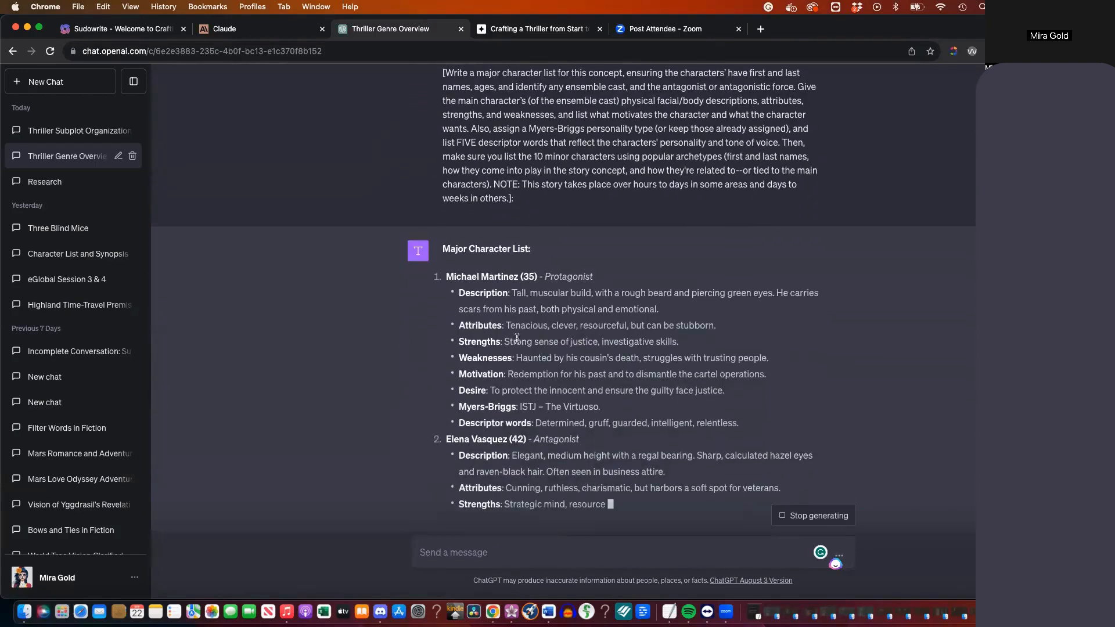
Review the protagonist's entry in the major character list, including the Myers-Briggs type and the descriptor words
drag(445, 276, 691, 418)
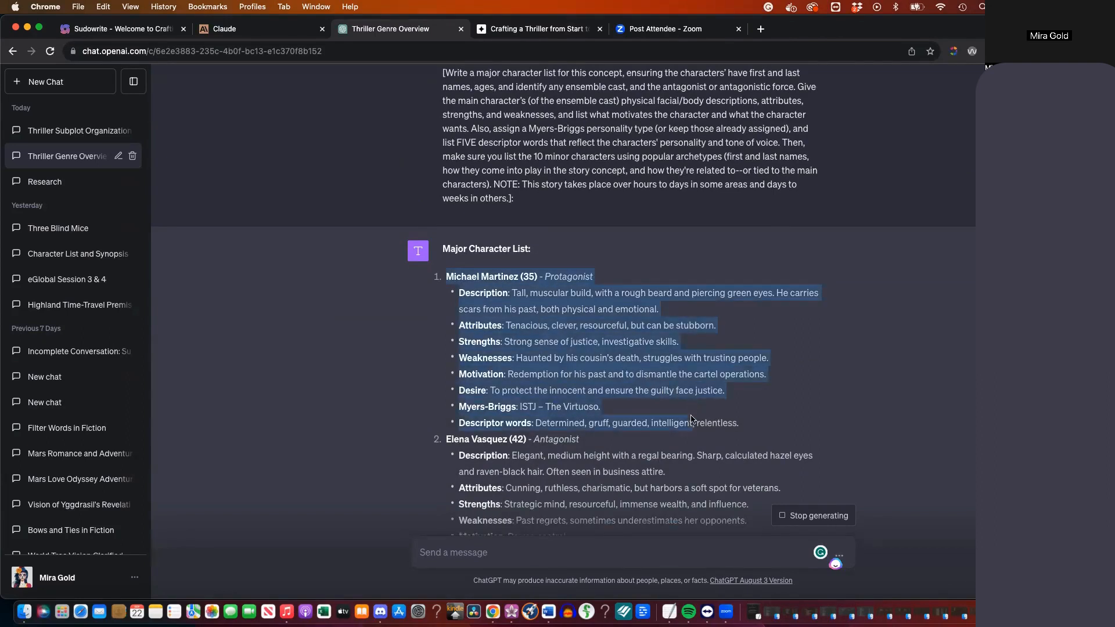
click(558, 405)
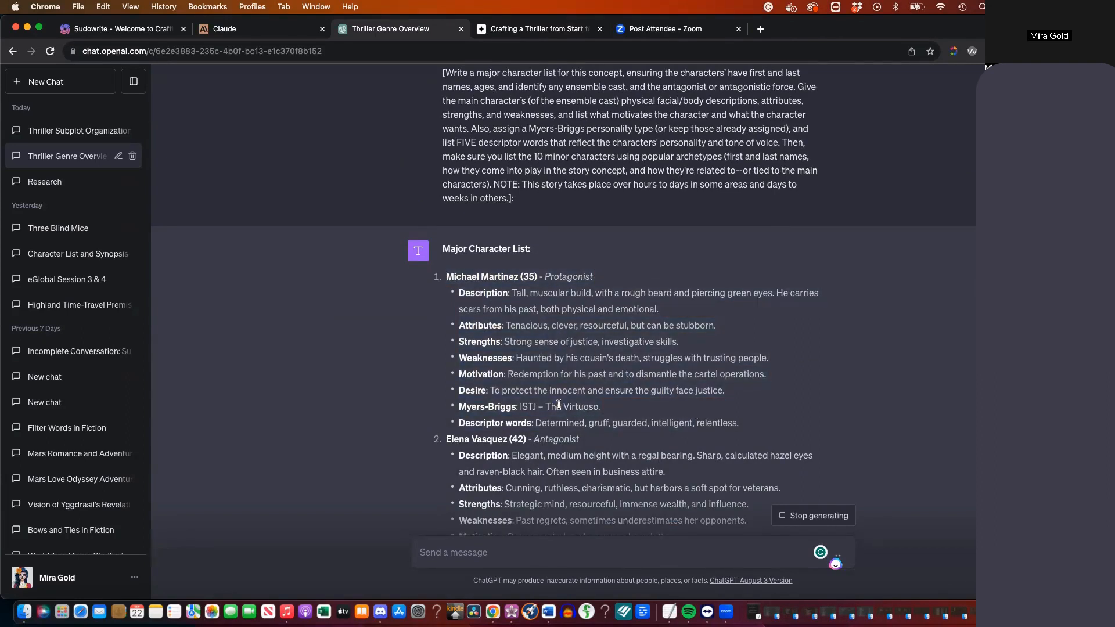
drag(608, 408, 519, 410)
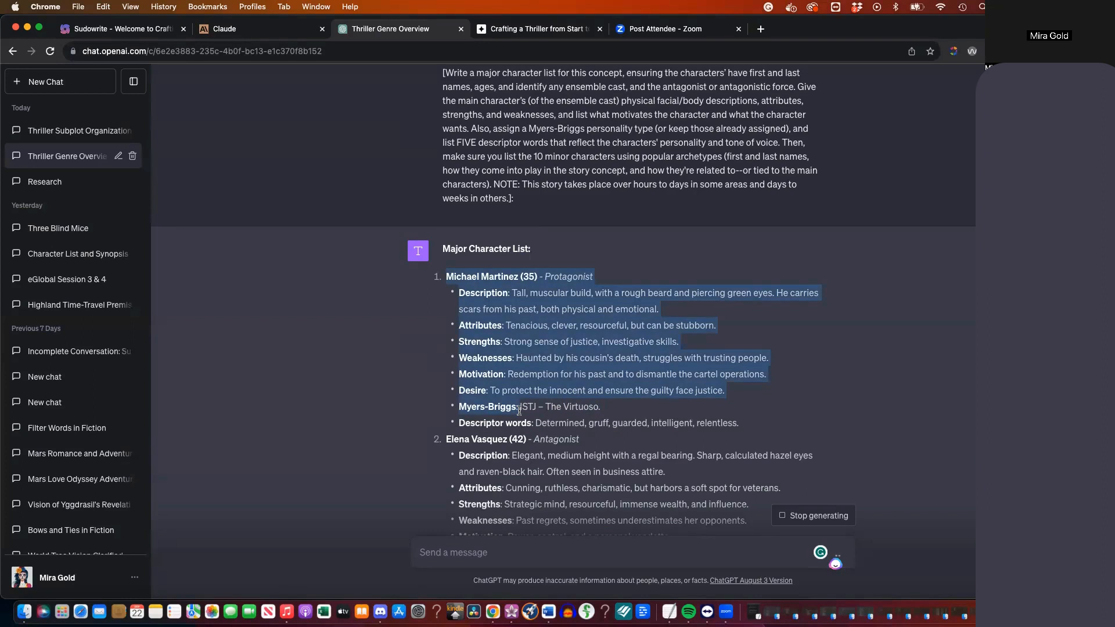
click(586, 406)
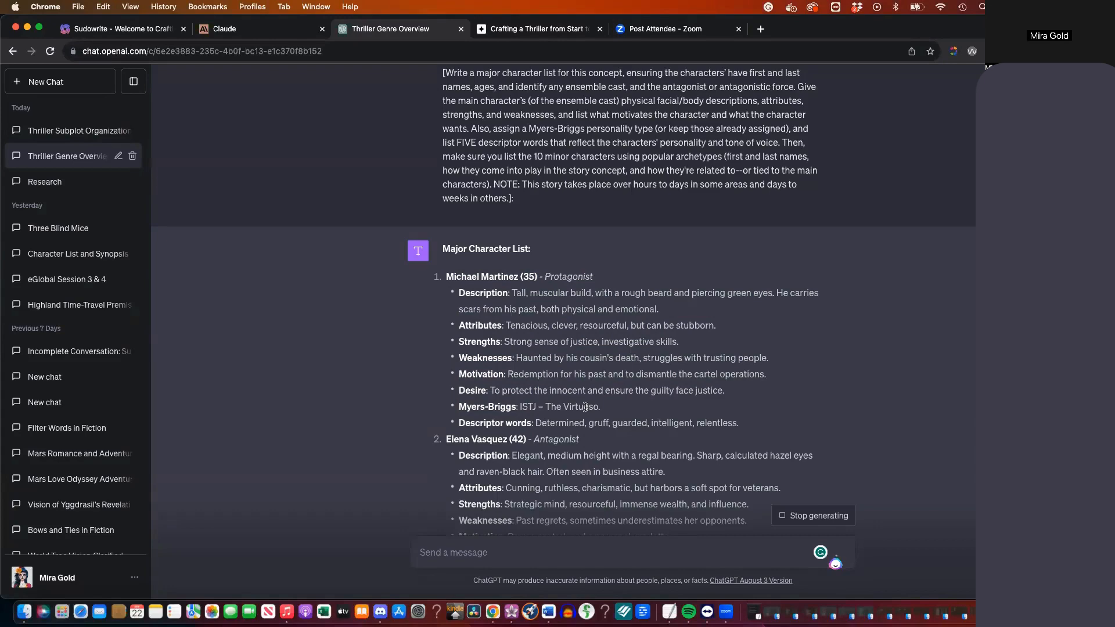
scroll(585, 406, down, 3)
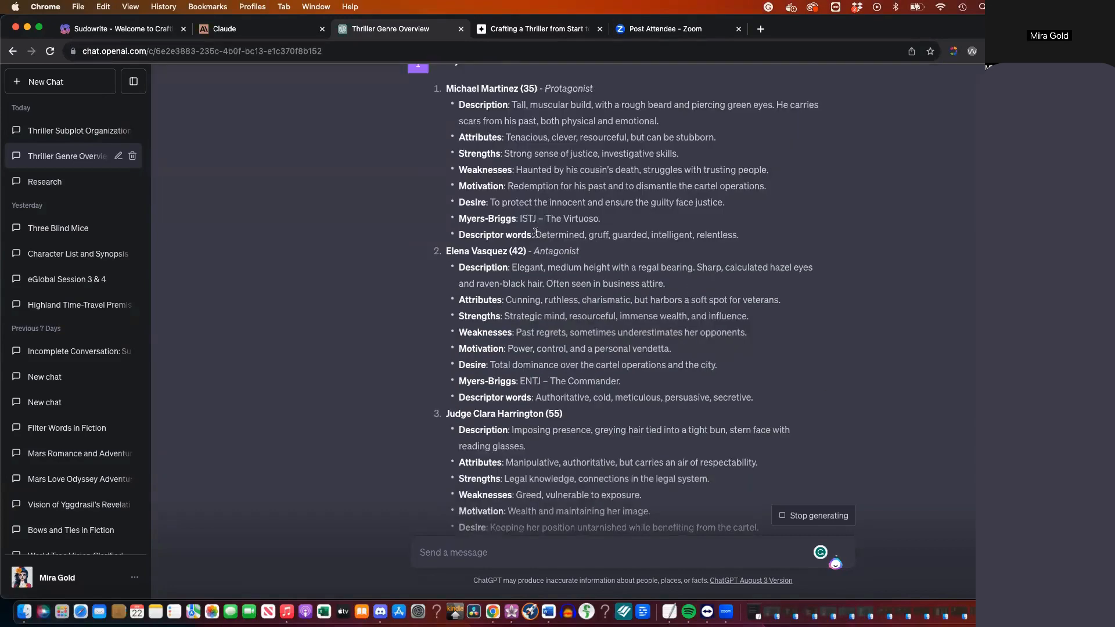
drag(535, 235, 663, 233)
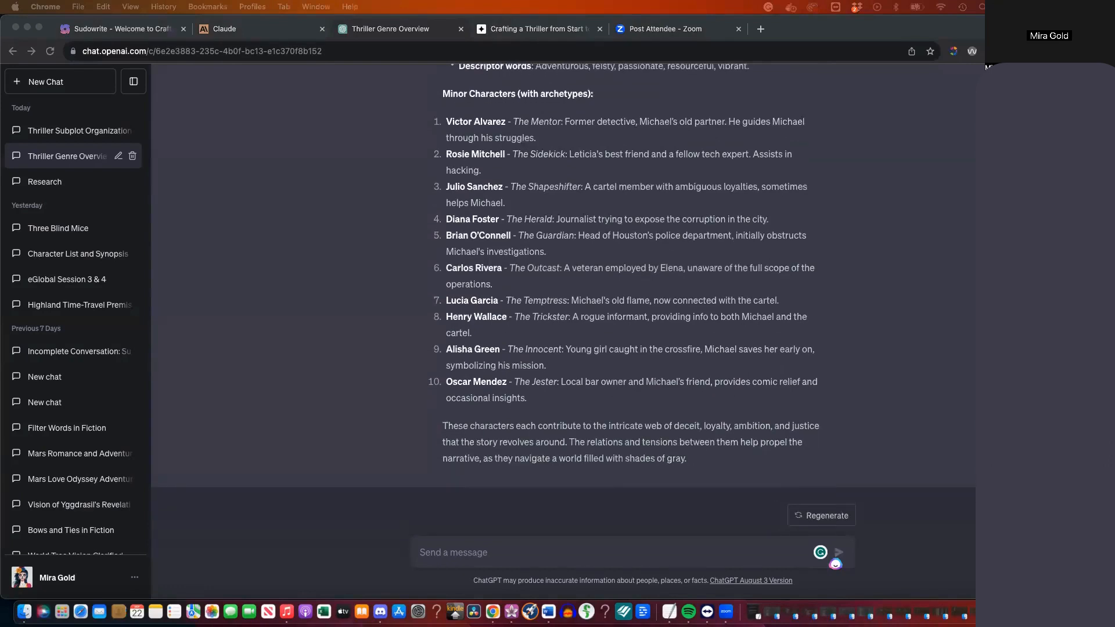
Enter the prompt requesting detailed backstories for the main and supporting characters, the town, and the story's MYTHS, LORE, and LEGENDS
click(465, 549)
text([Write out a detailed backstory for each of the main characters (list their first and last names), the supporting characters that have a story that impacts the growth of the main characters or plot (list first and last names), the town (list the name here and important locations), and the MYTHS, LORE, and LEGENDS the story is built around--family and/or town--in great detail] (Refer to the information obtained in the prior steps as needed. Also, specify if this is contemporary, historical, sci-fi, fantasy, or paranormal to keep the story on track.))
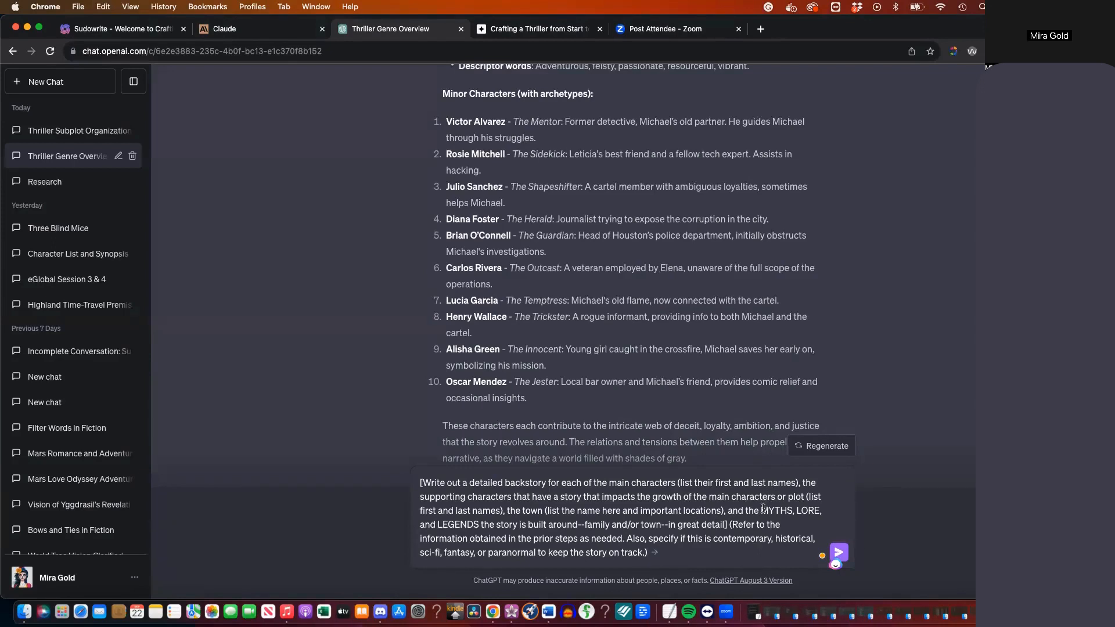
drag(759, 511, 482, 526)
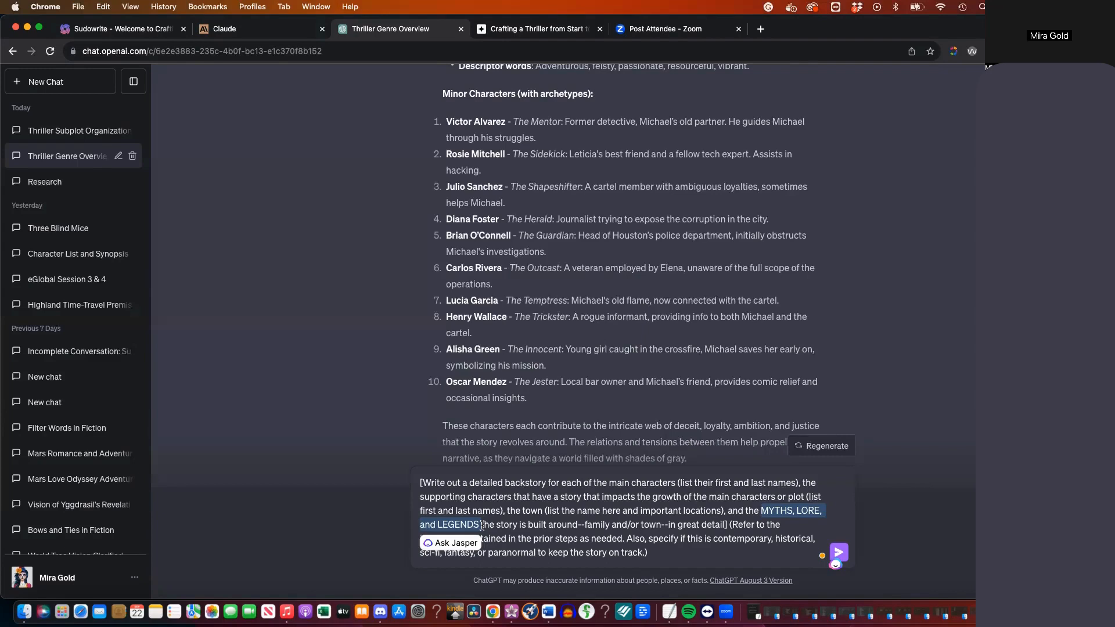
click(634, 525)
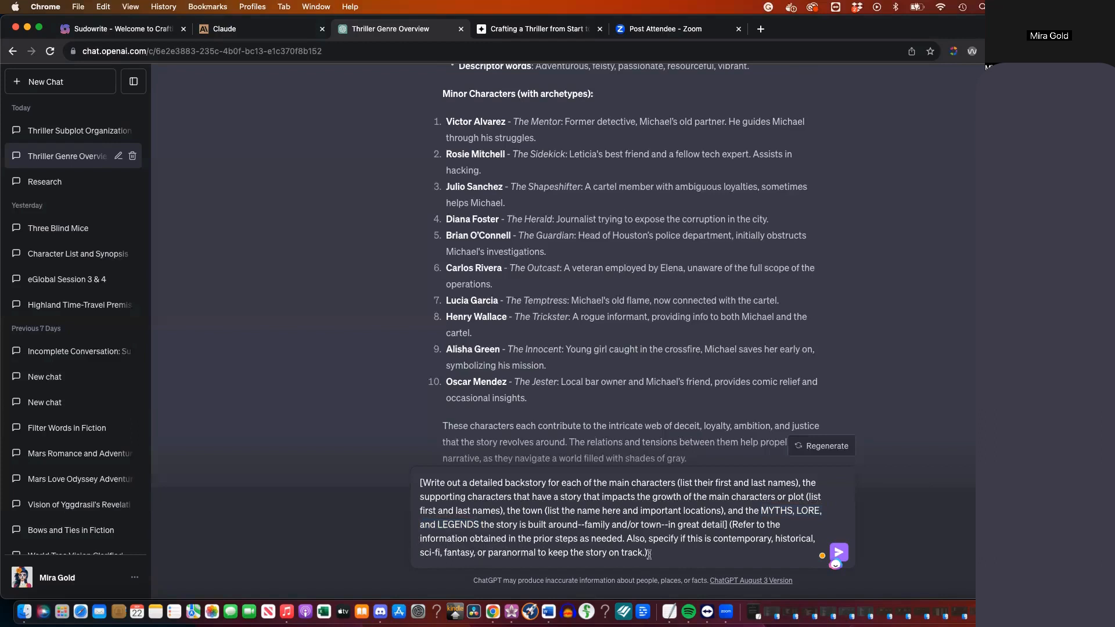
Reword the genre instruction in the backstory prompt to "This is contemporary: it is not historical, sci-fi, fantasy, or paranormal"
drag(712, 539, 629, 537)
text(This is)
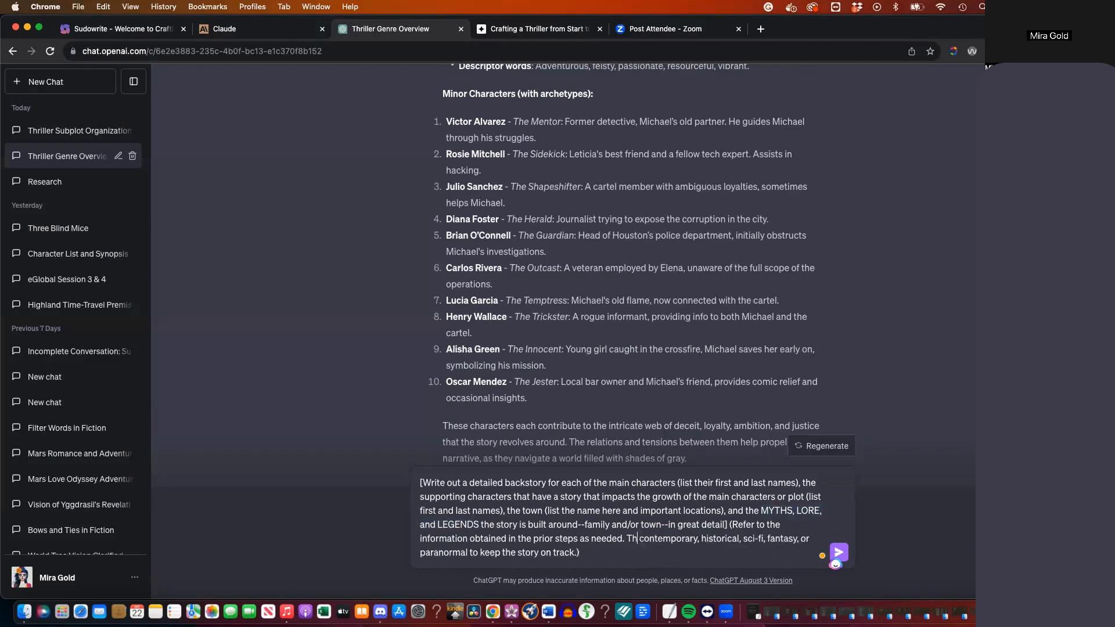
click(715, 539)
key(BackSpace)
key(BackSpace)
text(: it is not)
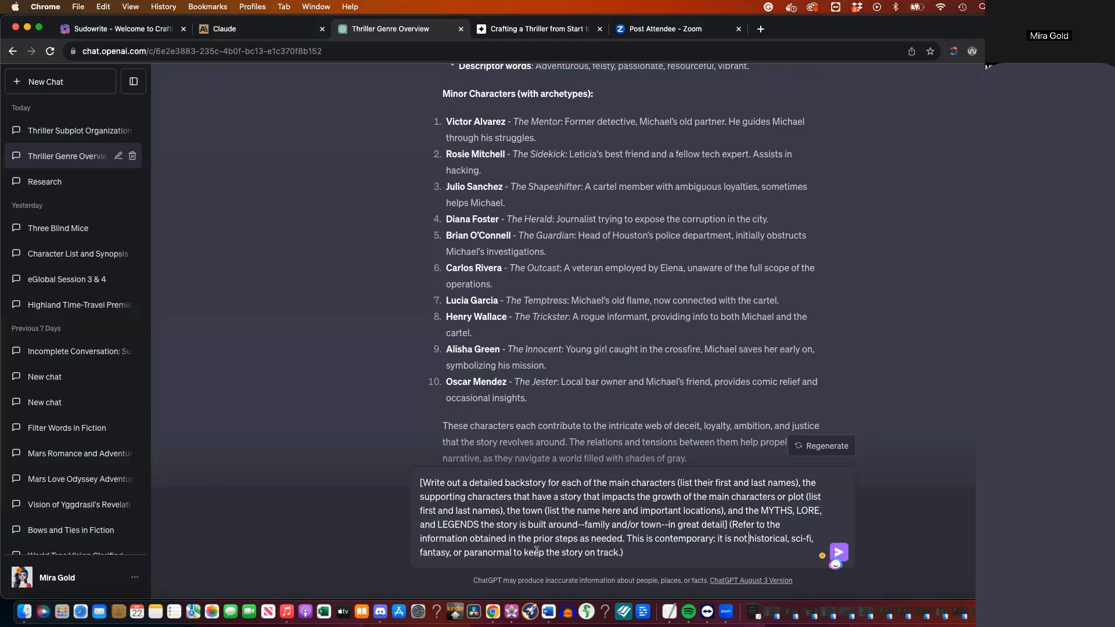
Finish the backstory prompt with "so avoid anything in the paranormal realm" and send it
drag(617, 552, 517, 552)
text(, so don't add any of)
drag(596, 552, 517, 549)
text(so avoid)
text( anything in the)
text( paranormal)
text( realm)
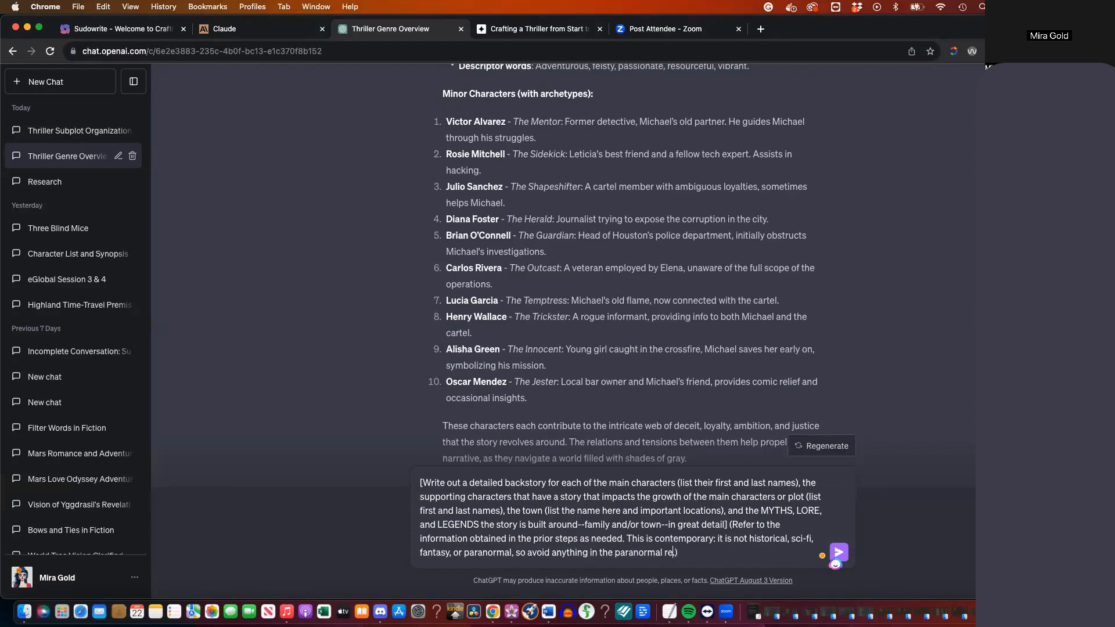
key(Return)
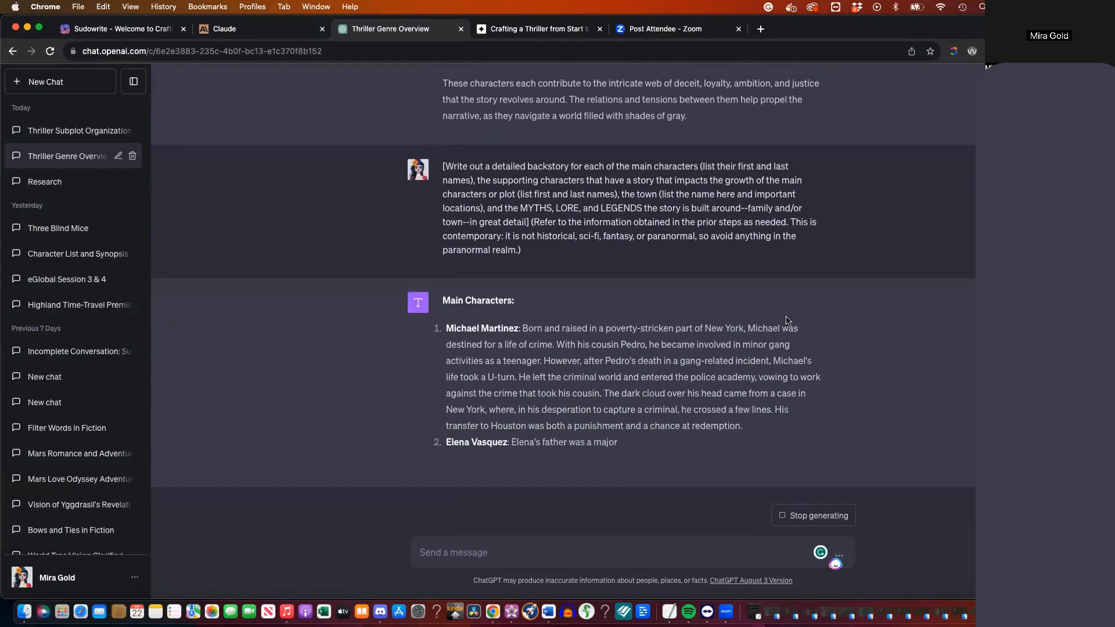
Draft a correction placing the protagonist's upbringing and cousin's death in Texas, with his NY move for school and escaping gangs, keeping to the concept's threads
drag(664, 328, 751, 313)
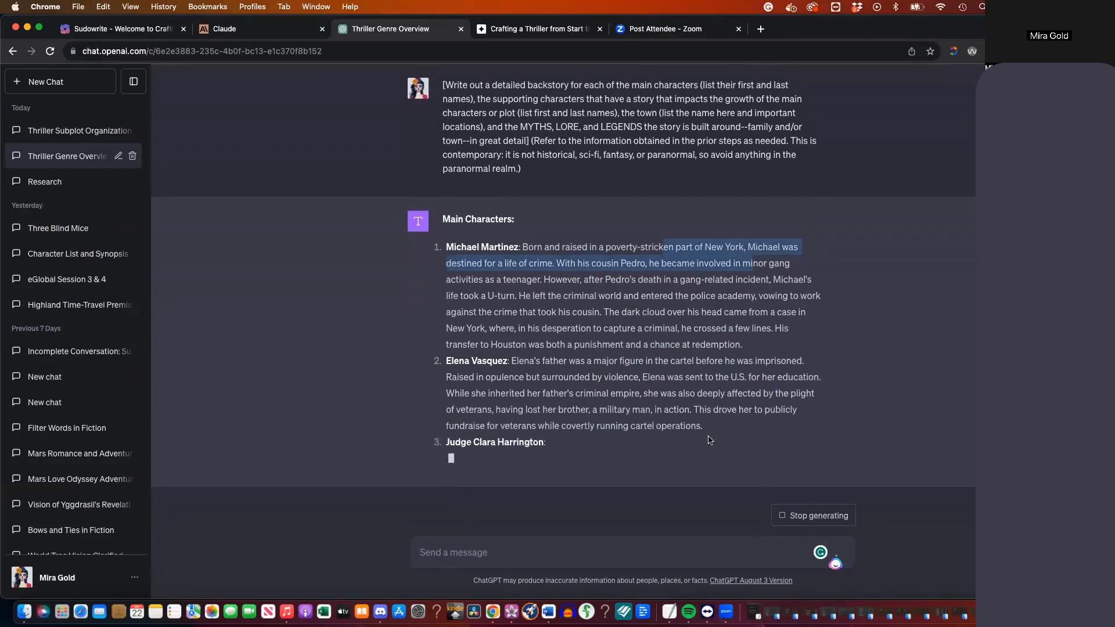
click(573, 553)
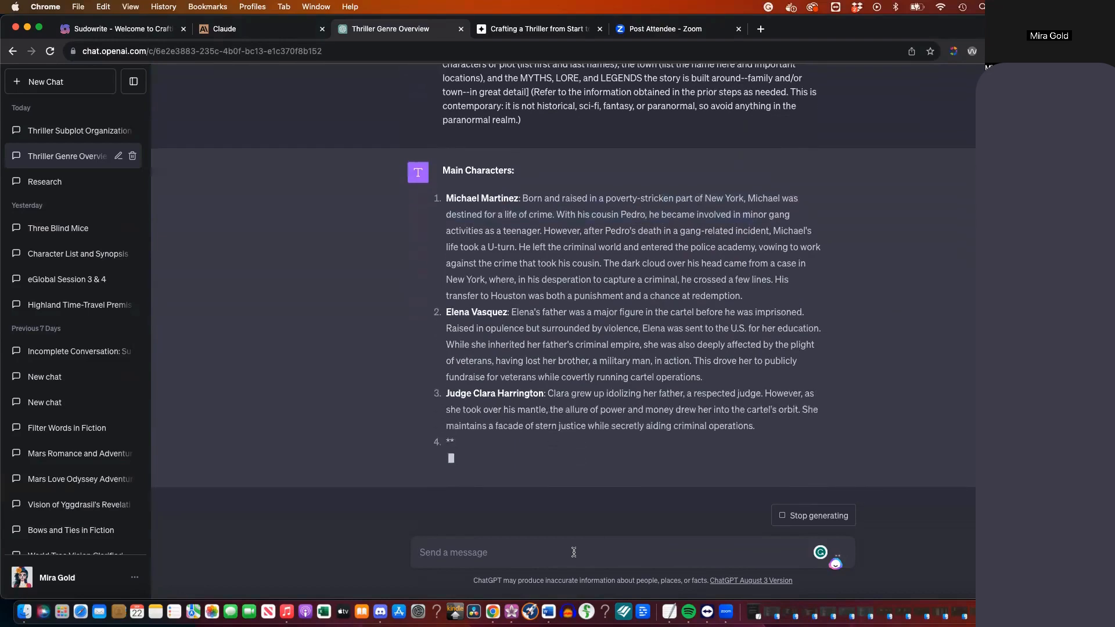
text(Michael was born and raised in Texas, he moved to NY to get away from gang activity and to go to school. Keep to the threads of the concept, please.)
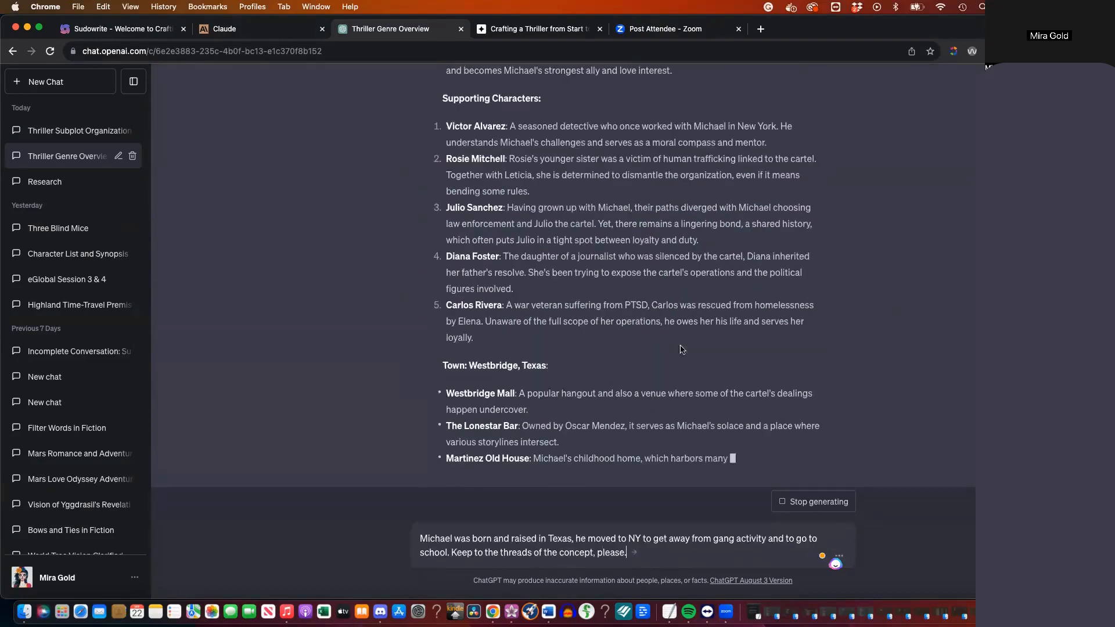
scroll(691, 345, up, 5)
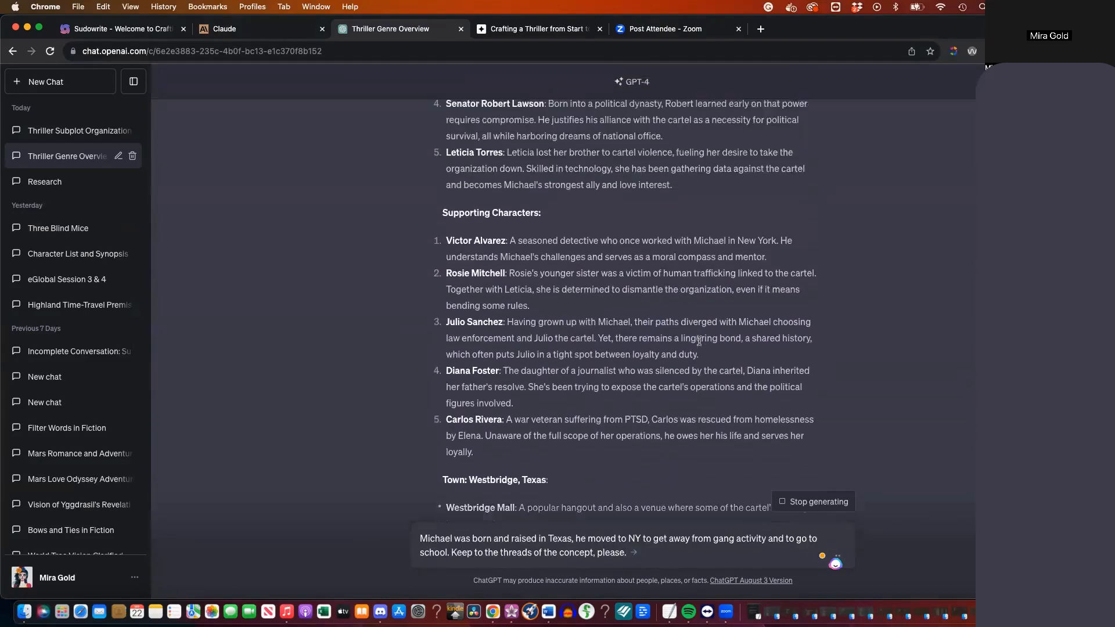
scroll(699, 341, up, 5)
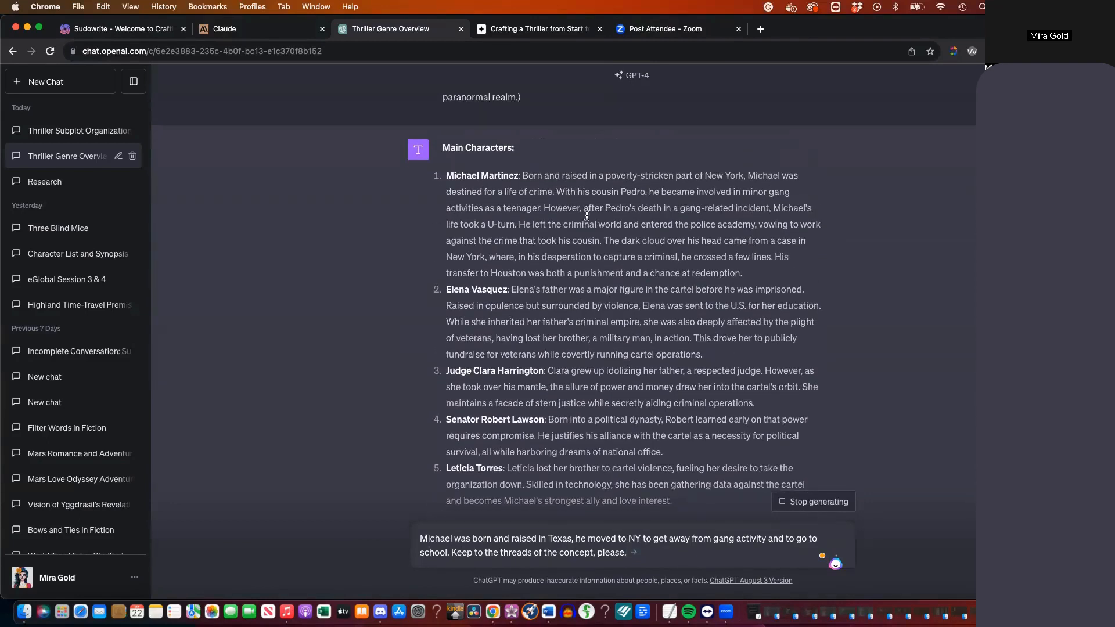
drag(603, 239, 686, 240)
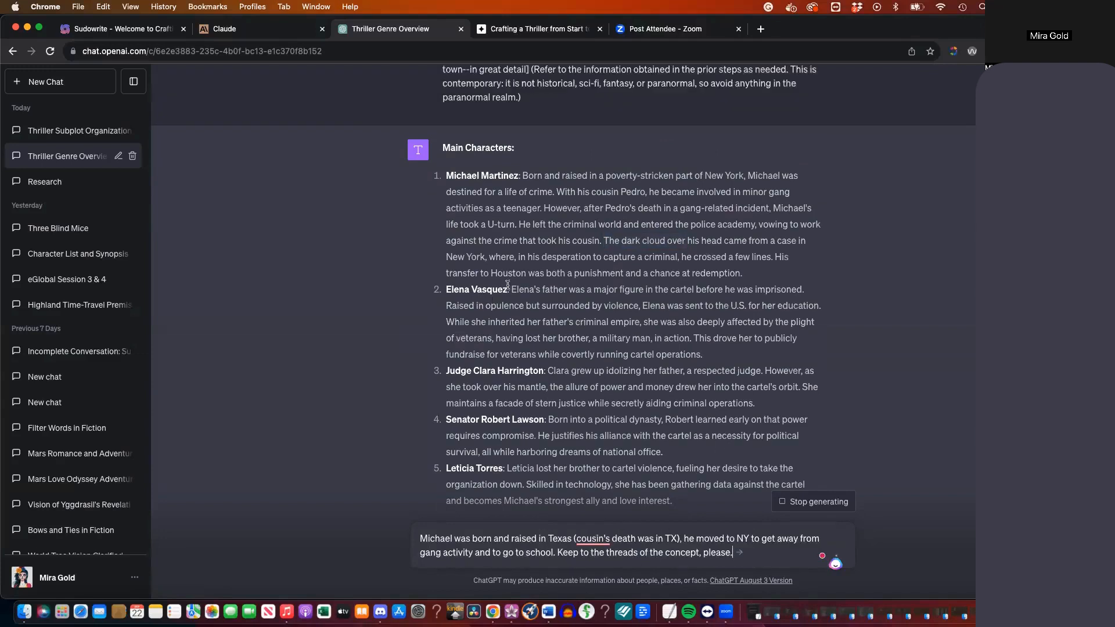
Append "Who is the love interest and who is the businesswoman (they are two different people)?" to the correction draft, fixing the misspelled word
drag(519, 175, 480, 173)
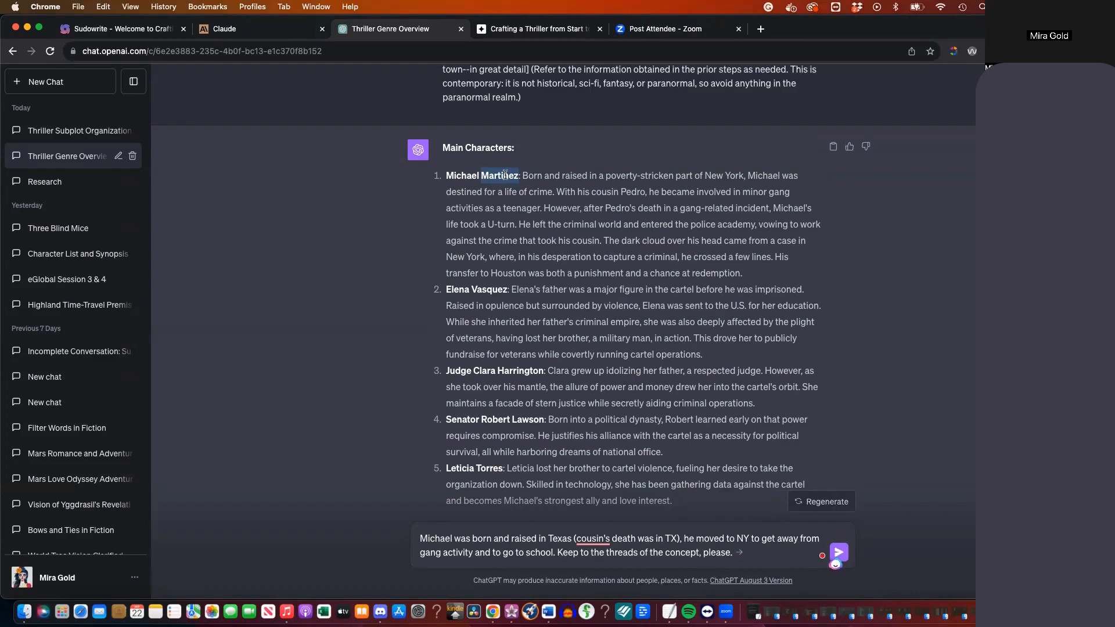
scroll(511, 198, down, 3)
drag(524, 210, 602, 237)
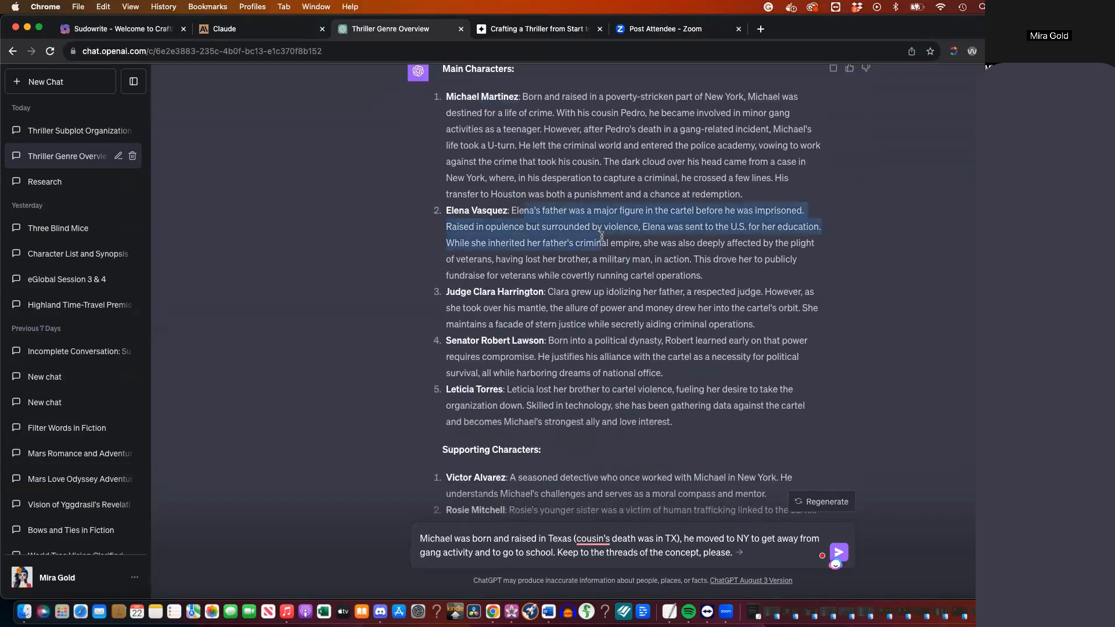
click(497, 284)
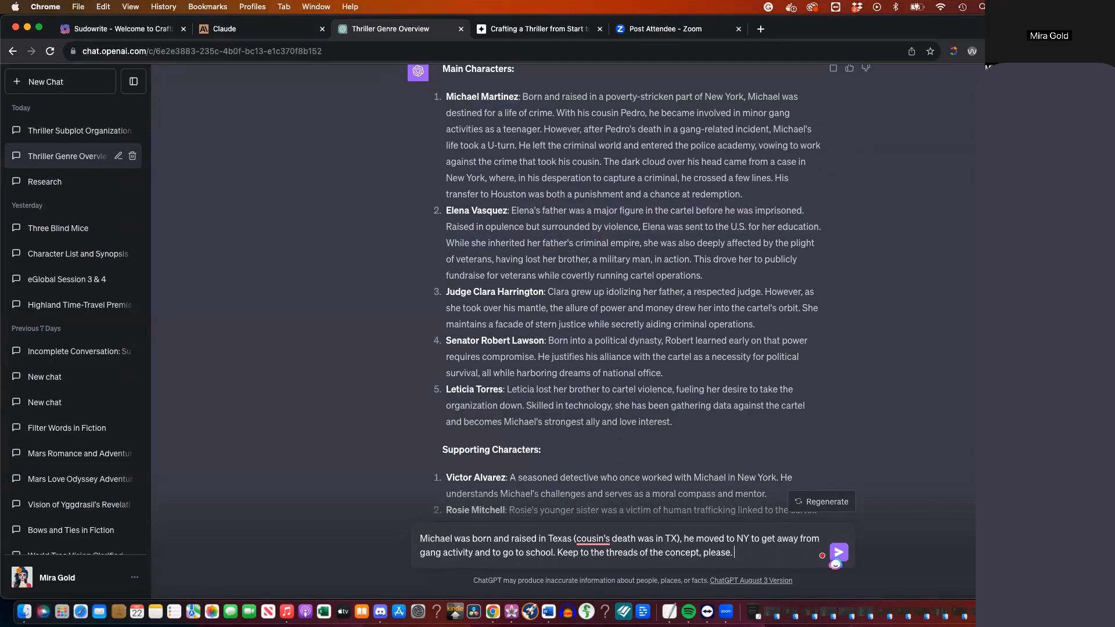
text(Who is the love interest and who is the buisnesswoman? The)
key(BackSpace)
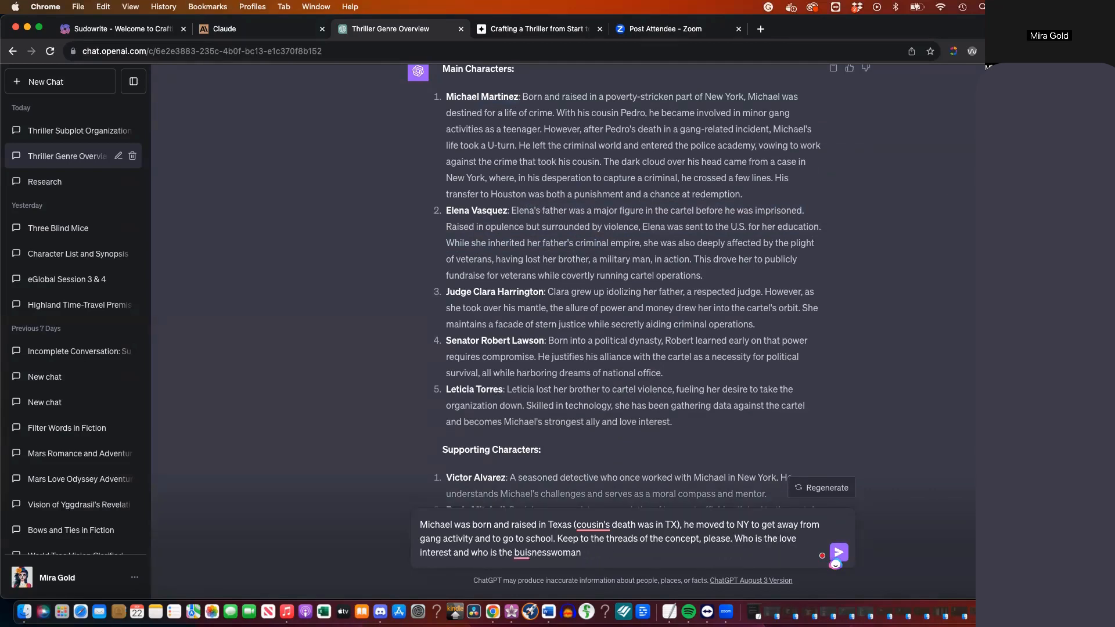
text((they are two die)
text(erent people).)
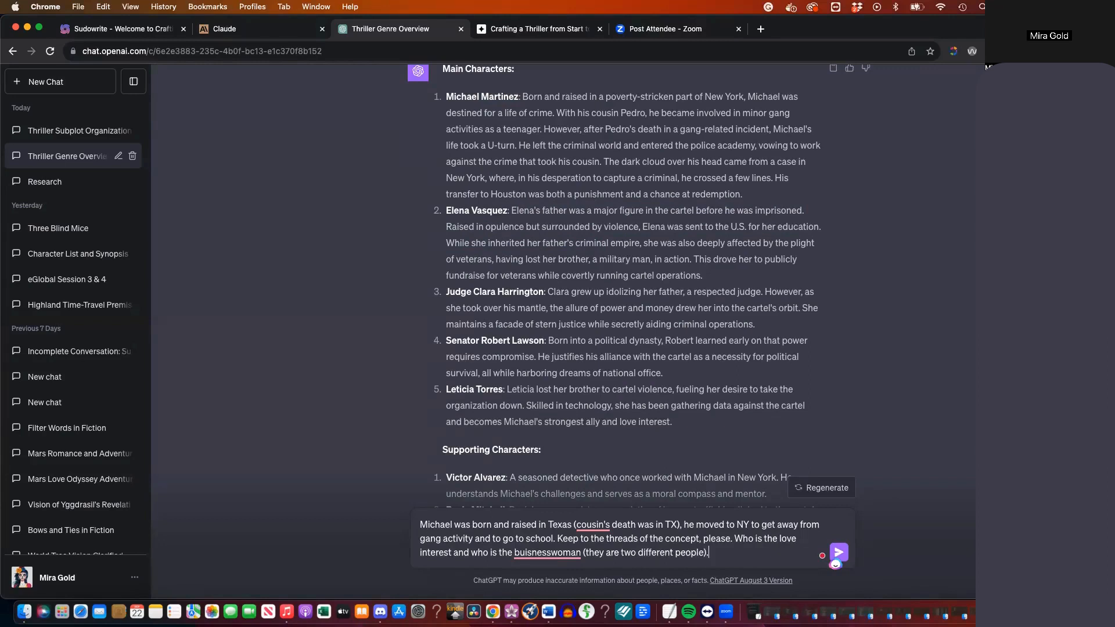
right_click(519, 552)
click(569, 473)
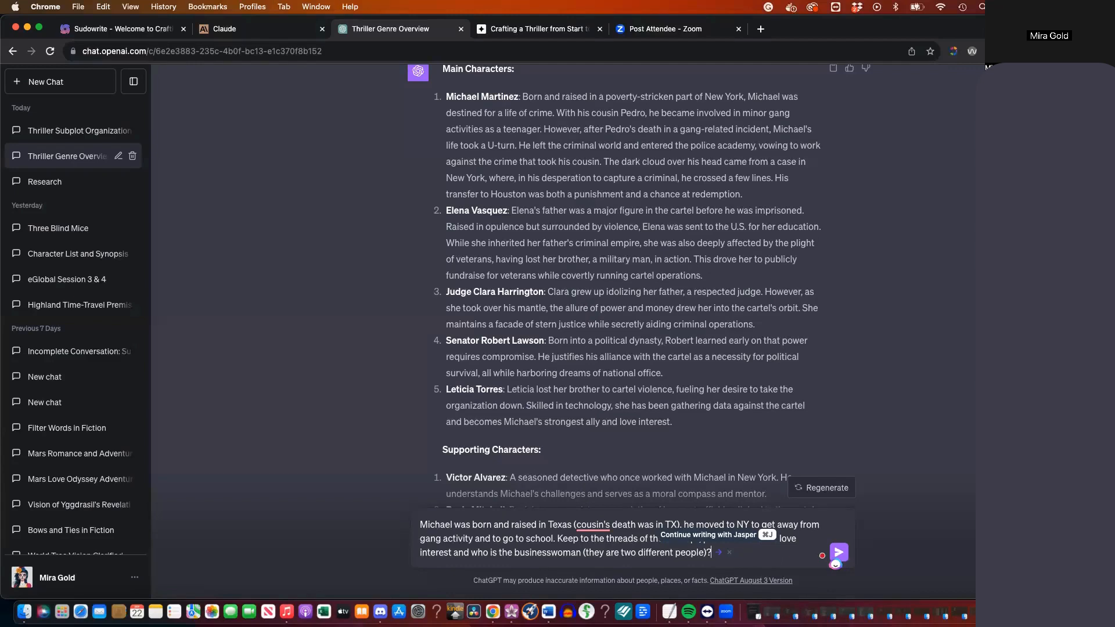
scroll(730, 364, down, 3)
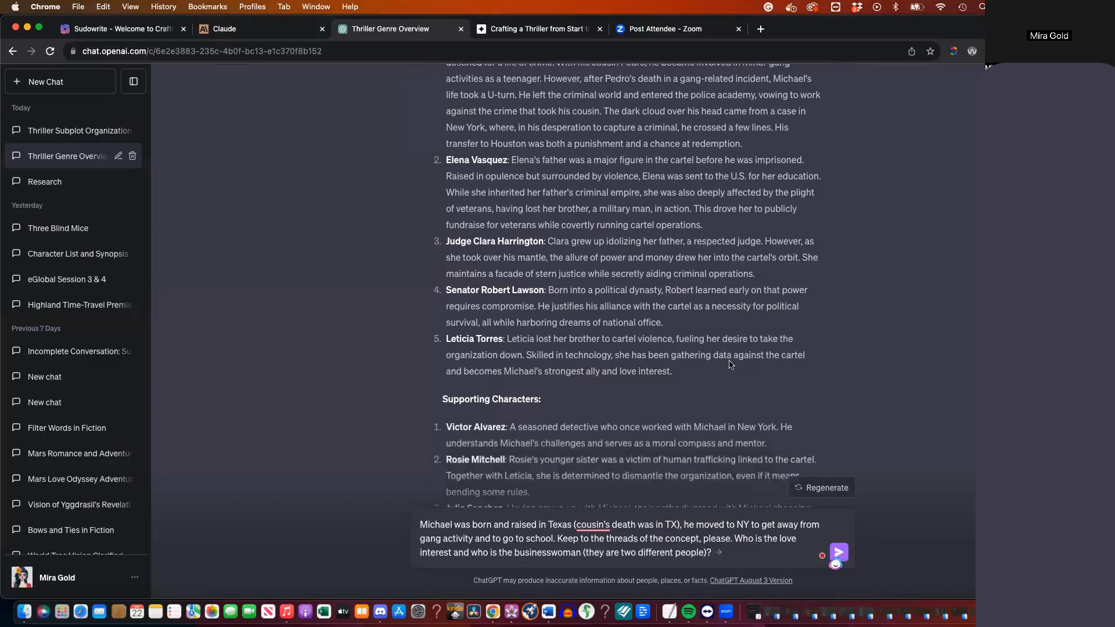
Check the supporting characters and town sections of the reply, and append "The town content must center around Houston, Texas." to the correction draft
scroll(730, 365, down, 7)
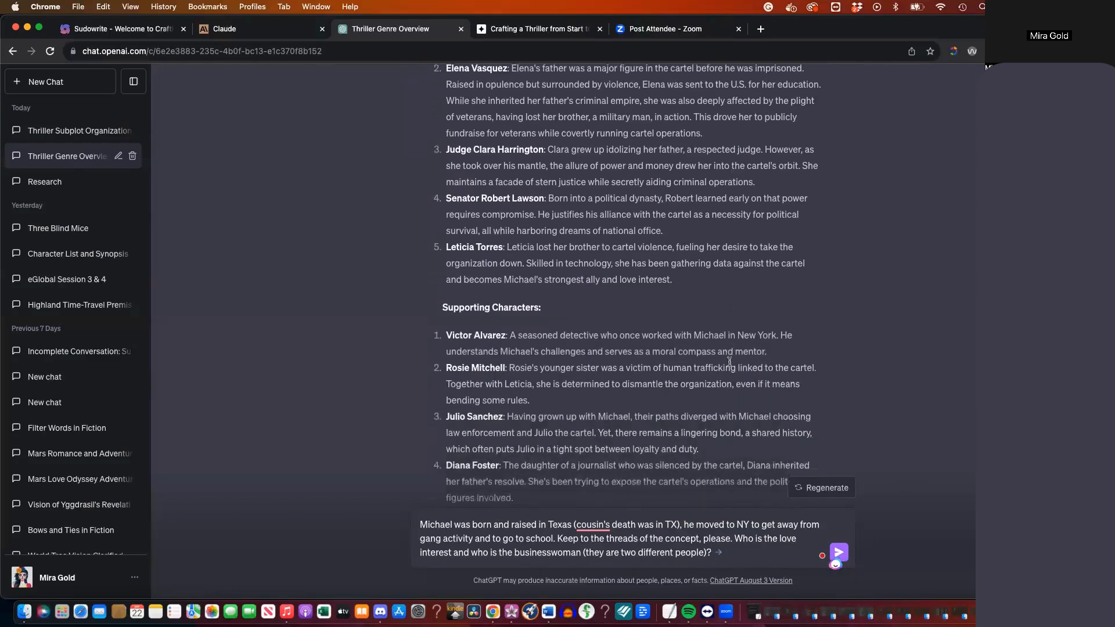
scroll(729, 361, down, 7)
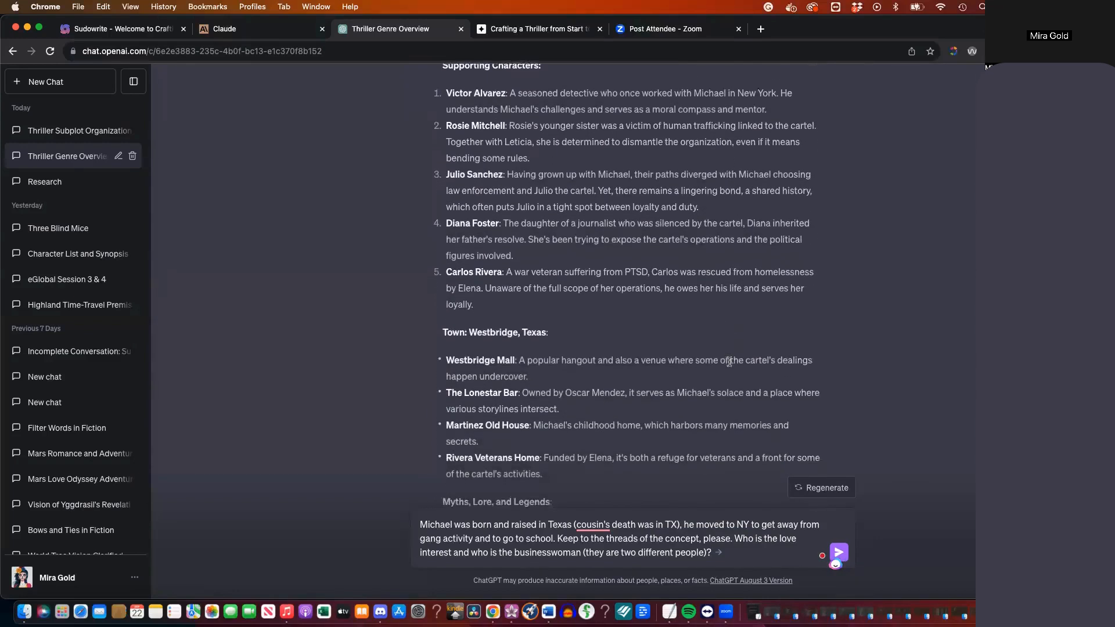
scroll(729, 361, down, 2)
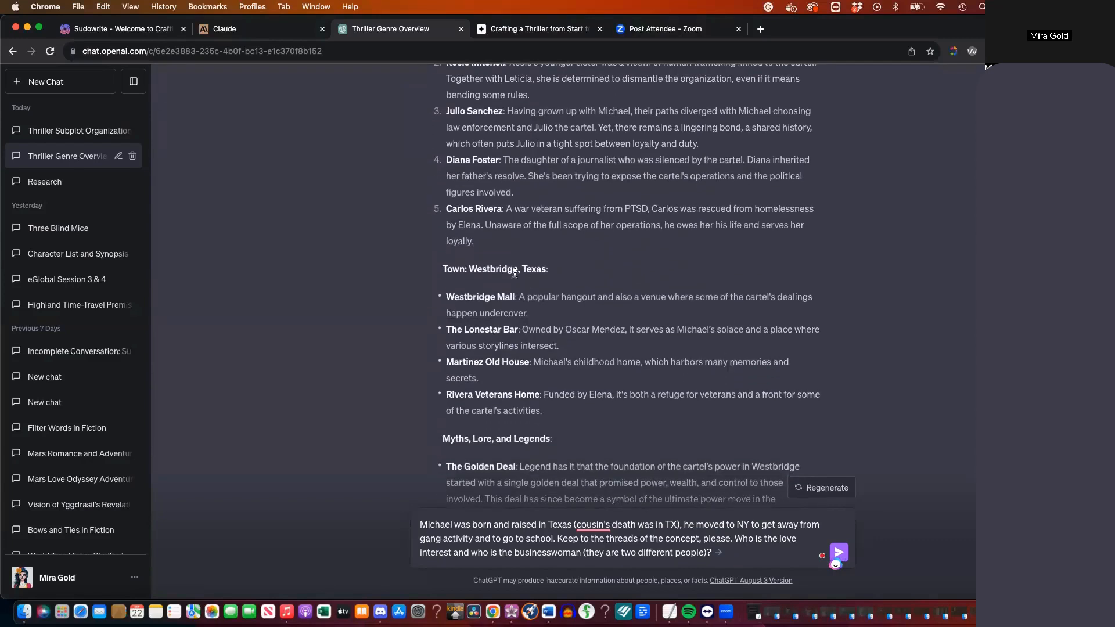
drag(474, 268, 505, 269)
scroll(545, 330, down, 4)
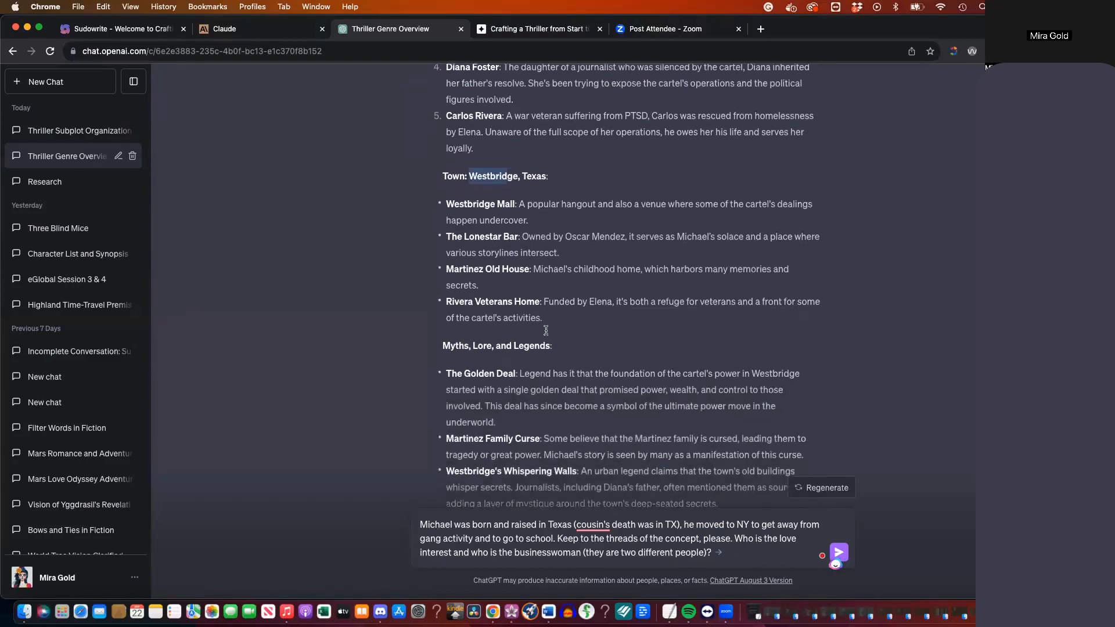
scroll(546, 329, down, 2)
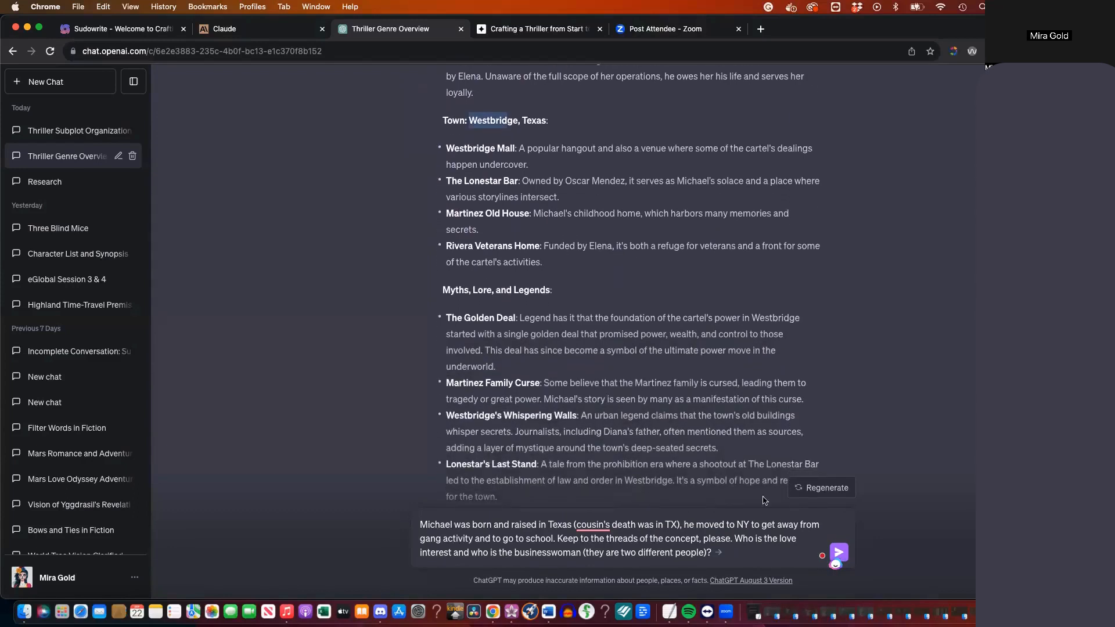
click(779, 550)
text(The town content must center around Houston, Texas.)
Review the Myths, Lore, and Legends entries in the reply, including the family curse, and send the drafted correction
scroll(777, 377, down, 3)
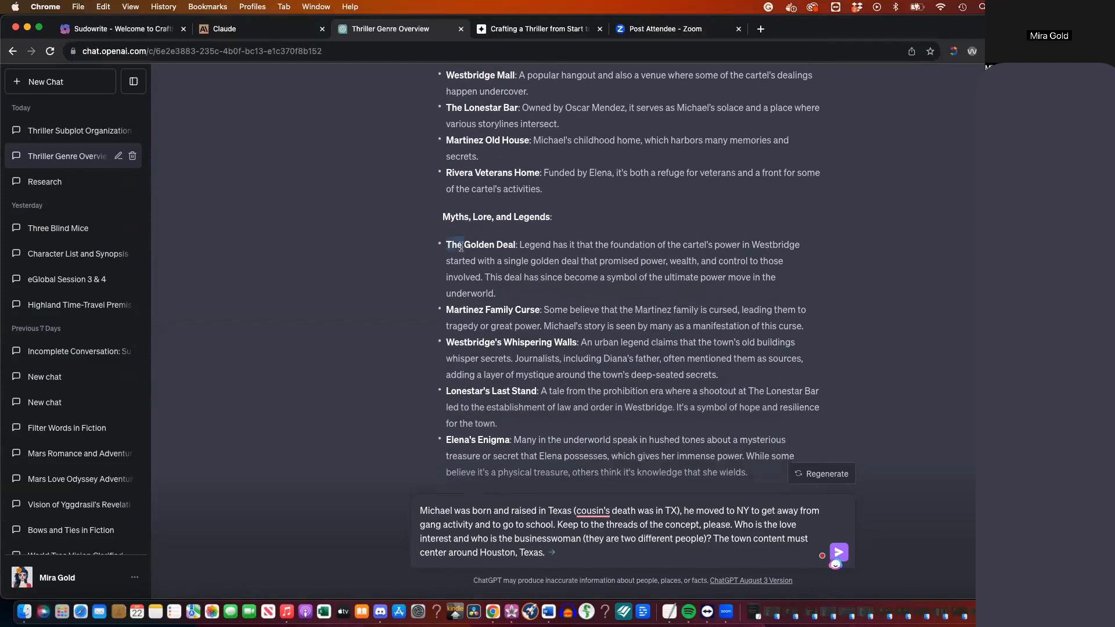
drag(446, 242, 534, 306)
click(696, 320)
drag(782, 308, 692, 306)
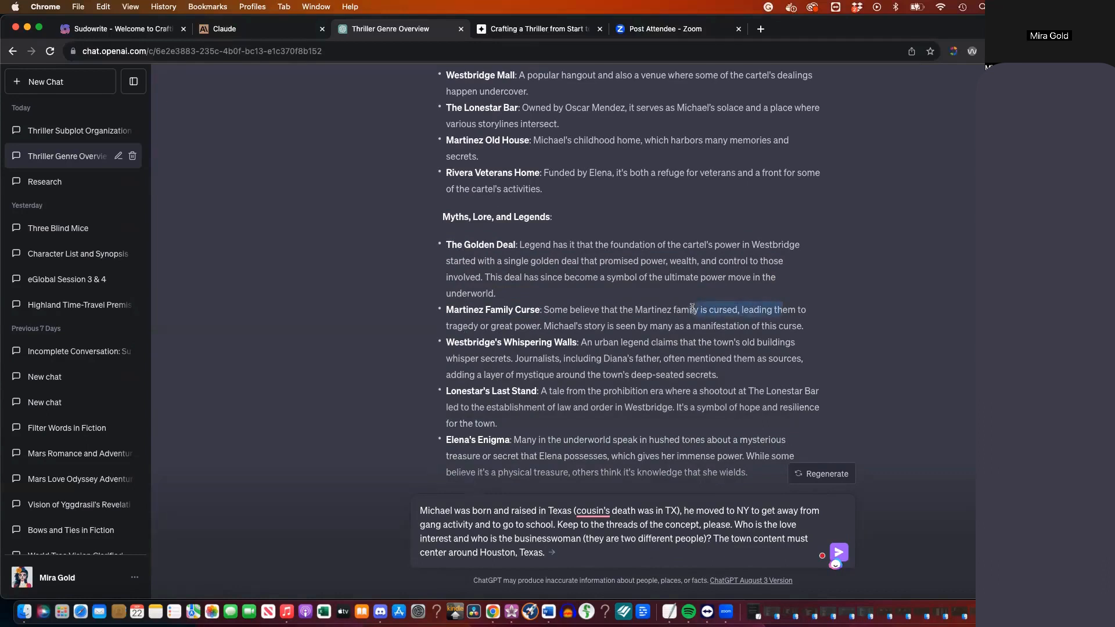
scroll(692, 308, down, 2)
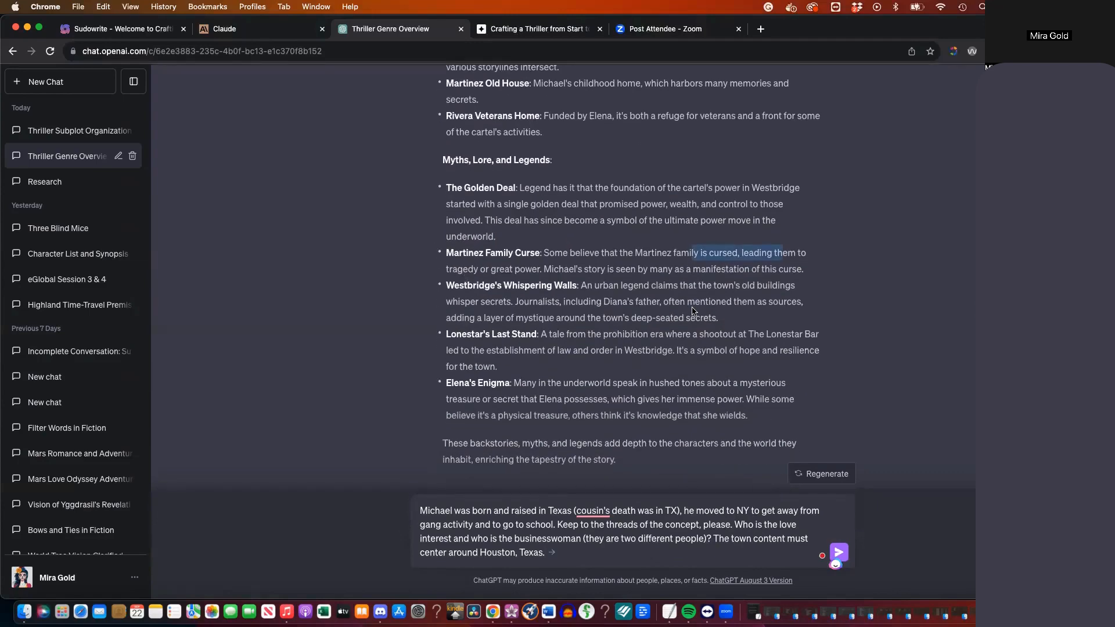
key(Return)
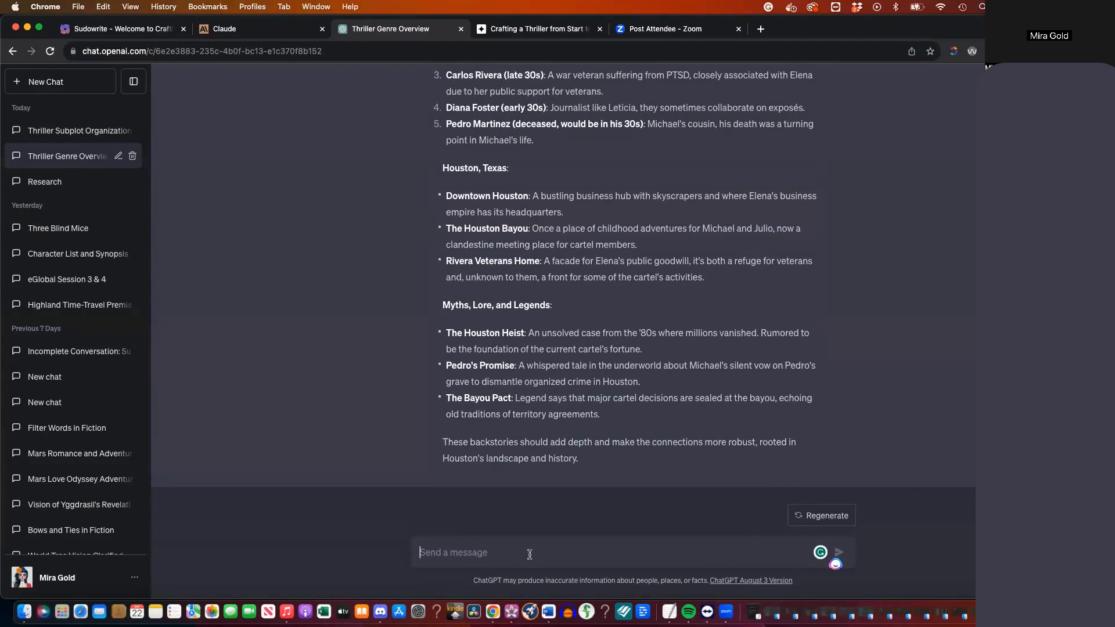
Draft "write out an extended synopsis for this concept, detailing all of the major (and minor beats) of the story."
click(530, 554)
text(write out an extended synopsis for this concept, detailing all of the major (and minor beats) of the story.)
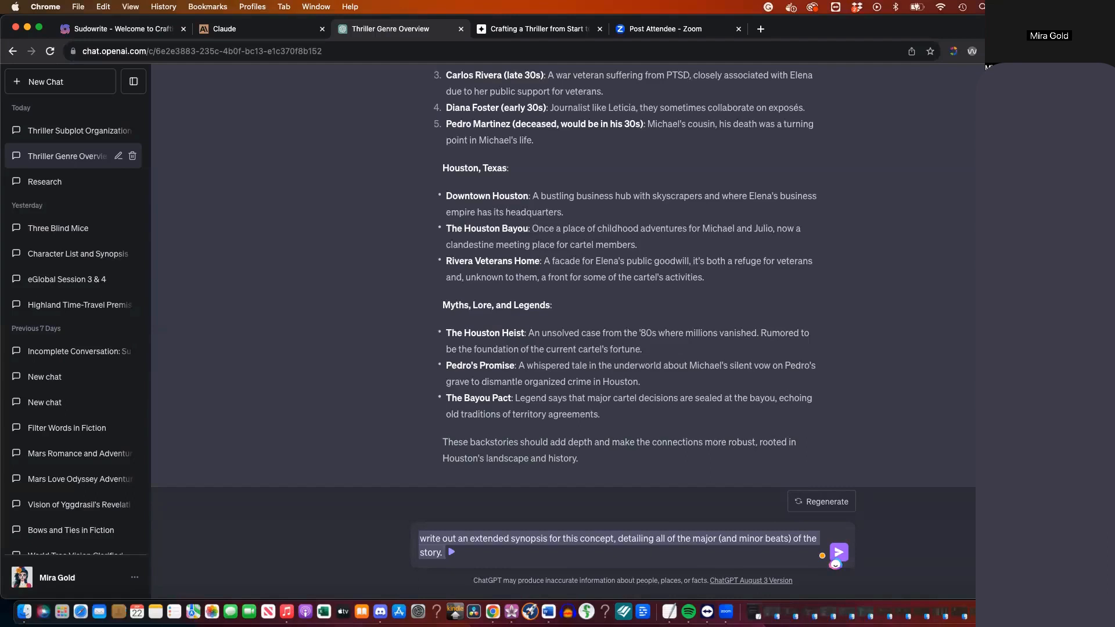
click(616, 550)
key(shift+Return)
key(shift+Return)
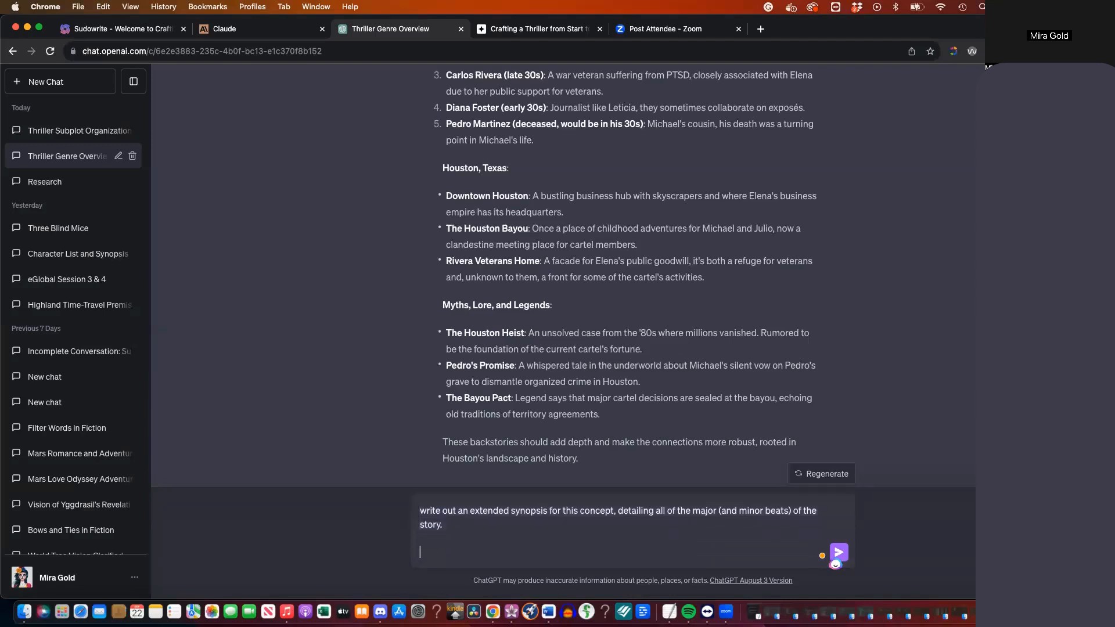
text(Follow this format:)
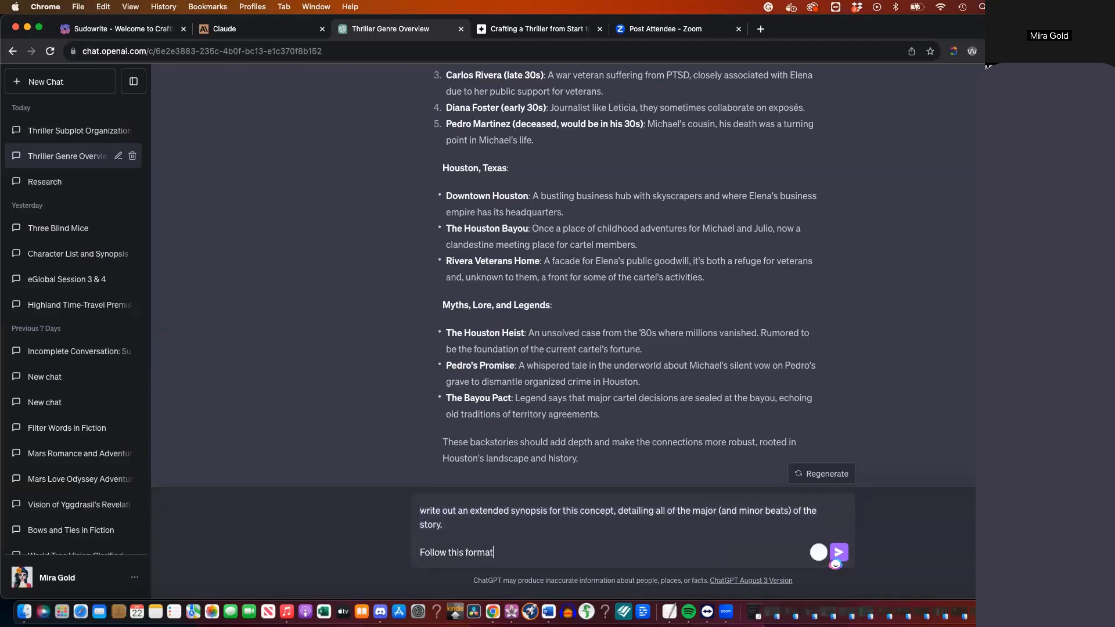
key(shift+Return)
key(shift+Return)
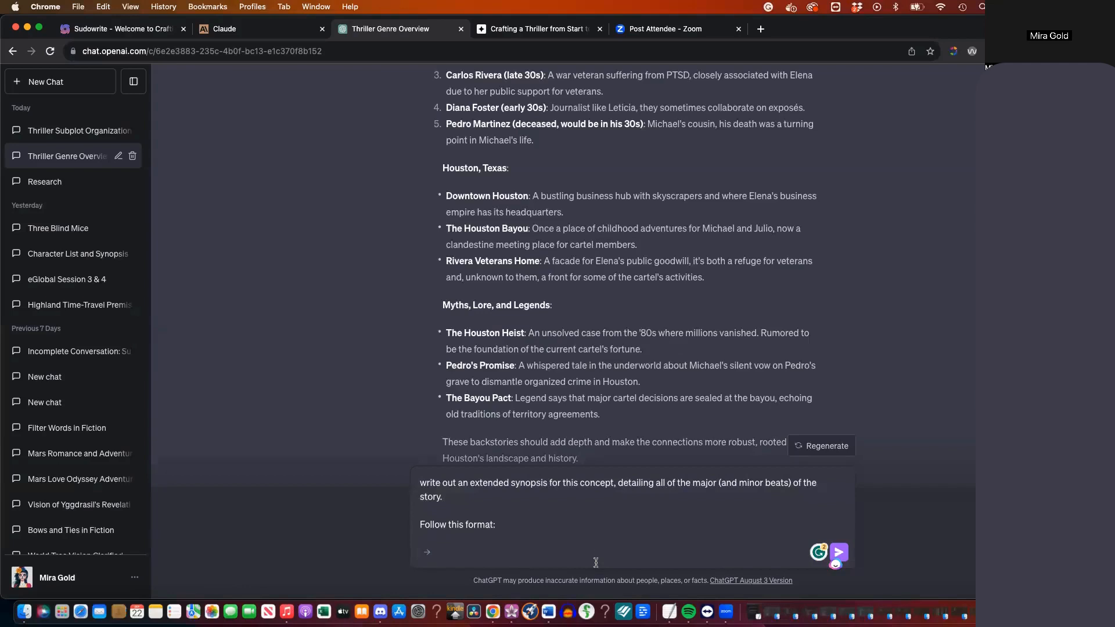
key(super+z)
Append "Use a mashup of Blake Snyder's beat sheet, Lester Dent's Mystery/thriller template, and" to the synopsis prompt, with "template" spelled correctly
click(472, 522)
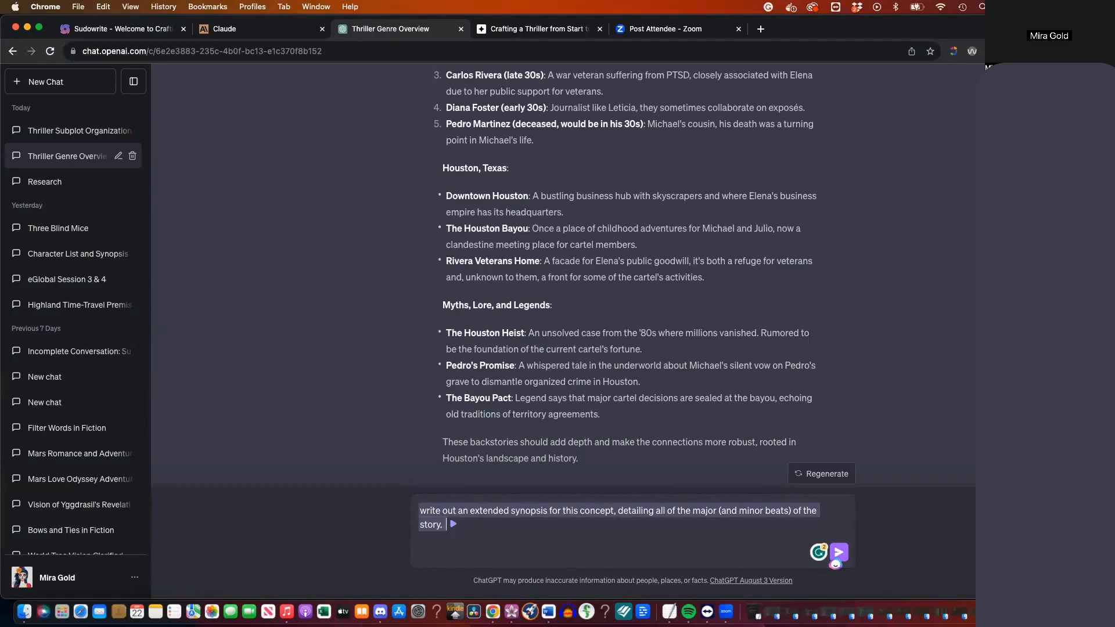
text(Use a)
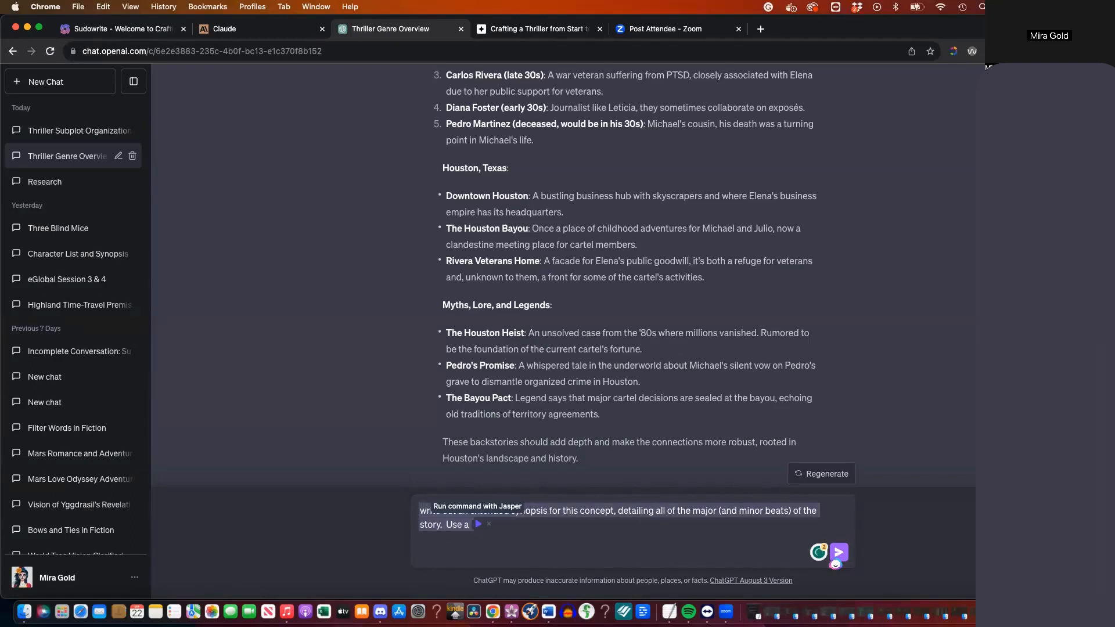
text( mashup of)
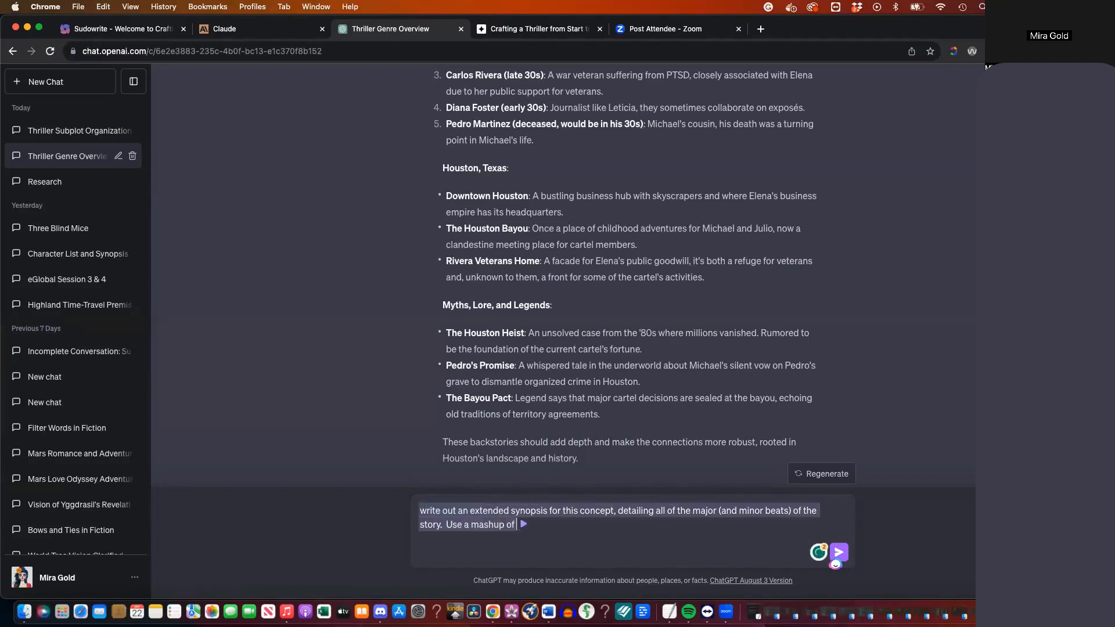
text( Blake Snyder's beat sheet, Lester Dent's Mystery/thriller templage, and)
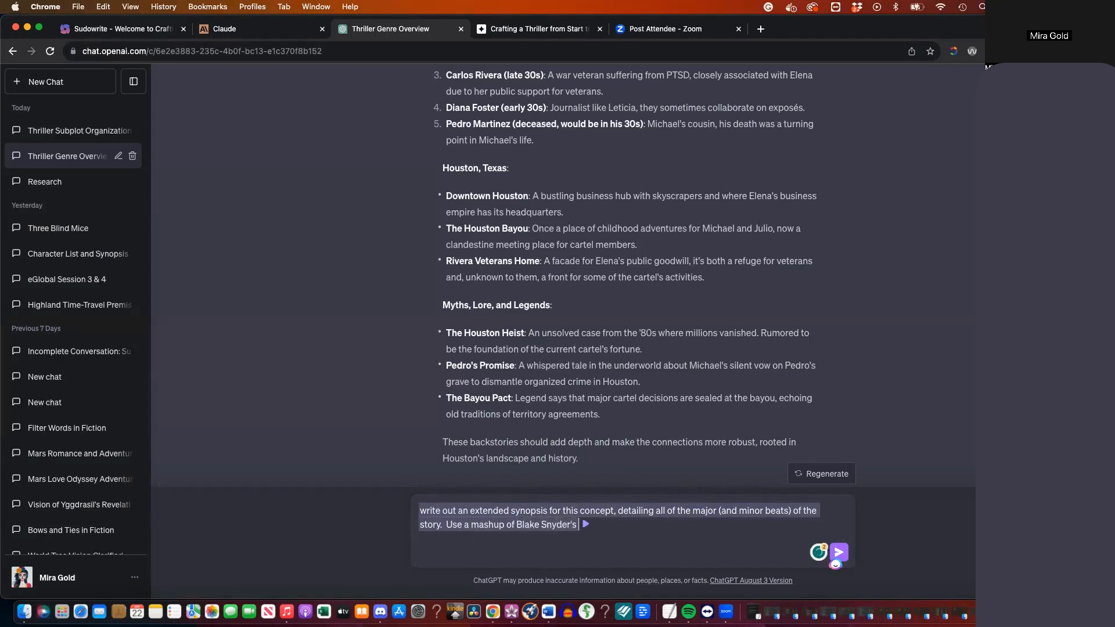
mouse_move(768, 524)
click(767, 444)
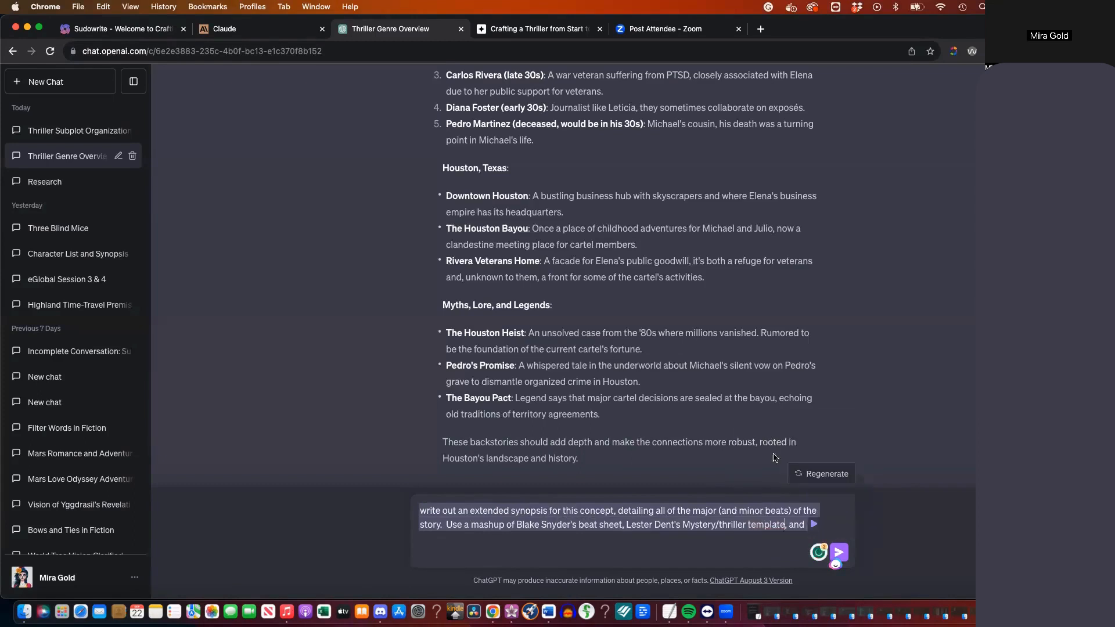
Finish the synopsis prompt with "pinpoint the major beats, the save the cat moment, and red herrings." and send it
text(pinto)
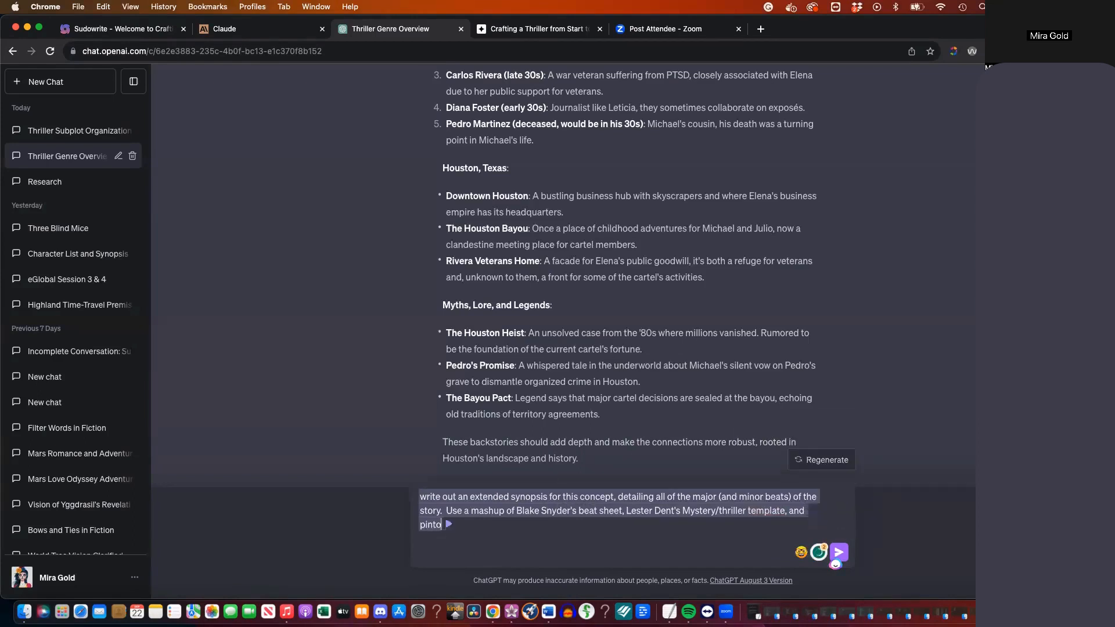
text(int the majo)
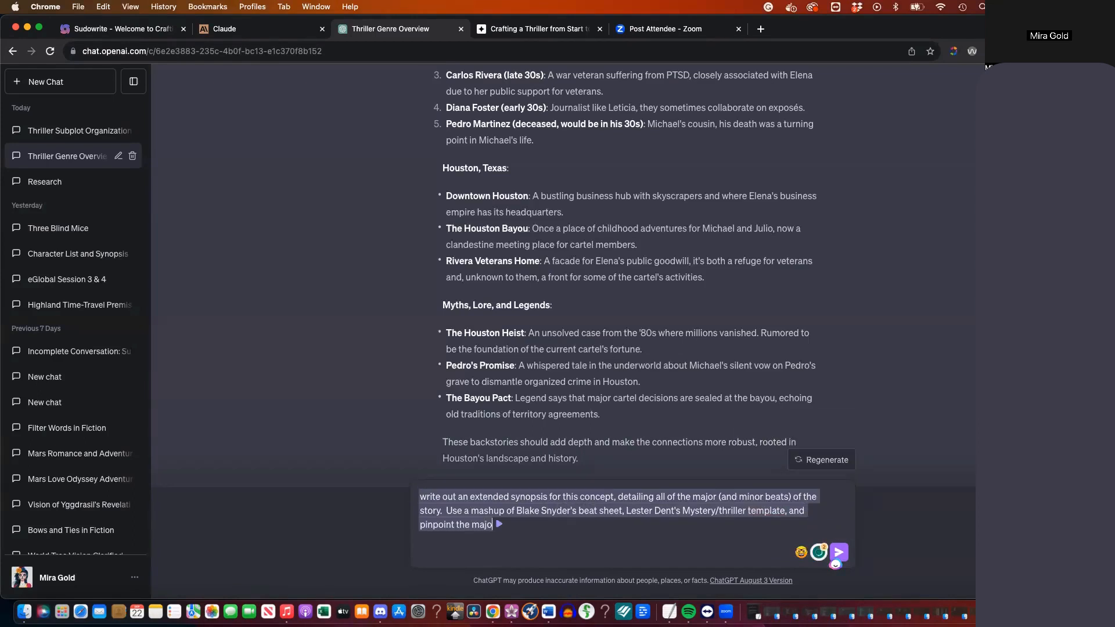
text(r beats, the save the c)
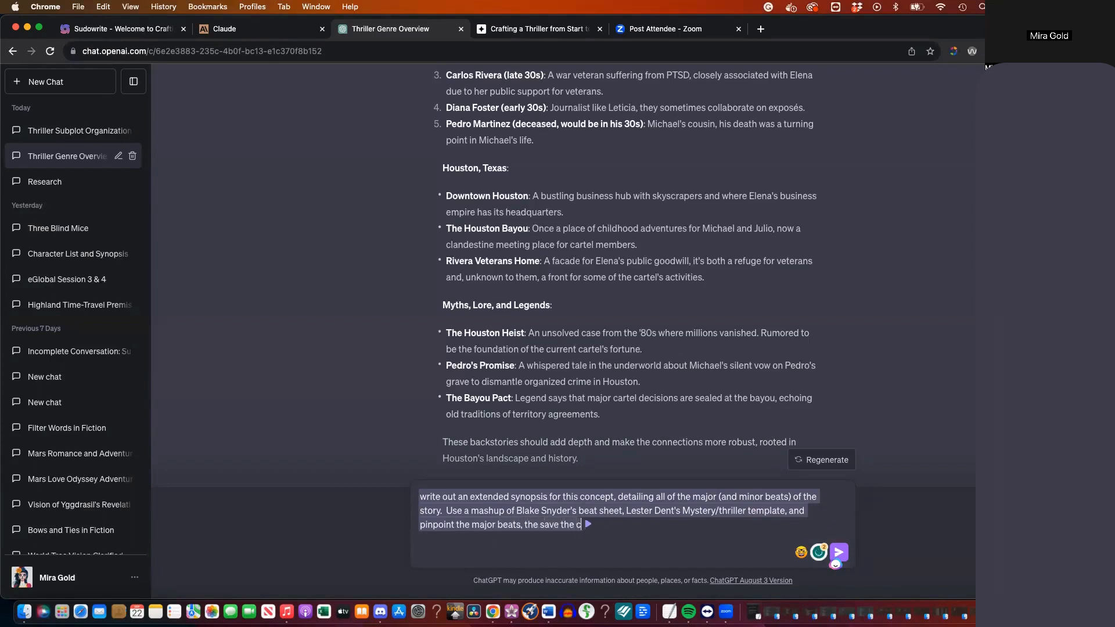
text(at moment, and re)
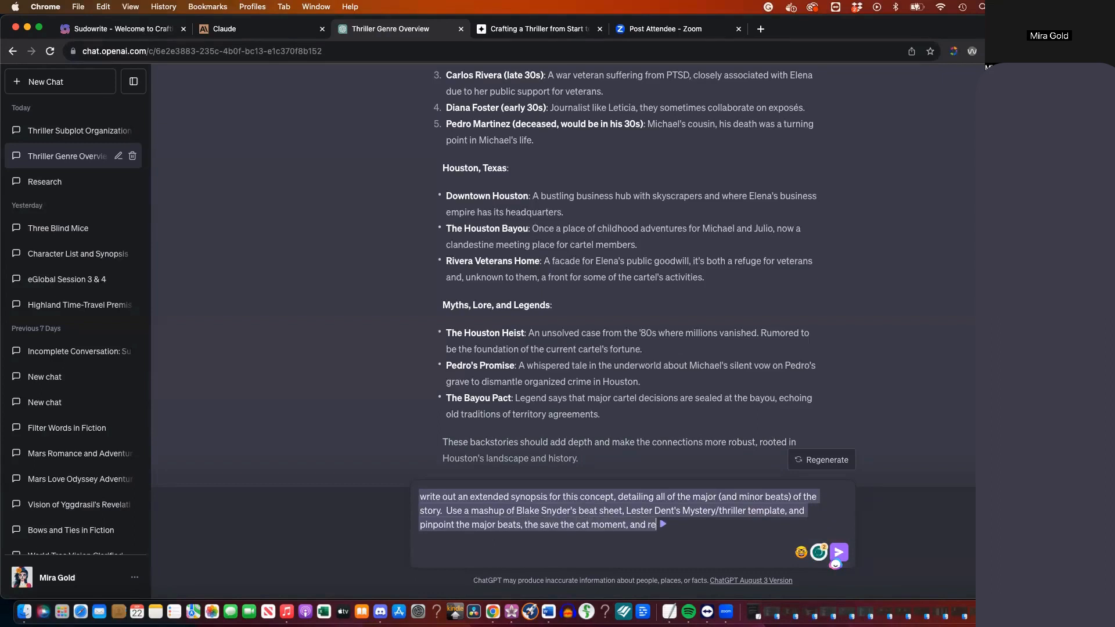
text(d herrings.)
key(Return)
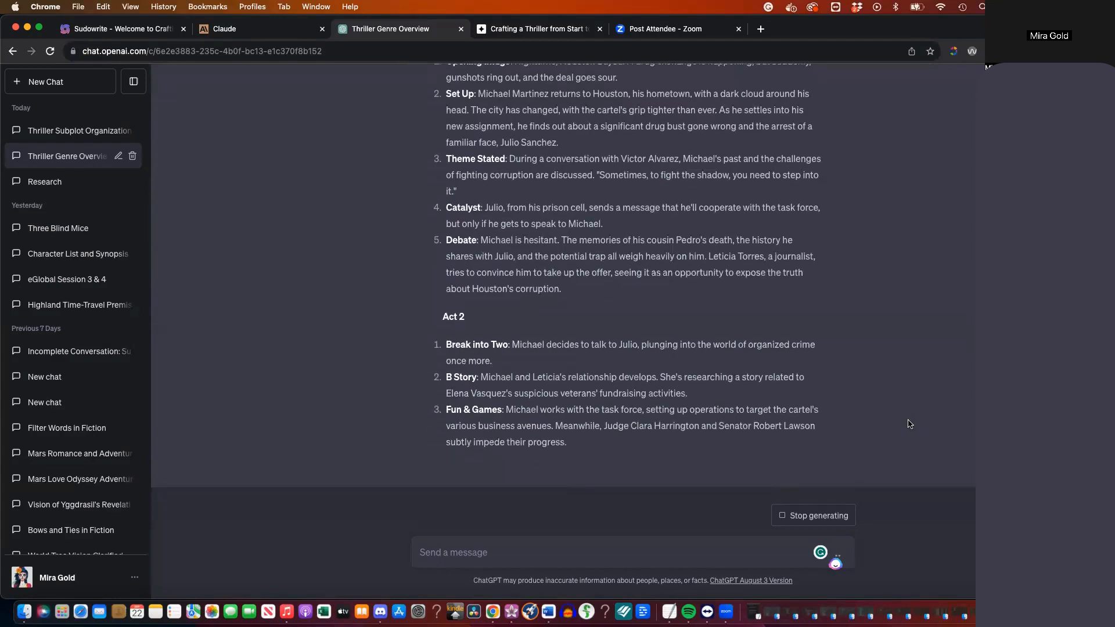
Send the follow-up request "Please provide the A, B, C, D, and other storylines.", with "storylines" corrected to one word
click(672, 546)
text(Please provide the A, B, C, D, and other story lines.)
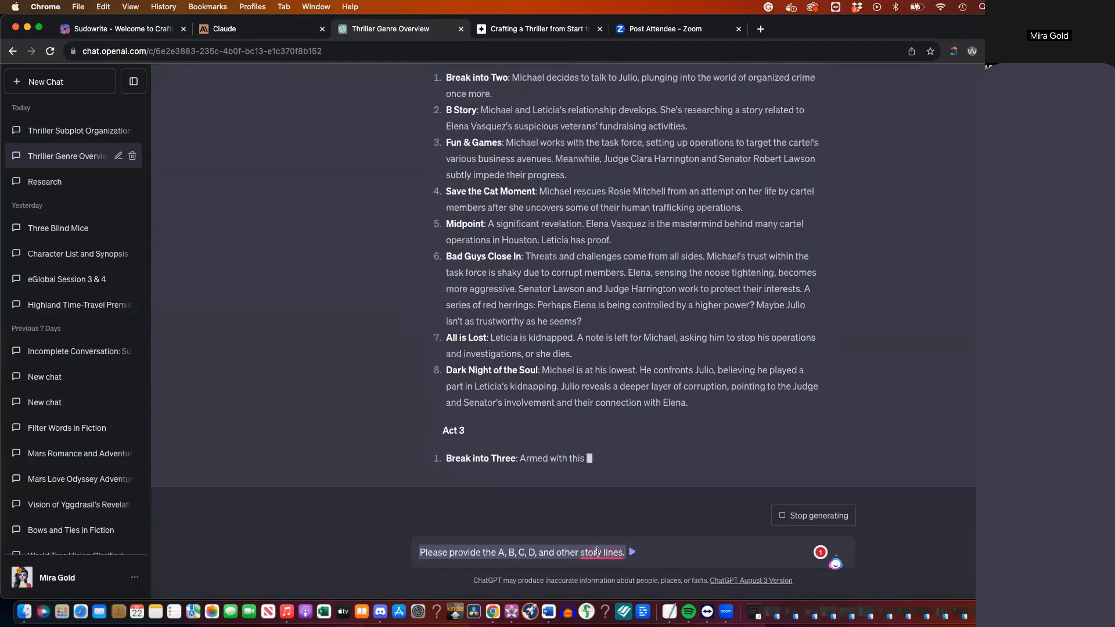
mouse_move(598, 551)
click(668, 490)
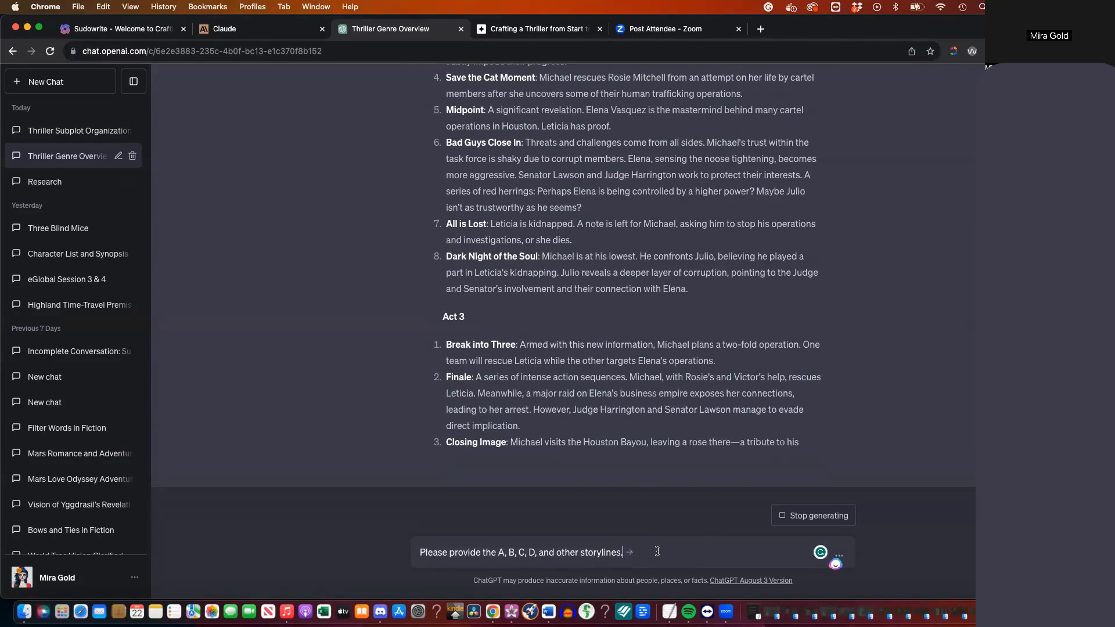
click(838, 553)
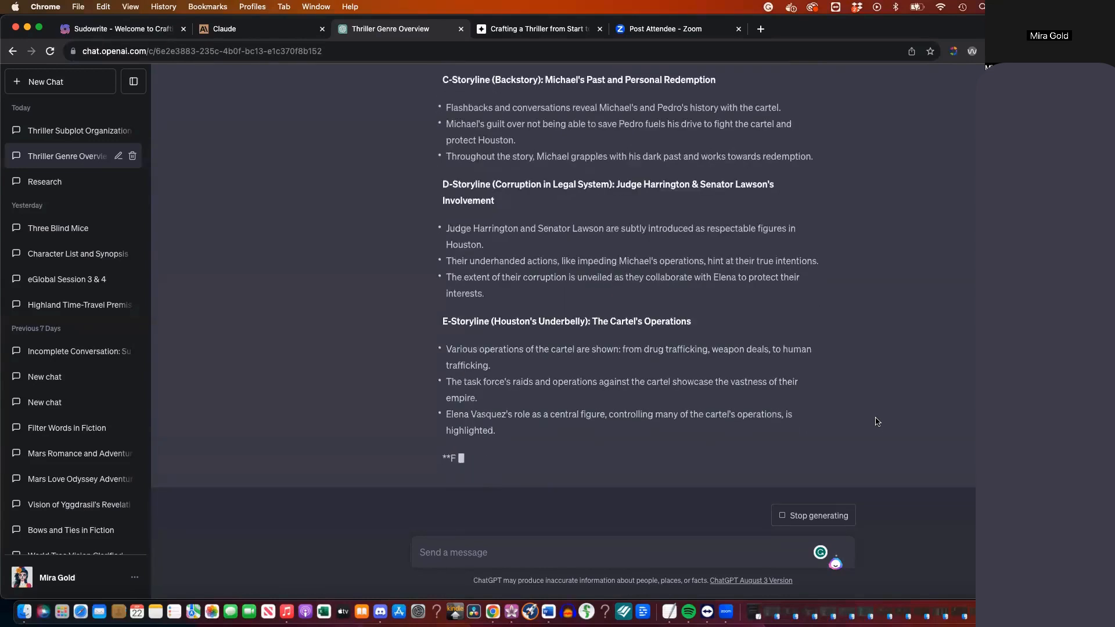
Read through the storyline breakdown from the A-Storyline main plot through the F-Storyline on journalistic endeavors
scroll(847, 412, up, 3)
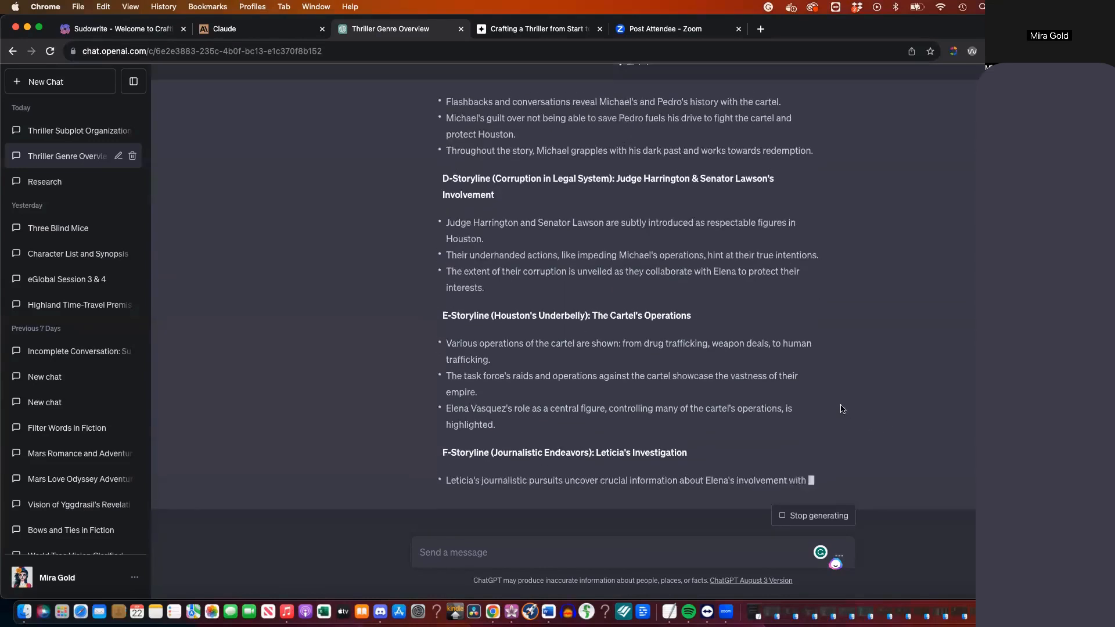
scroll(841, 407, up, 8)
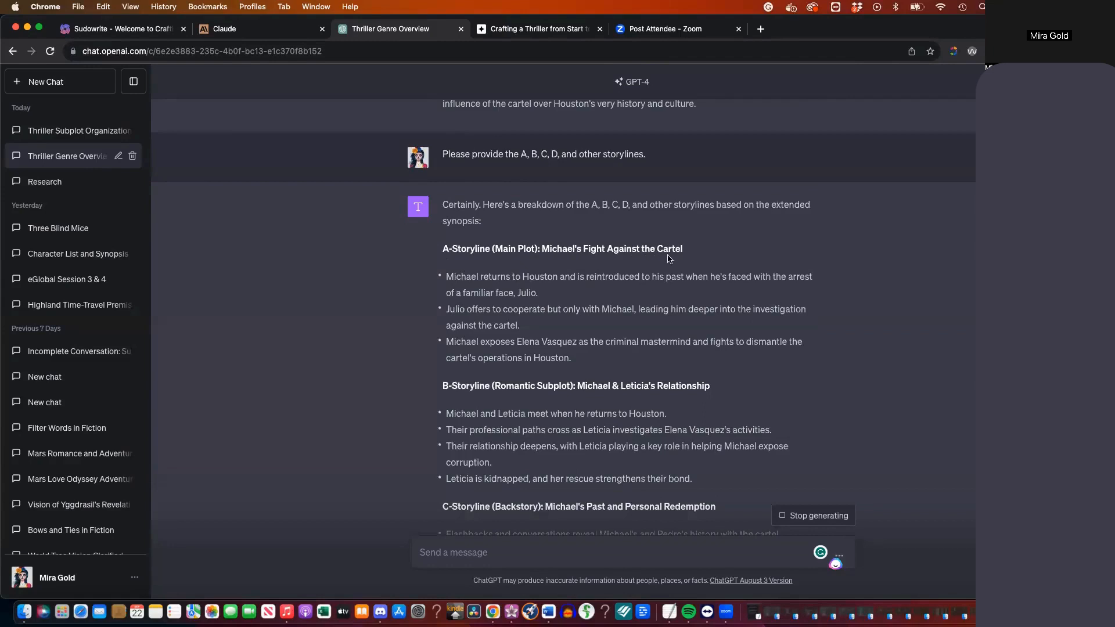
scroll(622, 293, down, 2)
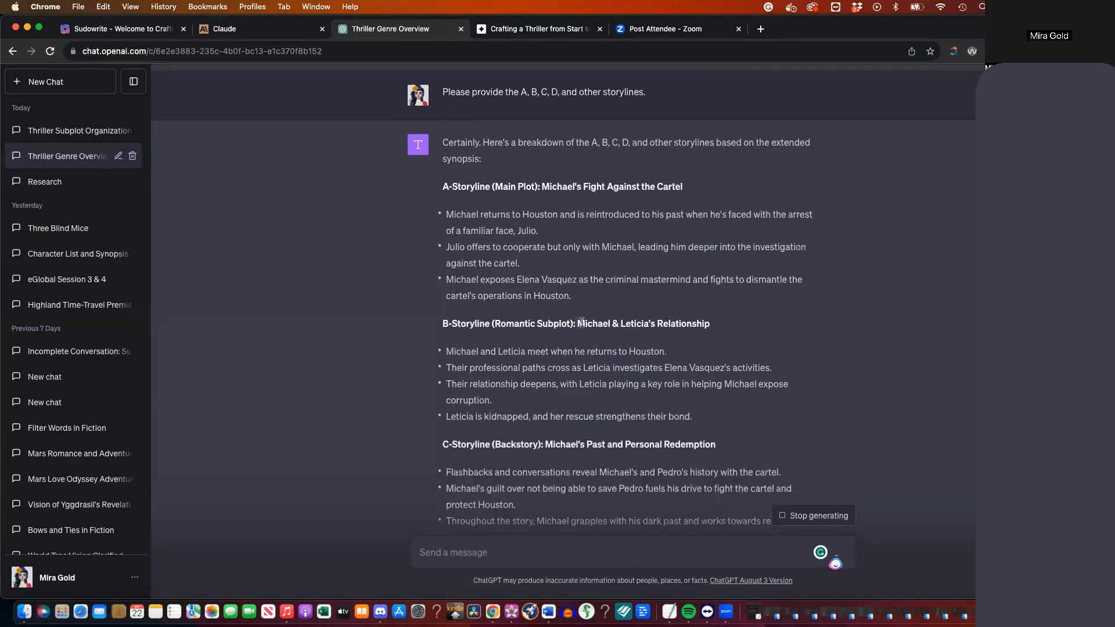
drag(581, 322, 698, 320)
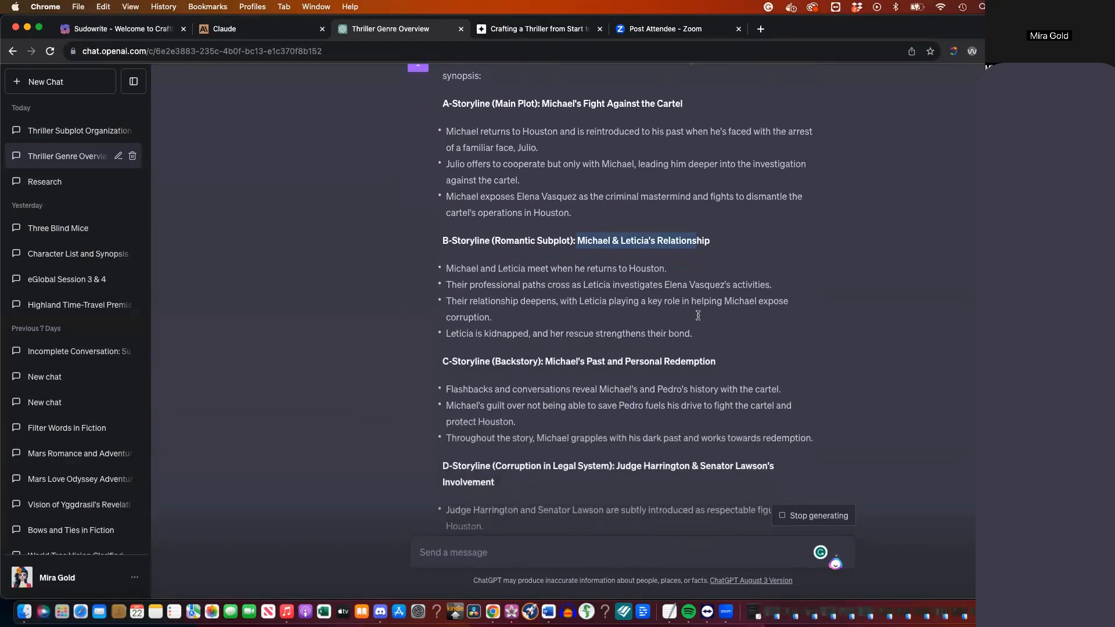
drag(545, 359, 645, 358)
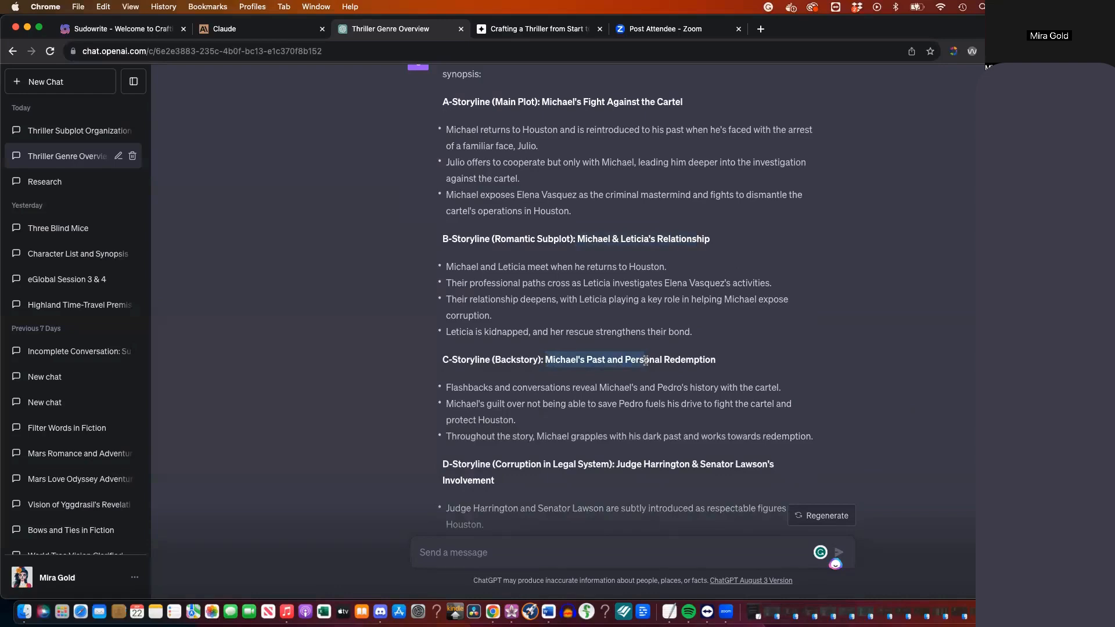
scroll(646, 361, down, 3)
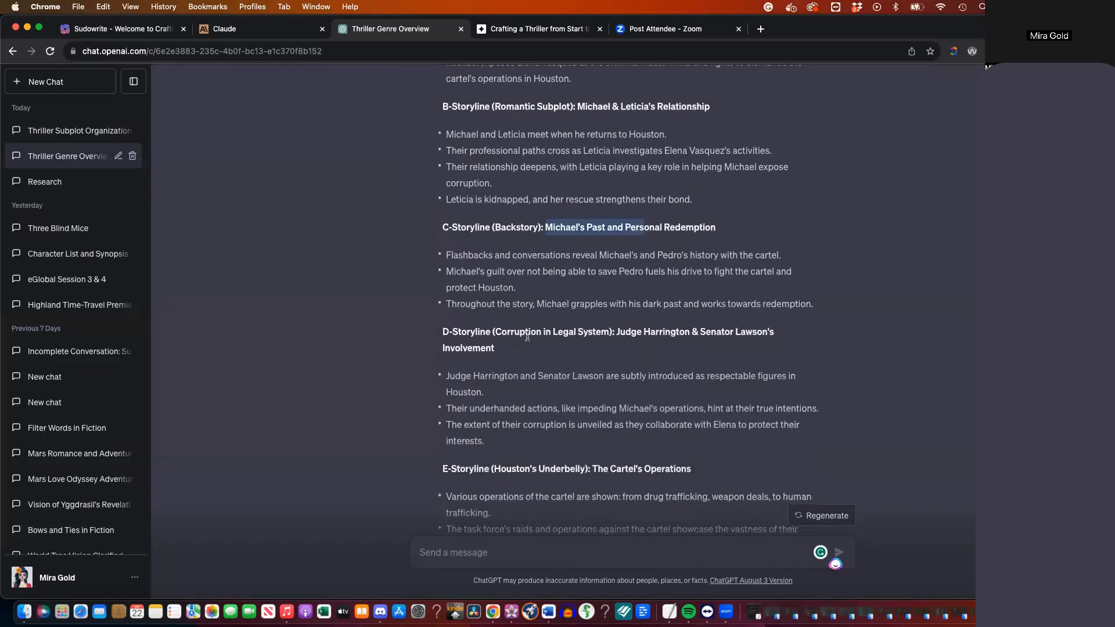
click(521, 333)
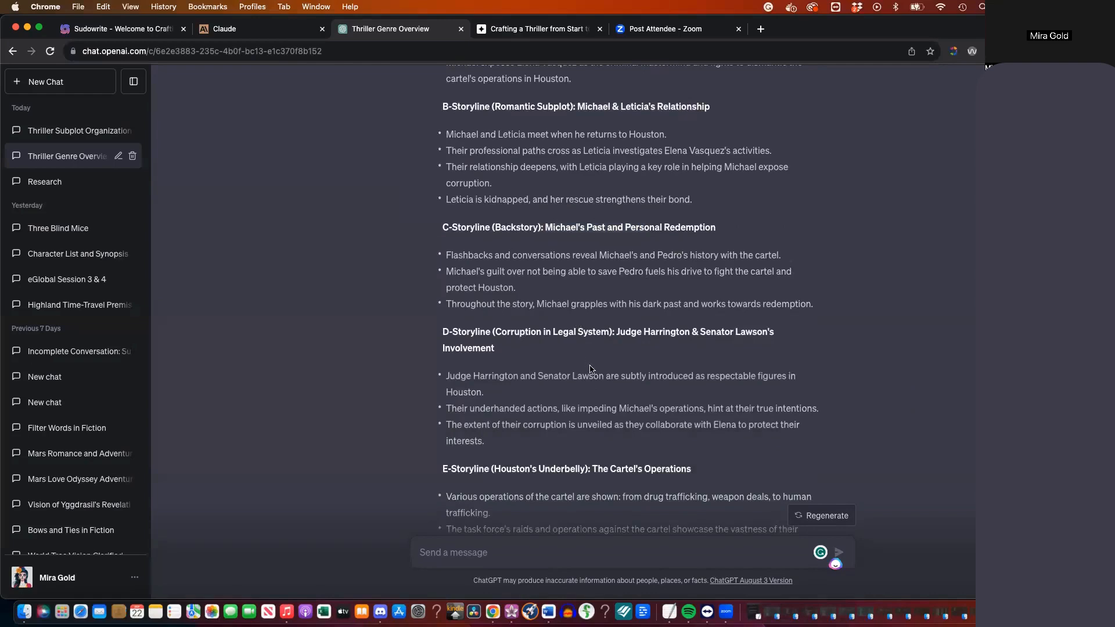
scroll(590, 369, down, 2)
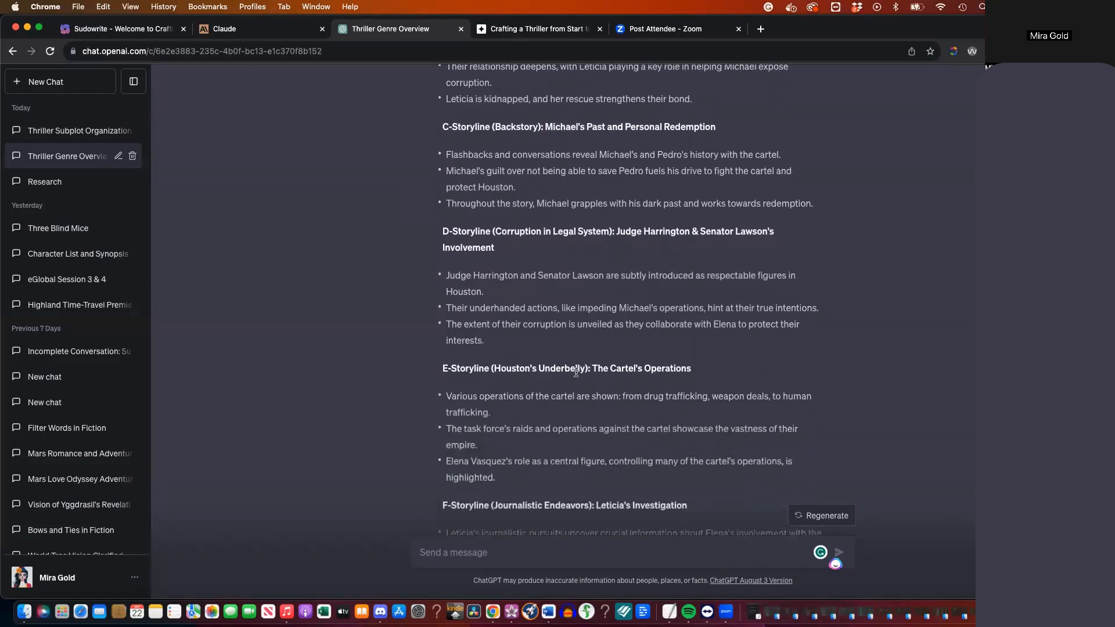
scroll(600, 375, down, 3)
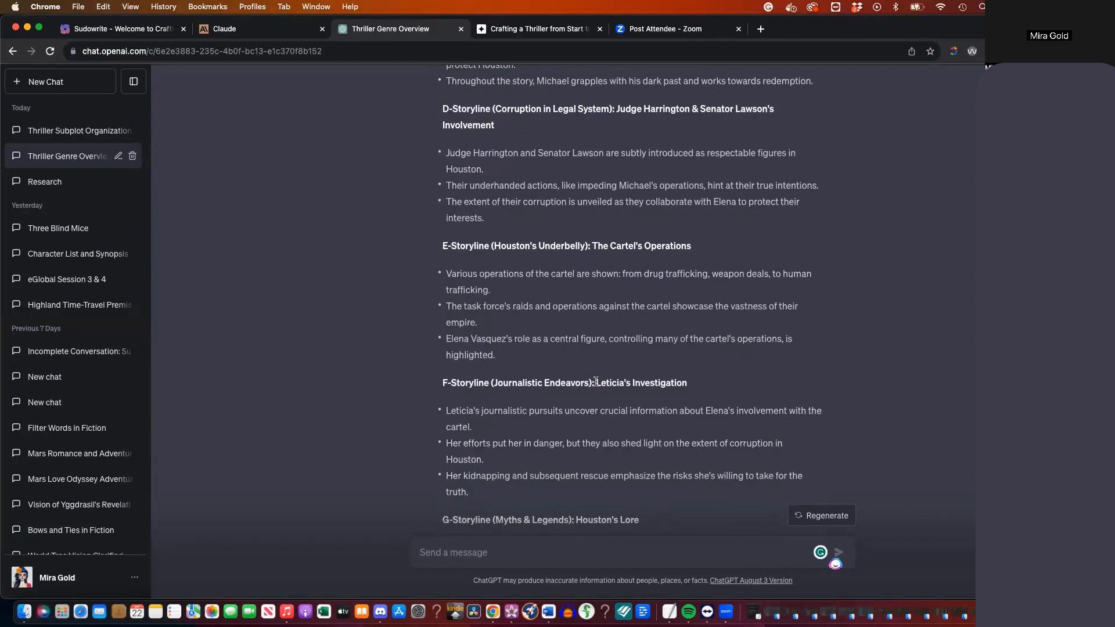
Send the request "Give me more about the antag's story line." and read through the storylines and the antagonist breakdown, from introduction to personal motivations
scroll(596, 382, down, 1)
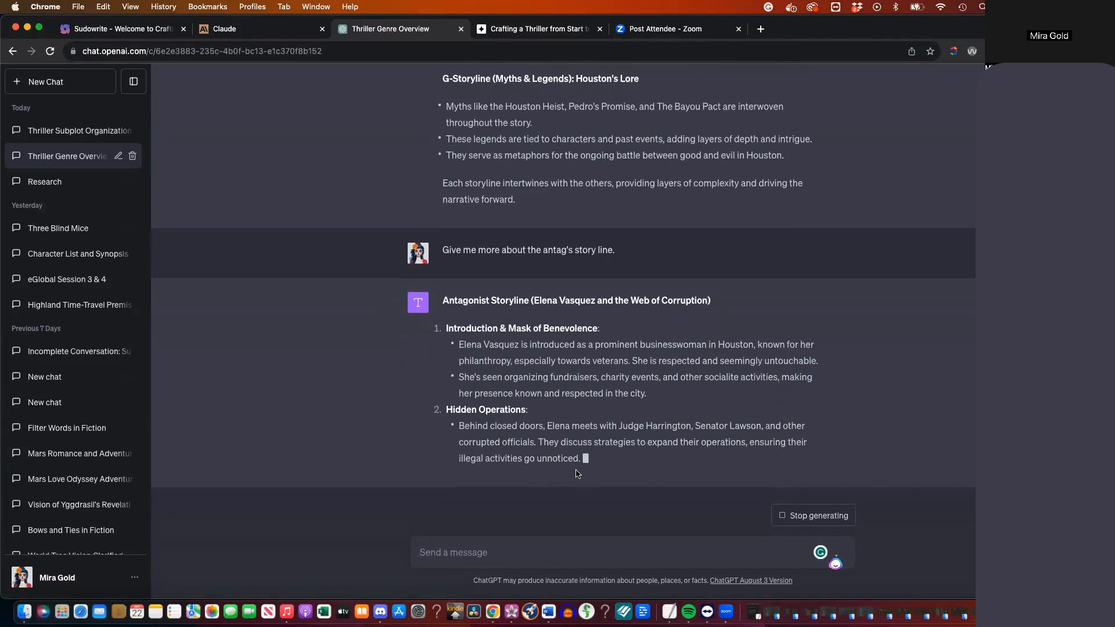
scroll(578, 464, up, 5)
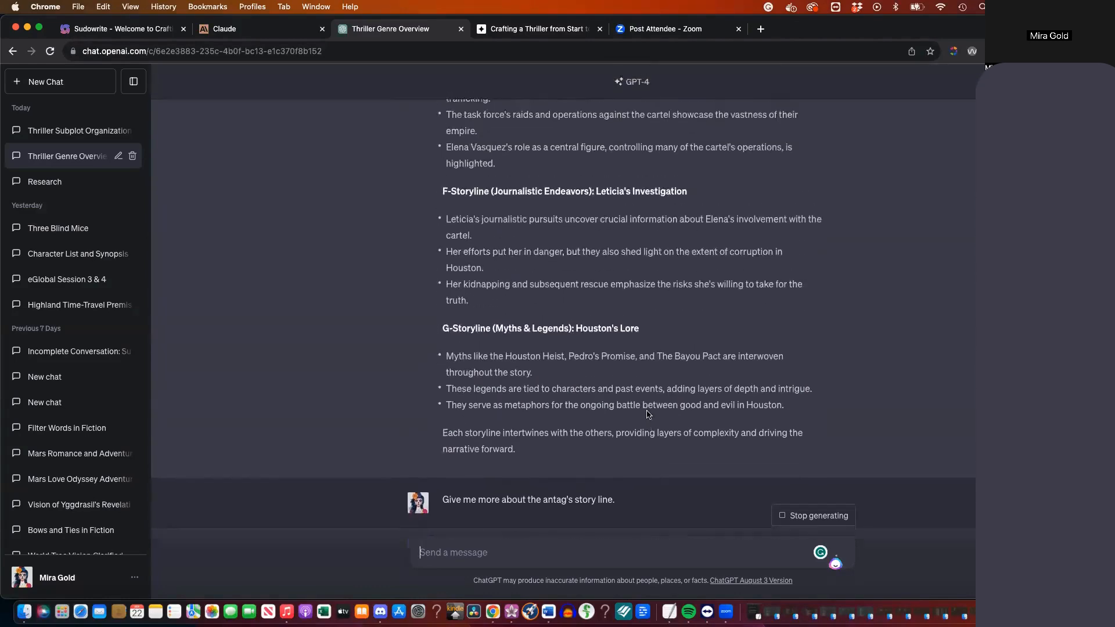
scroll(648, 414, up, 10)
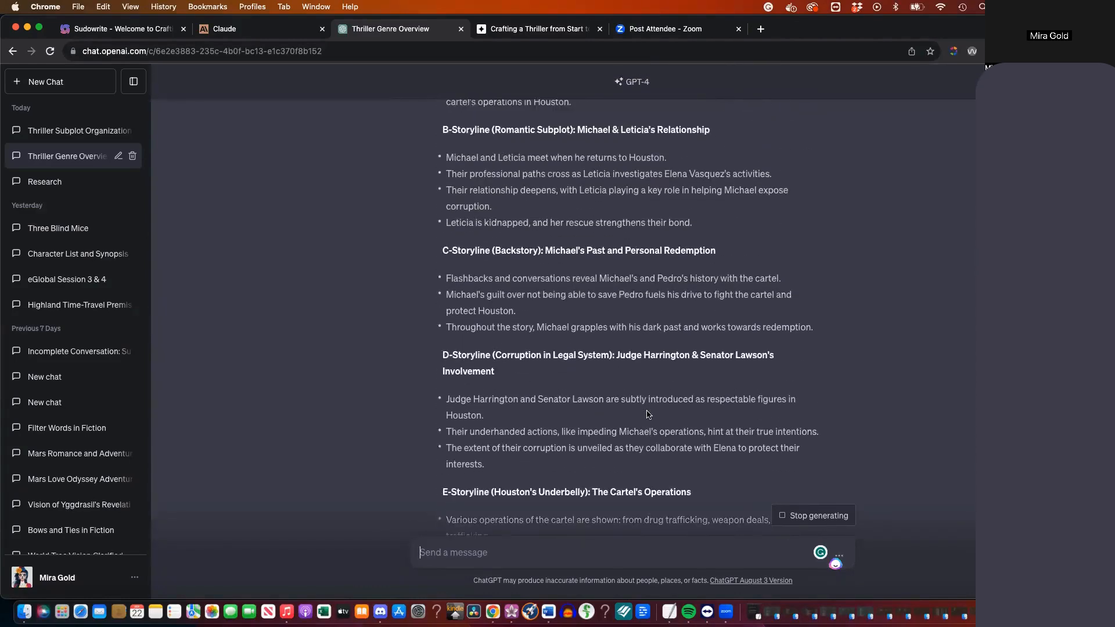
scroll(649, 414, up, 6)
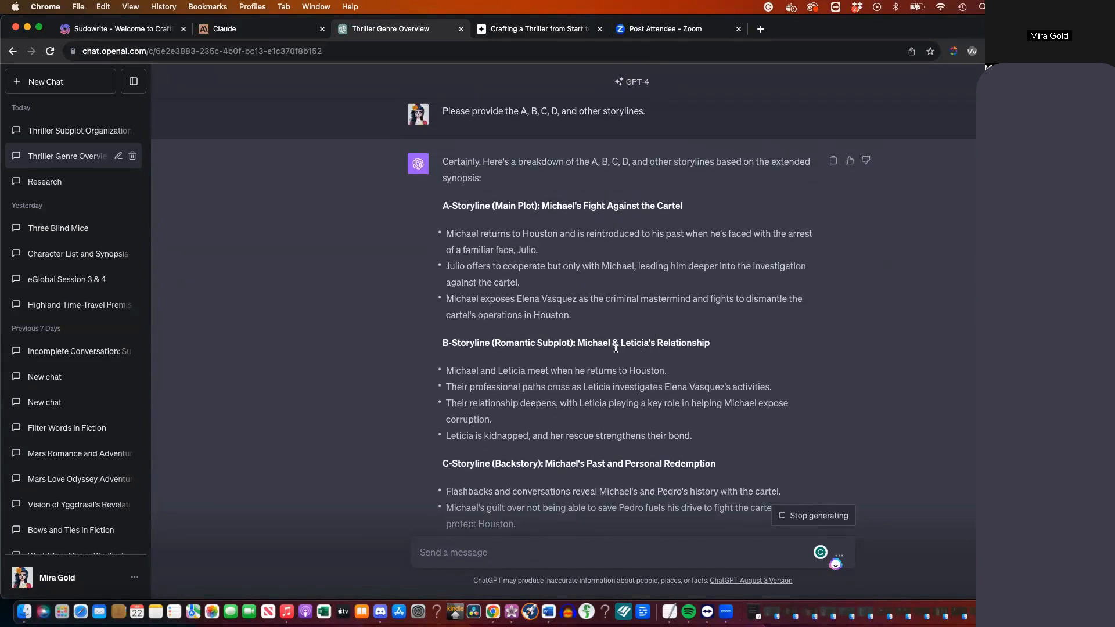
scroll(627, 350, down, 20)
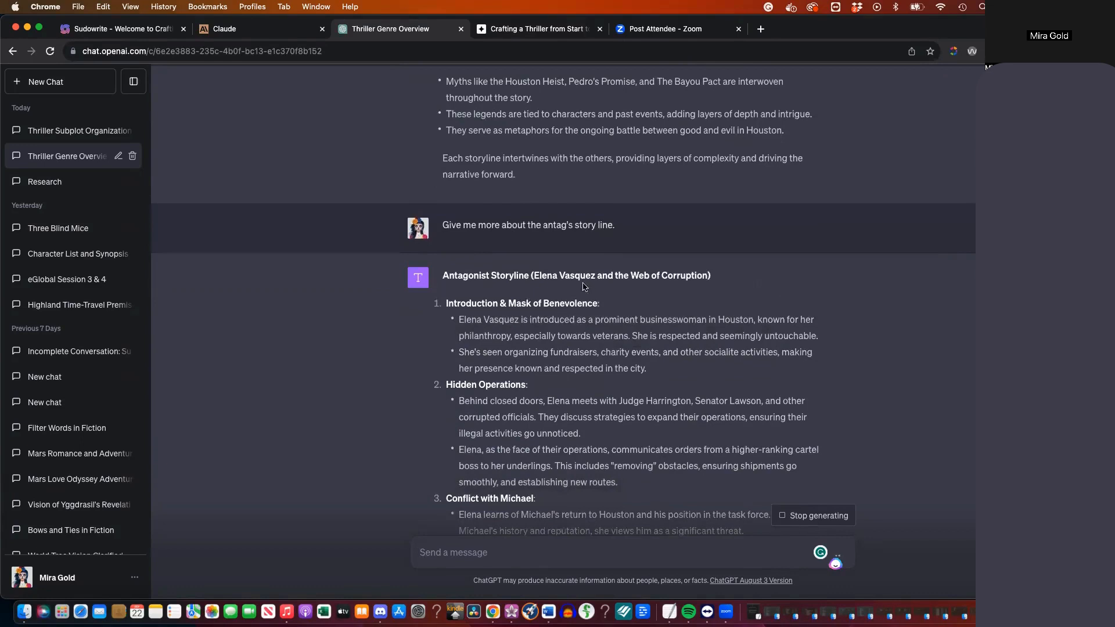
drag(556, 277, 535, 273)
scroll(537, 274, down, 2)
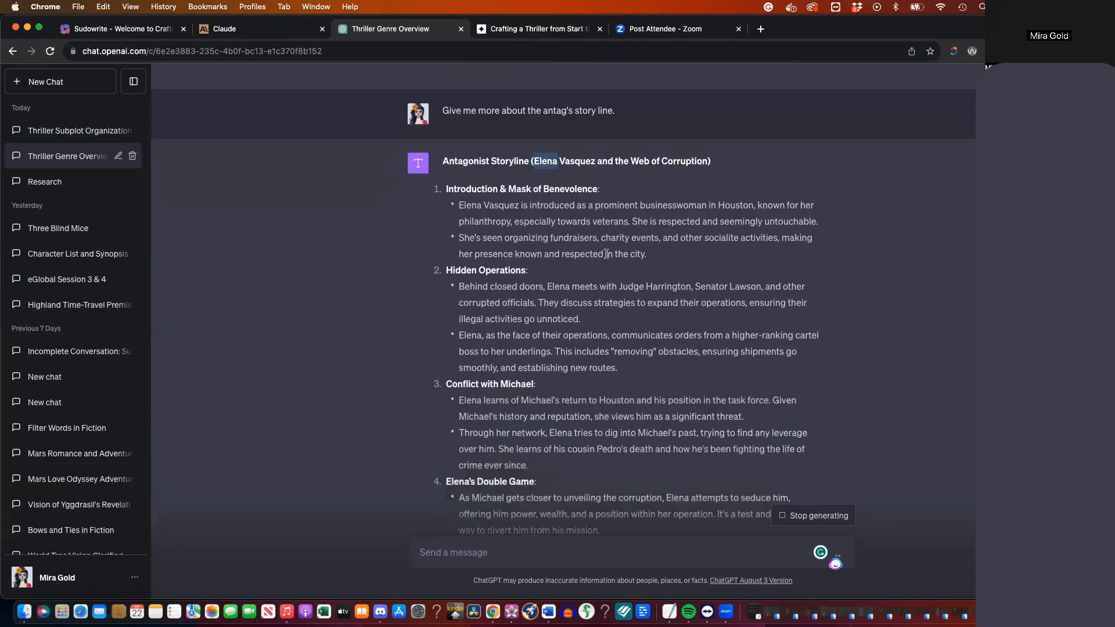
drag(810, 219, 771, 219)
scroll(772, 221, down, 5)
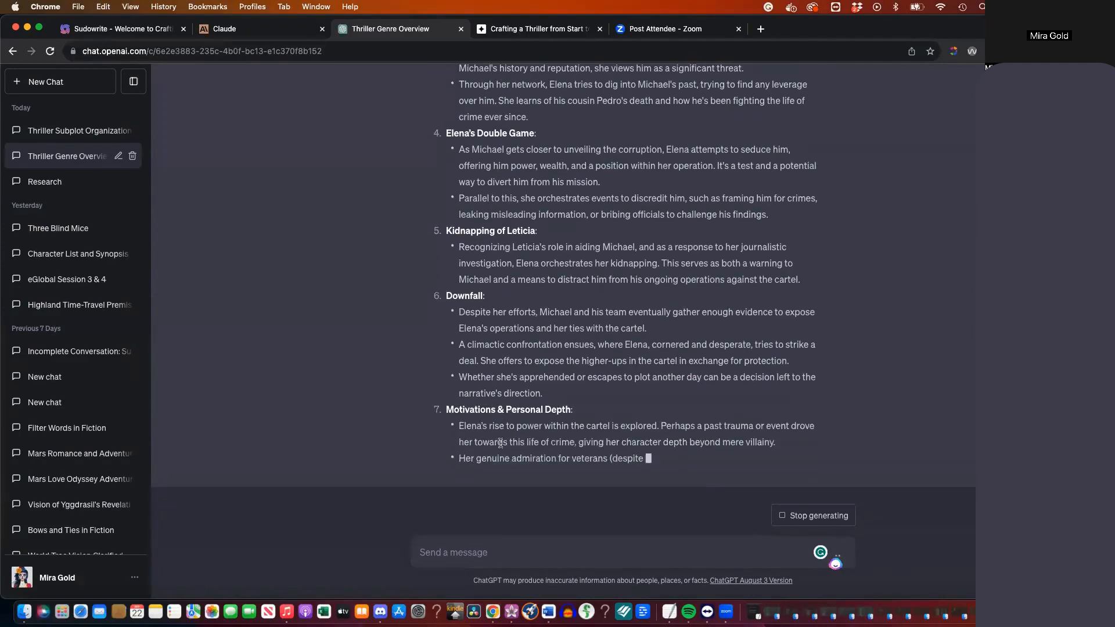
Send a follow-up request for a synopsis for AI that condenses the Houston thriller
text(Give me)
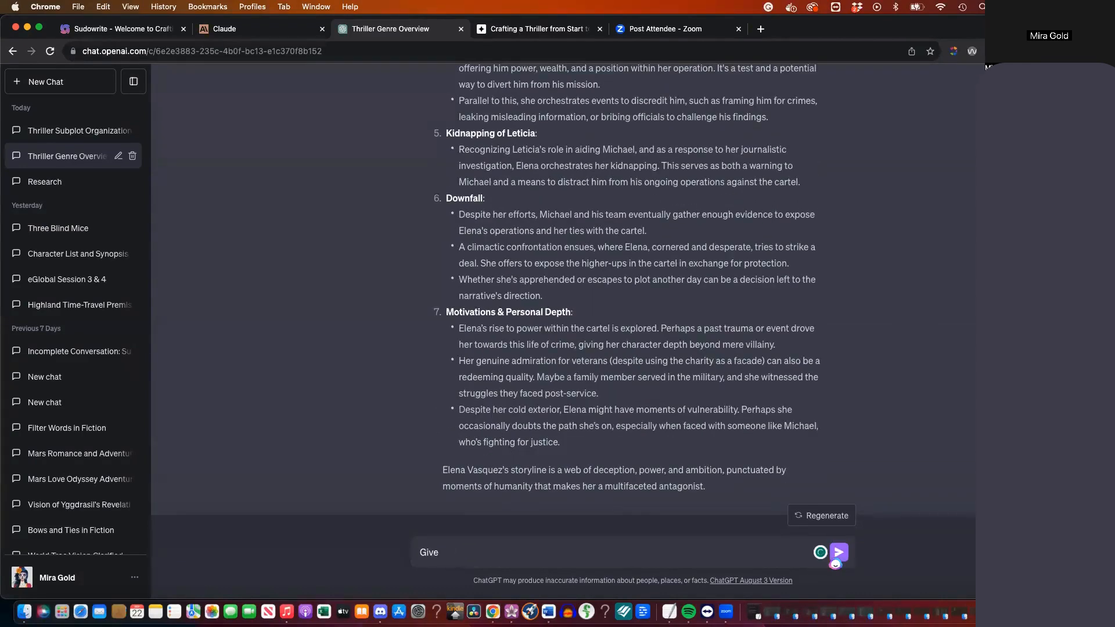
key(BackSpace)
text(wri)
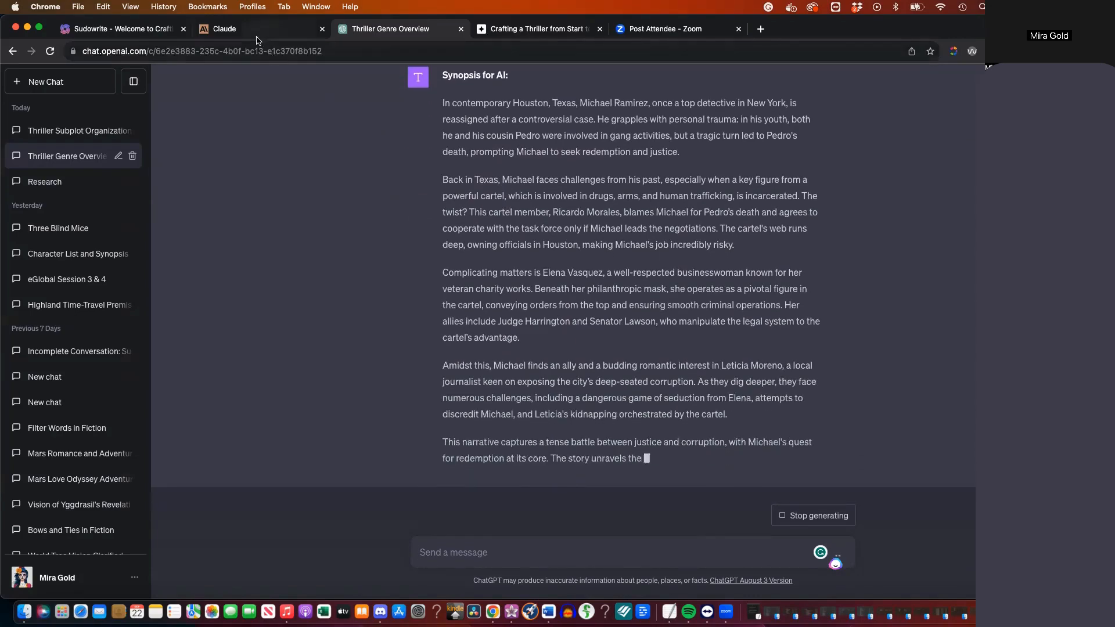
Switch to Sudowrite's Story Engine and look over its sections from Braindump and Synopsis through Outline, Beats and Prose
click(99, 31)
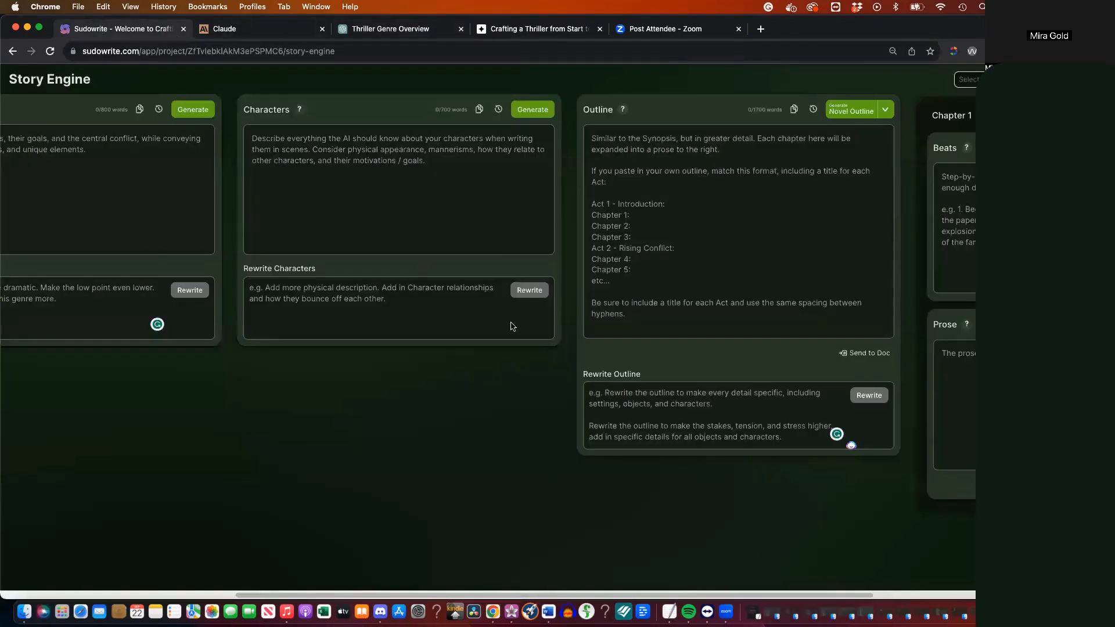
scroll(730, 324, right, 5)
scroll(729, 323, left, 4)
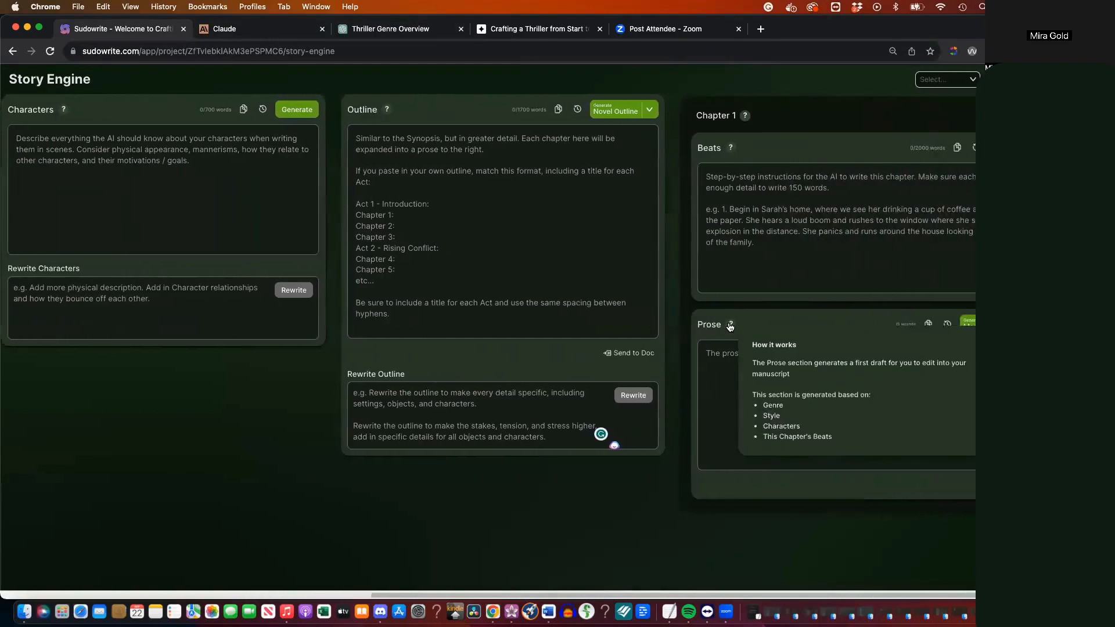
scroll(729, 323, left, 8)
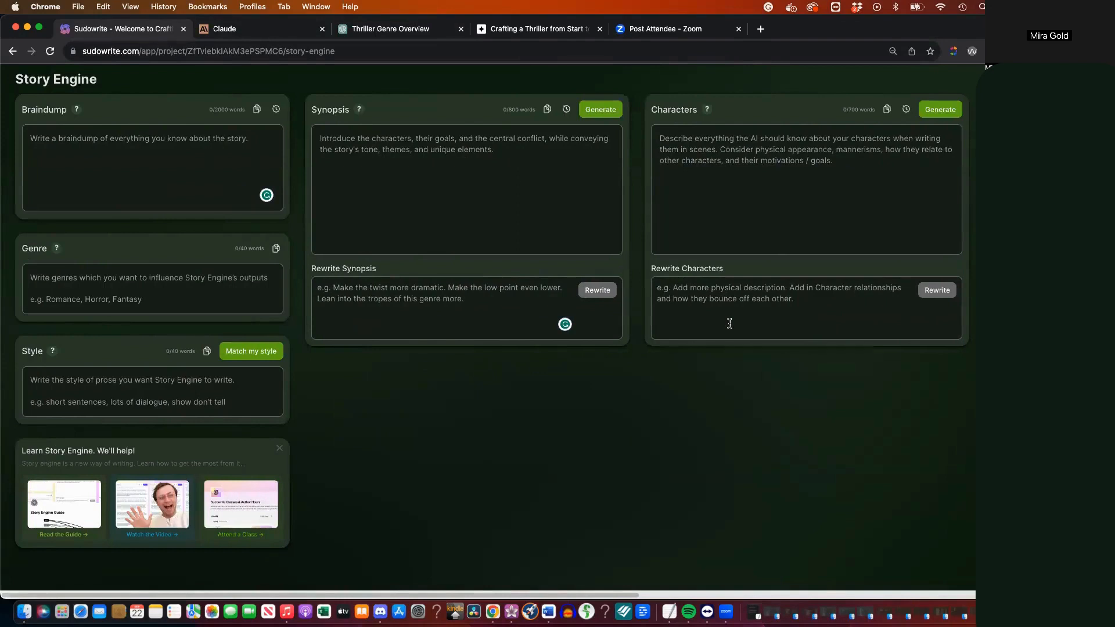
scroll(729, 324, right, 5)
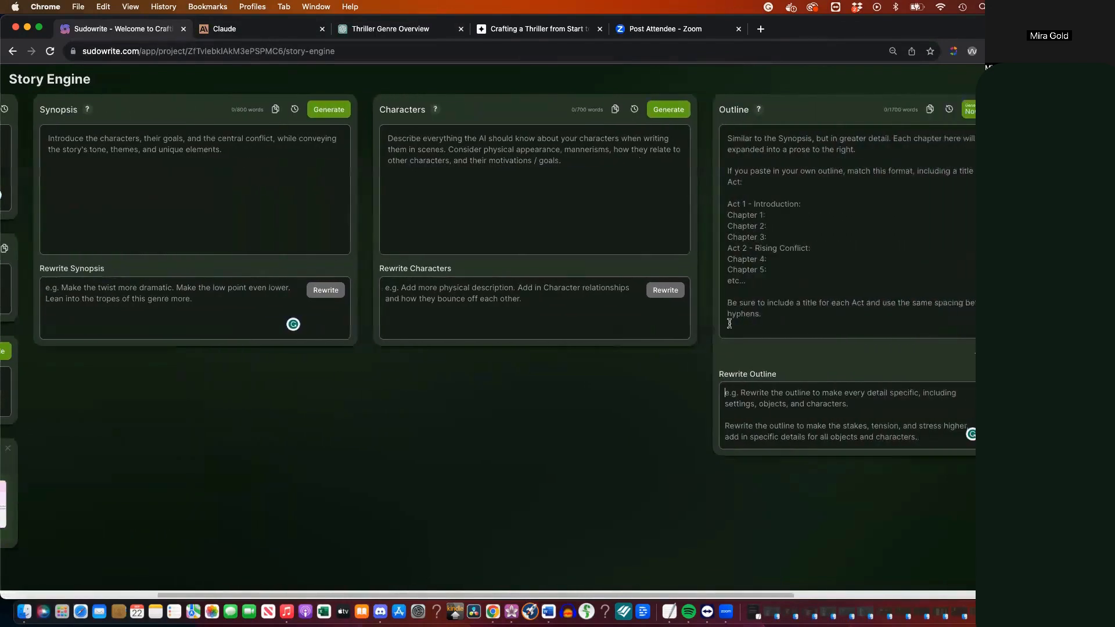
scroll(730, 323, right, 2)
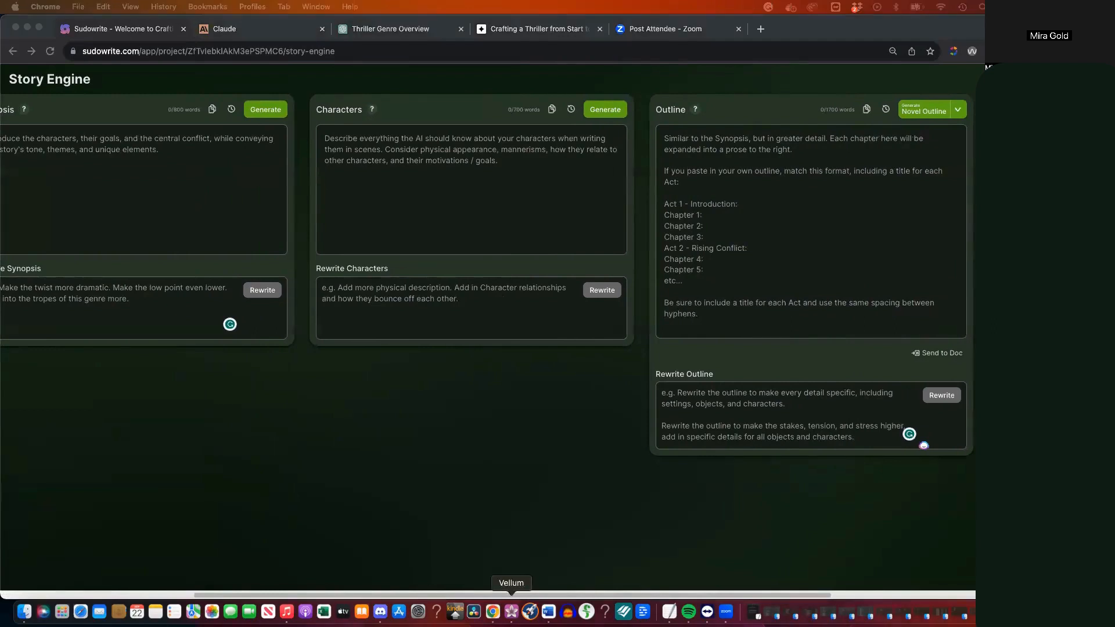
Open Thrillers in the Digital Age Templates.vellum in Vellum, reposition its window, and return to the start of the chapter list
right_click(511, 611)
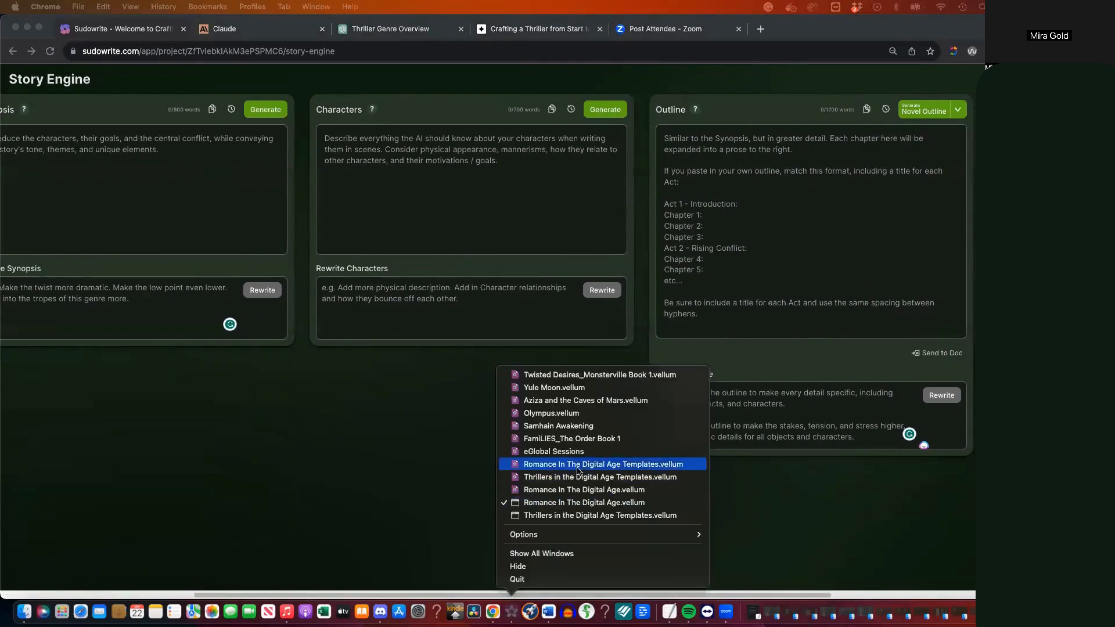
click(579, 477)
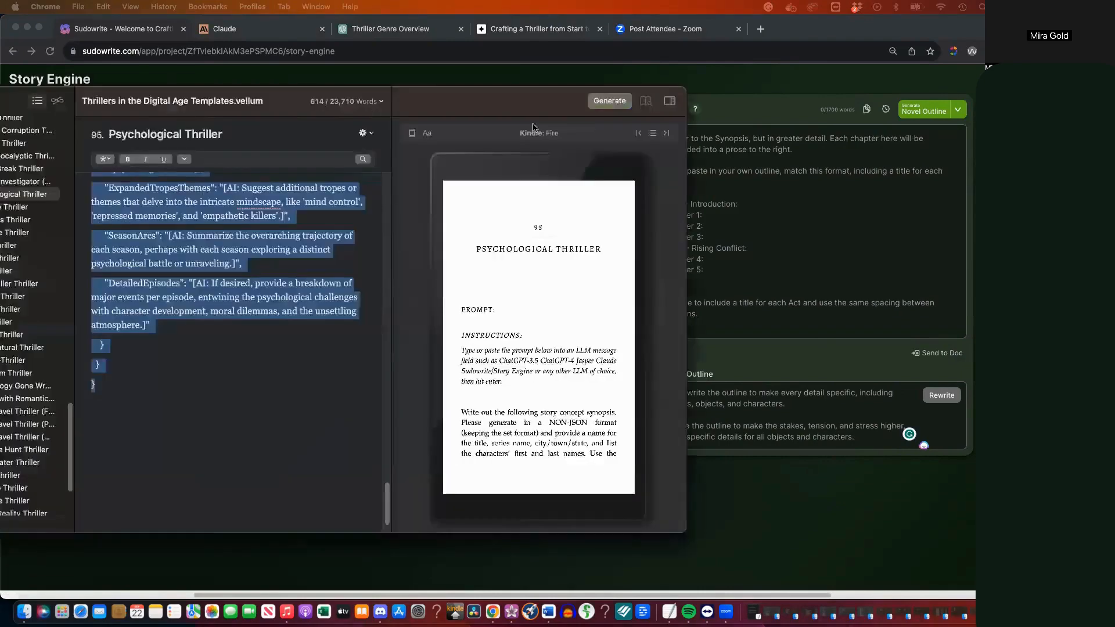
drag(255, 98, 673, 105)
scroll(435, 250, up, 8)
scroll(435, 251, up, 20)
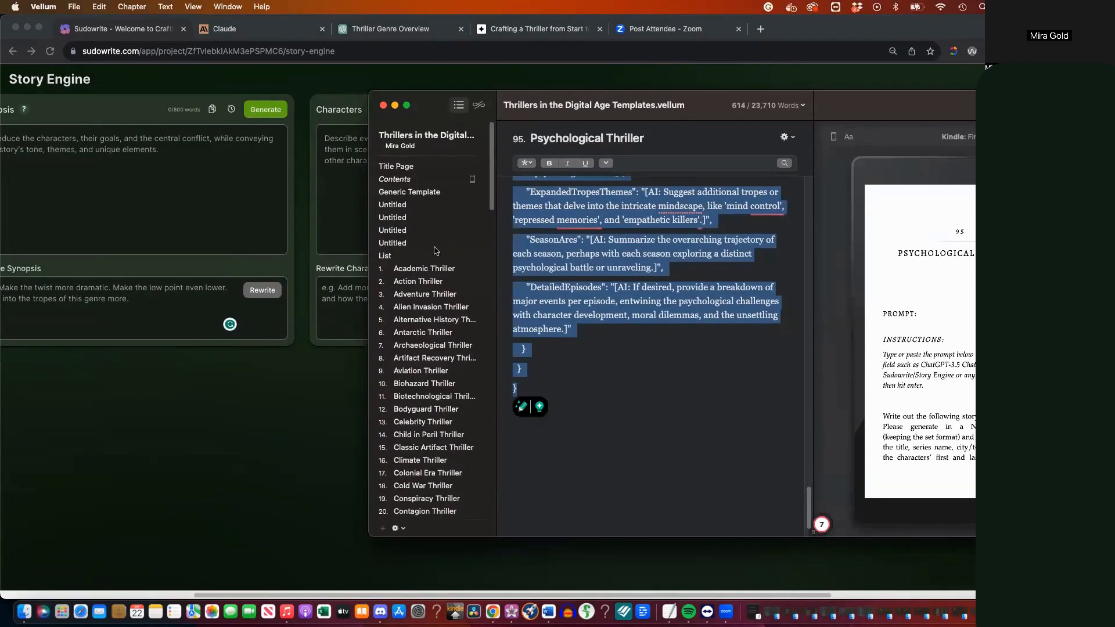
Browse the thriller templates, viewing the Alien Invasion Thriller and Techno-Thriller chapters
click(433, 308)
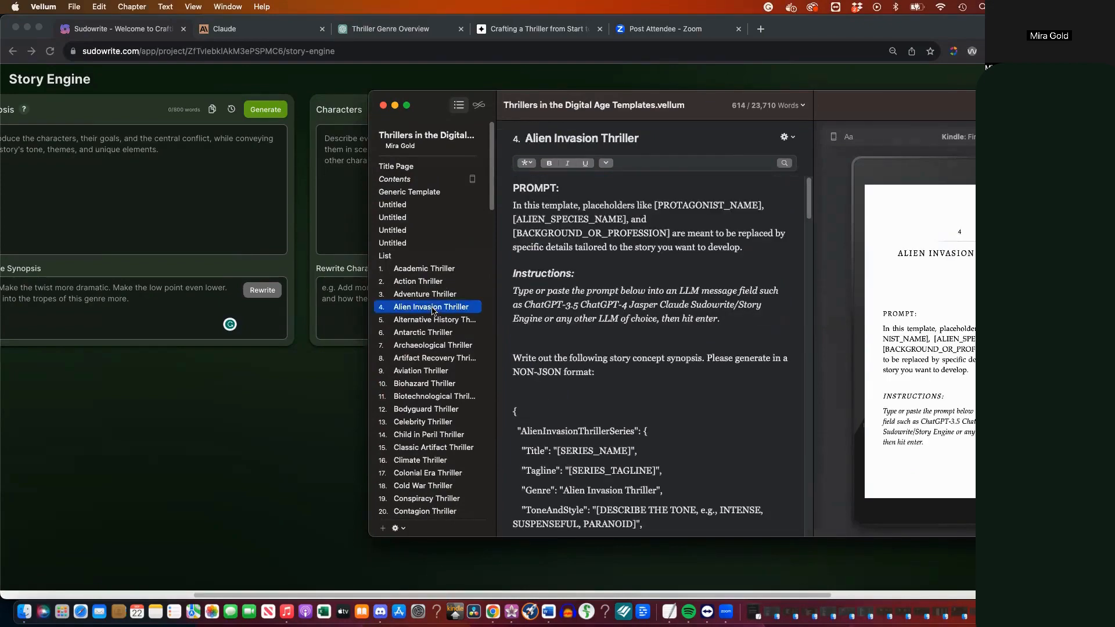
scroll(434, 310, down, 10)
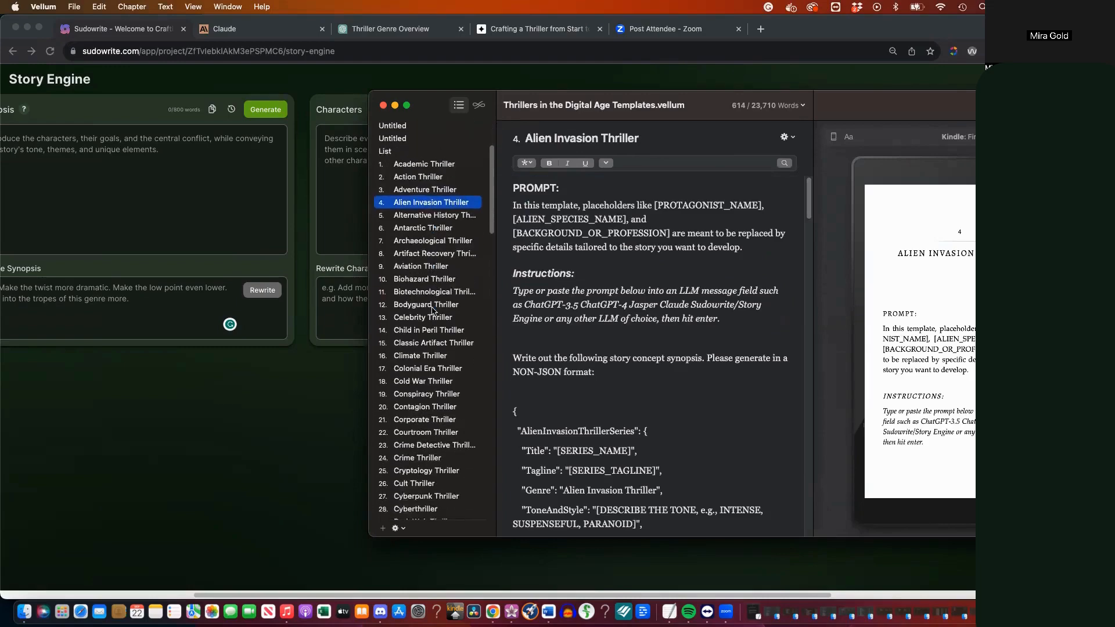
scroll(432, 312, down, 20)
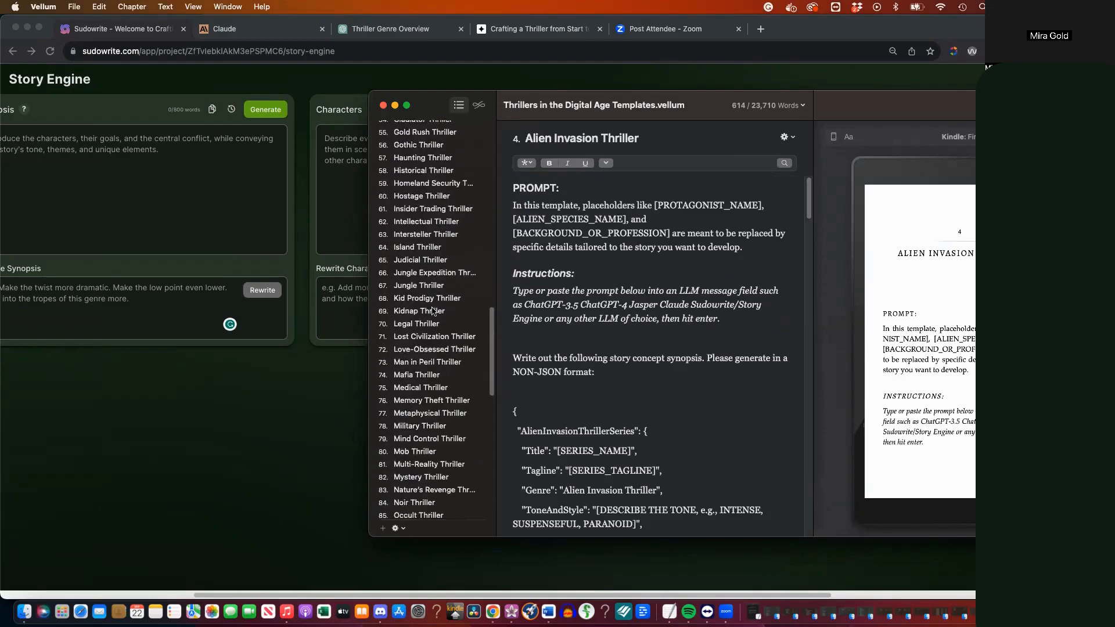
click(421, 338)
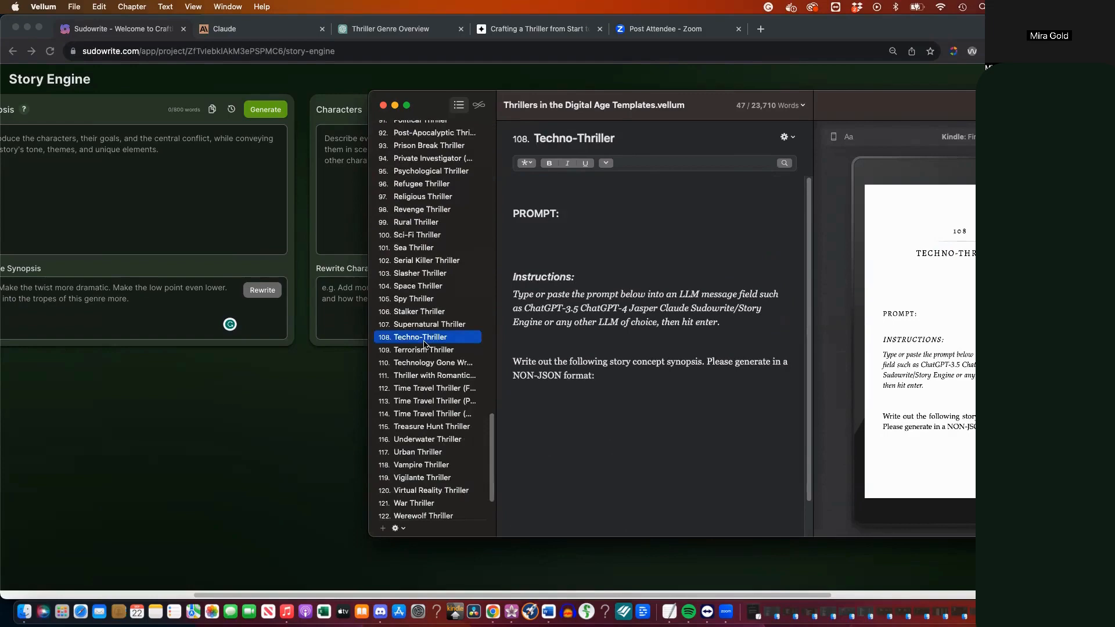
scroll(423, 344, up, 20)
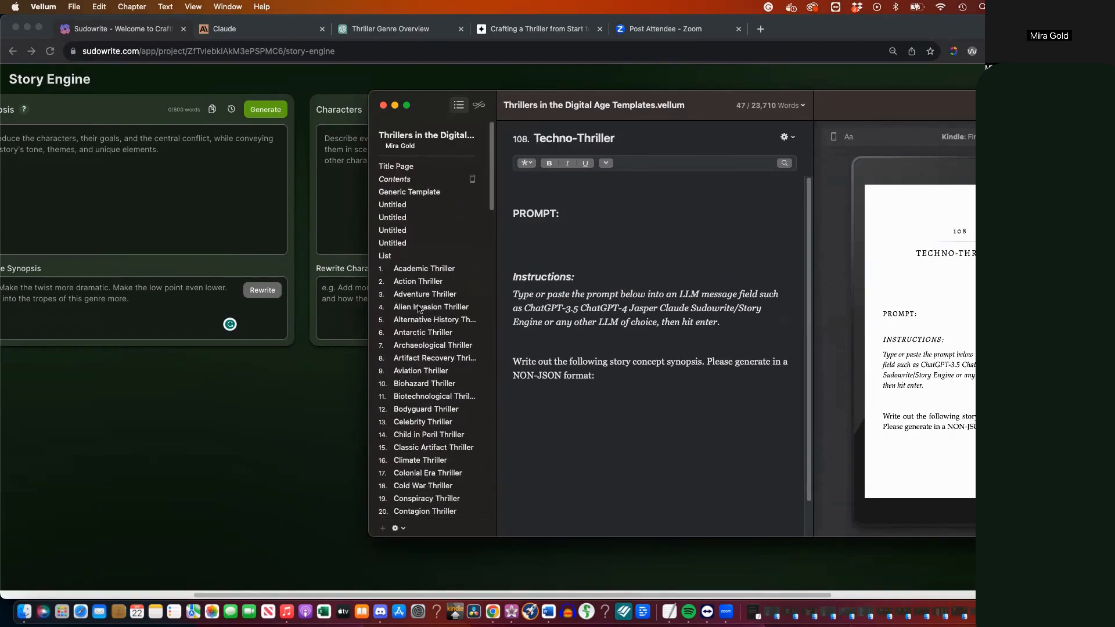
Copy the Alien Invasion Thriller prompt from "Write out the following story concept synopsis" through its final closing brace
click(421, 308)
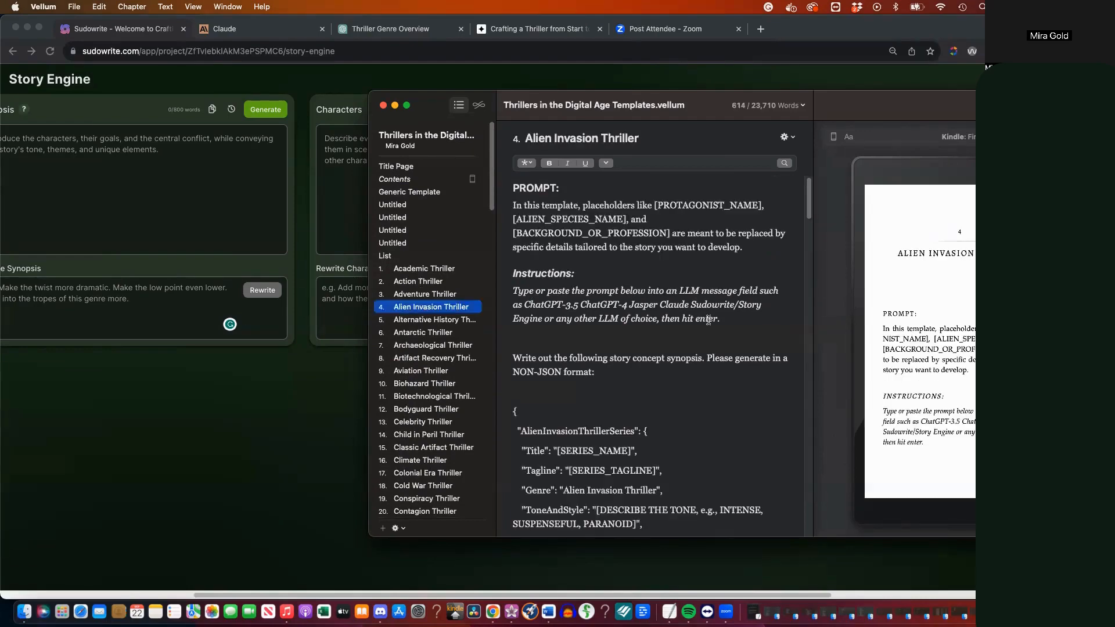
scroll(708, 320, down, 3)
drag(513, 282, 605, 449)
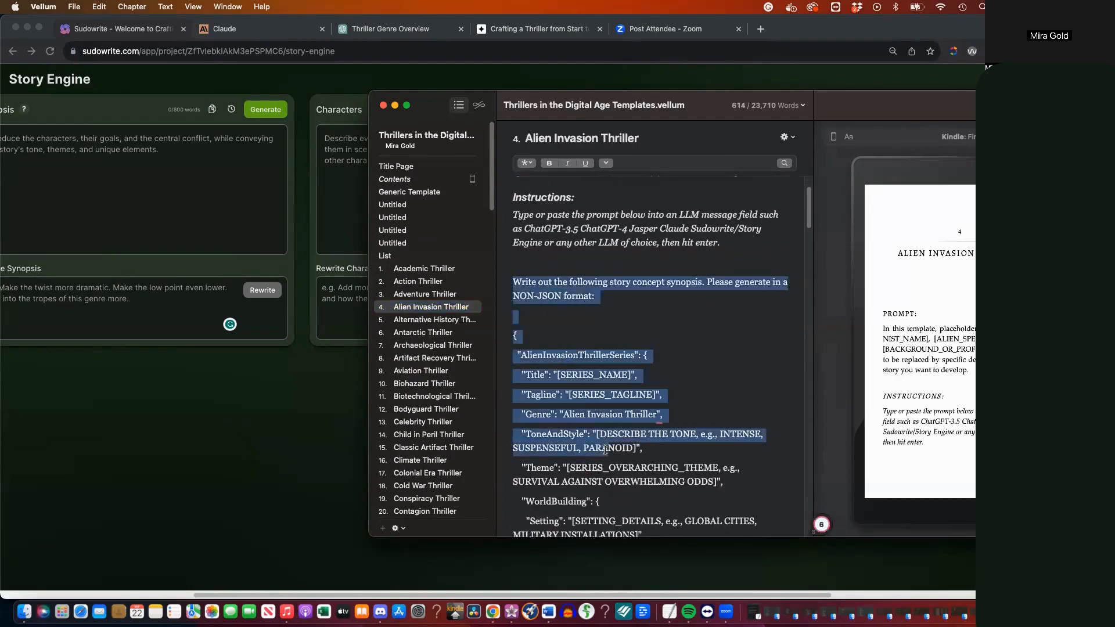
scroll(605, 448, down, 10)
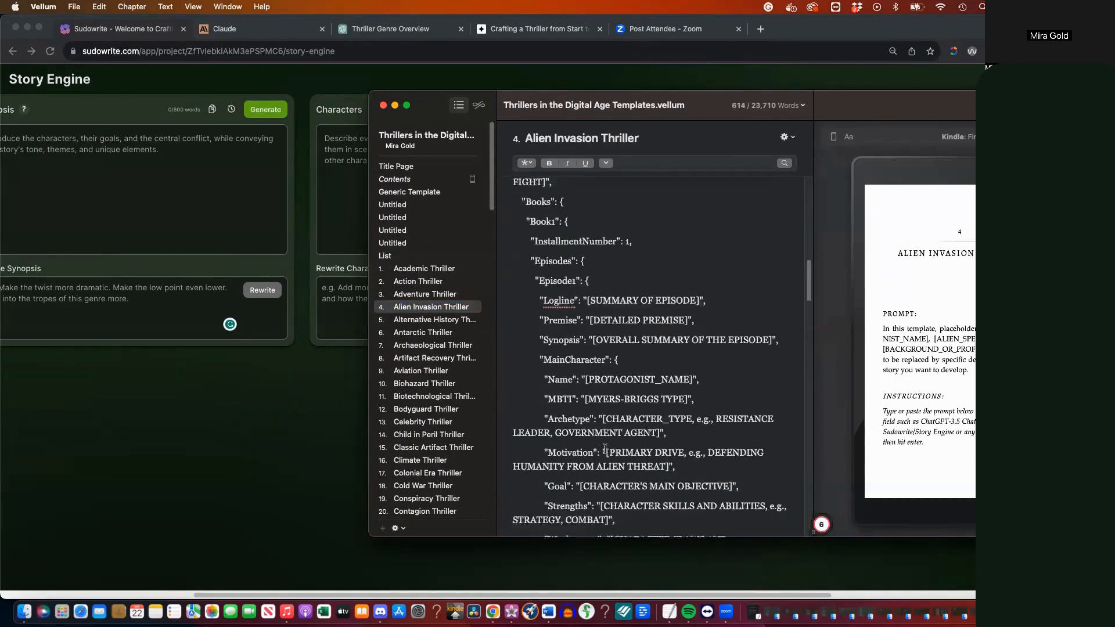
scroll(604, 449, down, 15)
shift+click(533, 320)
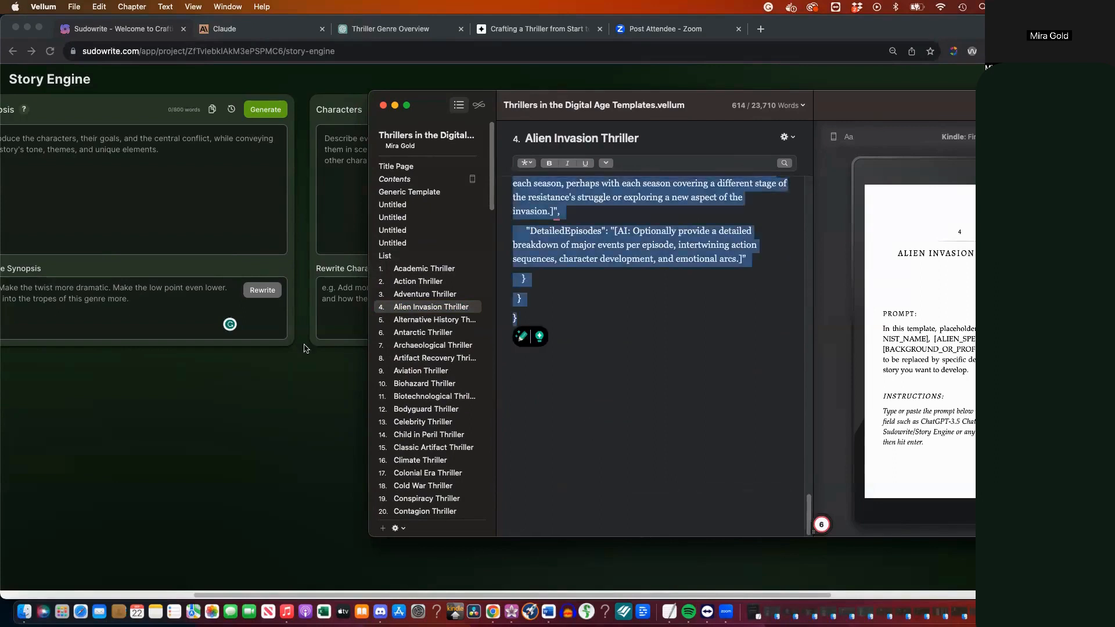
Switch back to Sudowrite and paste the Alien Invasion Thriller prompt as the Rewrite Outline instructions
click(266, 383)
click(744, 399)
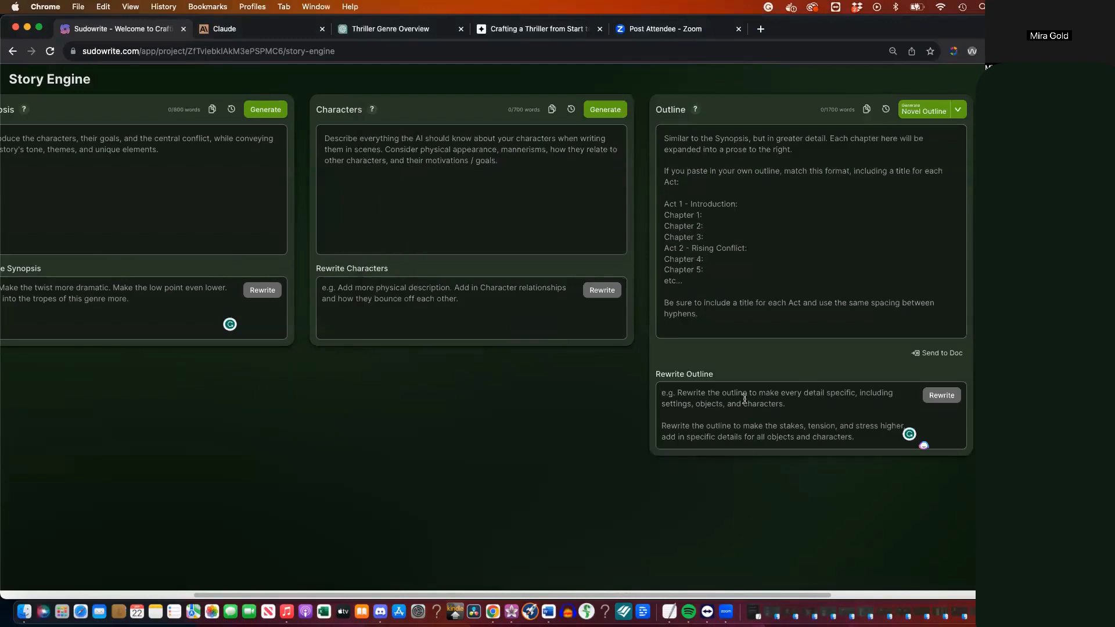
key(super+v)
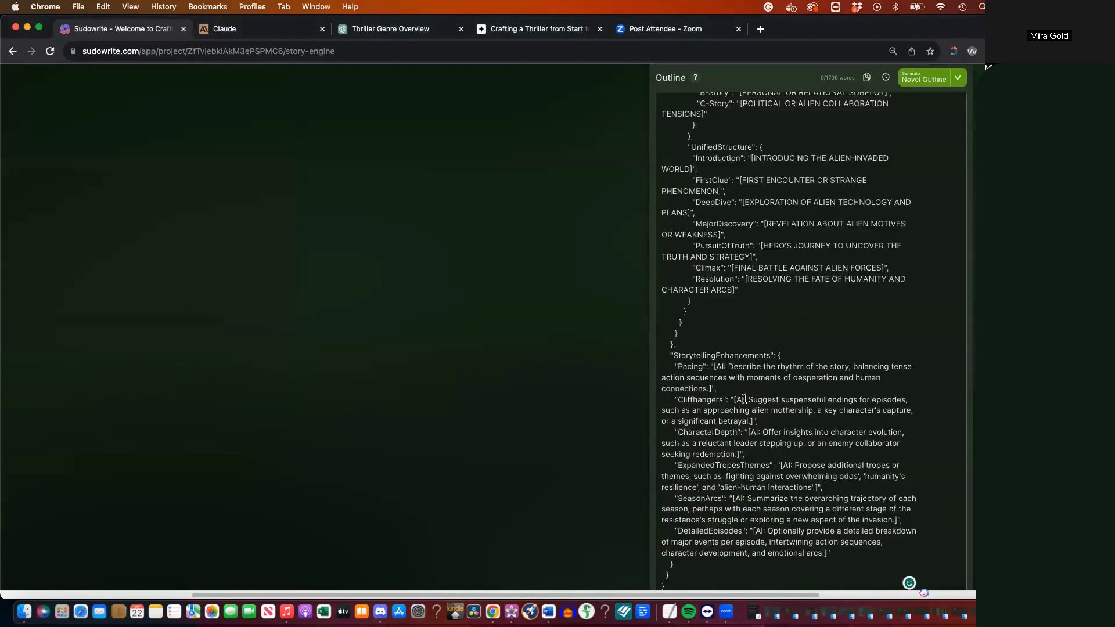
Review the pasted template and remove the word "concept" from its opening sentence
scroll(745, 391, up, 5)
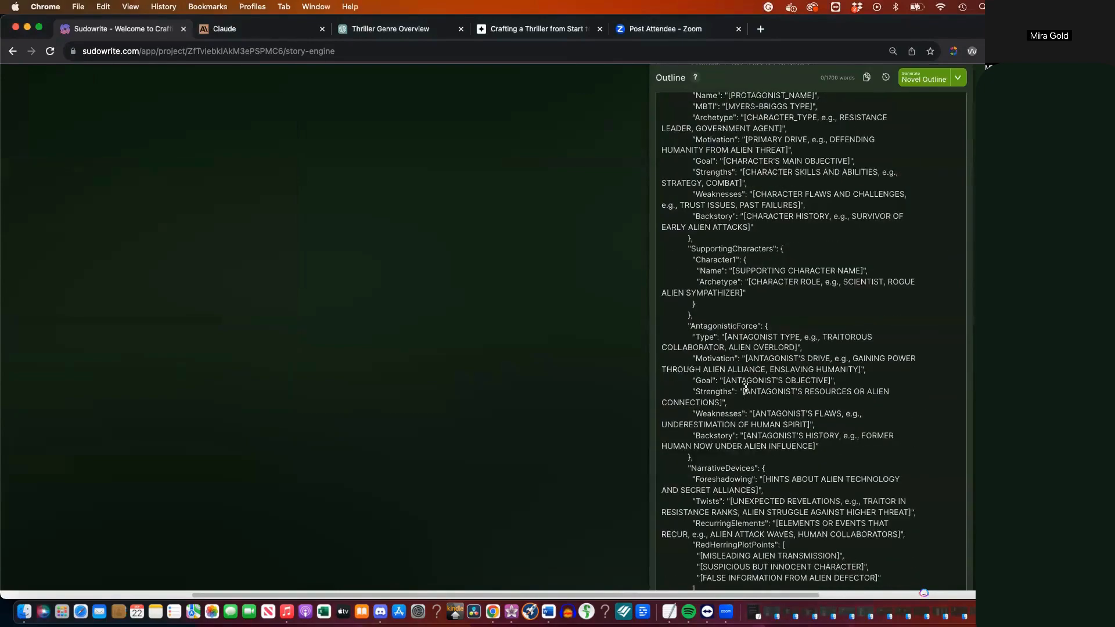
scroll(745, 388, down, 15)
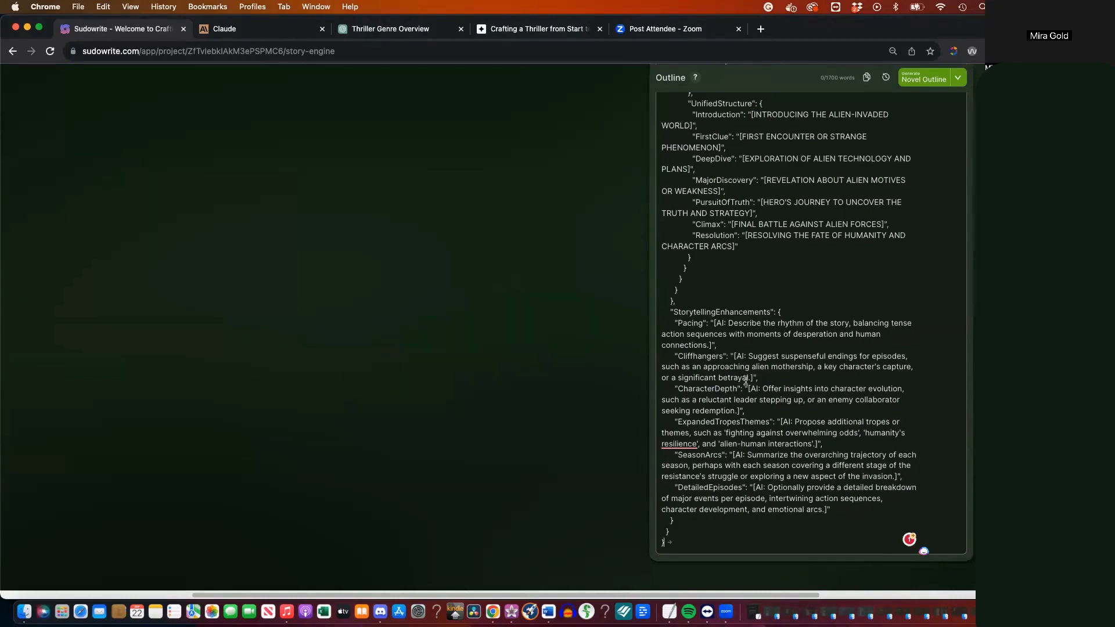
scroll(749, 378, up, 15)
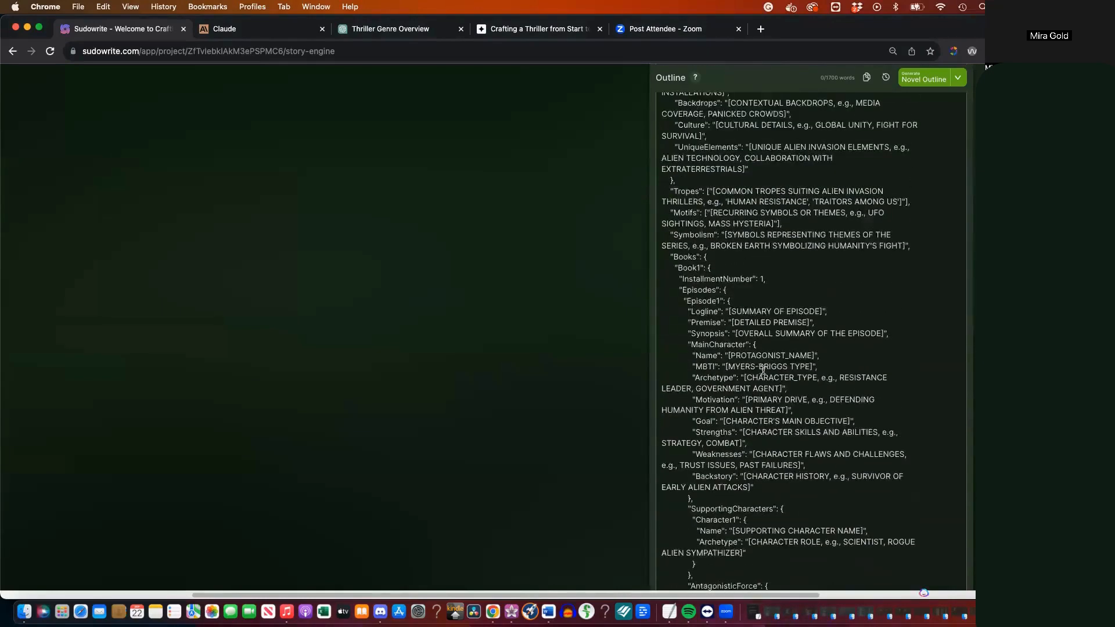
scroll(762, 369, up, 10)
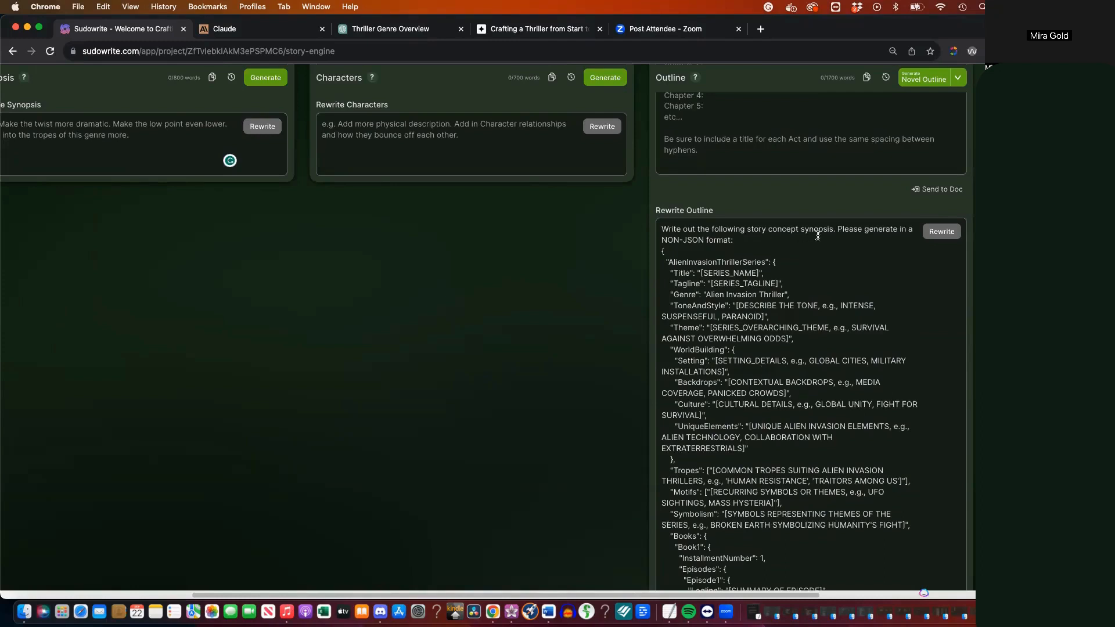
triple_click(798, 228)
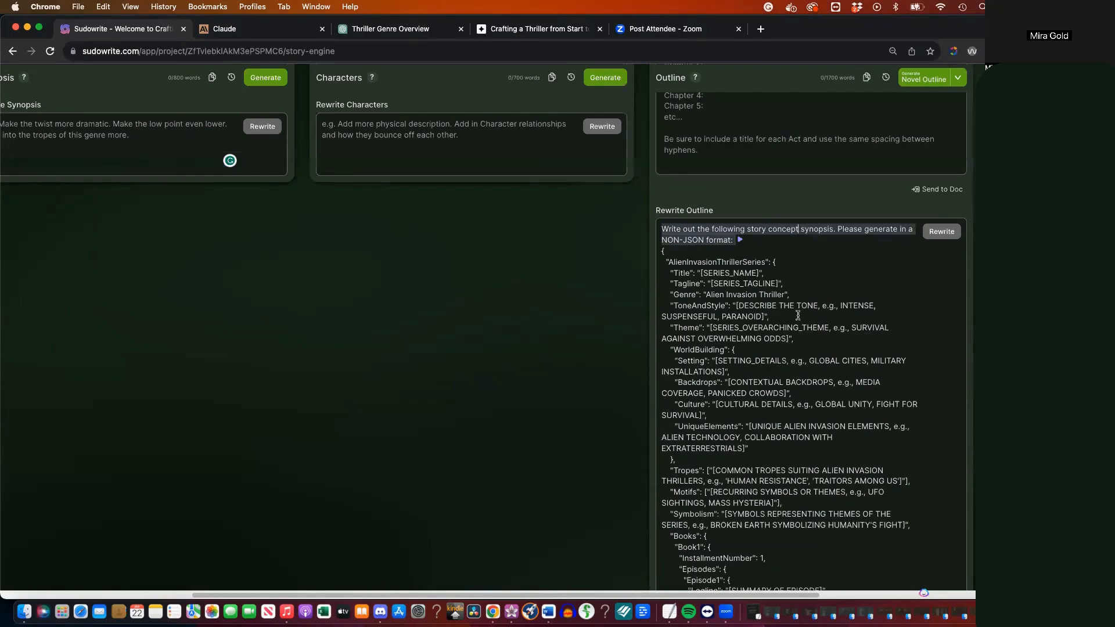
key(BackSpace)
key(BackSpace)
key(BackSpace)
key(BackSpace)
key(BackSpace)
key(BackSpace)
key(BackSpace)
key(BackSpace)
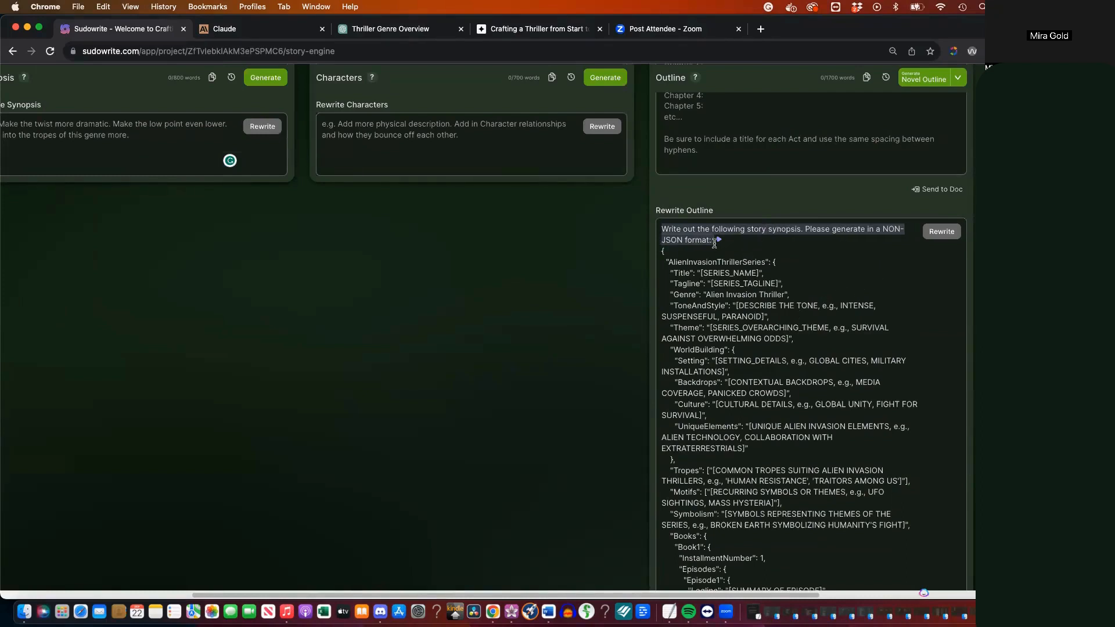
Extend the opening instruction after "NON-JSON format" with ". Give it a title, tagline, genre"
key(BackSpace)
text(. Give it a title)
text(, tagline, genre)
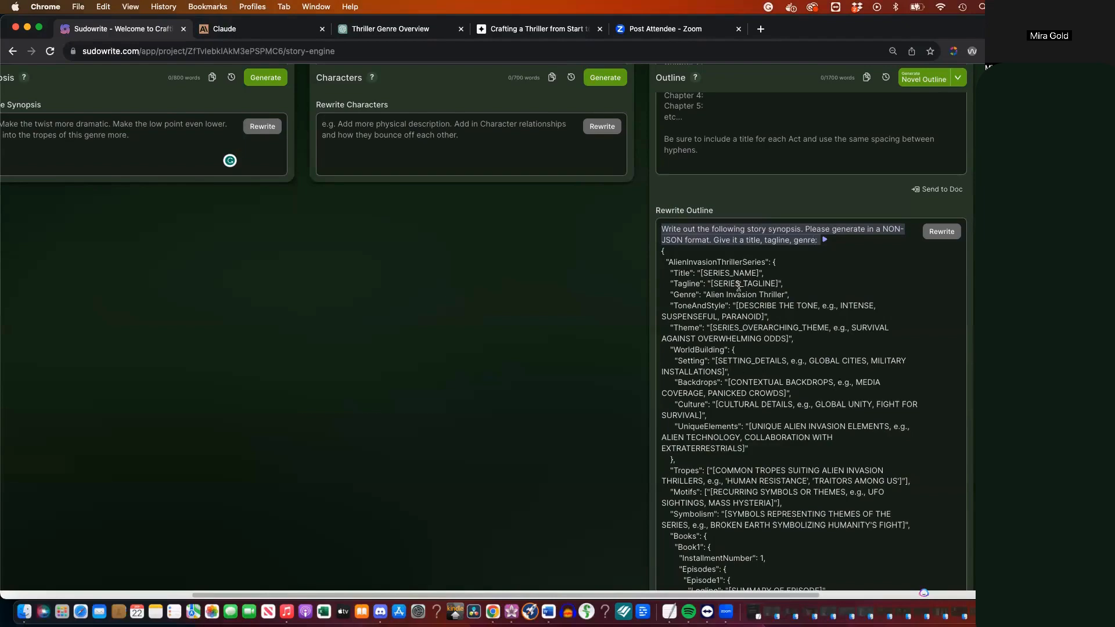
Extend the Rewrite Outline's opening instruction after "genre" with ", also name all characters, and to"
scroll(797, 422, up, 3)
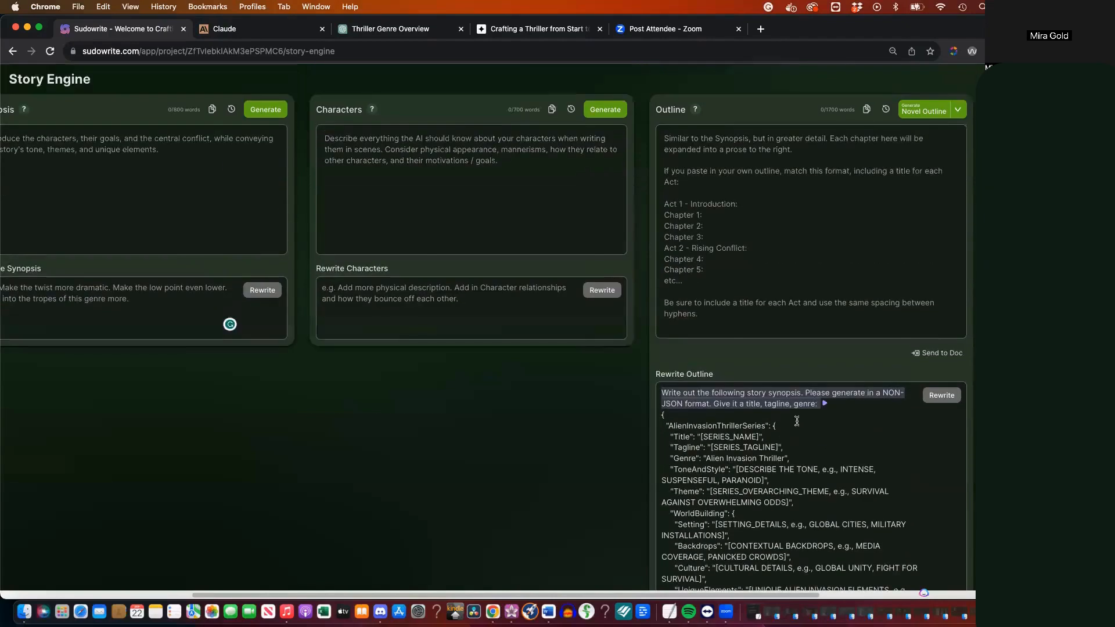
scroll(797, 422, left, 5)
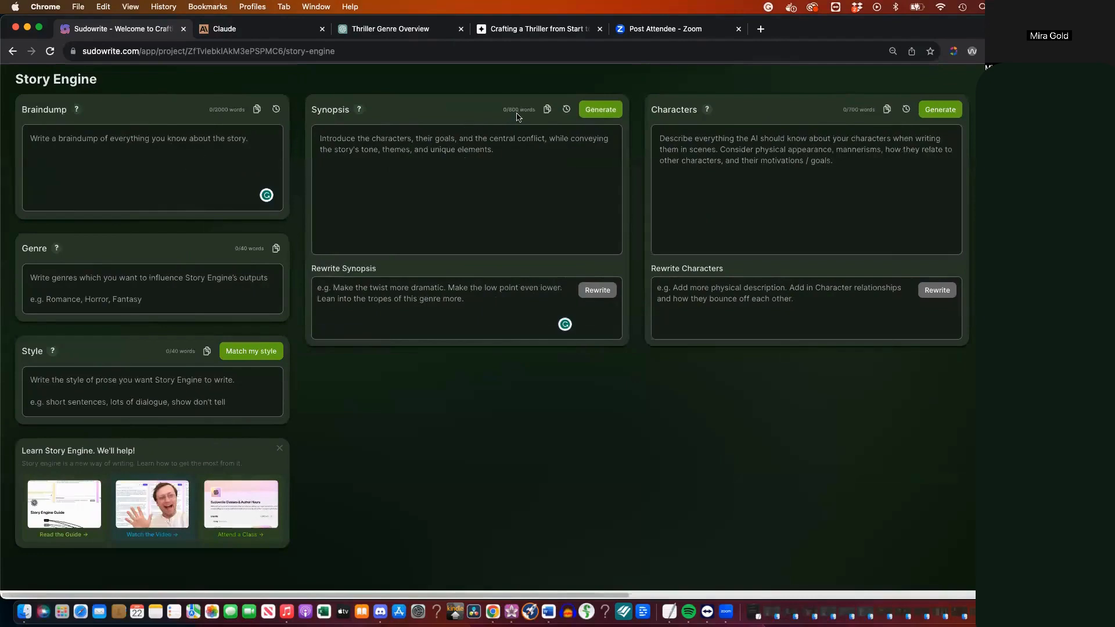
scroll(516, 116, right, 8)
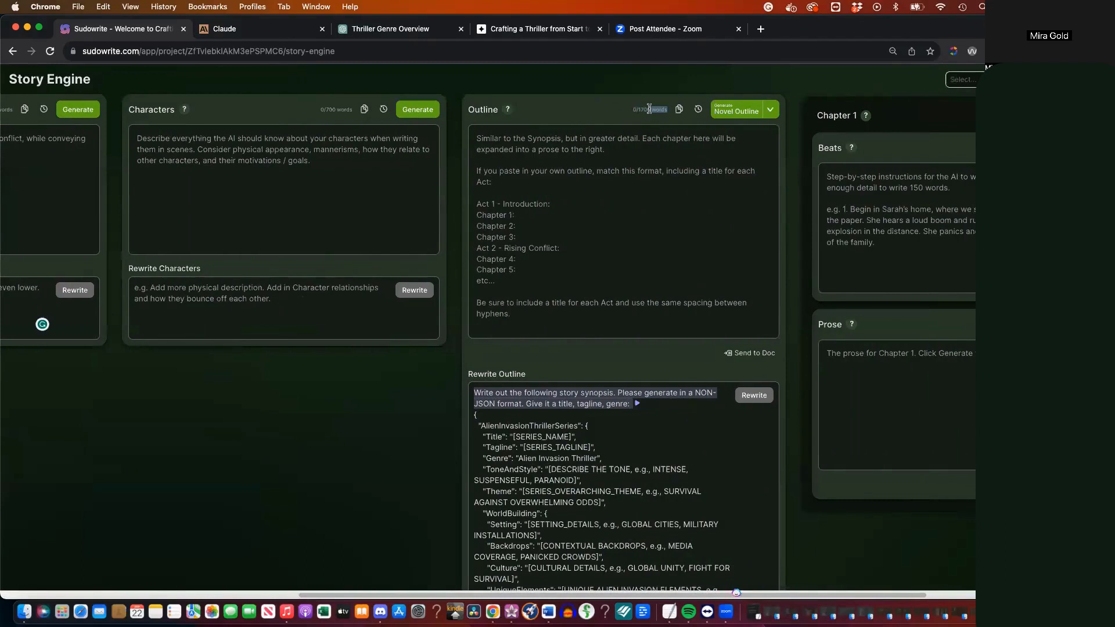
click(693, 448)
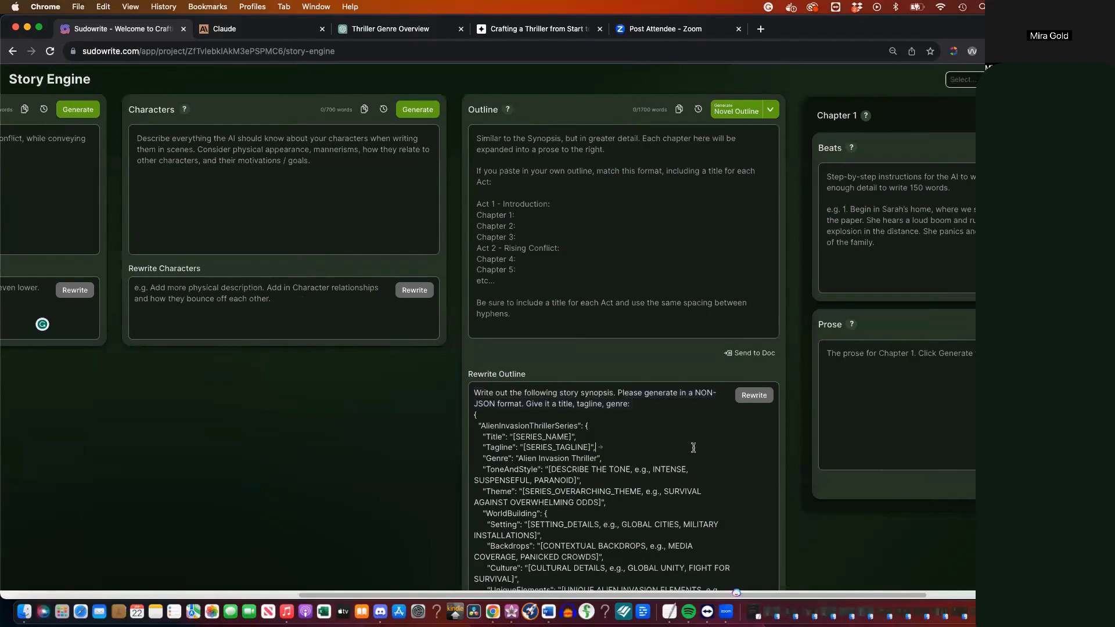
scroll(690, 485, down, 1)
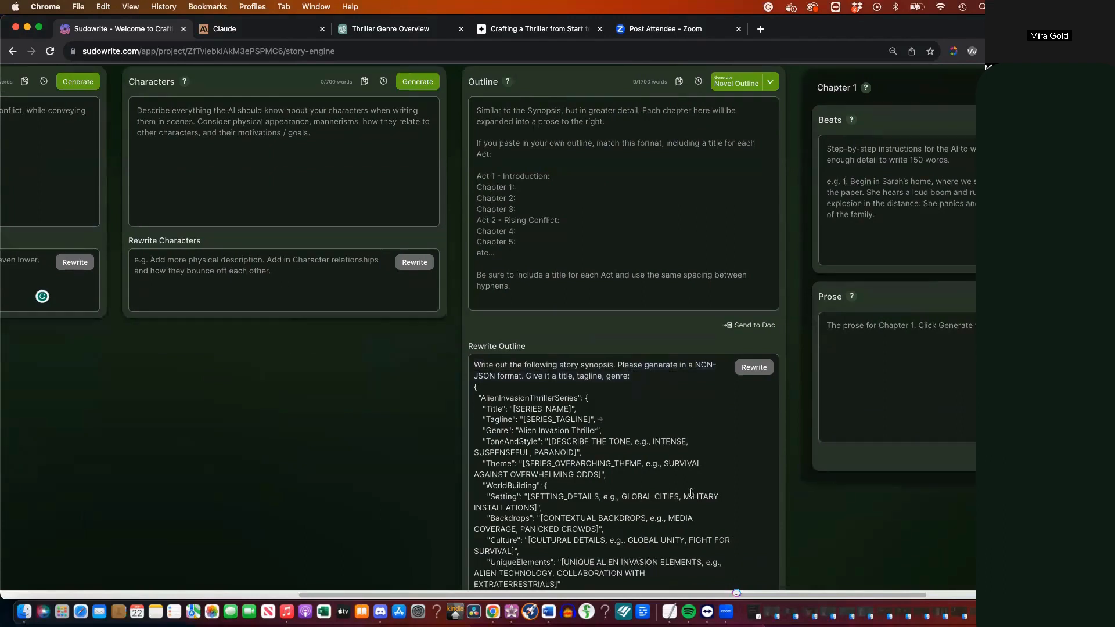
click(628, 375)
text(, al)
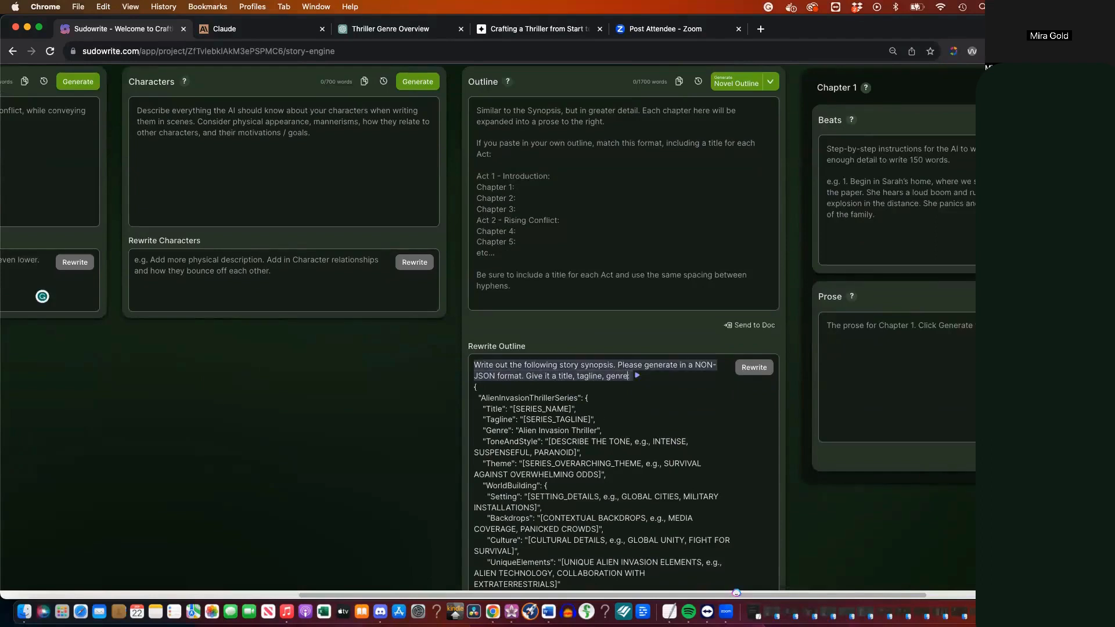
text(so name all characters, and to )
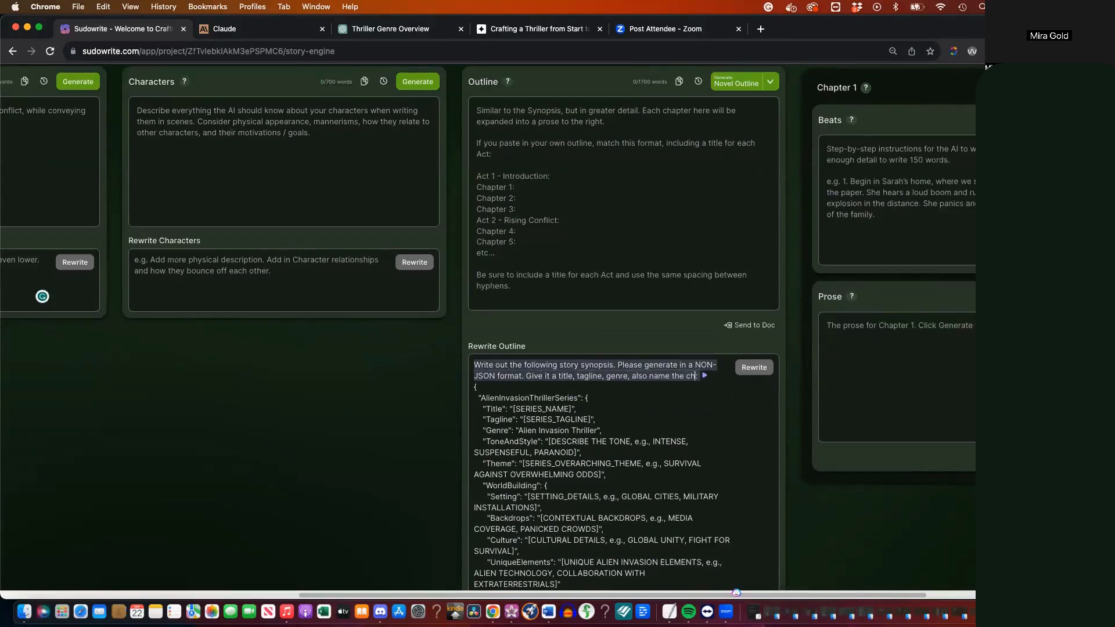
Complete the instruction with "provide and fill out all entries of the framework (Protag is Nick):"
text(provid)
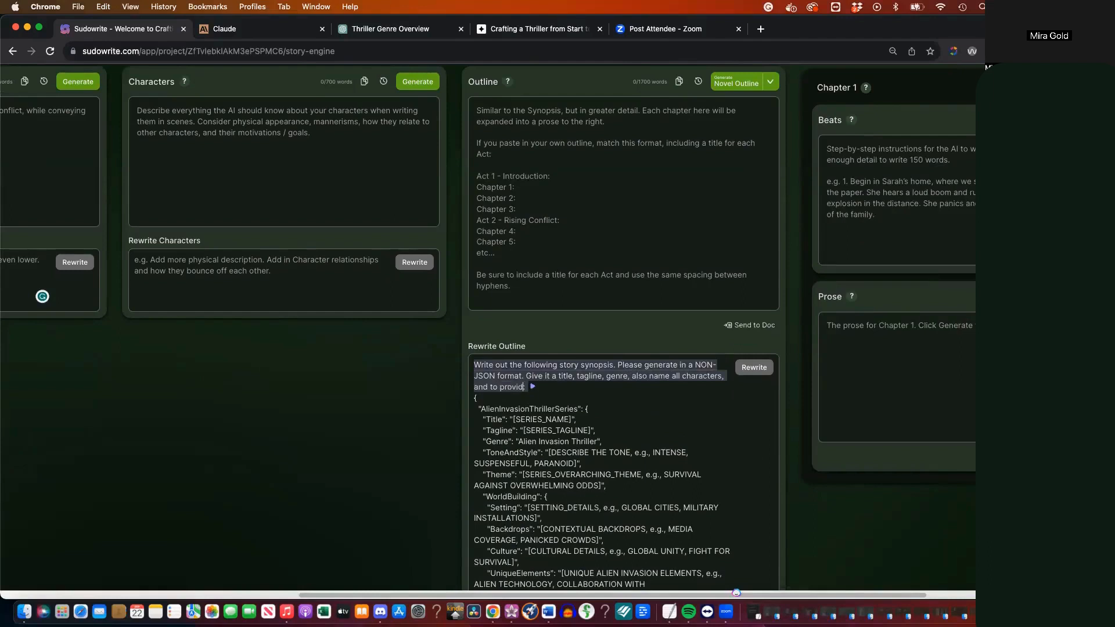
text(e and fill out all)
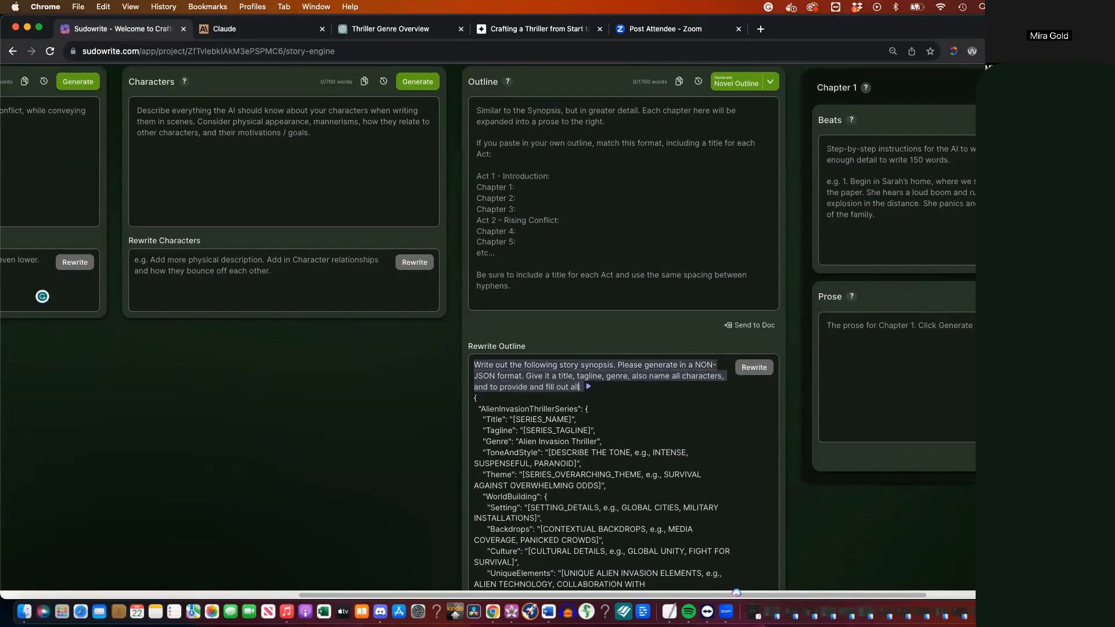
text( entries of the framework ()
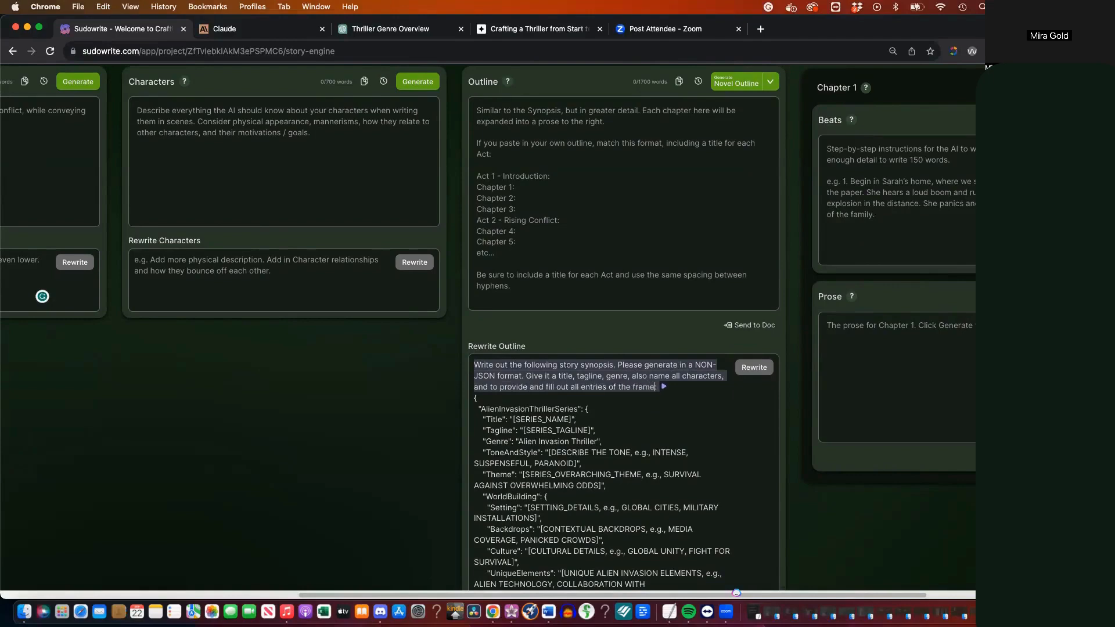
scroll(623, 325, down, 3)
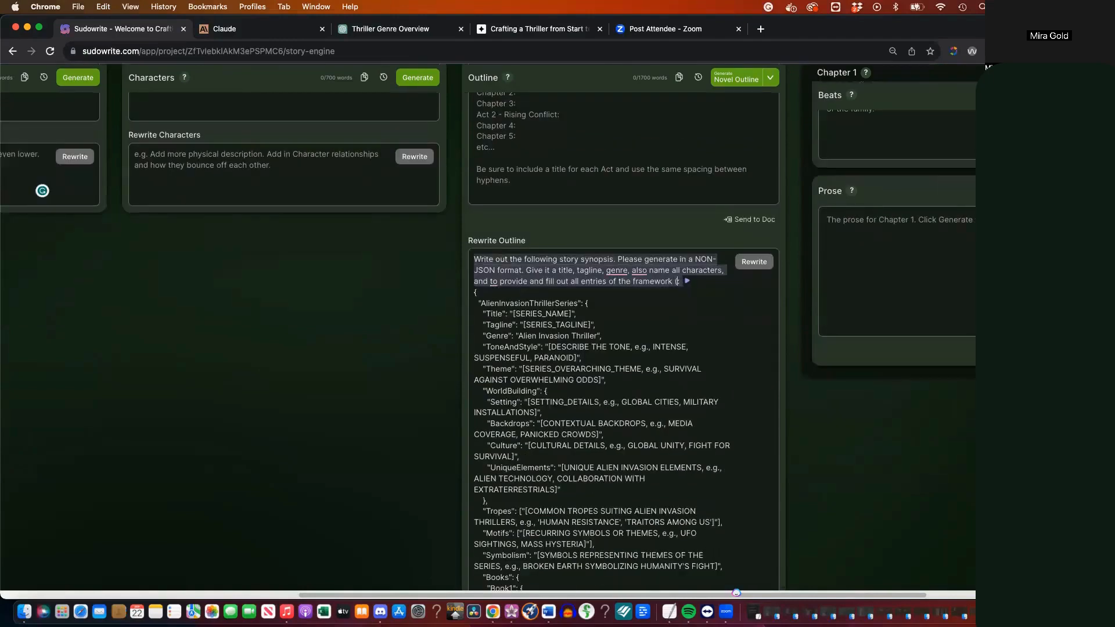
text(Protag is Nick):)
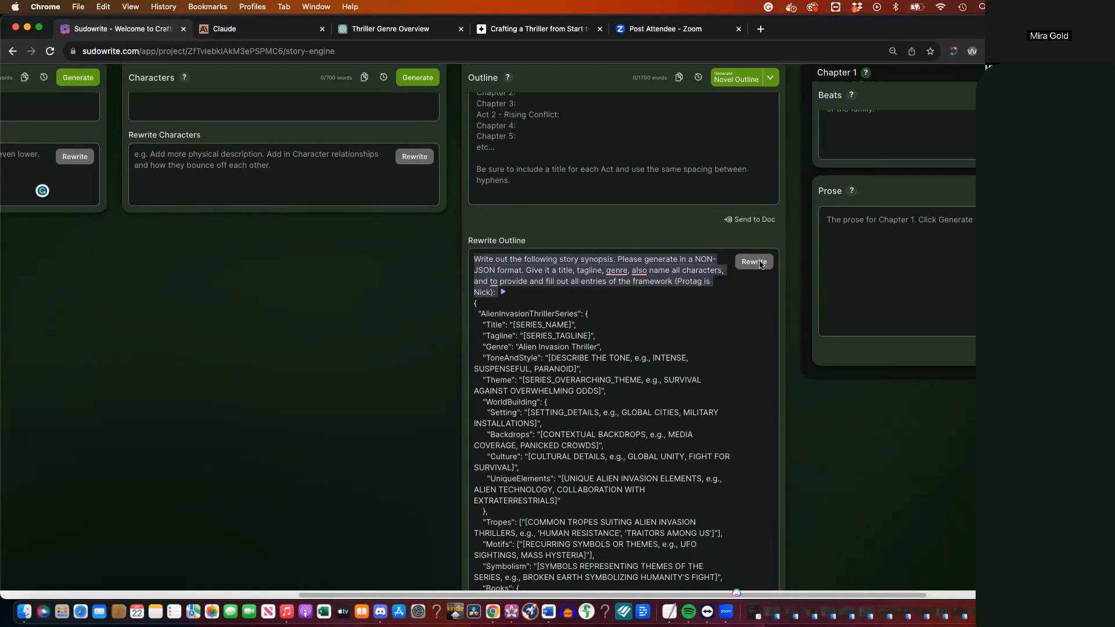
Enter "a" as placeholder text in the empty Outline and run the rewrite with the Alien Invasion Thriller template
scroll(761, 264, up, 3)
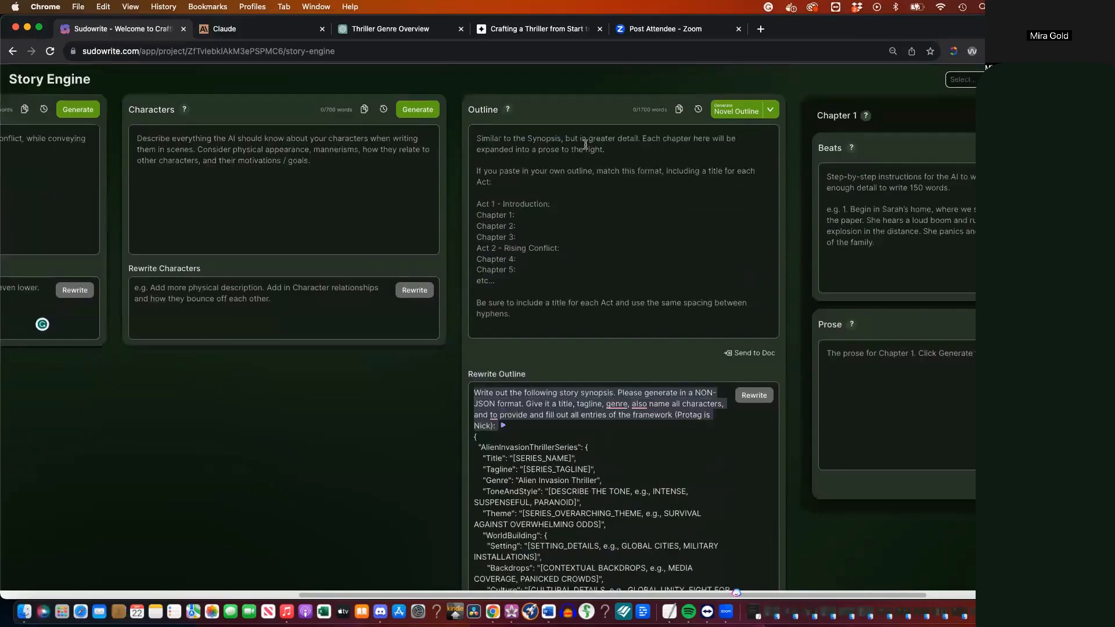
click(586, 141)
text(a)
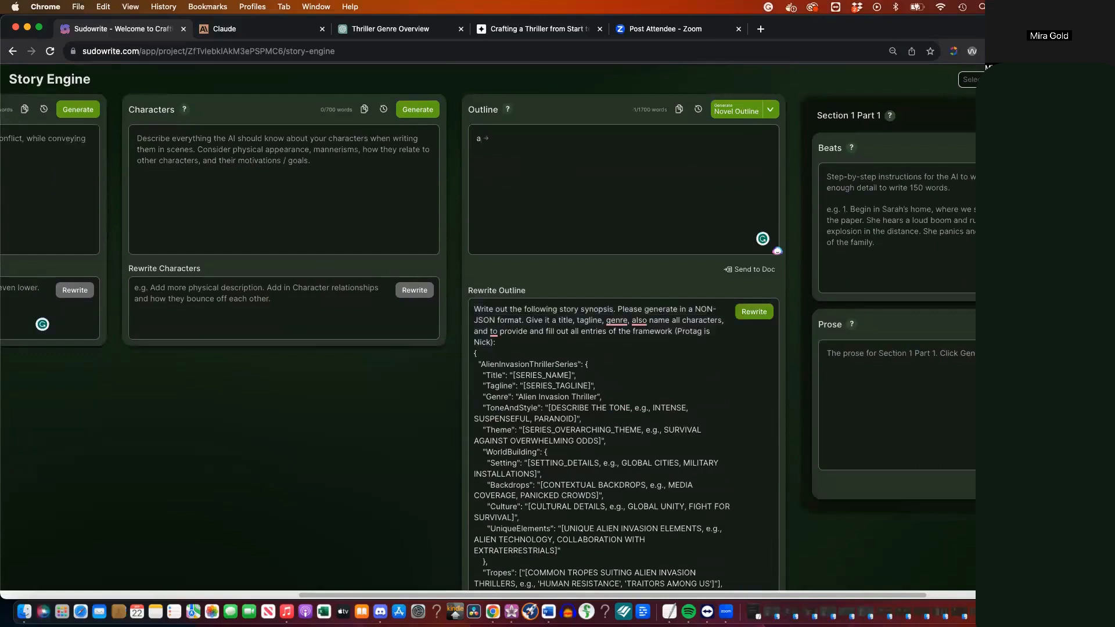
click(758, 313)
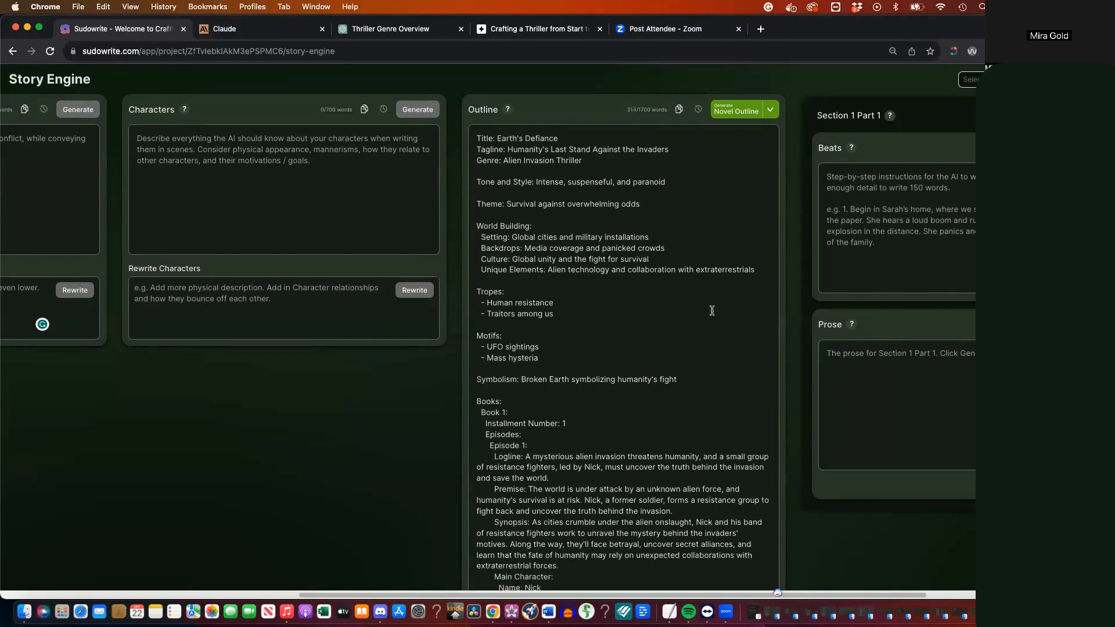
Review the generated outline from world building to the storytelling enhancements, and check its word count against the limit
scroll(712, 311, down, 5)
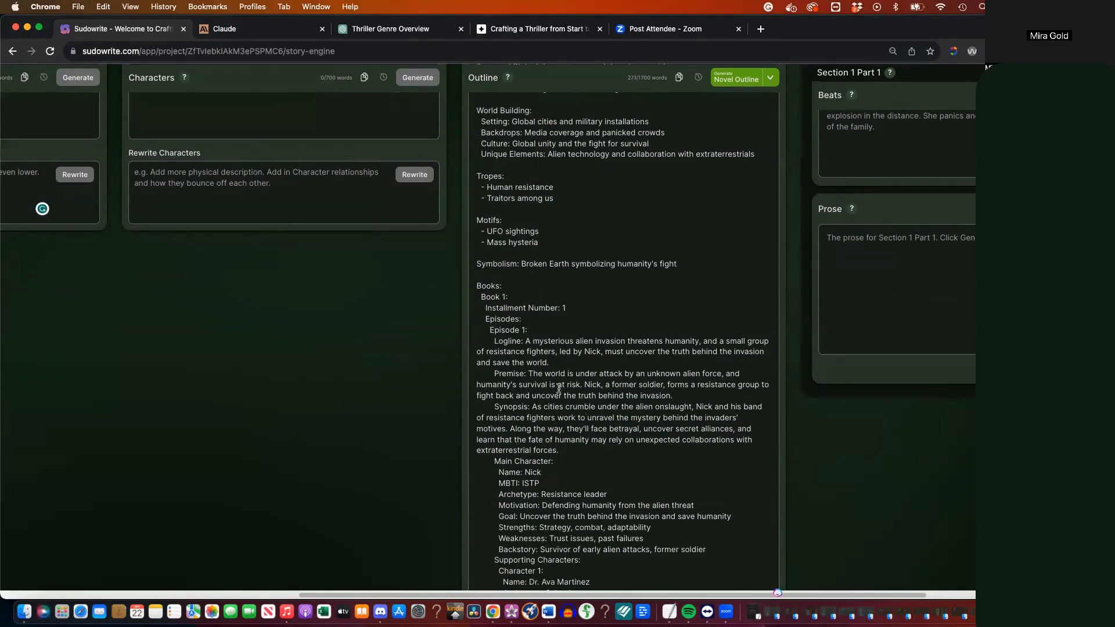
scroll(583, 409, down, 5)
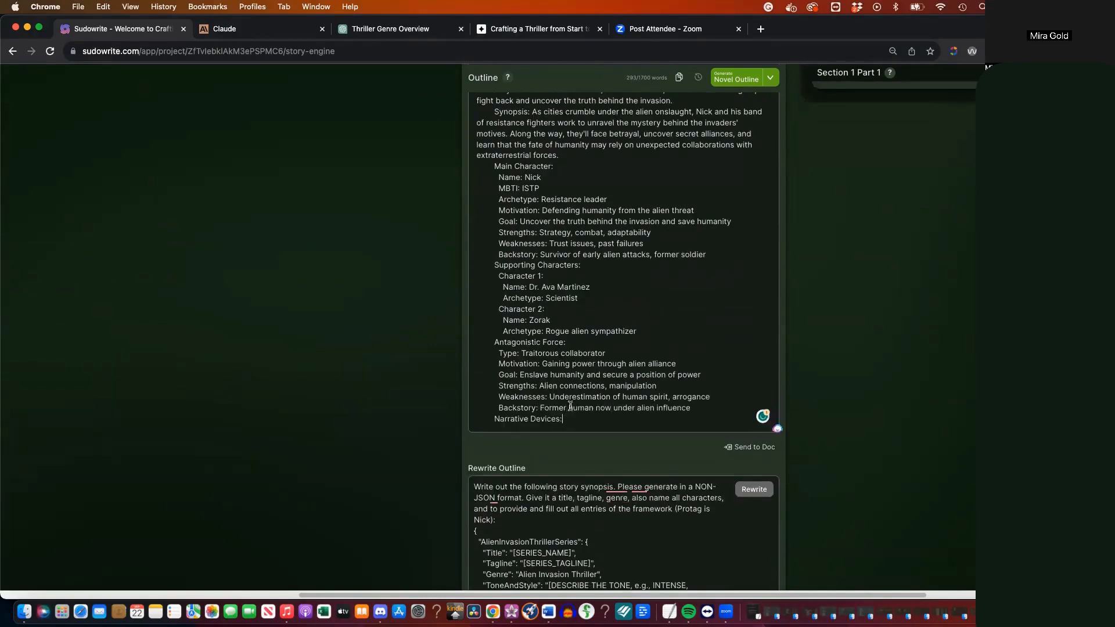
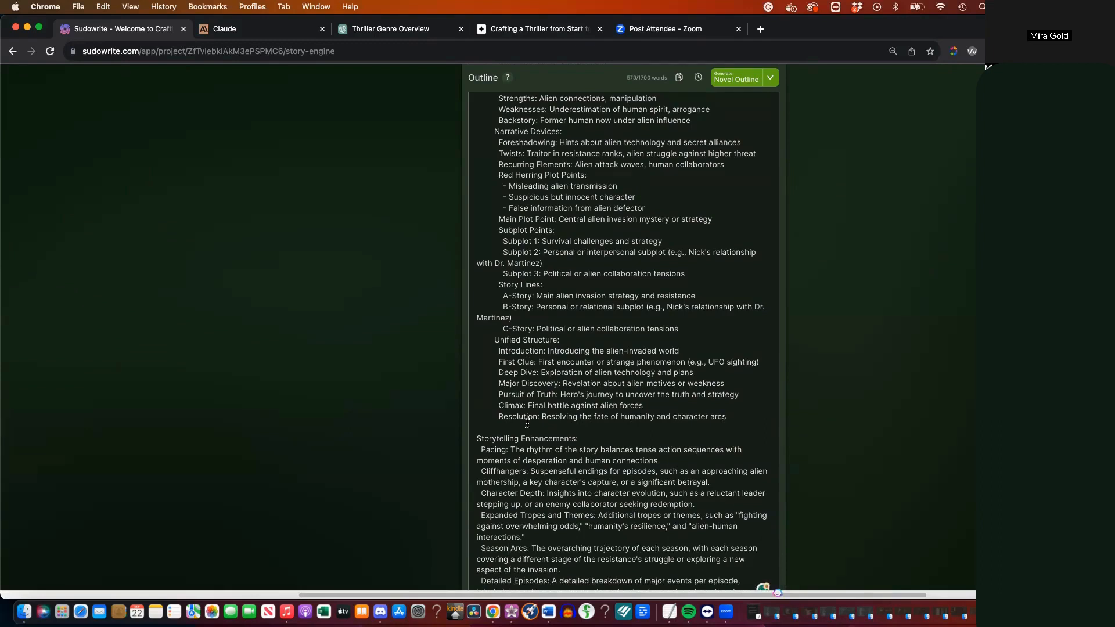
scroll(528, 421, down, 3)
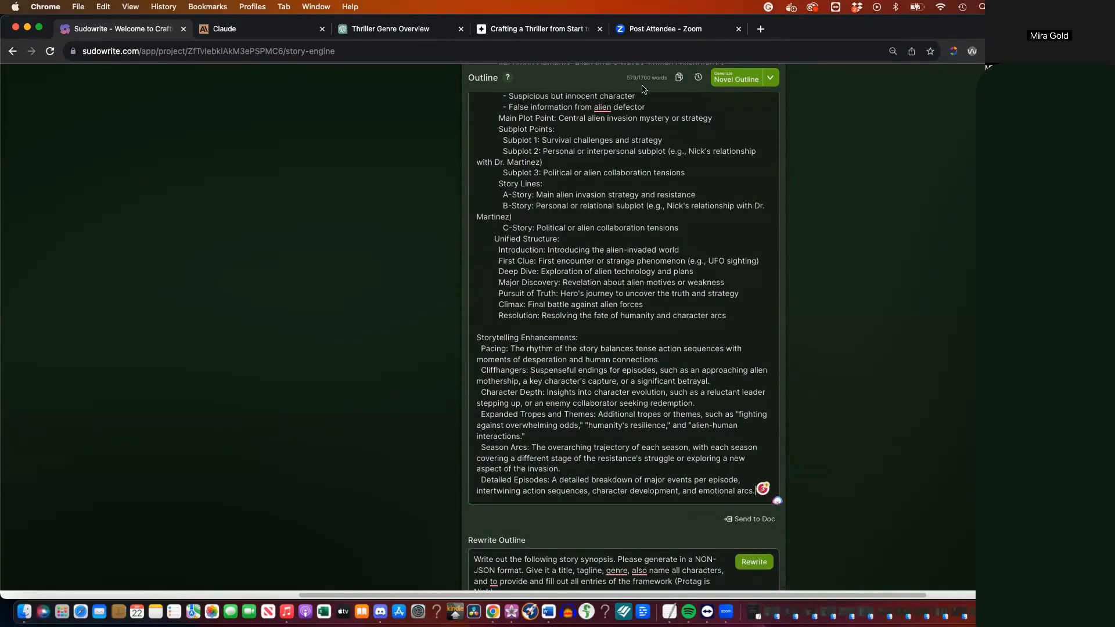
drag(648, 77, 622, 77)
scroll(640, 106, up, 1)
scroll(641, 107, up, 5)
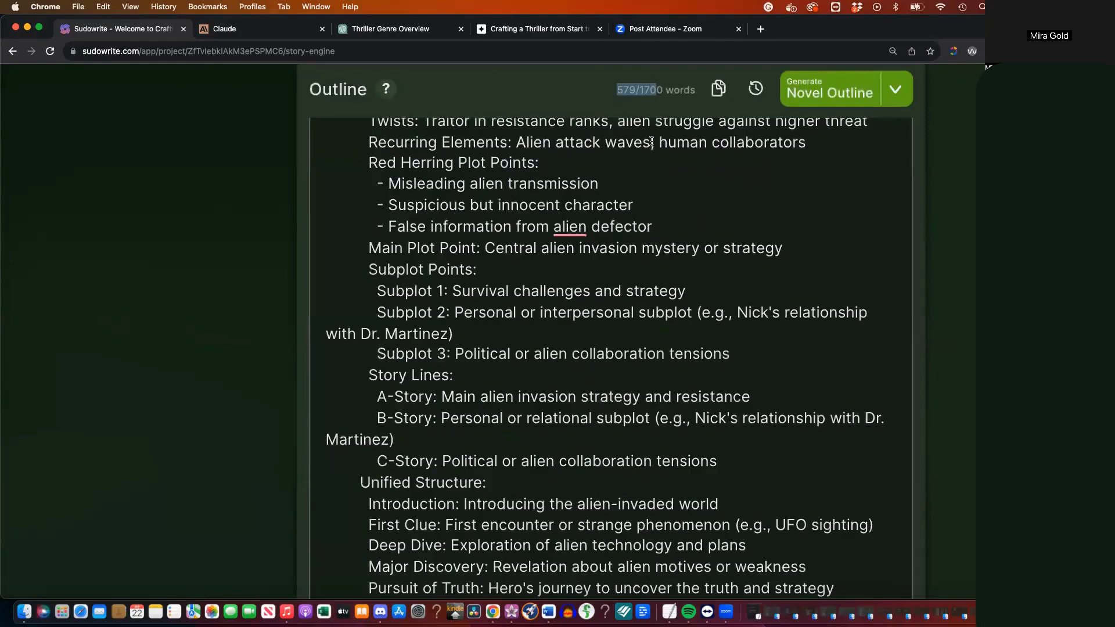
scroll(651, 141, down, 5)
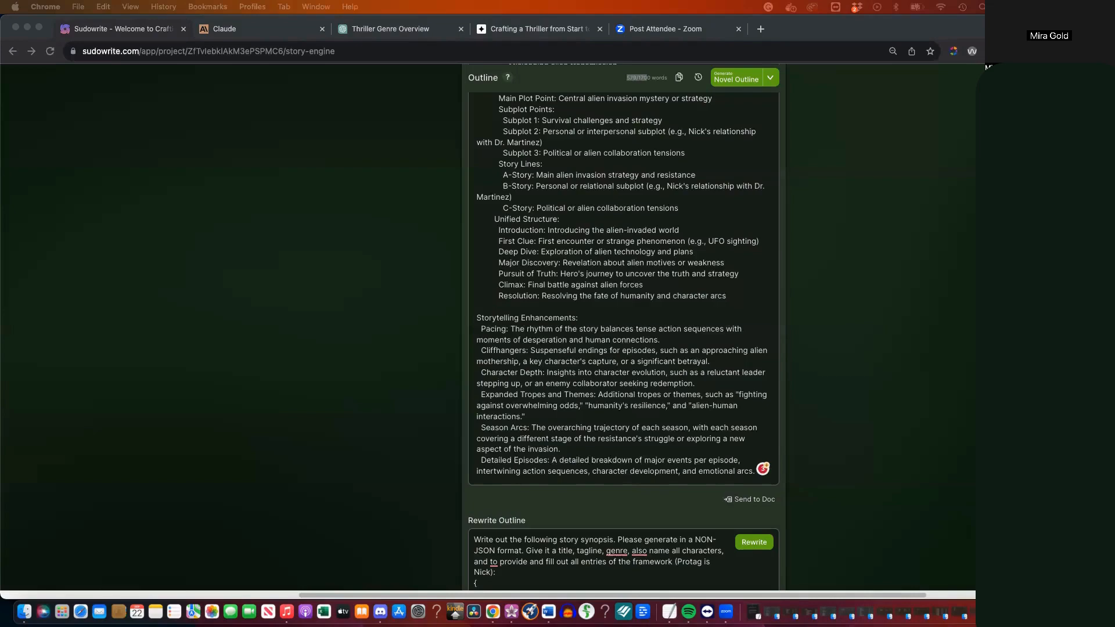
scroll(620, 435, down, 3)
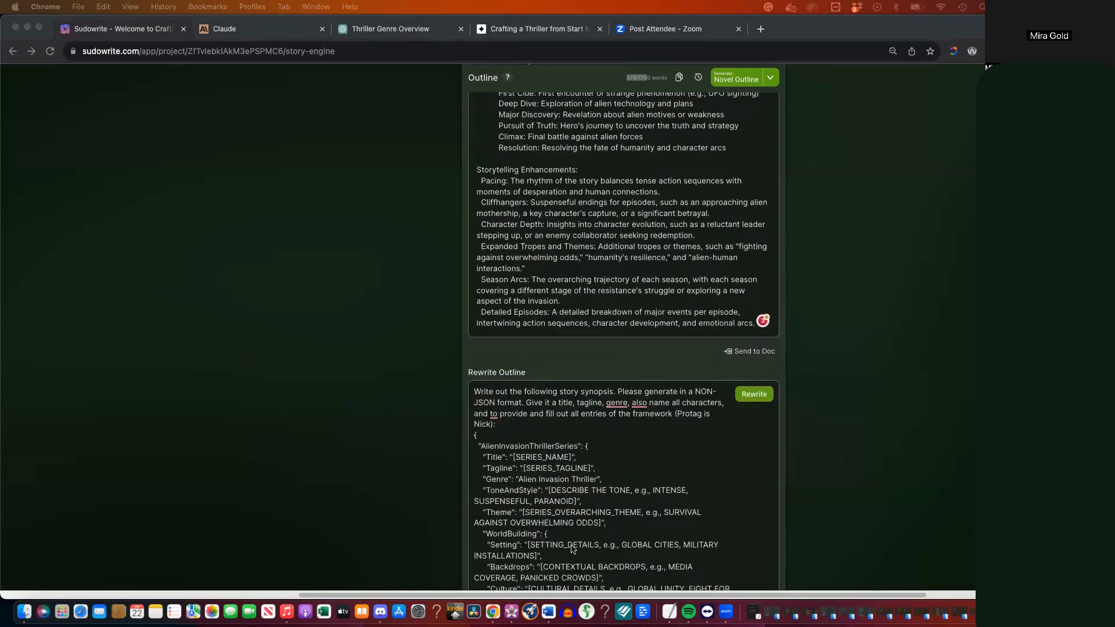
Clear the entire Alien Invasion Thriller template from the Rewrite Outline instructions
click(594, 455)
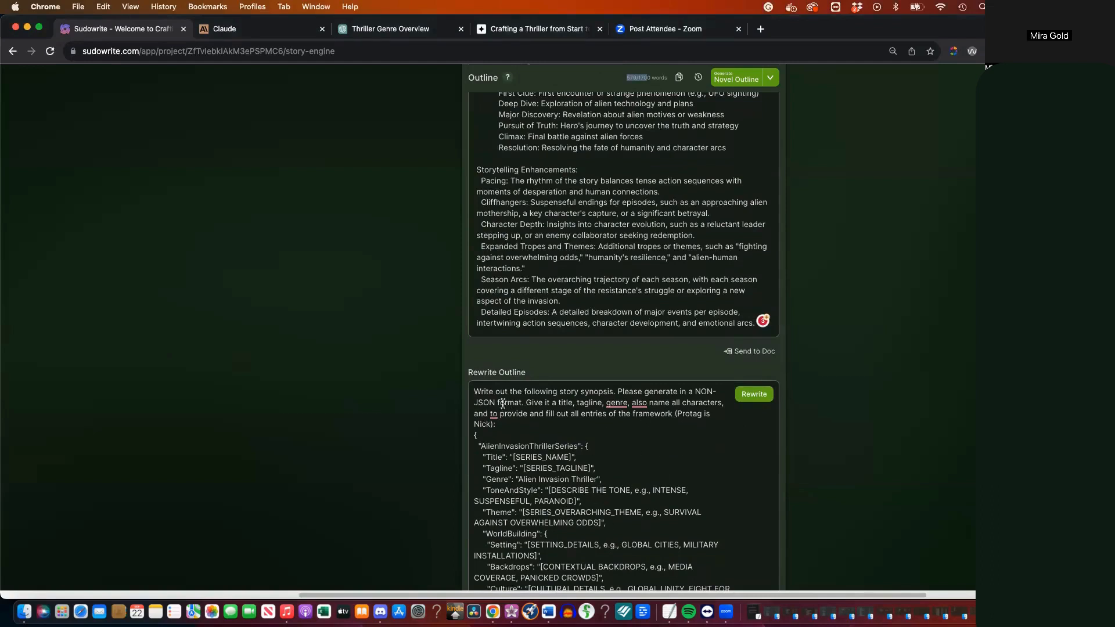
triple_click(475, 391)
drag(475, 391, 660, 511)
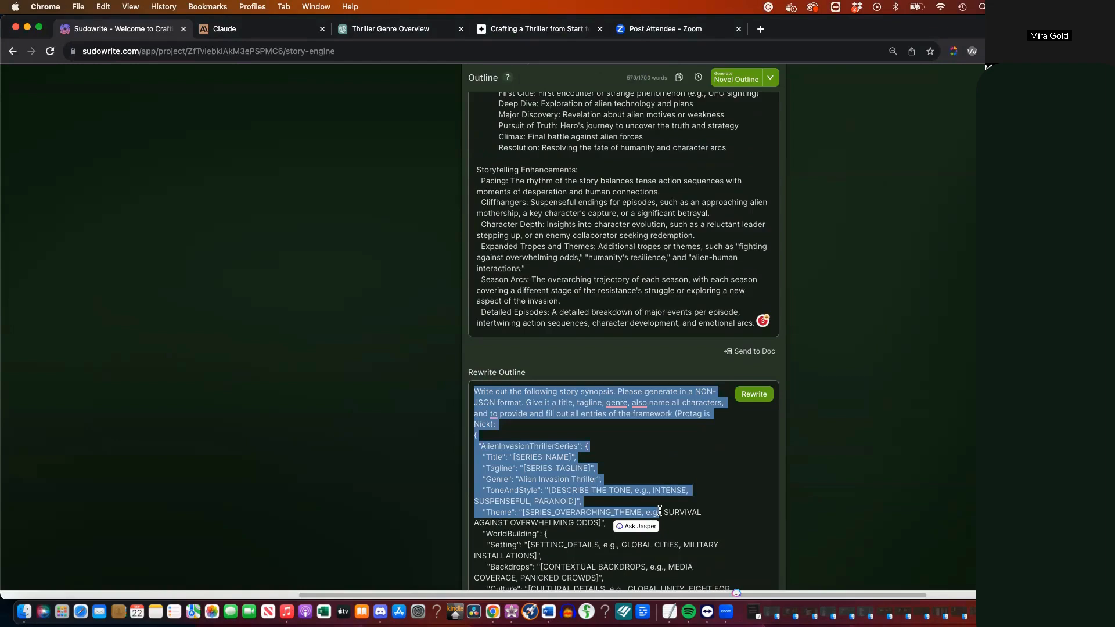
scroll(659, 510, up, 5)
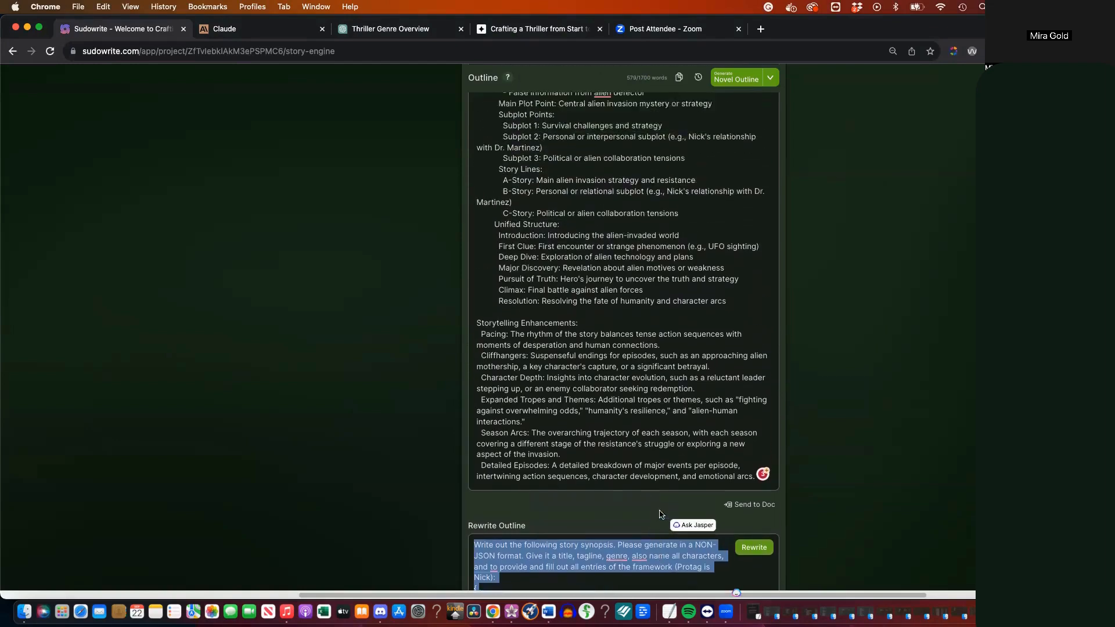
scroll(659, 510, up, 15)
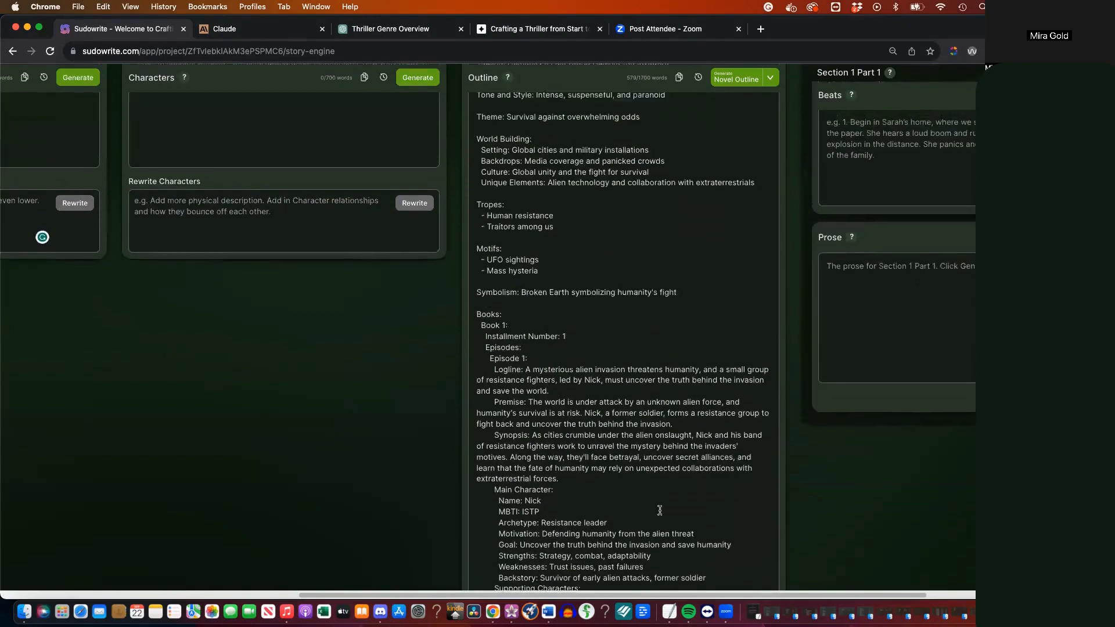
scroll(659, 510, left, 6)
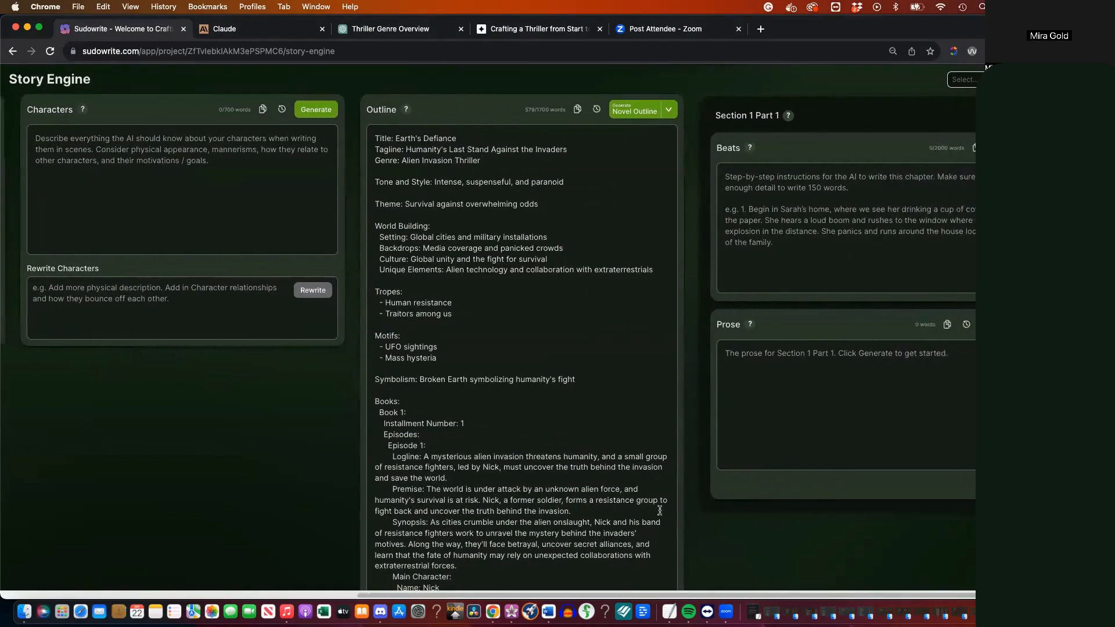
scroll(660, 511, left, 9)
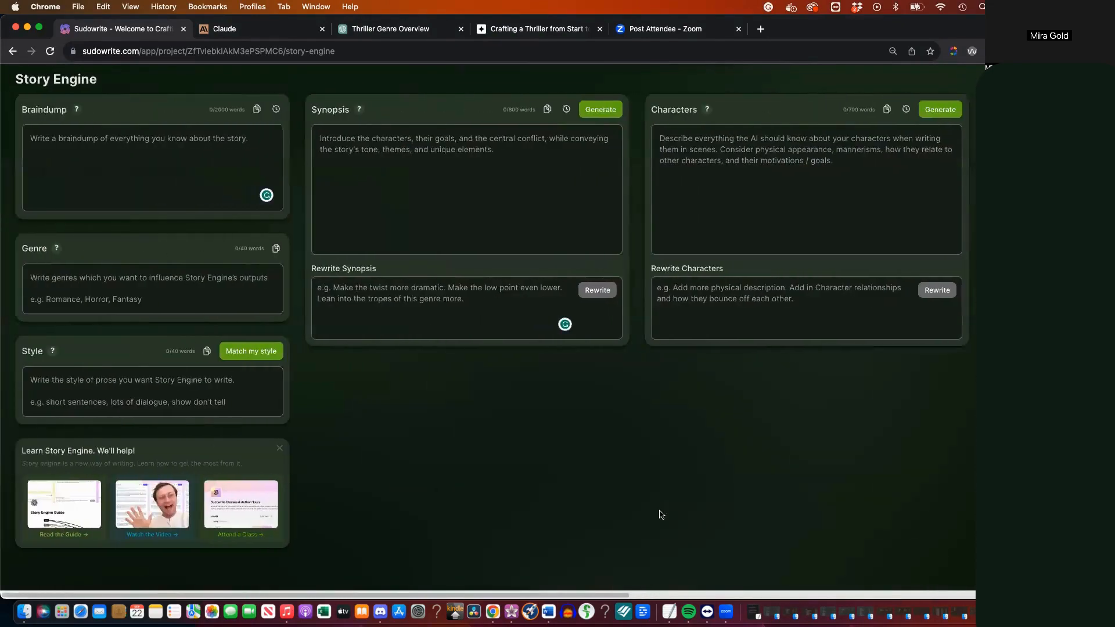
scroll(660, 514, right, 16)
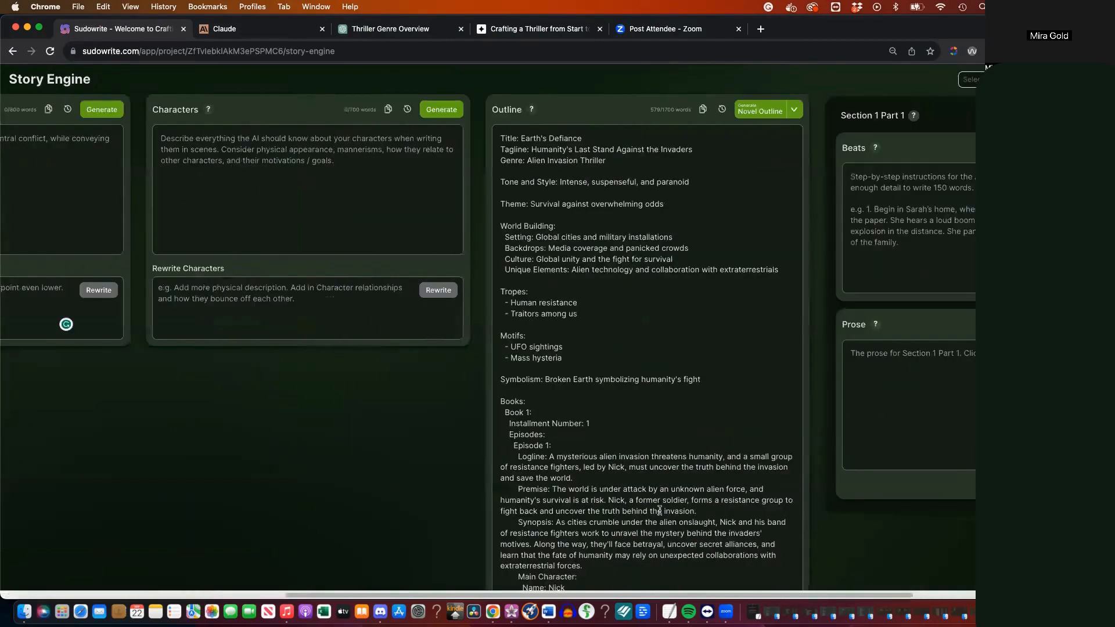
scroll(577, 293, down, 10)
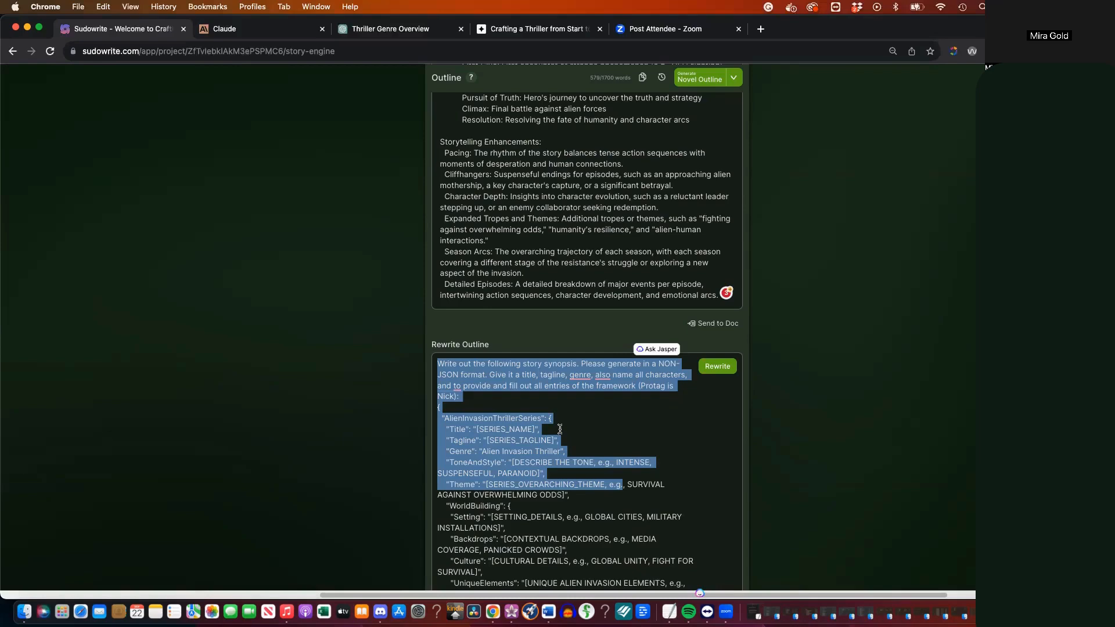
key(BackSpace)
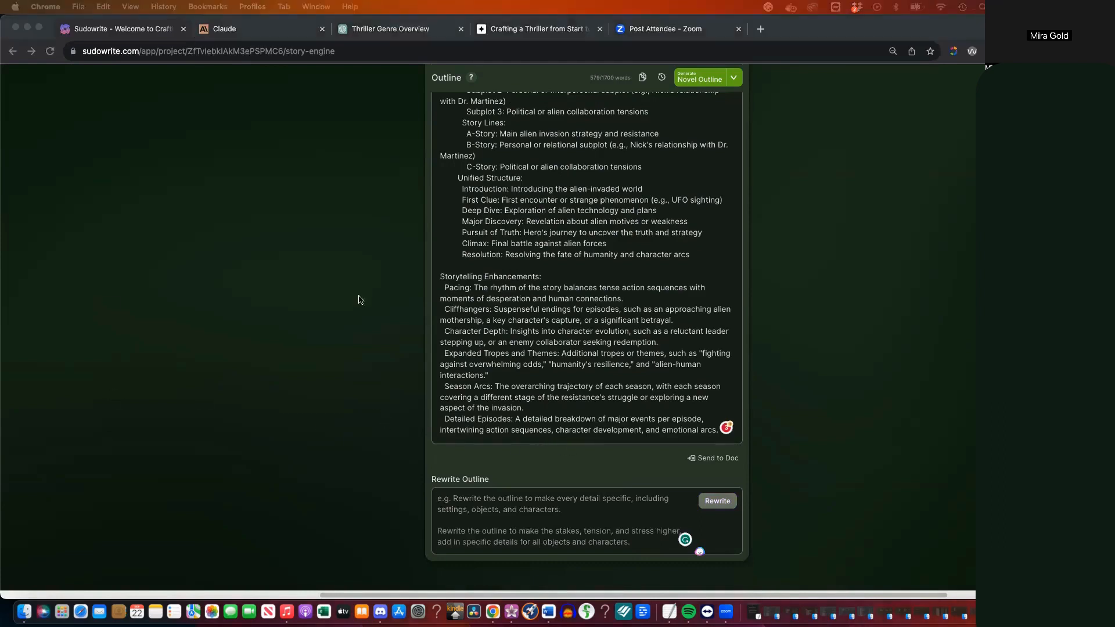
Examine the generated outline's characters, antagonistic force, narrative devices, subplots and unified structure
scroll(535, 285, up, 5)
scroll(535, 284, up, 5)
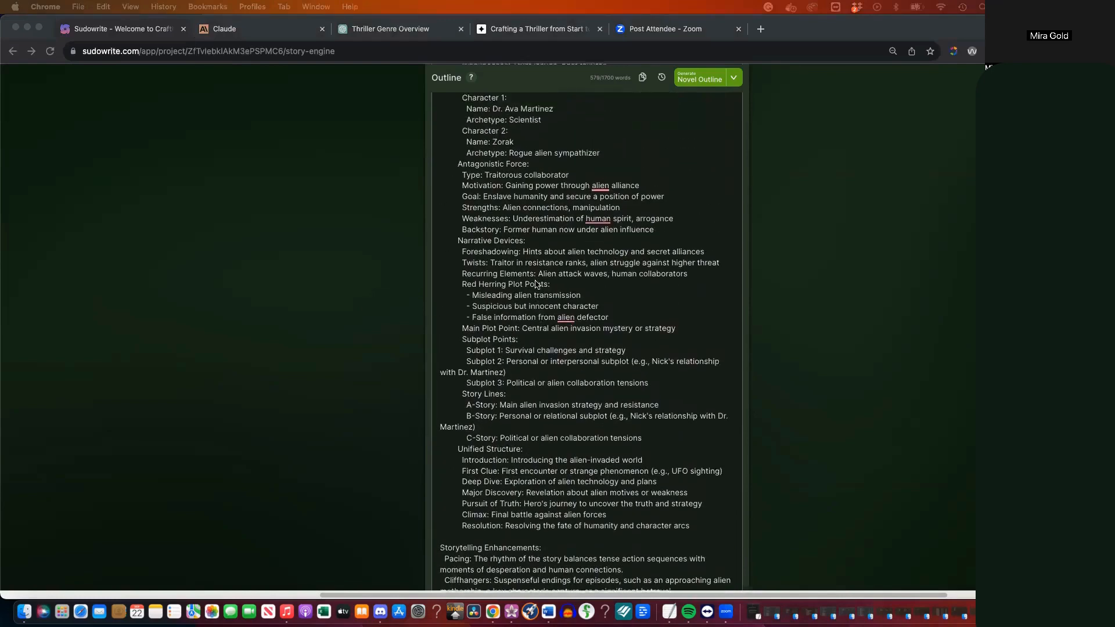
scroll(535, 285, up, 1)
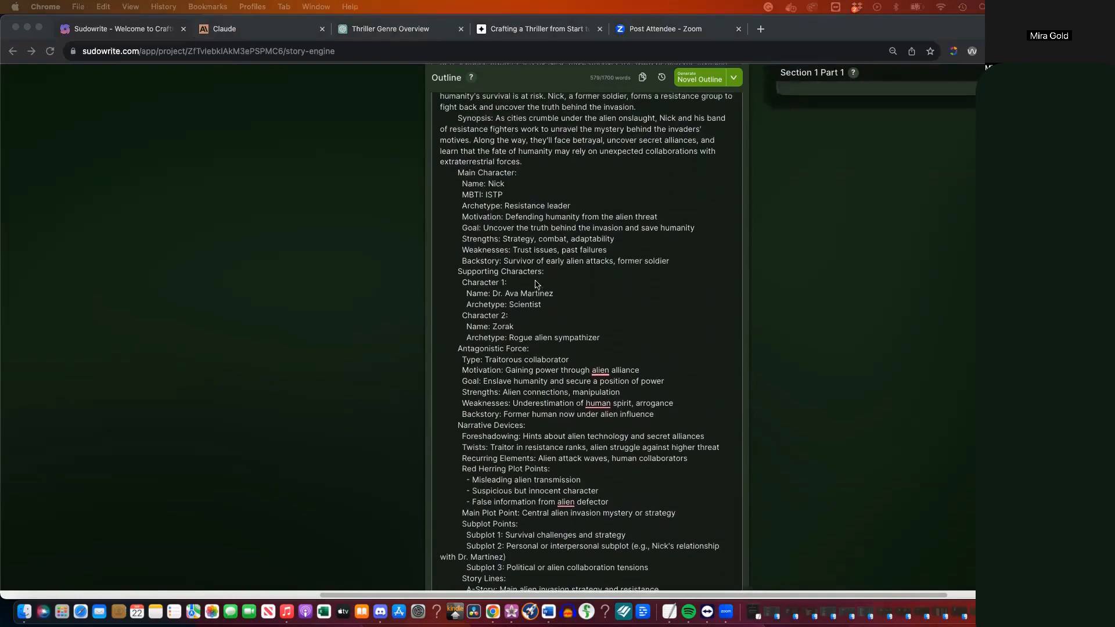
click(486, 201)
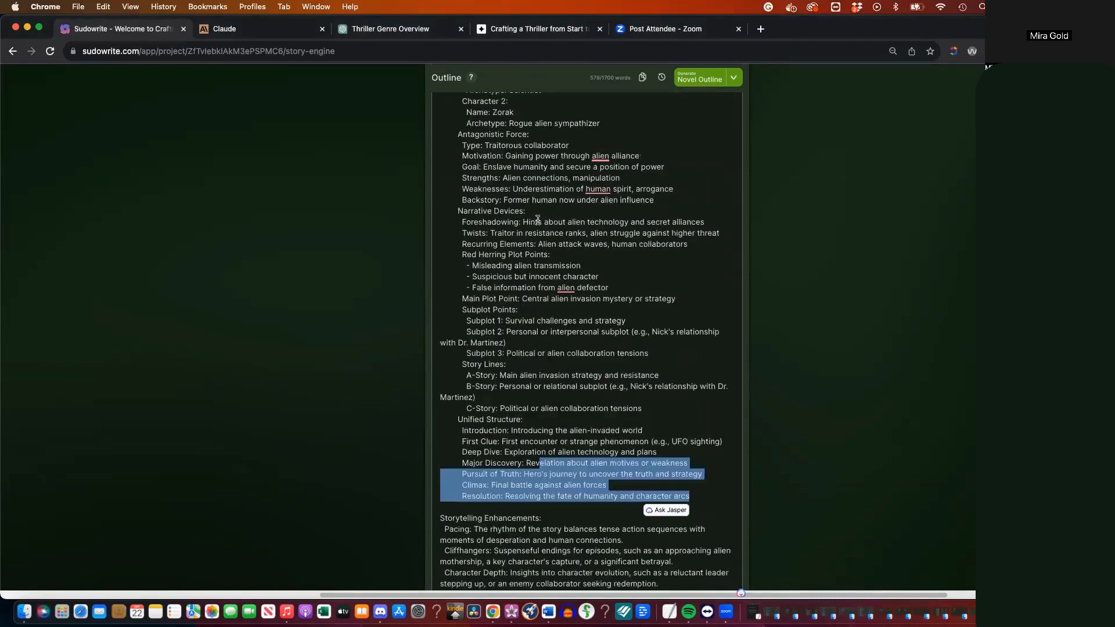
scroll(537, 221, up, 3)
scroll(538, 220, up, 3)
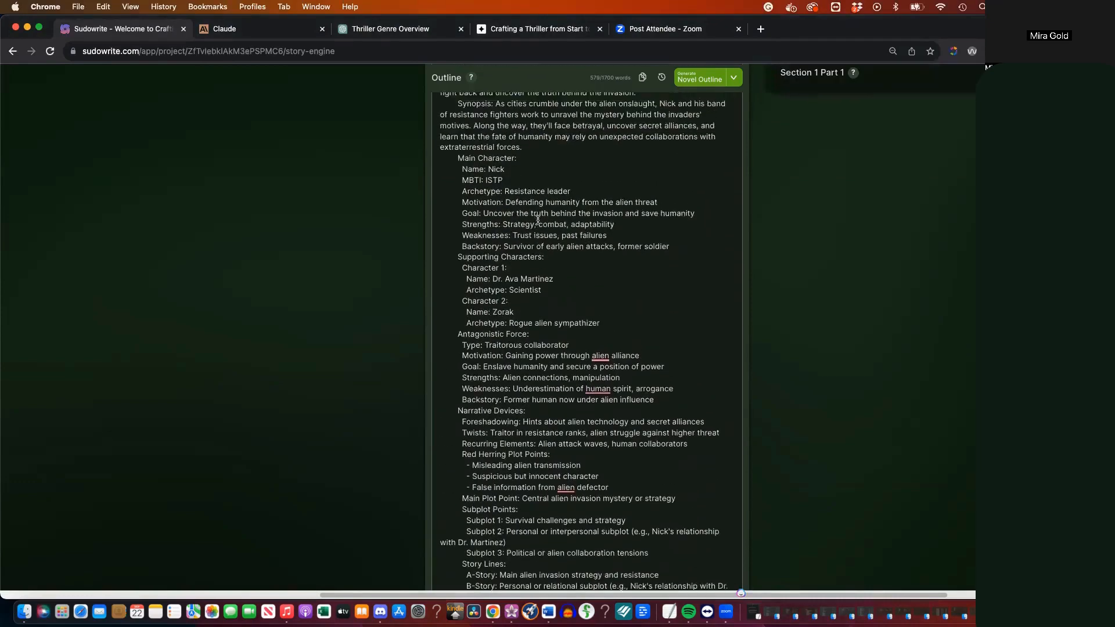
Copy the generated outline's section from Main Character through the Unified Structure into the empty Characters field
shift+click(458, 197)
key(ctrl+c)
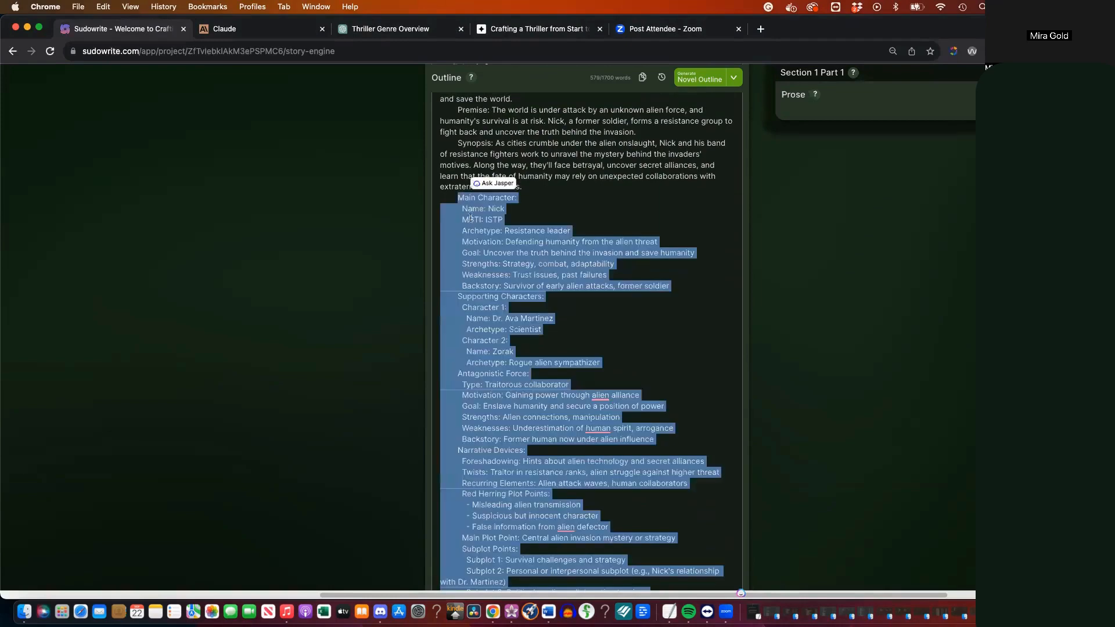
scroll(478, 227, up, 7)
click(210, 141)
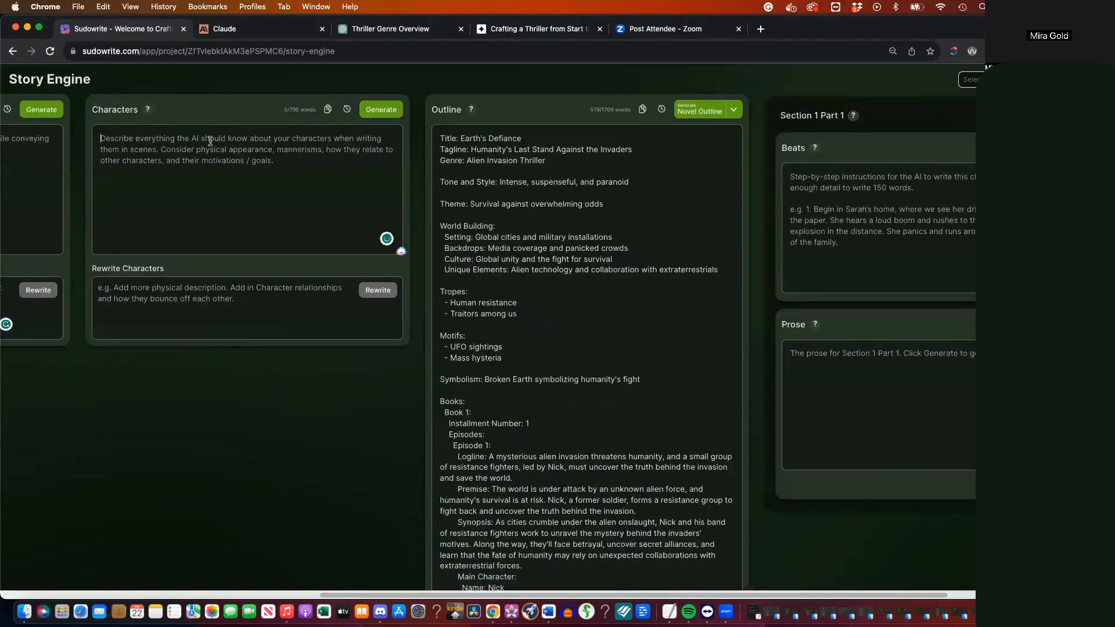
key(ctrl+v)
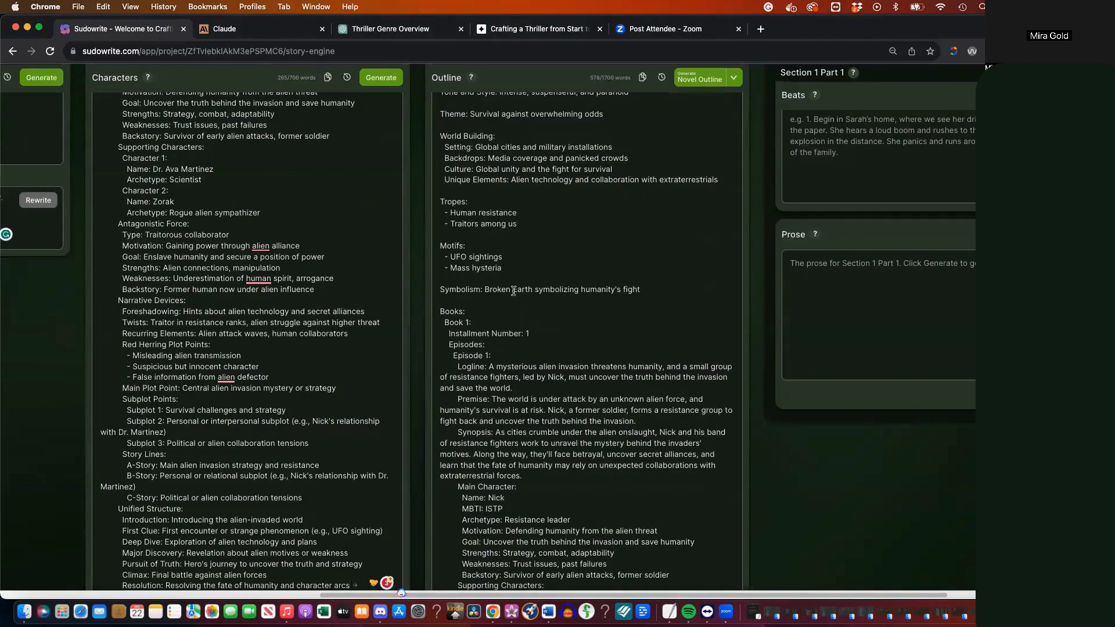
Paste the chapter-by-chapter outline prompt into the Rewrite Outline instructions, setting the story length to 30 and the genre to Alien Invasion Thriller
scroll(513, 290, down, 2)
scroll(514, 290, down, 15)
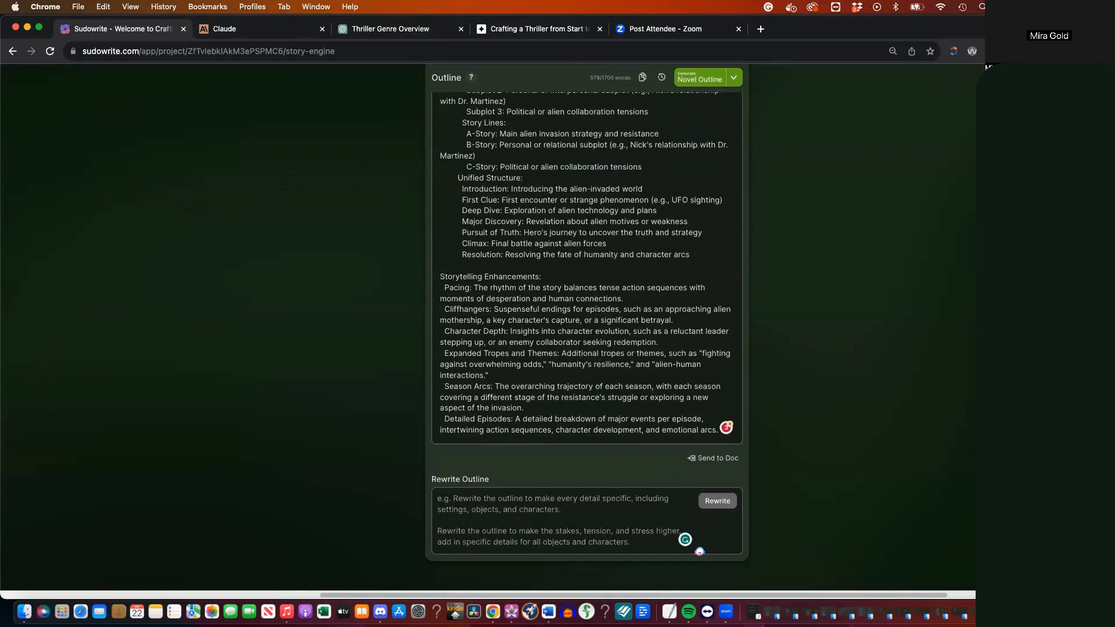
key(super+v)
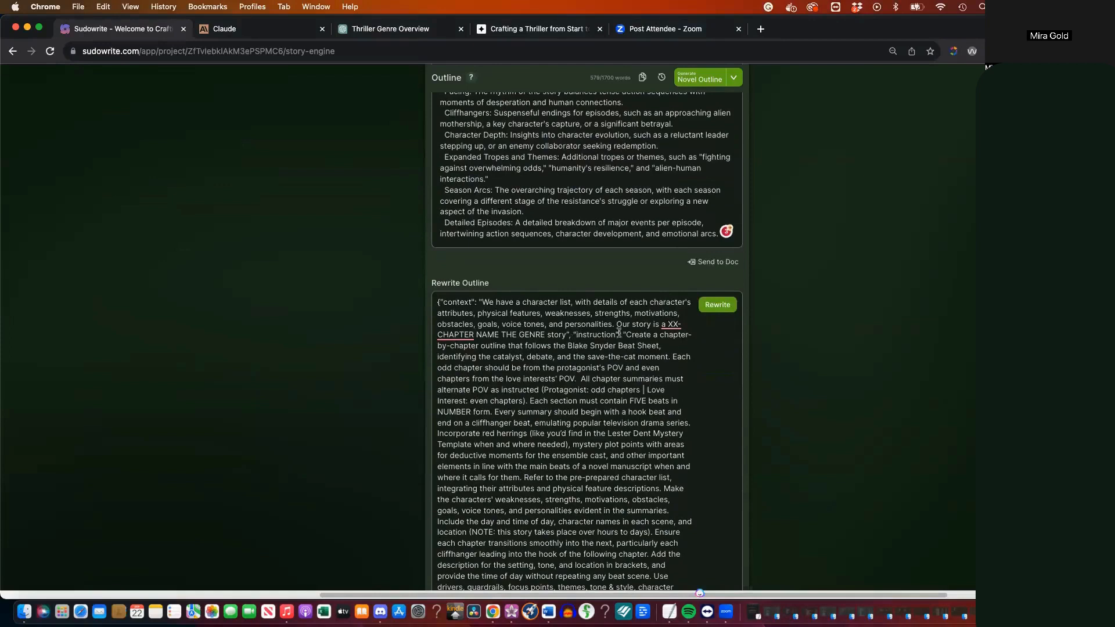
right_click(676, 324)
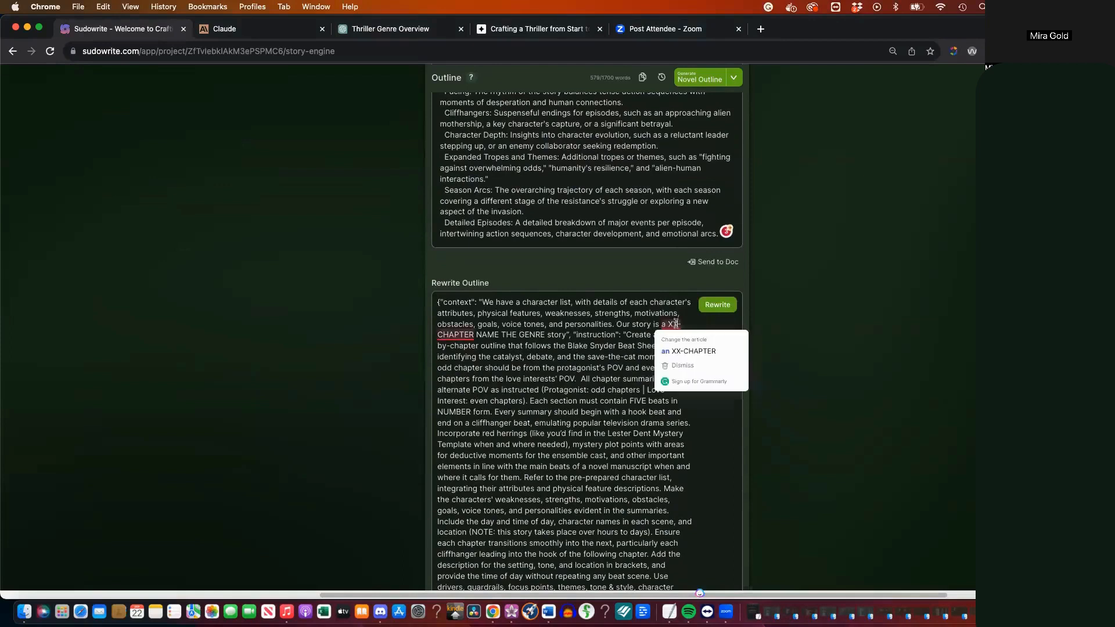
text(30)
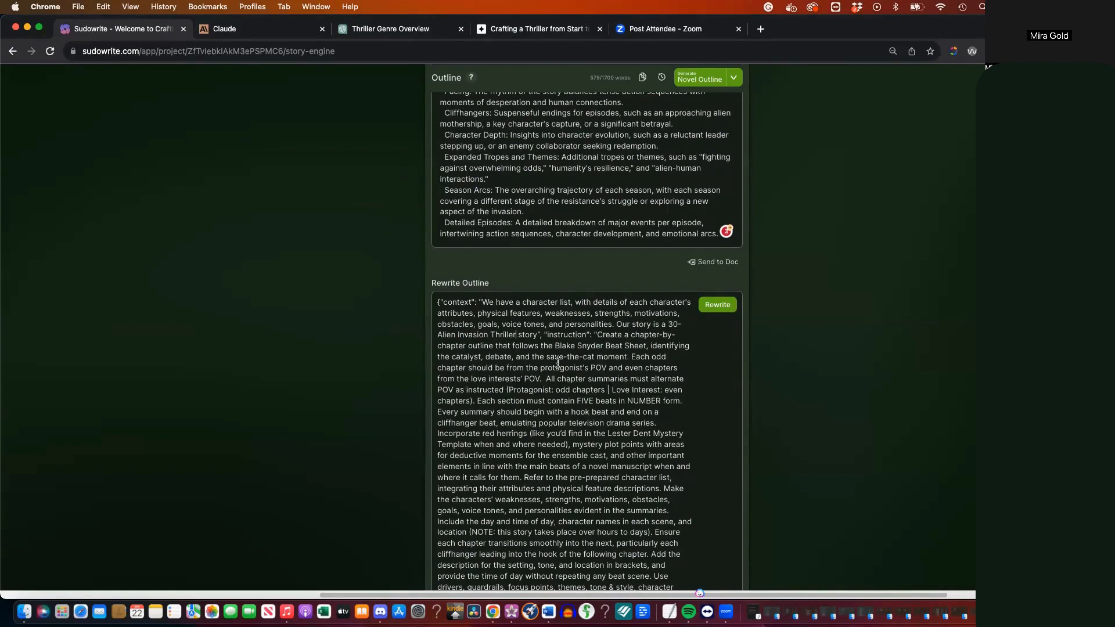
Review the pasted prompt's Blake Snyder Beat Sheet, alternating POV and FIVE-beats-per-section instructions
scroll(593, 368, down, 1)
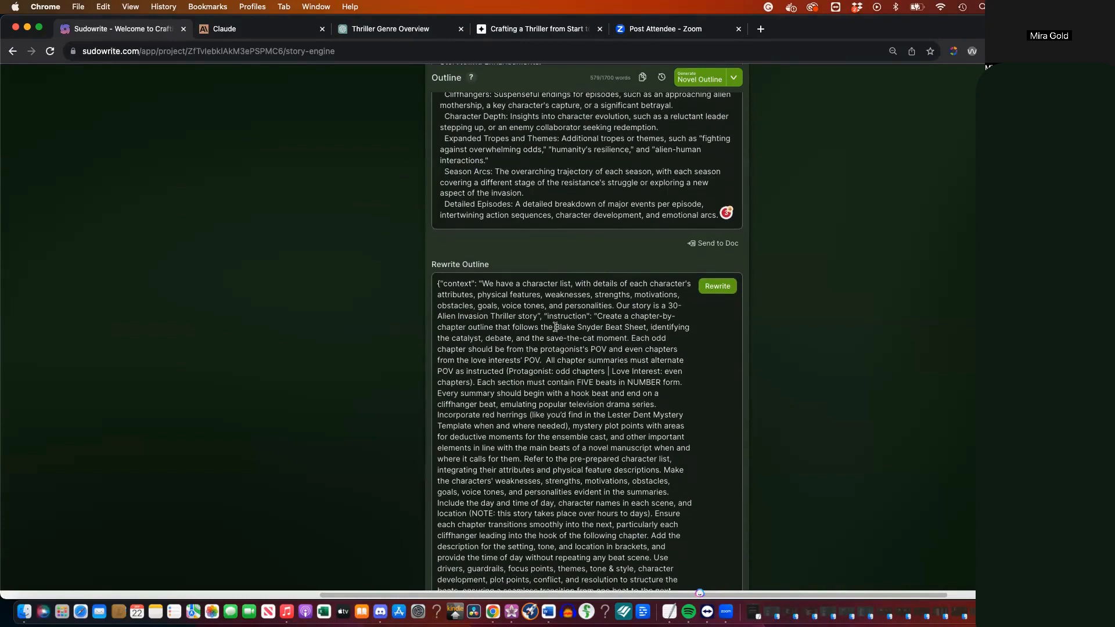
drag(555, 327, 631, 331)
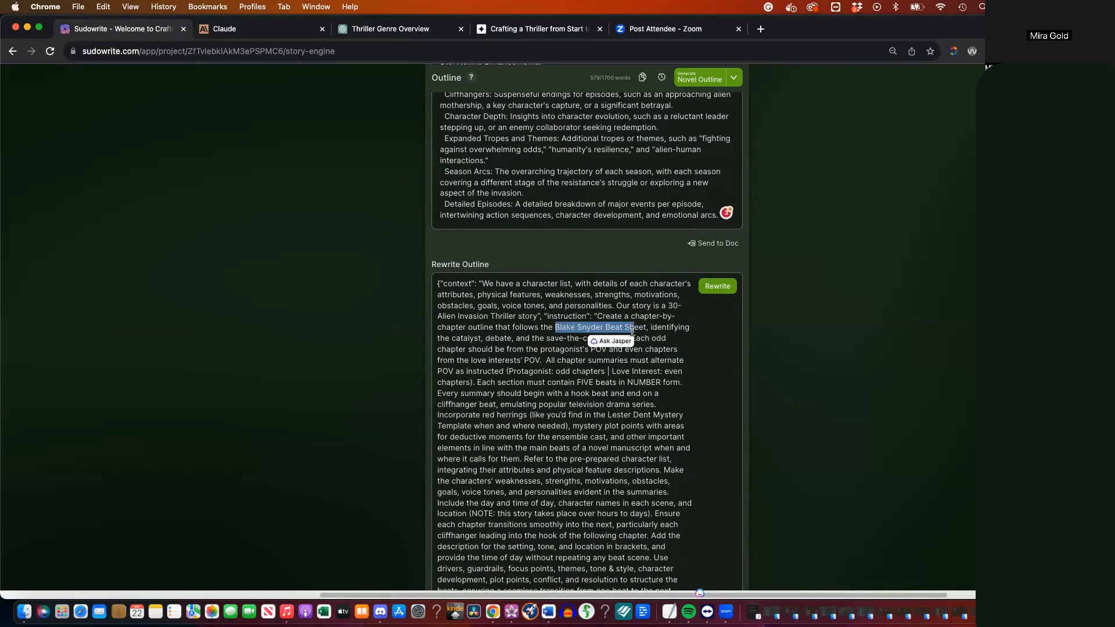
click(627, 369)
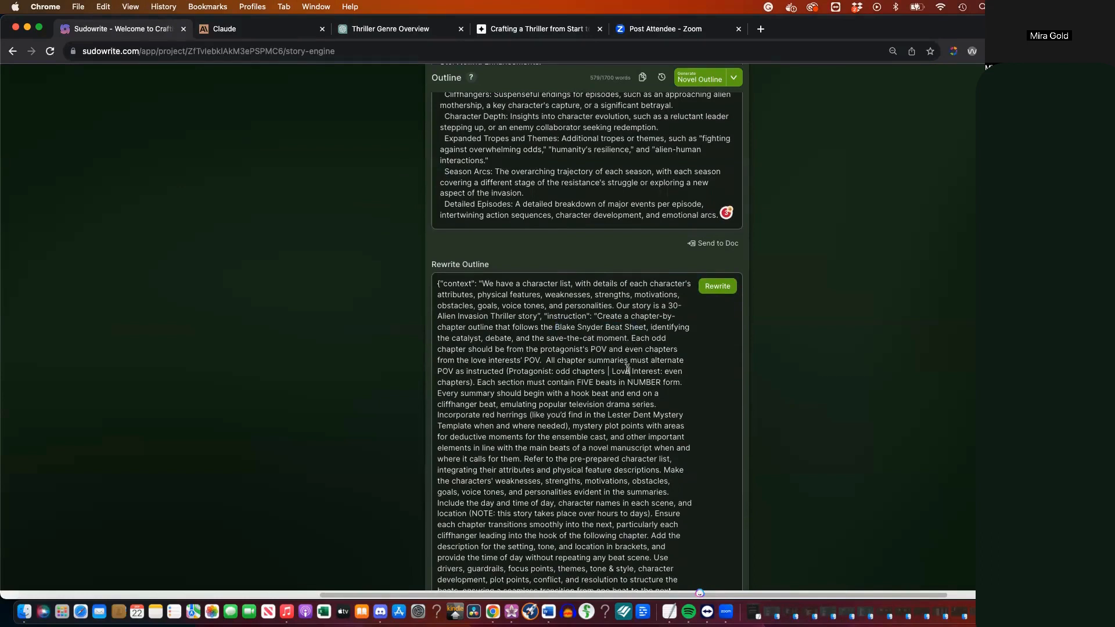
drag(581, 349, 627, 360)
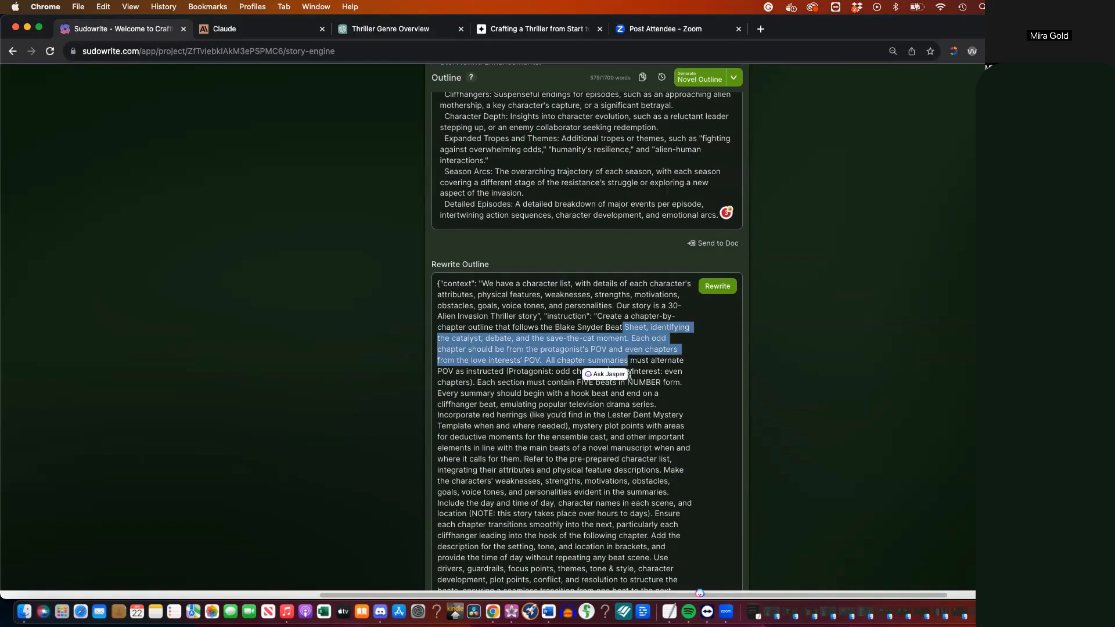
click(595, 427)
scroll(595, 426, down, 2)
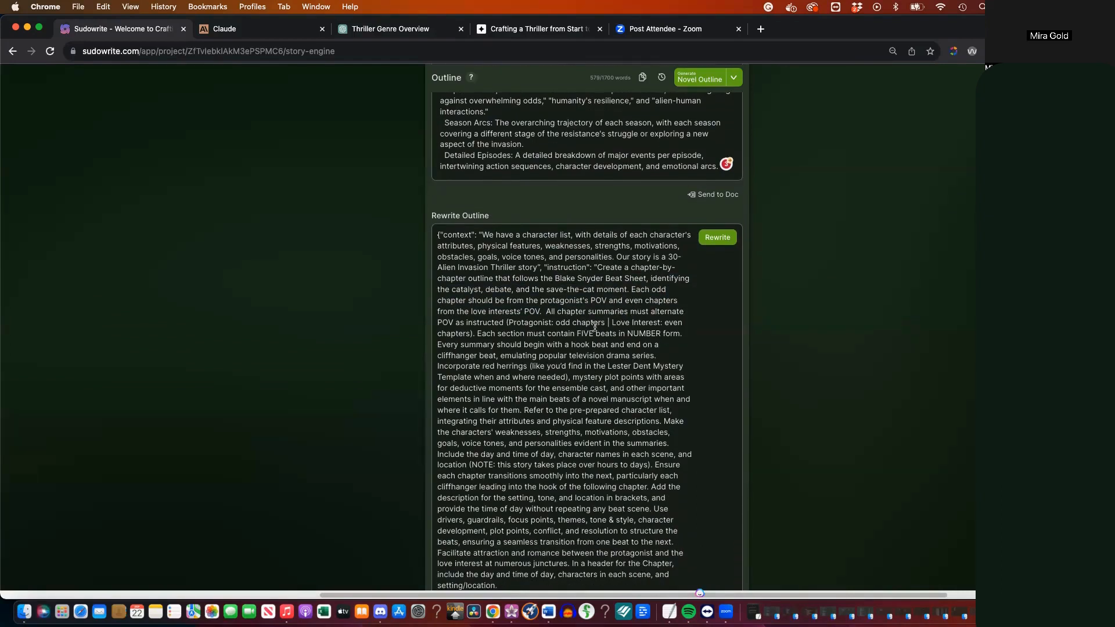
drag(594, 333, 578, 332)
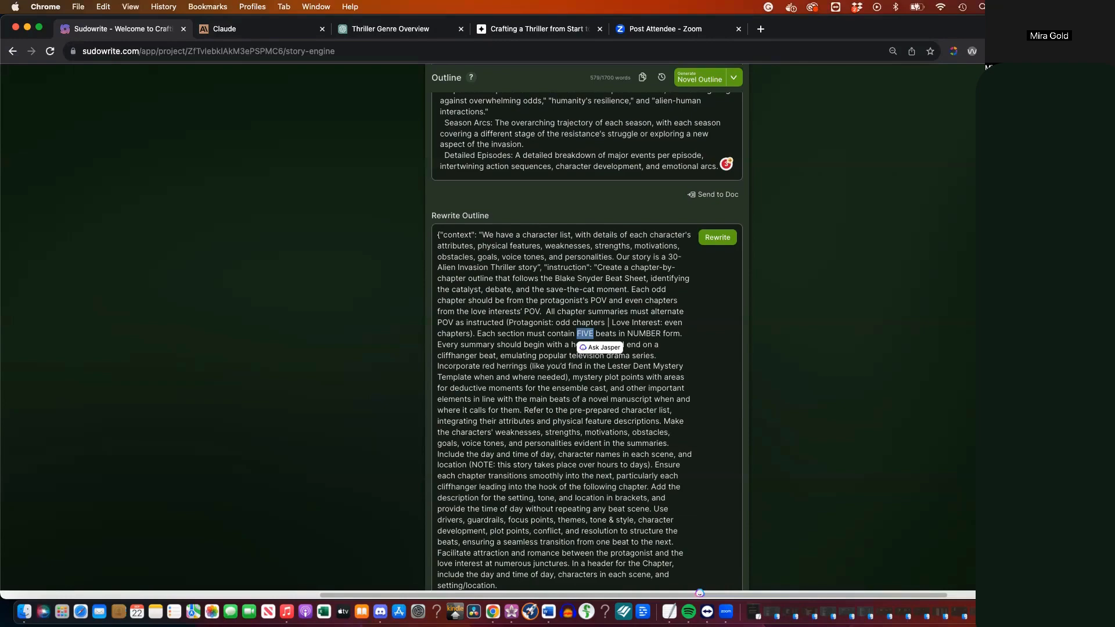
Switch to Vellum to view the Additional Prompts chapter's format section, and hide Vellum again
drag(1, 44, 533, 51)
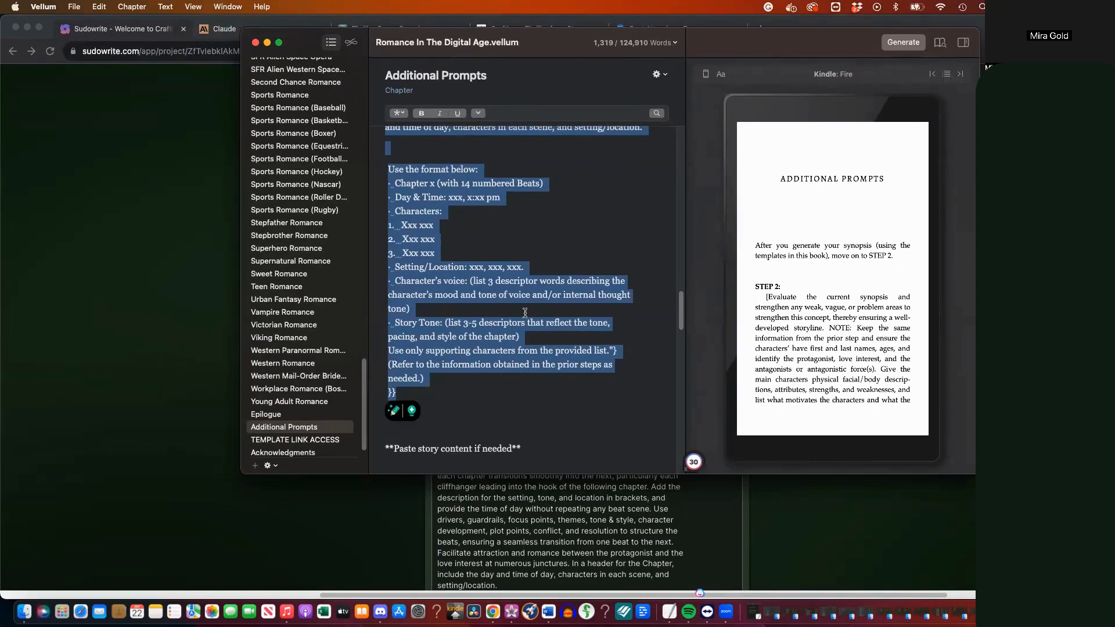
drag(749, 43, 437, 31)
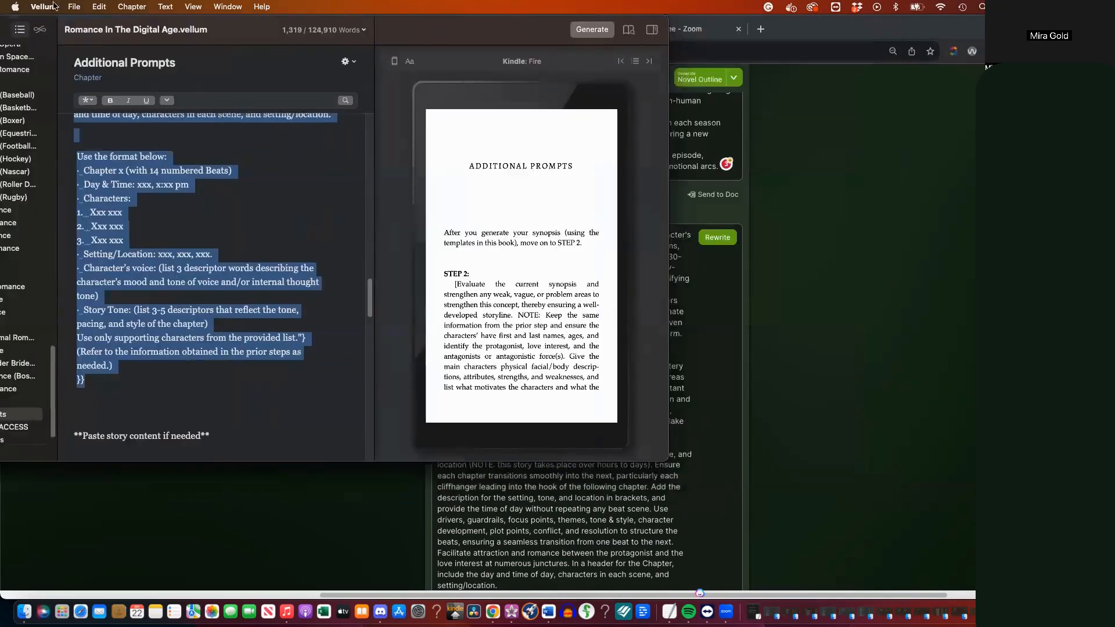
key(super+h)
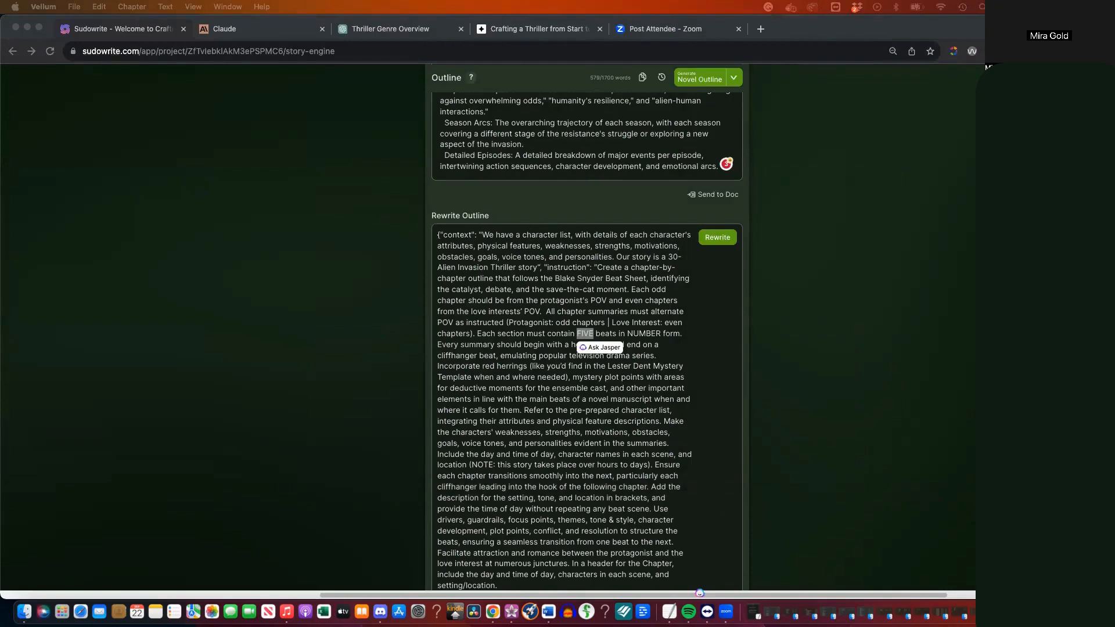
Relabel the three character entries in the prompt's chapter format as A, B and C
scroll(551, 338, down, 5)
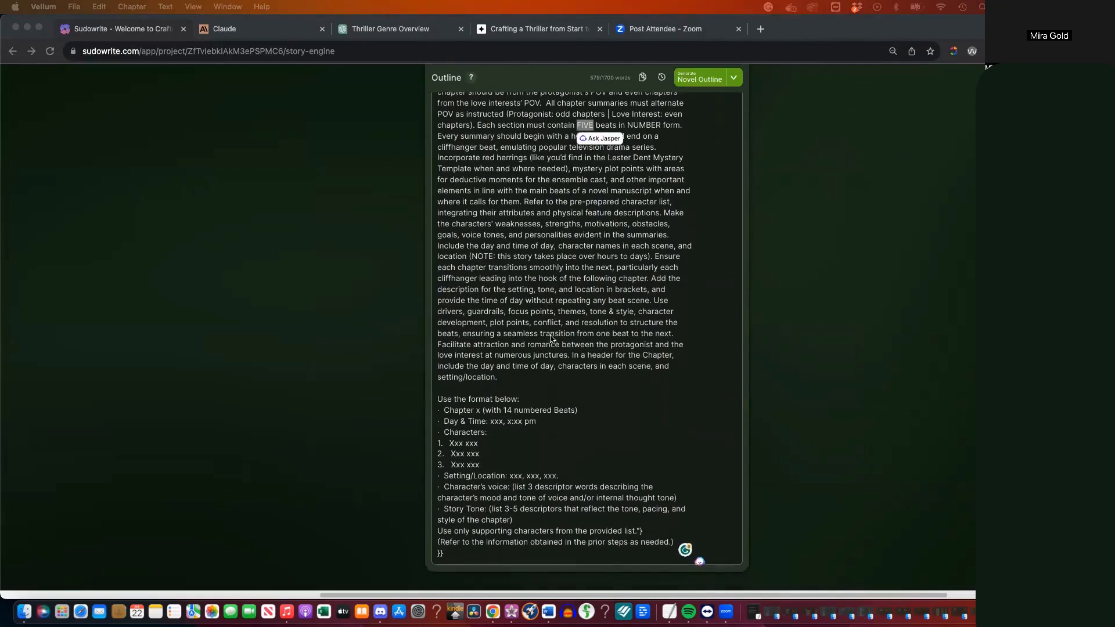
scroll(551, 338, up, 6)
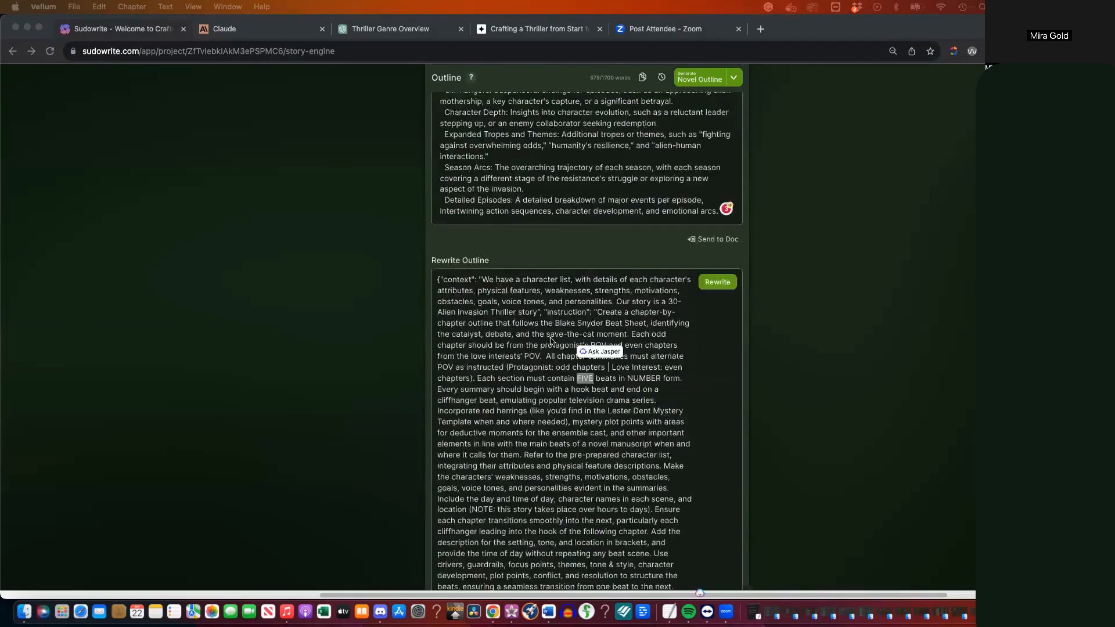
scroll(551, 339, down, 3)
click(442, 557)
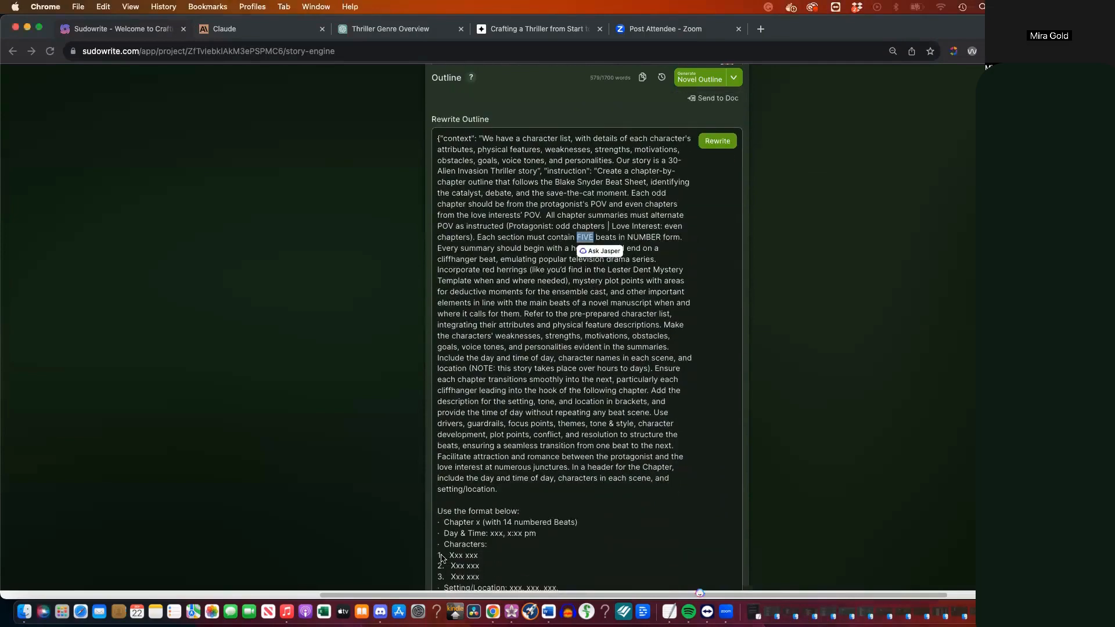
double_click(440, 556)
text(A)
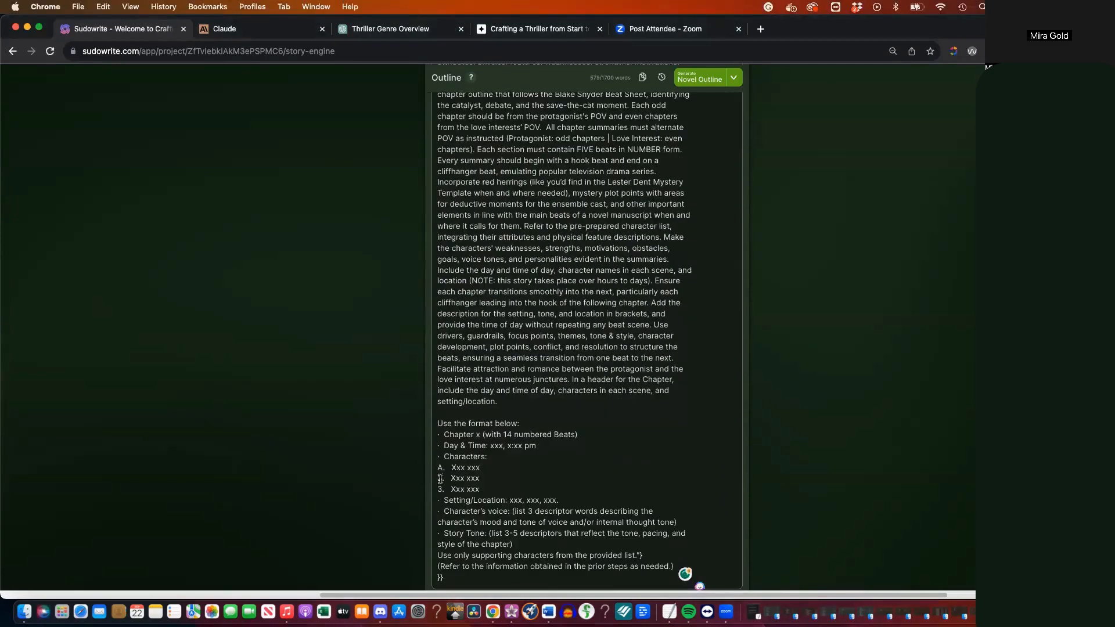
double_click(440, 478)
text(B)
scroll(467, 463, down, 1)
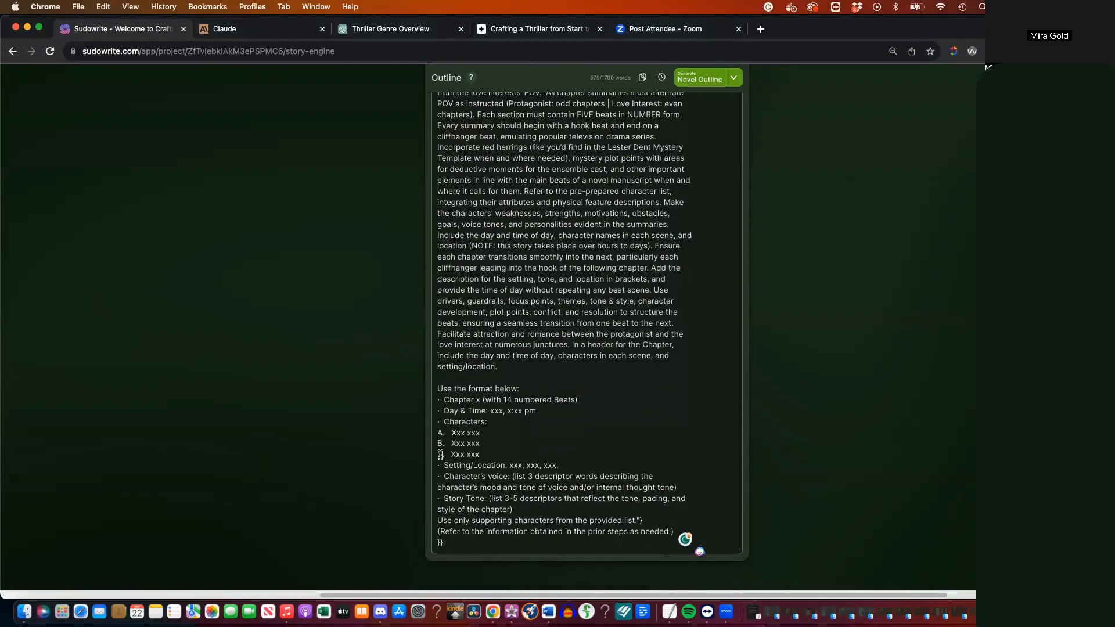
double_click(440, 454)
key(BackSpace)
text(C)
Recheck the rewrite prompt's chapter number, beats per section, and red herring and mystery plot point instructions
scroll(438, 395, up, 5)
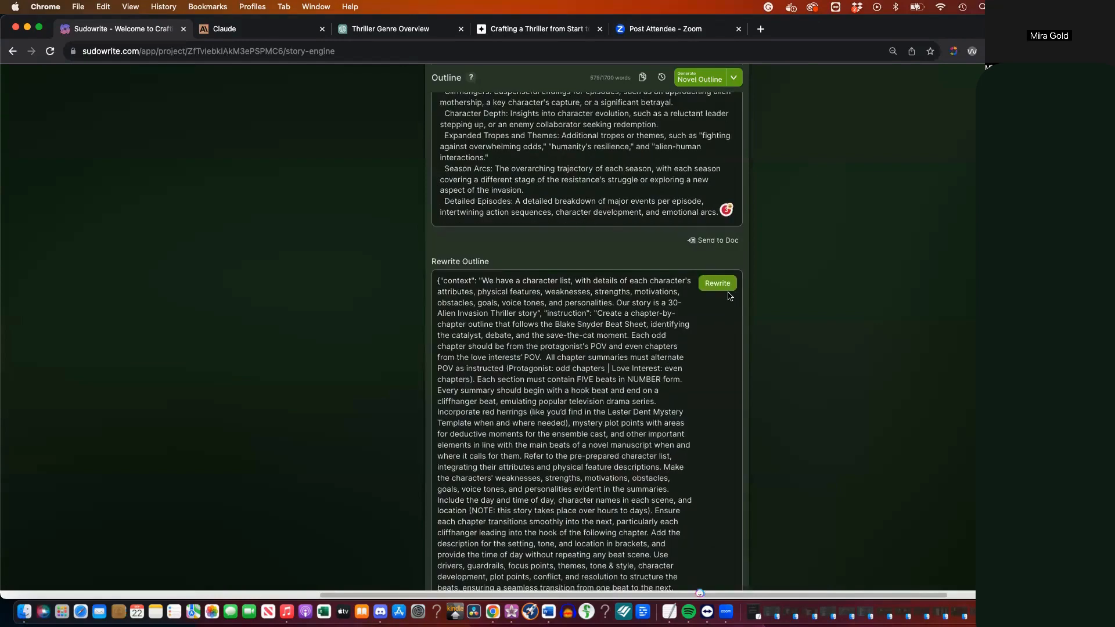
scroll(723, 311, down, 3)
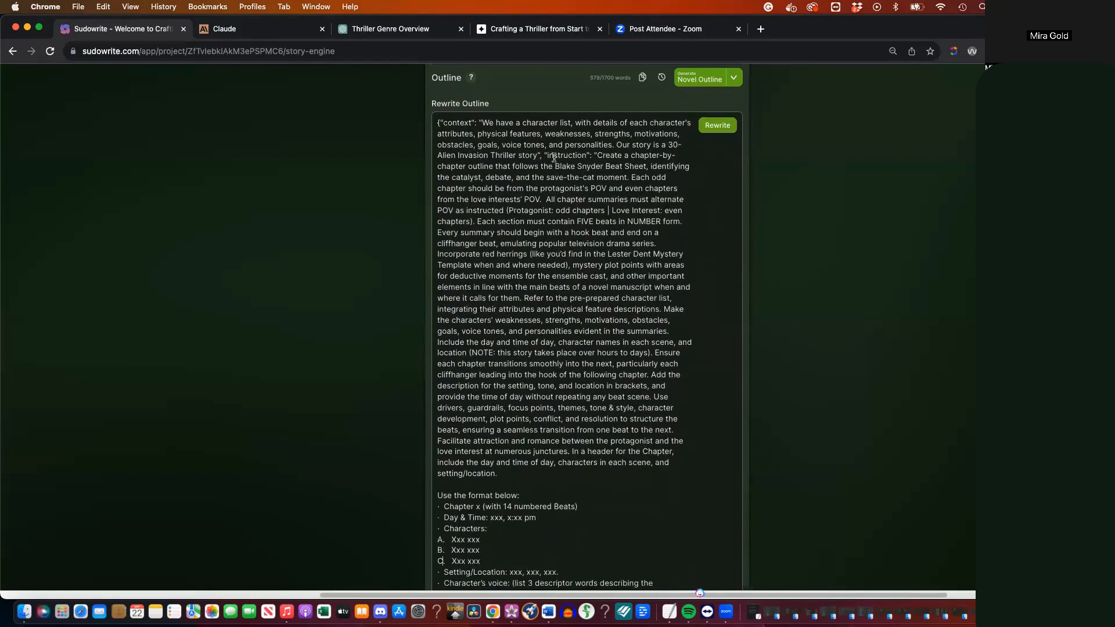
scroll(554, 158, up, 1)
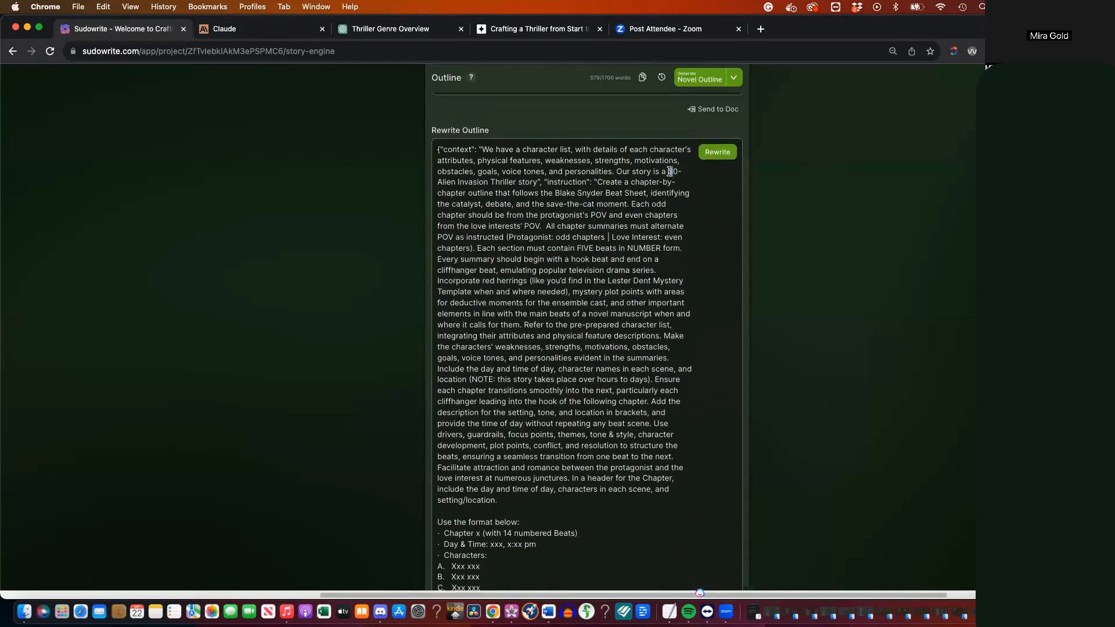
drag(670, 171, 666, 172)
drag(588, 249, 575, 249)
scroll(576, 278, down, 3)
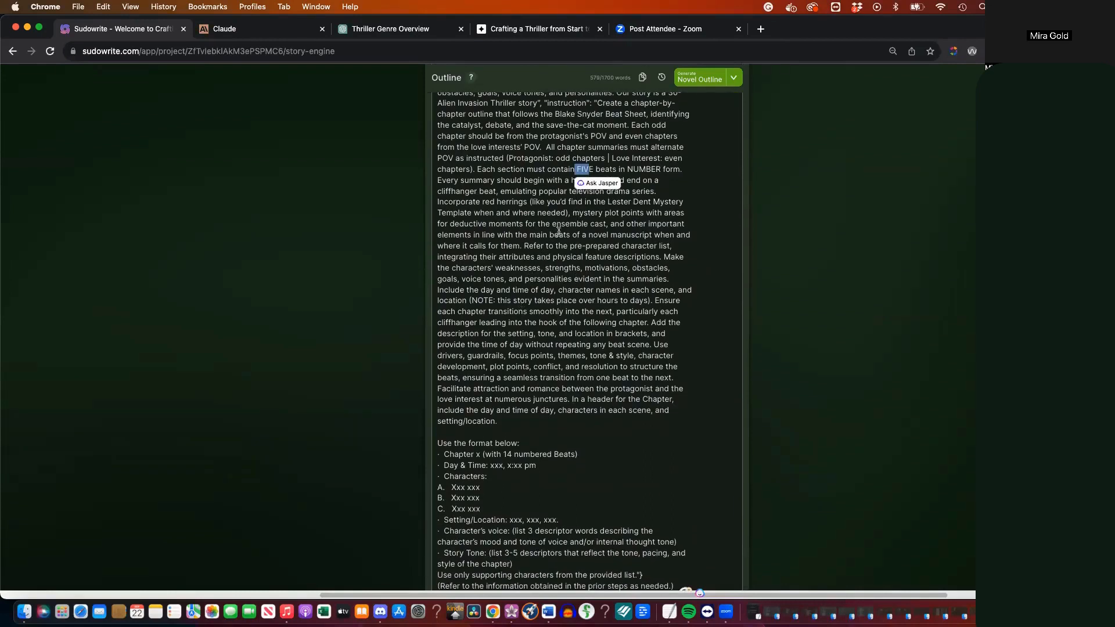
drag(556, 217, 580, 230)
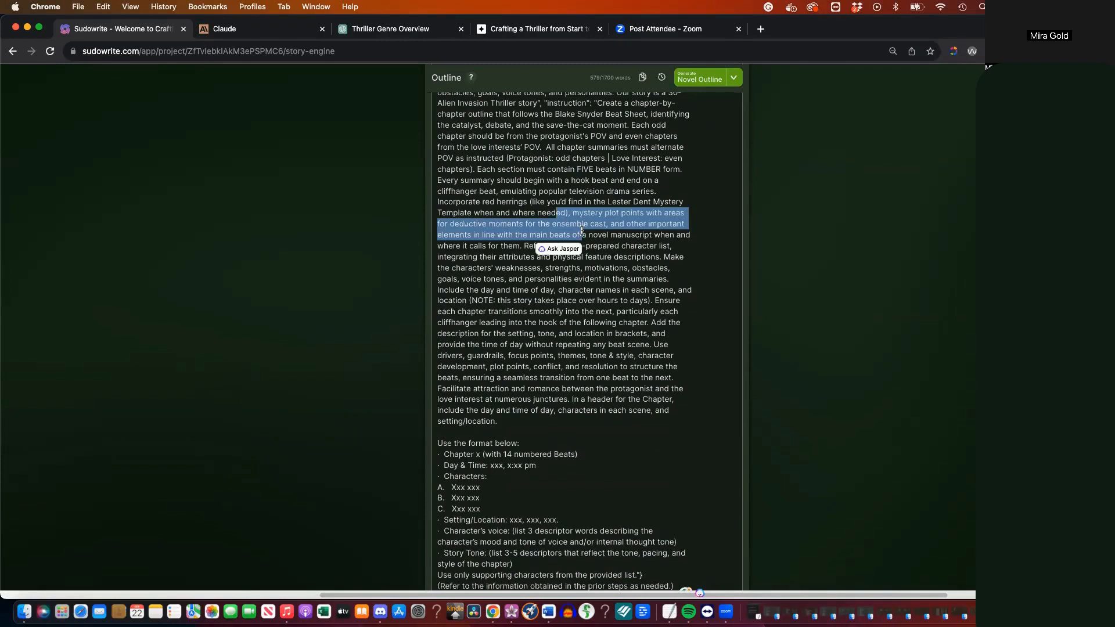
scroll(582, 230, down, 2)
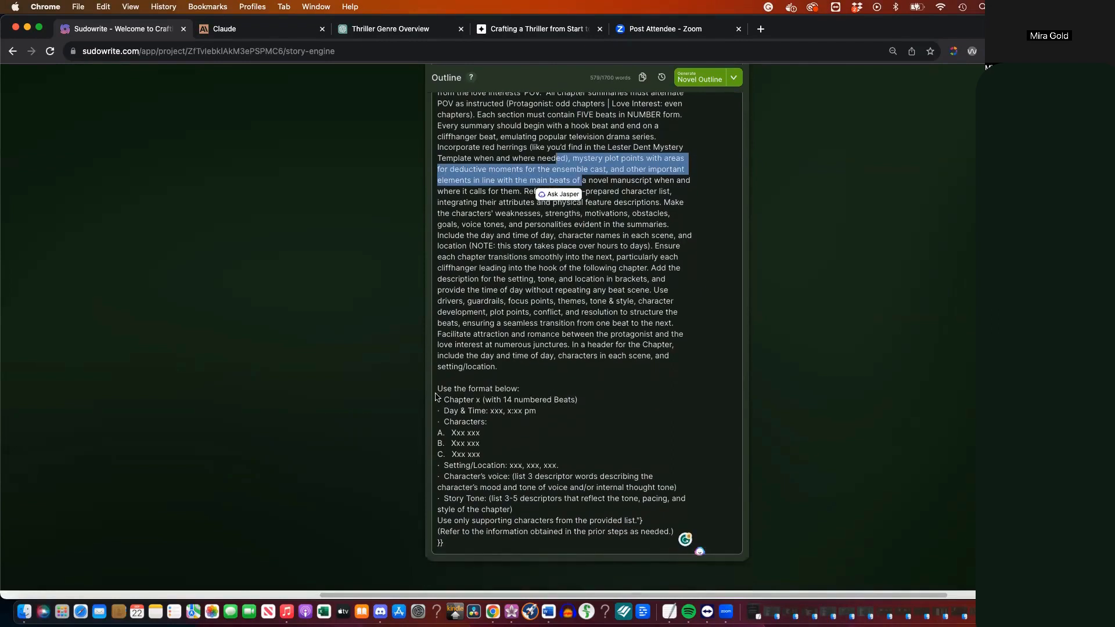
Set the chapter format to 5 numbered beats and run the outline rewrite
drag(437, 388, 487, 423)
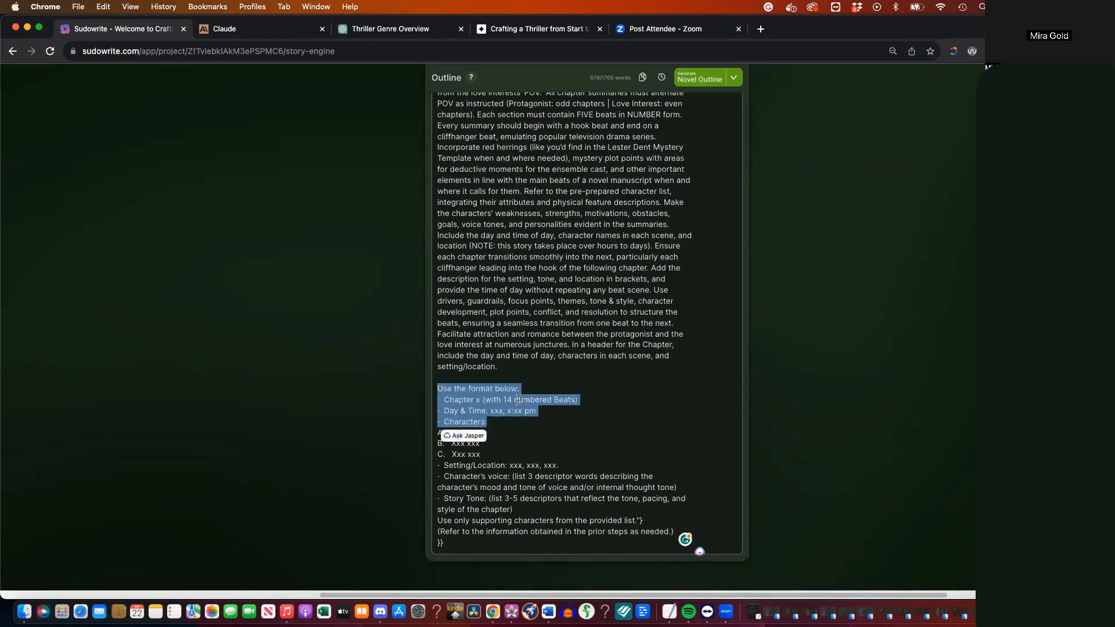
click(510, 472)
key(BackSpace)
key(BackSpace)
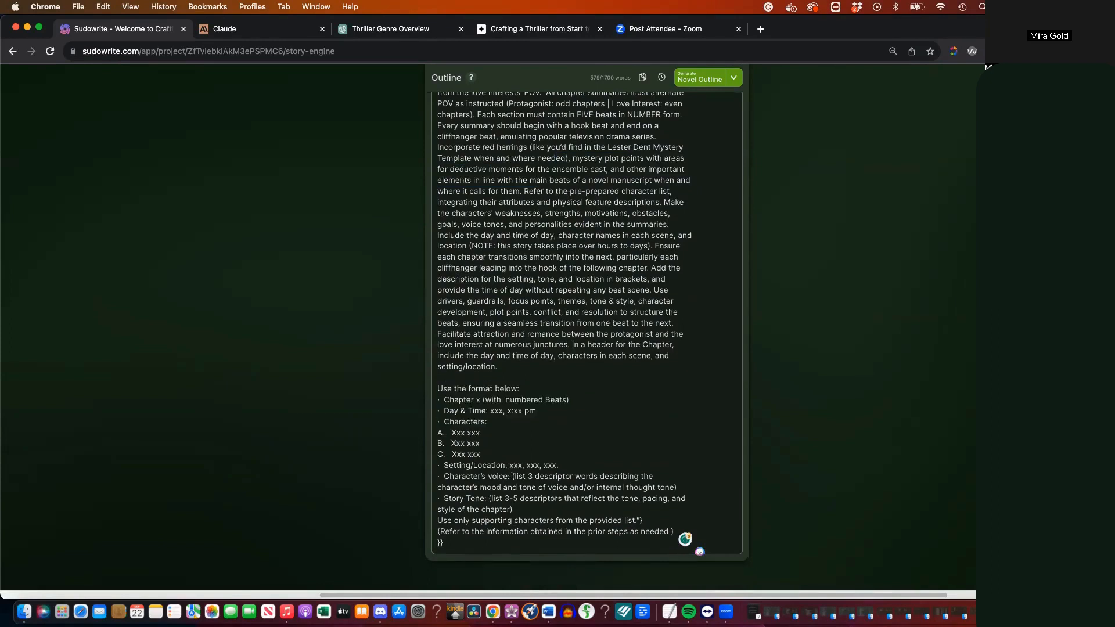
text(5)
scroll(580, 348, up, 5)
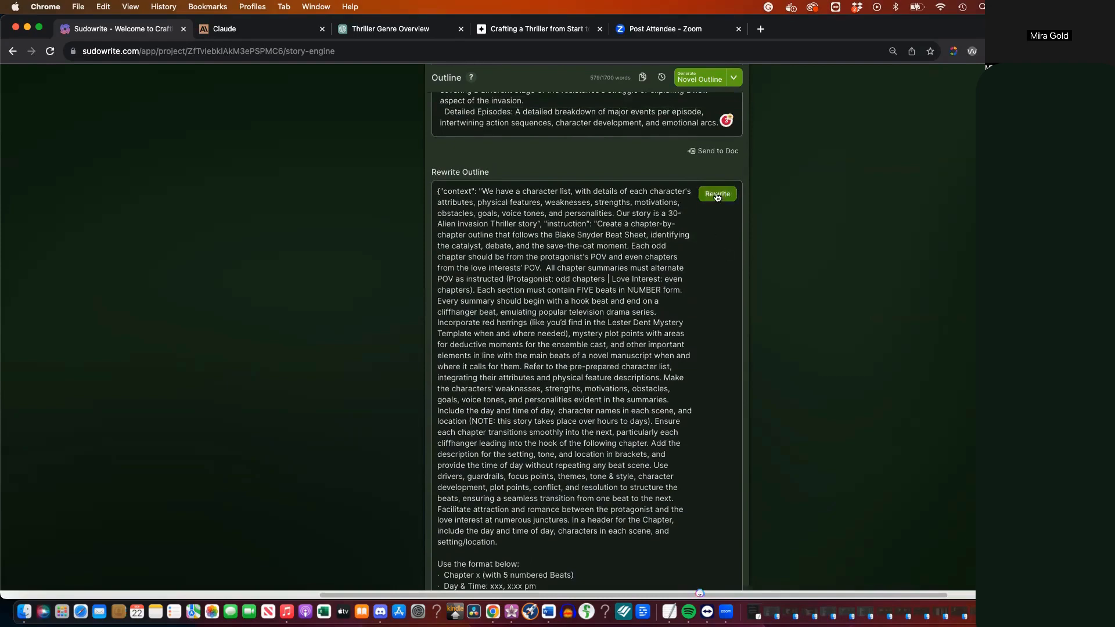
click(717, 194)
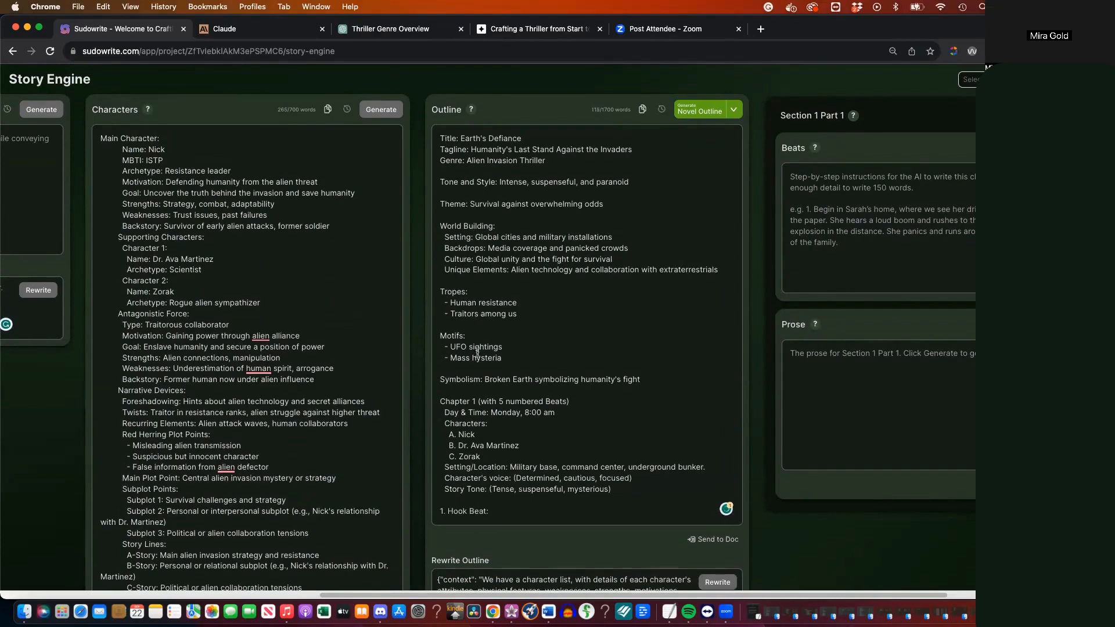
Review the rewritten outline's chapters and beats, down to the closing paragraph that explains the rewrite
scroll(477, 353, down, 1)
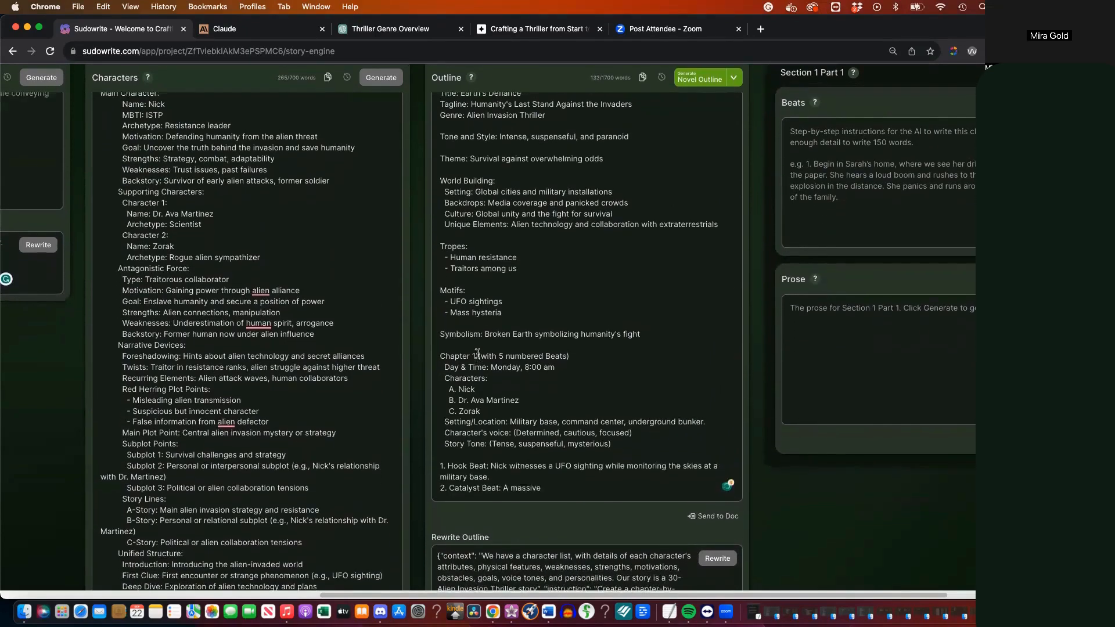
scroll(464, 325, down, 2)
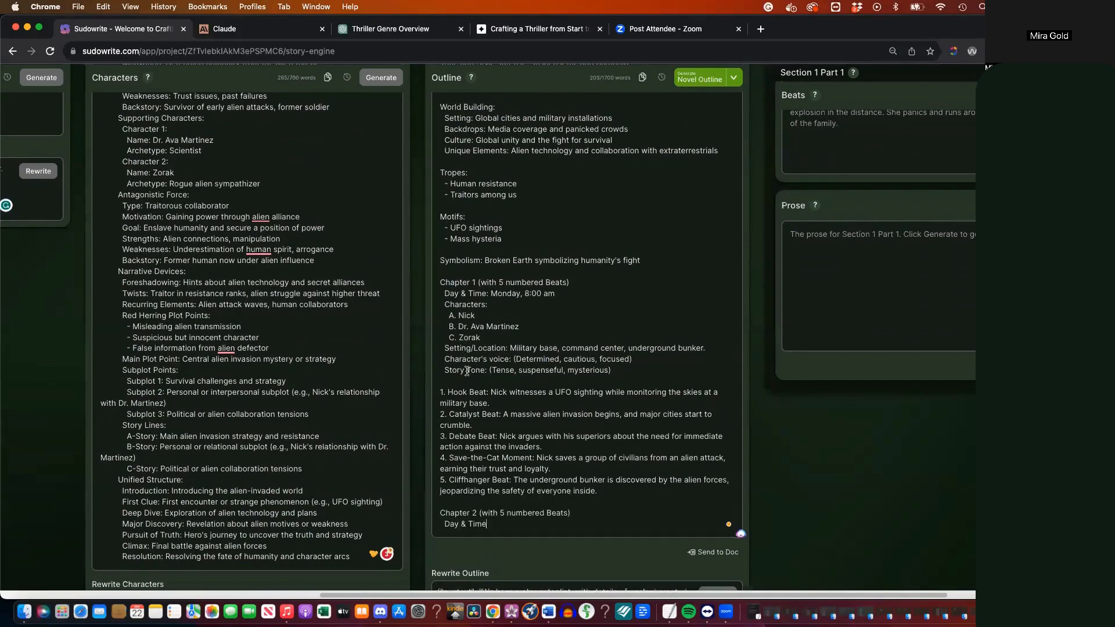
scroll(467, 372, down, 2)
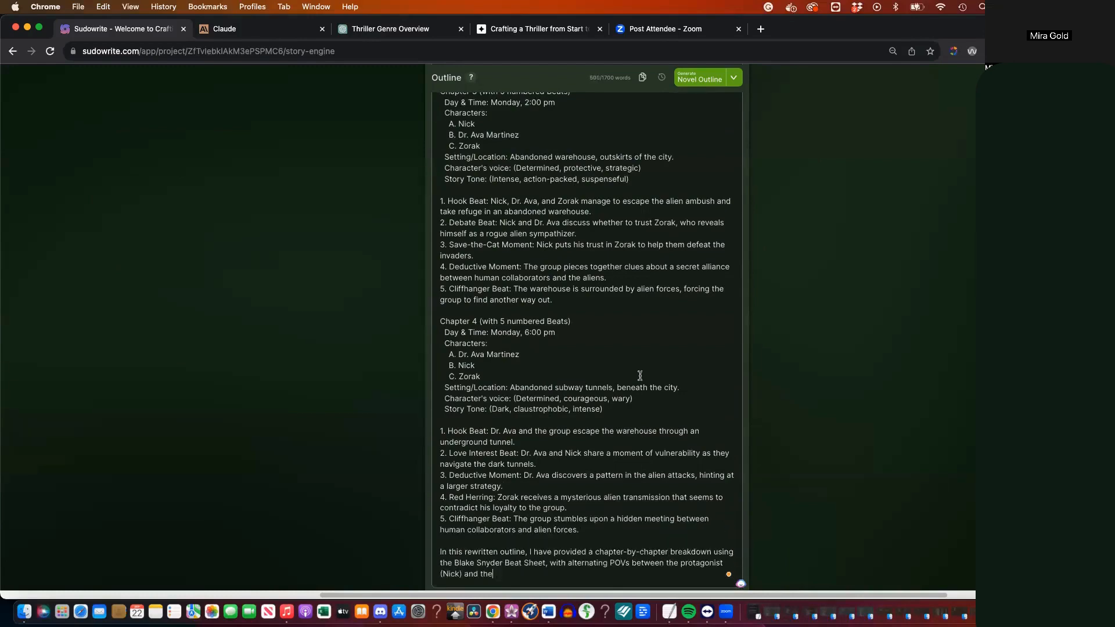
scroll(640, 375, down, 3)
drag(441, 412, 606, 465)
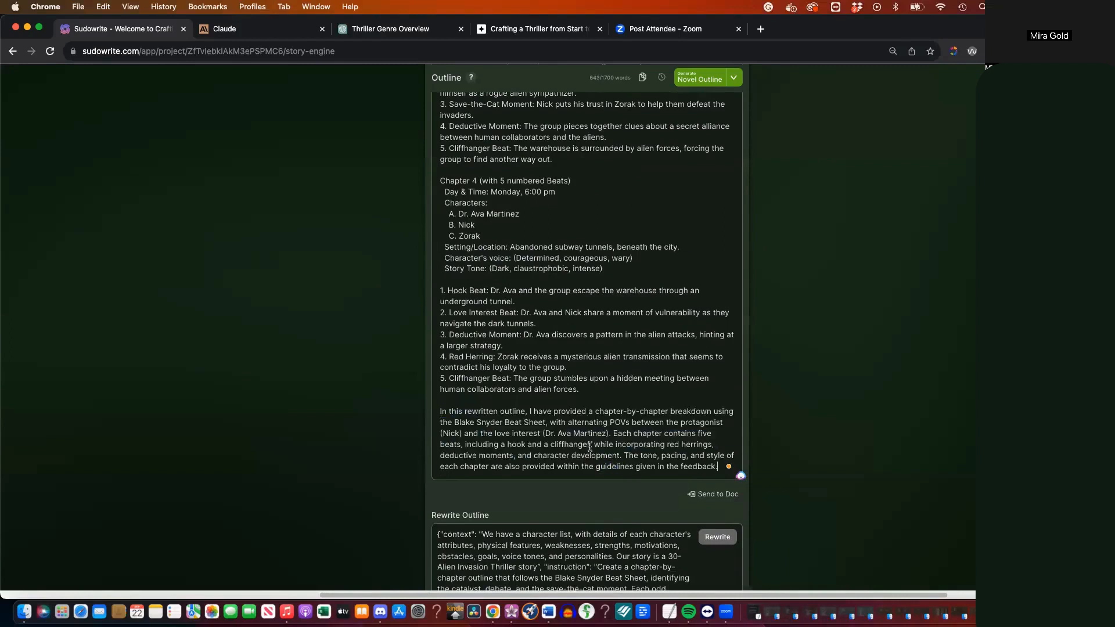
Replace the outline rewrite prompt with "Please continue where you left off on Chapter 5, follow all formatting requests and generate until you reach chapter 30."
drag(438, 411, 610, 468)
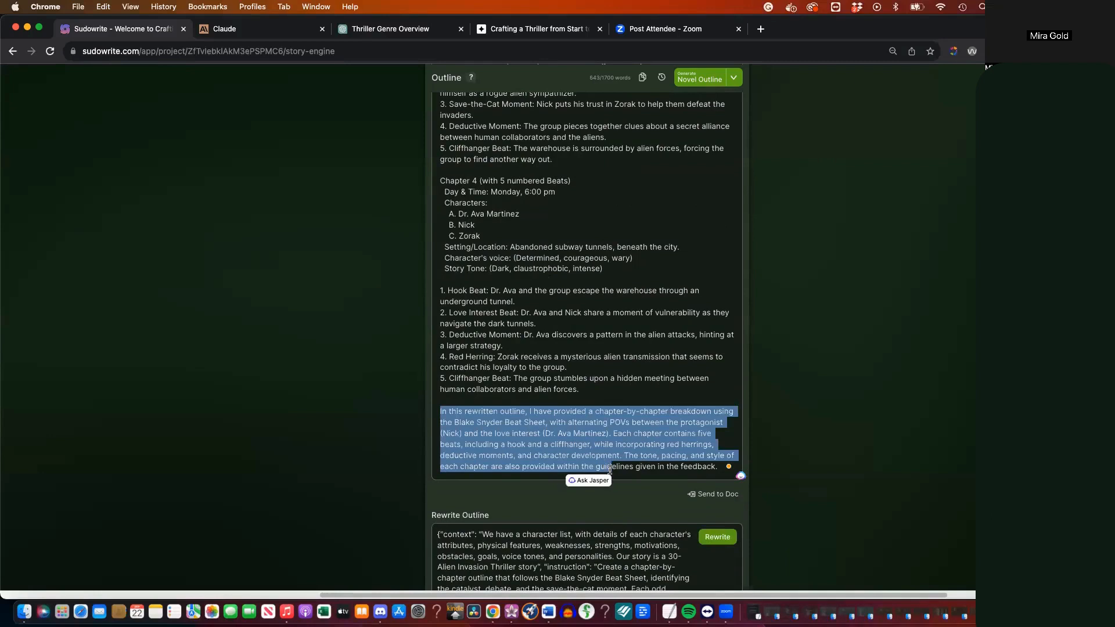
scroll(570, 422, up, 1)
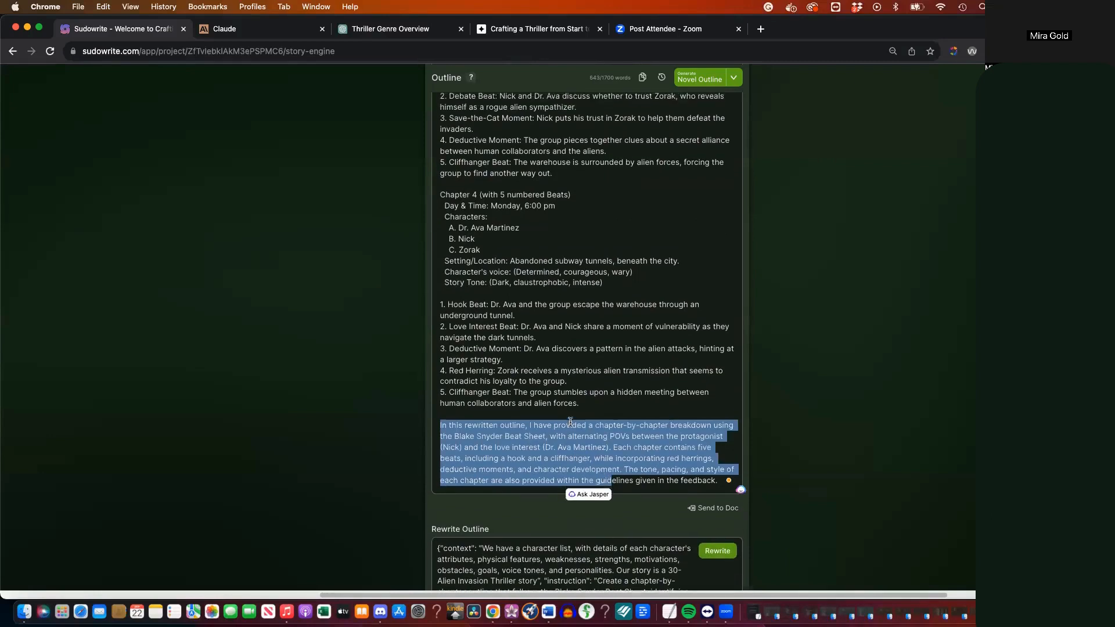
scroll(533, 521, down, 3)
click(531, 517)
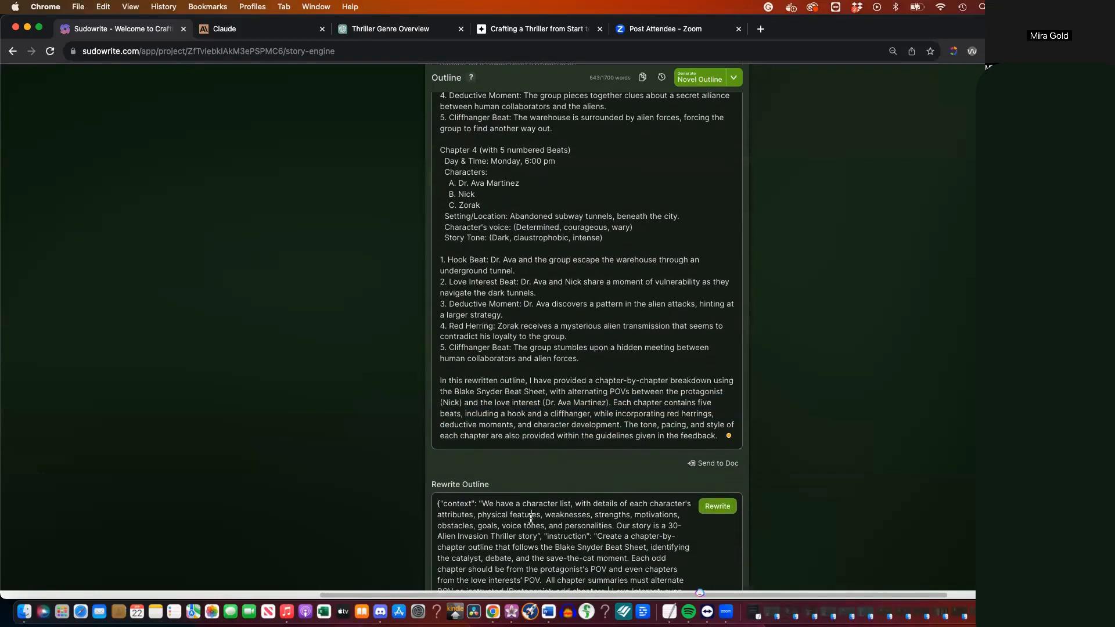
key(super+a)
key(BackSpace)
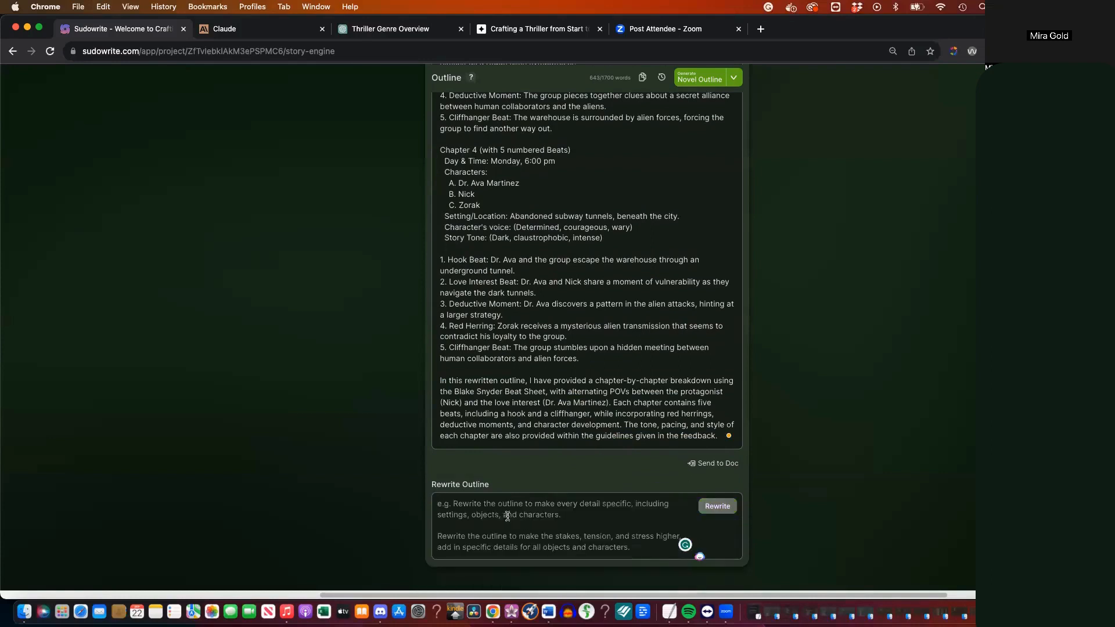
text(Please con)
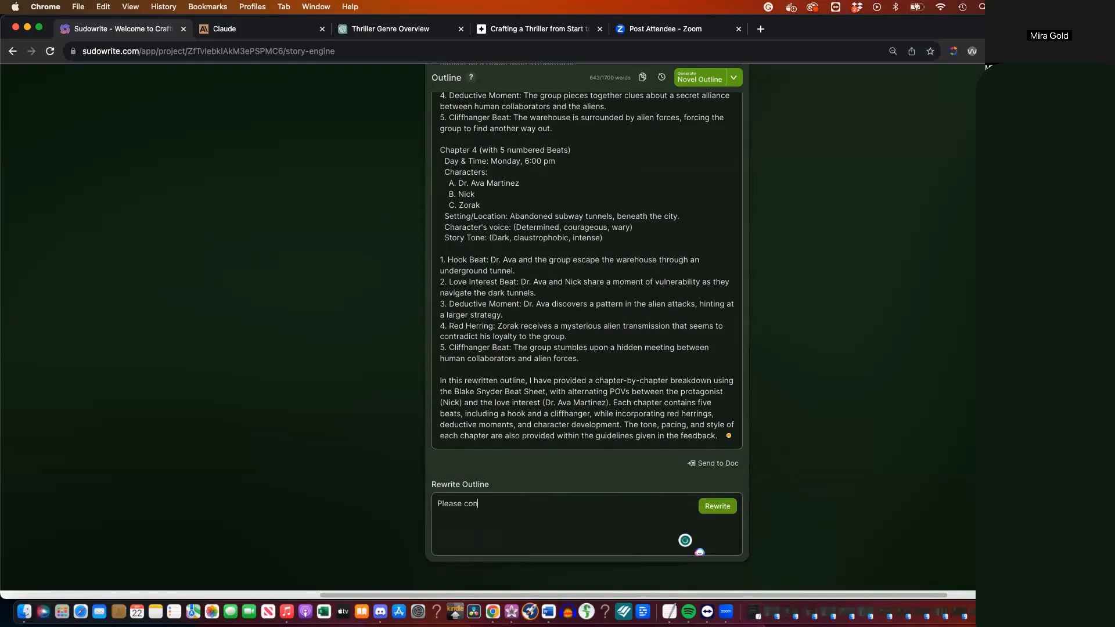
text(tinue where you left off on Chapter 5)
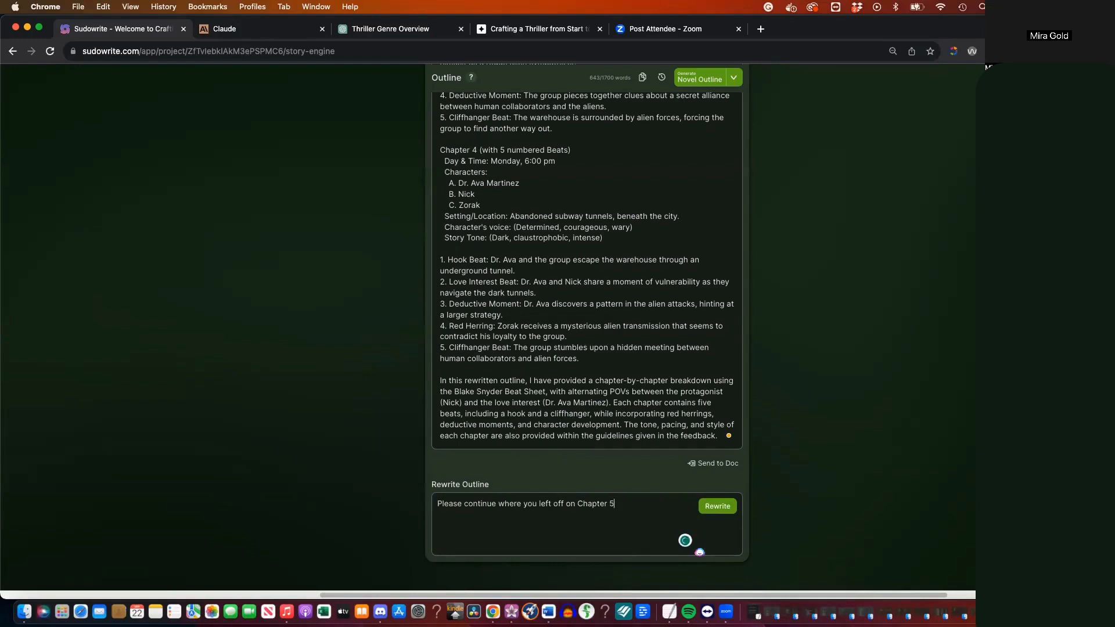
text(, follow all formatting requests and generate until you r)
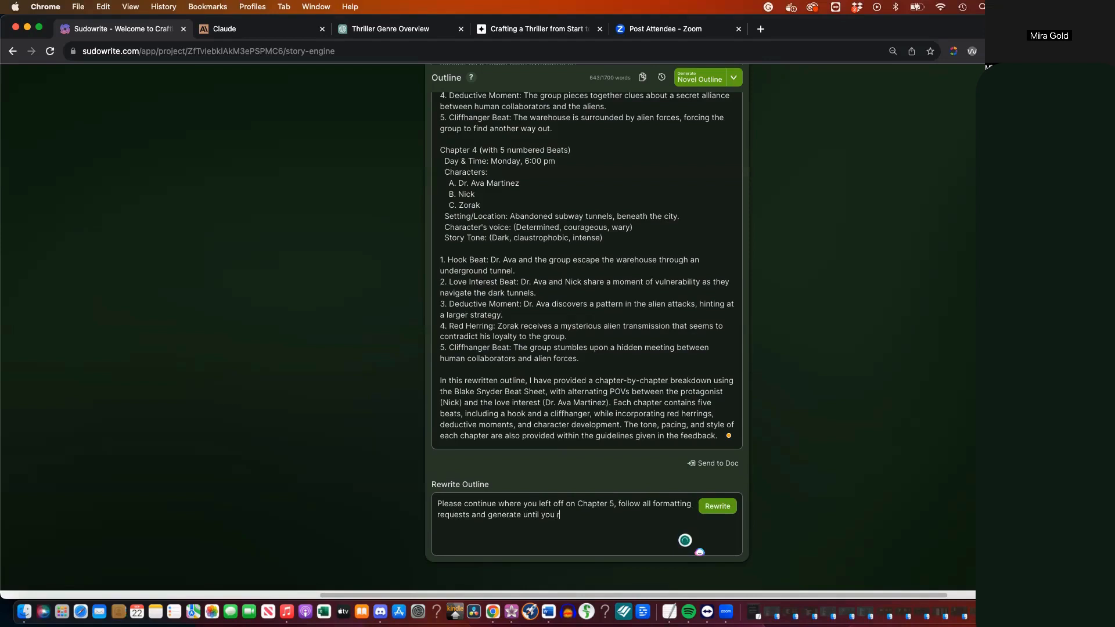
text(each chapter 30.)
Enclose "Chapter 5" in double asterisks in the rewrite prompt and run the outline rewrite
click(579, 503)
text(**)
click(622, 504)
text(**)
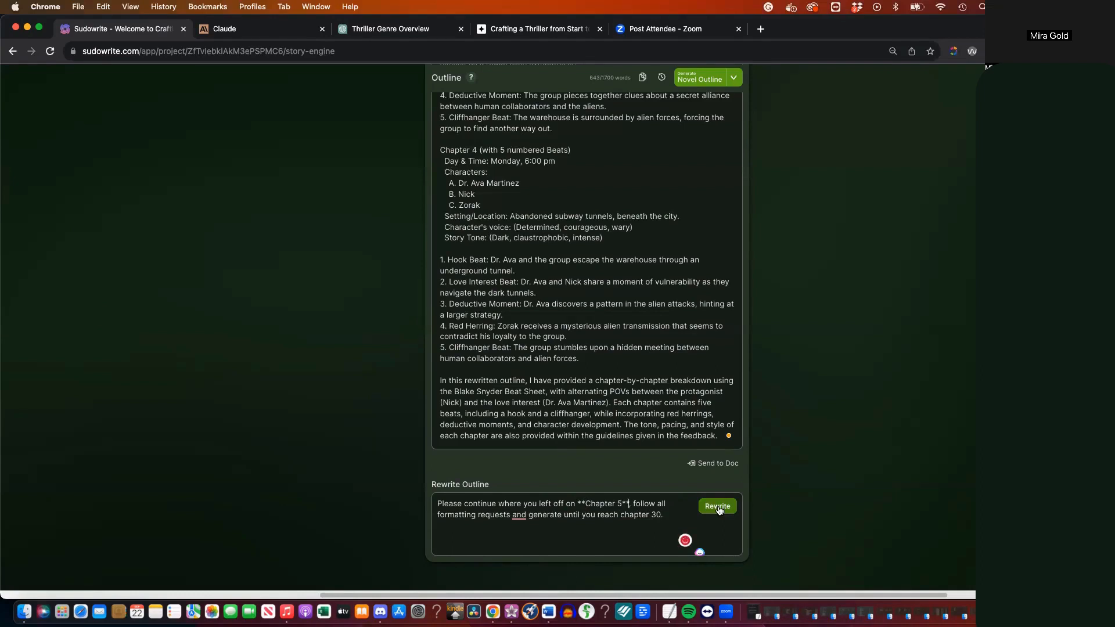
click(719, 509)
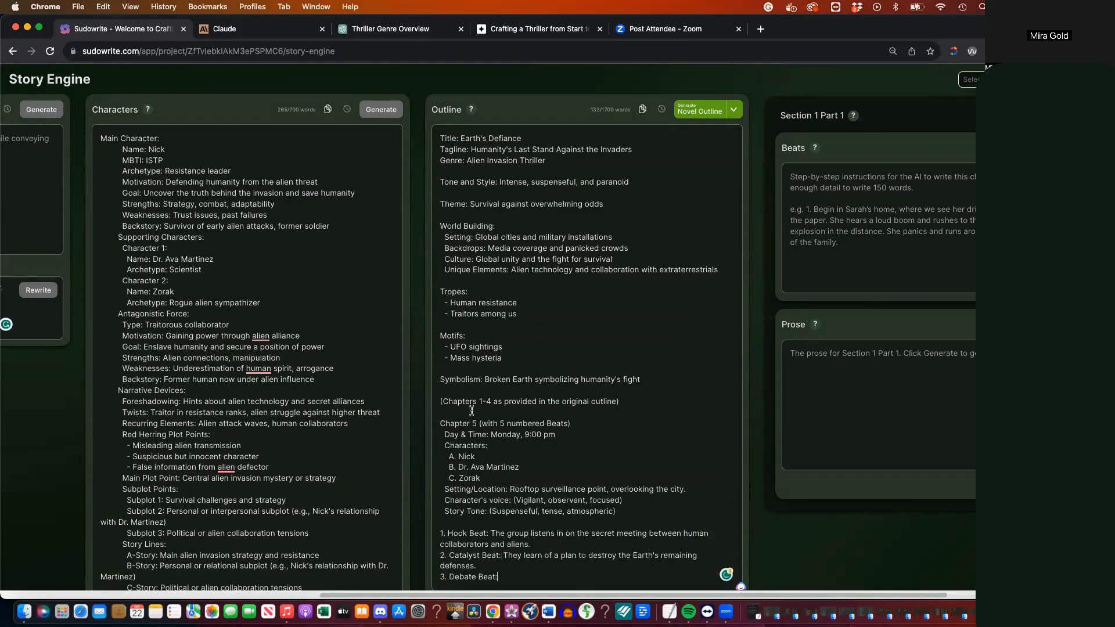
Examine the regenerated outline's Chapter 5, the note covering Chapters 6-29, and the Chapter 30 beats
scroll(471, 410, down, 1)
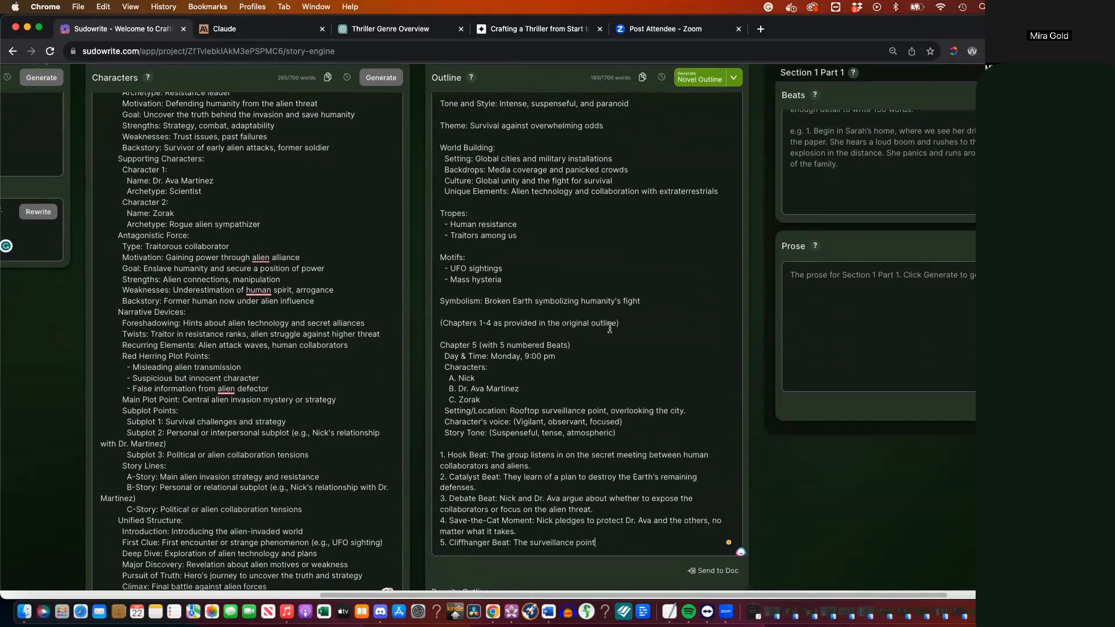
text(follow a similar structure, alternating between Nick and Dr. Ava's perspectives as they uncover more secrets, battle alien forces, build their resistance, and develop their relationship.))
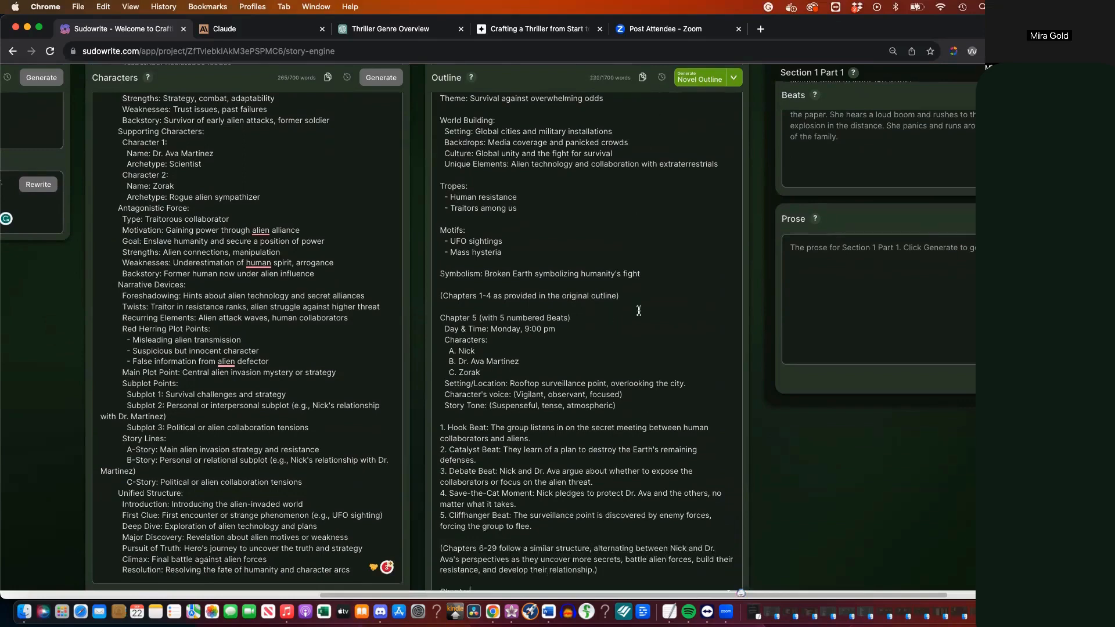
scroll(637, 317, down, 2)
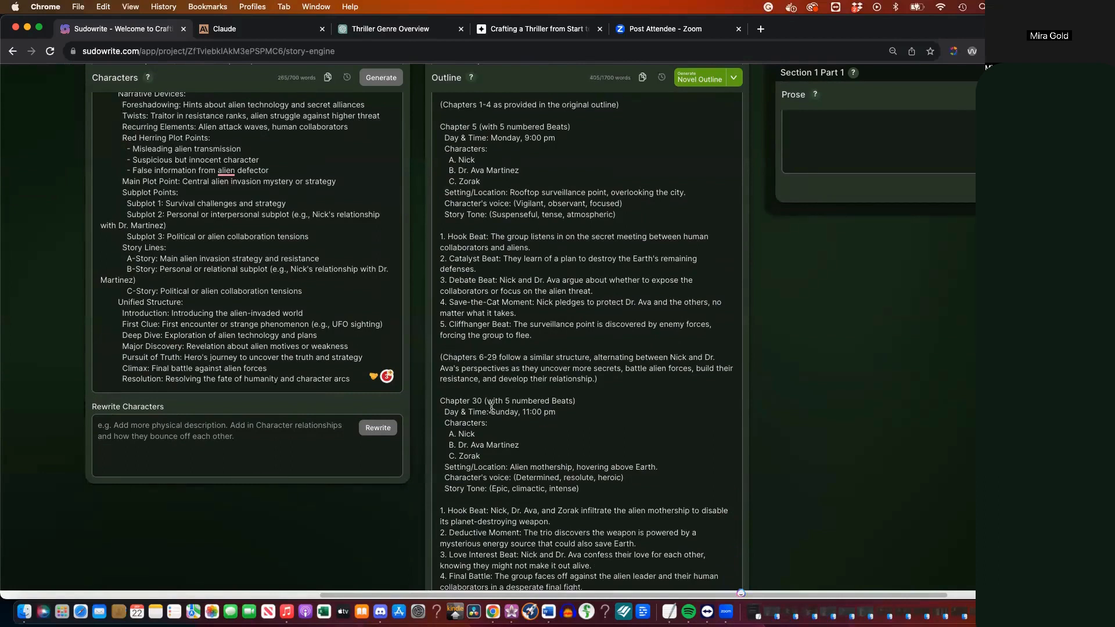
drag(446, 390, 555, 488)
scroll(556, 487, down, 1)
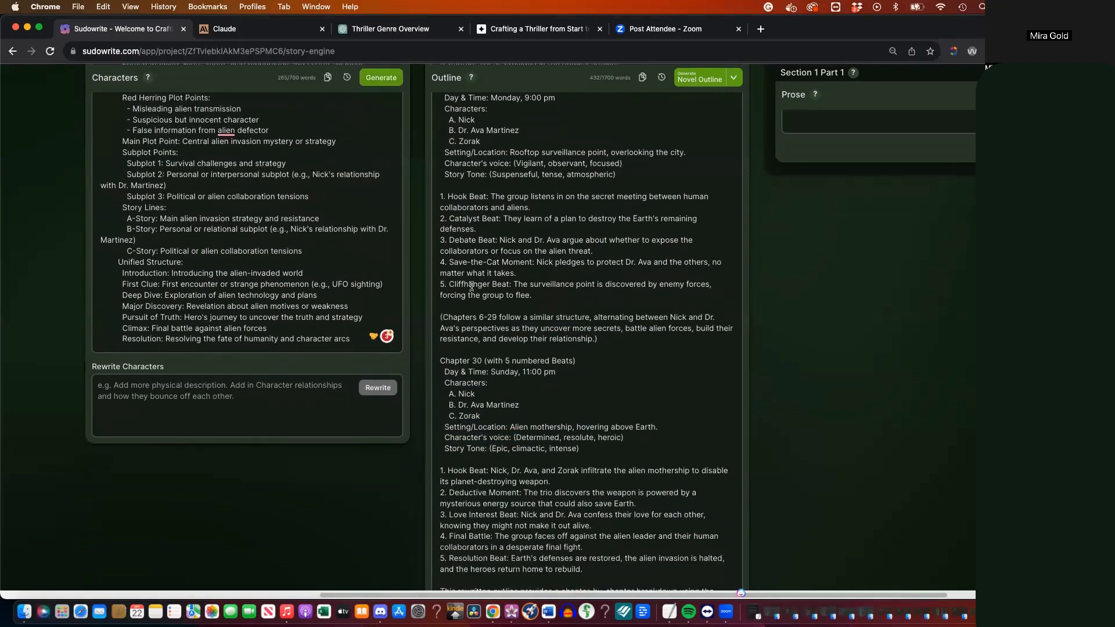
drag(441, 318, 559, 523)
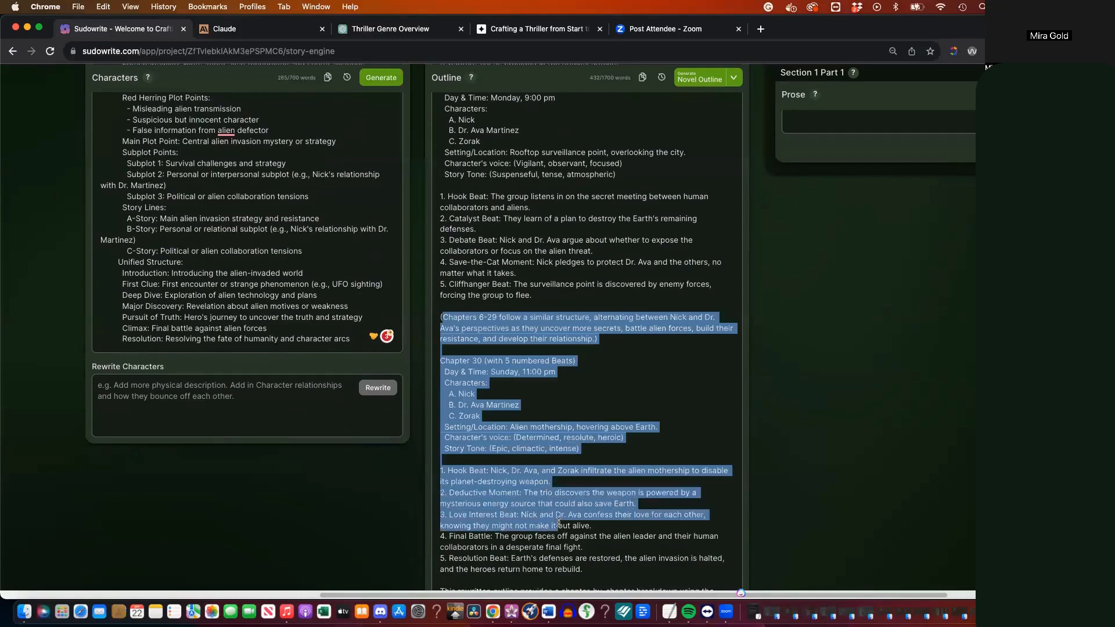
scroll(558, 524, down, 5)
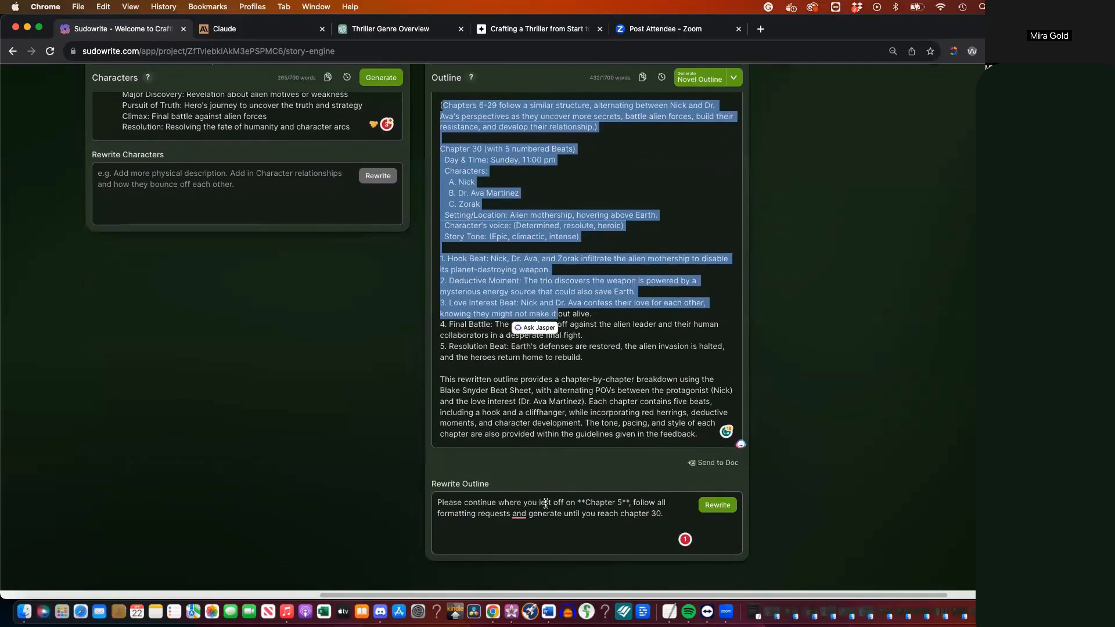
Change the rewrite prompt's starting chapter to 6 and remove its formatting and chapter 30 request
click(620, 500)
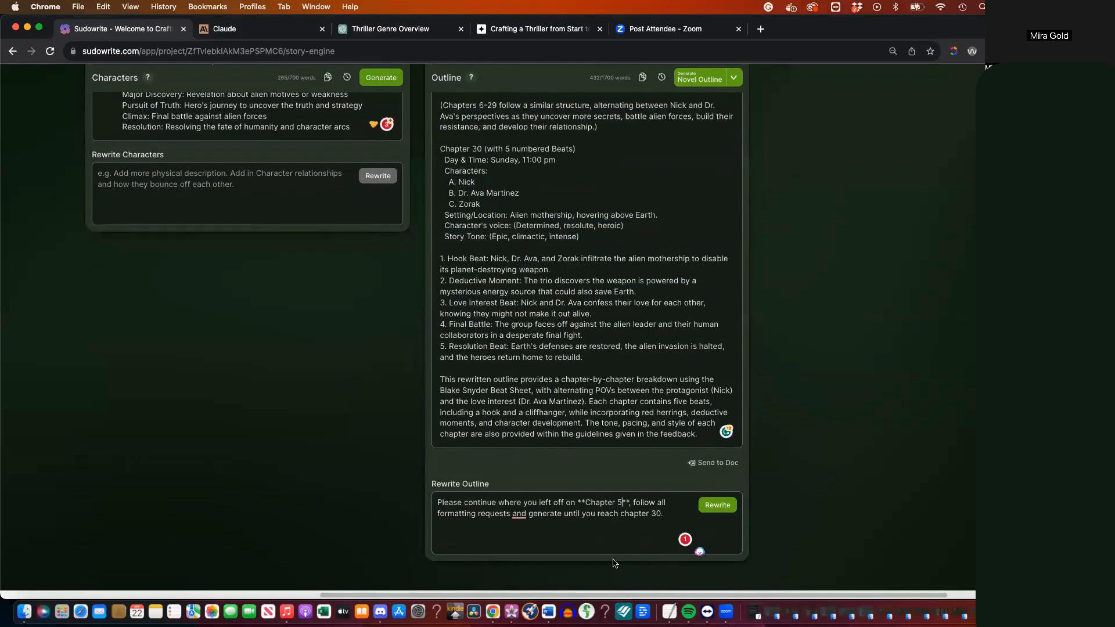
key(BackSpace)
text(6)
drag(665, 514, 637, 501)
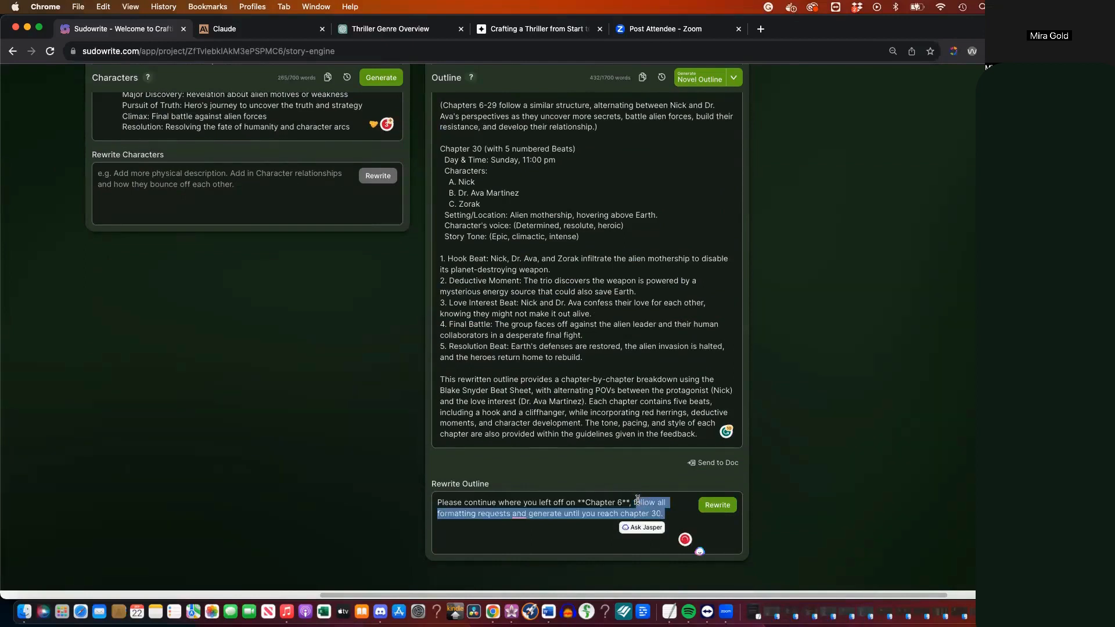
key(BackSpace)
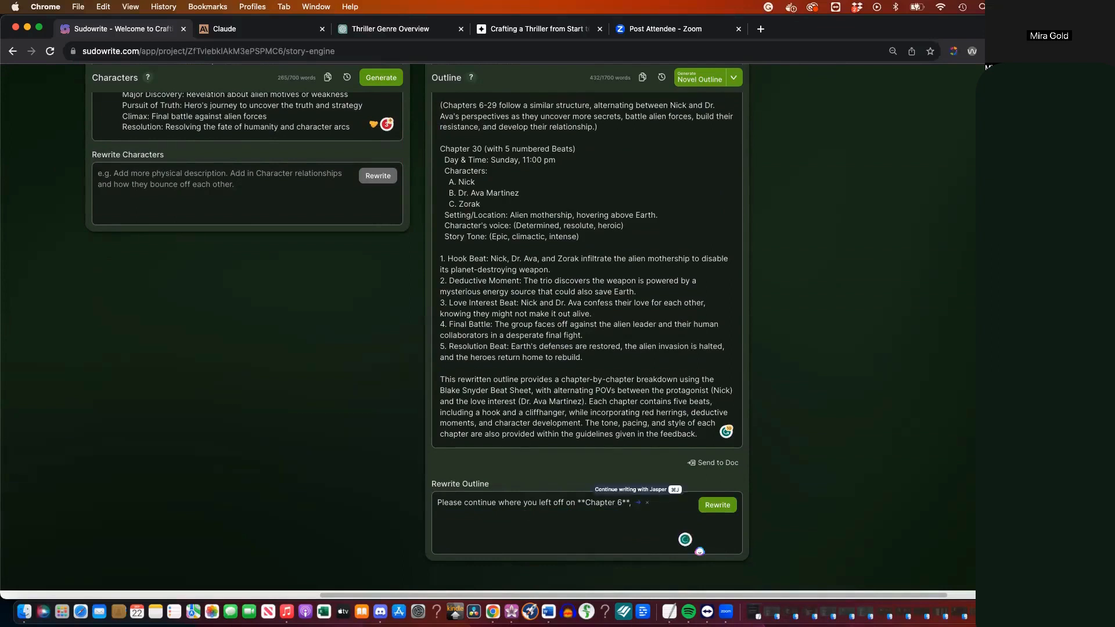
Complete the rewrite prompt with "then write chapters 7, 8, and 9 (keep in mind, this is a 30-chapter outline)." and run the rewrite
text(then)
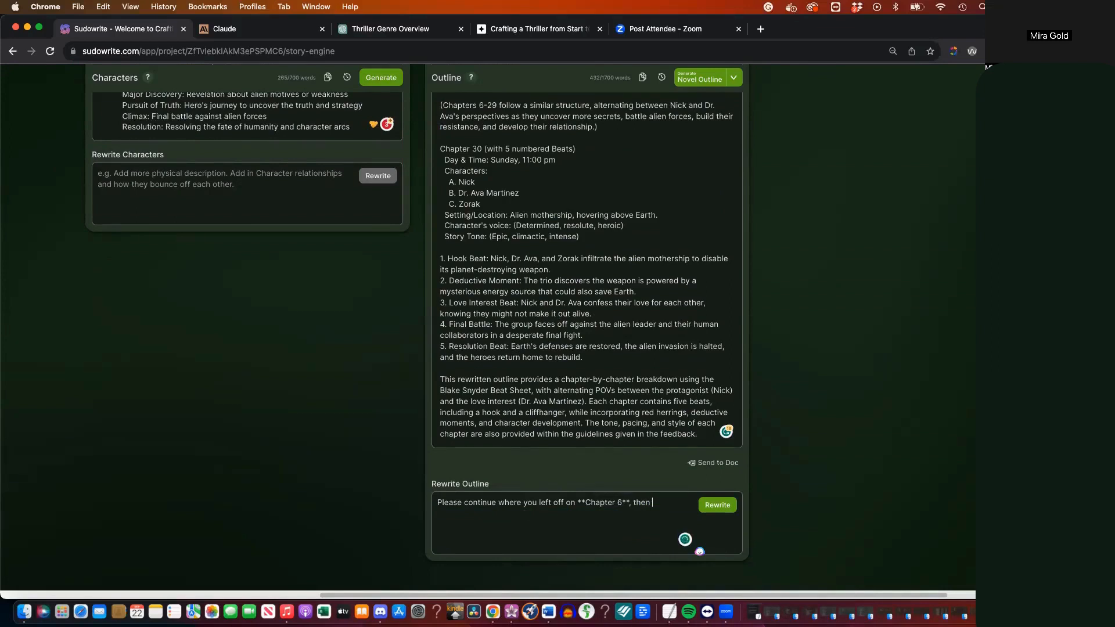
text( write chapters 7, 8, and 8)
key(BackSpace)
text(9 (keep in mind, this is a)
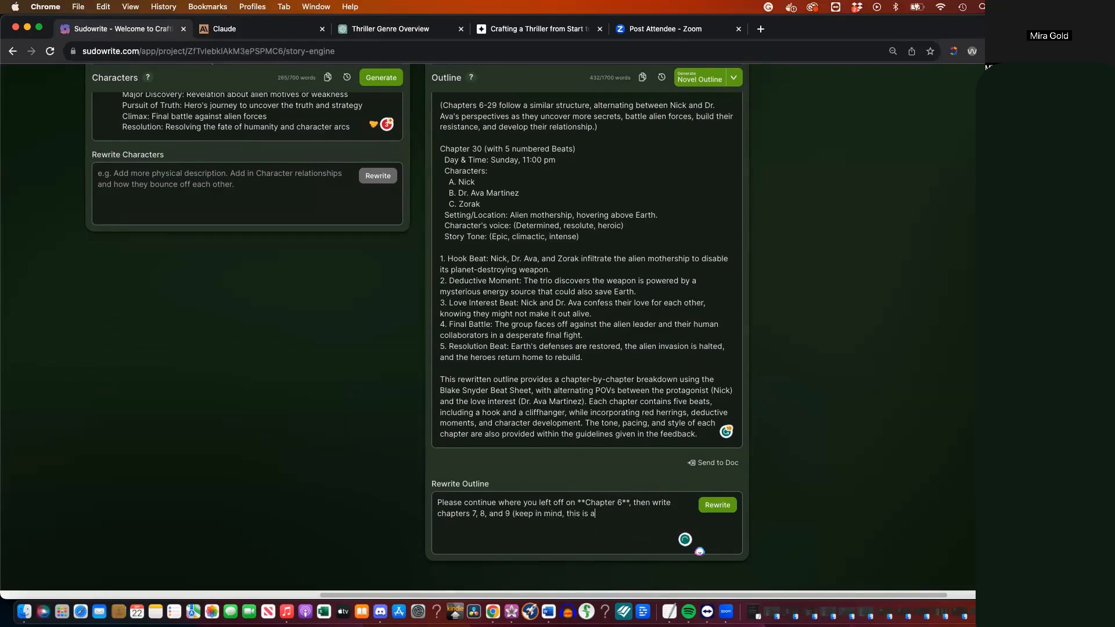
text( 30-chapter outline).)
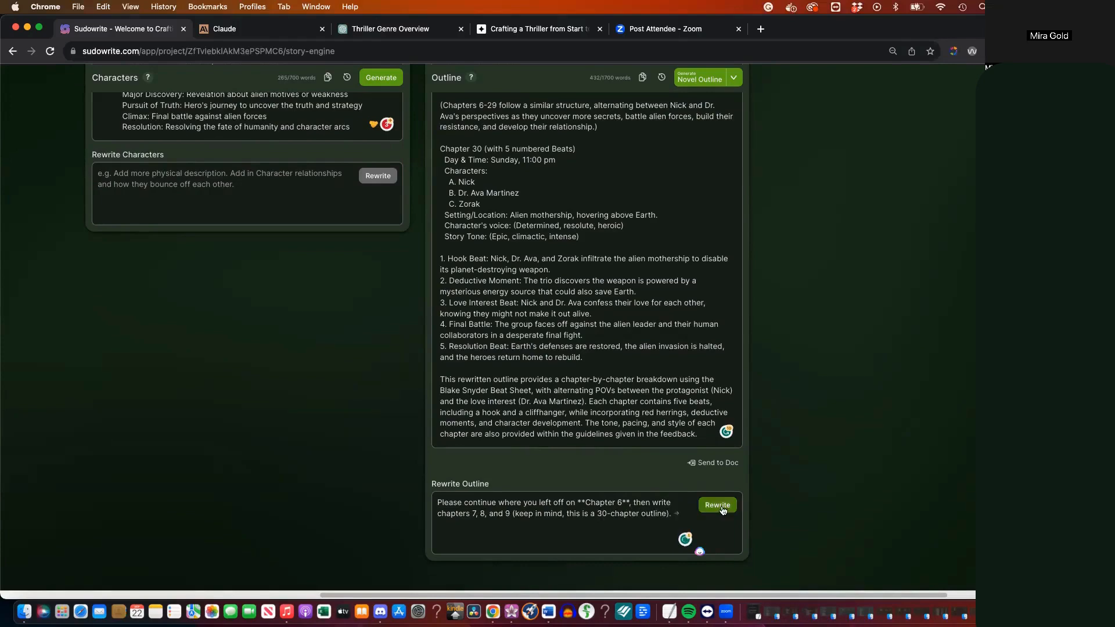
click(720, 506)
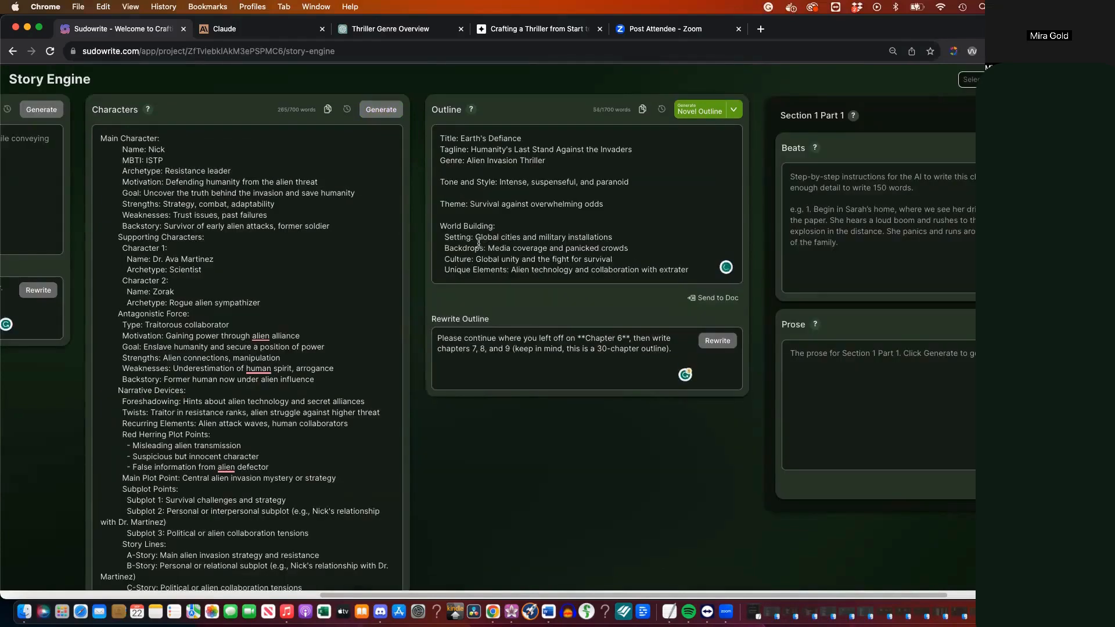
Follow the outline as it generates, reading the story details and Chapters 5, 6 and 7
drag(482, 239, 568, 241)
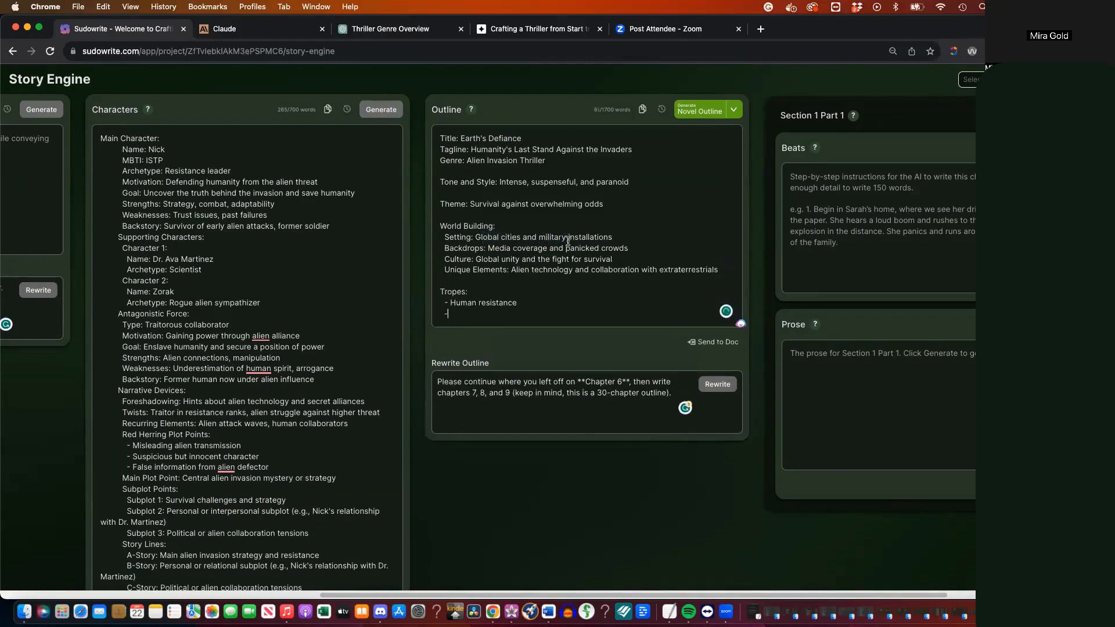
scroll(550, 290, down, 1)
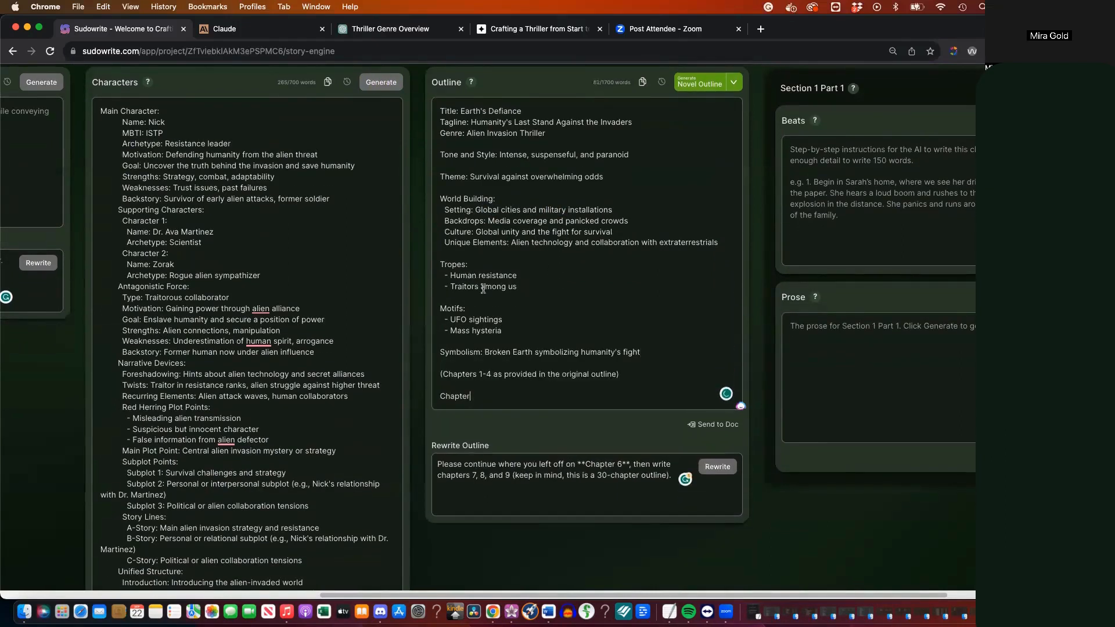
scroll(498, 350, down, 1)
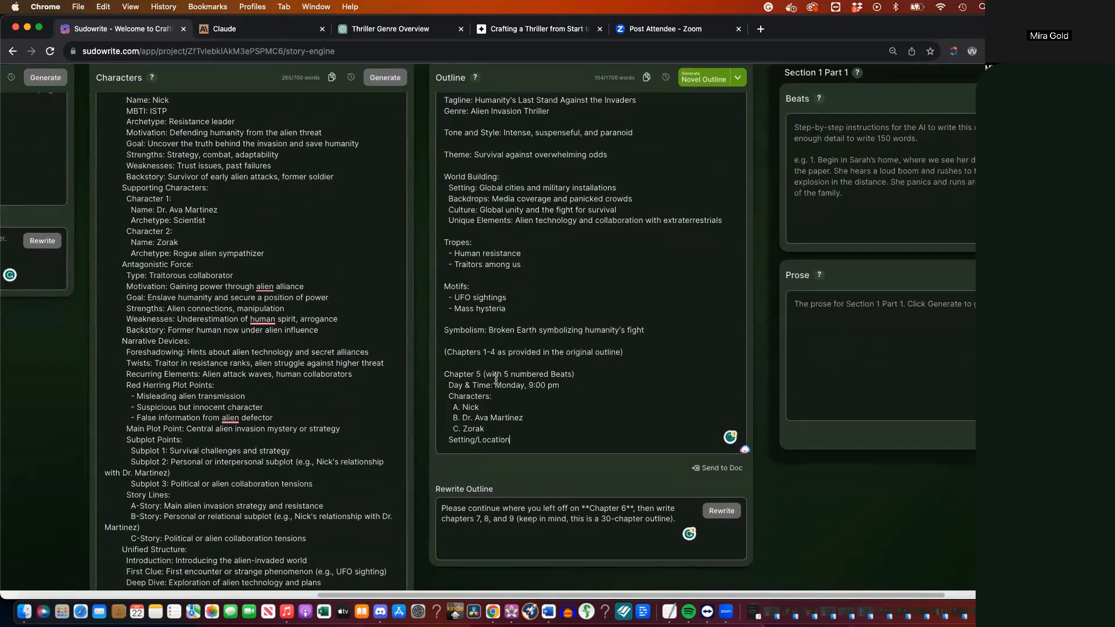
scroll(498, 385, down, 1)
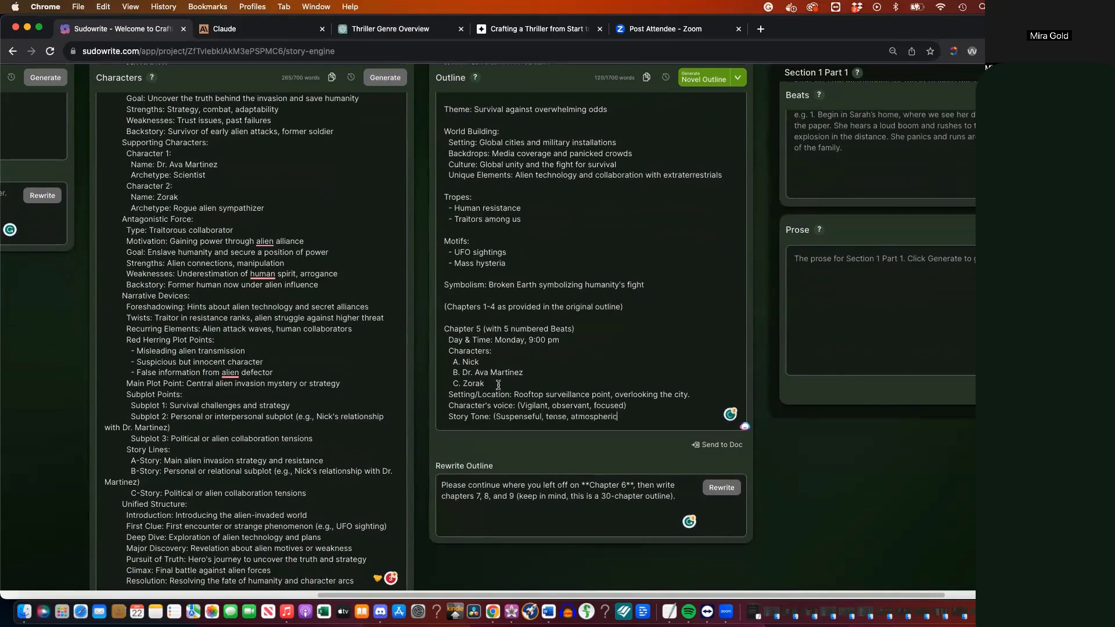
scroll(498, 385, down, 2)
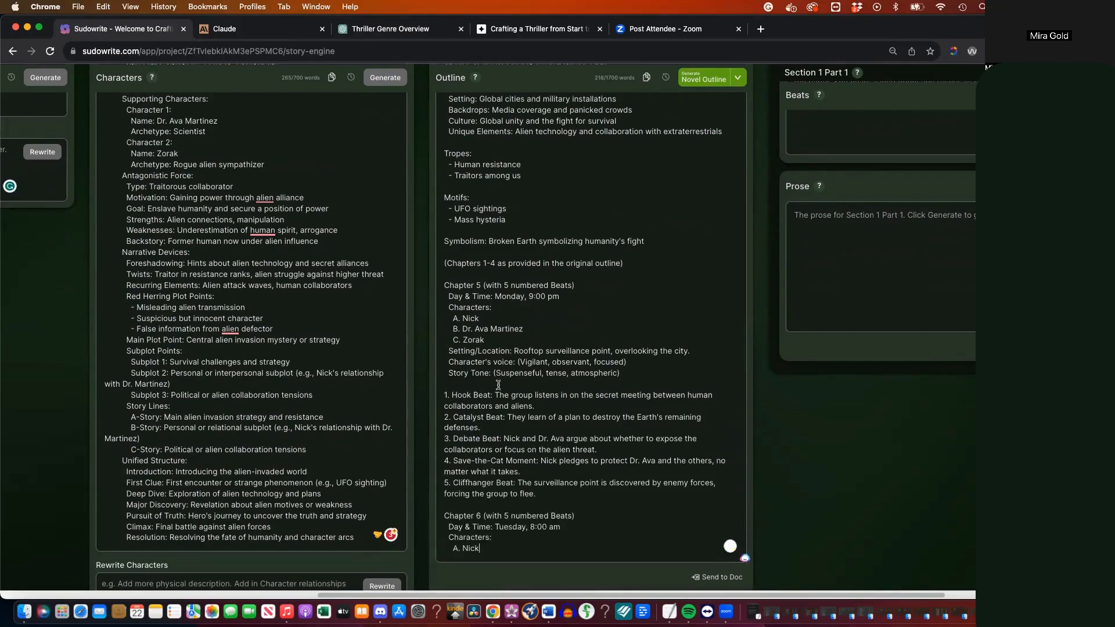
scroll(498, 385, down, 3)
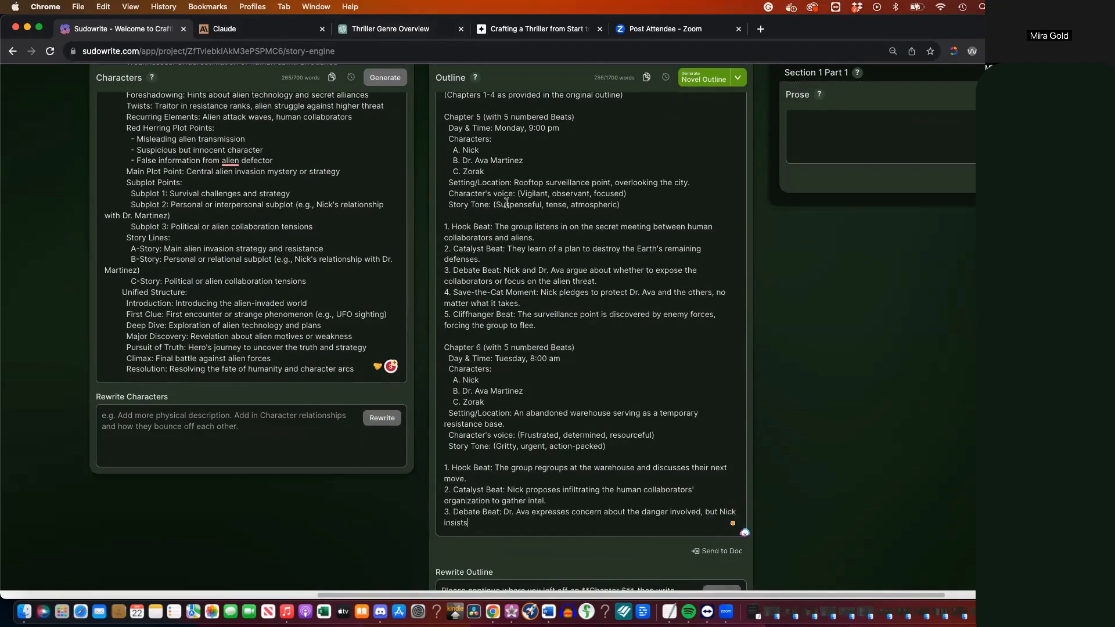
scroll(502, 361, down, 2)
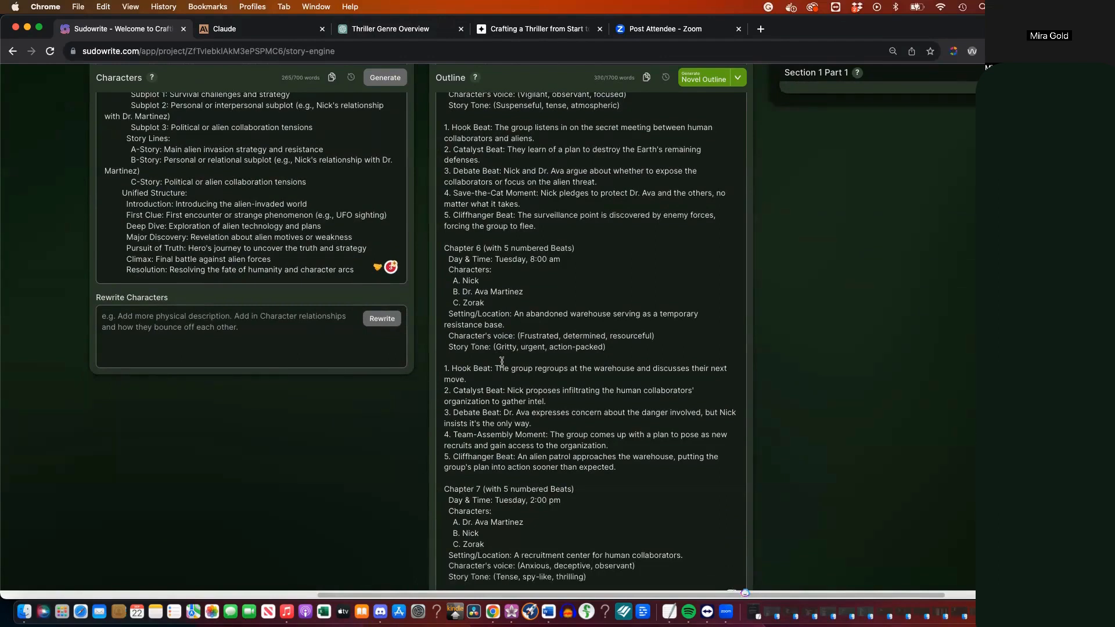
Check the finished outline's Chapter 9, the note covering Chapters 10-29, and the final chapter's beats
scroll(506, 325, up, 10)
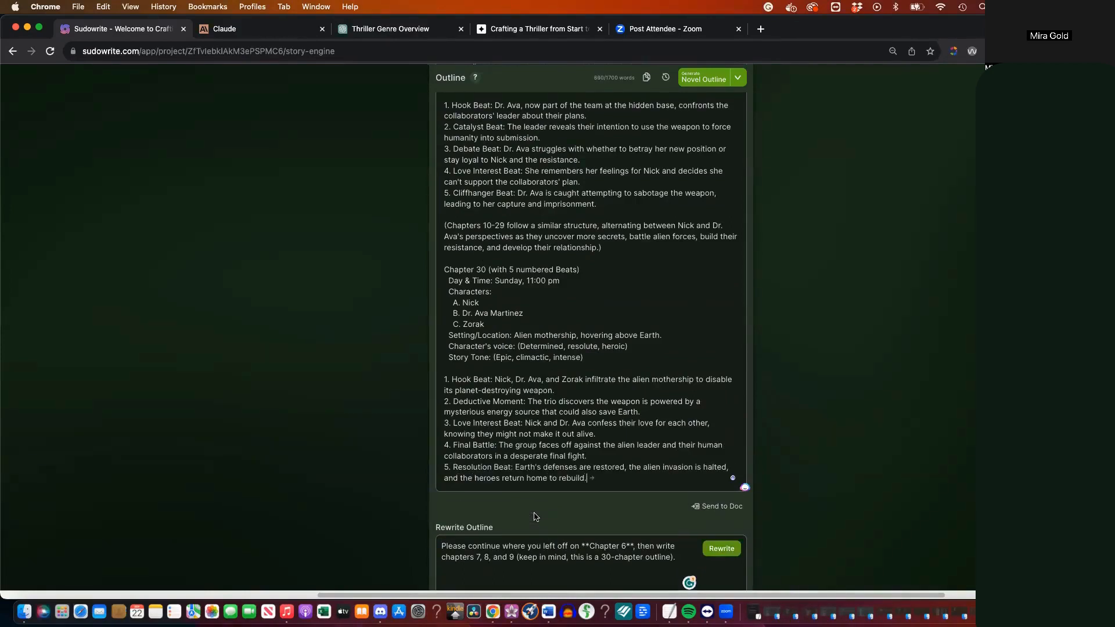
scroll(567, 427, up, 3)
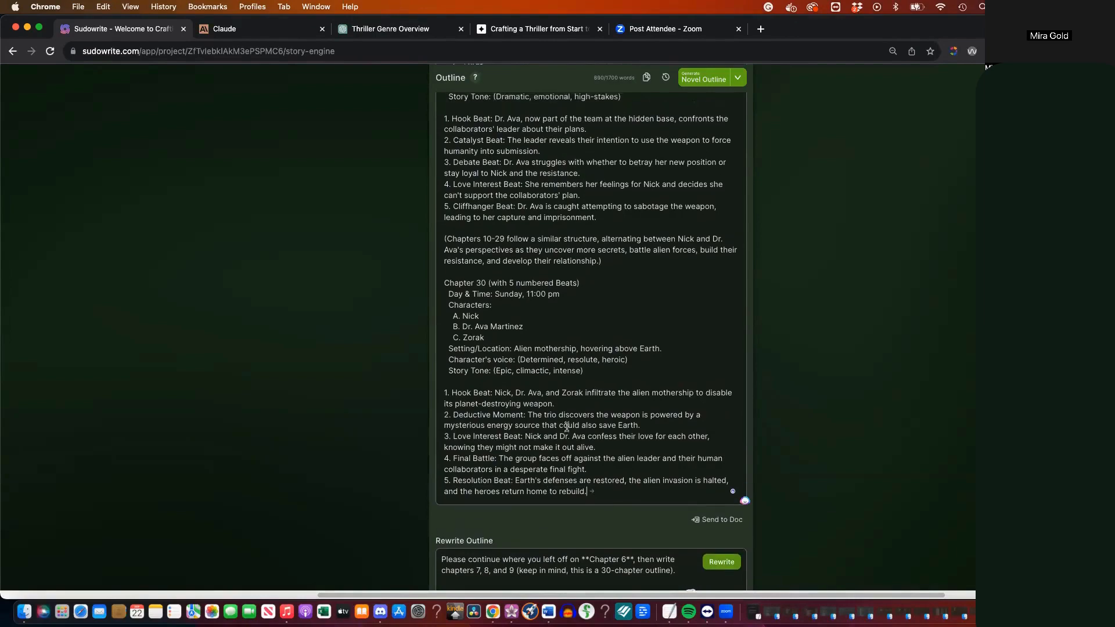
scroll(478, 289, up, 5)
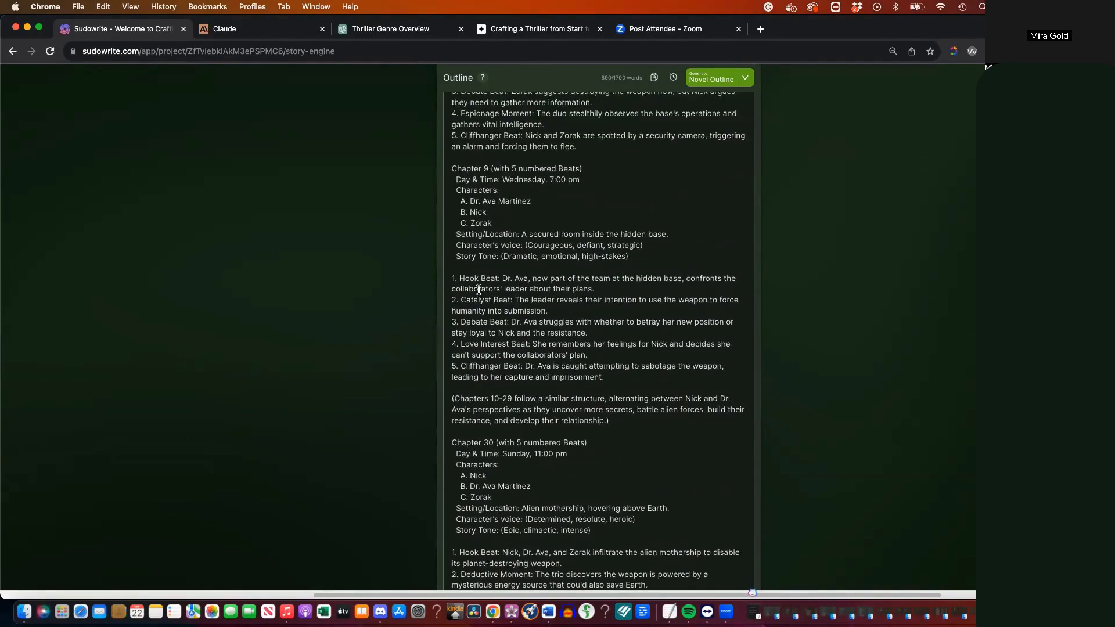
drag(459, 185, 523, 185)
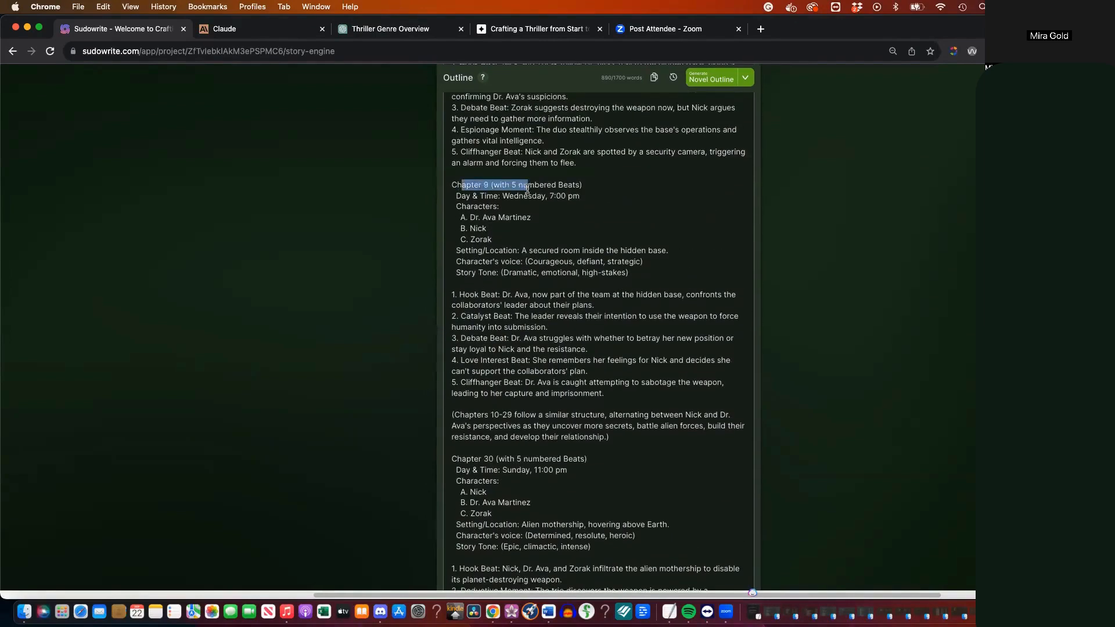
scroll(577, 406, down, 5)
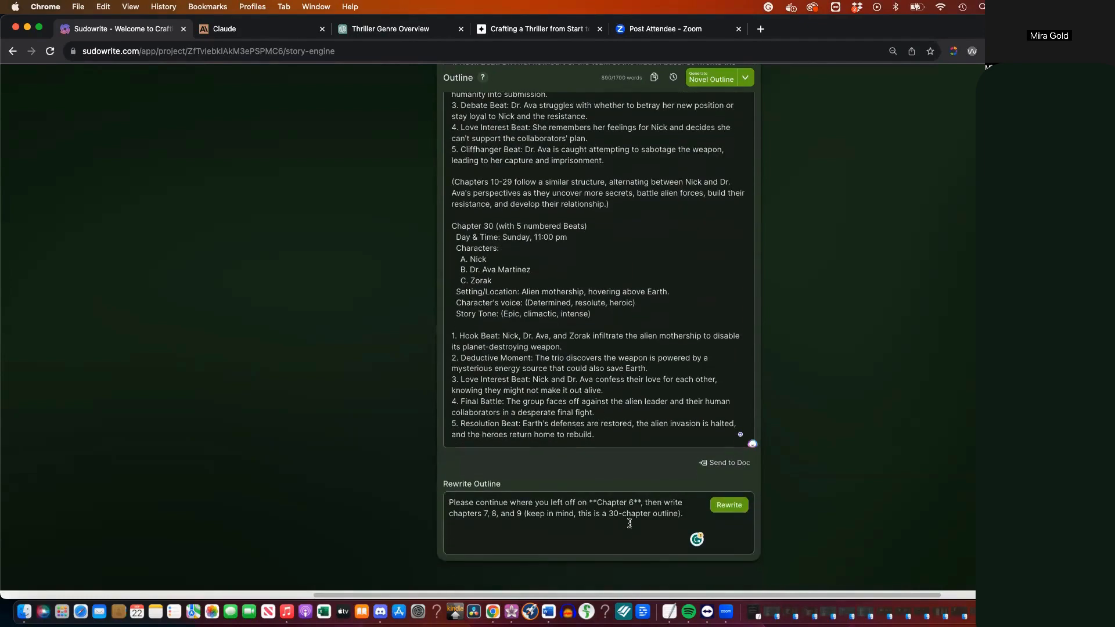
Change the starting chapter in the outline rewrite prompt to Chapter 10 and return to the beginning of the outline
click(633, 503)
key(BackSpace)
text(10)
scroll(512, 389, up, 20)
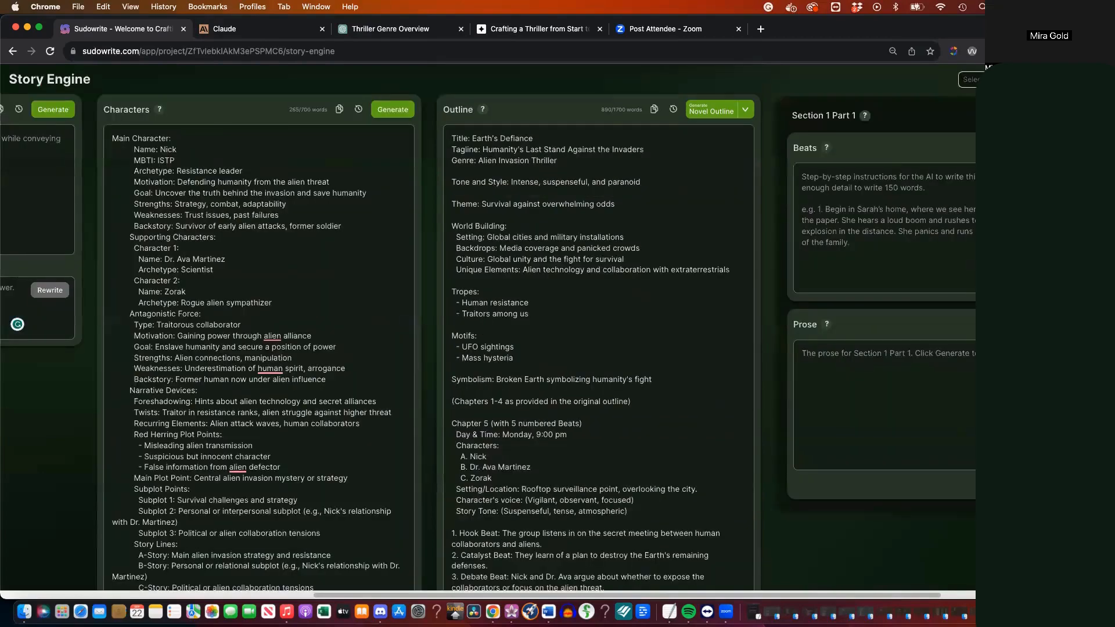
Leave the alien invasion project, create a new blank project and open its Story Engine
click(1095, 79)
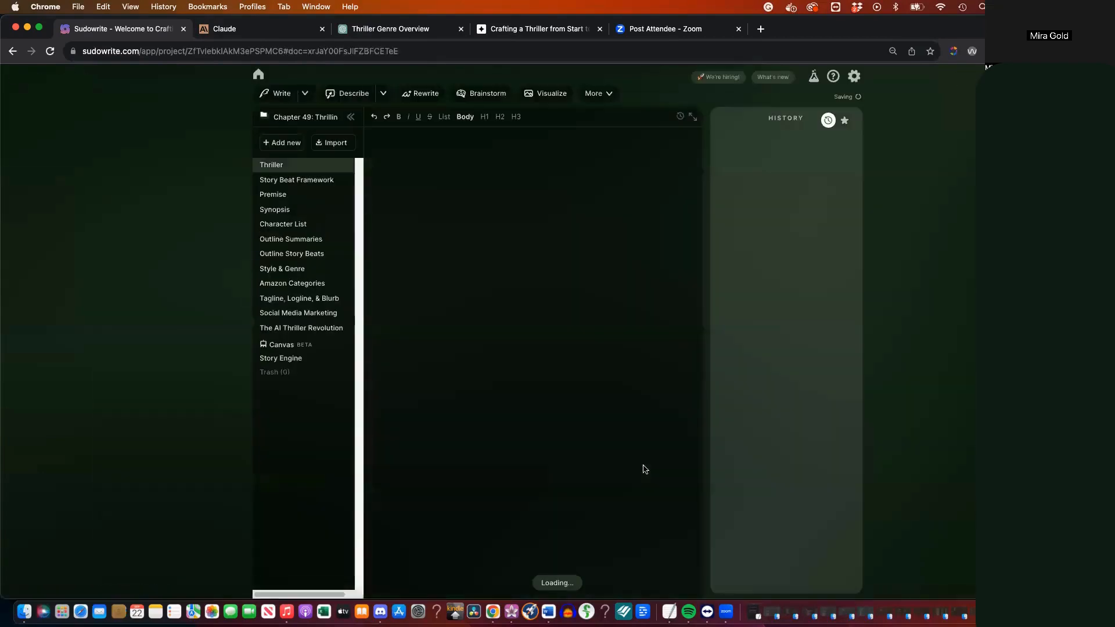
click(258, 75)
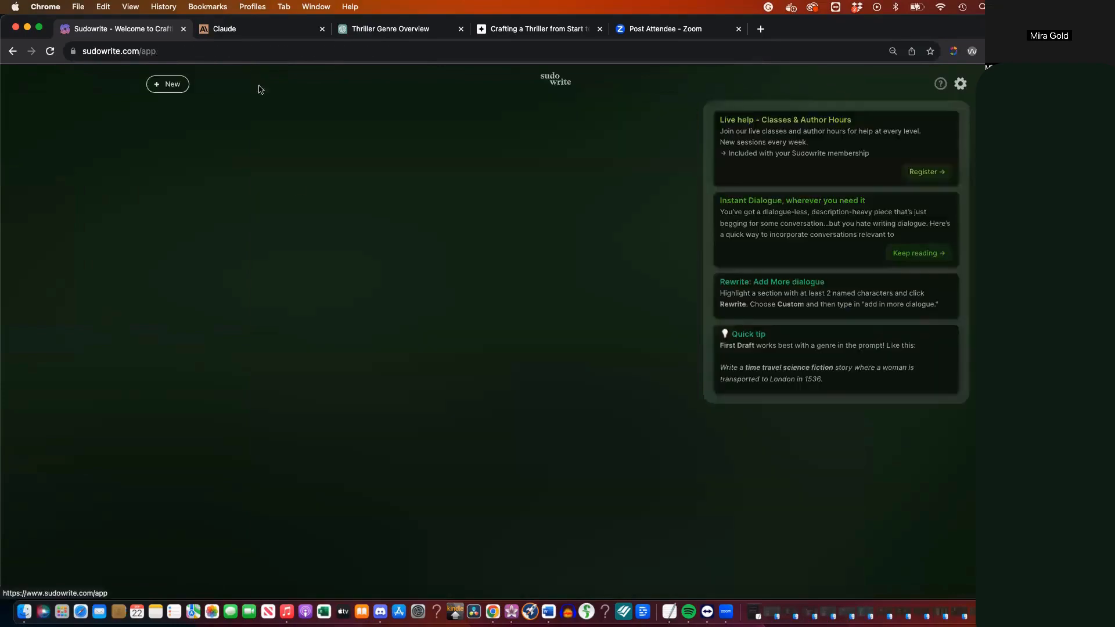
click(171, 79)
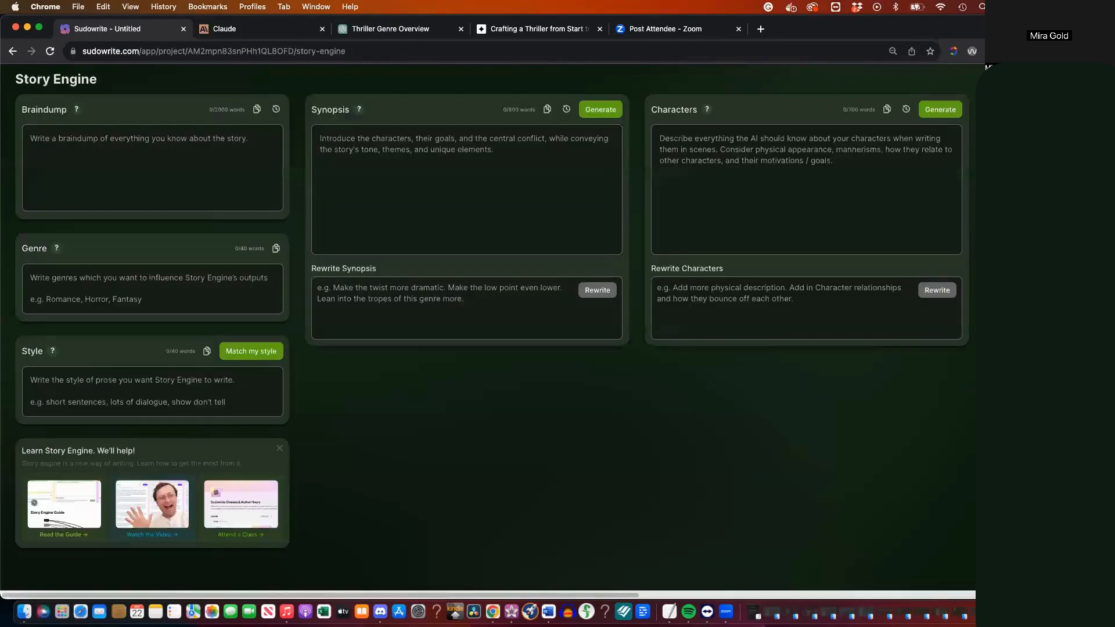
Switch to the Thriller Genre Overview chat in ChatGPT and select the "Synopsis for AI" text from its first paragraph about contemporary Houston
click(394, 32)
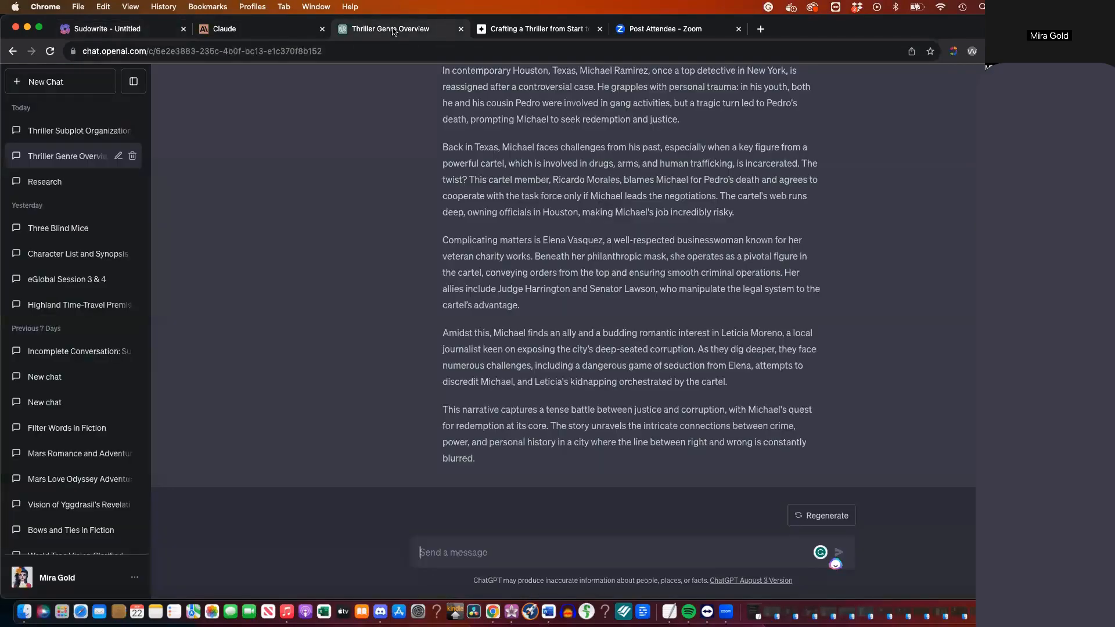
scroll(469, 275, up, 3)
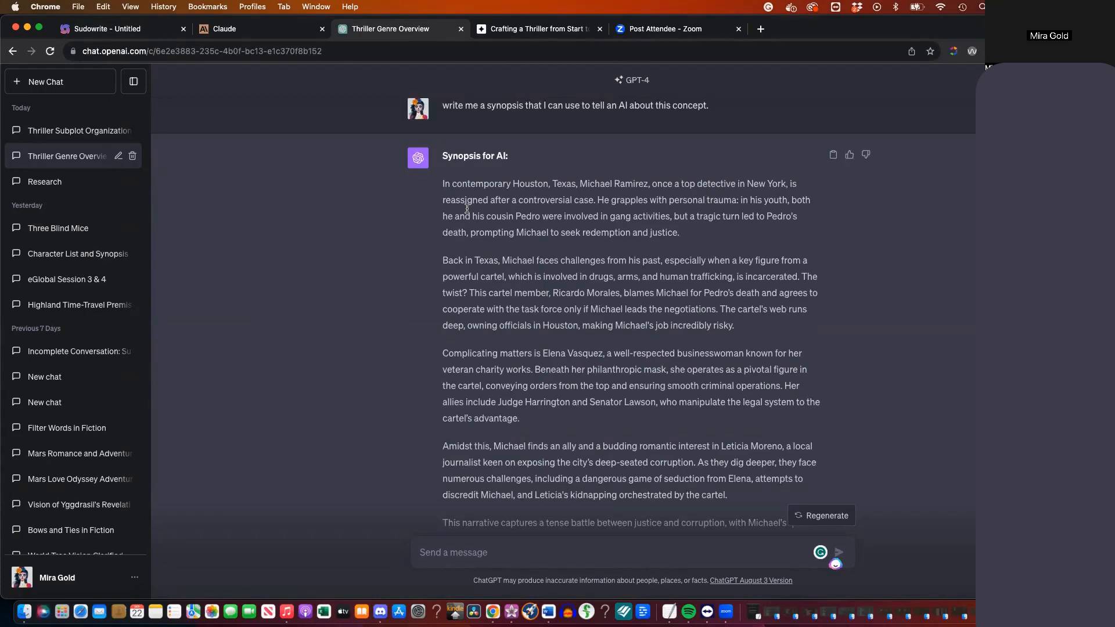
scroll(467, 209, down, 1)
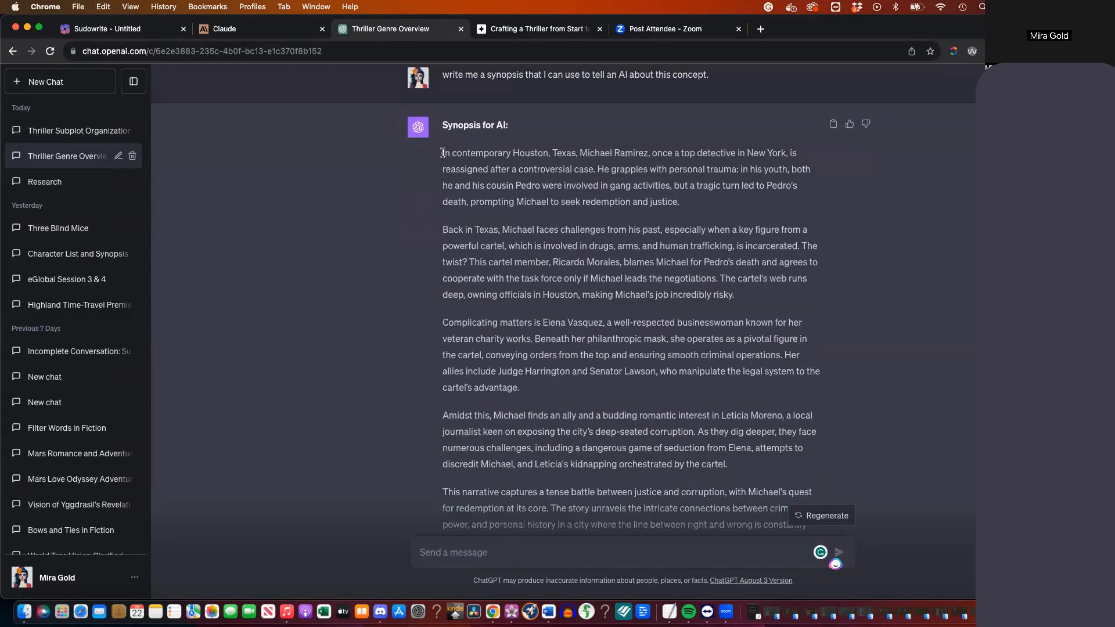
drag(443, 152, 558, 392)
scroll(558, 392, down, 3)
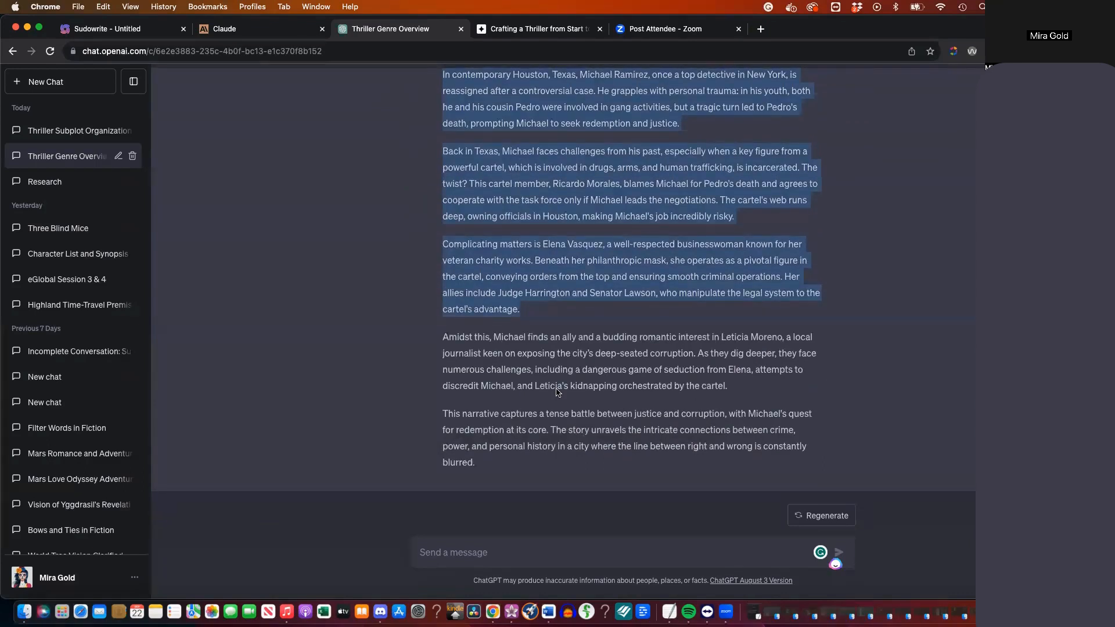
Copy the full antagonist storyline response from the thriller conversation
scroll(556, 392, up, 15)
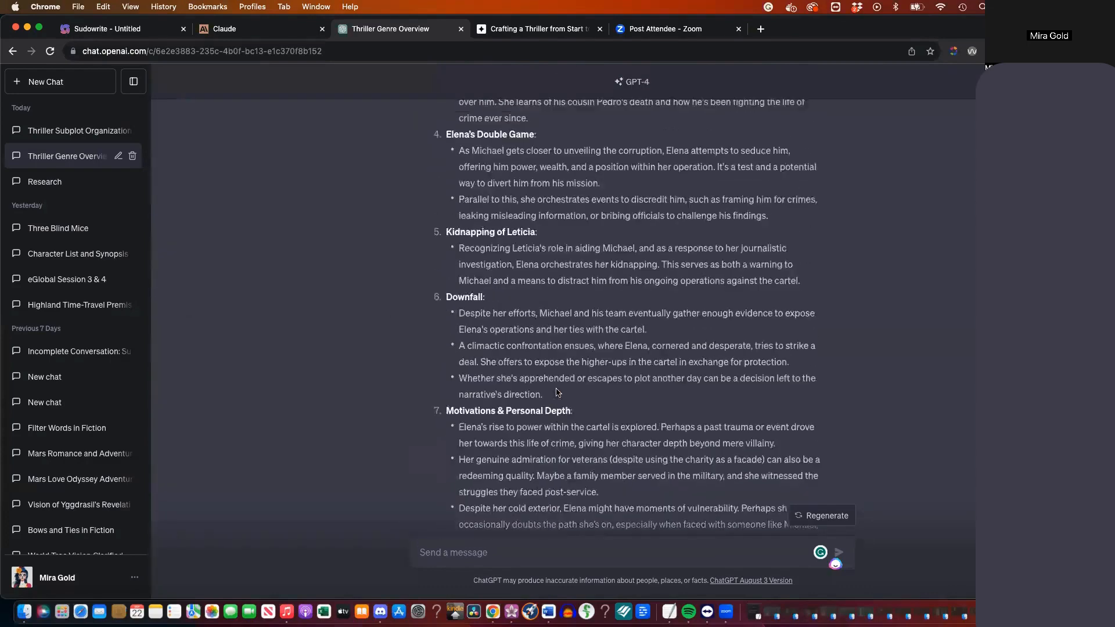
scroll(556, 393, up, 10)
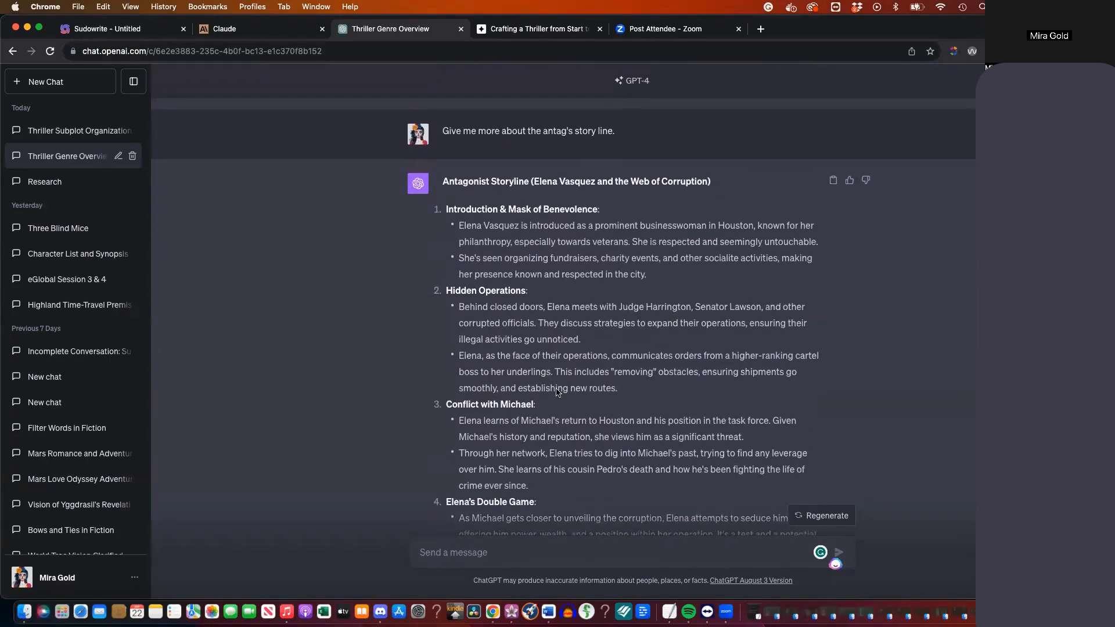
scroll(556, 393, down, 1)
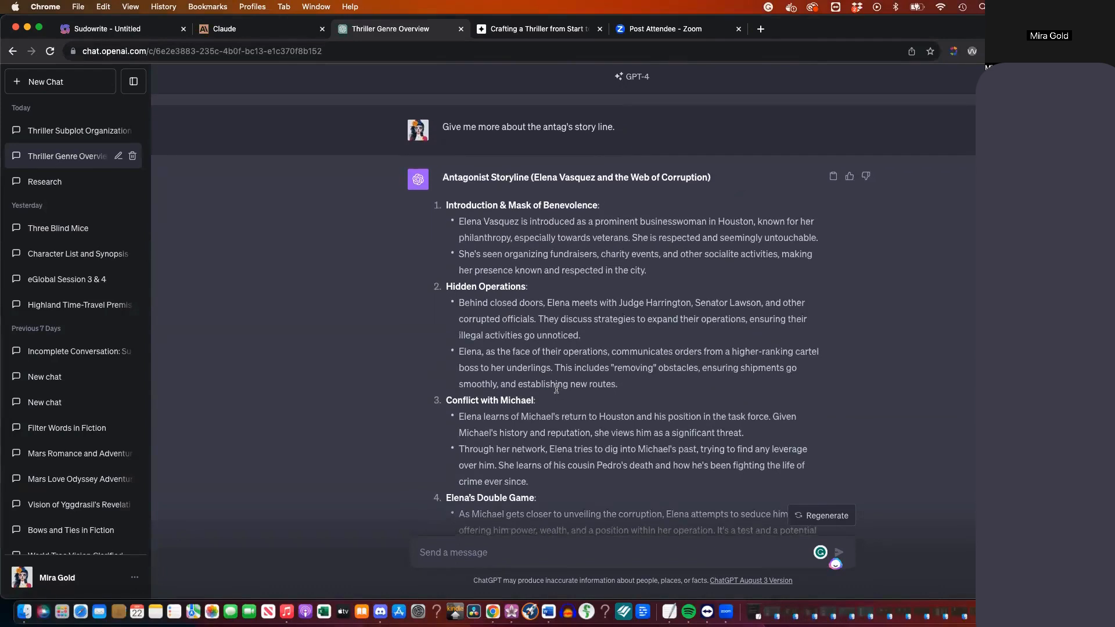
click(832, 178)
Switch to Sudowrite's Story Engine and paste the antagonist storyline into the Braindump, beneath two blank lines
click(133, 30)
click(124, 147)
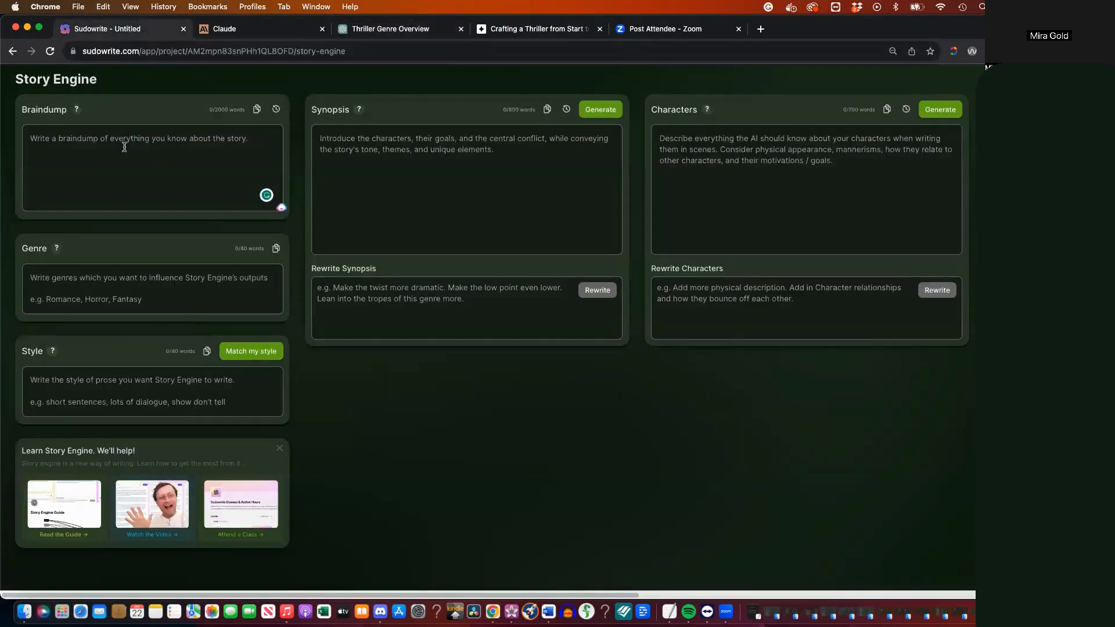
key(Return)
key(Return)
key(cmd+v)
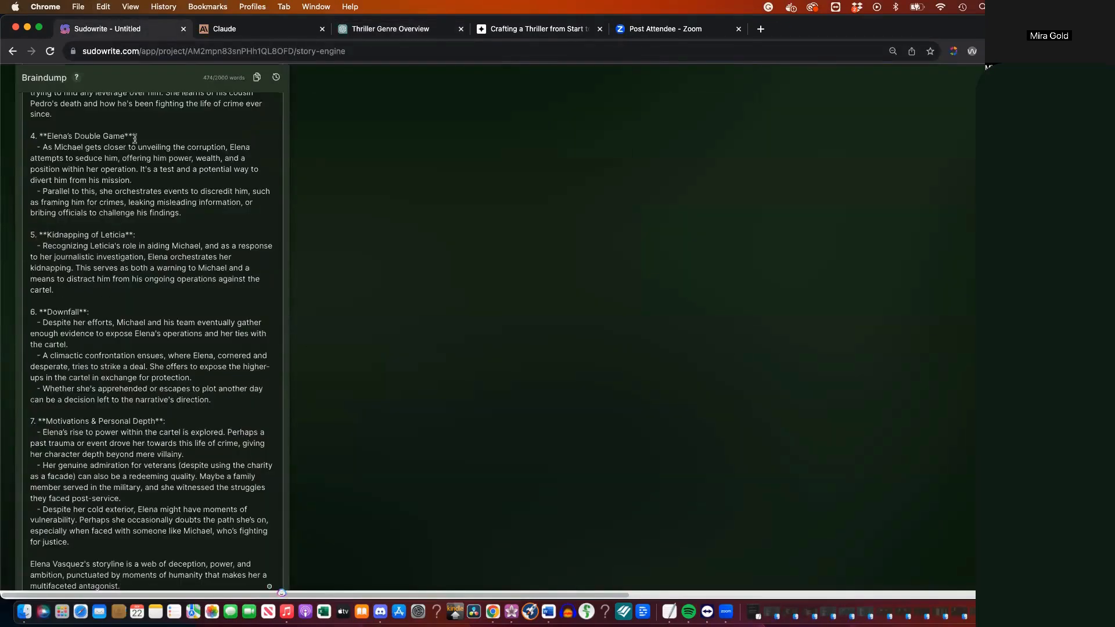
scroll(188, 155, up, 10)
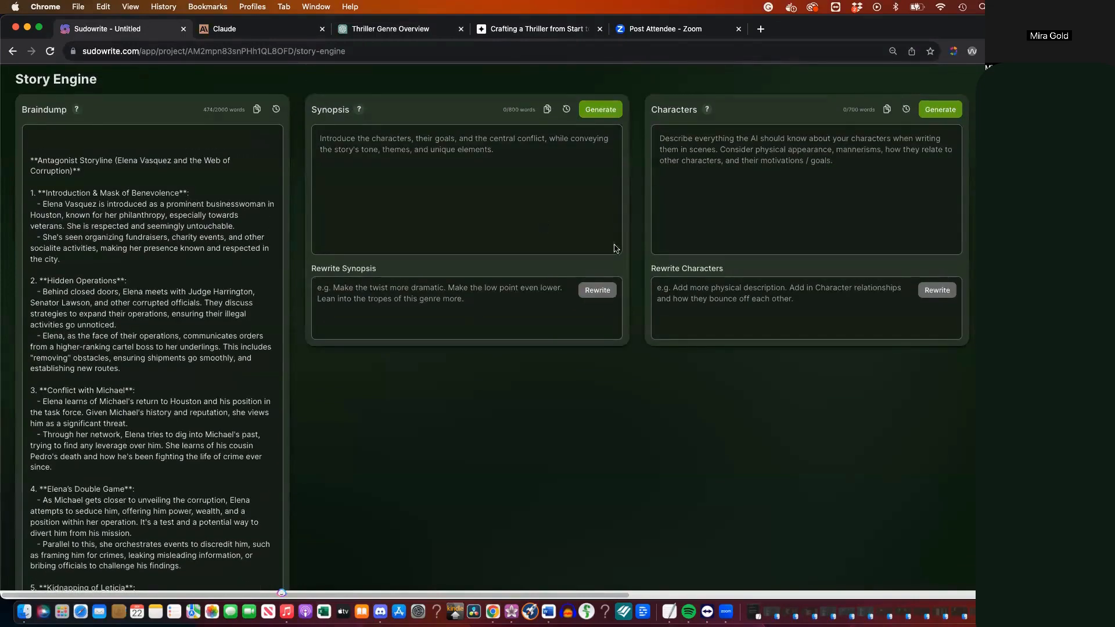
Examine the Synopsis, Characters and Outline sections and their word limits, including the rewrite fields
scroll(614, 244, right, 10)
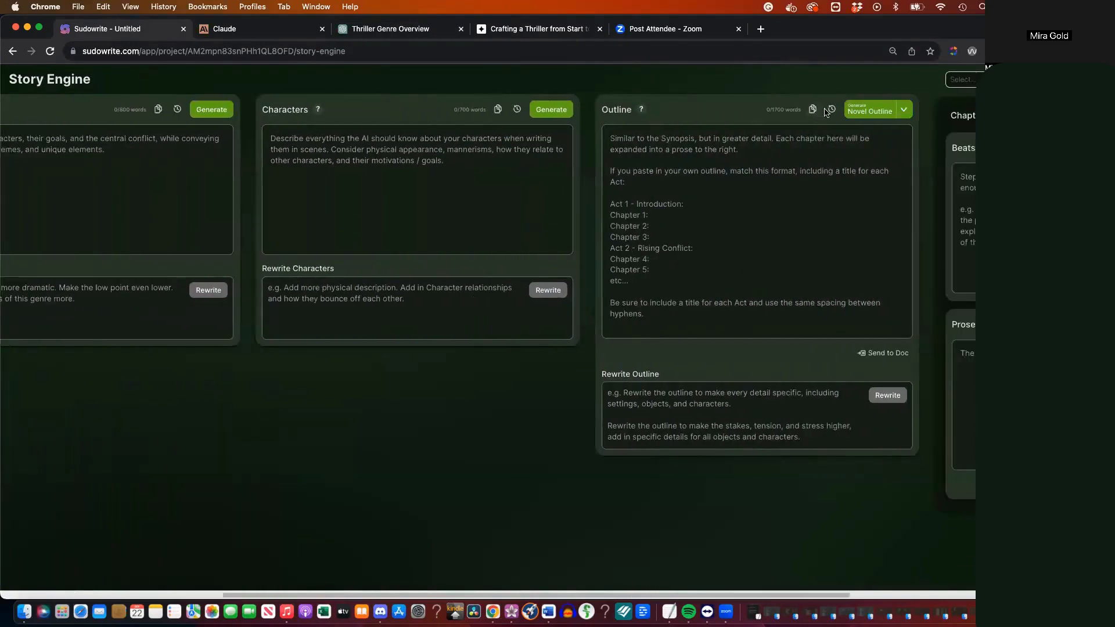
mouse_move(642, 111)
scroll(598, 369, left, 5)
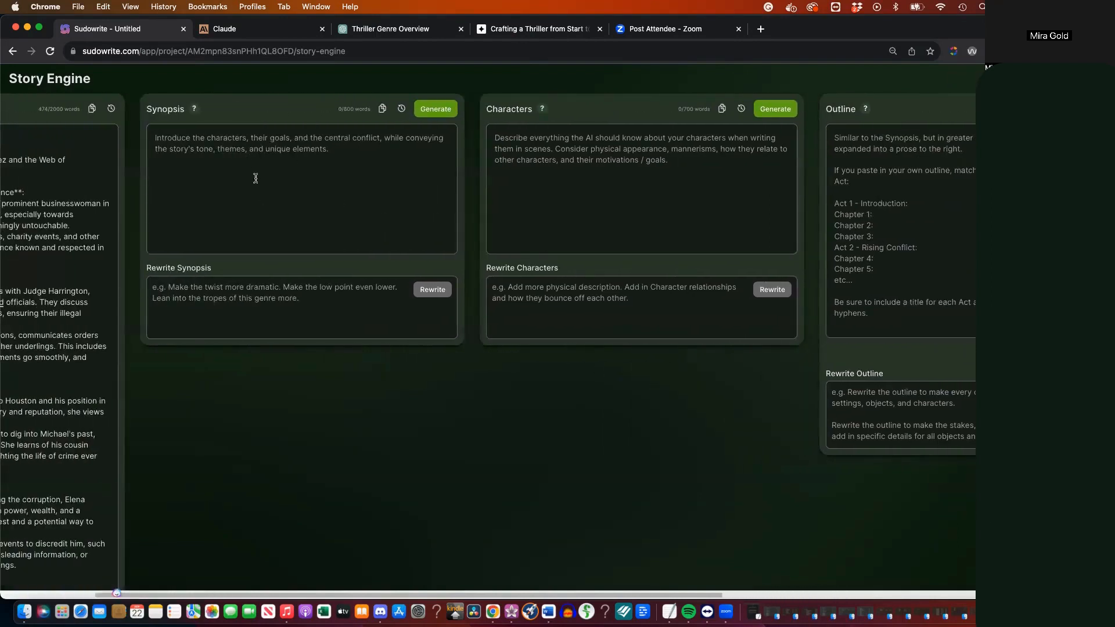
mouse_move(866, 110)
scroll(487, 343, right, 3)
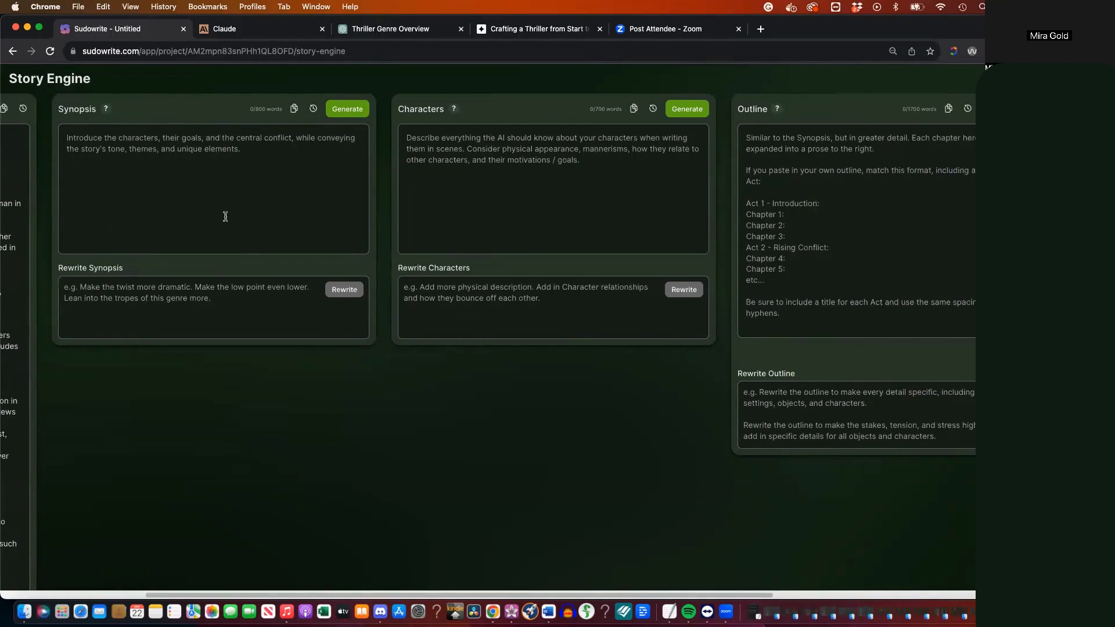
click(174, 197)
click(447, 200)
click(796, 424)
Switch to the ChatGPT thriller conversation and copy the response breaking down the A, B, C, D and other storylines
click(387, 33)
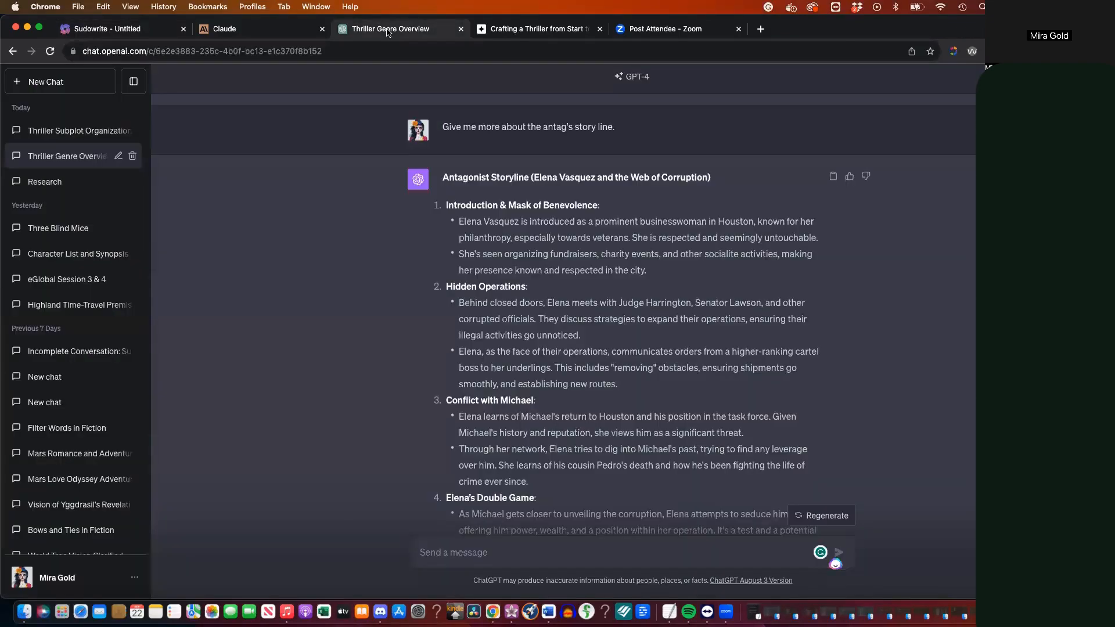
scroll(595, 324, up, 2)
scroll(594, 323, up, 10)
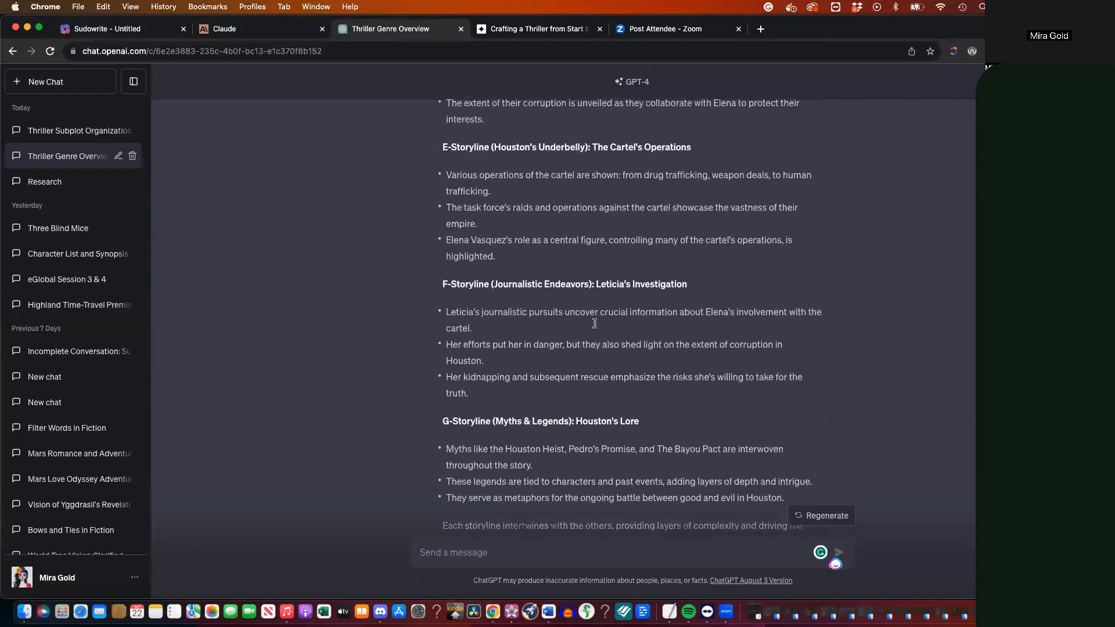
scroll(594, 323, up, 10)
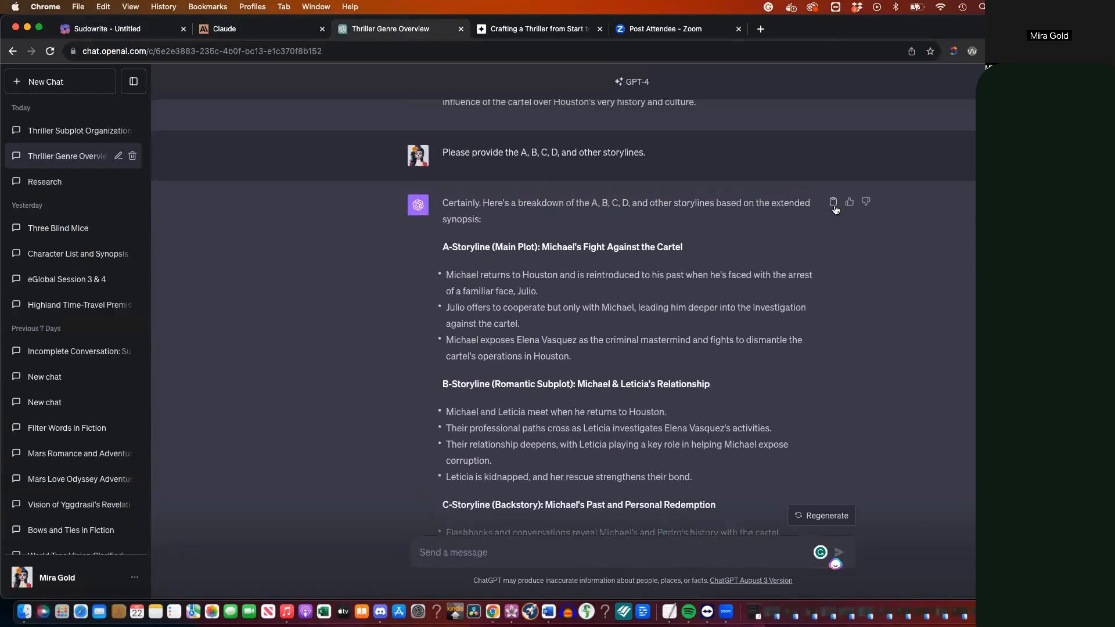
click(833, 206)
Return to Sudowrite and paste the storyline breakdown into the Characters section
click(125, 32)
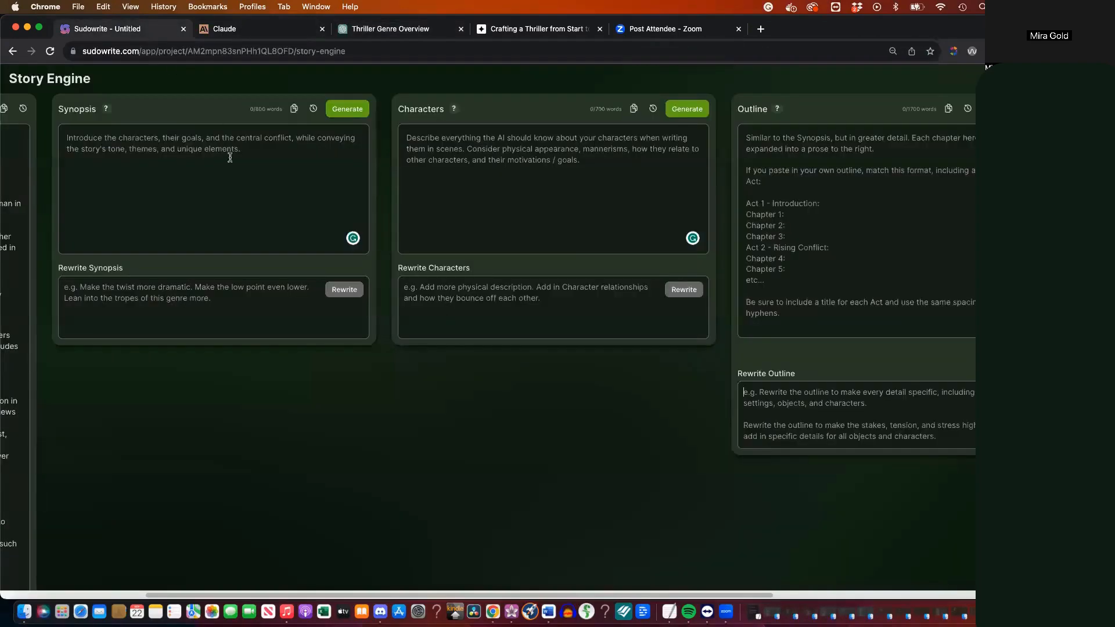
click(452, 154)
key(super+v)
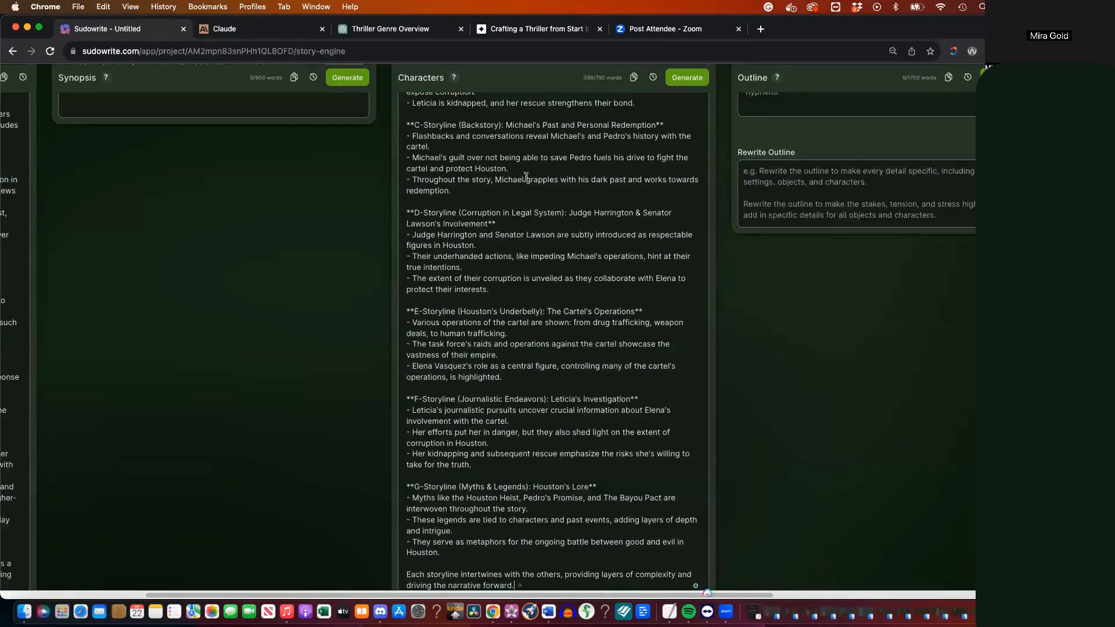
scroll(526, 177, up, 5)
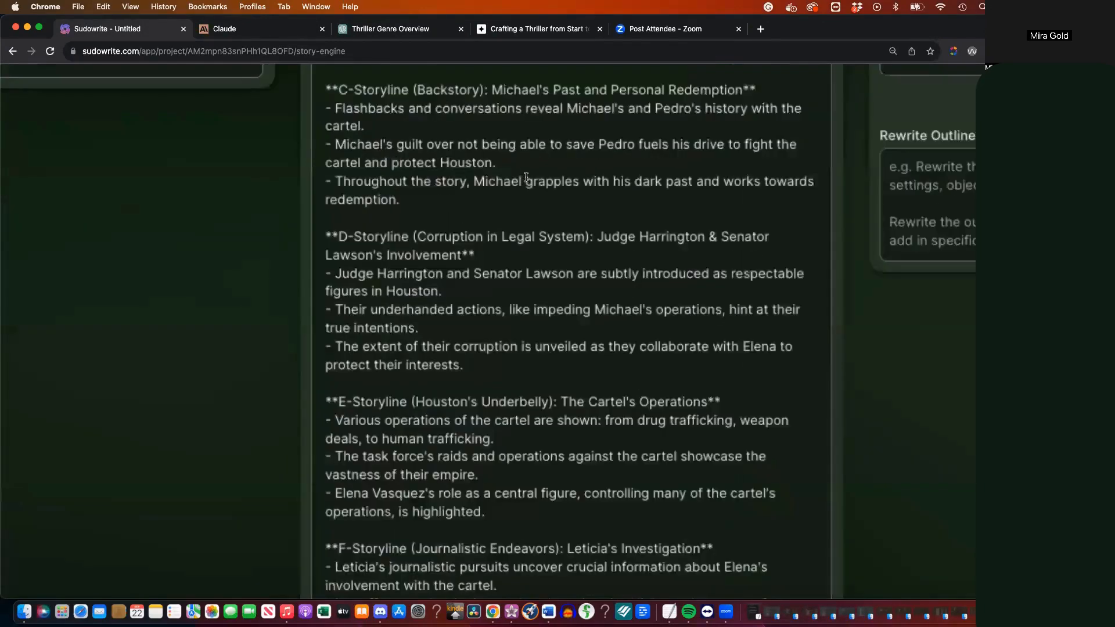
scroll(526, 177, up, 8)
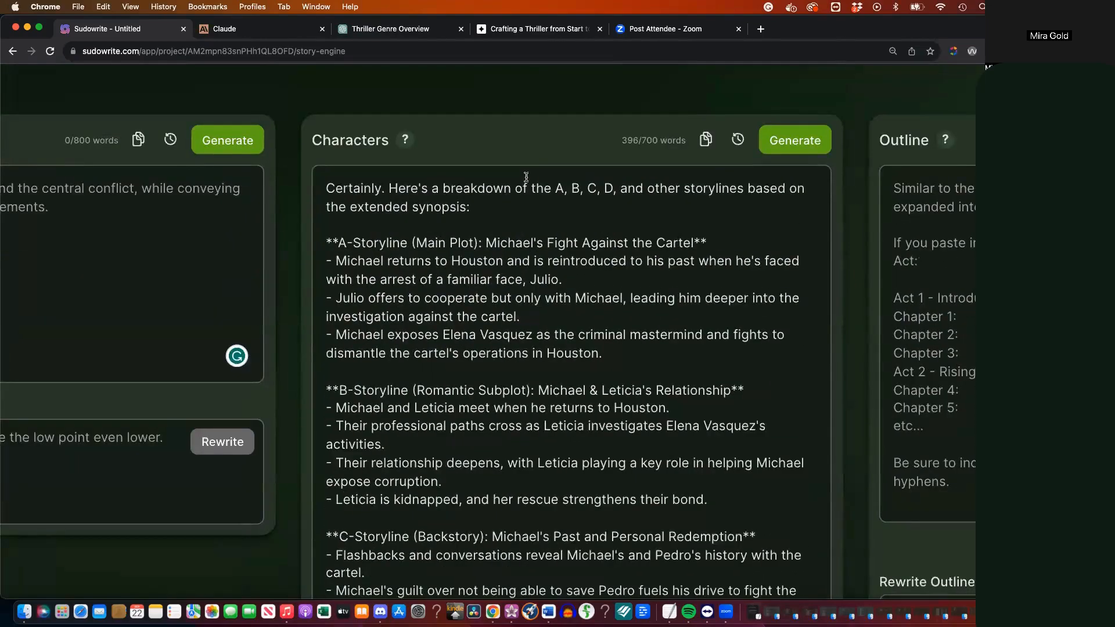
scroll(526, 177, down, 10)
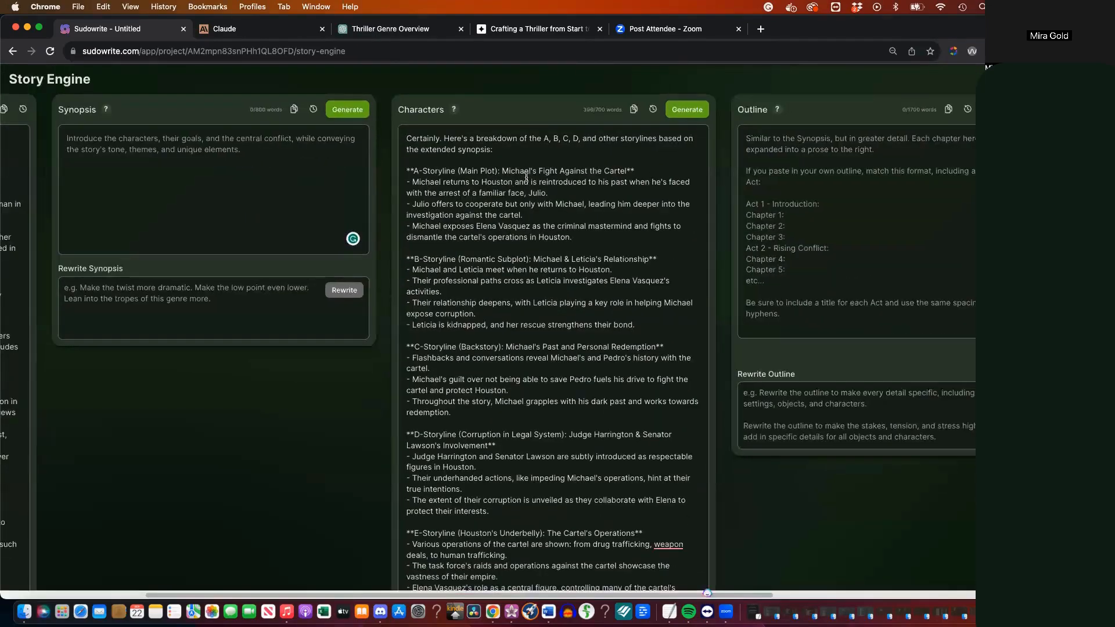
Go back to the ChatGPT thriller conversation and copy the three-act Extended Synopsis response
click(368, 31)
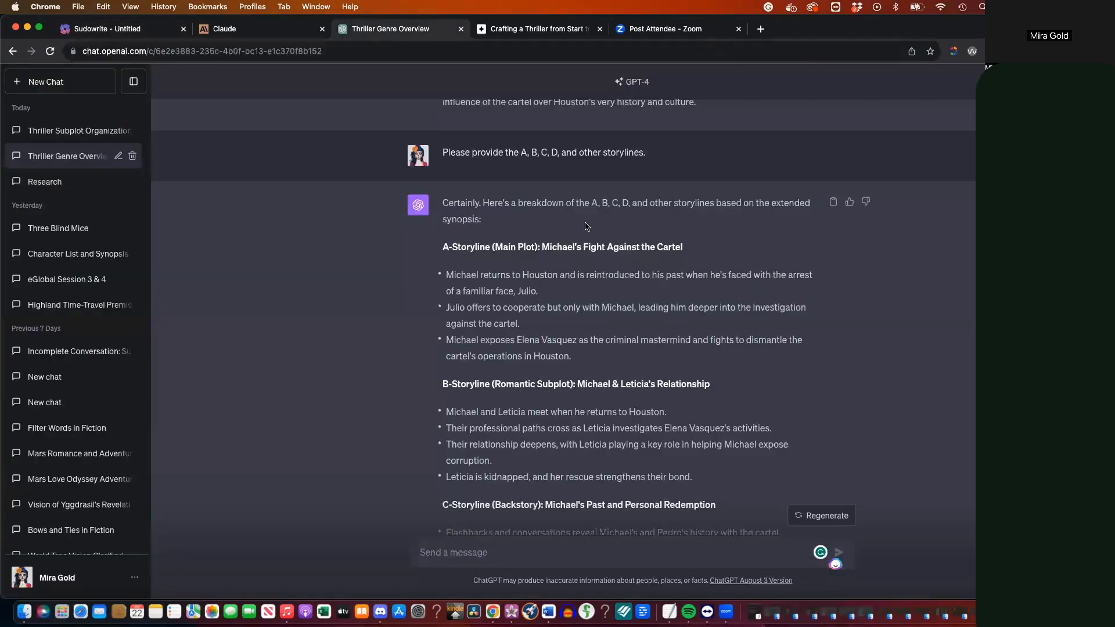
scroll(628, 291, up, 5)
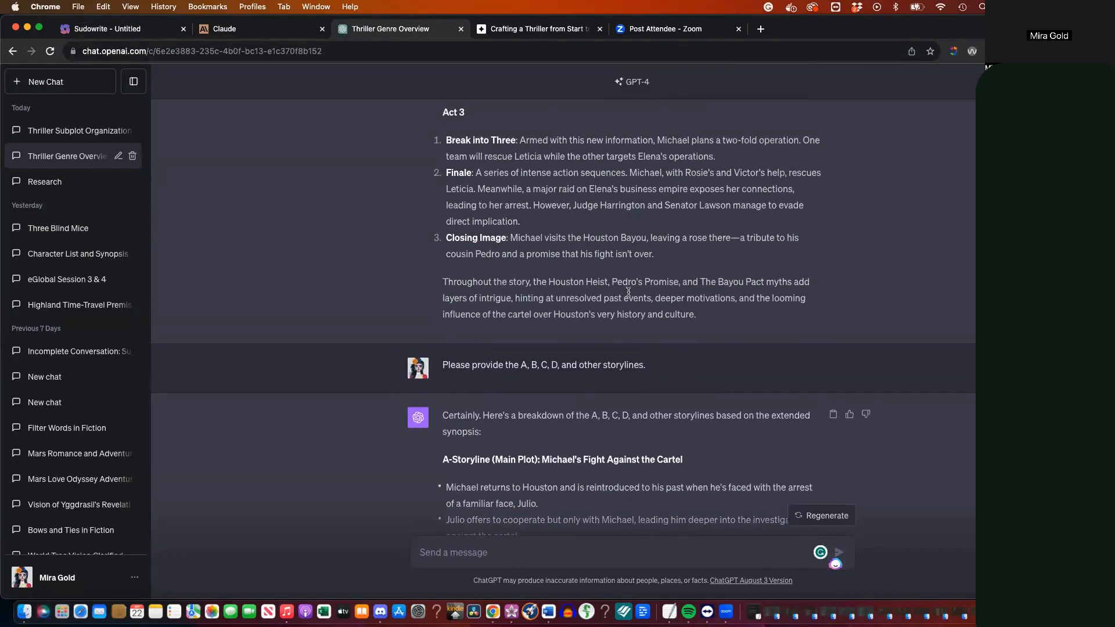
scroll(629, 291, up, 10)
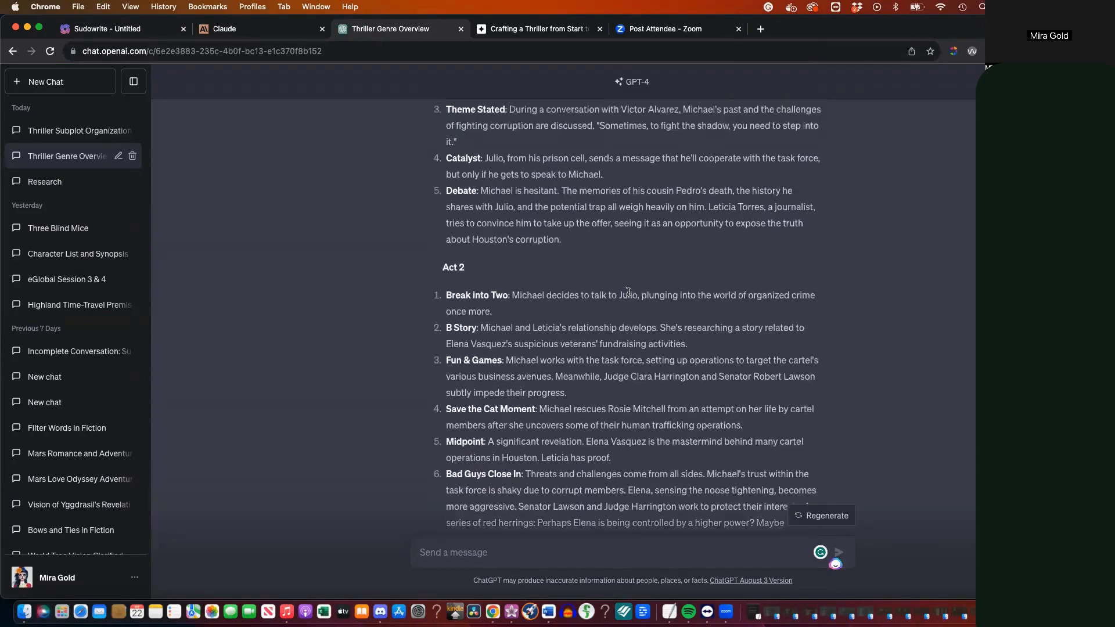
scroll(628, 291, up, 5)
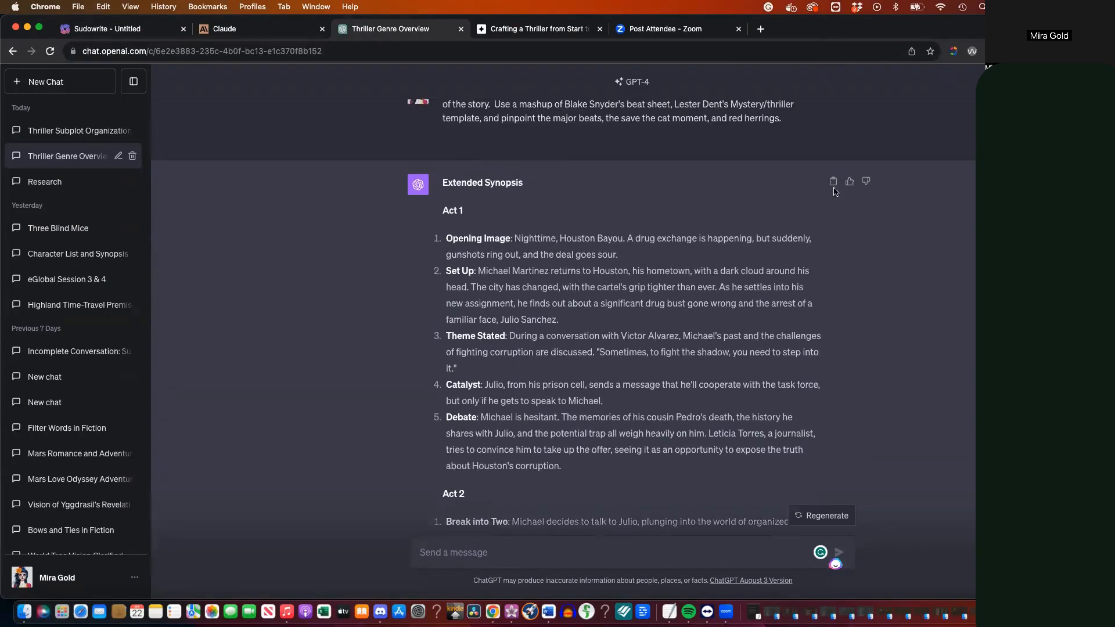
click(834, 183)
Switch to Sudowrite and paste the Extended Synopsis into the Synopsis section
click(112, 30)
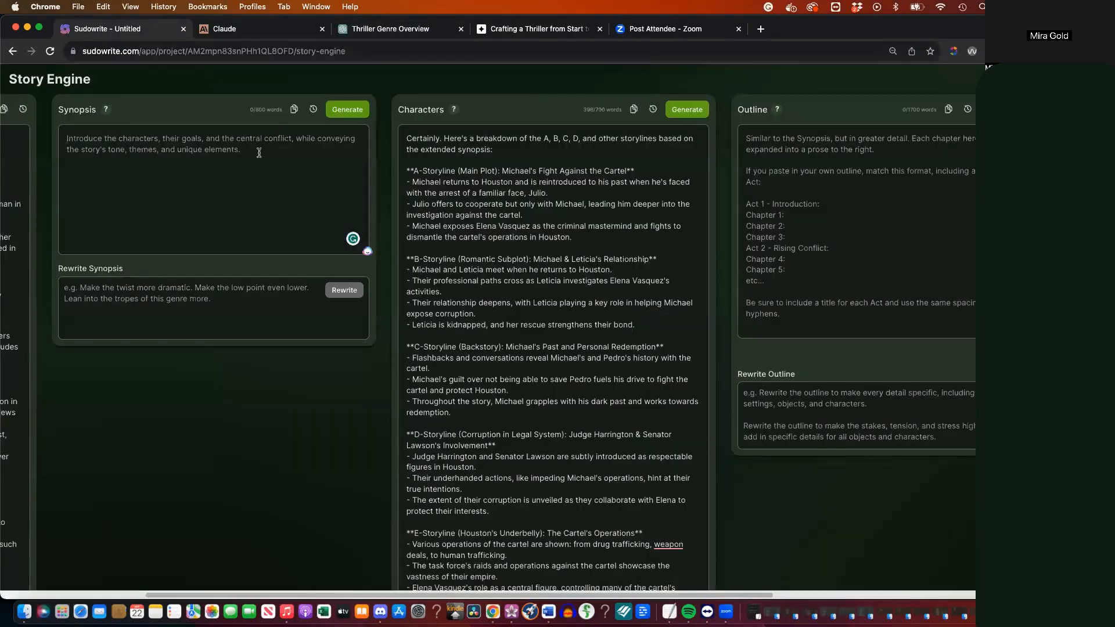
key(super+v)
scroll(268, 219, up, 10)
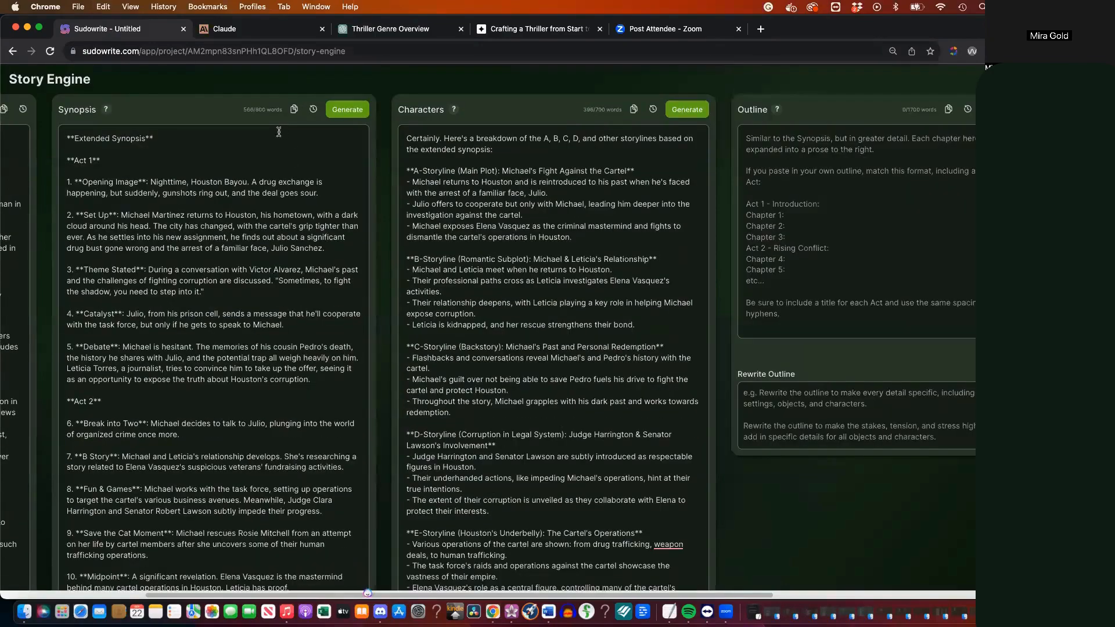
scroll(268, 130, up, 5)
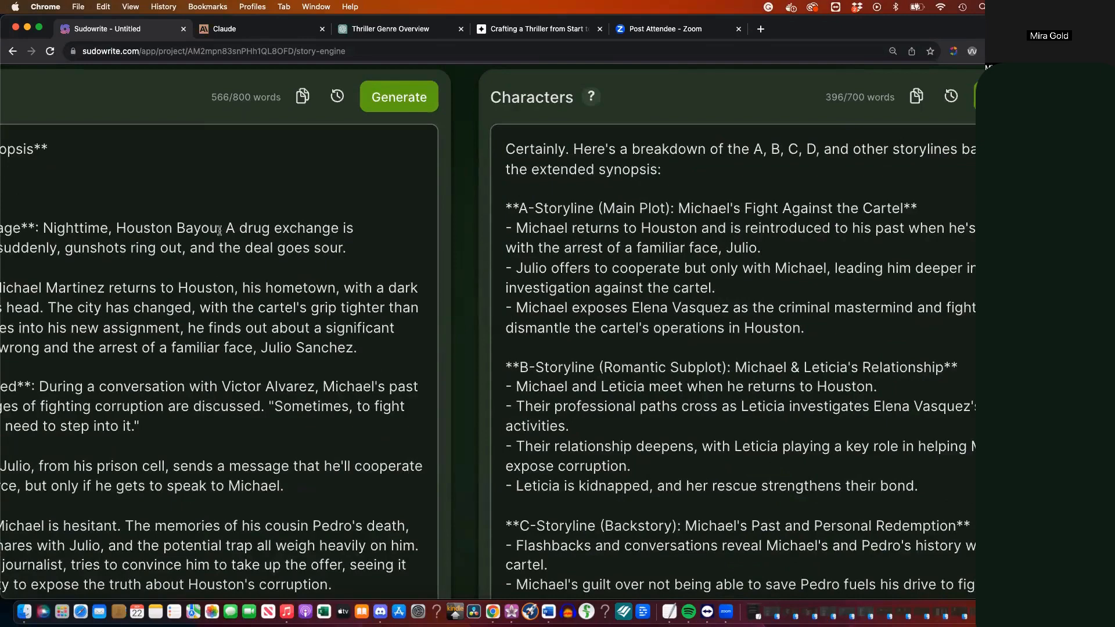
key(super+minus)
key(super+minus)
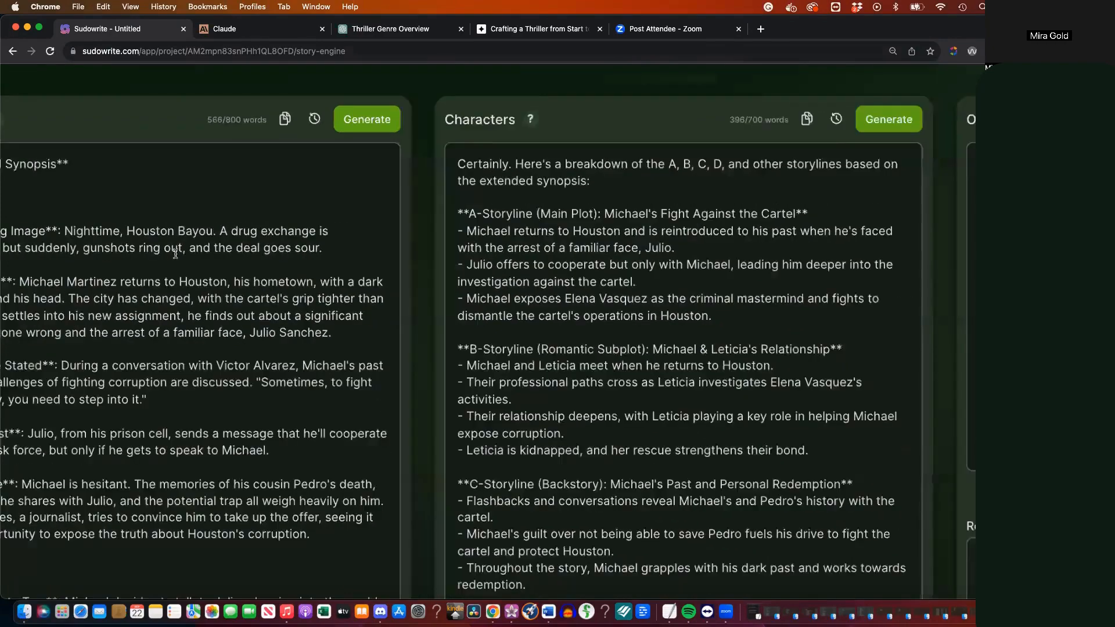
key(super+minus)
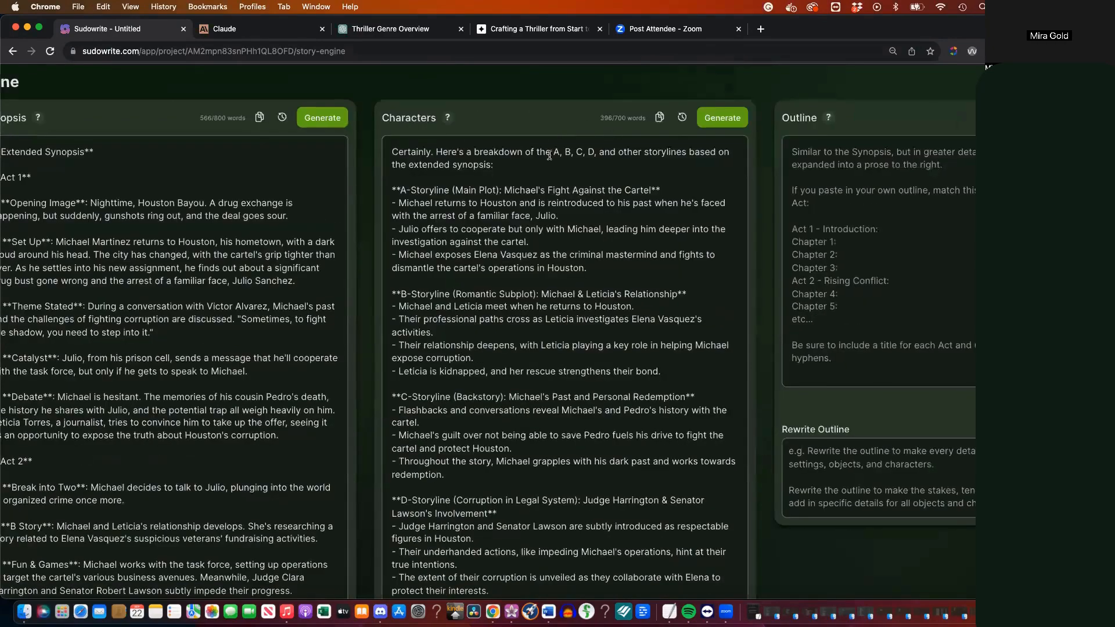
Switch to the ChatGPT thriller conversation and look through the synopsis, storyline and antagonist responses for the character material
click(369, 32)
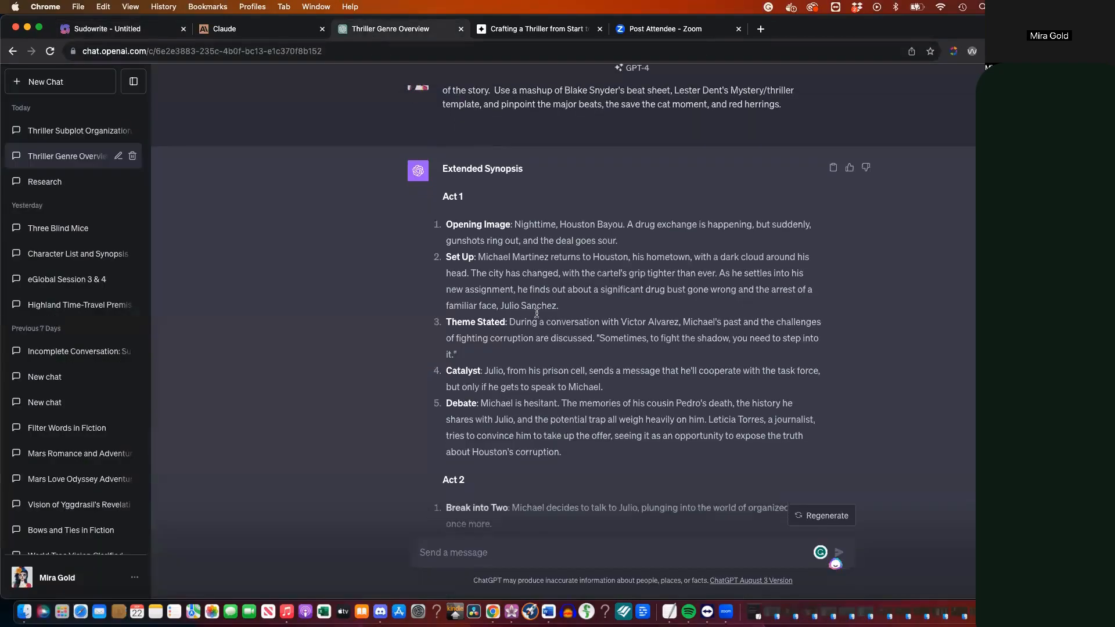
scroll(536, 313, up, 5)
scroll(537, 313, down, 15)
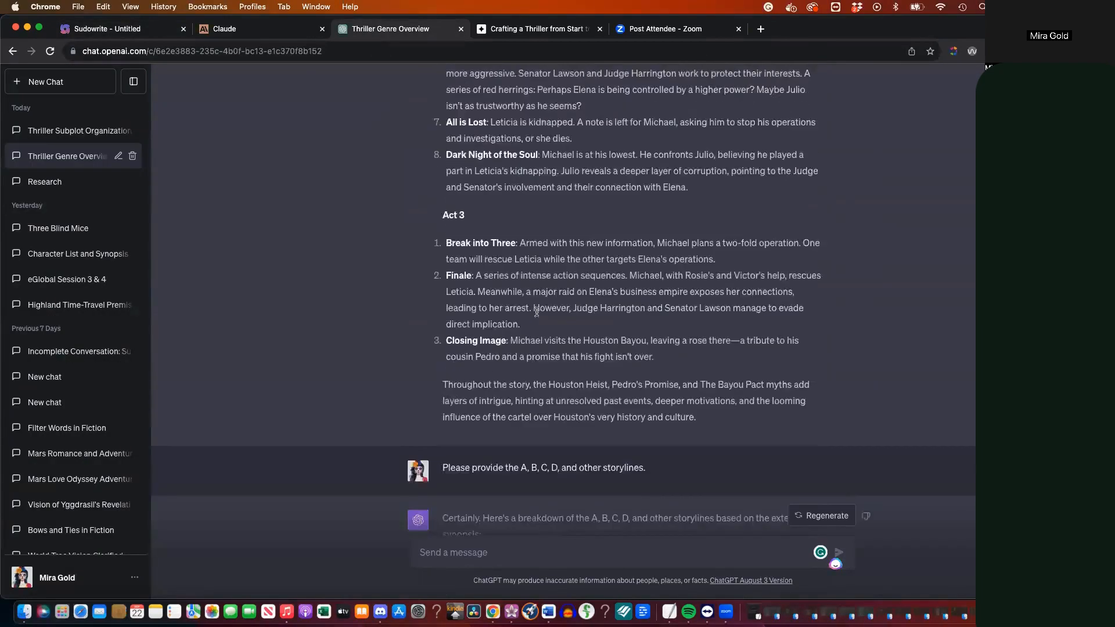
scroll(537, 313, down, 7)
scroll(536, 311, down, 15)
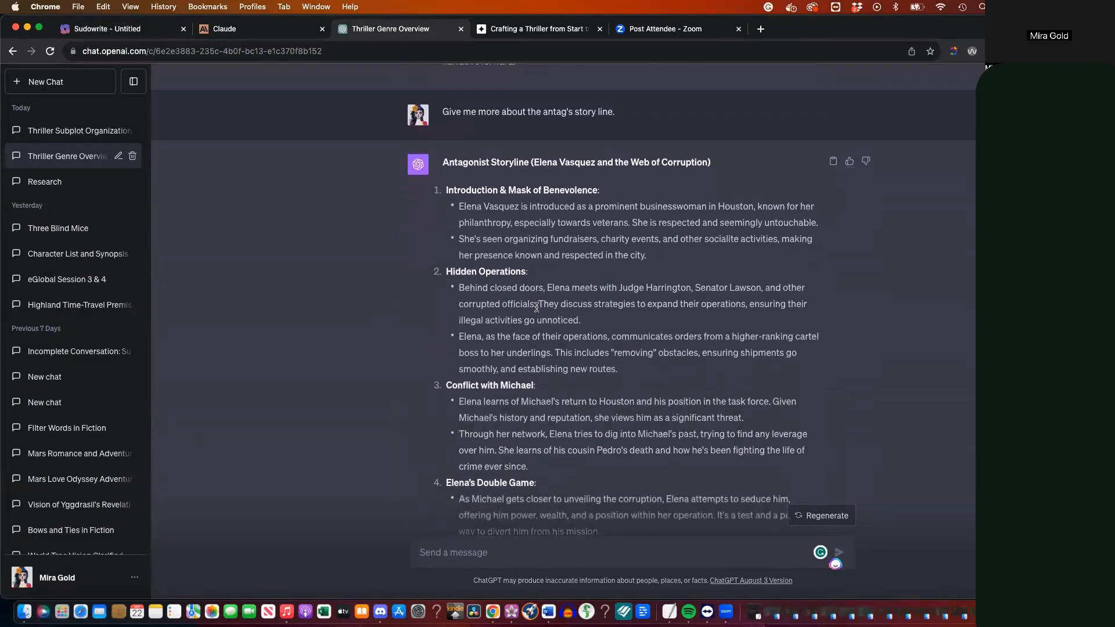
scroll(537, 307, down, 8)
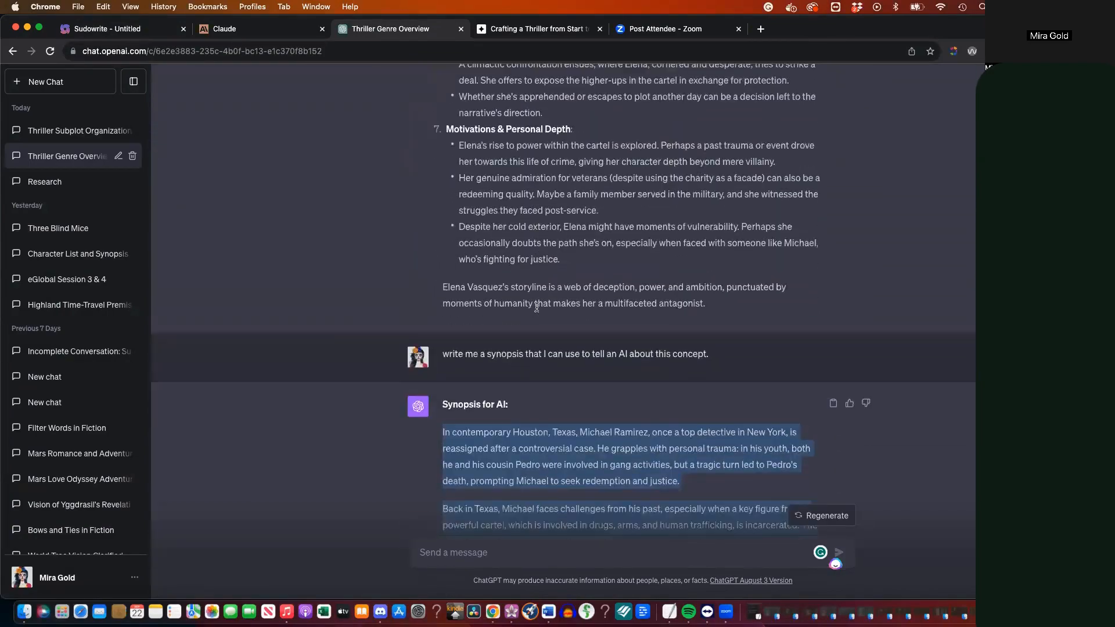
scroll(536, 306, up, 20)
scroll(536, 307, up, 5)
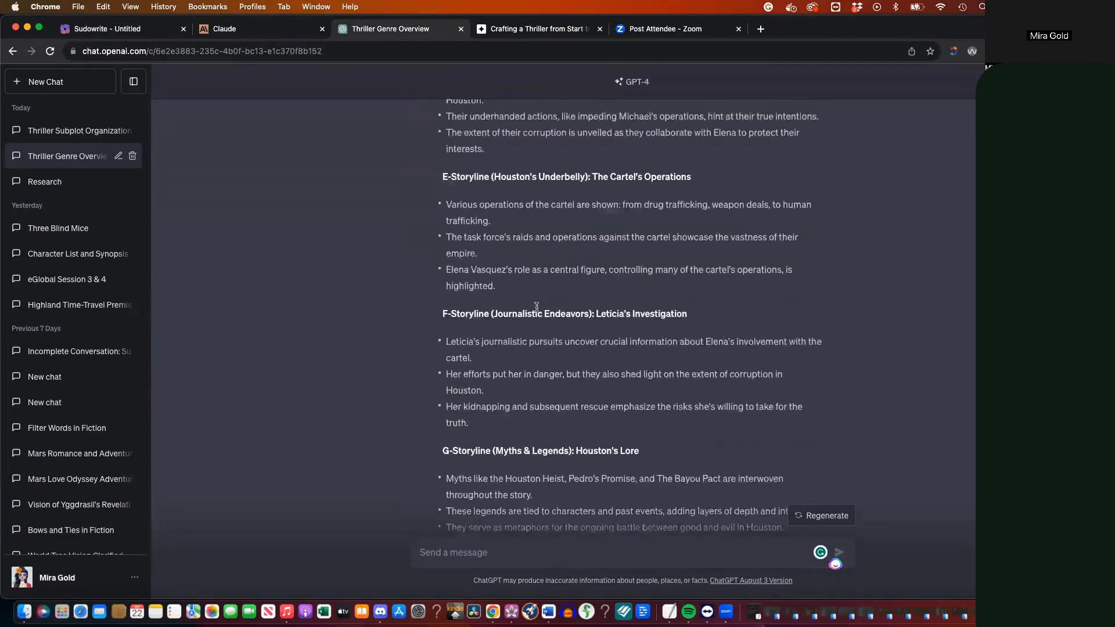
scroll(538, 312, up, 10)
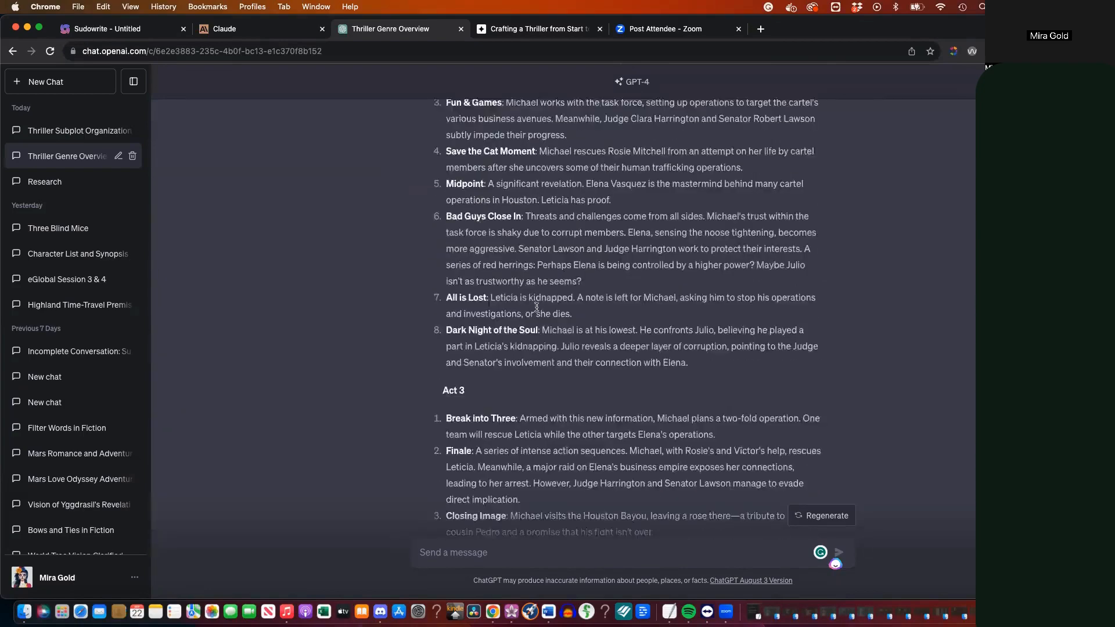
scroll(536, 311, up, 15)
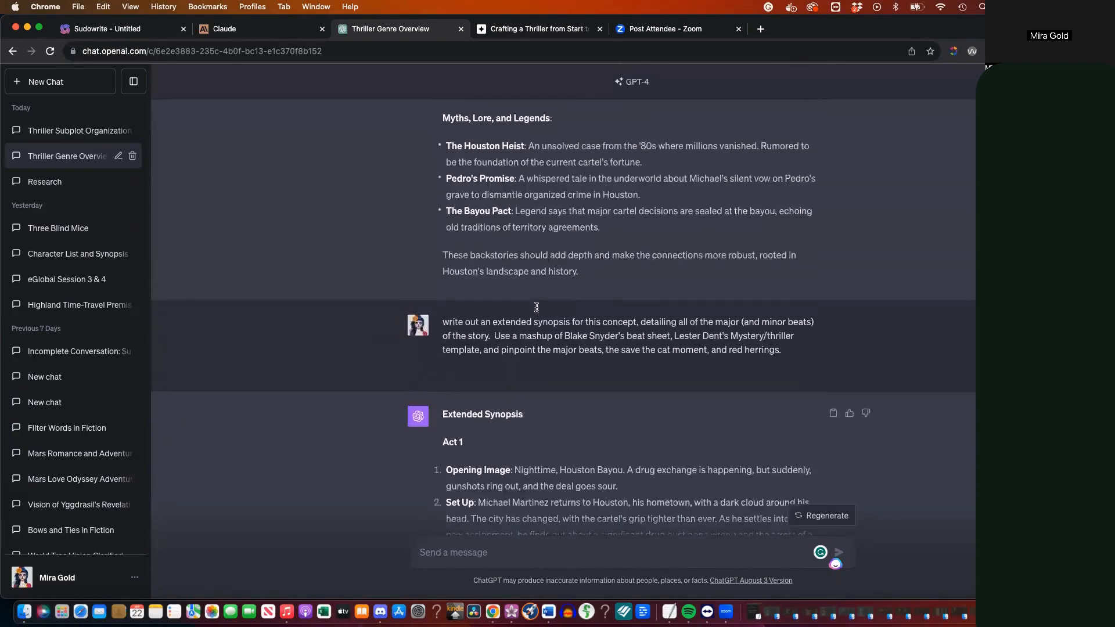
Copy the response with the refined Main Characters backstories, supporting characters, Houston locations and myths
scroll(536, 311, up, 1)
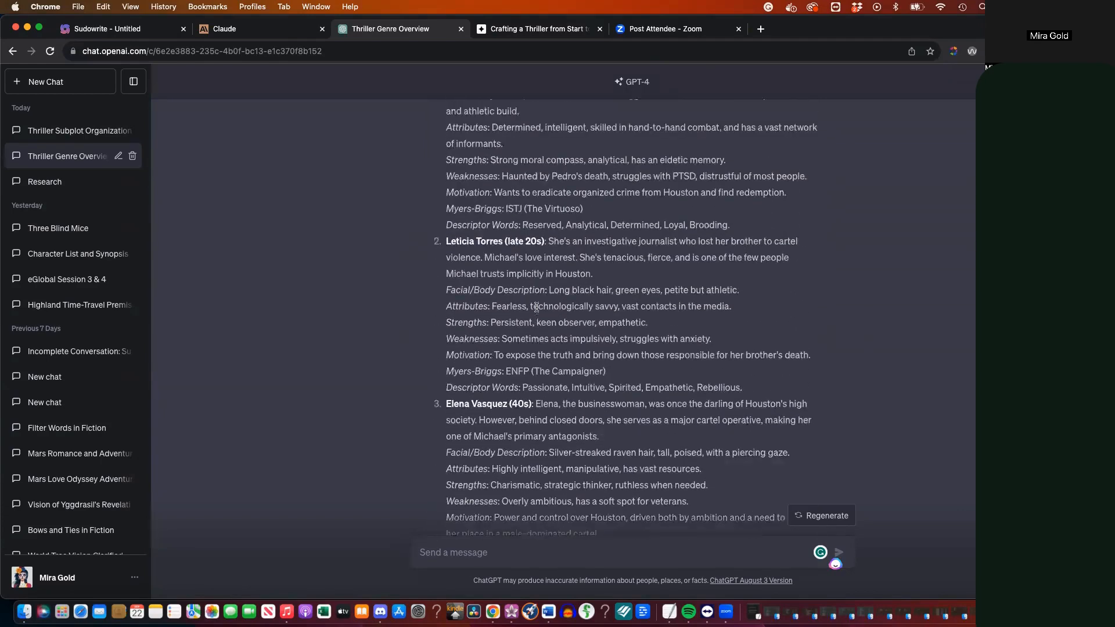
scroll(537, 311, up, 2)
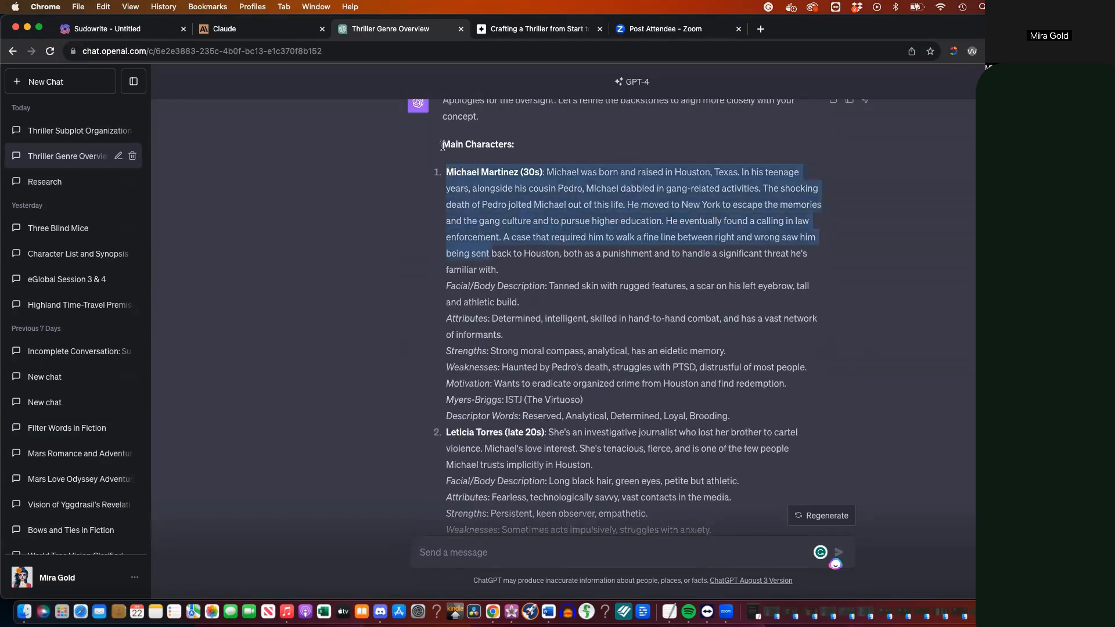
scroll(563, 417, down, 10)
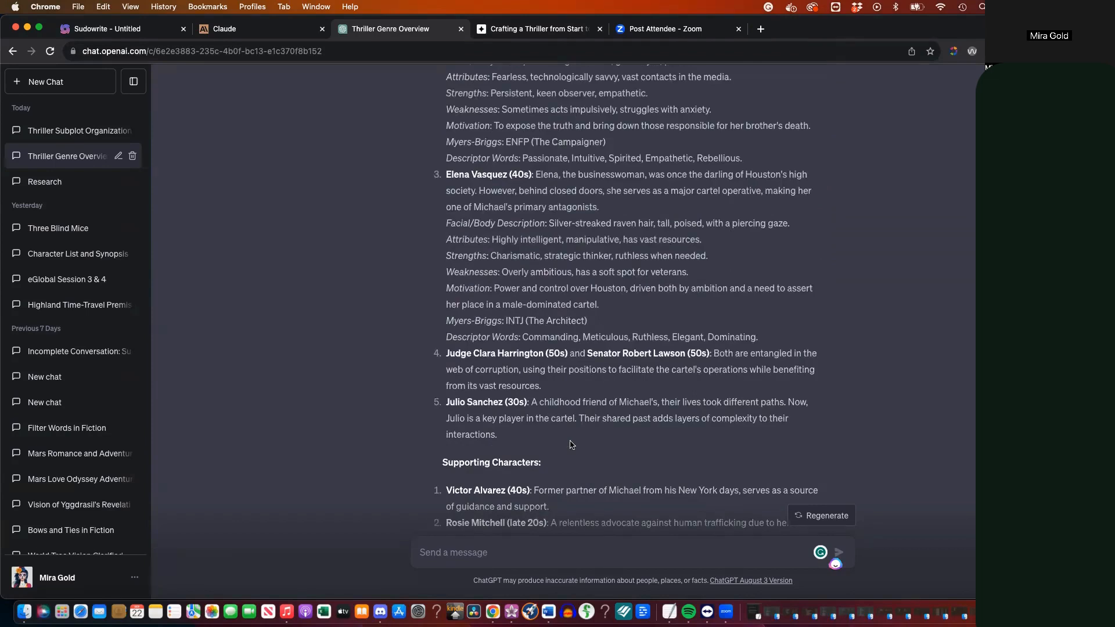
scroll(572, 445, down, 10)
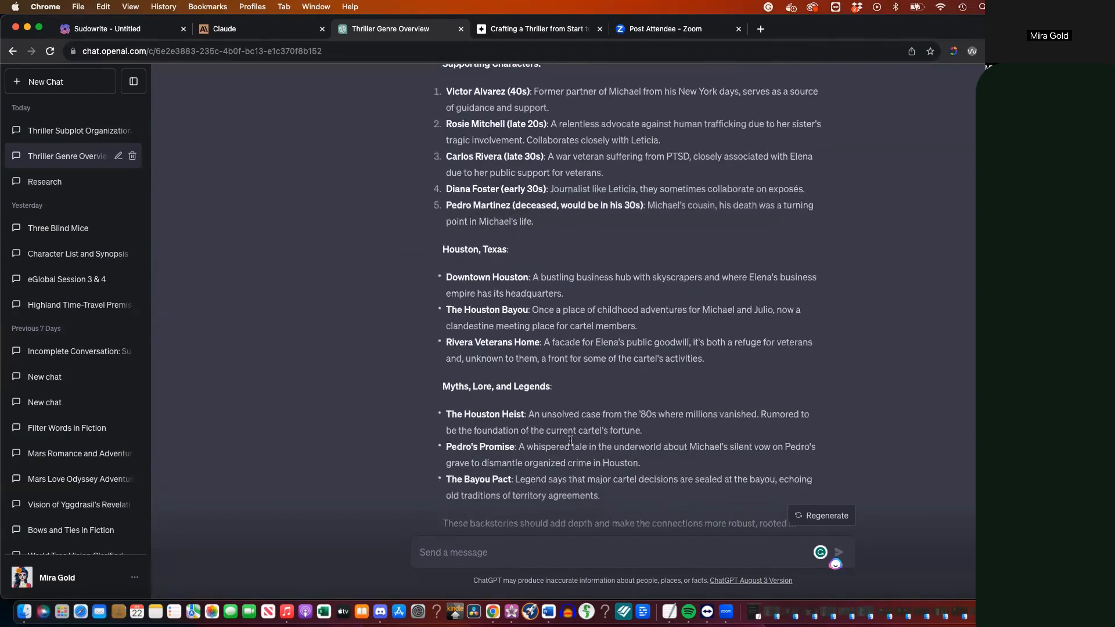
scroll(571, 440, down, 3)
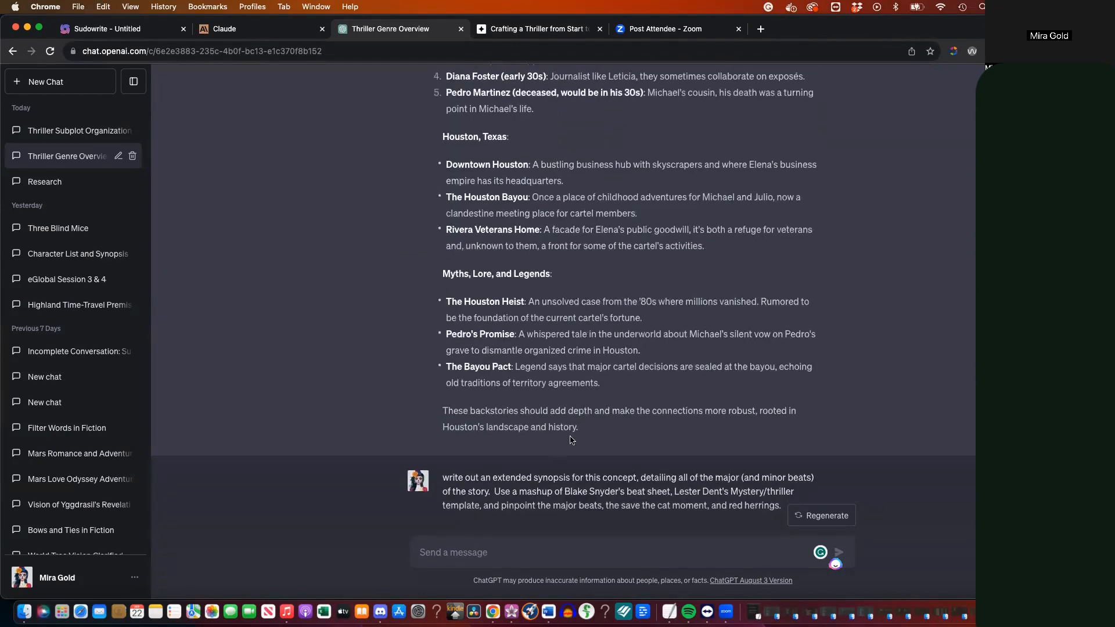
scroll(571, 440, up, 20)
click(834, 212)
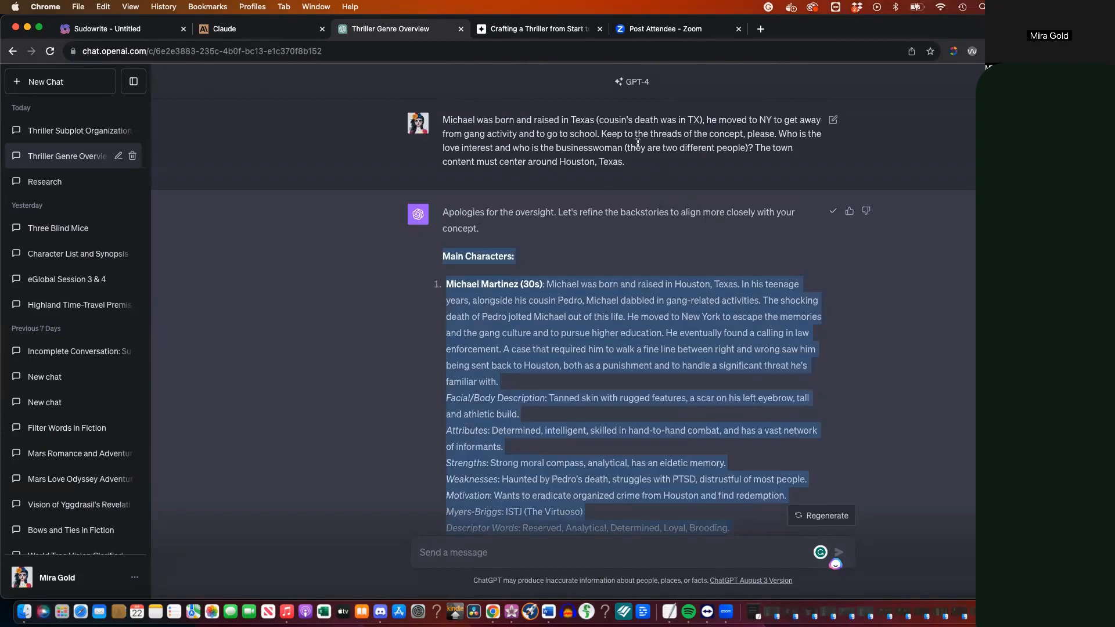
Switch to Sudowrite and paste the character backstories at the start of the Braindump, above the Antagonist Storyline
click(119, 30)
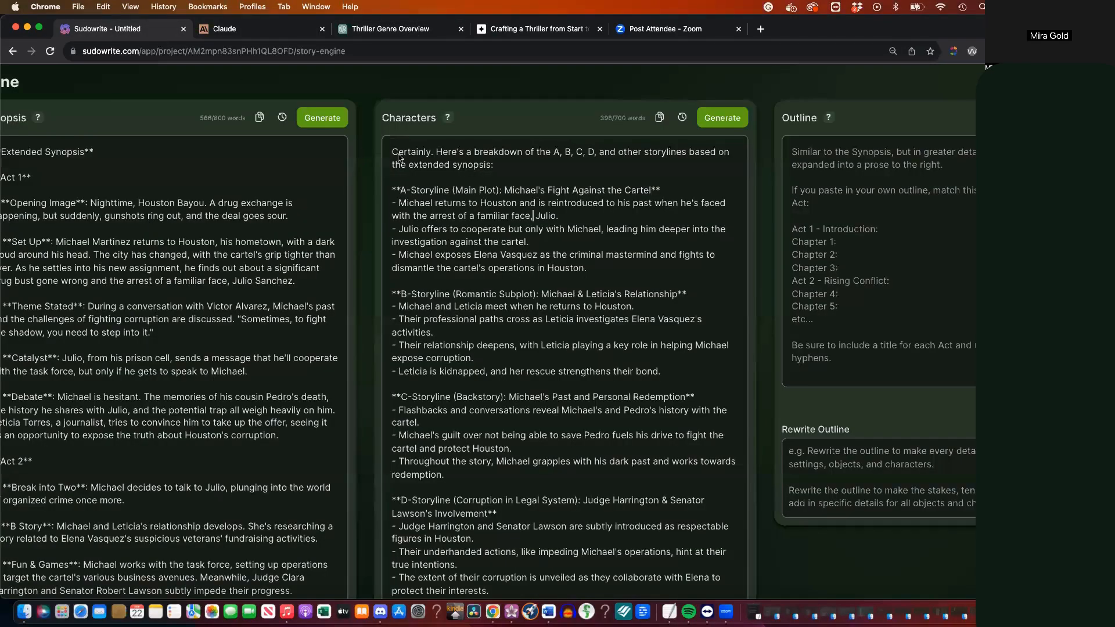
scroll(567, 297, left, 10)
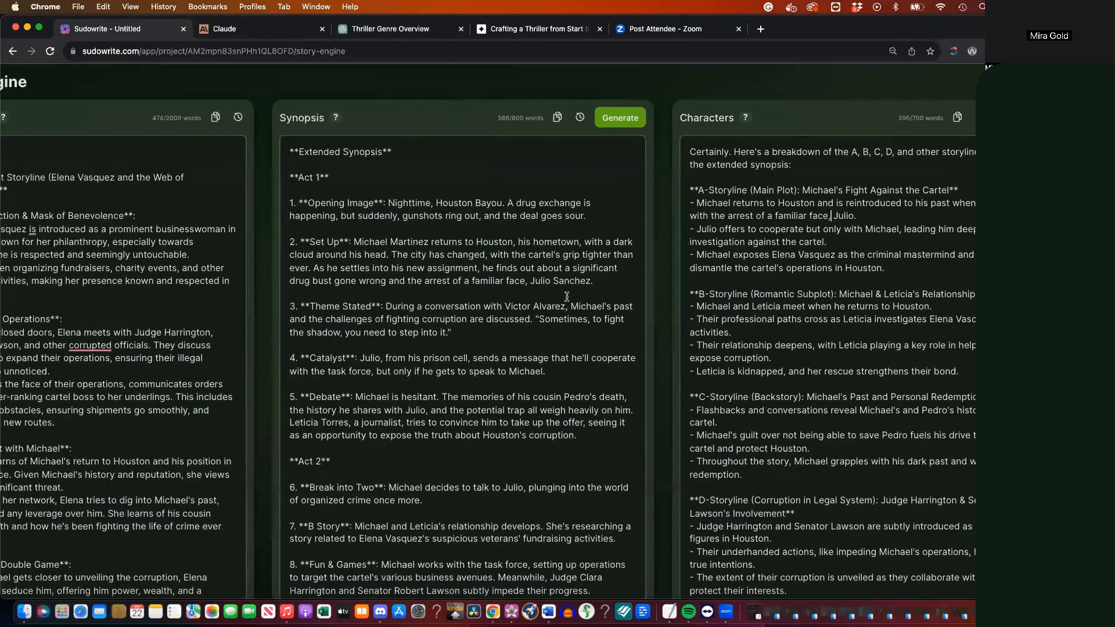
scroll(566, 296, left, 4)
click(140, 147)
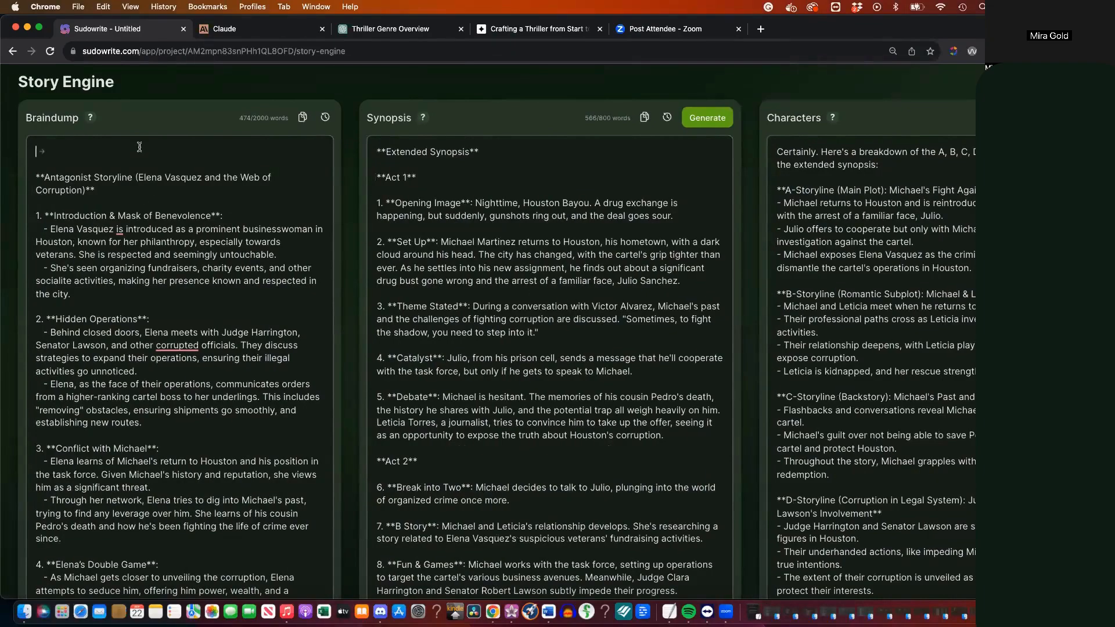
scroll(140, 147, down, 15)
scroll(77, 161, up, 10)
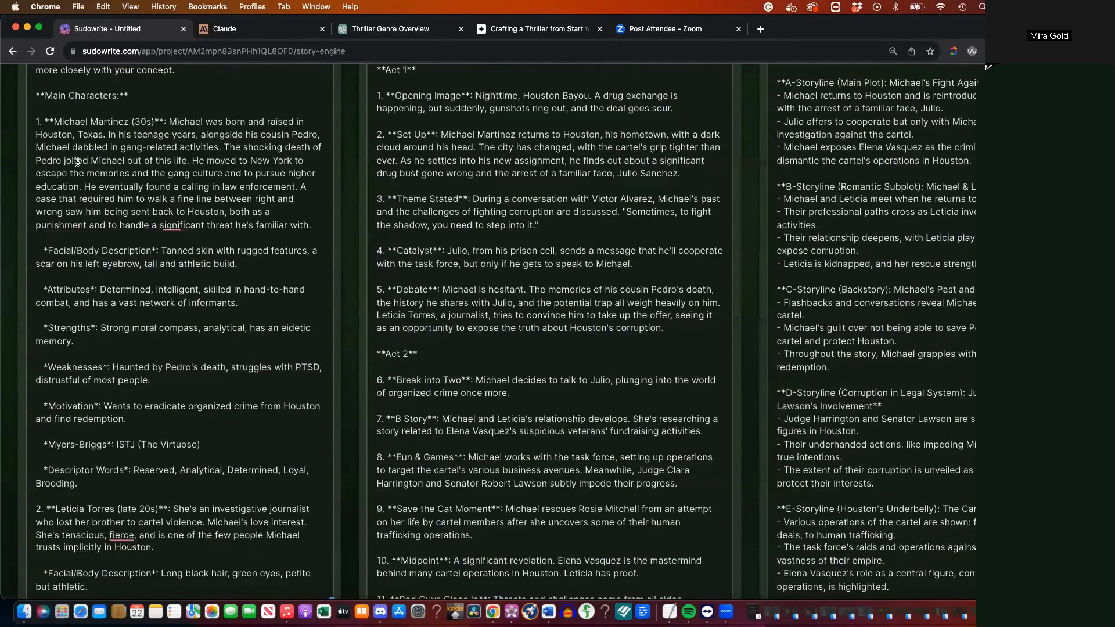
scroll(77, 162, up, 3)
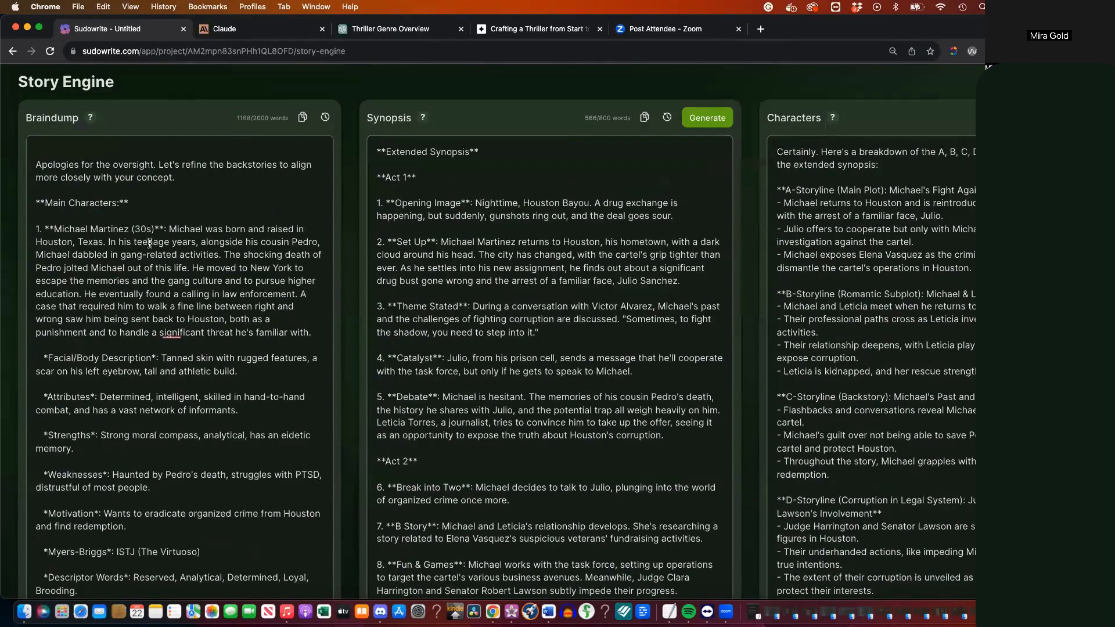
Delete the introductory "Apologies for the oversight" paragraph above Main Characters in the Braindump
drag(142, 243, 154, 314)
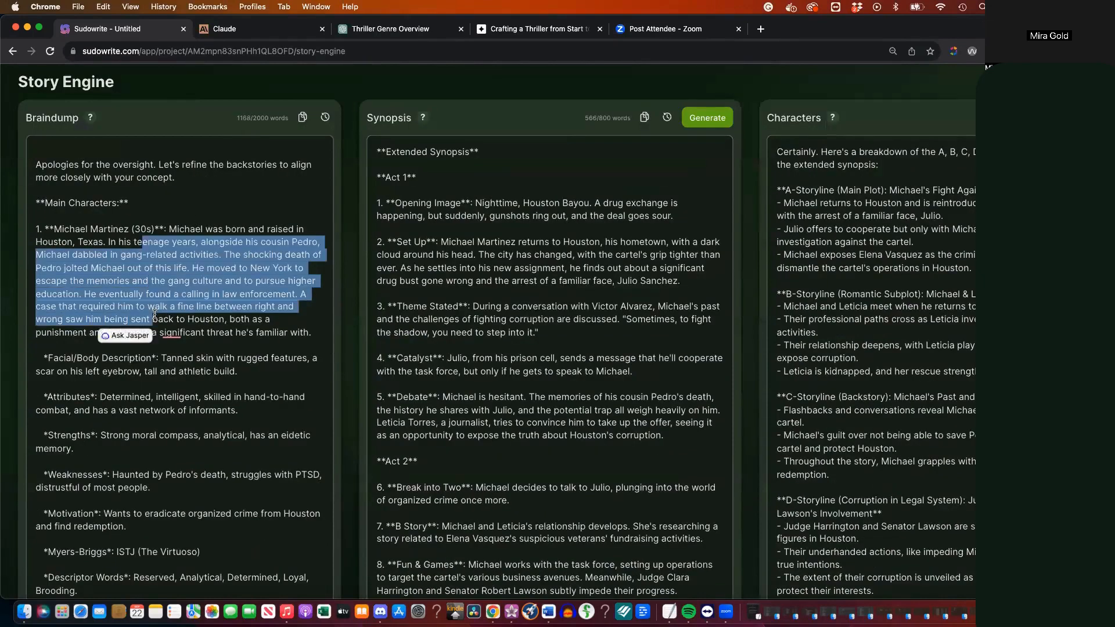
click(164, 193)
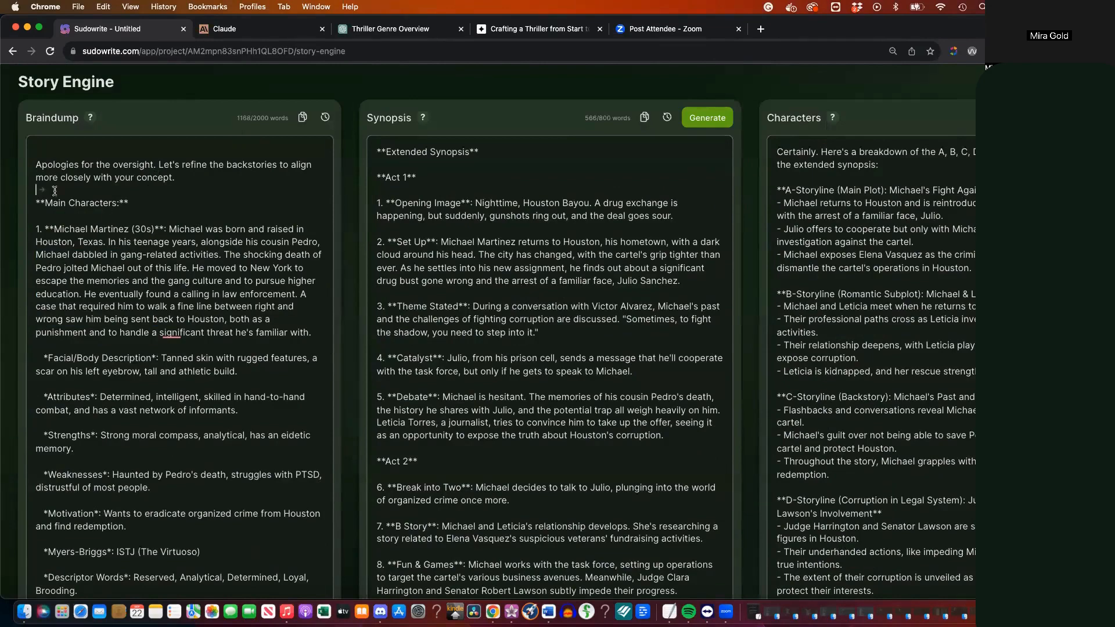
drag(55, 190, 33, 151)
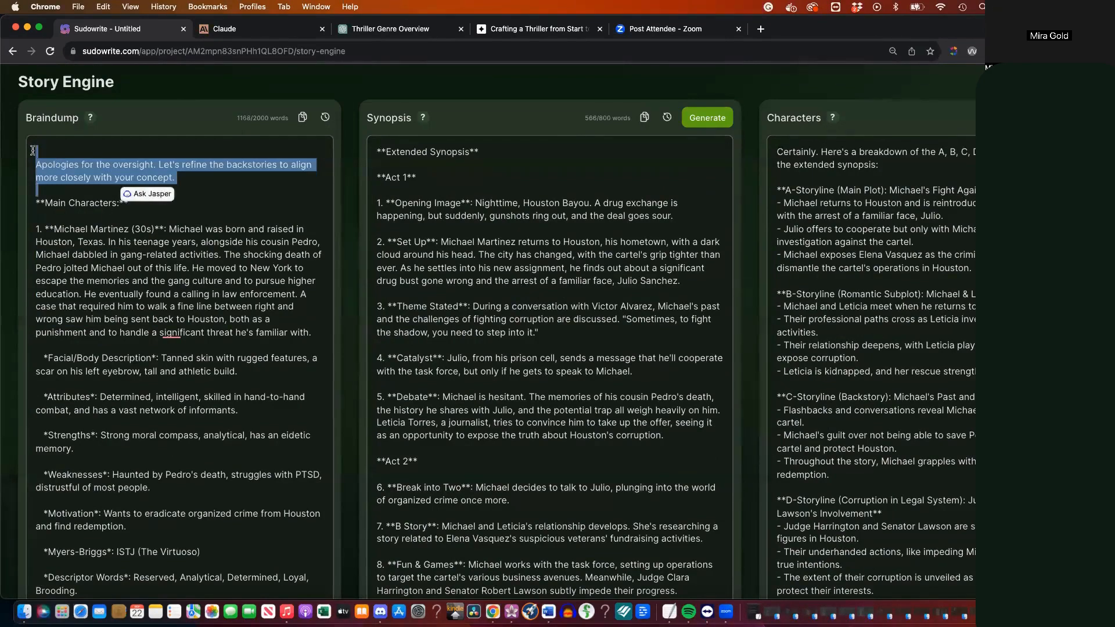
key(BackSpace)
scroll(363, 212, right, 5)
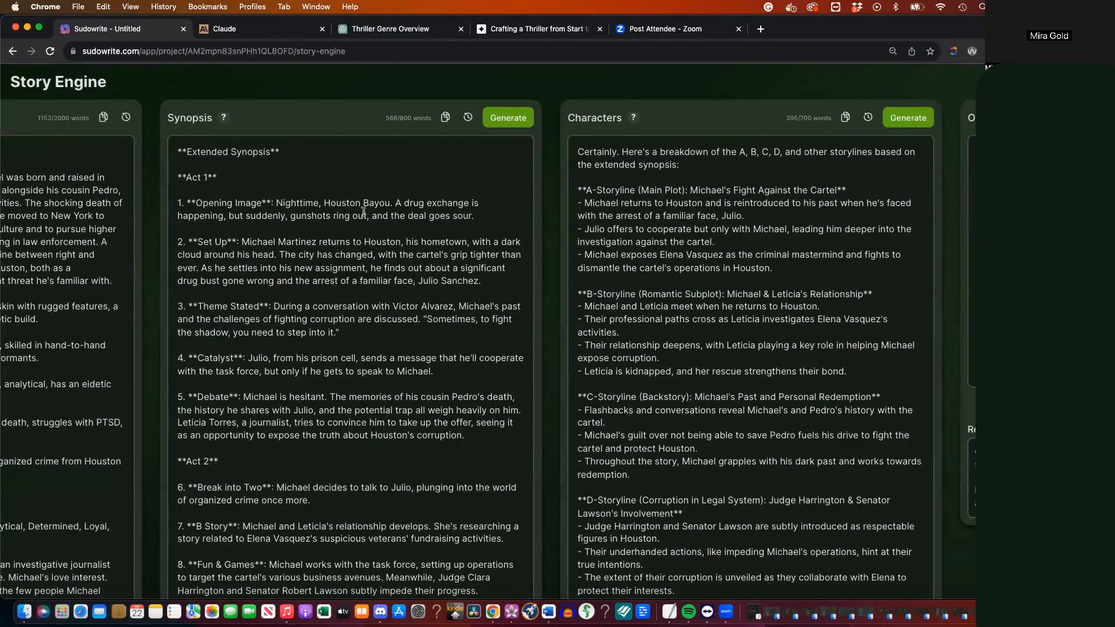
Return to the ChatGPT thriller conversation and look through the earlier character lists, backstories and storyline responses
click(385, 27)
scroll(501, 245, up, 10)
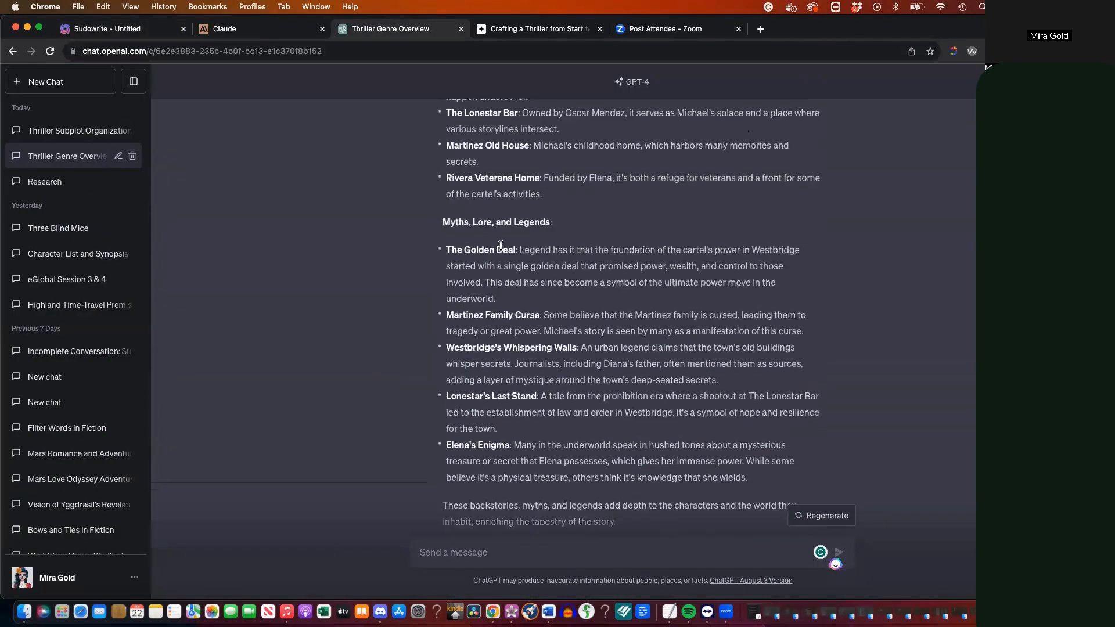
scroll(500, 245, up, 10)
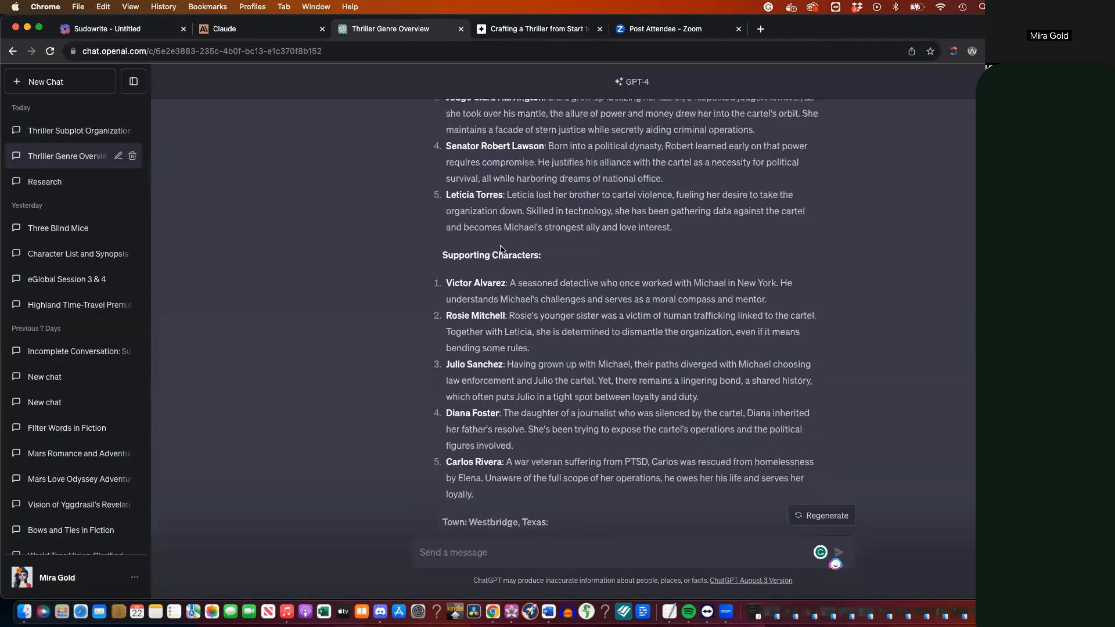
scroll(501, 245, up, 10)
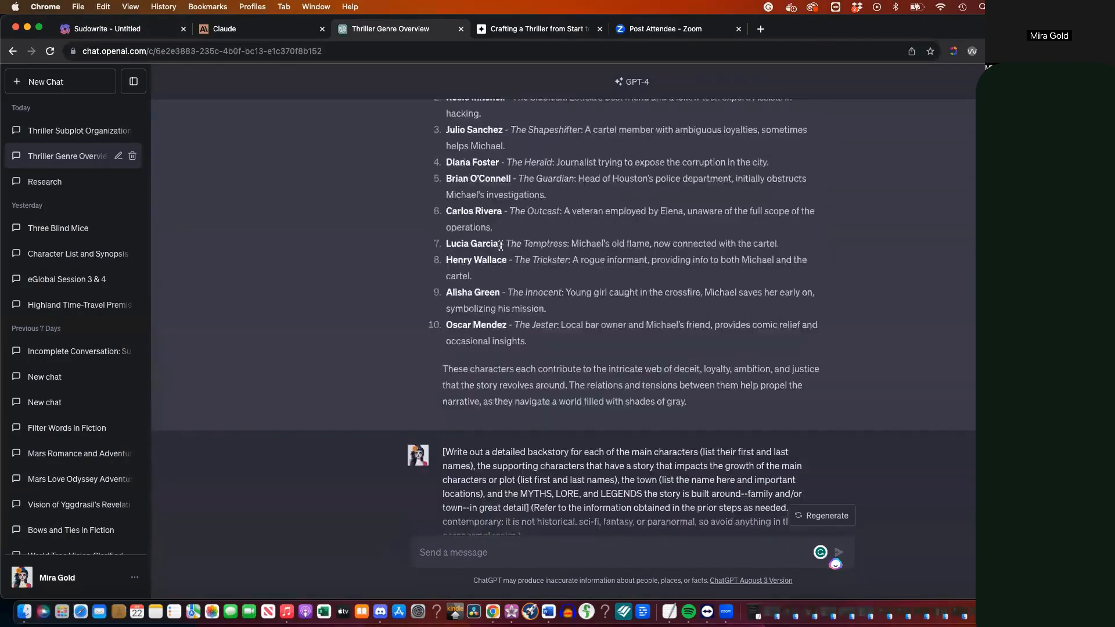
scroll(500, 245, down, 20)
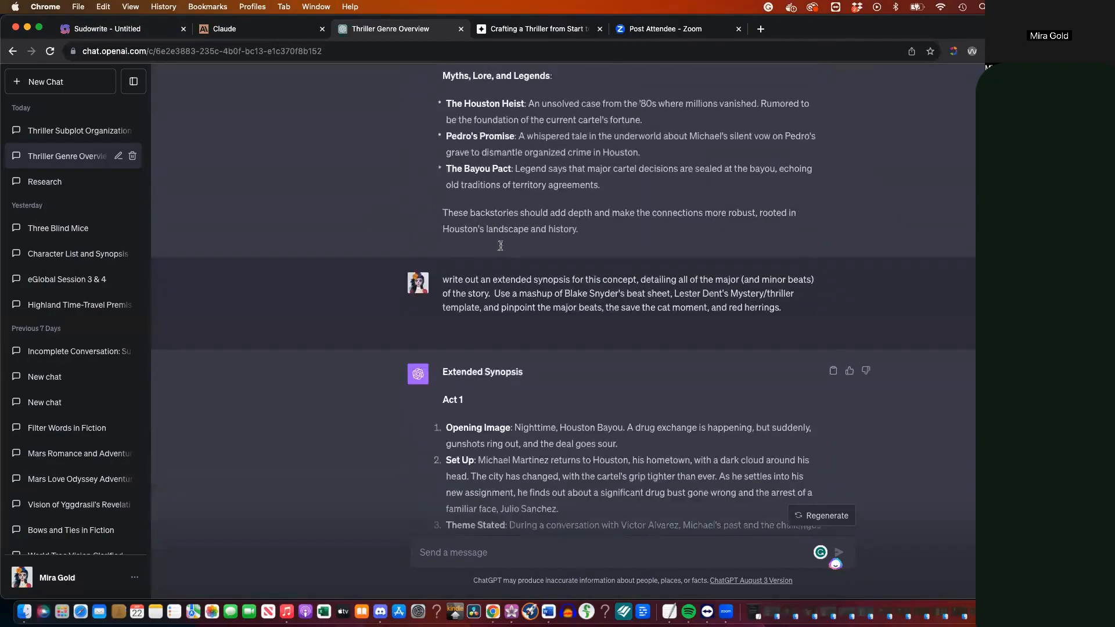
scroll(500, 246, down, 15)
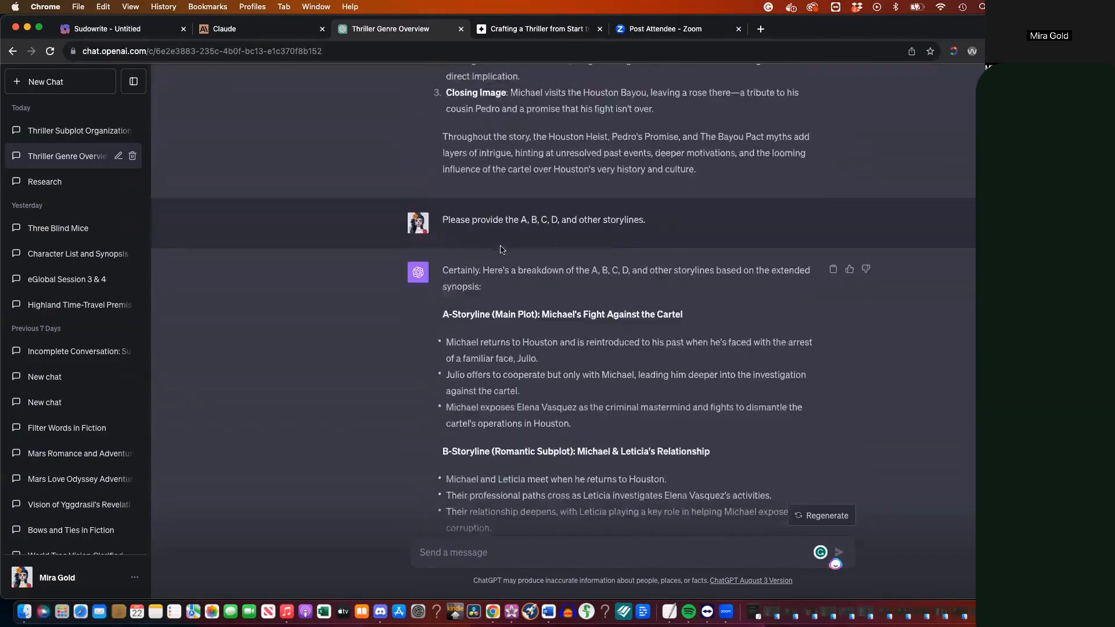
Search the conversation for "storyline" and go back through the matches to the prompt that evaluates and strengthens the synopsis
key(super+f)
text(storyline)
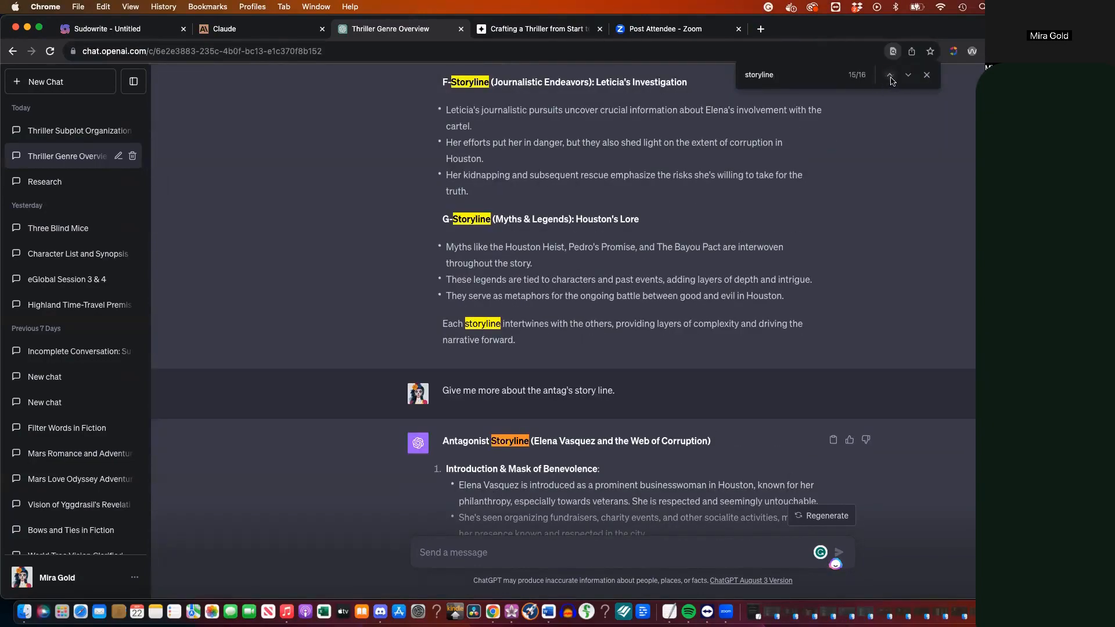
scroll(621, 210, up, 3)
scroll(620, 210, up, 3)
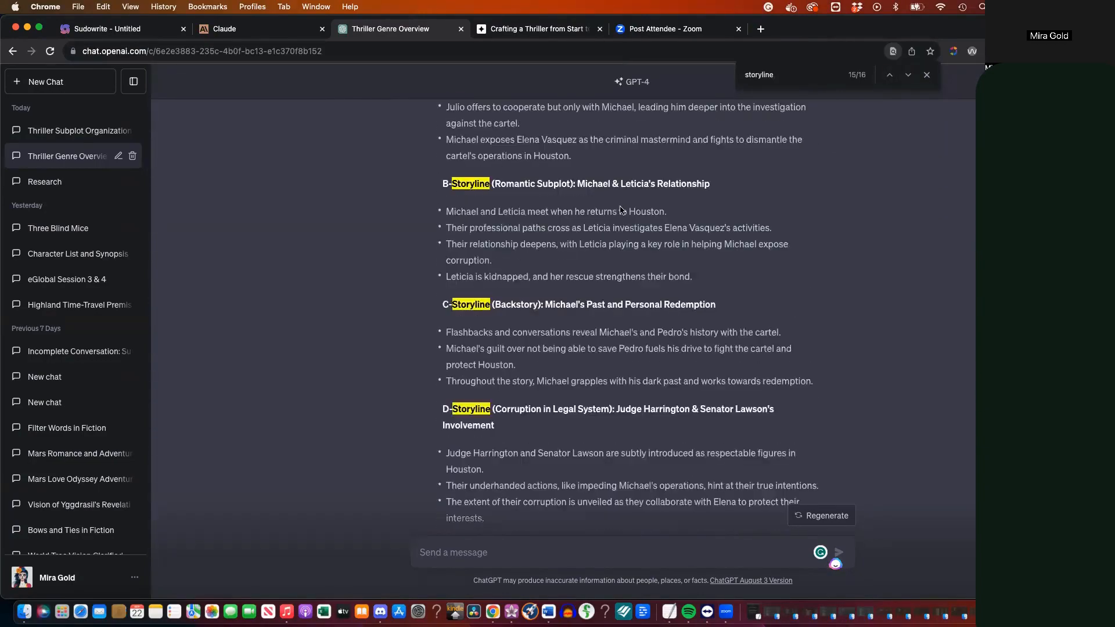
click(890, 77)
scroll(785, 294, up, 4)
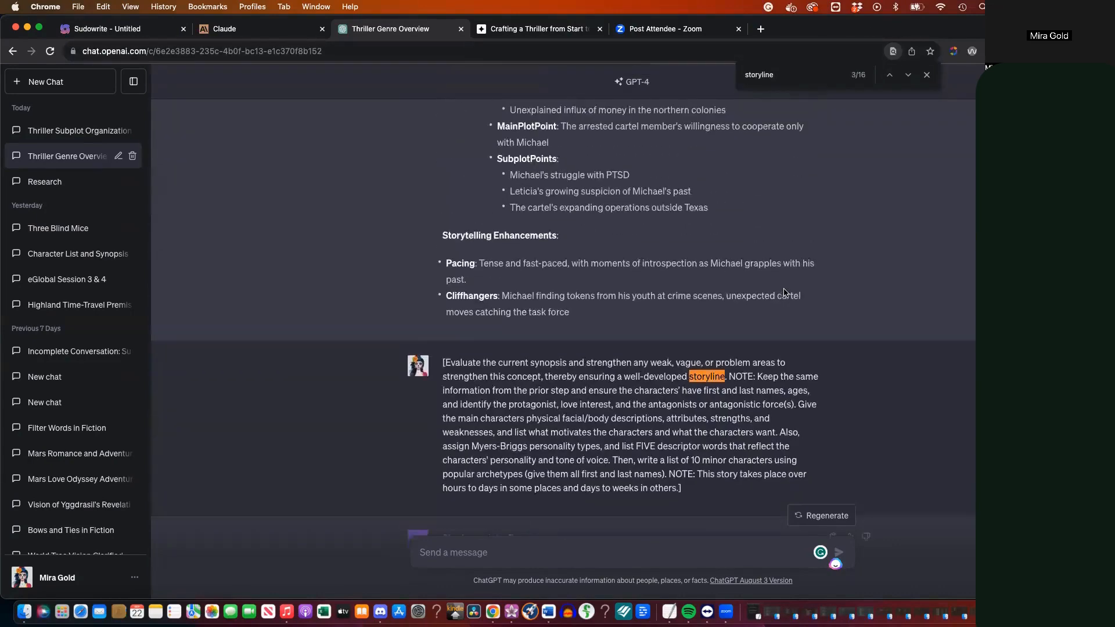
Find the Psychological Thriller Series response titled "Shadows of the Past" above that prompt and copy it
scroll(785, 294, up, 3)
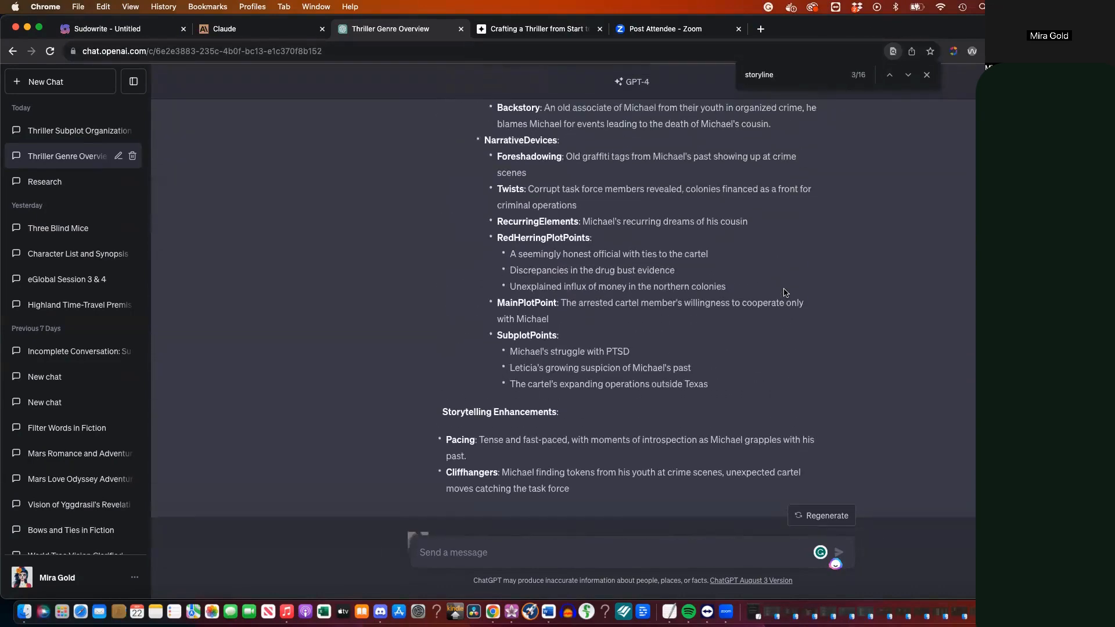
scroll(785, 293, up, 1)
scroll(785, 294, up, 4)
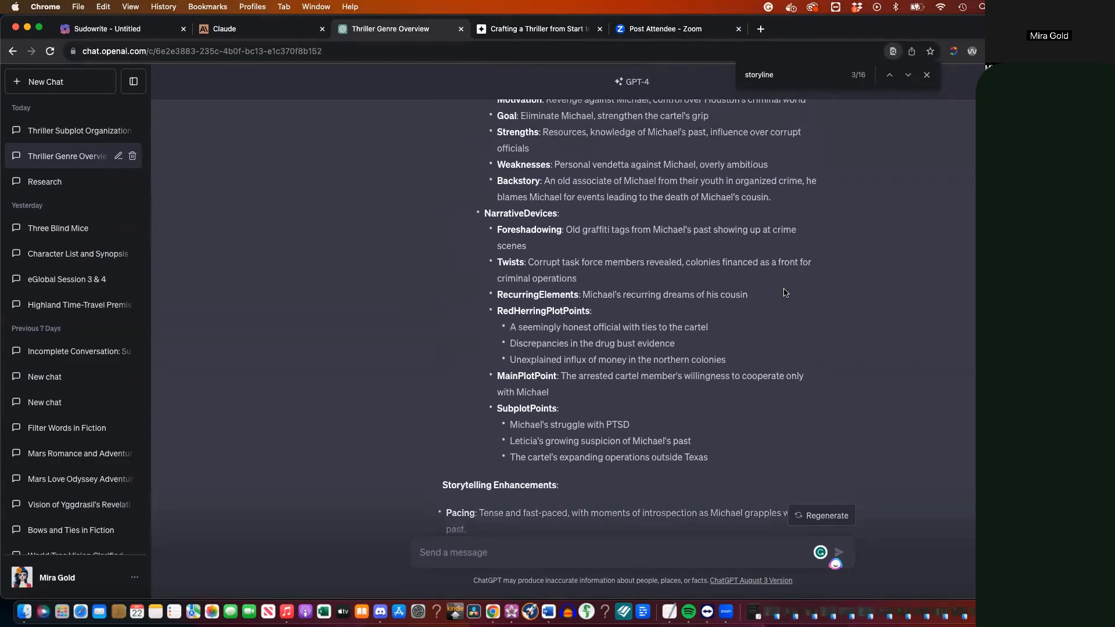
scroll(785, 292, up, 7)
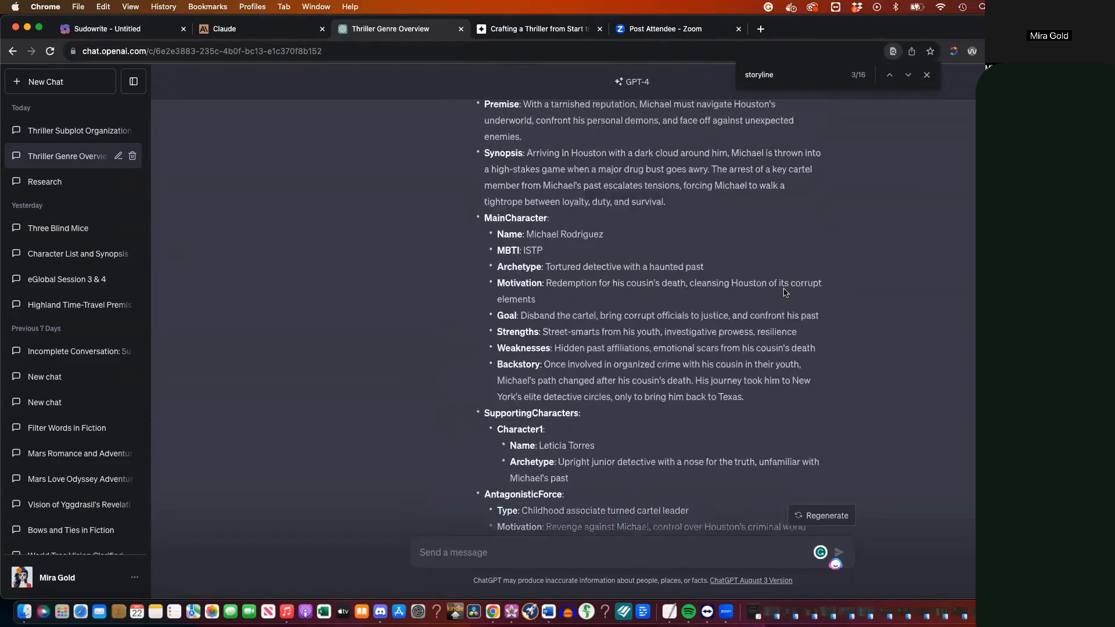
scroll(785, 292, up, 4)
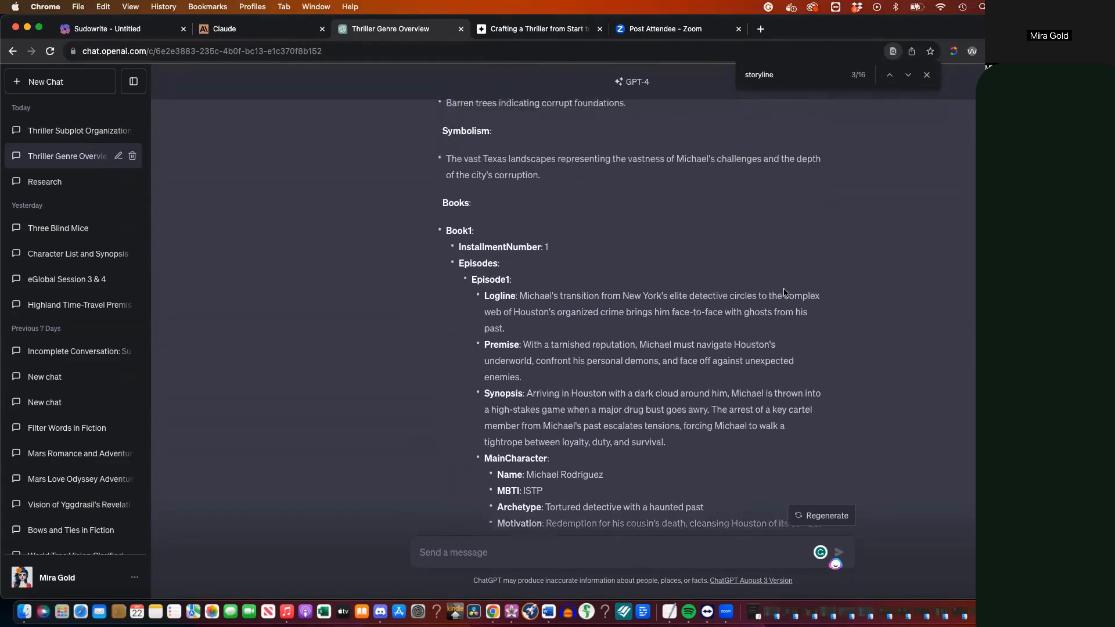
scroll(785, 293, up, 7)
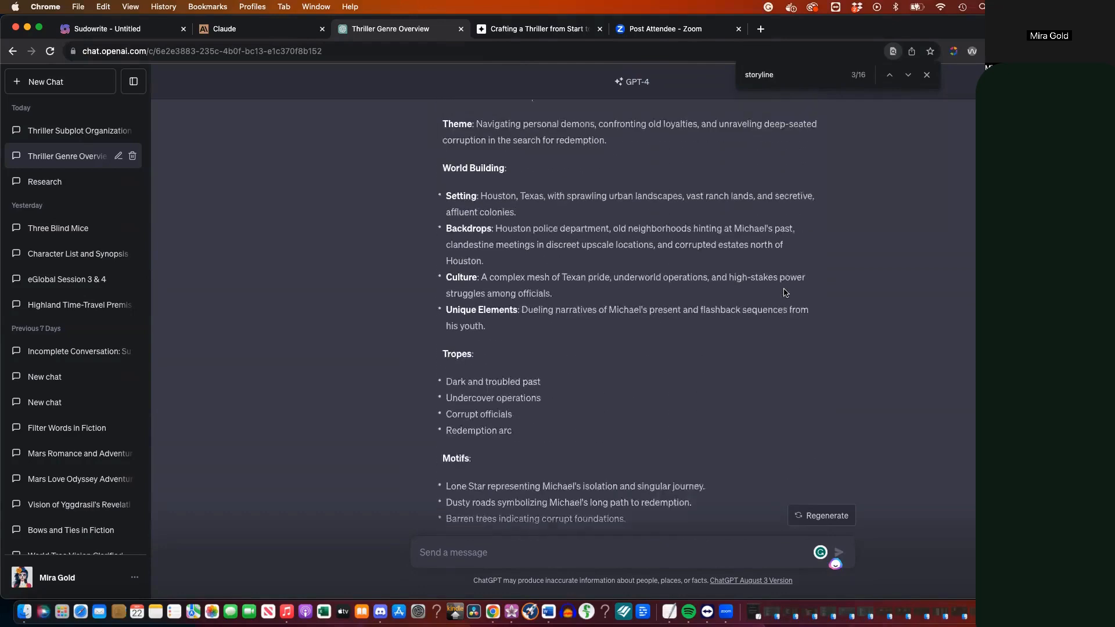
scroll(785, 292, up, 2)
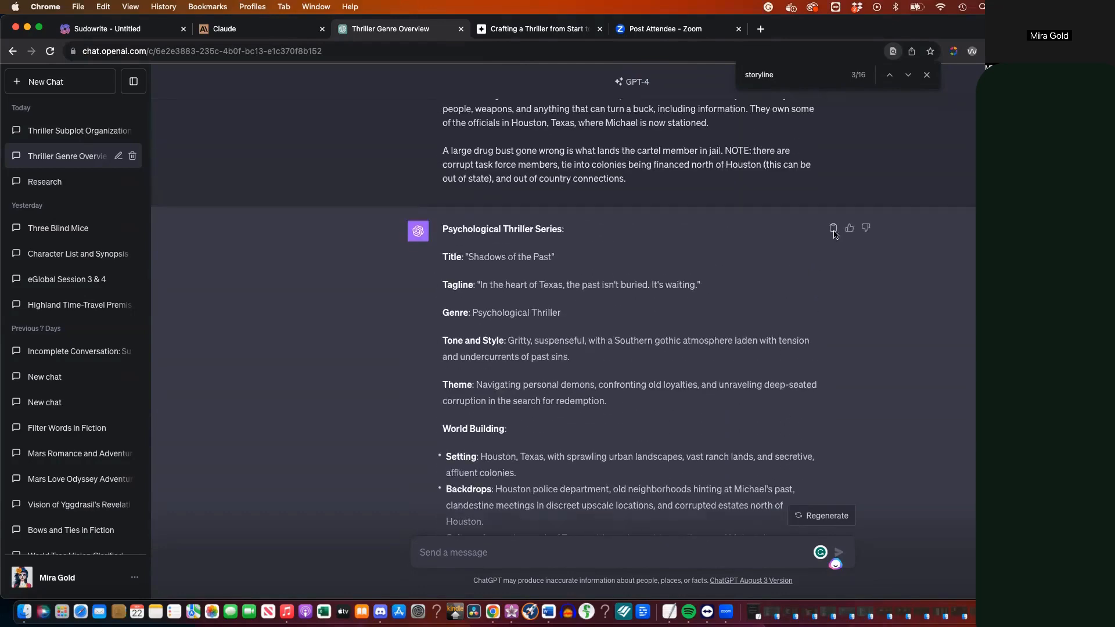
Switch to Sudowrite, paste the series response into Rewrite Outline and cut the part from the Psychological Thriller Series heading through the Logline
click(125, 31)
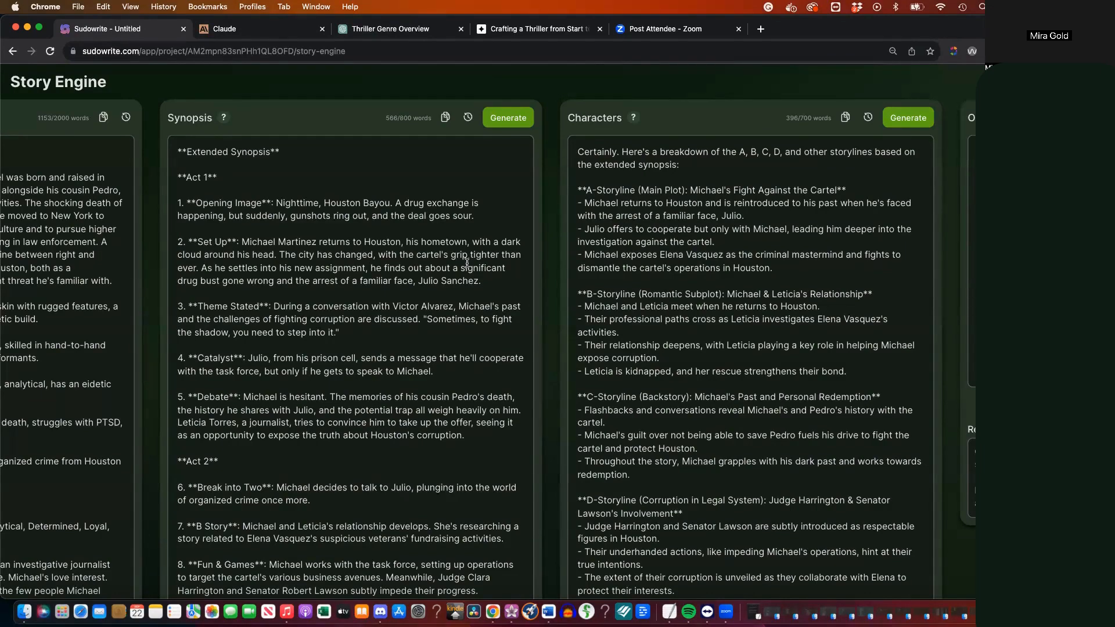
scroll(467, 262, right, 6)
drag(600, 373, 722, 504)
scroll(724, 504, down, 5)
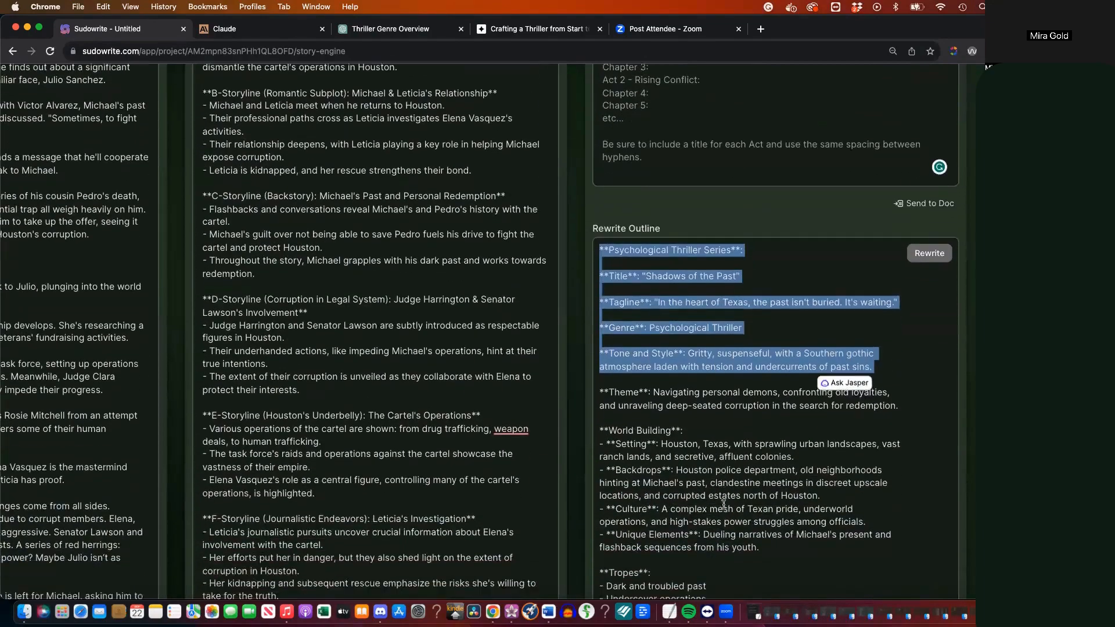
scroll(724, 504, down, 7)
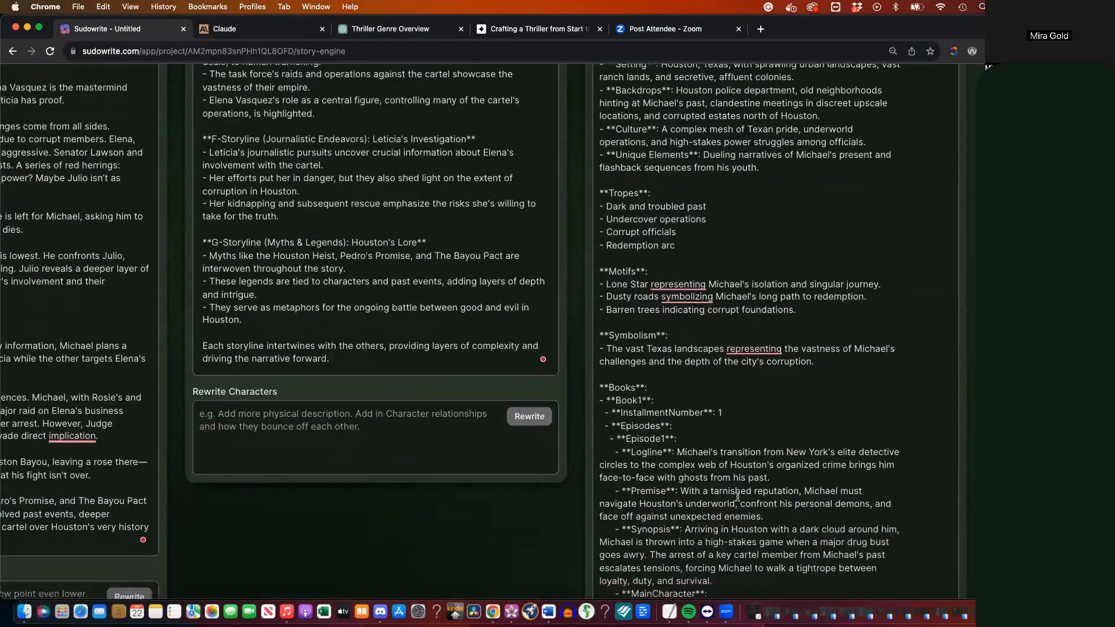
scroll(736, 475, down, 2)
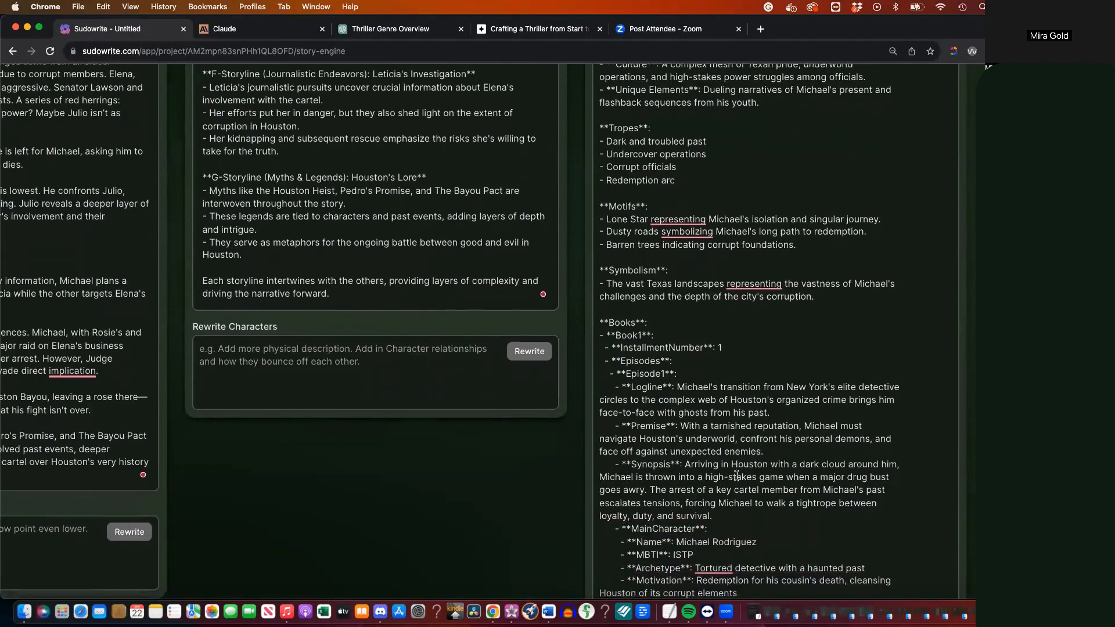
shift+click(784, 411)
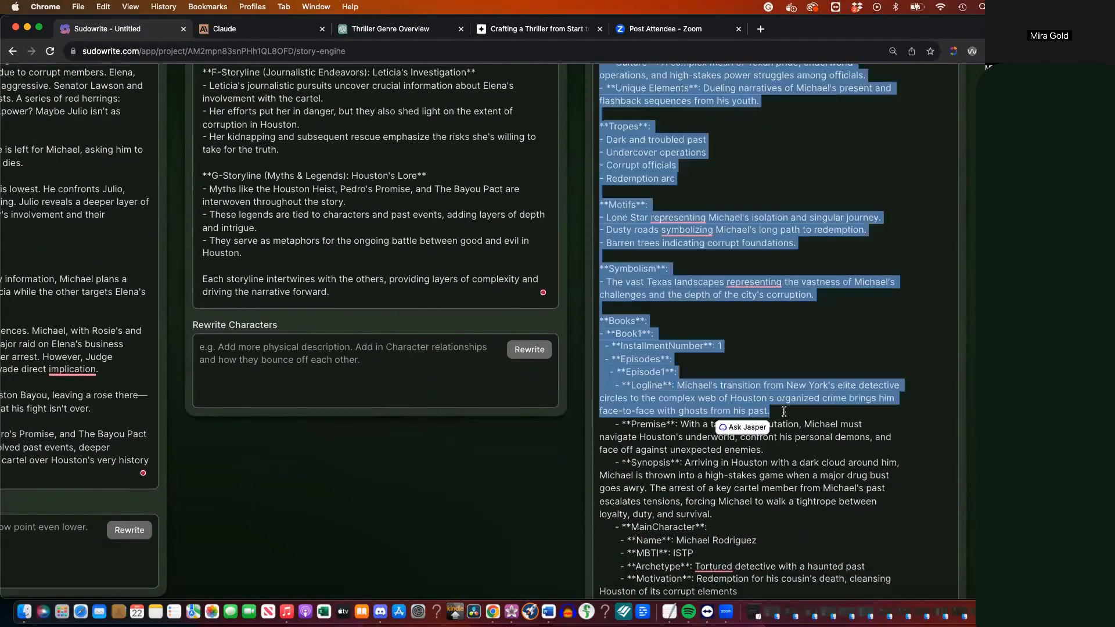
key(BackSpace)
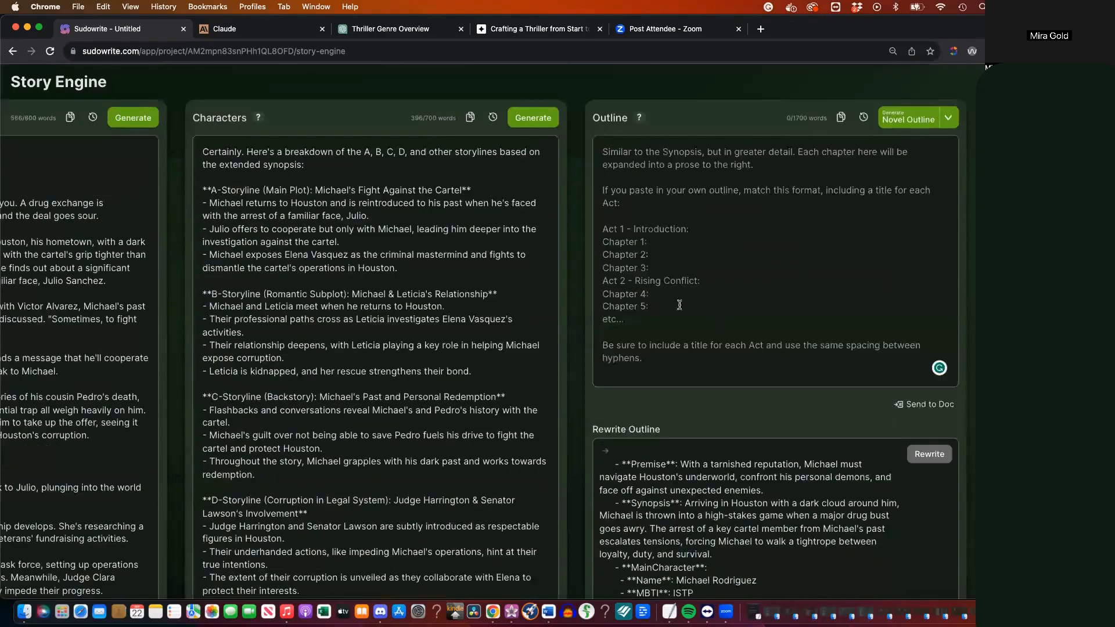
Paste the cut series details at the start of the Braindump, above Main Characters, and check the World Building part
scroll(655, 308, left, 10)
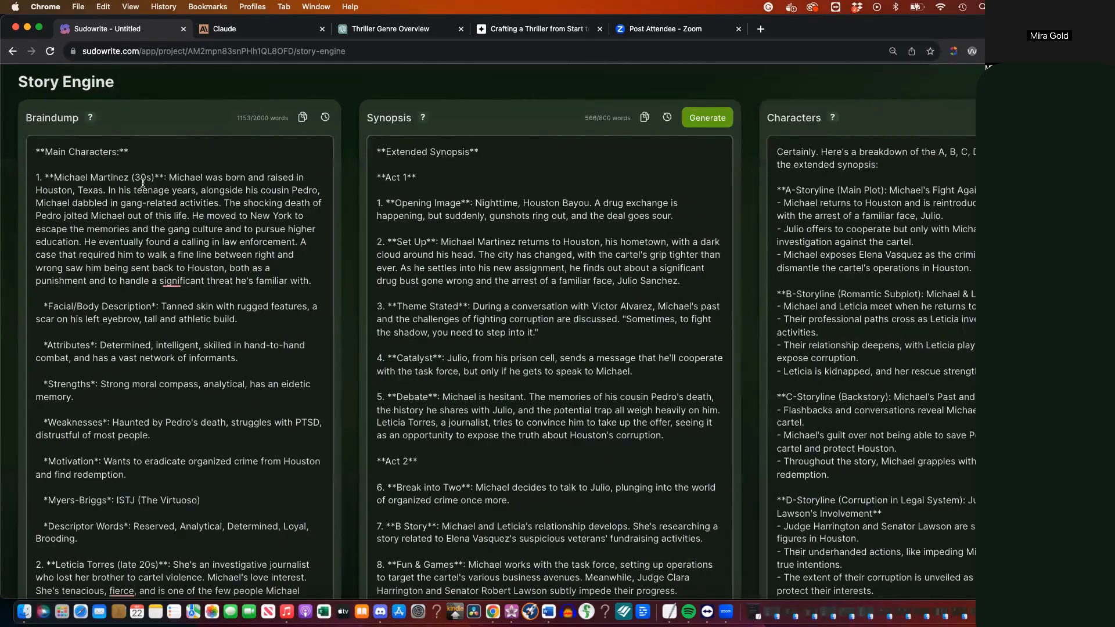
click(35, 151)
key(Return)
key(Return)
key(Return)
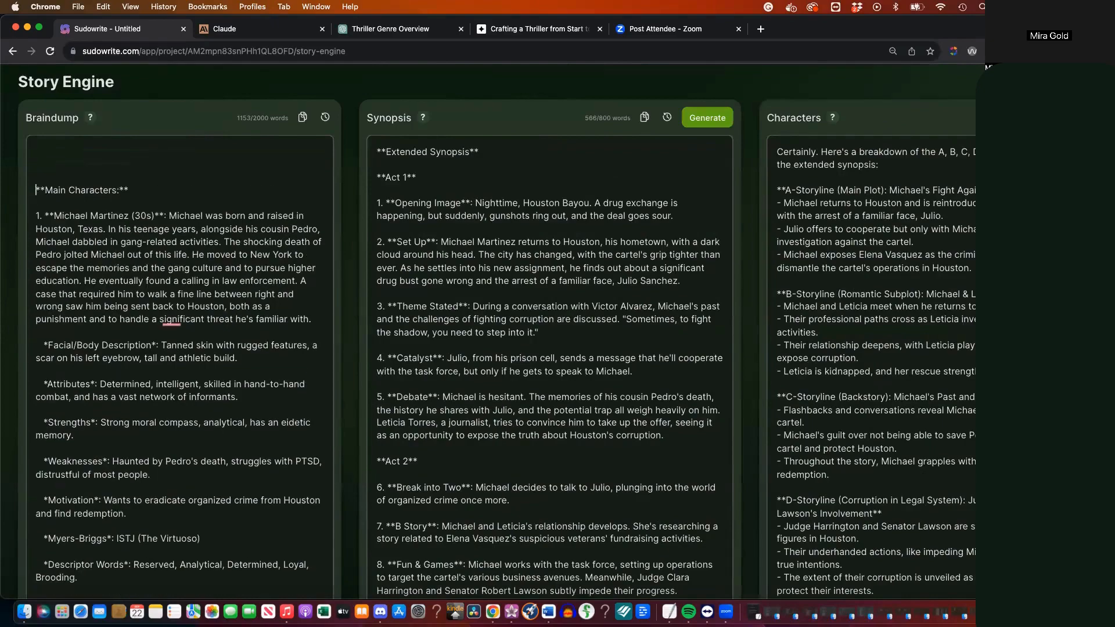
key(super+v)
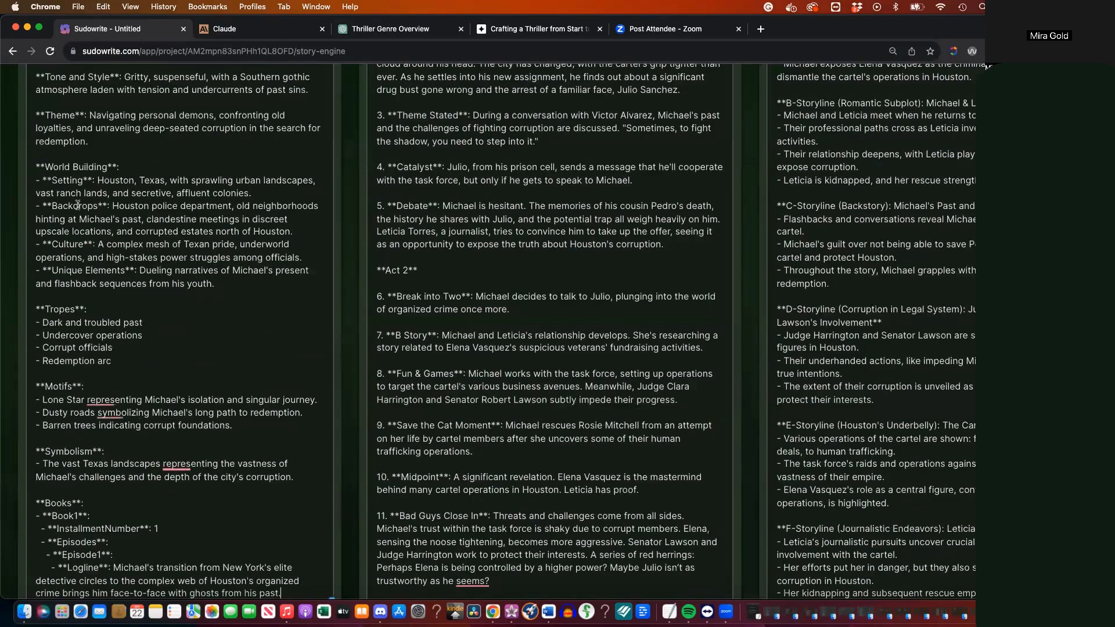
scroll(168, 227, up, 3)
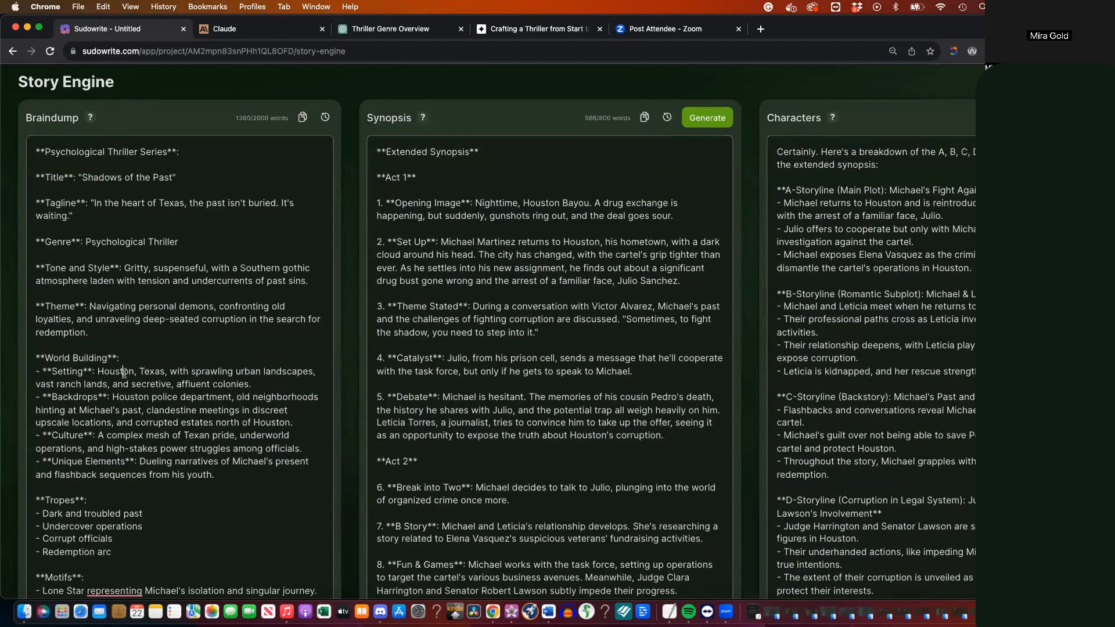
drag(124, 371, 151, 452)
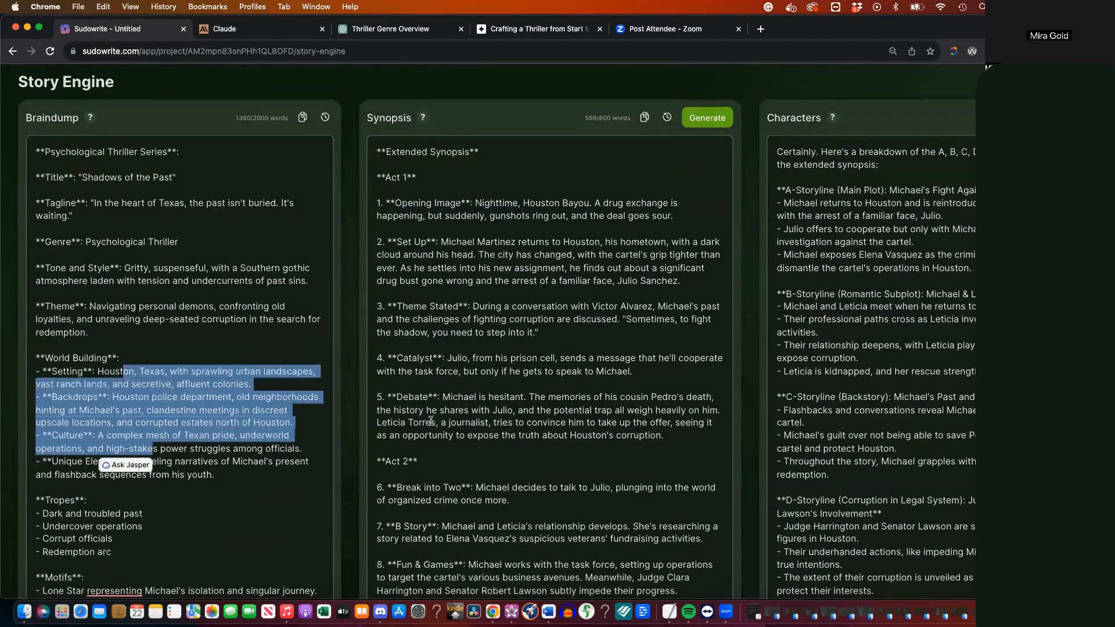
click(579, 388)
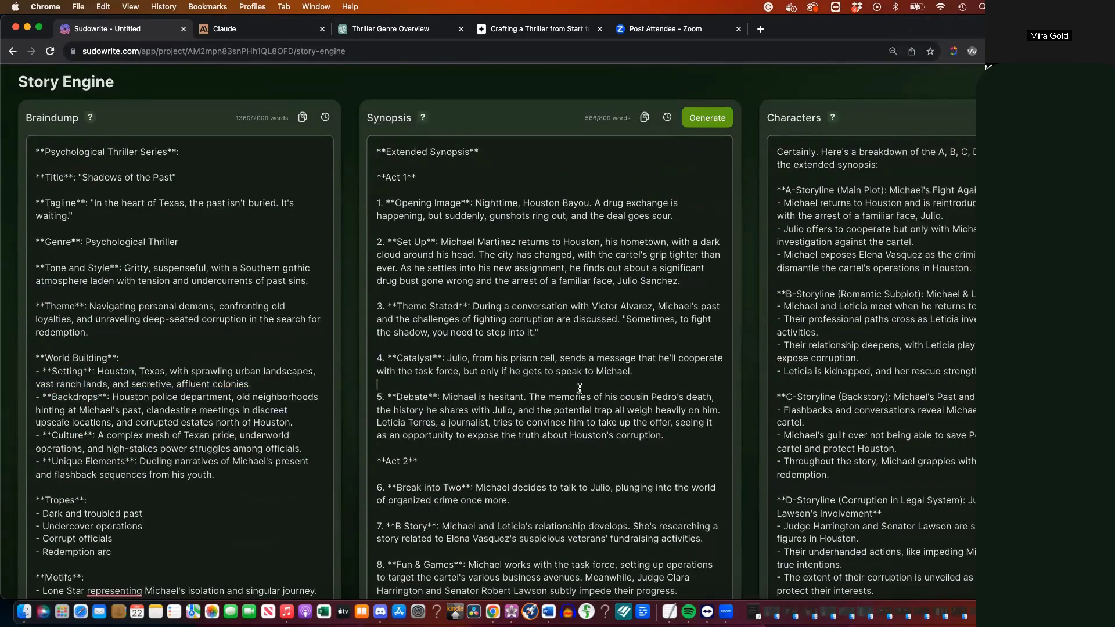
Paste the chapter-by-chapter outline prompt with its format template into Rewrite Outline, above the Premise
scroll(580, 388, right, 10)
scroll(579, 388, down, 3)
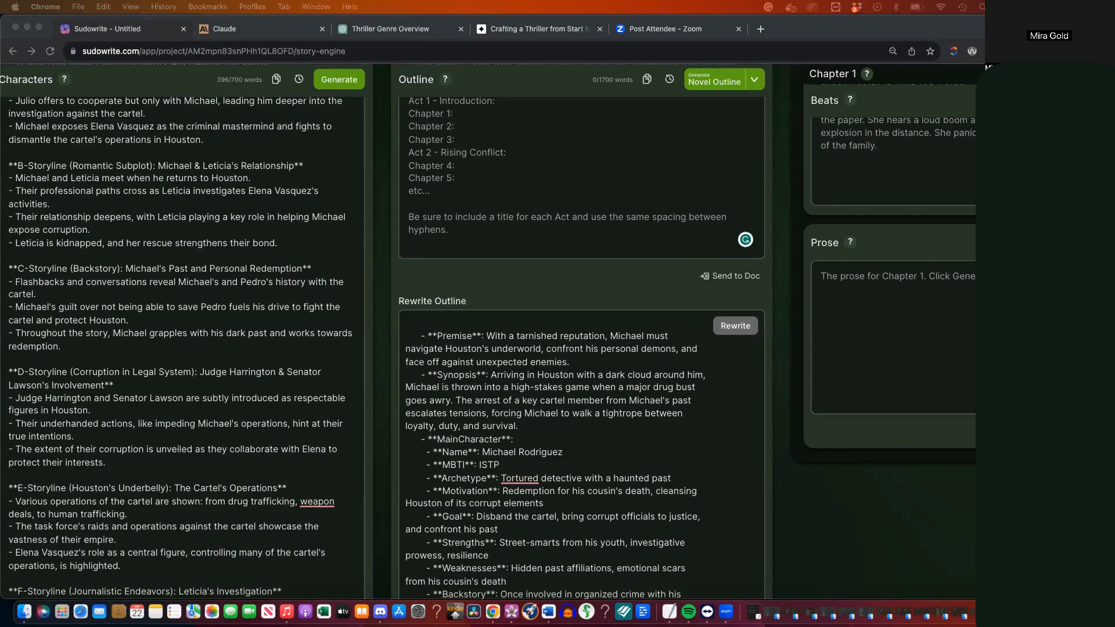
click(441, 319)
key(super+v)
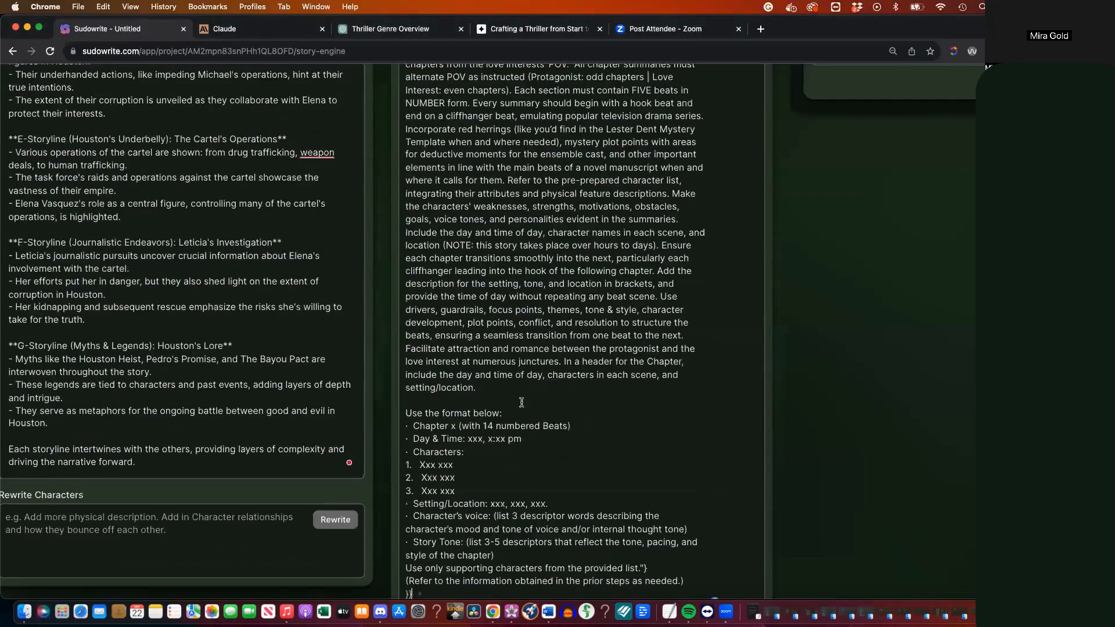
Add the line "HERE's the story synopsis and concept details to us:" between the outline prompt and the Premise
scroll(521, 402, down, 3)
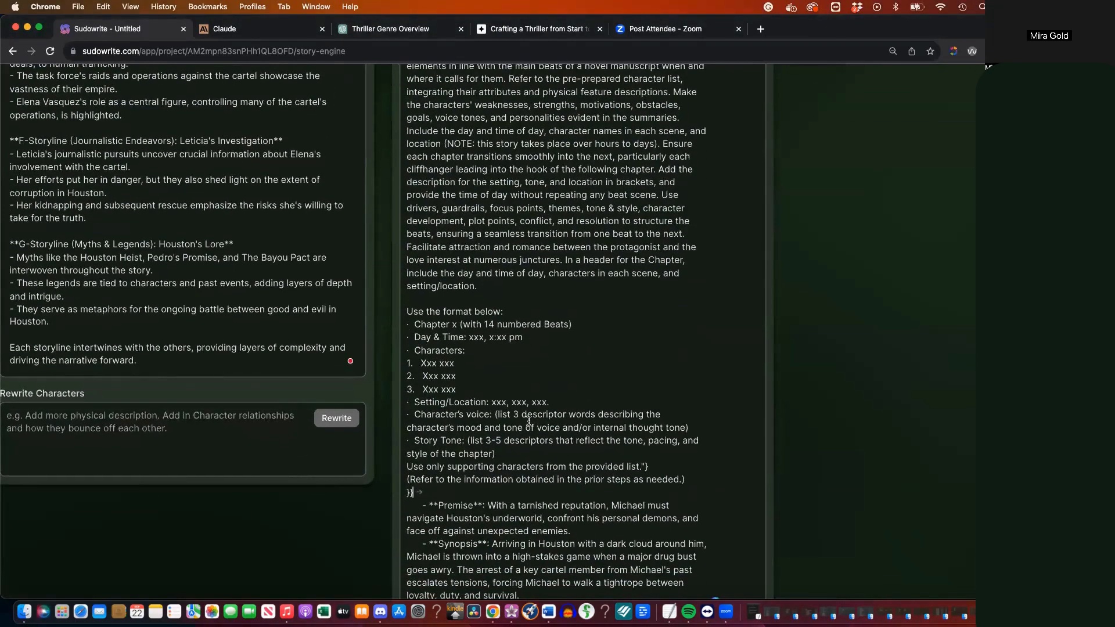
key(Return)
key(Return)
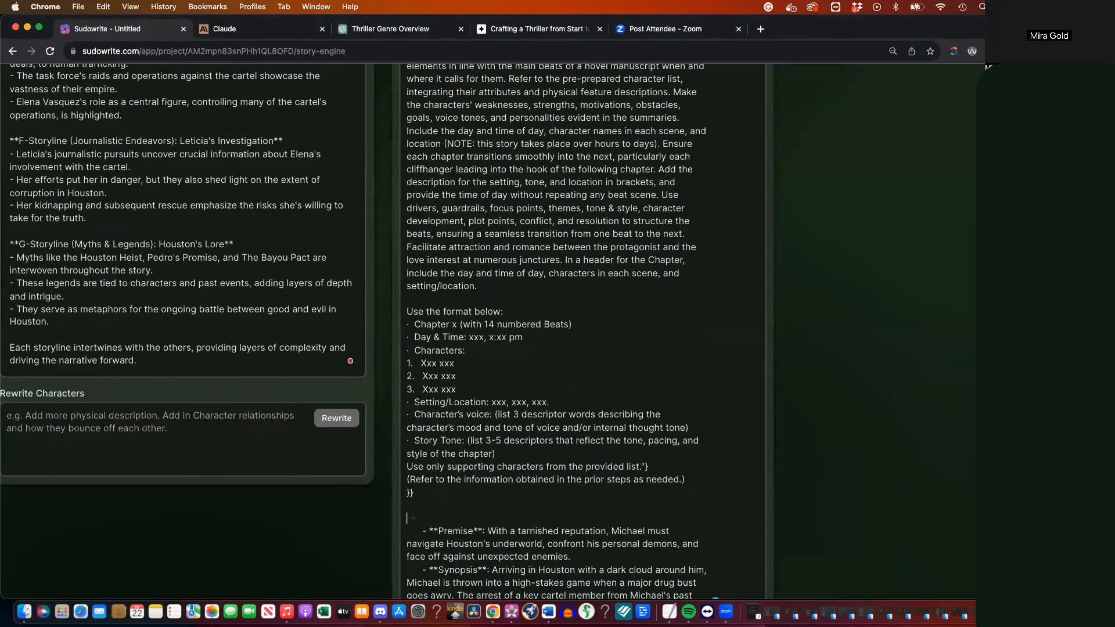
text(HERE's the story synopsis and concept )
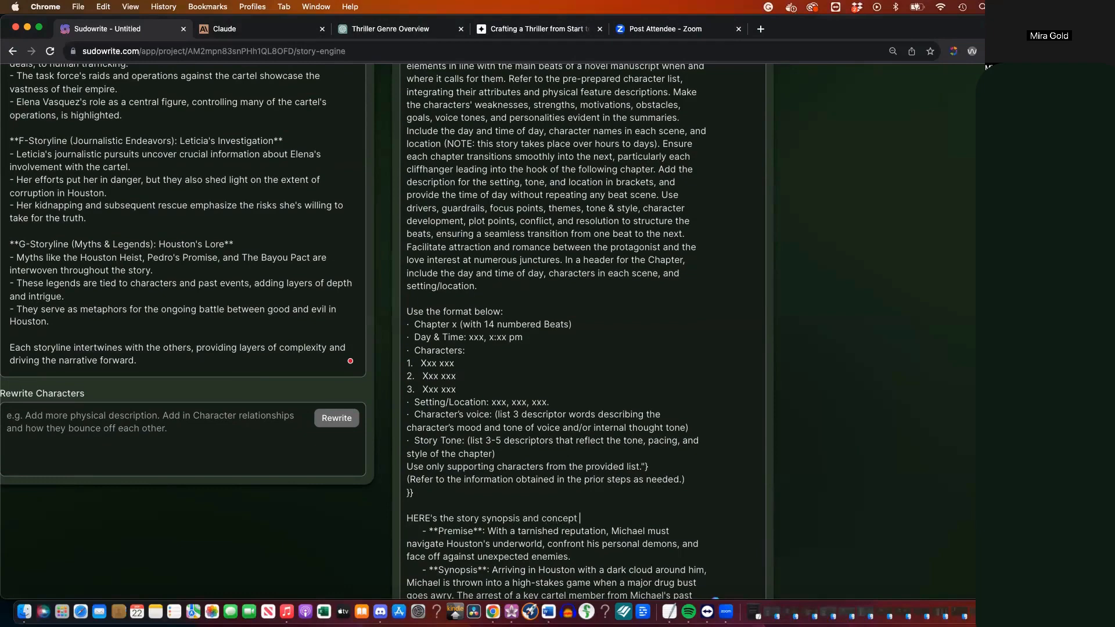
text(details to us:)
key(super+Up)
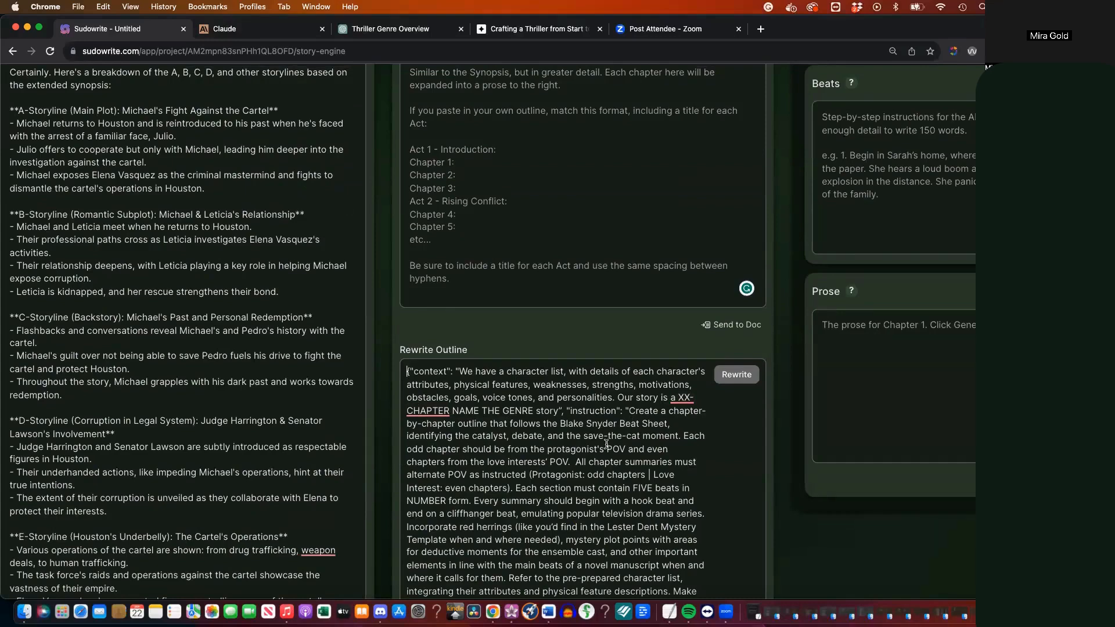
Look through the storylines in Characters and the full prompt and concept details in Rewrite Outline, ending back at the Synopsis
scroll(276, 390, up, 3)
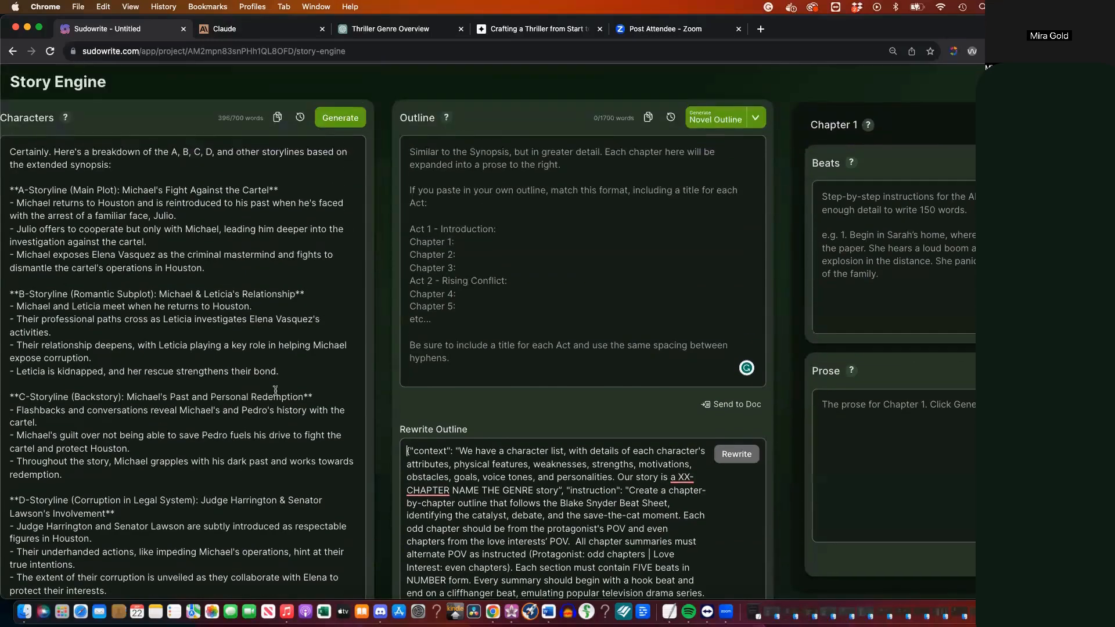
scroll(275, 390, down, 3)
scroll(275, 391, down, 10)
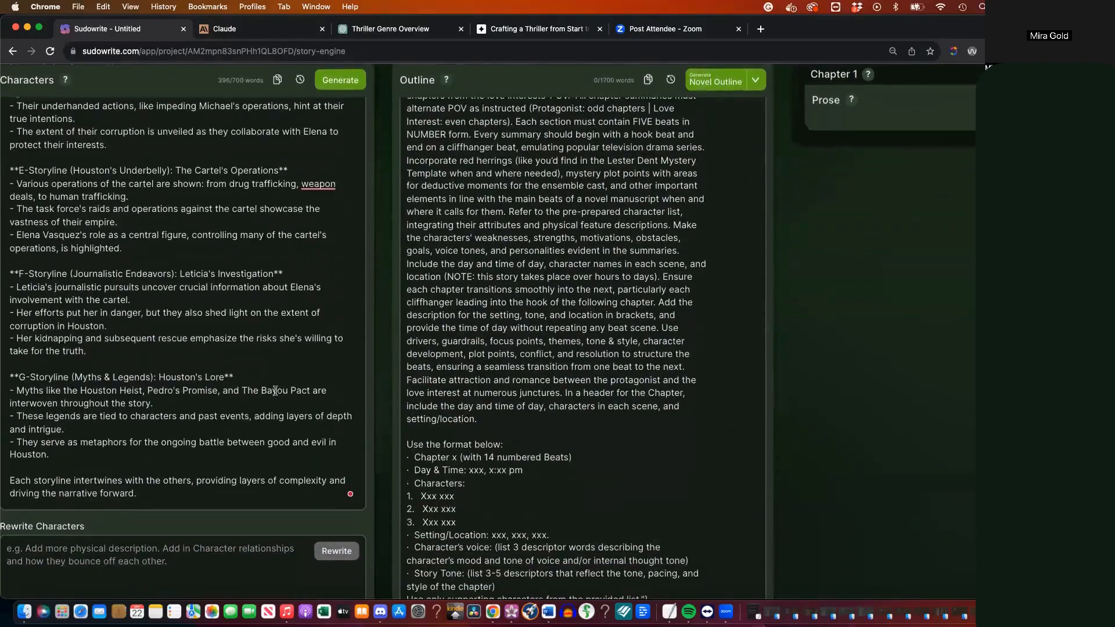
click(185, 348)
scroll(617, 406, down, 15)
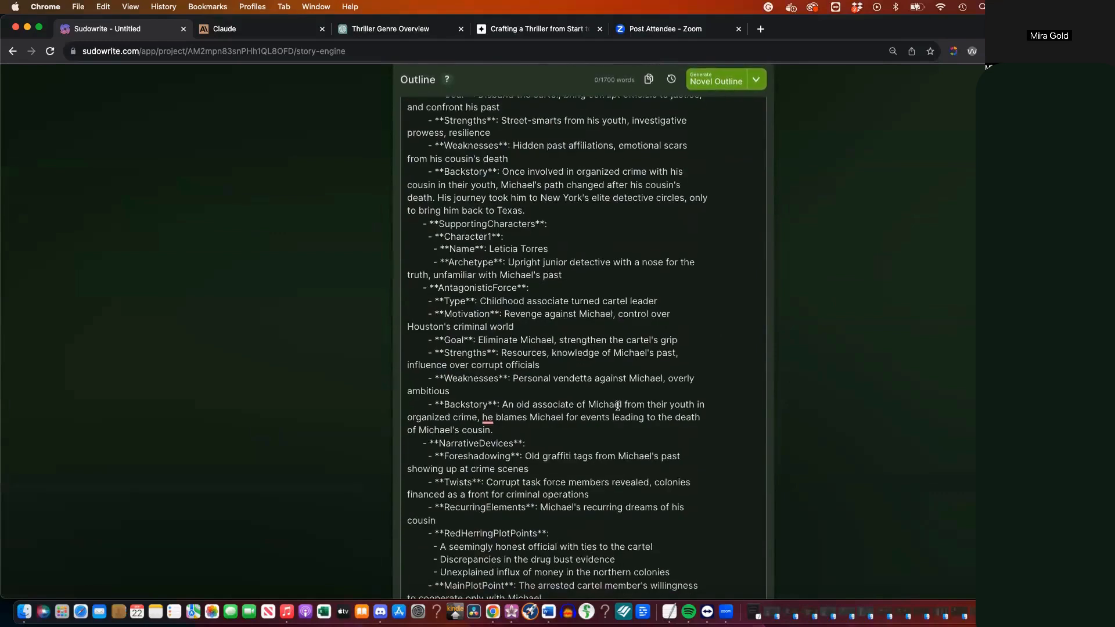
scroll(617, 406, down, 5)
scroll(617, 406, up, 7)
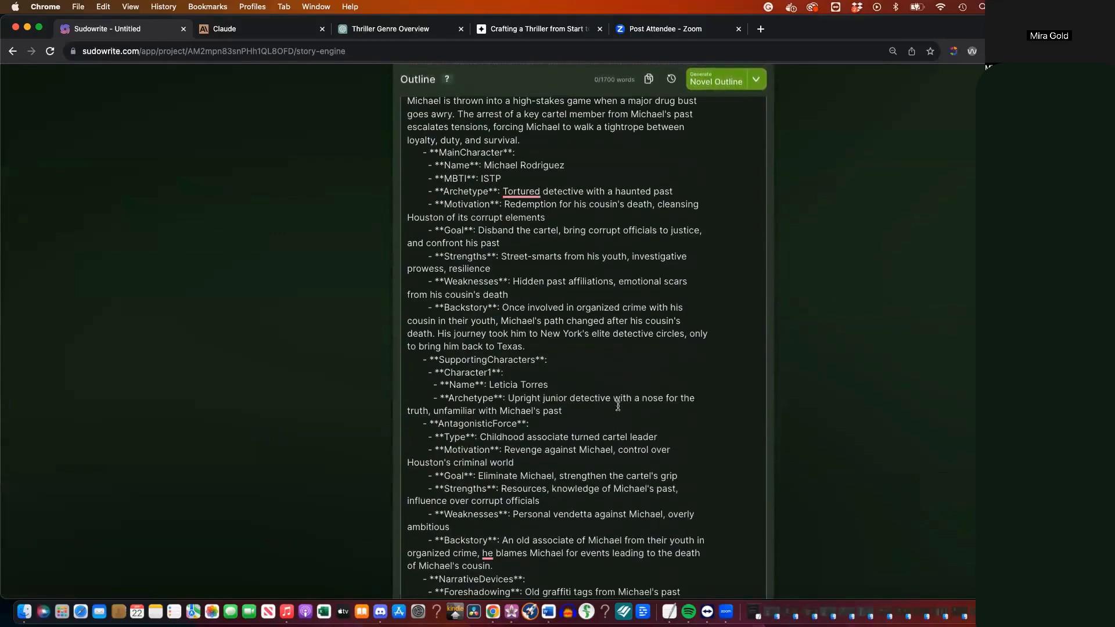
scroll(618, 406, down, 4)
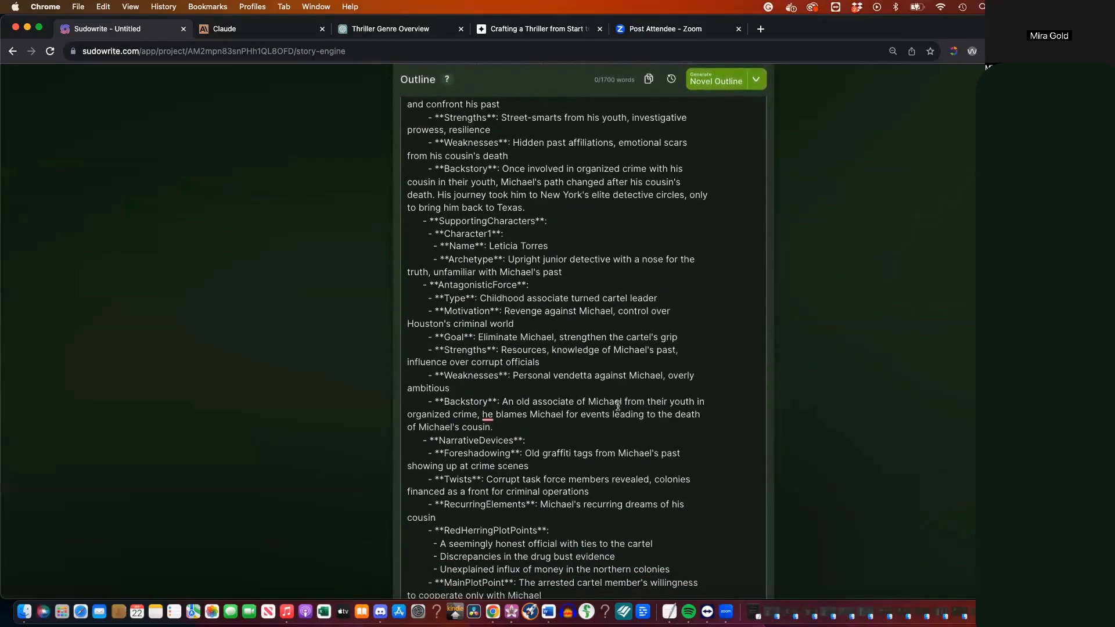
scroll(618, 406, down, 3)
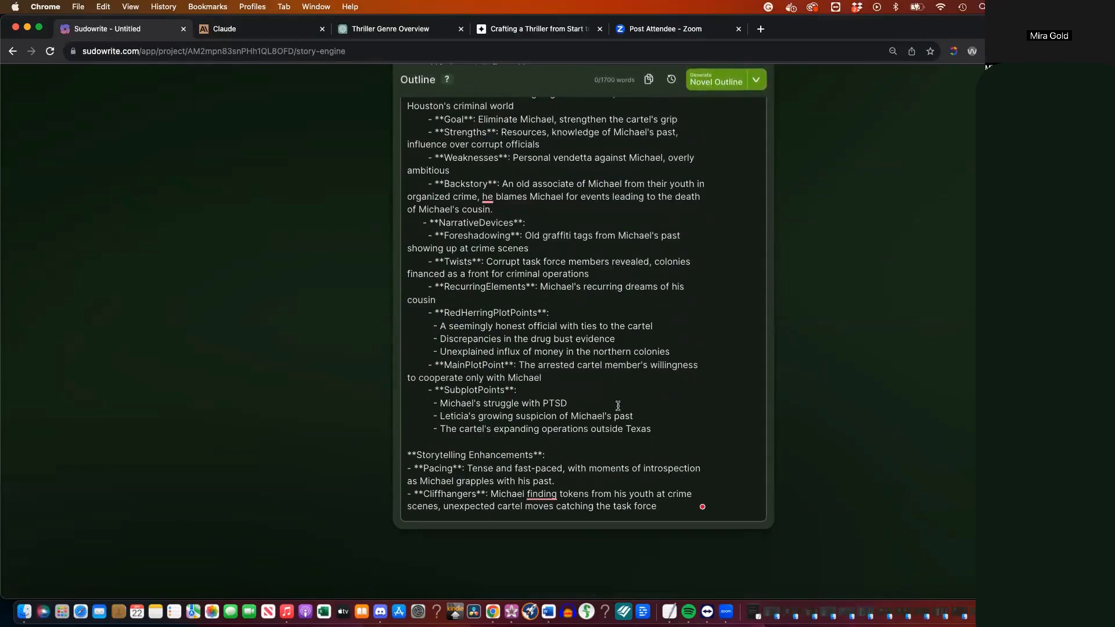
scroll(618, 406, up, 12)
scroll(618, 406, up, 5)
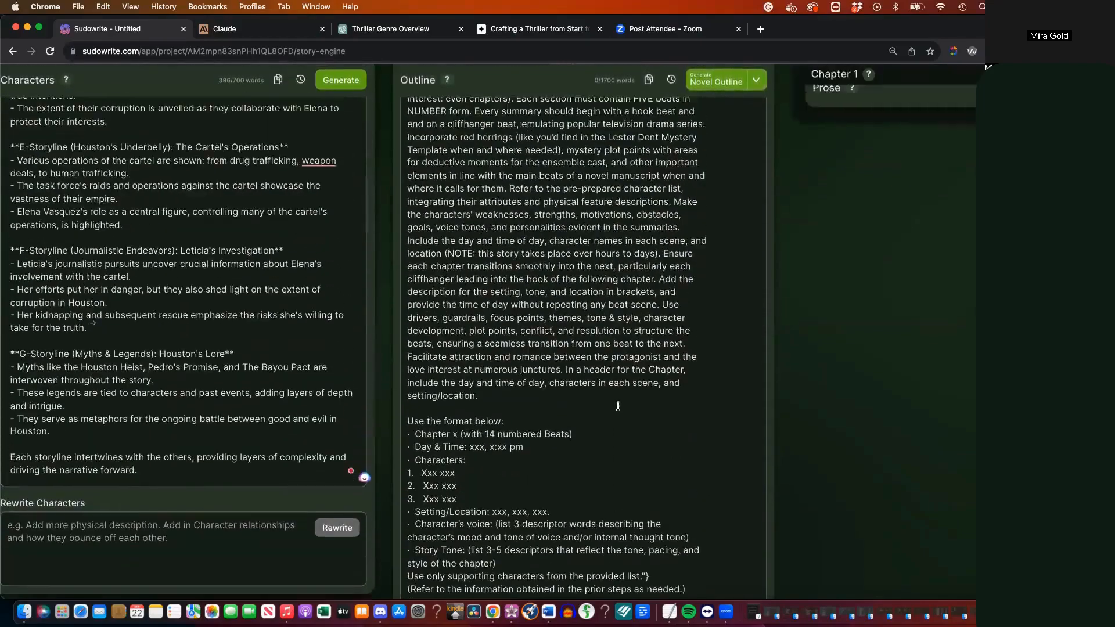
scroll(618, 406, left, 5)
scroll(618, 406, left, 5)
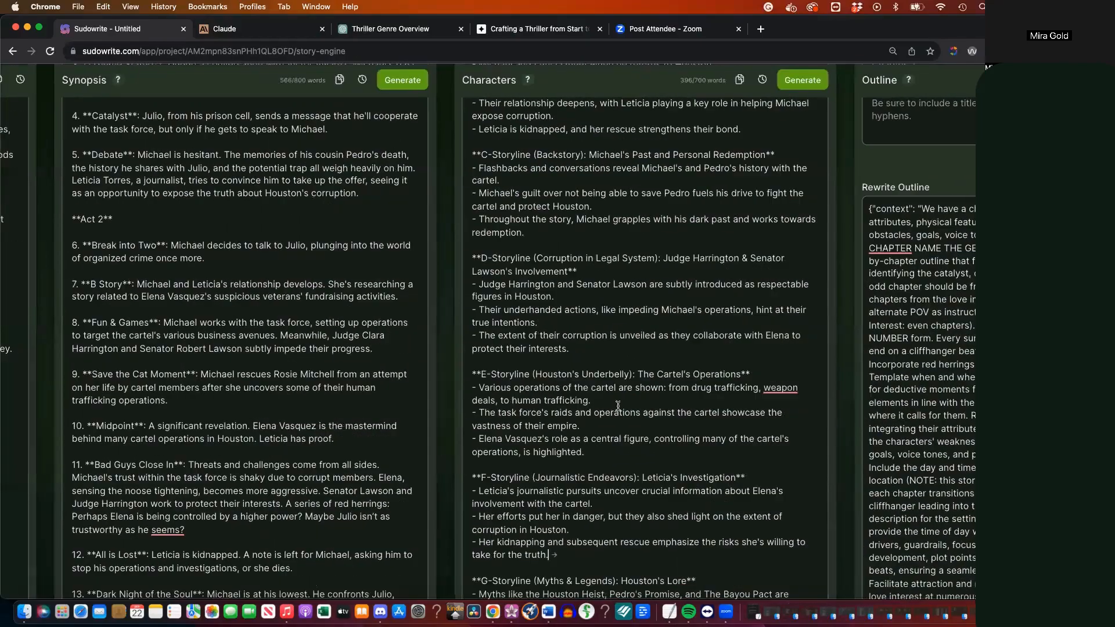
Copy the Main Characters heading and the first character's opening paragraph from the Braindump, excluding the Facial/Body Description
scroll(361, 308, up, 10)
scroll(361, 308, up, 2)
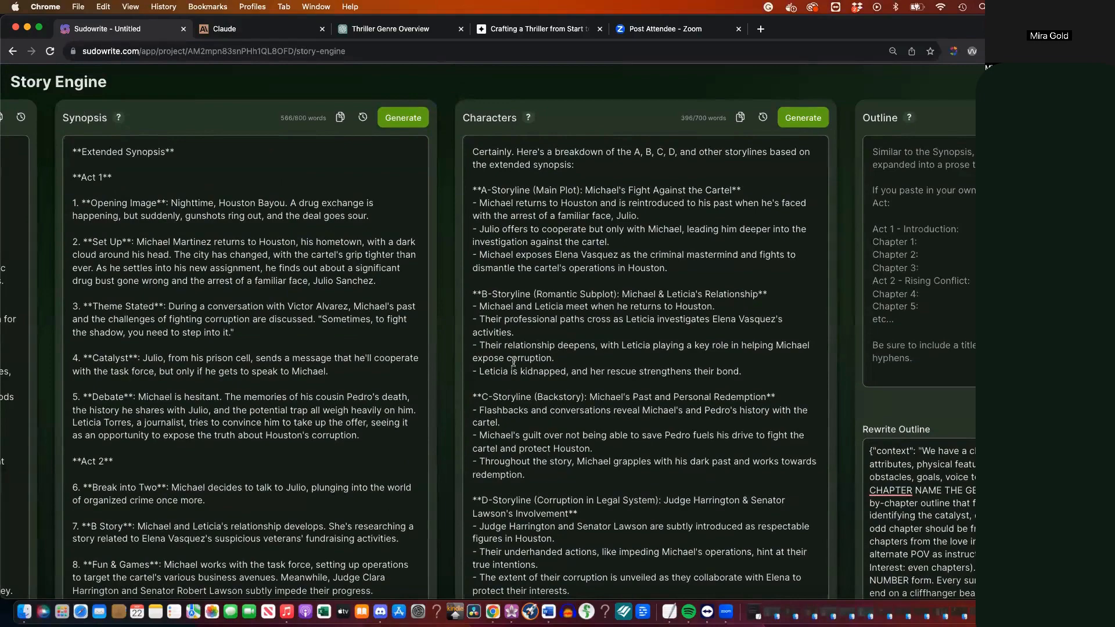
scroll(513, 362, left, 5)
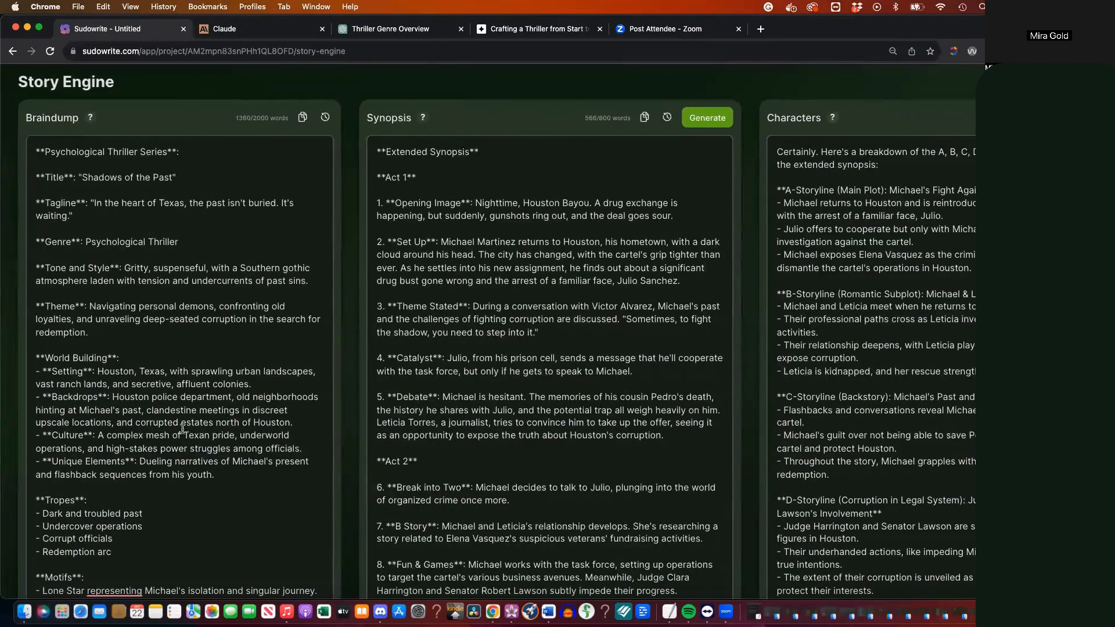
scroll(182, 430, down, 15)
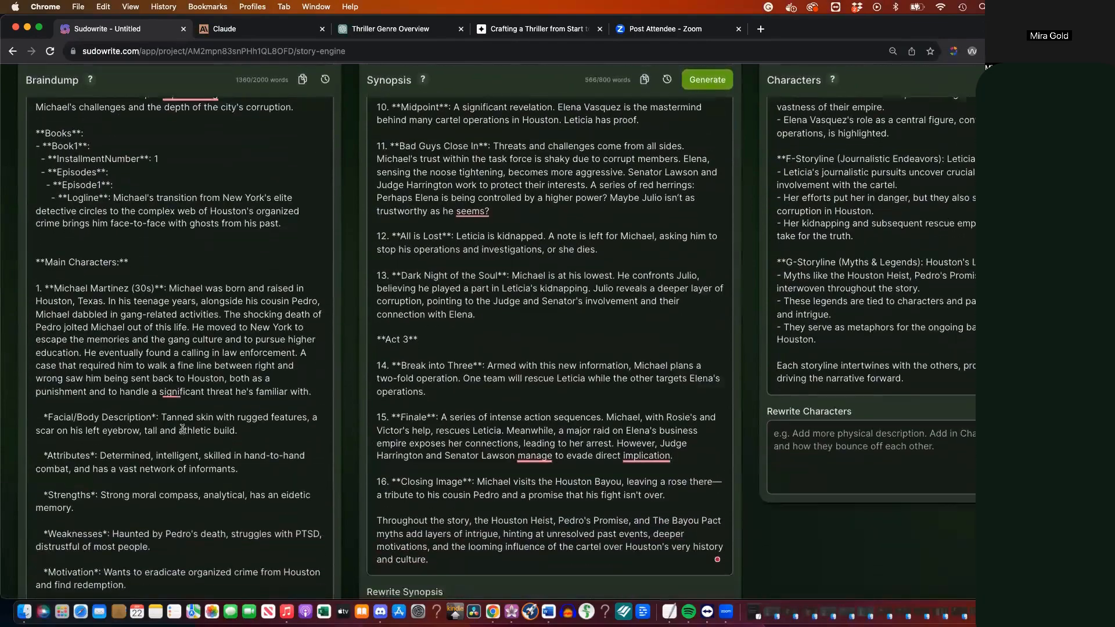
drag(35, 249, 161, 459)
scroll(161, 463, down, 3)
scroll(161, 463, down, 1)
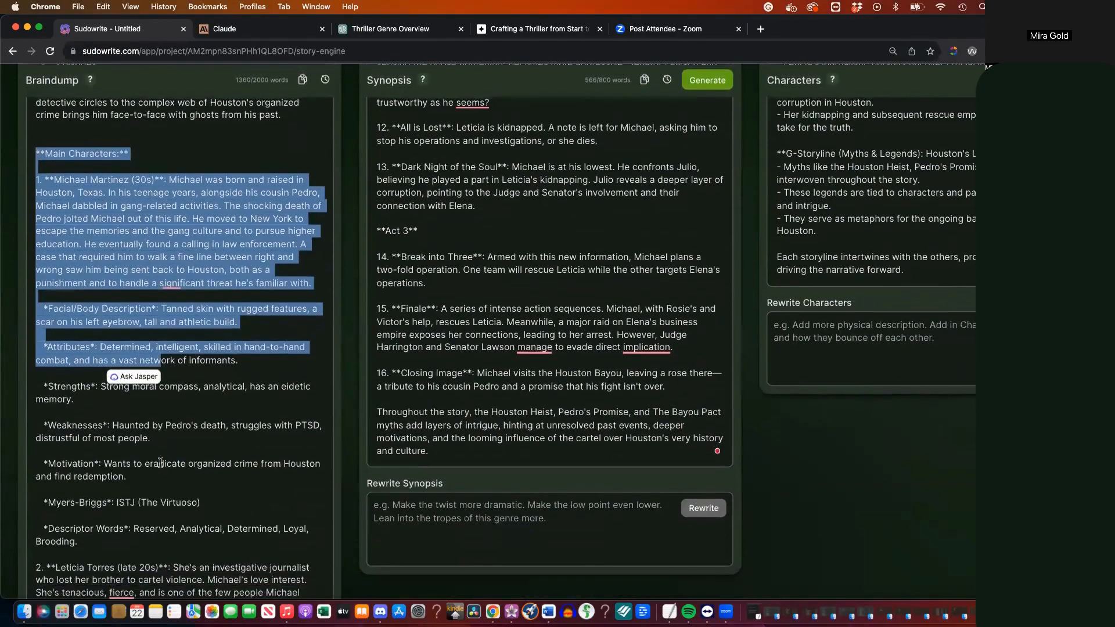
click(204, 289)
drag(34, 153, 315, 286)
key(super+c)
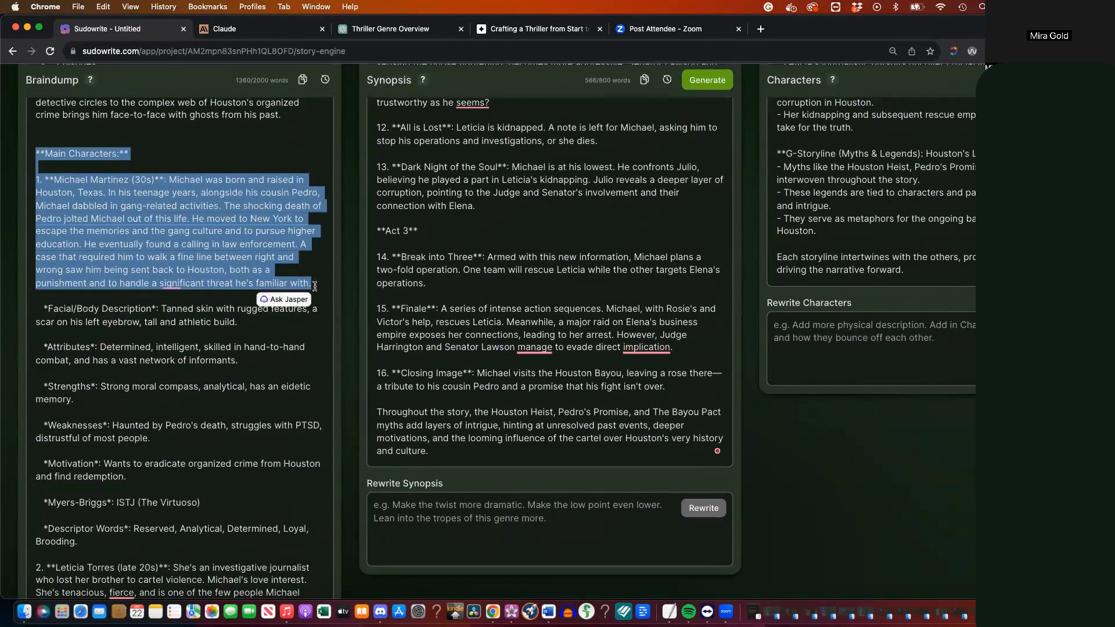
Replace the introductory "Certainly. Here's a breakdown…" sentence in Characters with the copied heading and first character's paragraph
scroll(523, 303, right, 5)
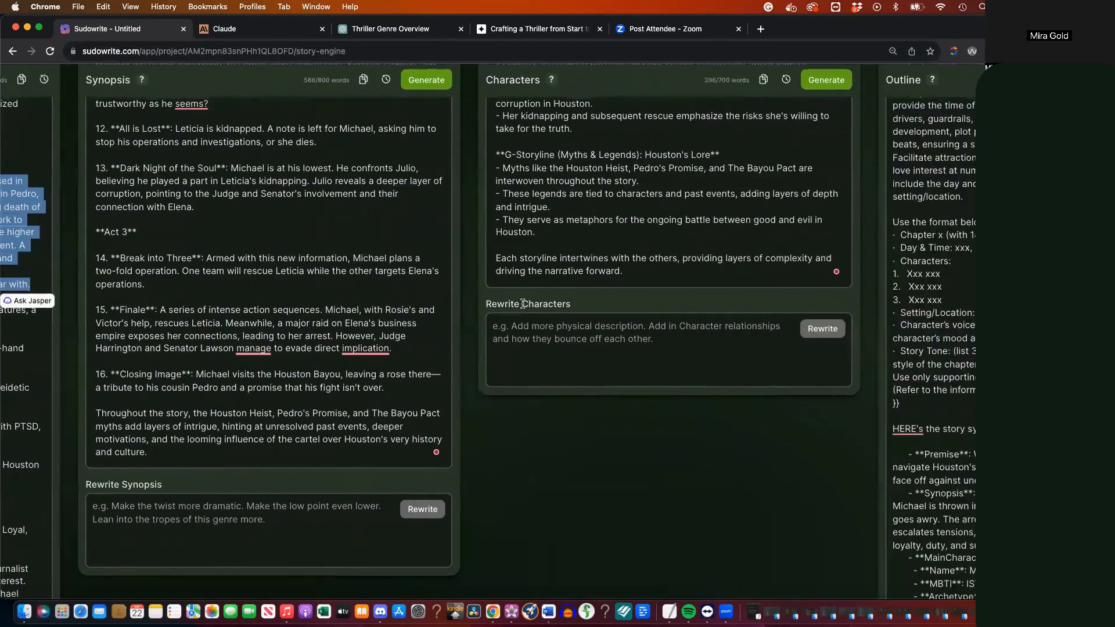
scroll(523, 303, up, 12)
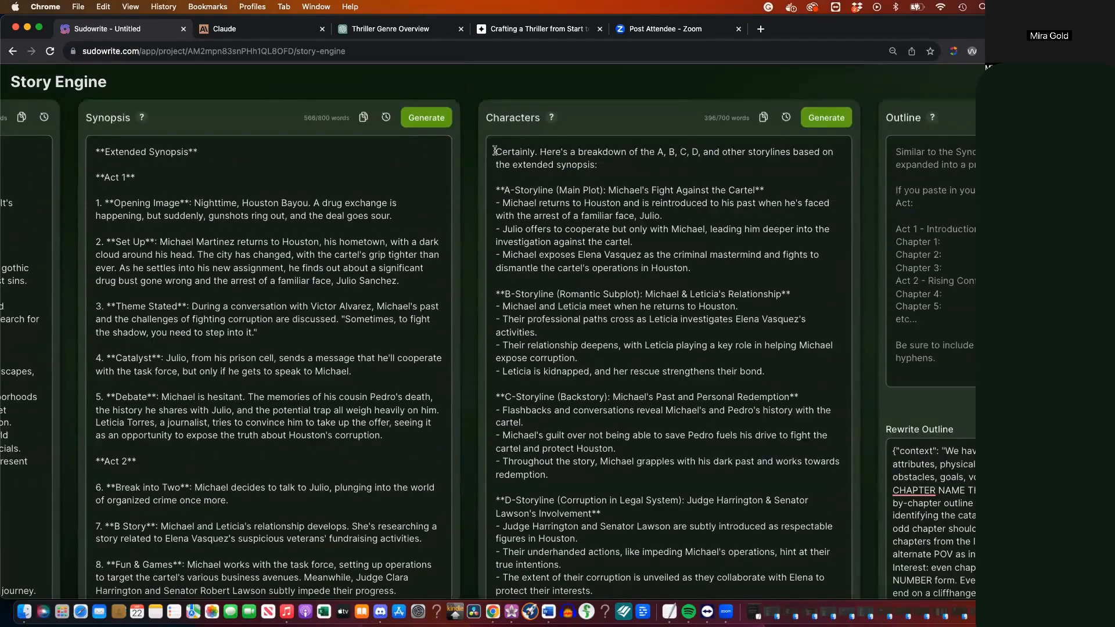
drag(494, 150, 612, 165)
key(super+v)
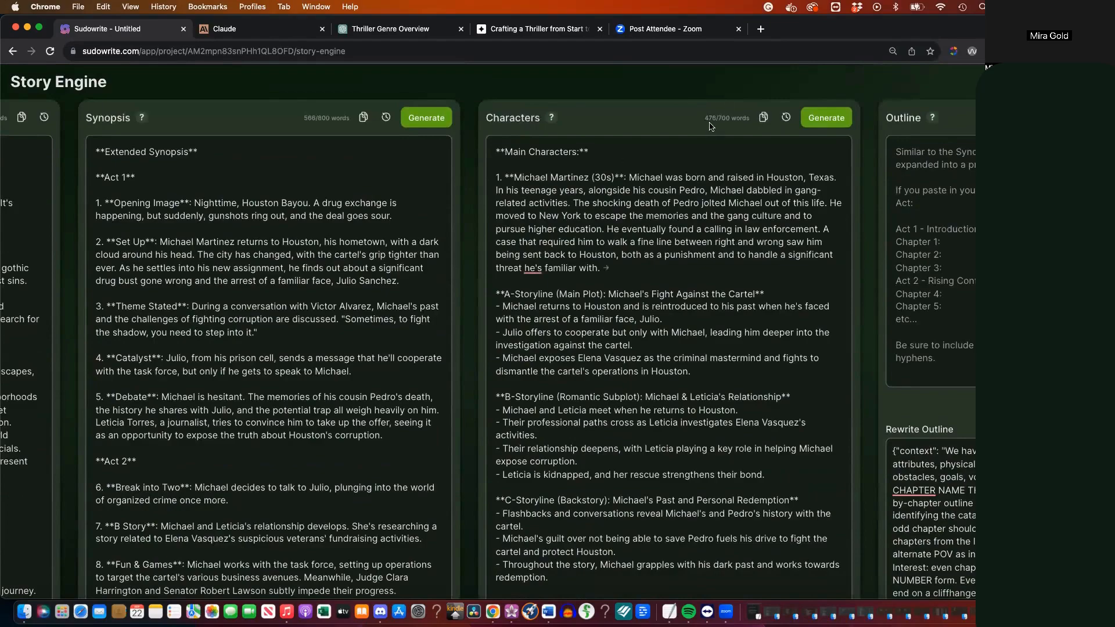
Copy the second main character's opening paragraph from the Braindump into Characters, as a separate paragraph below the first character
scroll(374, 278, left, 5)
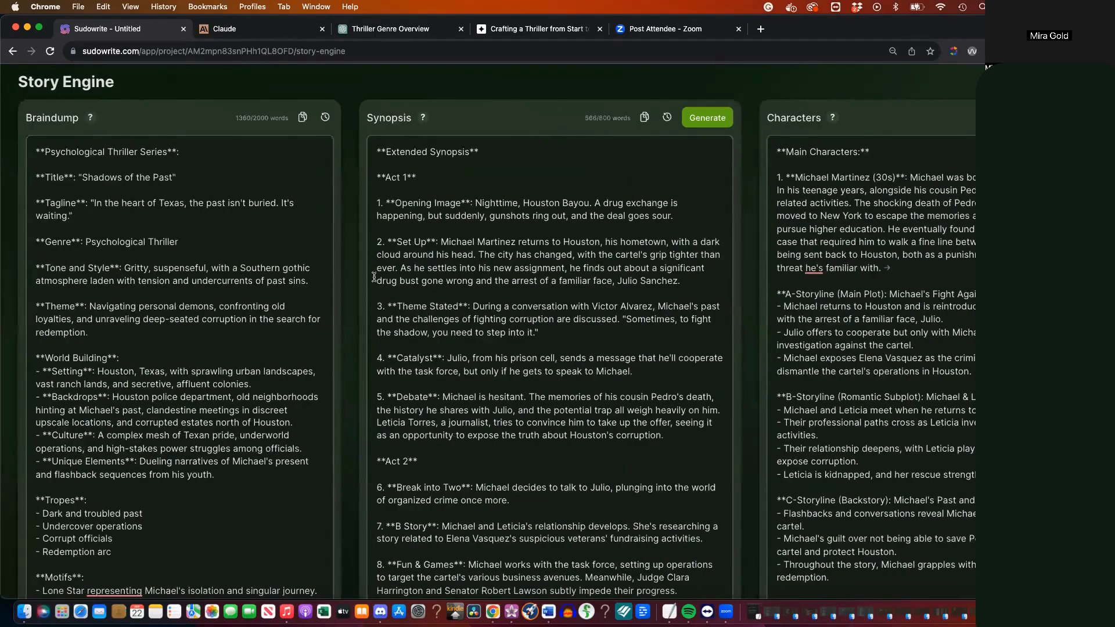
scroll(186, 364, down, 15)
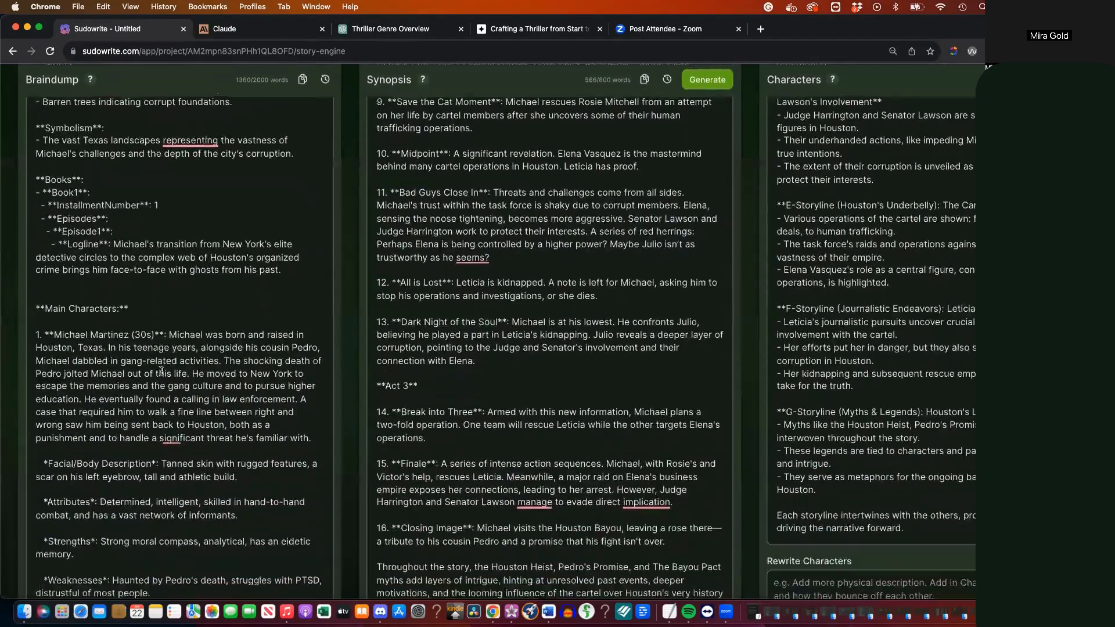
scroll(161, 370, down, 4)
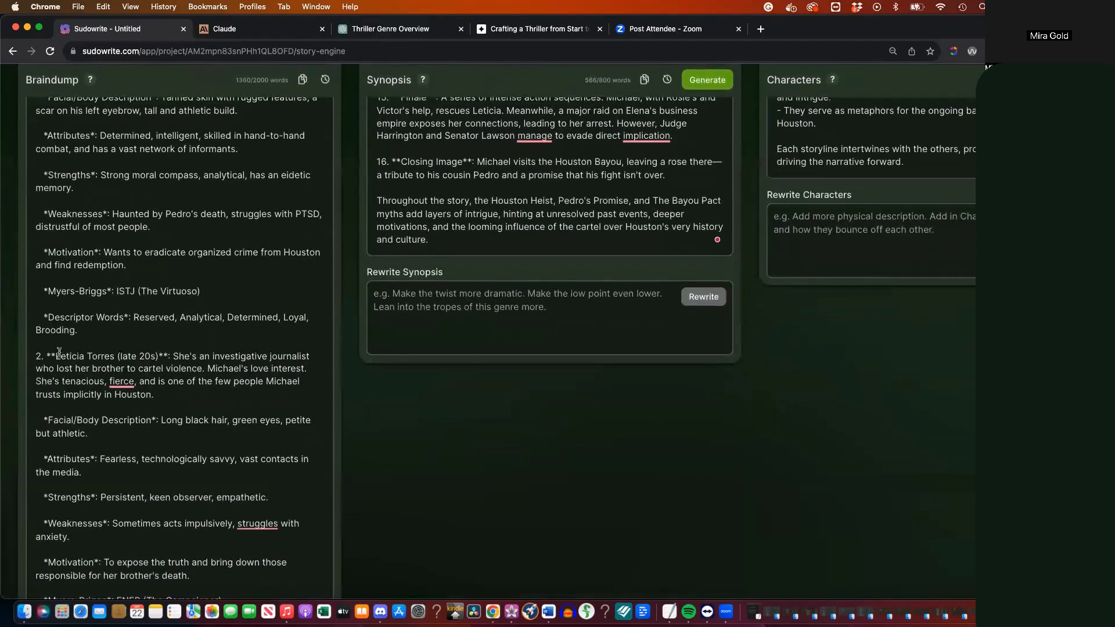
triple_click(37, 355)
key(super+c)
scroll(411, 316, up, 15)
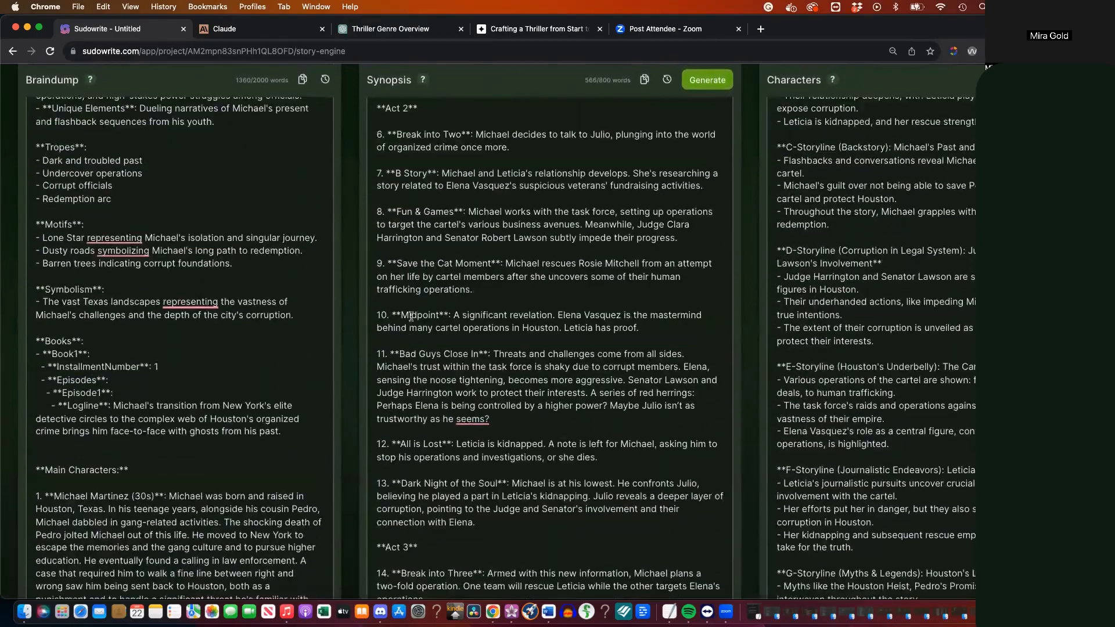
scroll(411, 316, up, 3)
scroll(409, 316, right, 5)
click(662, 268)
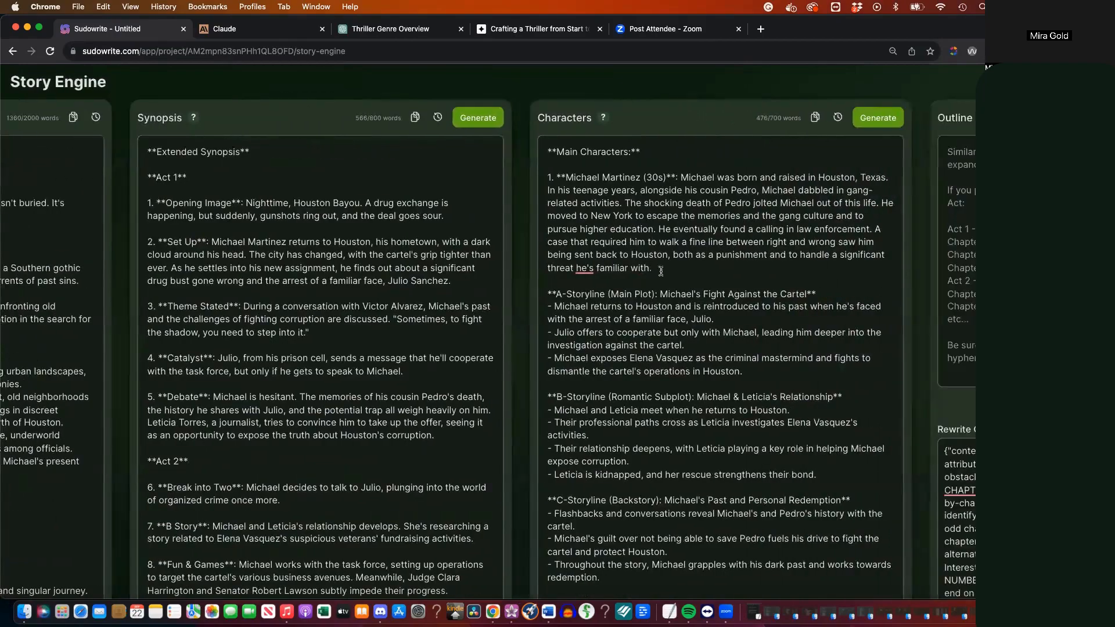
key(Return)
key(Return)
key(super+v)
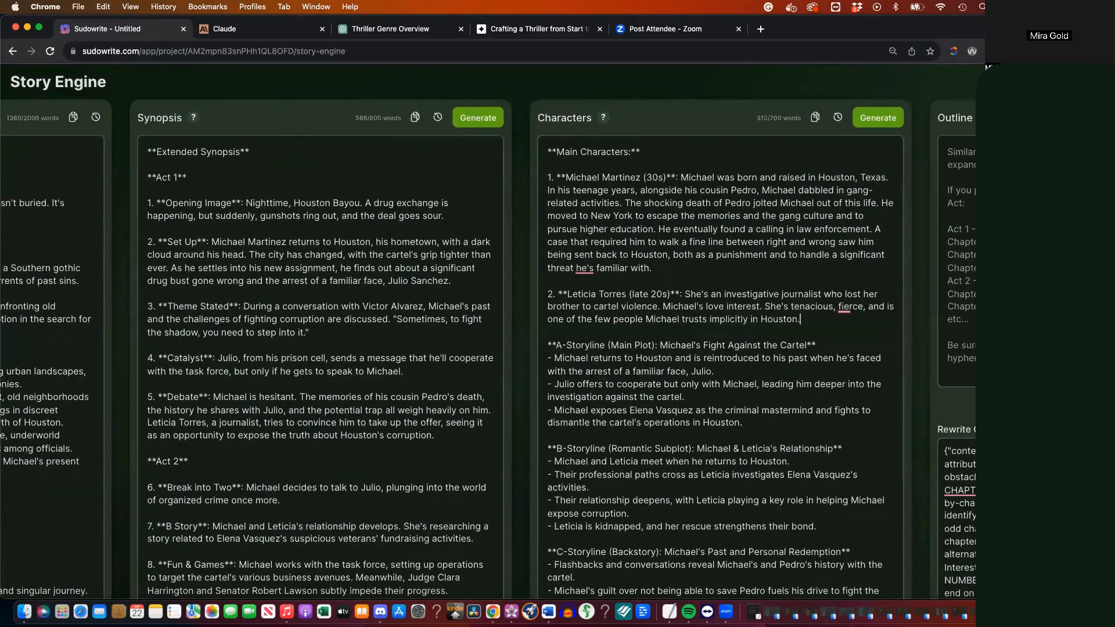
Copy the third main character's opening paragraph, about the businesswoman antagonist, from the Braindump into Characters below the second character
scroll(367, 314, left, 5)
scroll(307, 347, down, 10)
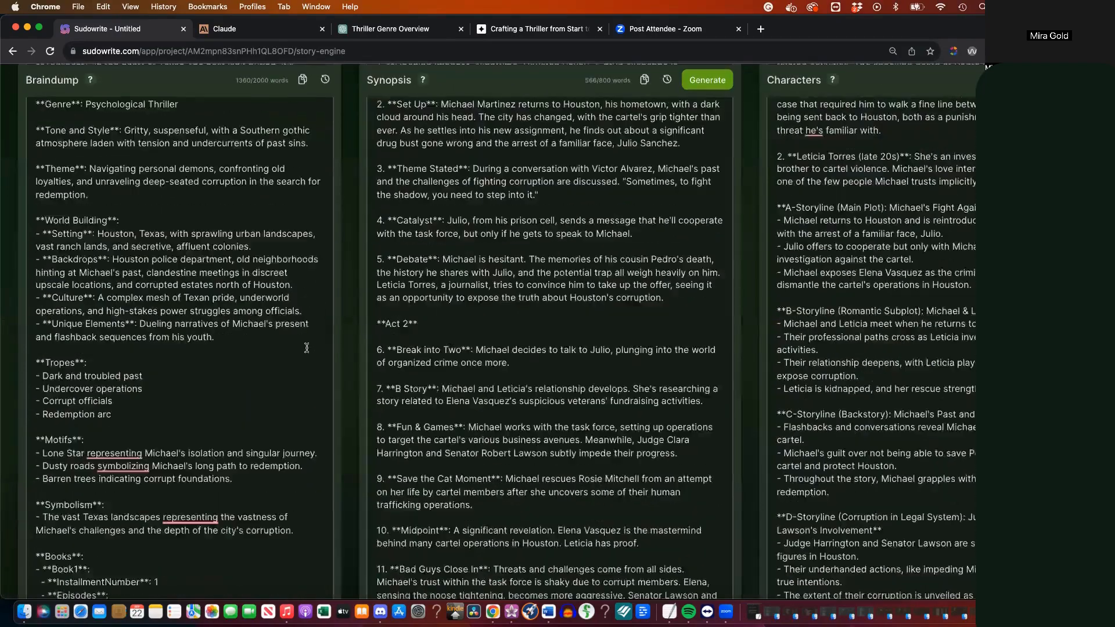
scroll(307, 348, down, 10)
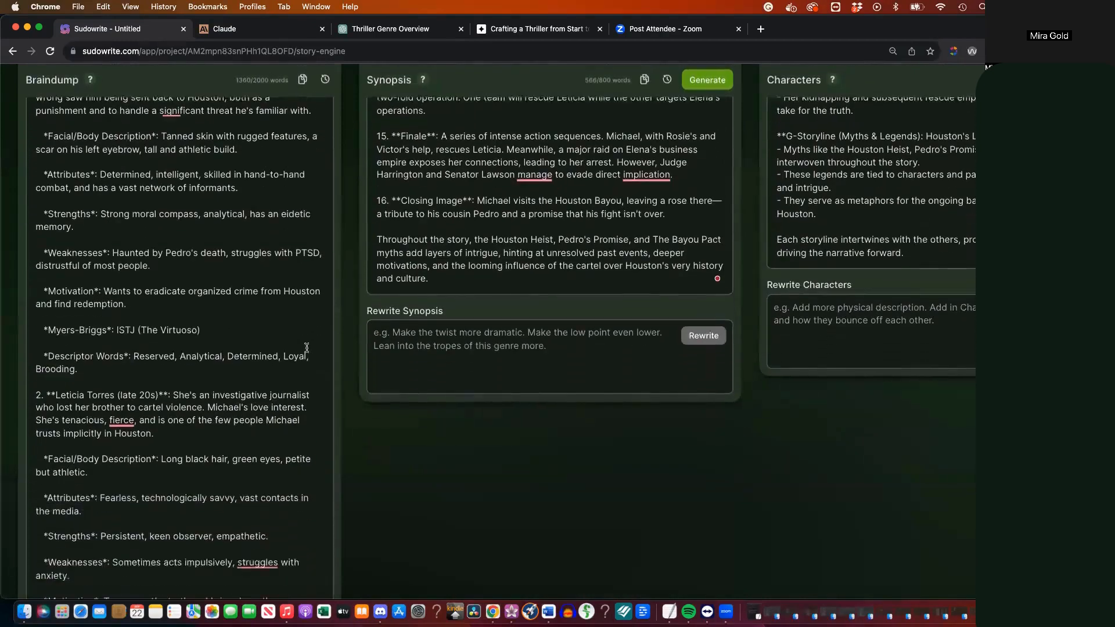
scroll(307, 348, down, 3)
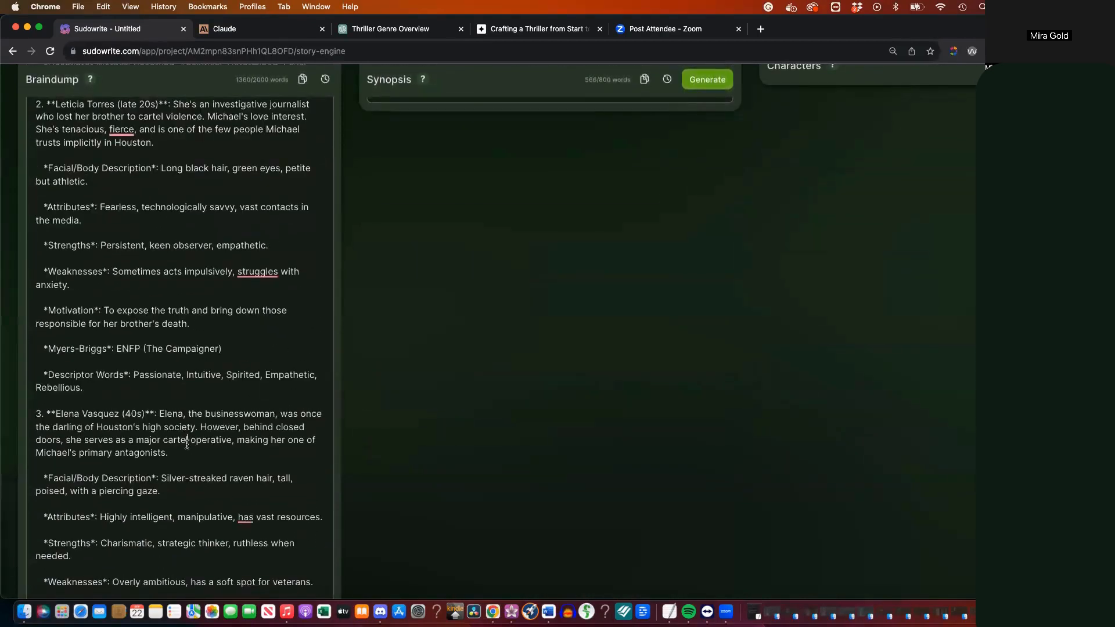
drag(34, 413, 190, 451)
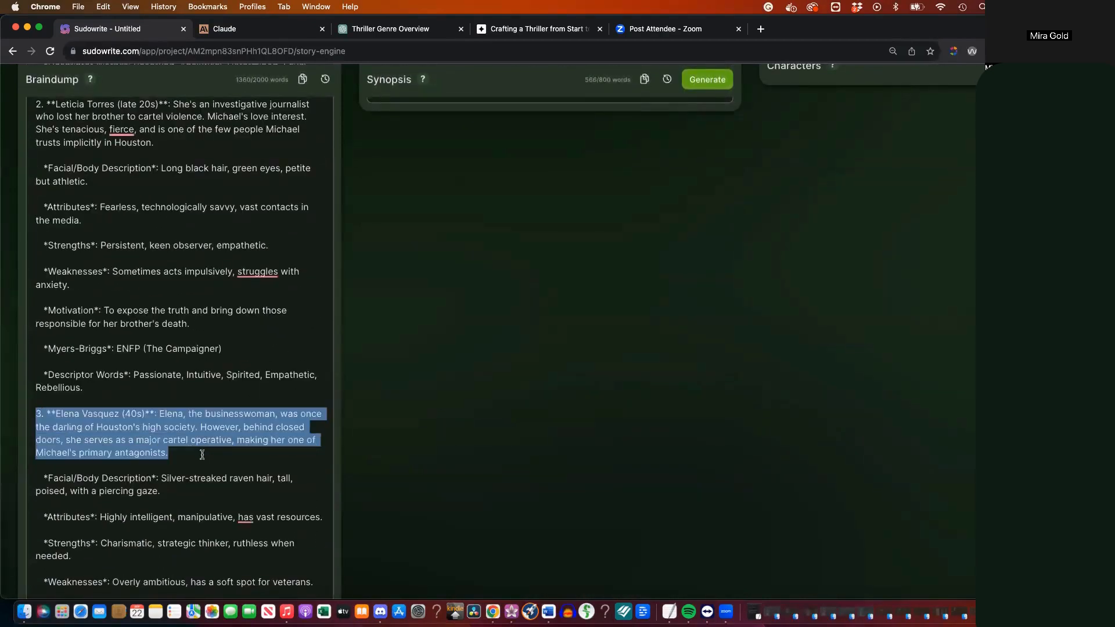
scroll(203, 442, up, 8)
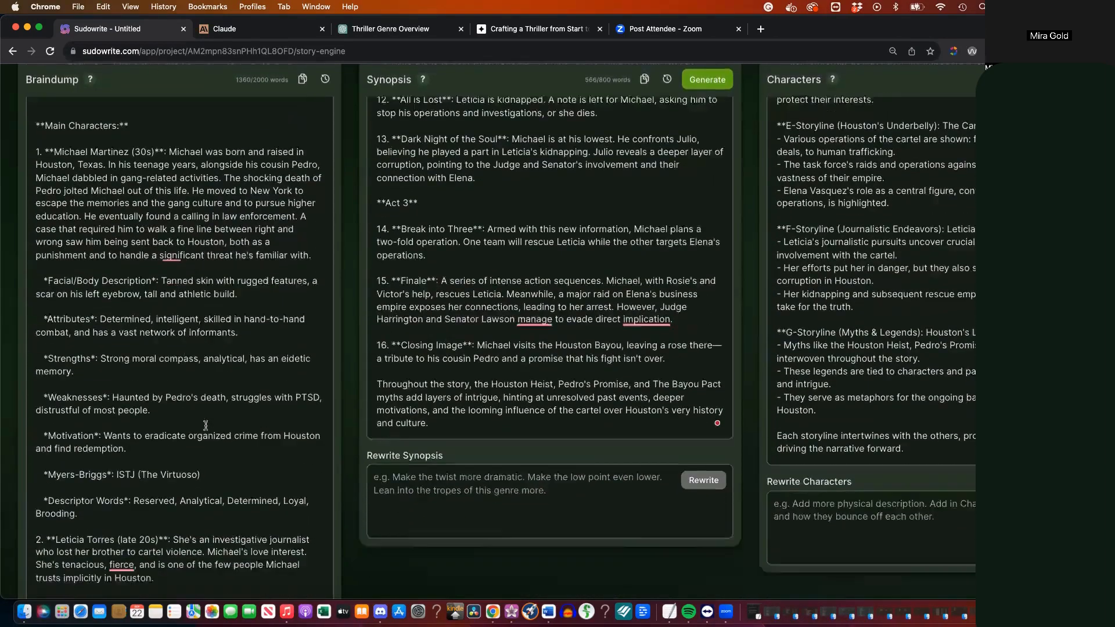
Copy main character entries 4 and 5 from the Braindump into Characters, between the third character and the A-Storyline
scroll(206, 425, down, 8)
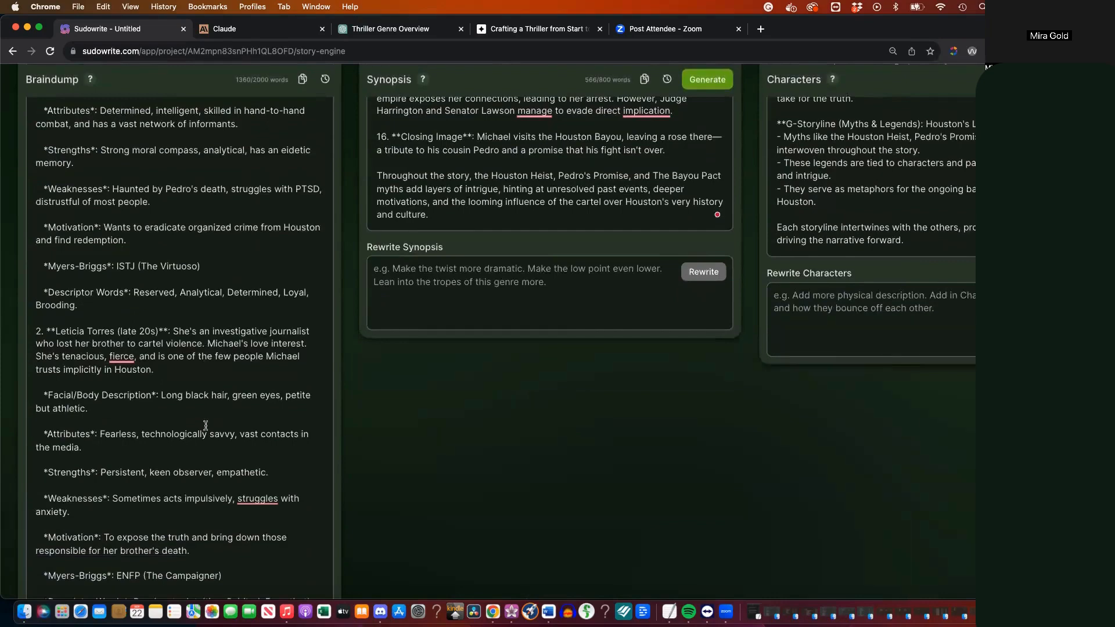
scroll(206, 425, down, 15)
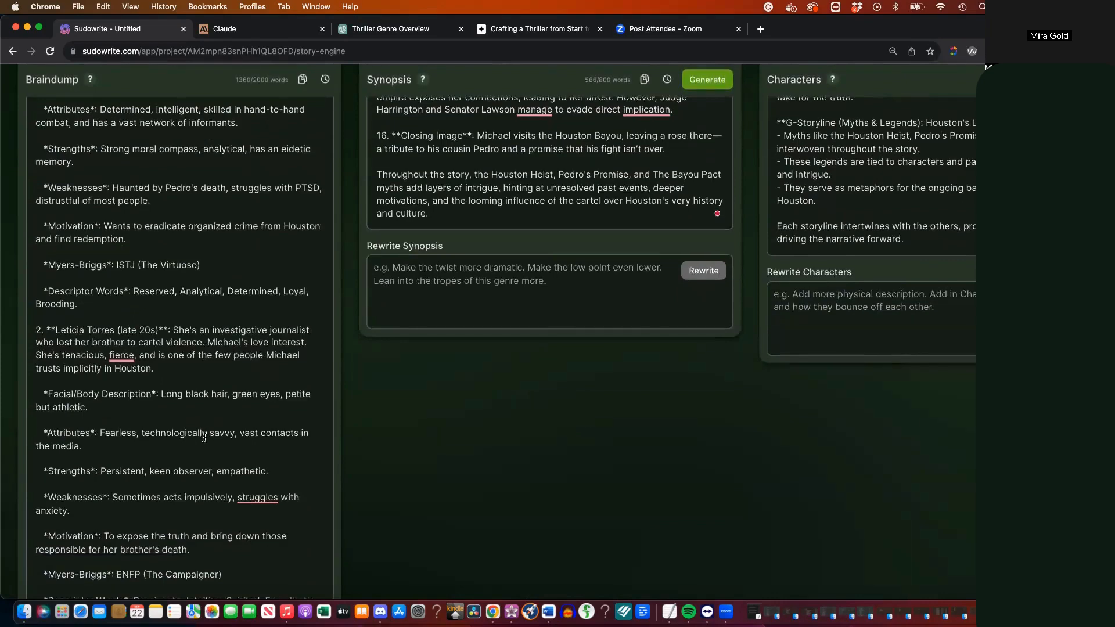
scroll(203, 433, down, 4)
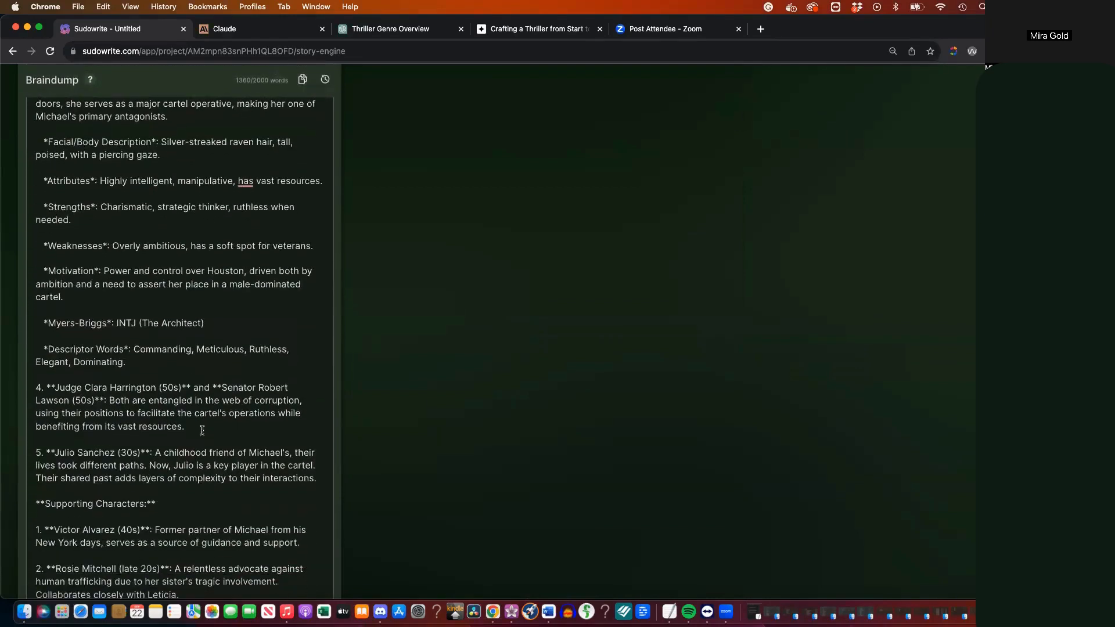
drag(35, 384, 325, 481)
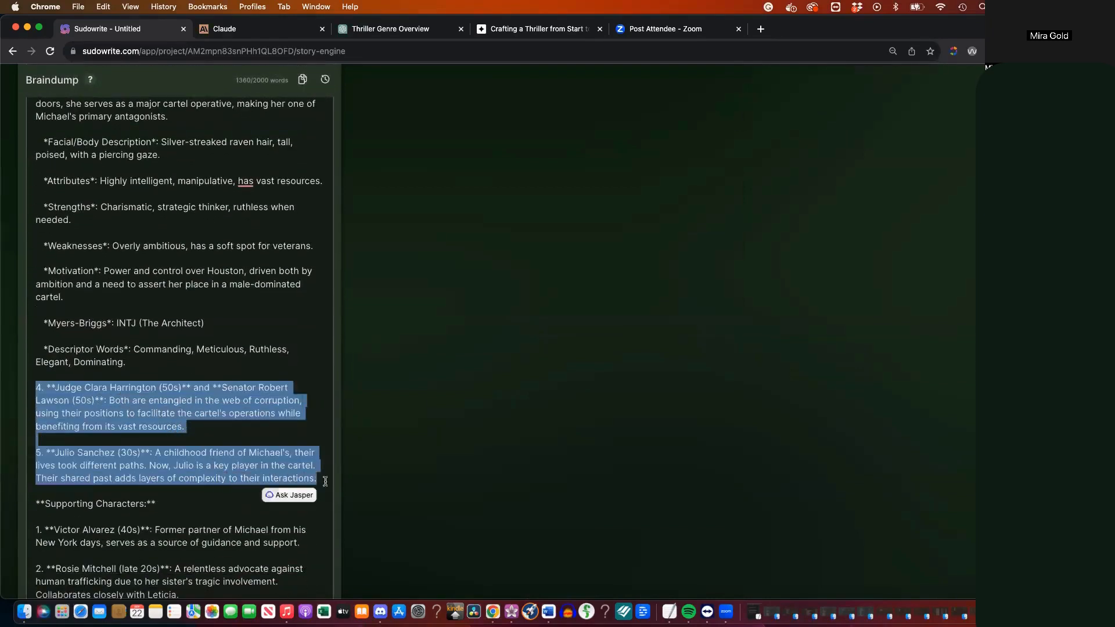
key(super+c)
scroll(326, 397, up, 8)
scroll(326, 398, up, 10)
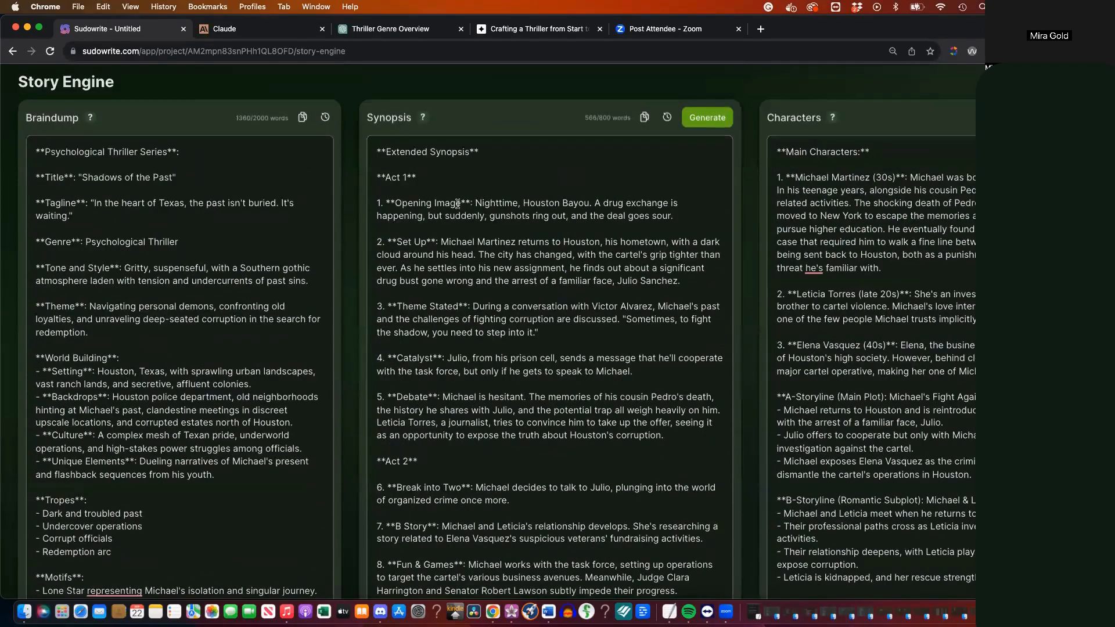
scroll(458, 203, right, 6)
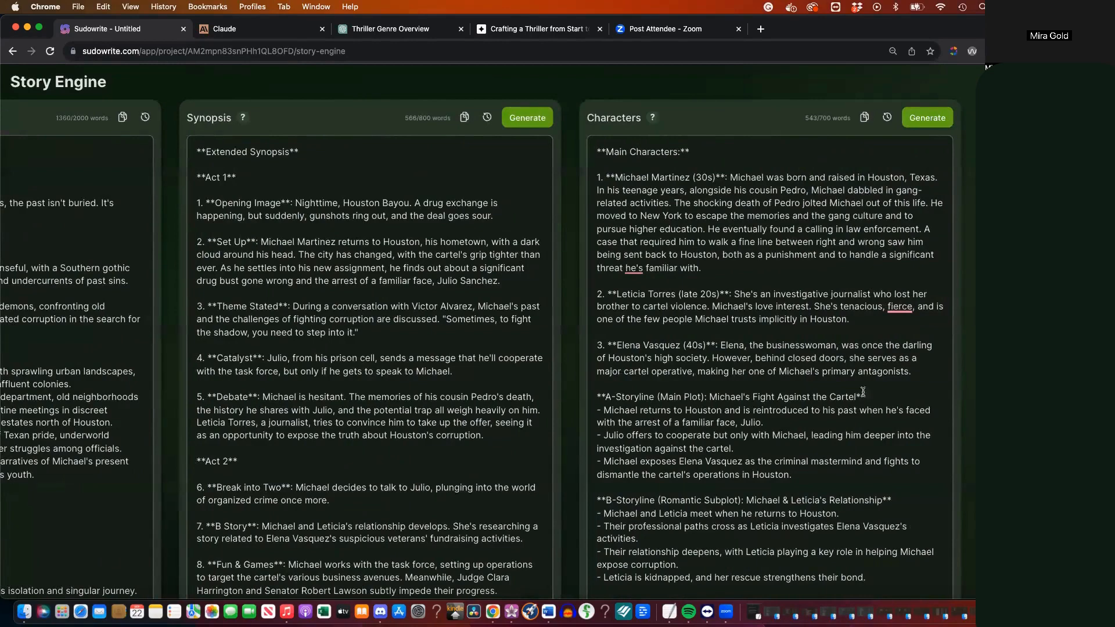
key(Return)
key(Return)
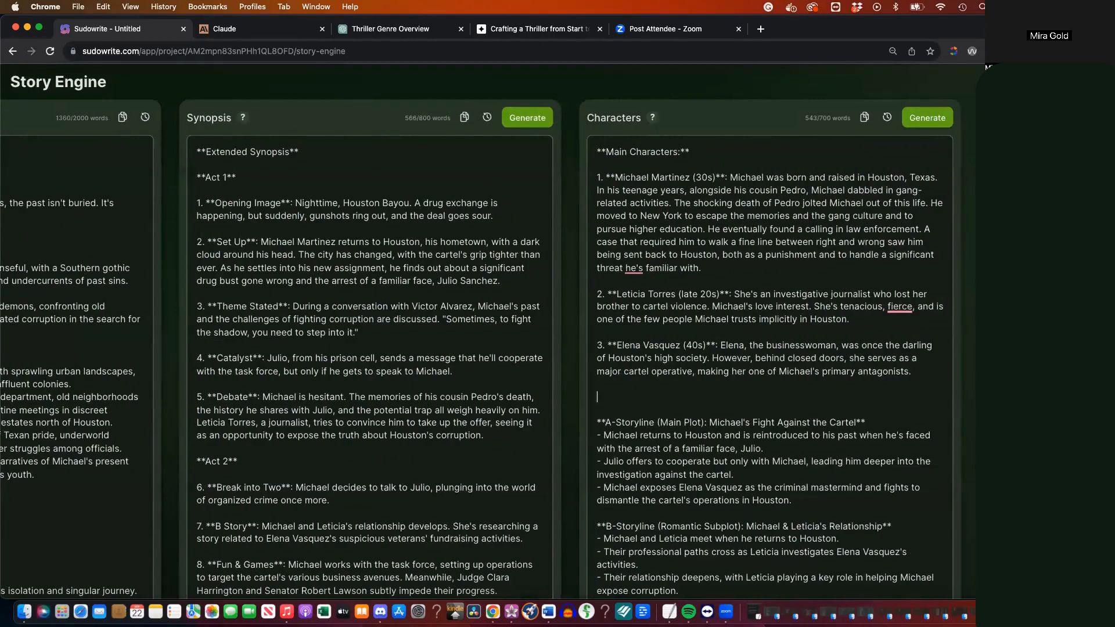
key(super+v)
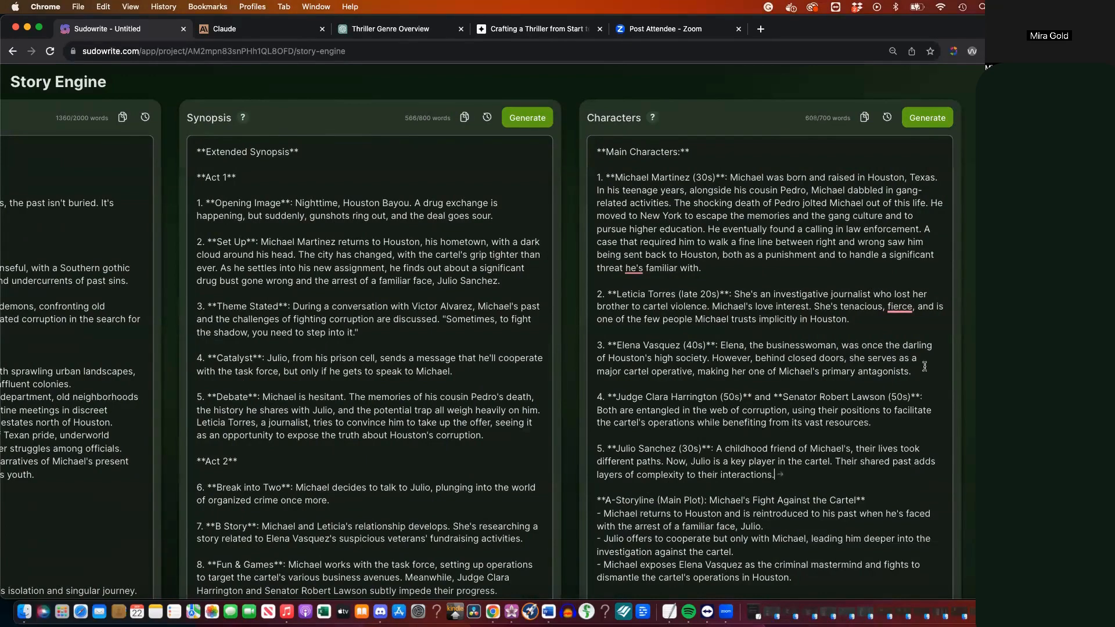
Add the line "Write the outline as instructed using the framework below:" at the start of the Rewrite Outline prompt
scroll(922, 342, right, 14)
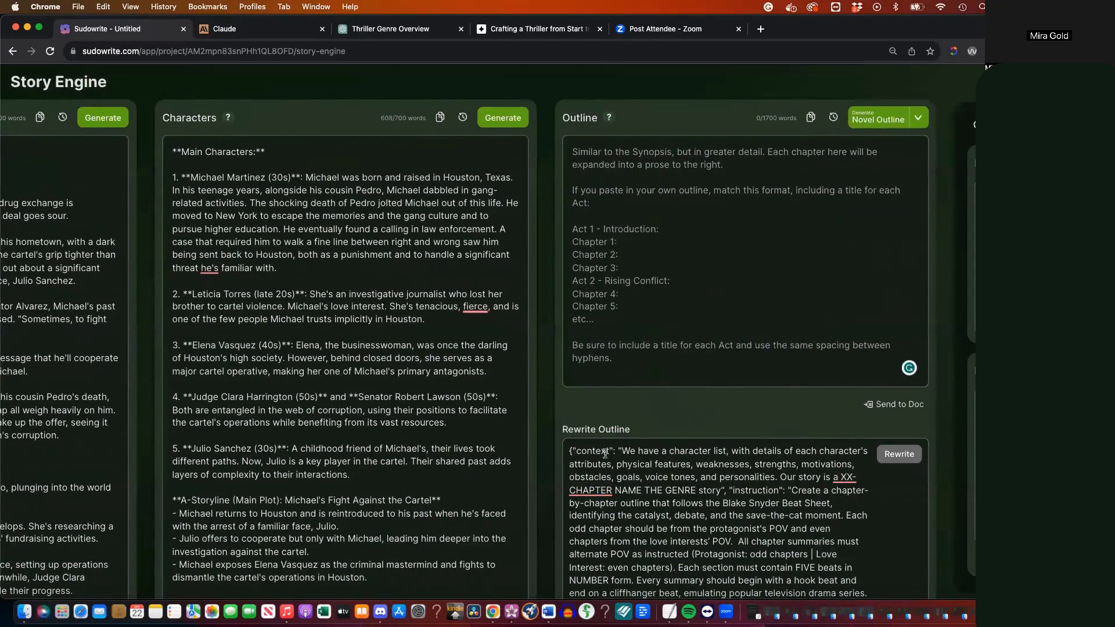
click(569, 451)
text(Write the )
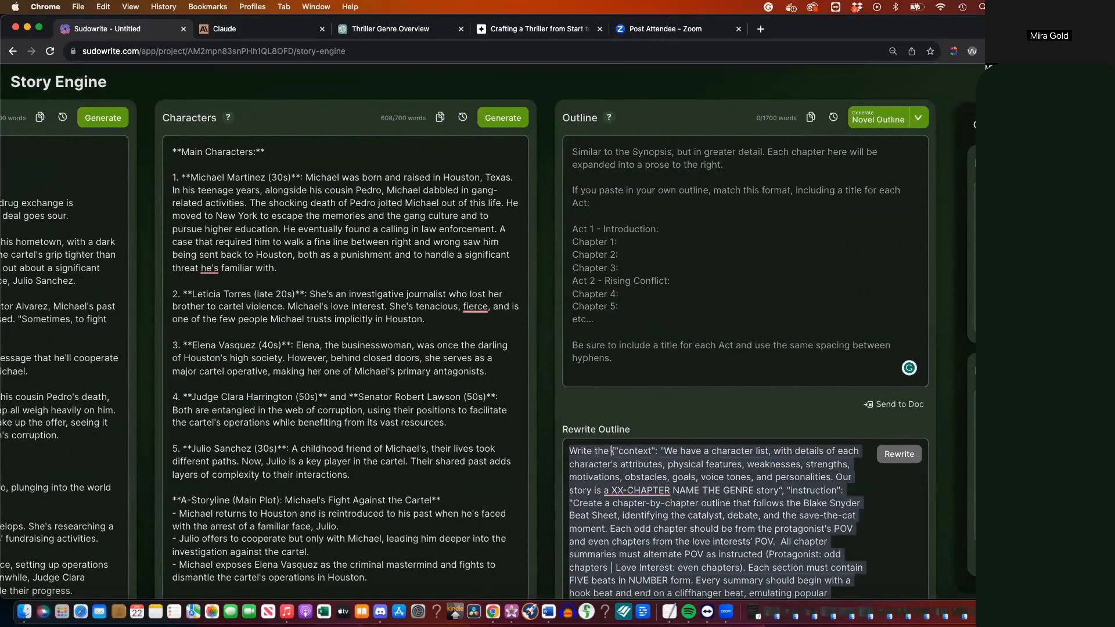
text(outline as in)
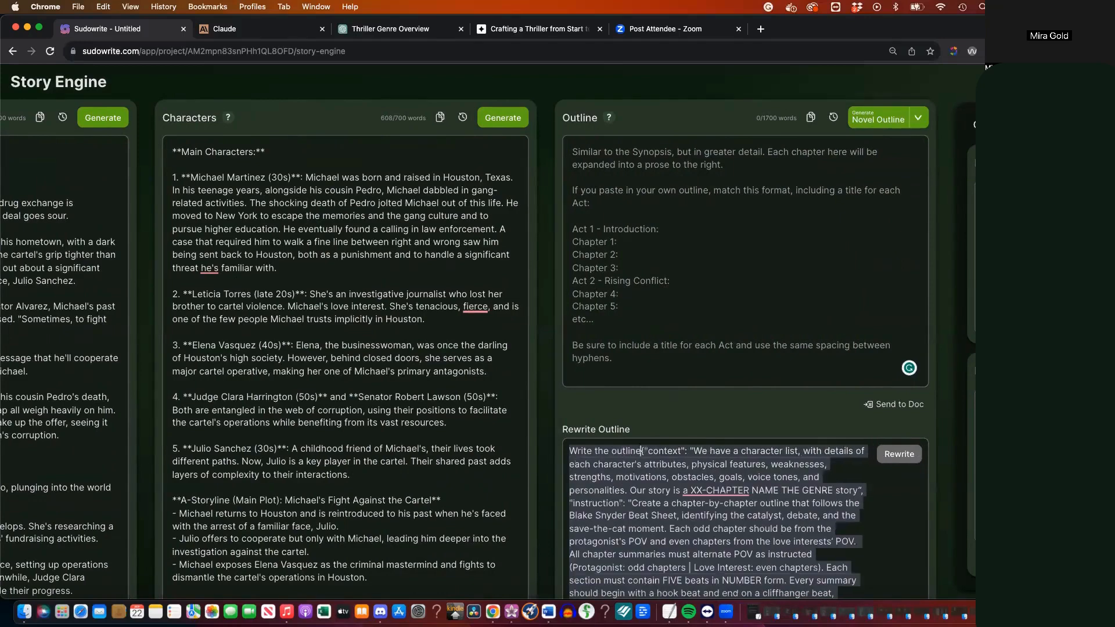
text(structed using the framework below:)
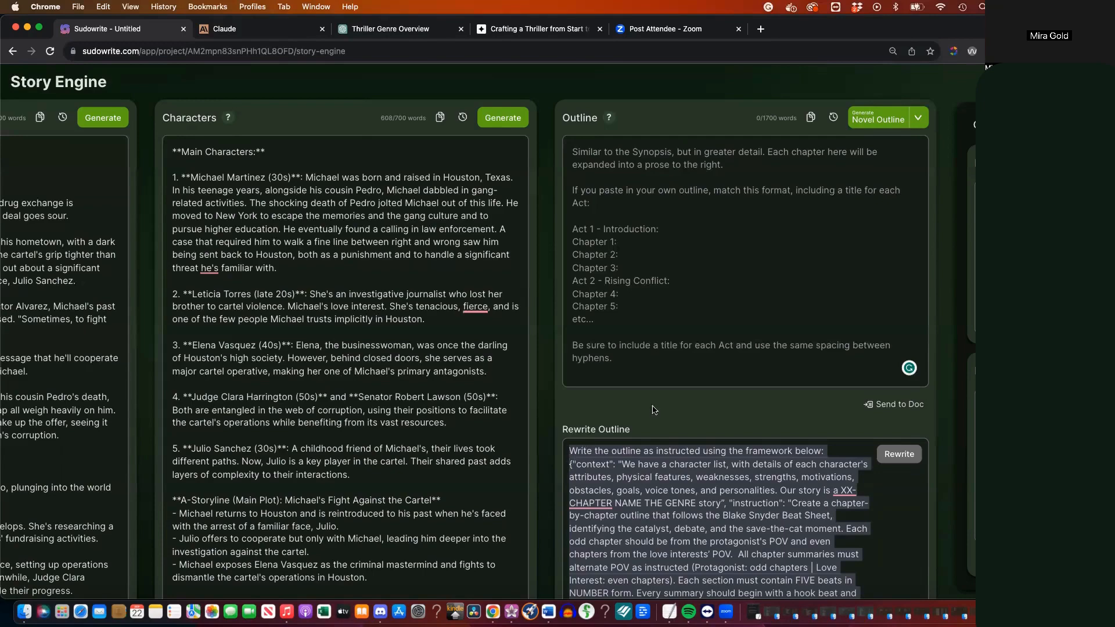
Enter the placeholder "a" in the empty Outline and run the rewrite with the Rewrite Outline prompt
click(667, 160)
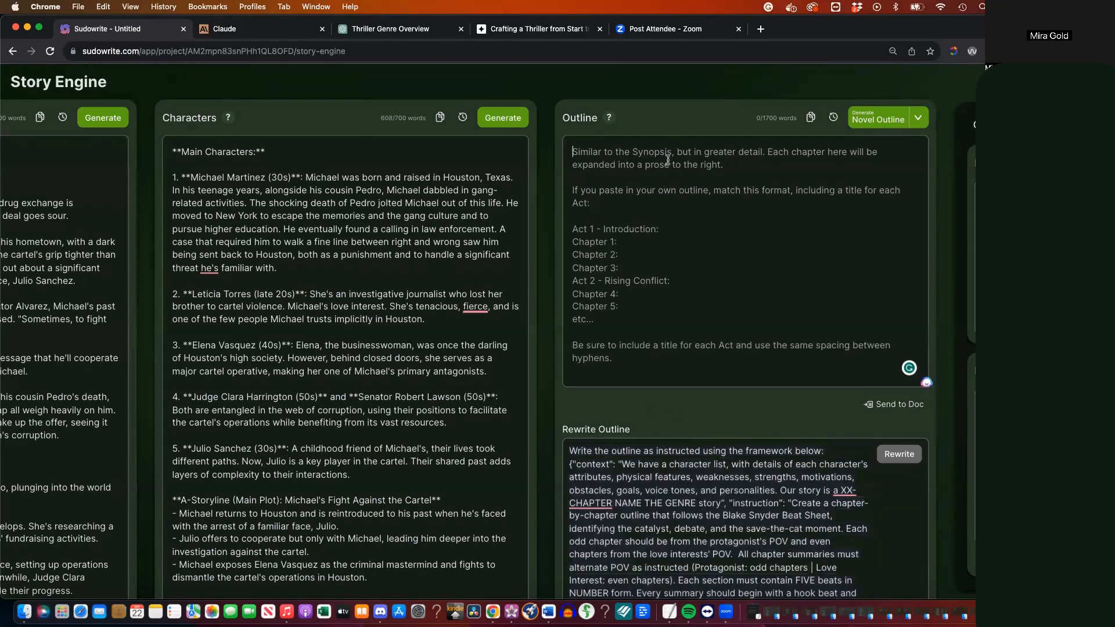
text(a)
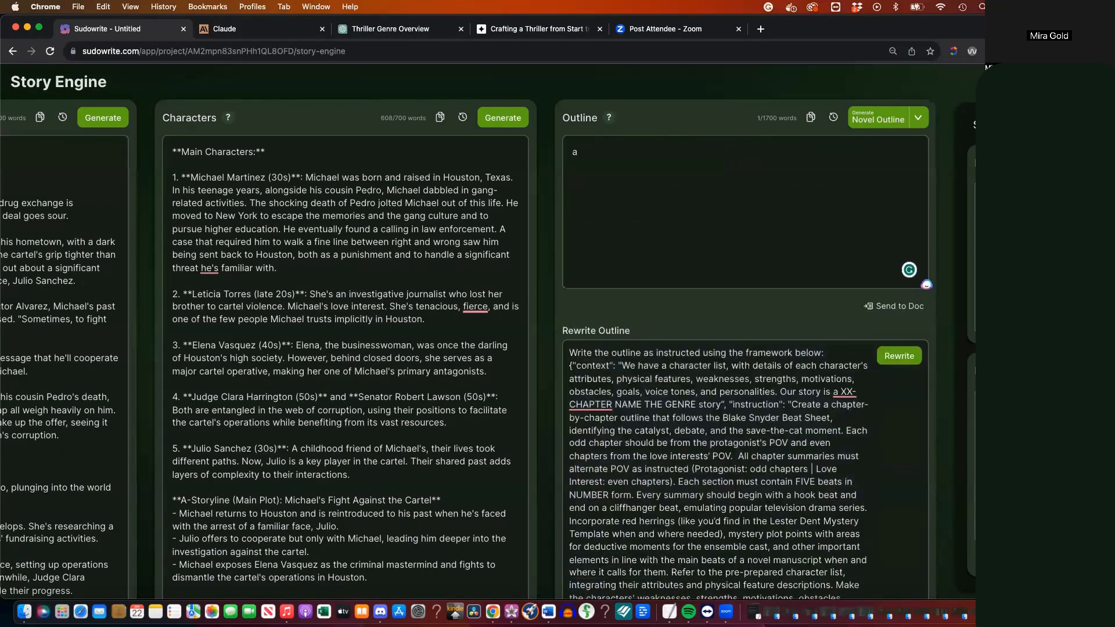
click(899, 357)
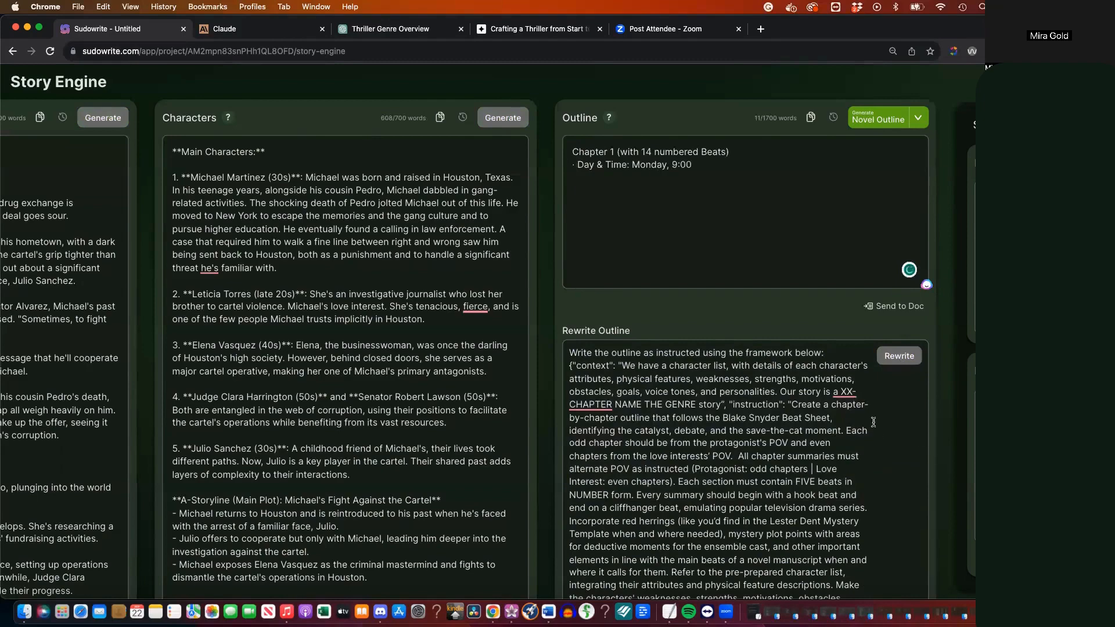
mouse_move(855, 393)
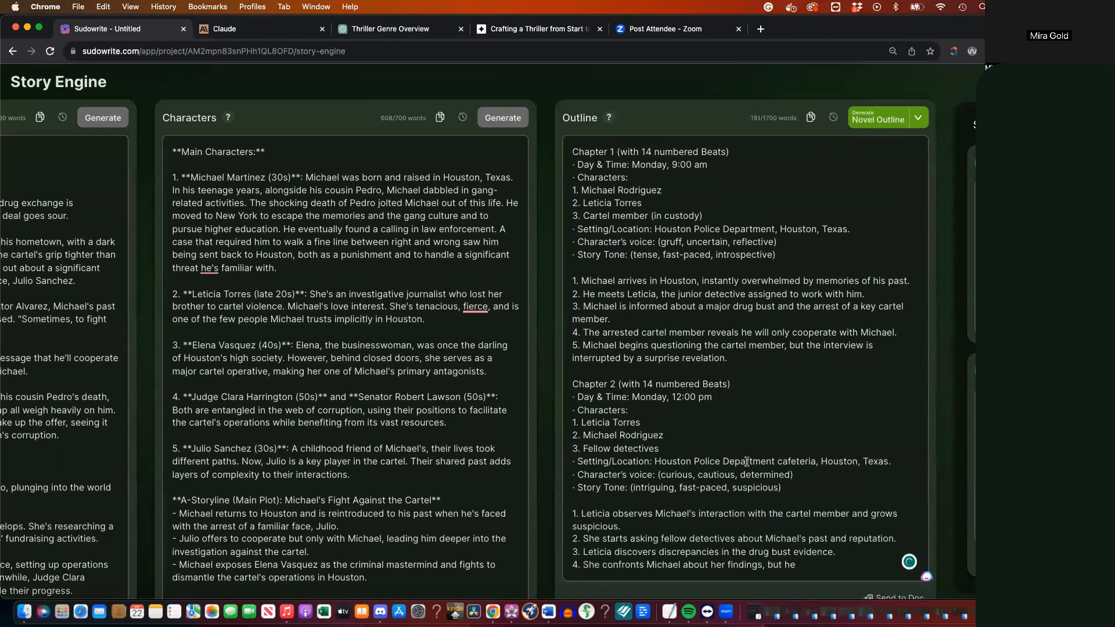
Review the generated Outline from Chapter 1 through Chapter 5, including the beats and the closing paragraph
scroll(637, 250, down, 4)
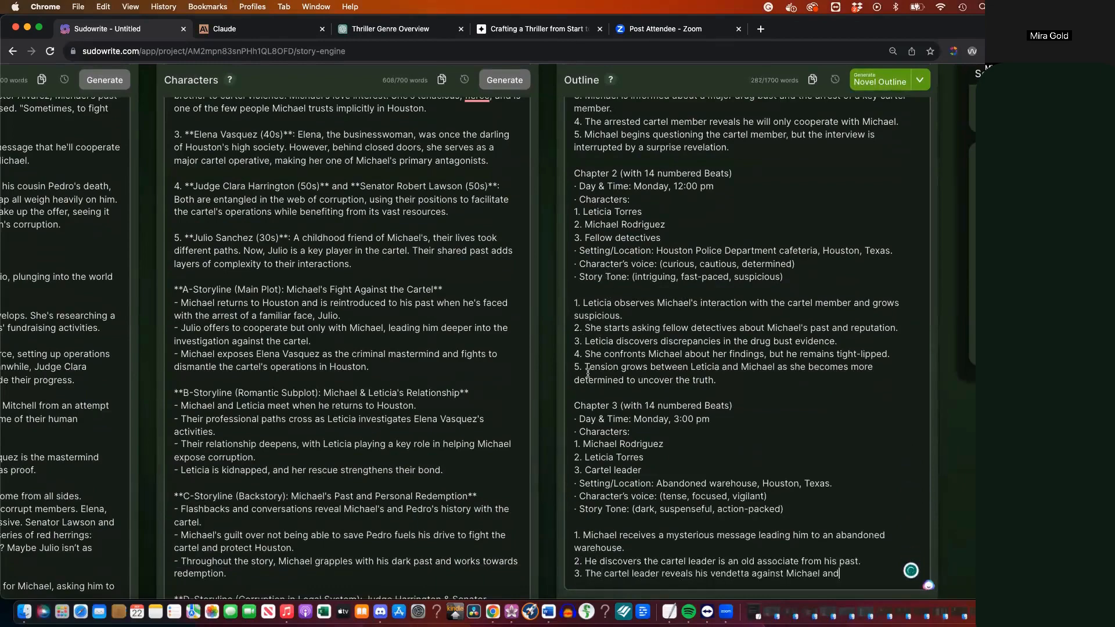
scroll(588, 373, down, 3)
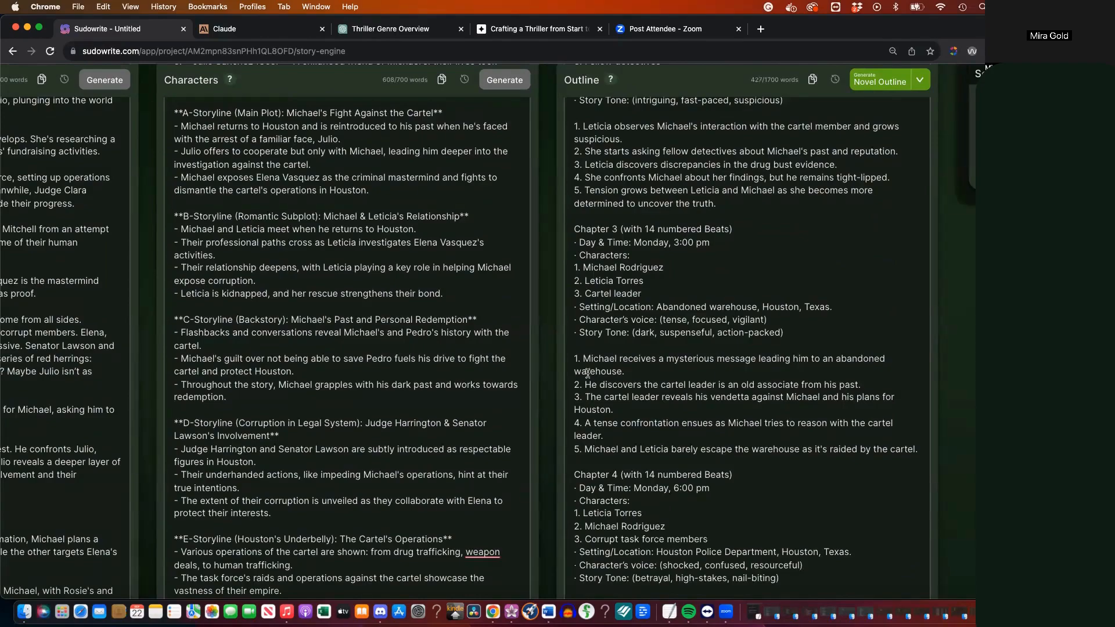
scroll(588, 373, down, 10)
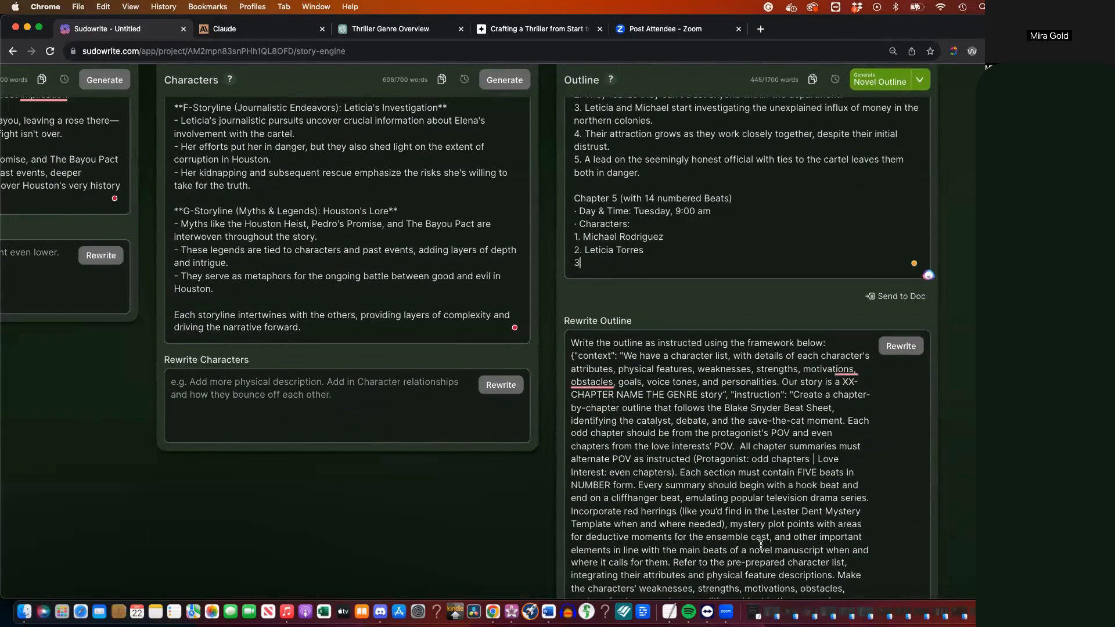
click(701, 425)
key(super+a)
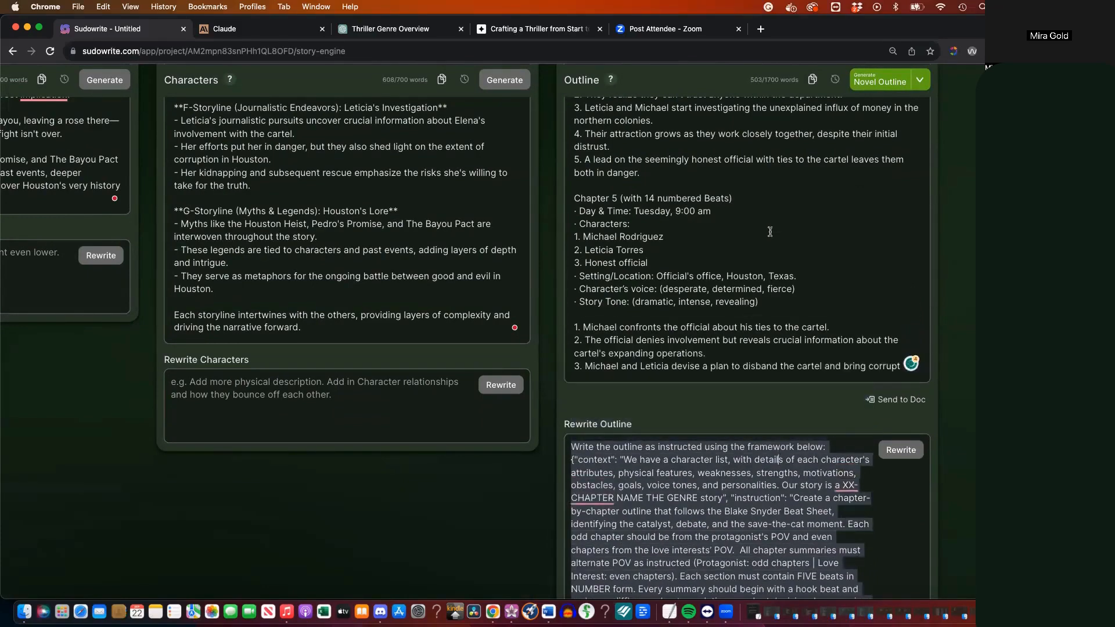
scroll(770, 232, down, 3)
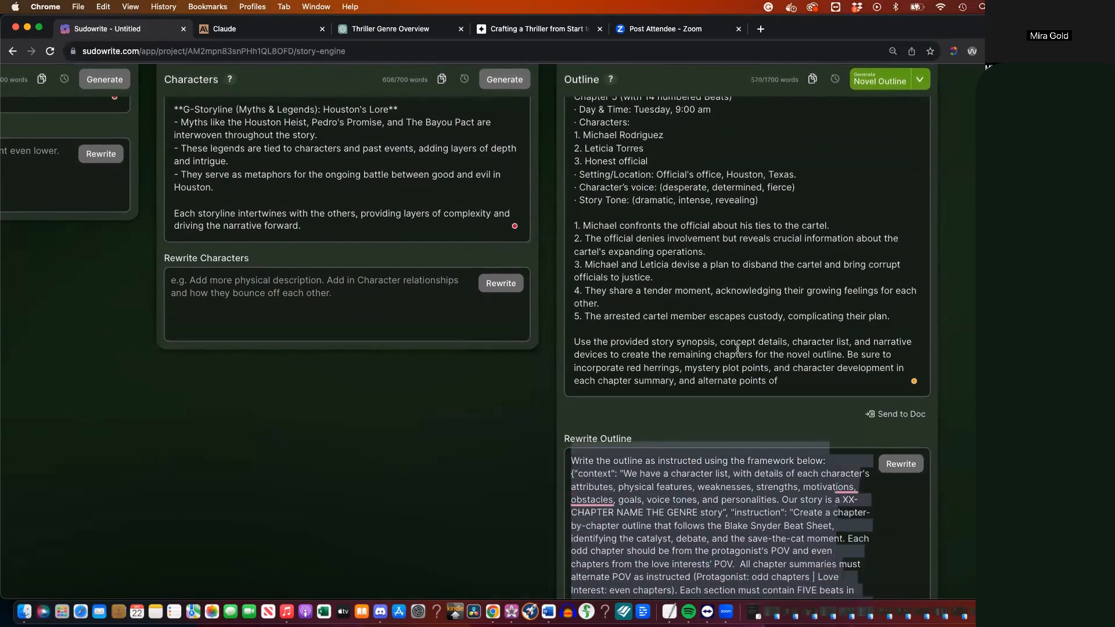
scroll(691, 279, up, 2)
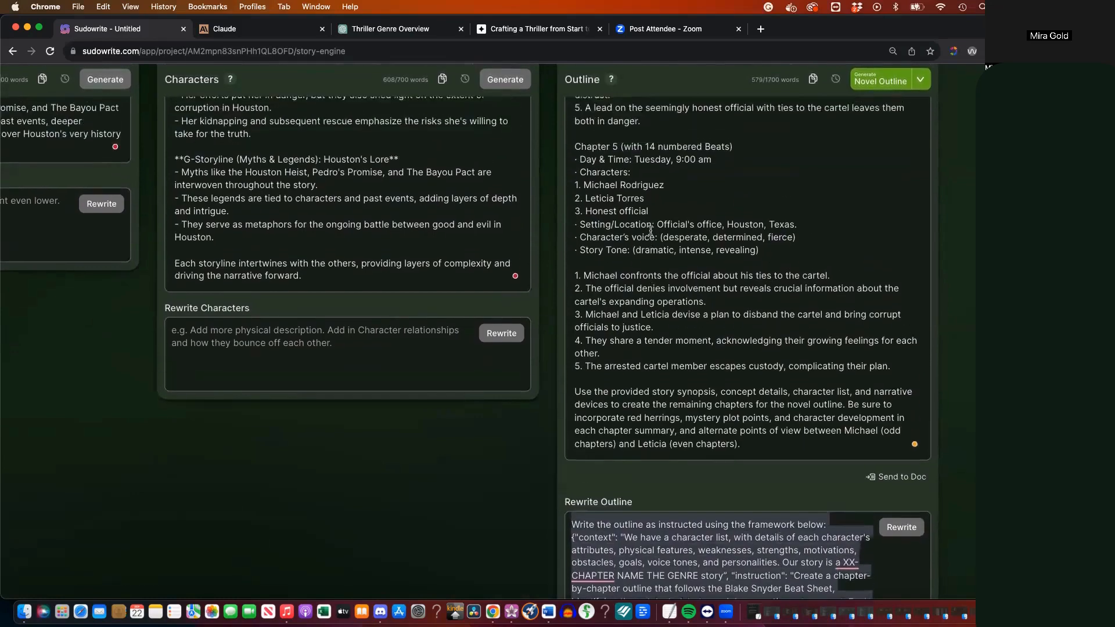
drag(578, 169, 654, 209)
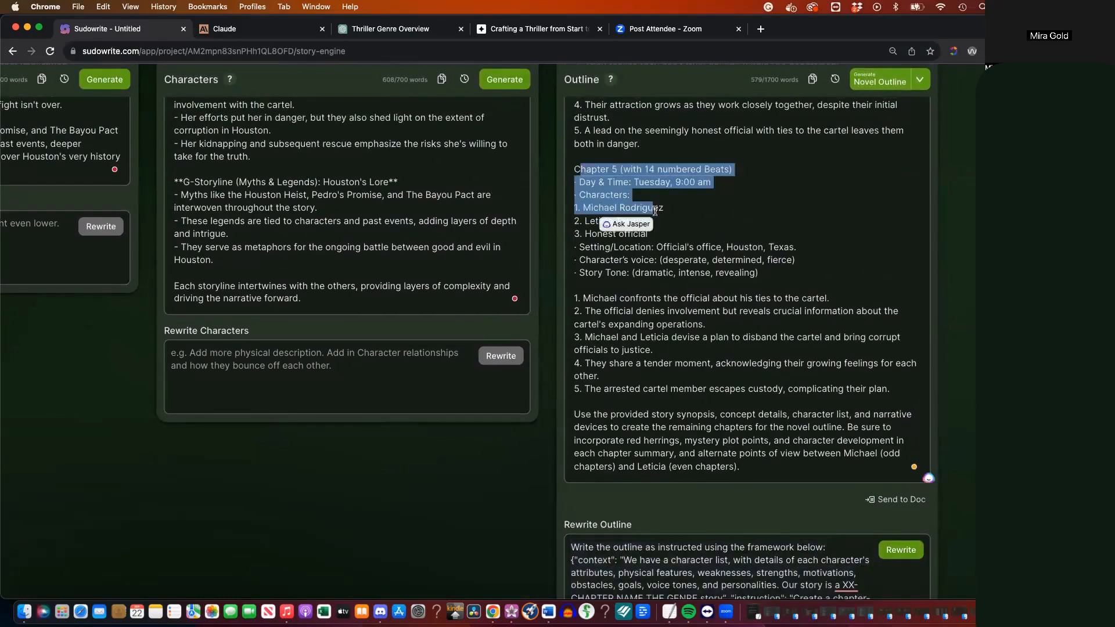
click(572, 547)
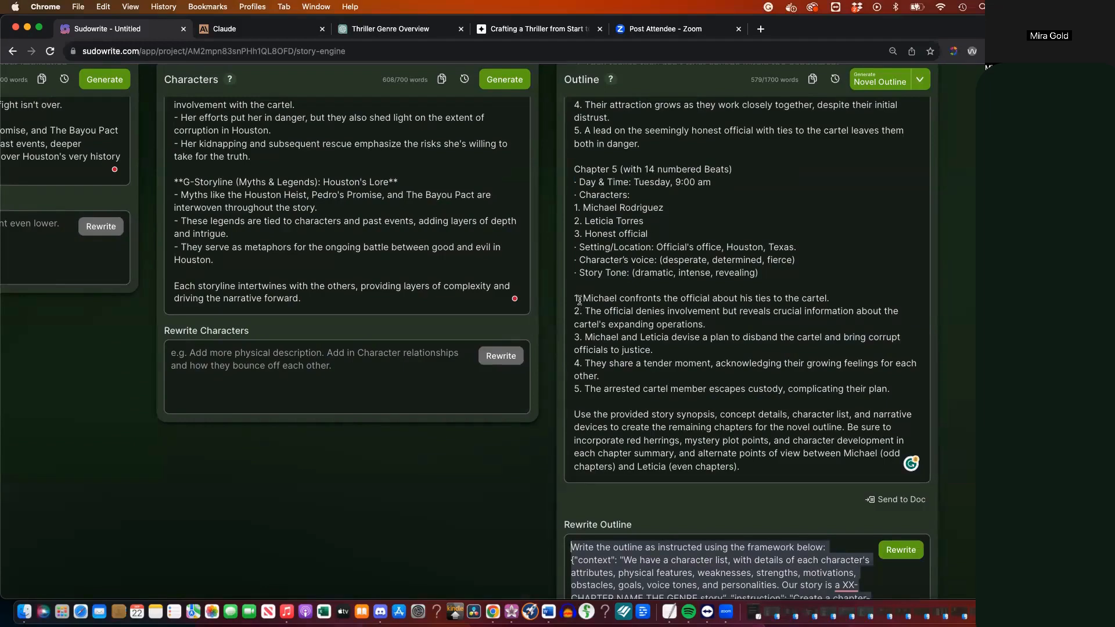
drag(579, 300, 635, 385)
scroll(635, 384, down, 1)
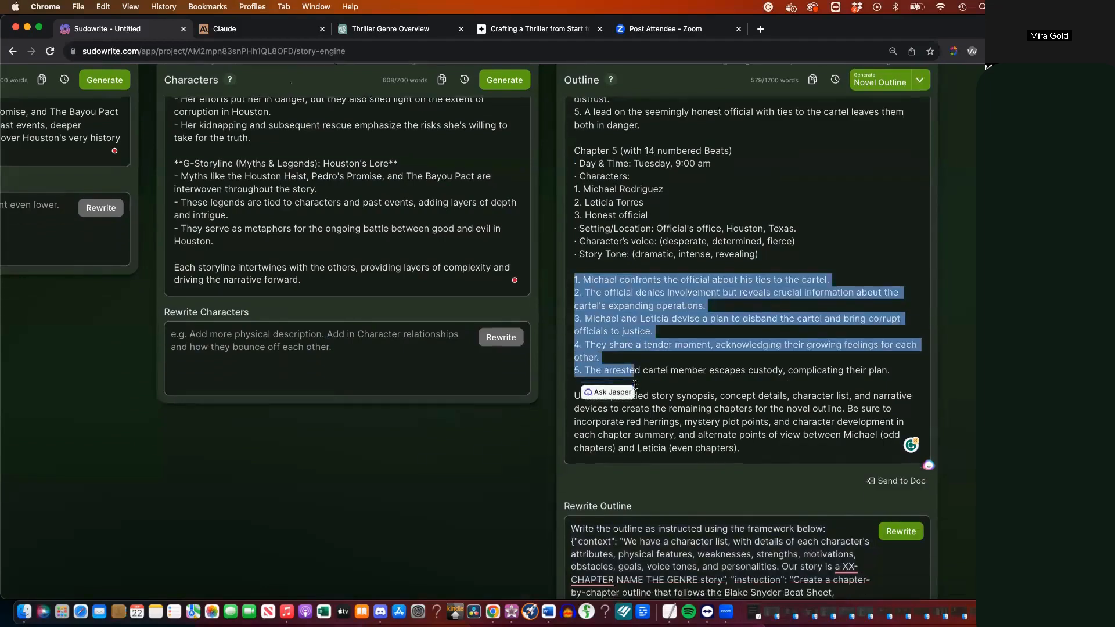
scroll(635, 385, down, 5)
scroll(636, 386, up, 6)
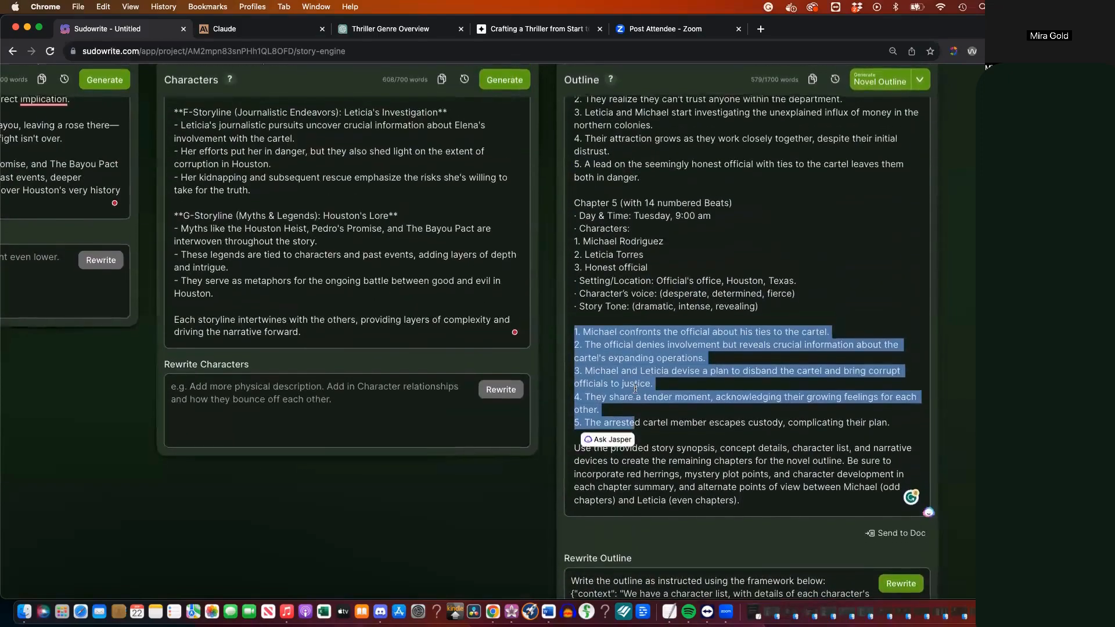
Check the beat counts in the Rewrite Outline prompt: the "FIVE beats" instruction and the "14 numbered Beats" chapter header
scroll(636, 387, down, 3)
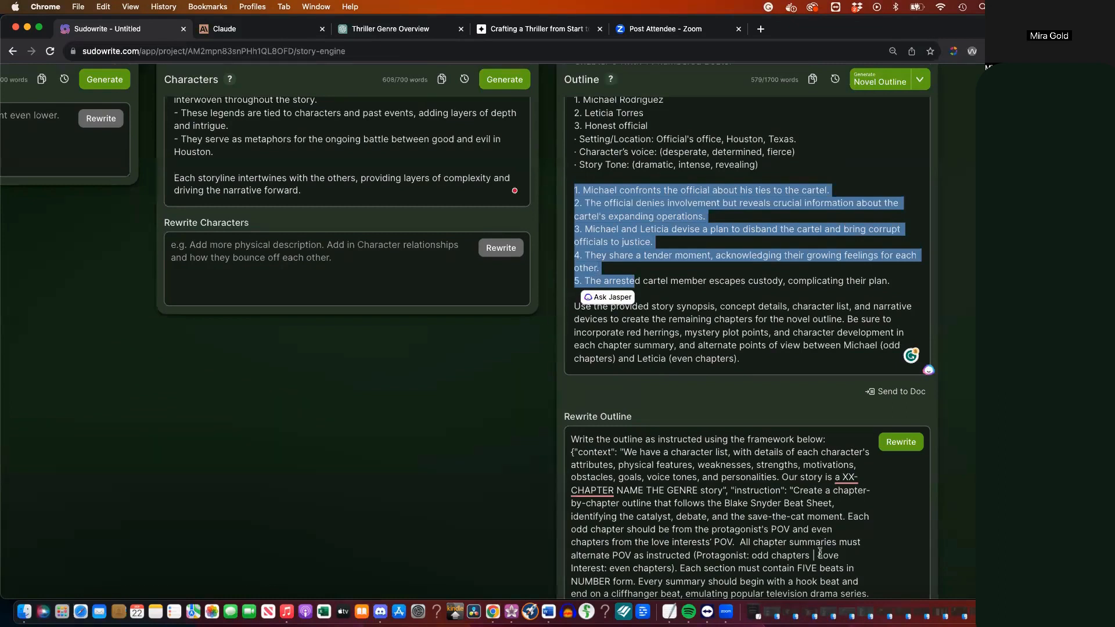
drag(818, 568, 794, 568)
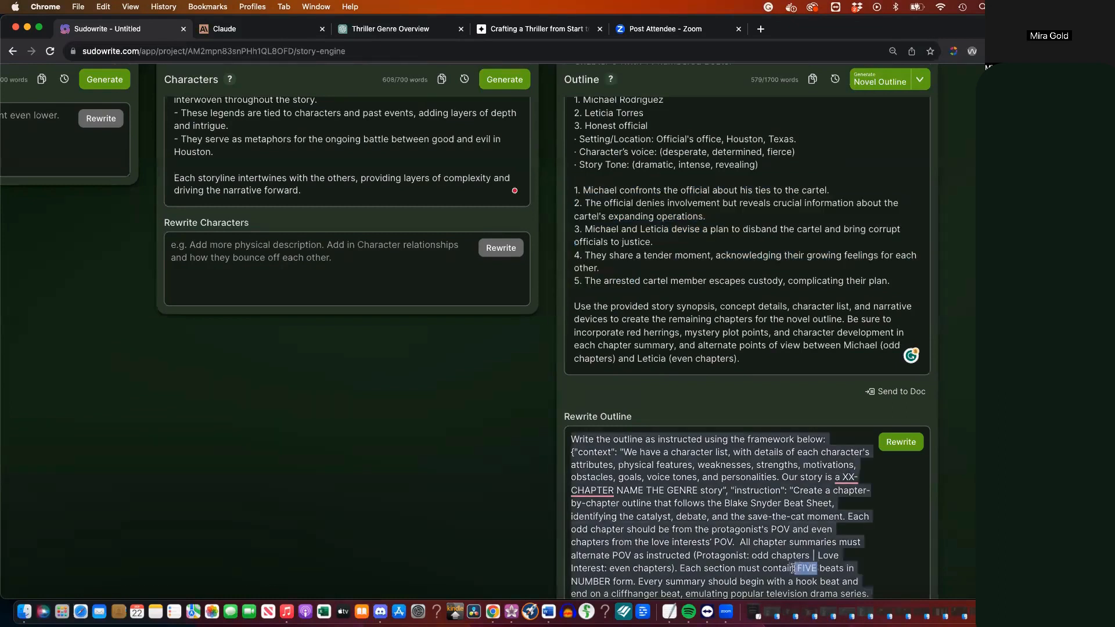
scroll(793, 567, down, 4)
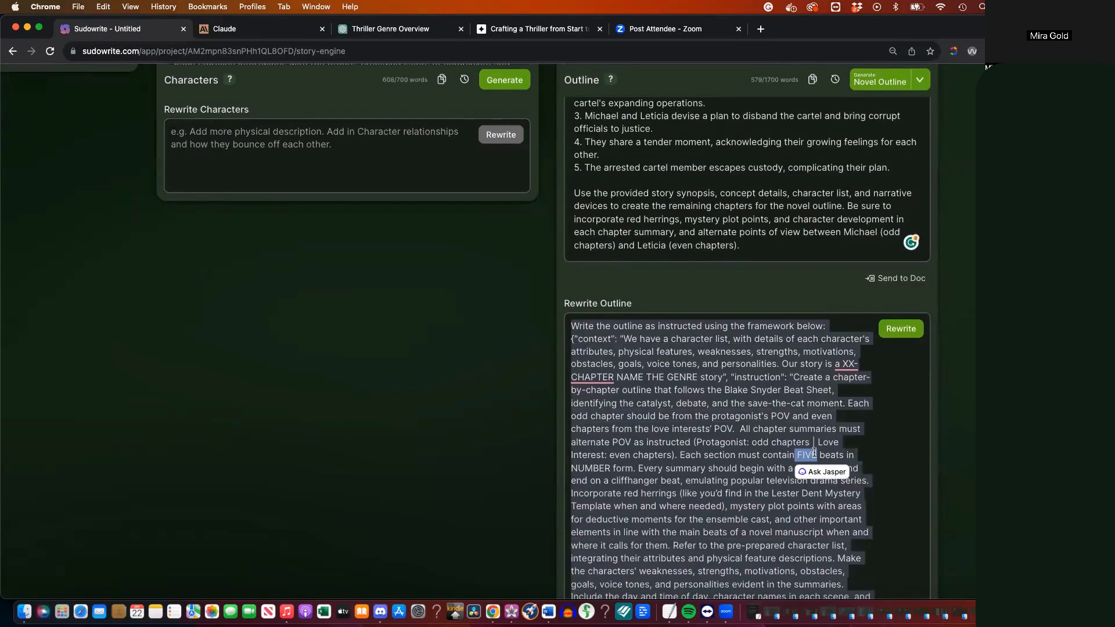
scroll(815, 453, down, 10)
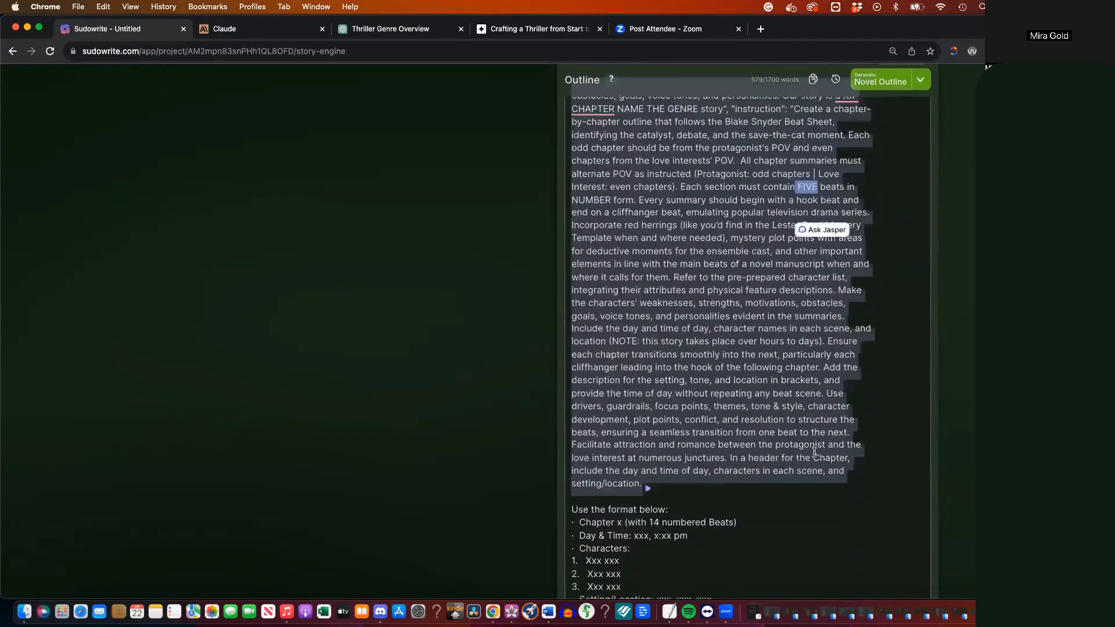
drag(661, 377, 649, 377)
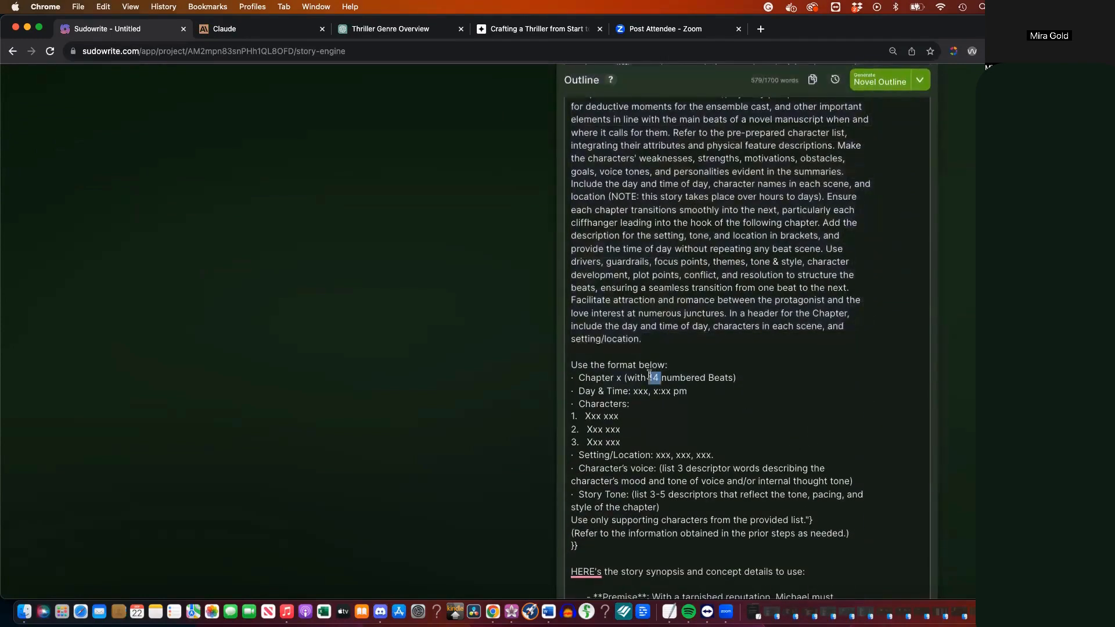
Copy the entire generated Outline, from the Chapter 1 heading to the closing paragraph after Chapter 5
scroll(651, 355, up, 20)
scroll(653, 353, up, 3)
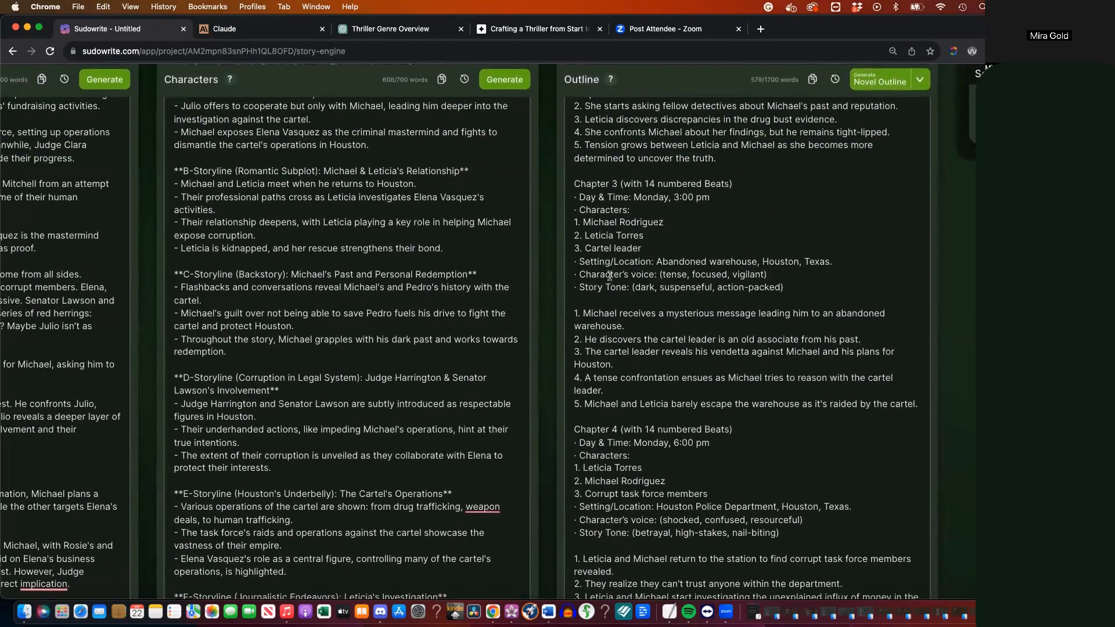
scroll(627, 339, up, 17)
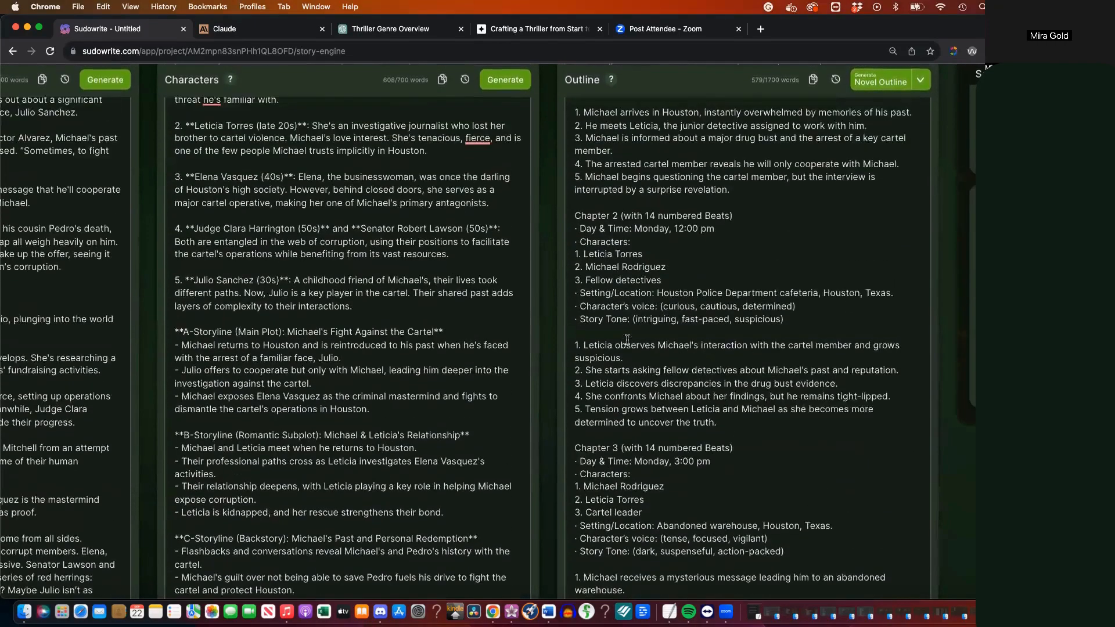
scroll(627, 340, up, 1)
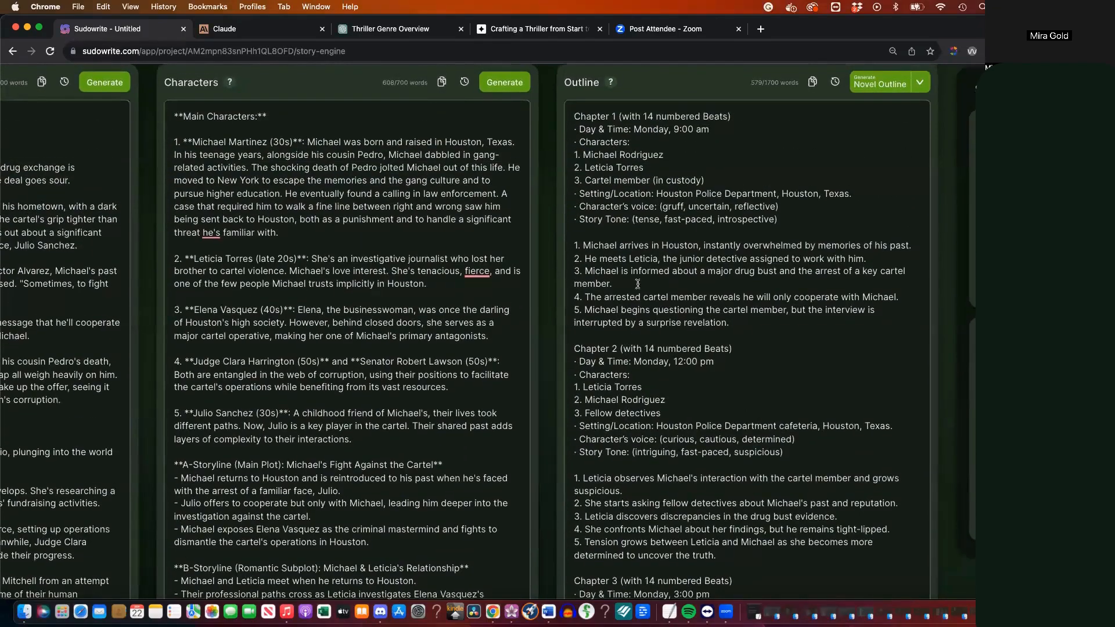
drag(576, 118, 784, 451)
scroll(682, 467, down, 15)
scroll(682, 466, down, 20)
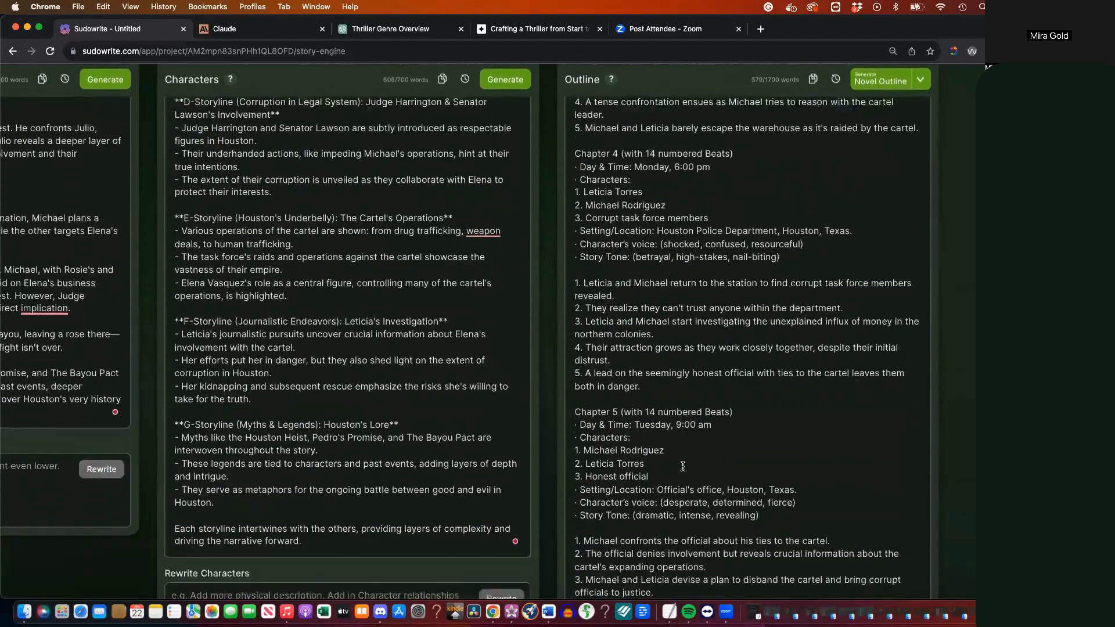
scroll(683, 467, down, 4)
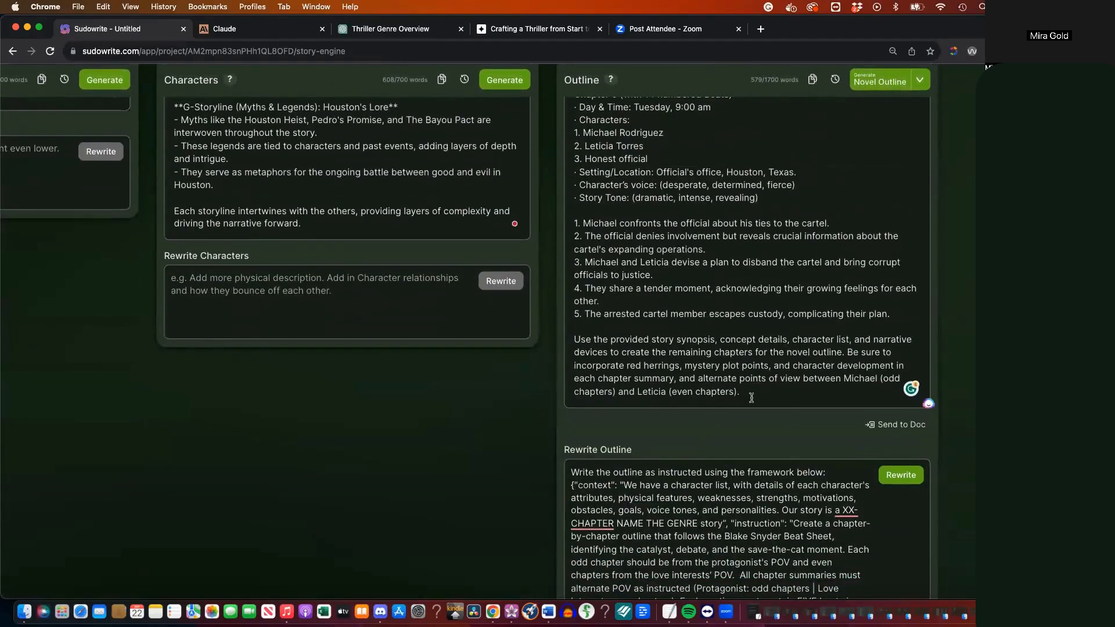
shift+click(751, 390)
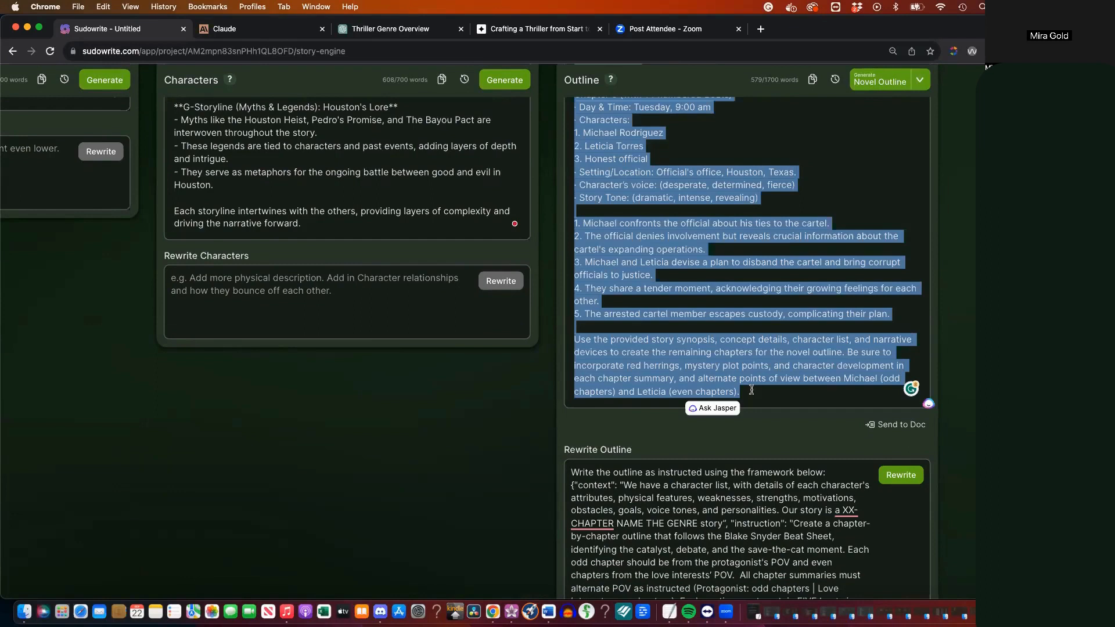
right_click(620, 268)
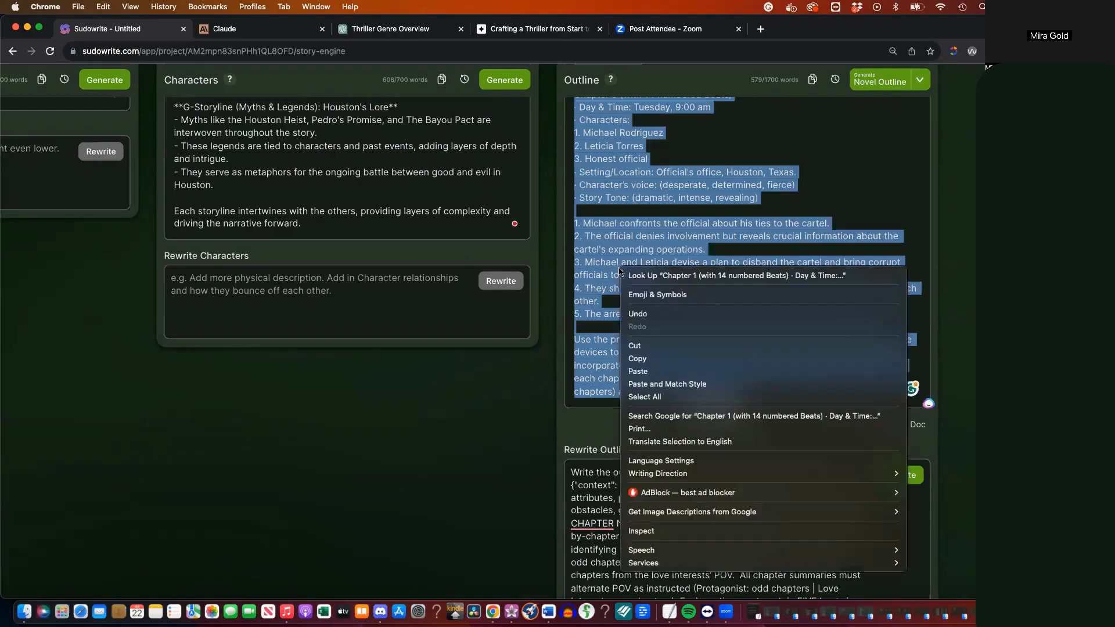
click(638, 358)
Paste the copied outline into the Rewrite Outline prompt after "HERE's the story synopsis and concept details to use:", above the Premise
scroll(657, 356, down, 10)
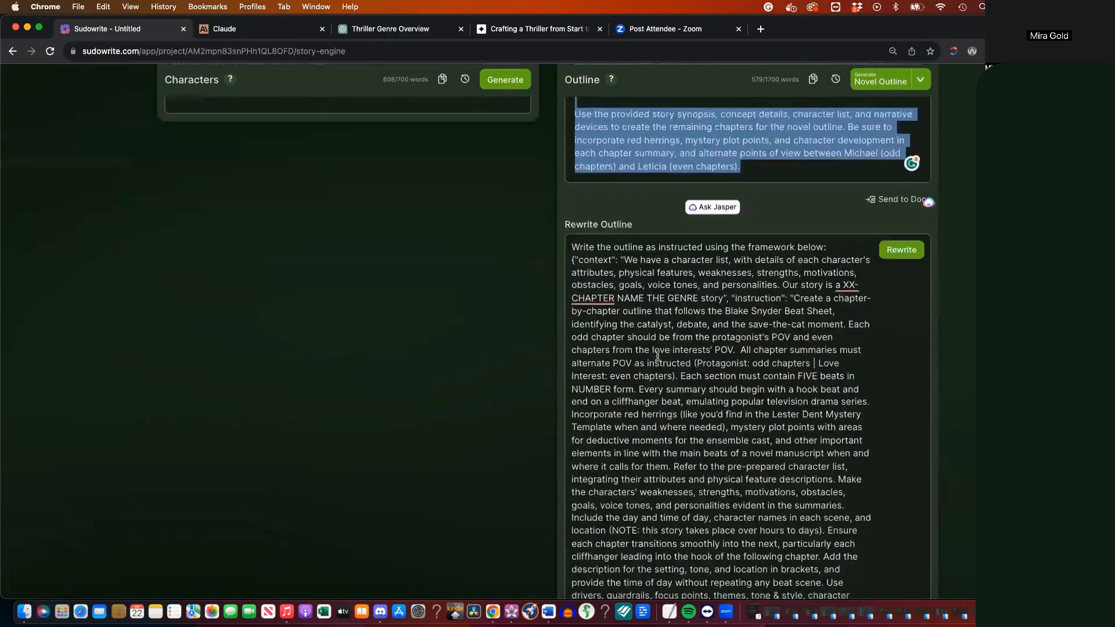
scroll(657, 356, down, 8)
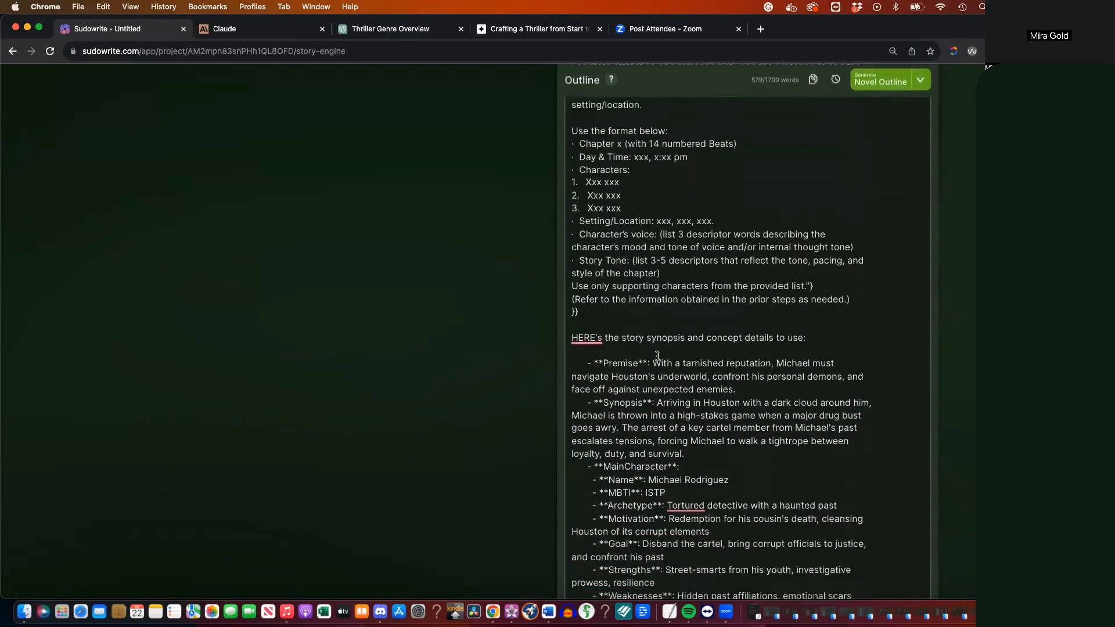
scroll(657, 355, down, 1)
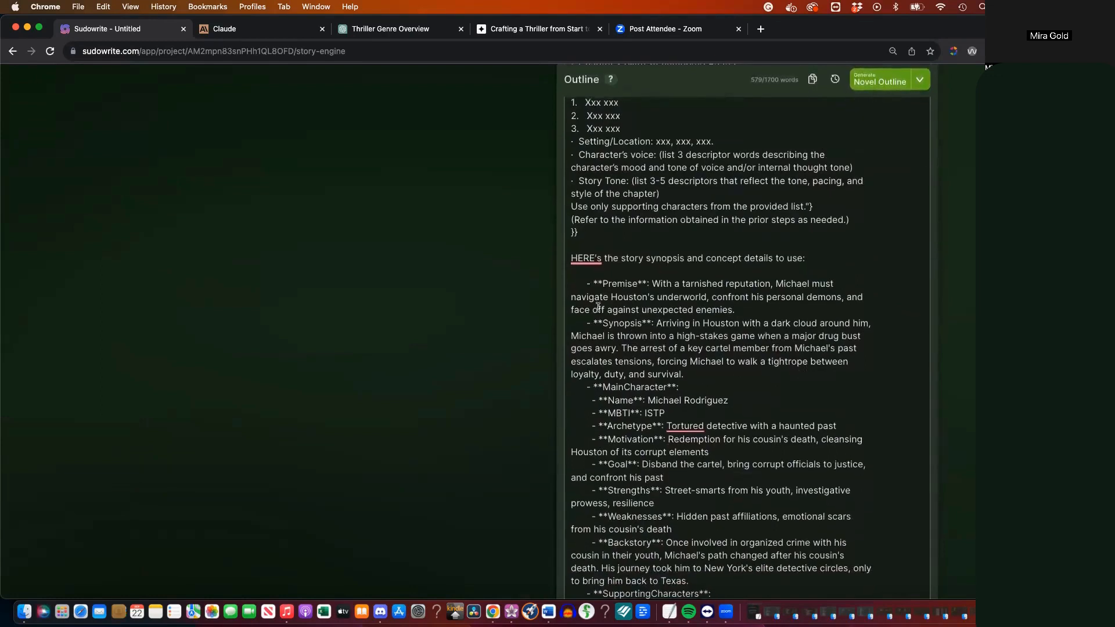
drag(583, 284, 722, 547)
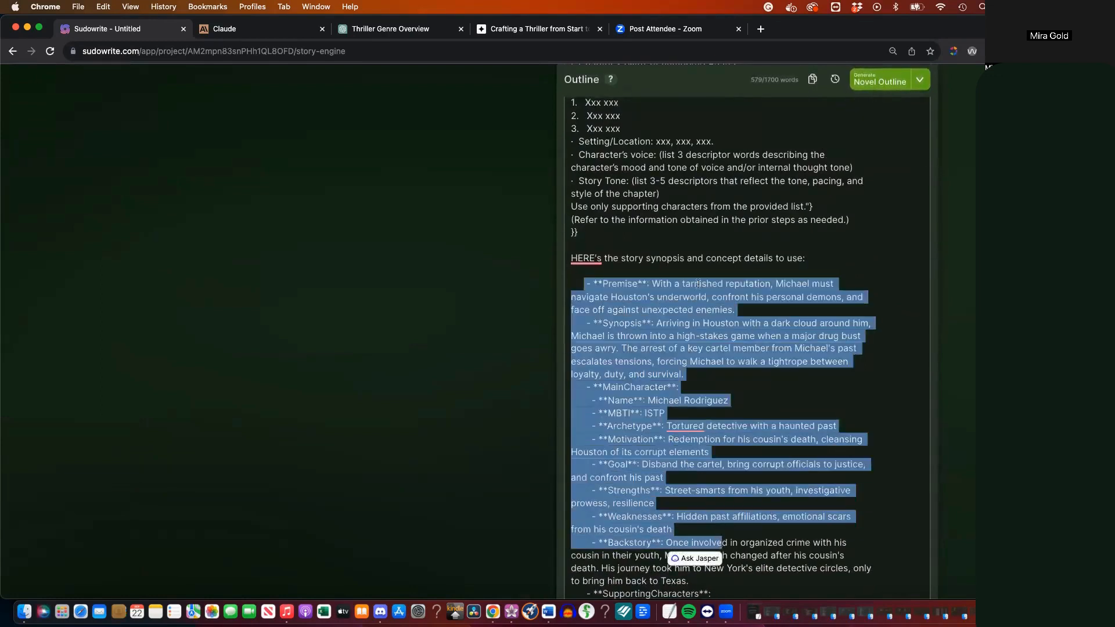
click(630, 323)
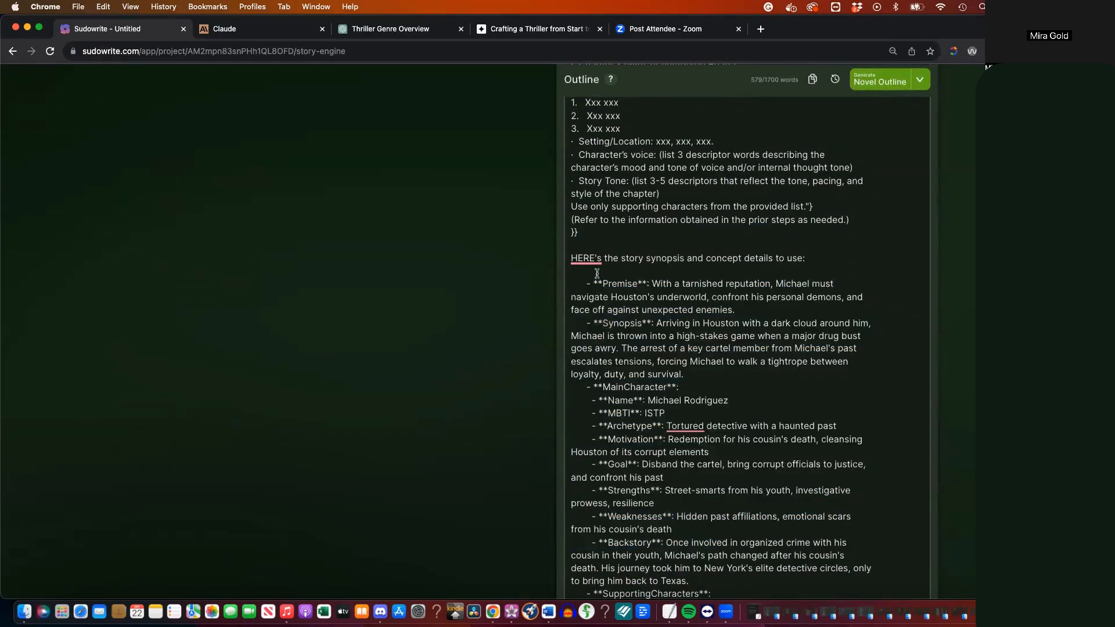
click(819, 256)
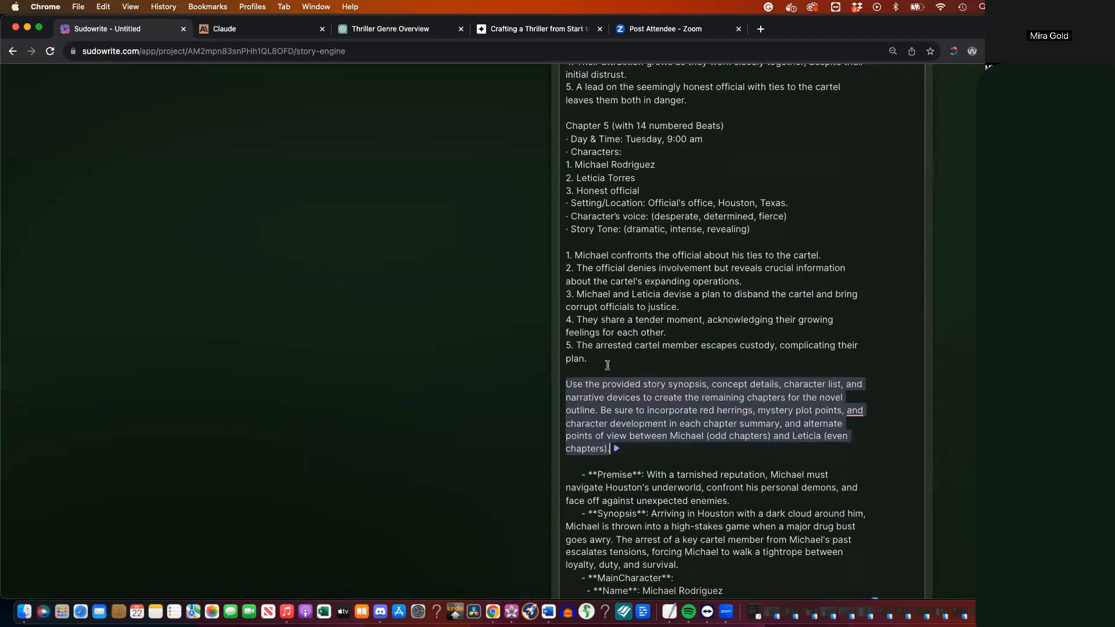
Below the pasted Chapter 5 beats, add "ONLY PULL information as needed to resolve any conflict: otherwise, use the beats provided (1-5)"
click(607, 364)
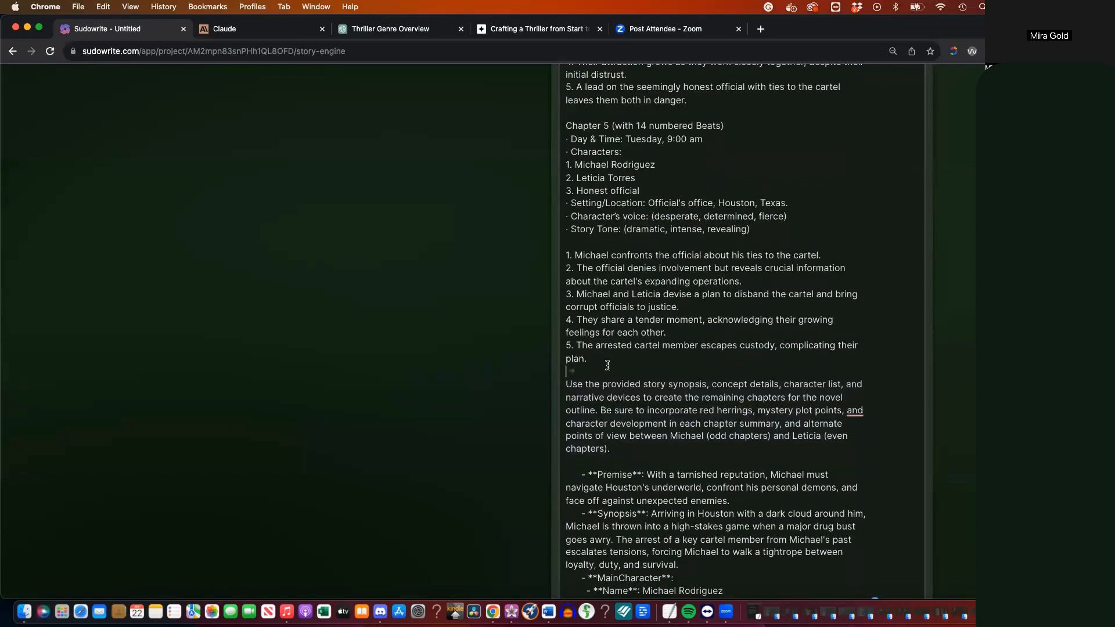
key(Return)
text(ONLY P)
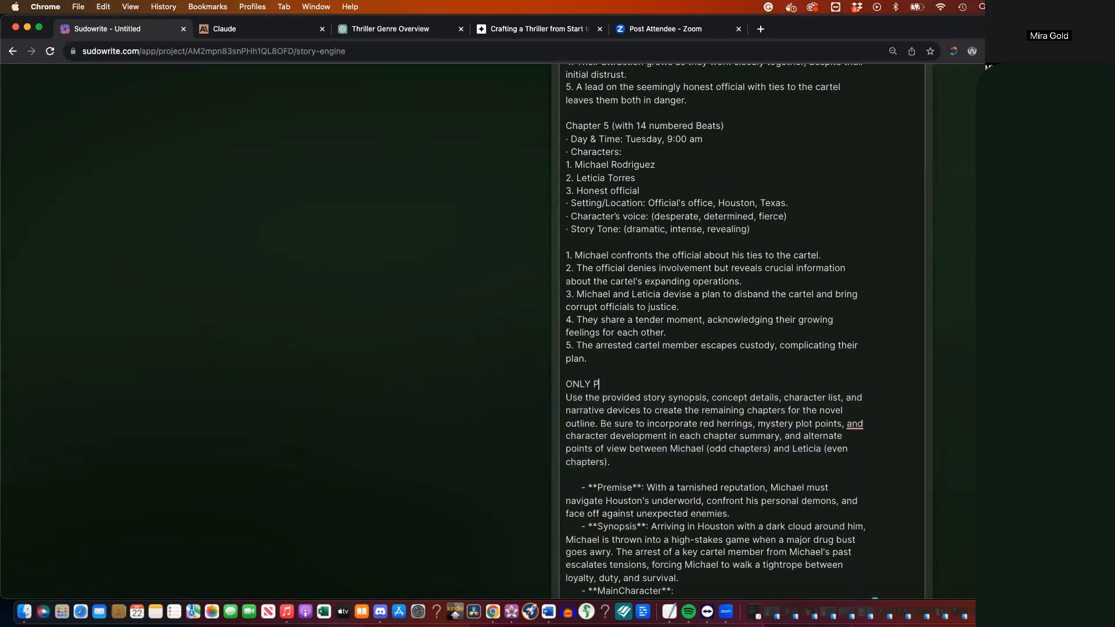
text(ULL information as needed to r)
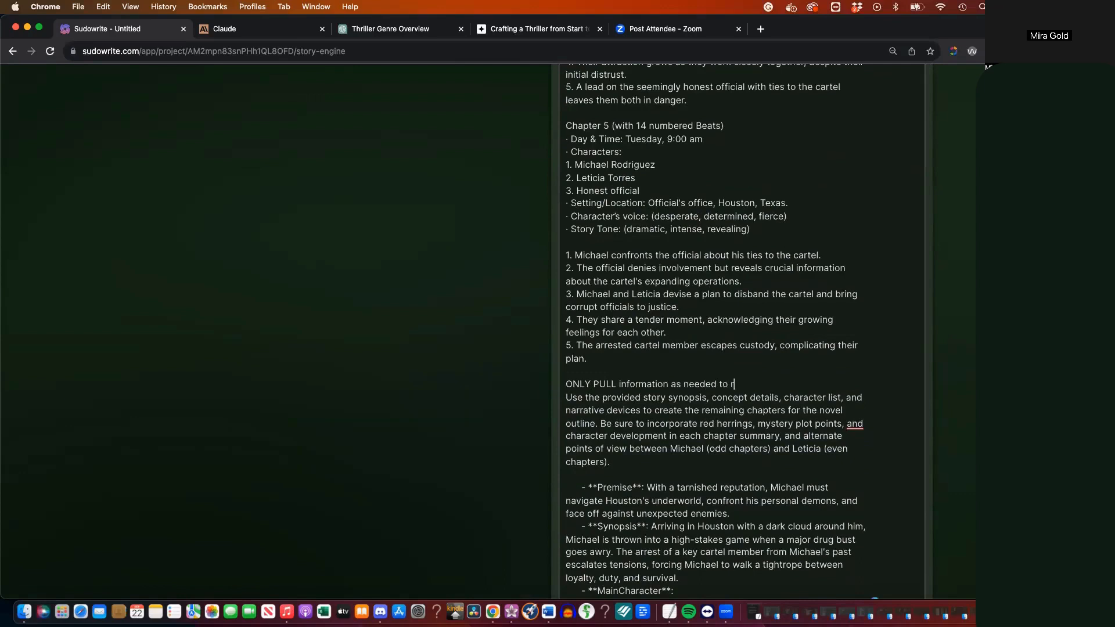
text(esolve any conflict: otherwise, use t)
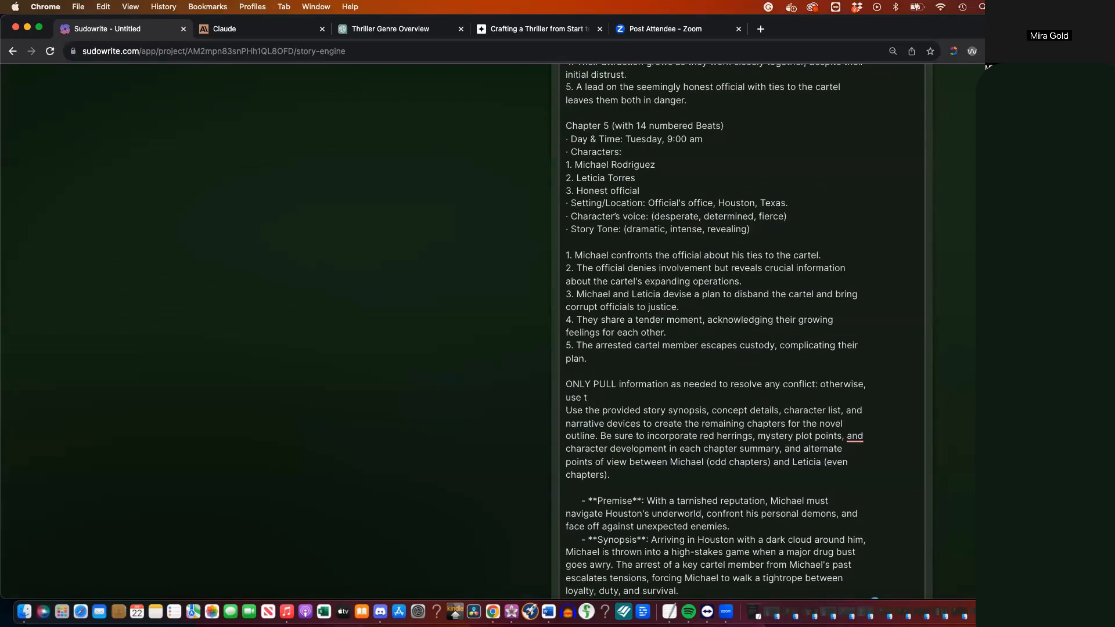
text(he beats provided (1-5))
In the Rewrite Outline prompt, describe the story as a "30-thriller story" and require 14 beats in each section
scroll(664, 306, up, 2)
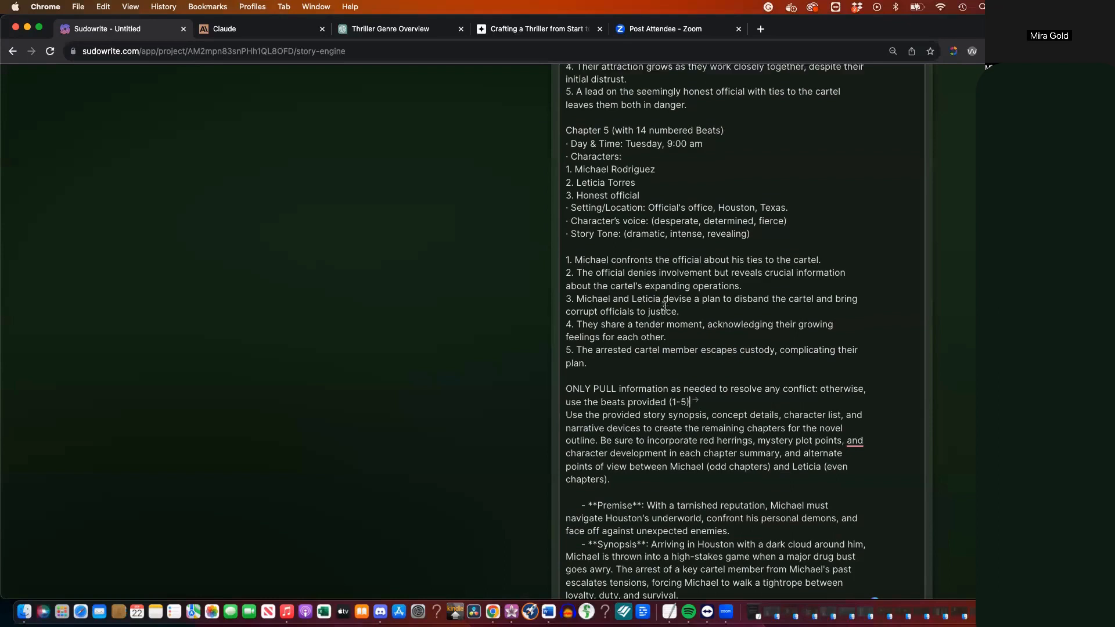
drag(570, 234, 561, 238)
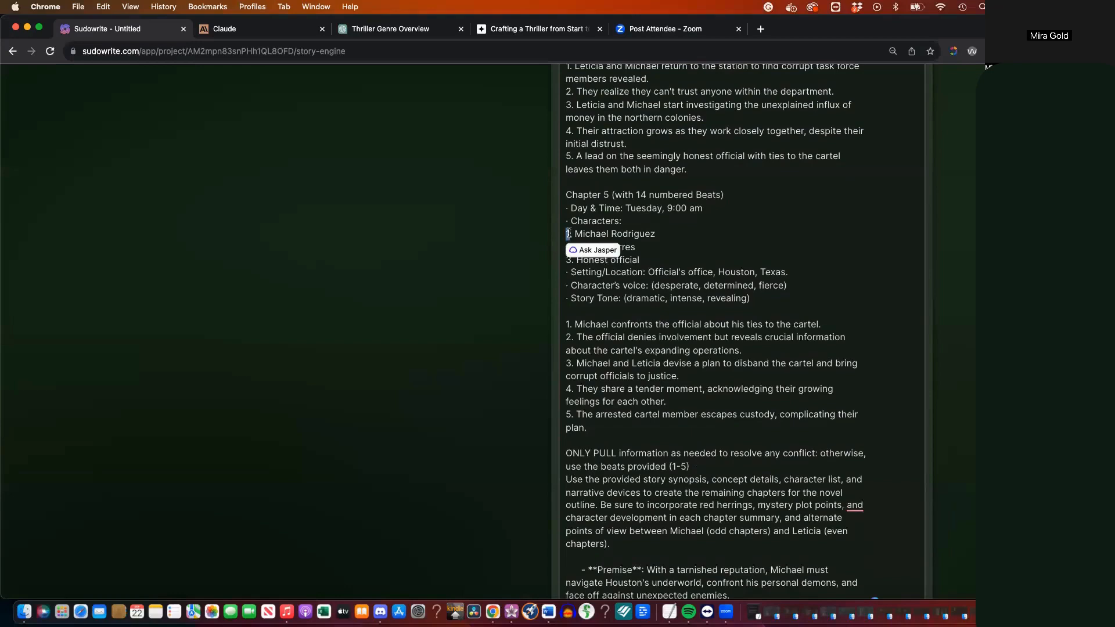
scroll(574, 249, up, 5)
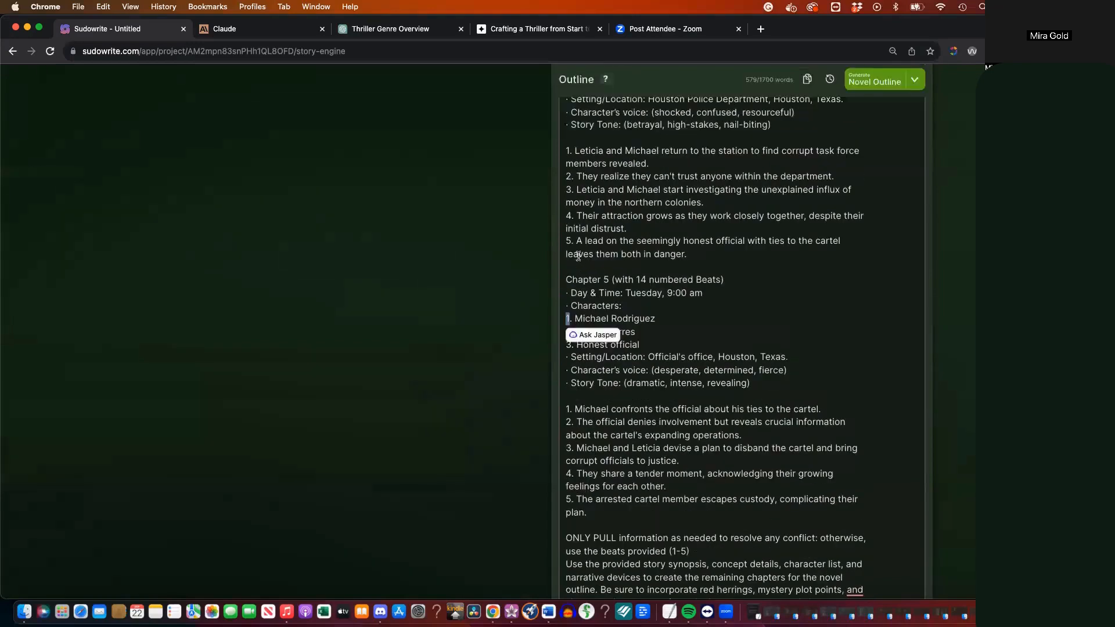
scroll(578, 256, up, 15)
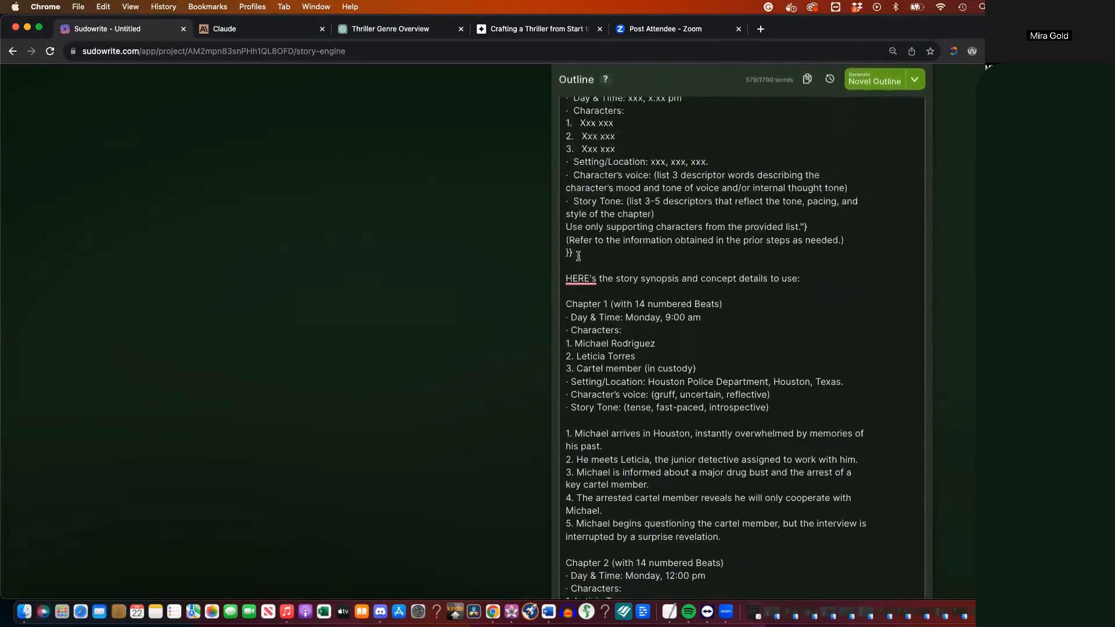
scroll(578, 256, up, 10)
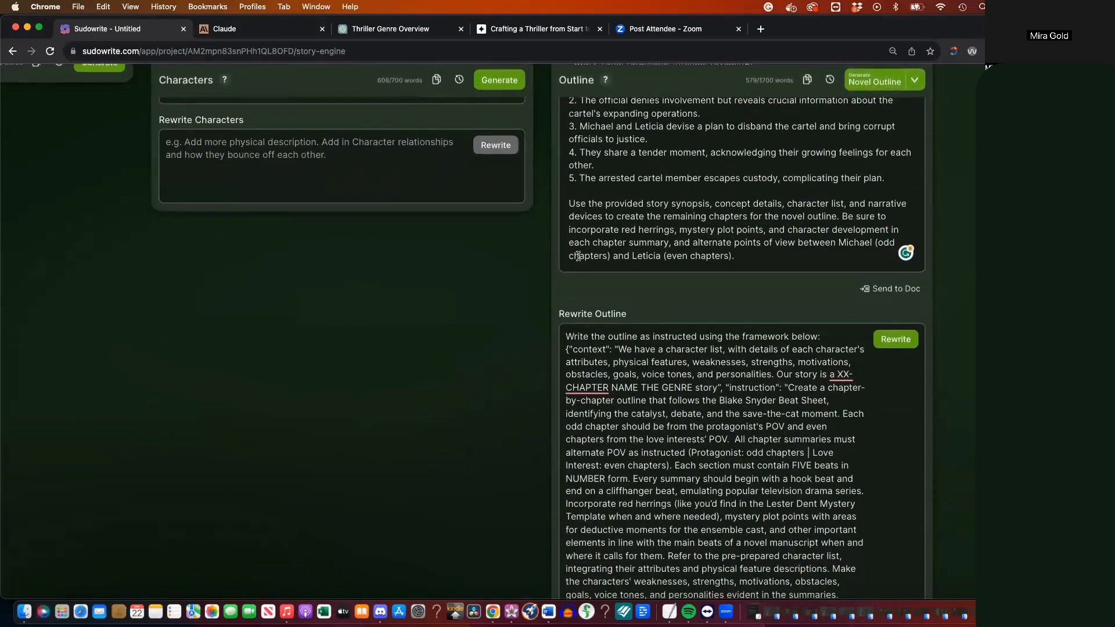
triple_click(849, 375)
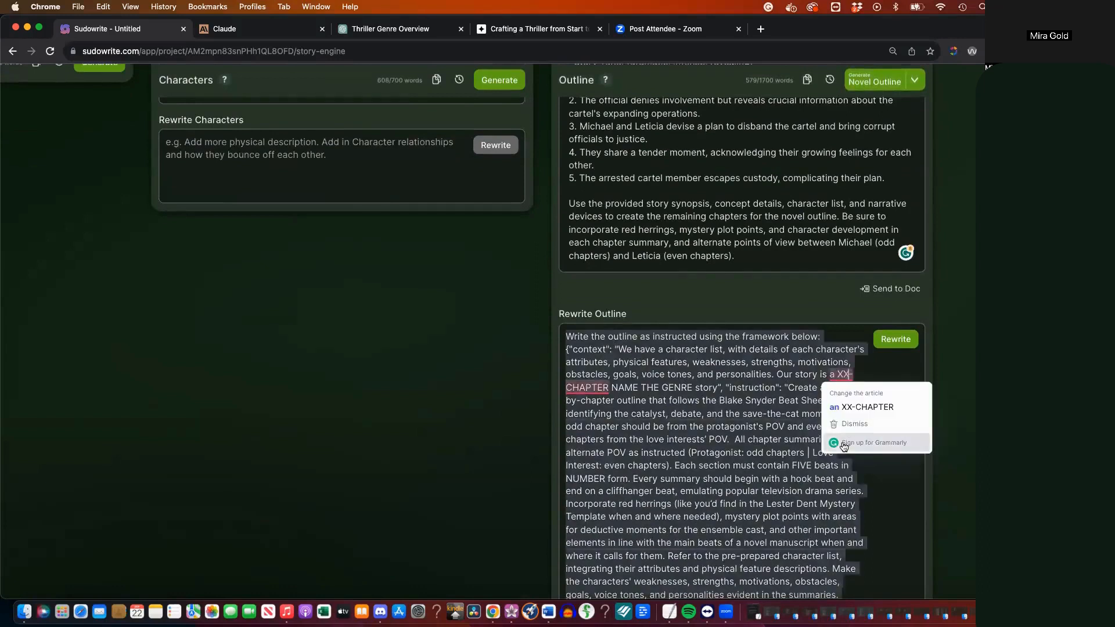
key(BackSpace)
key(BackSpace)
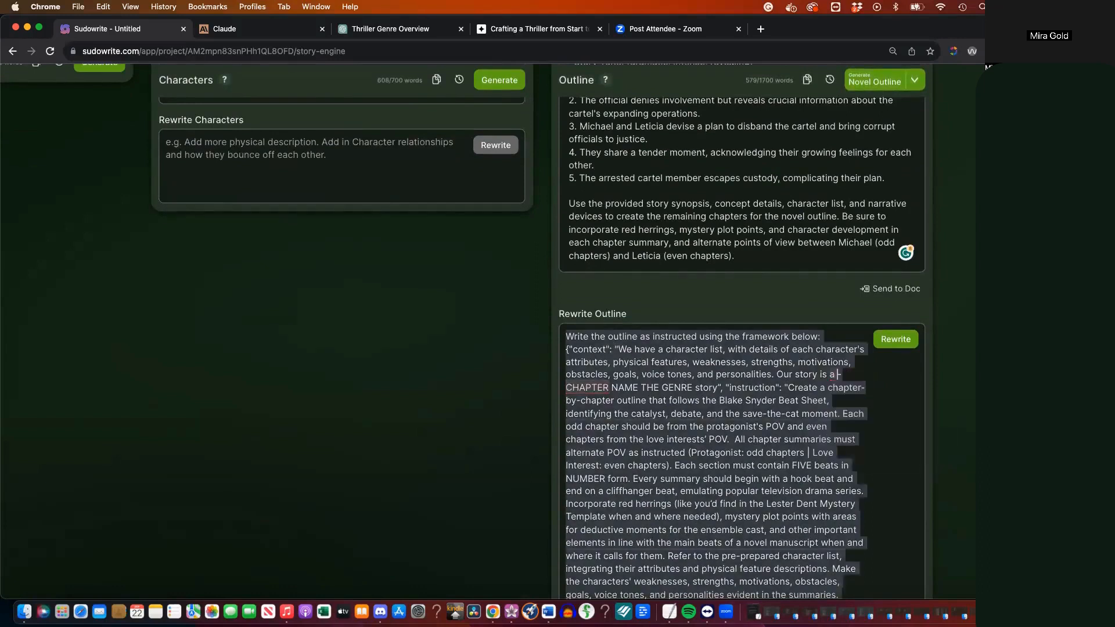
text(30)
drag(693, 387, 566, 389)
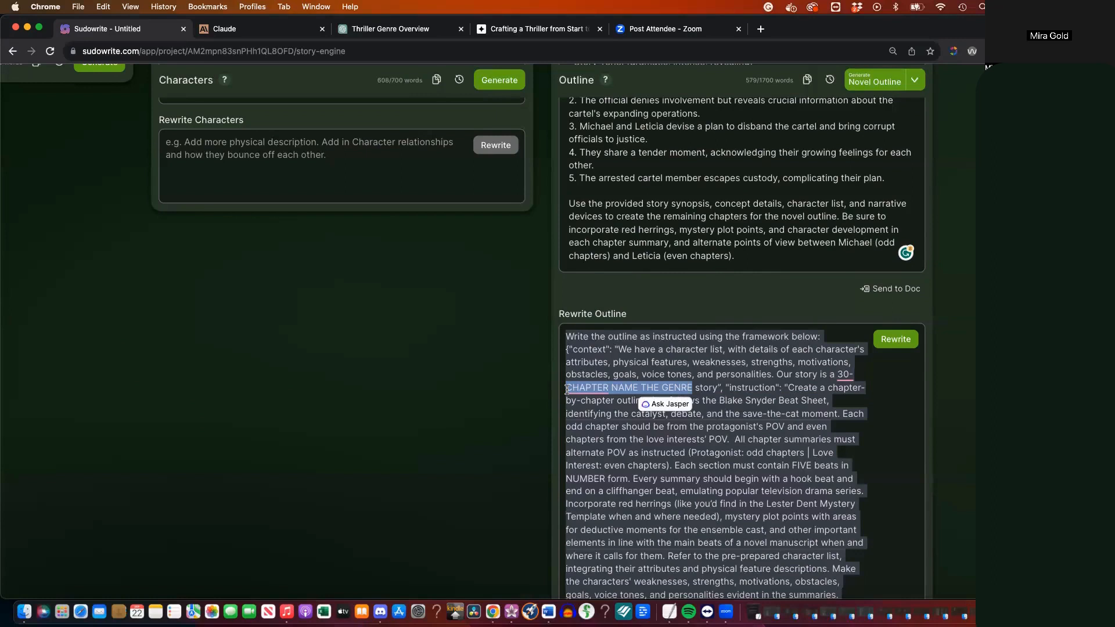
text(thriller)
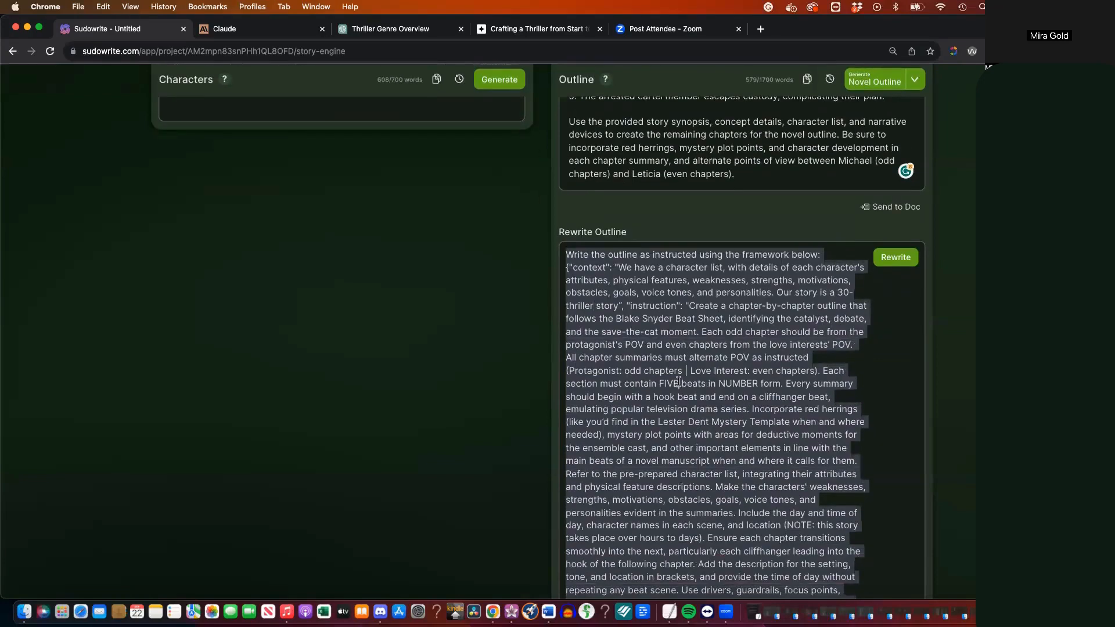
drag(679, 382, 659, 380)
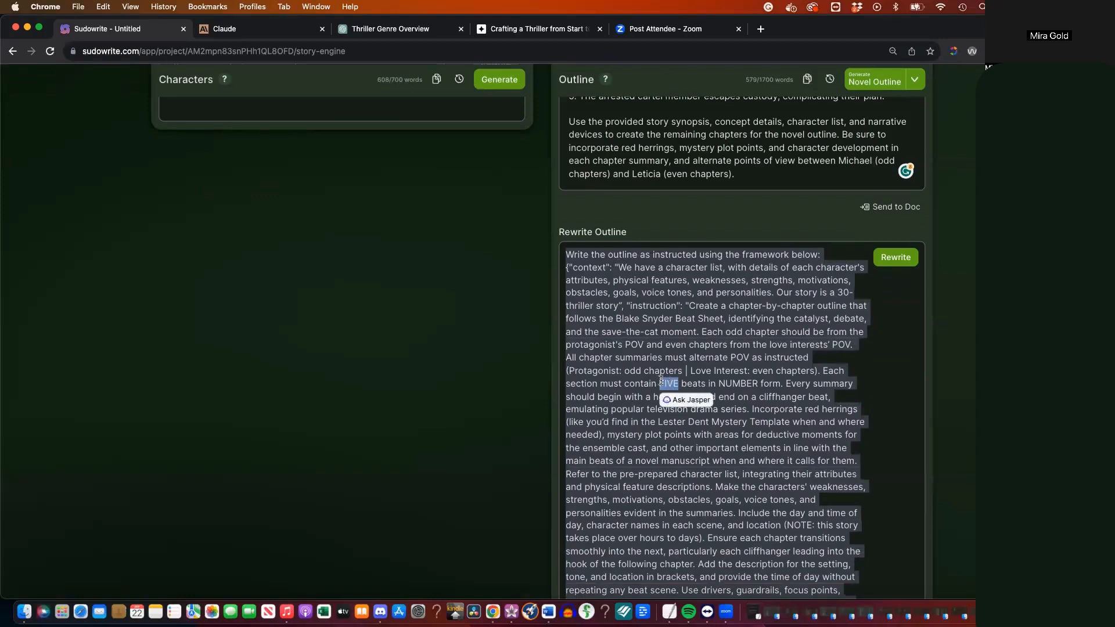
text(14)
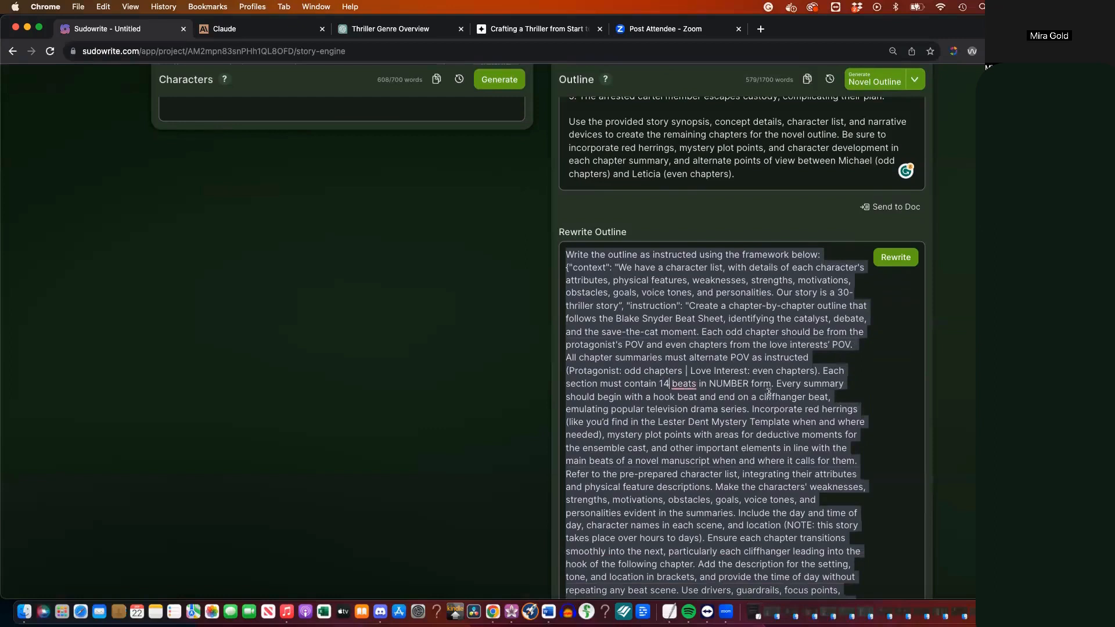
Review the rest of the Rewrite Outline prompt, including the chapter format template and the pasted Chapter 1 and Chapter 2 details
scroll(769, 393, down, 1)
scroll(769, 393, down, 5)
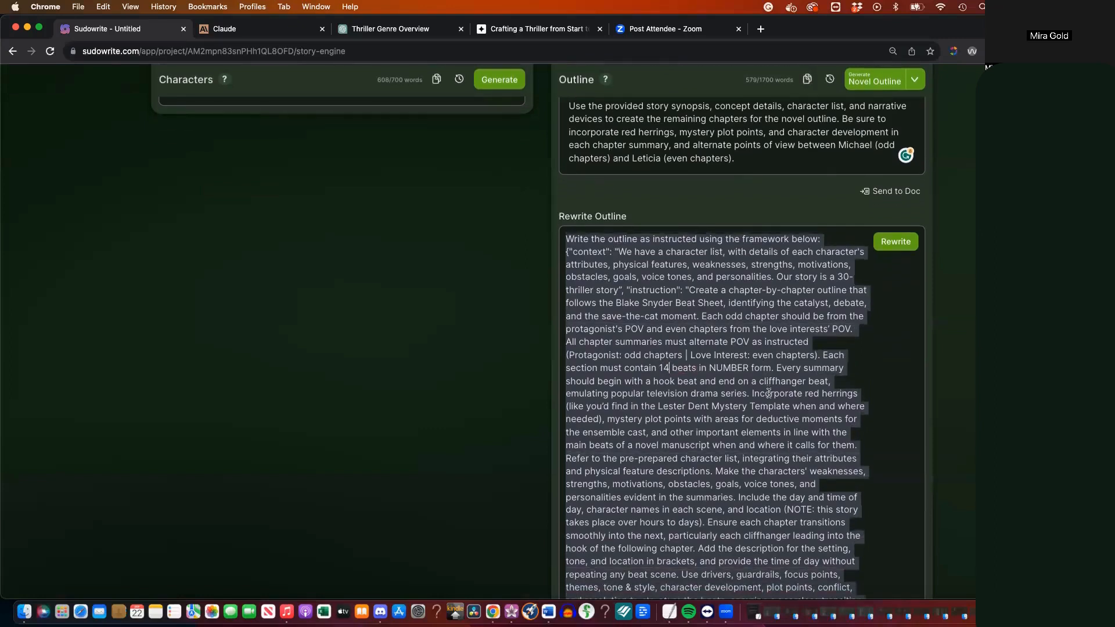
scroll(769, 393, down, 1)
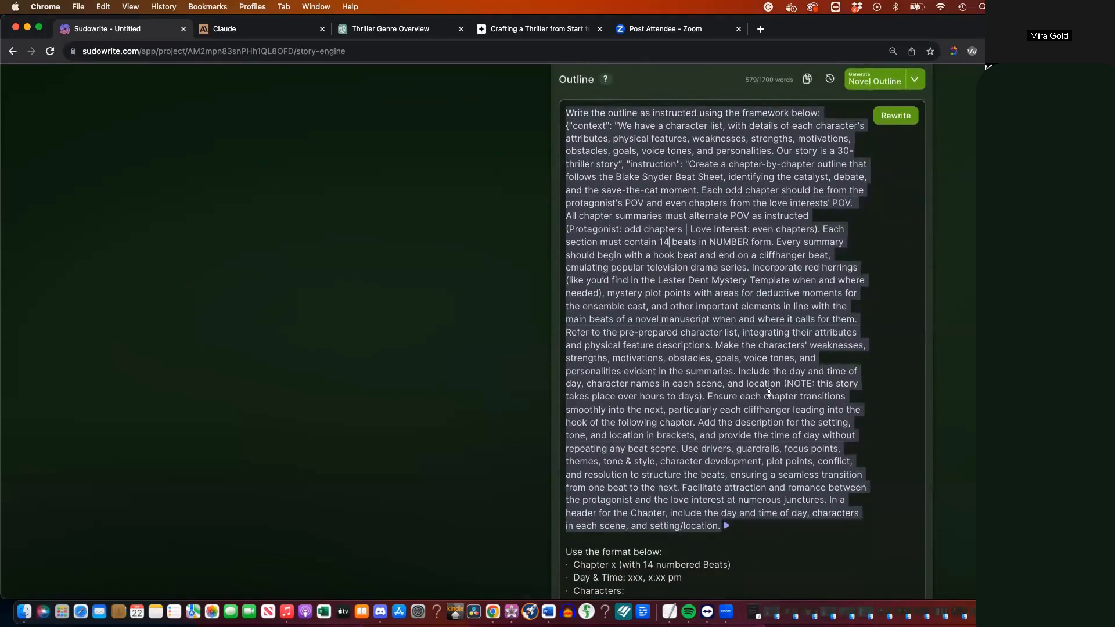
scroll(768, 393, down, 5)
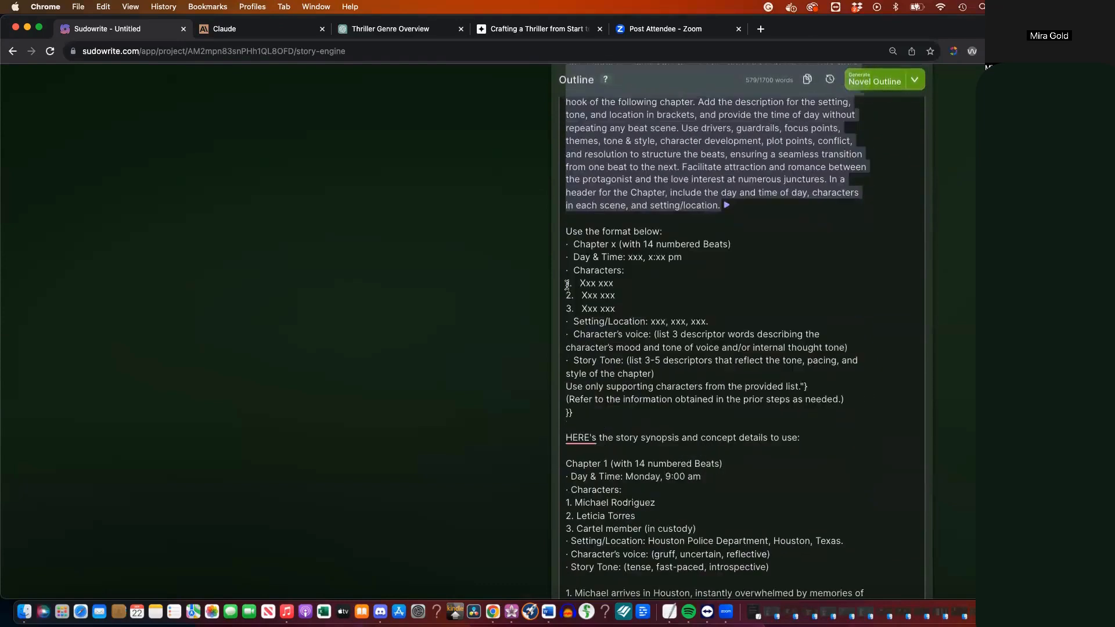
drag(567, 228, 697, 419)
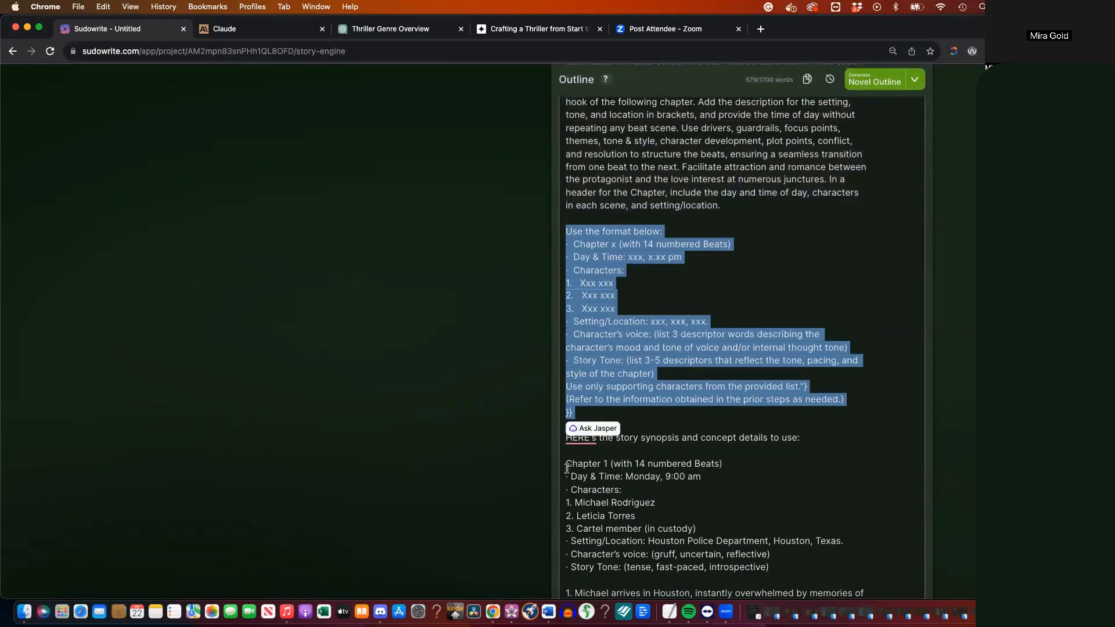
click(566, 499)
drag(566, 499, 585, 516)
scroll(585, 517, down, 4)
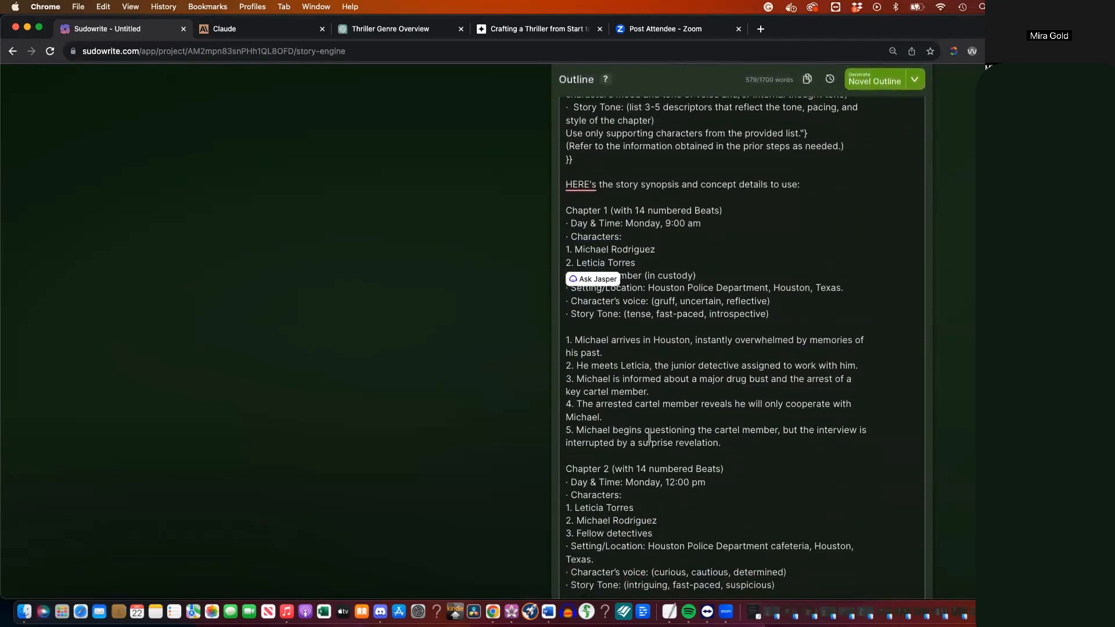
scroll(648, 437, up, 3)
scroll(648, 437, down, 10)
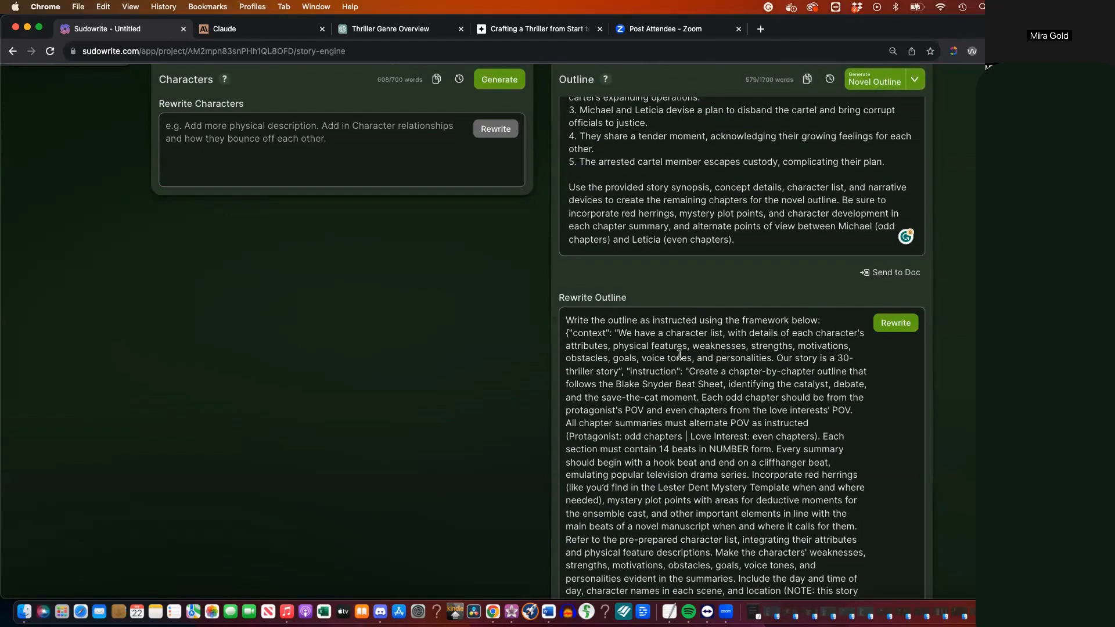
Rewrite the outline with the revised prompt and read through the newly generated chapters
click(795, 346)
key(super+a)
click(895, 330)
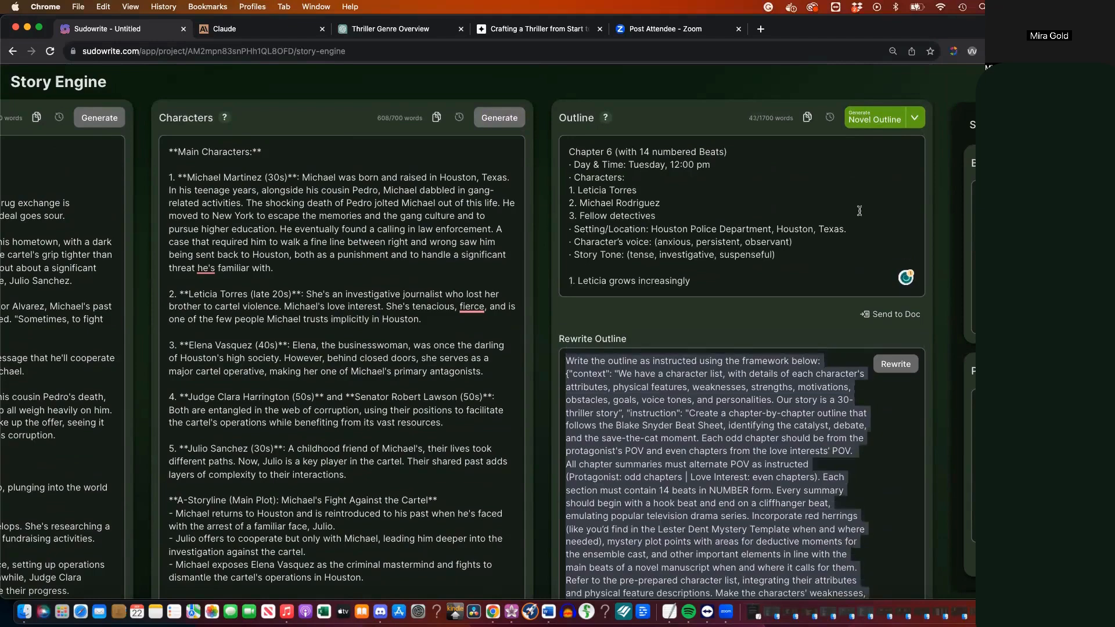
scroll(859, 211, down, 2)
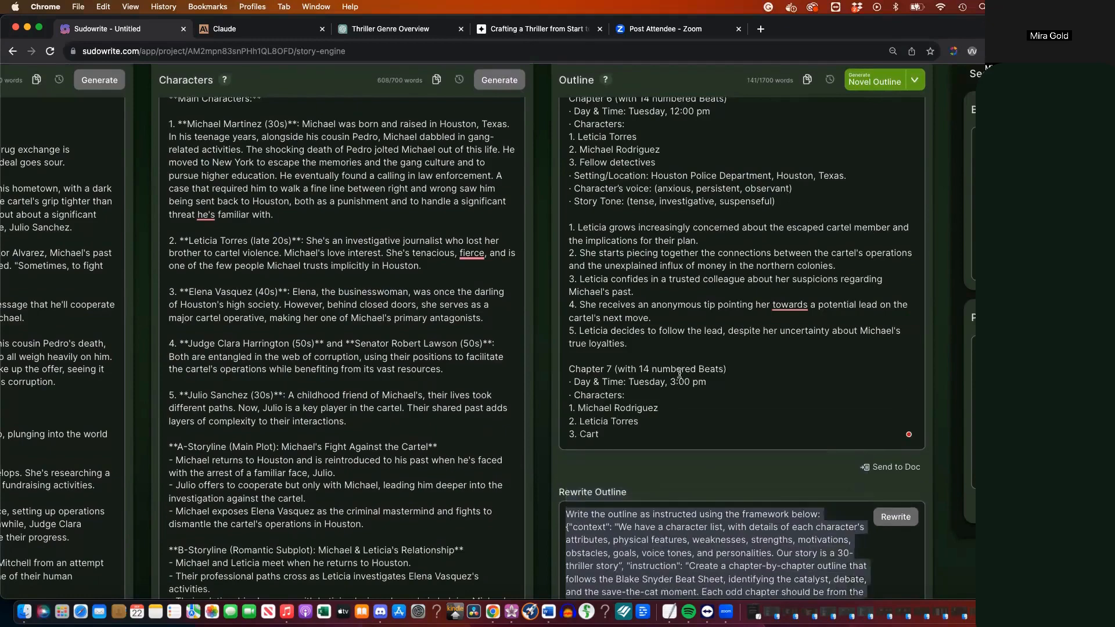
scroll(662, 378, down, 5)
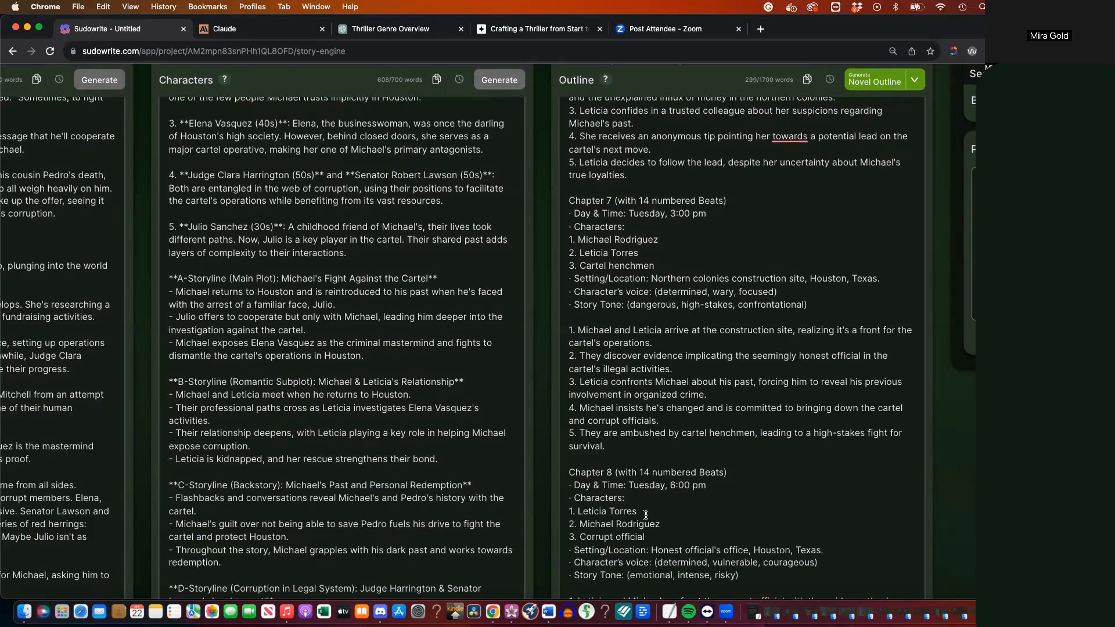
scroll(646, 515, down, 5)
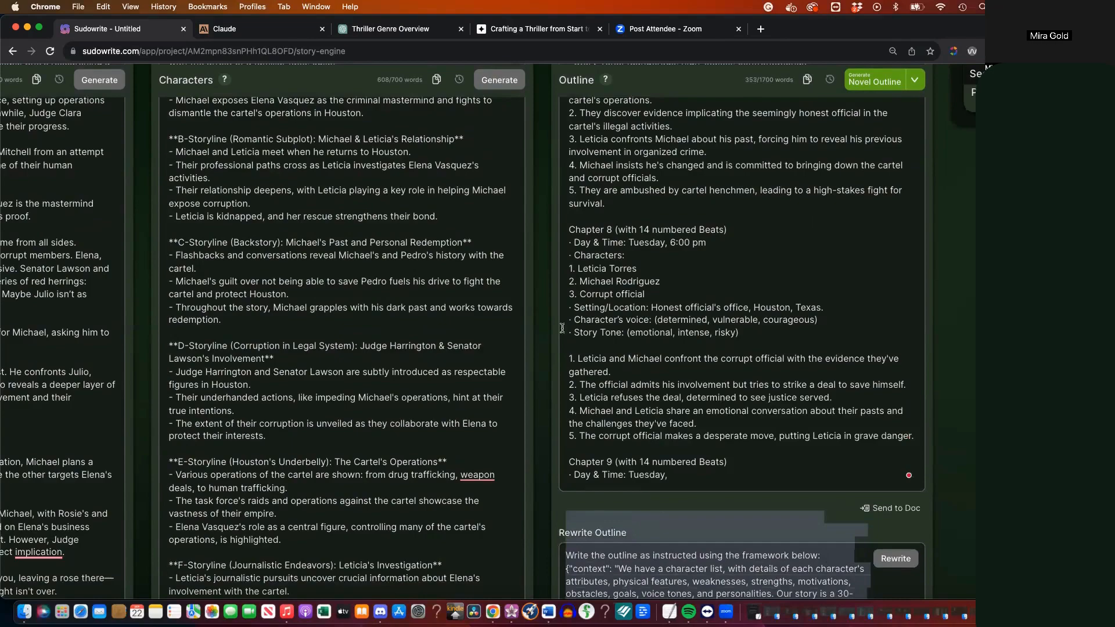
Switch to the Thriller Genre Overview chat in ChatGPT, copy the whole drafted outline prompt and clear it from the message box
click(382, 32)
scroll(534, 348, down, 5)
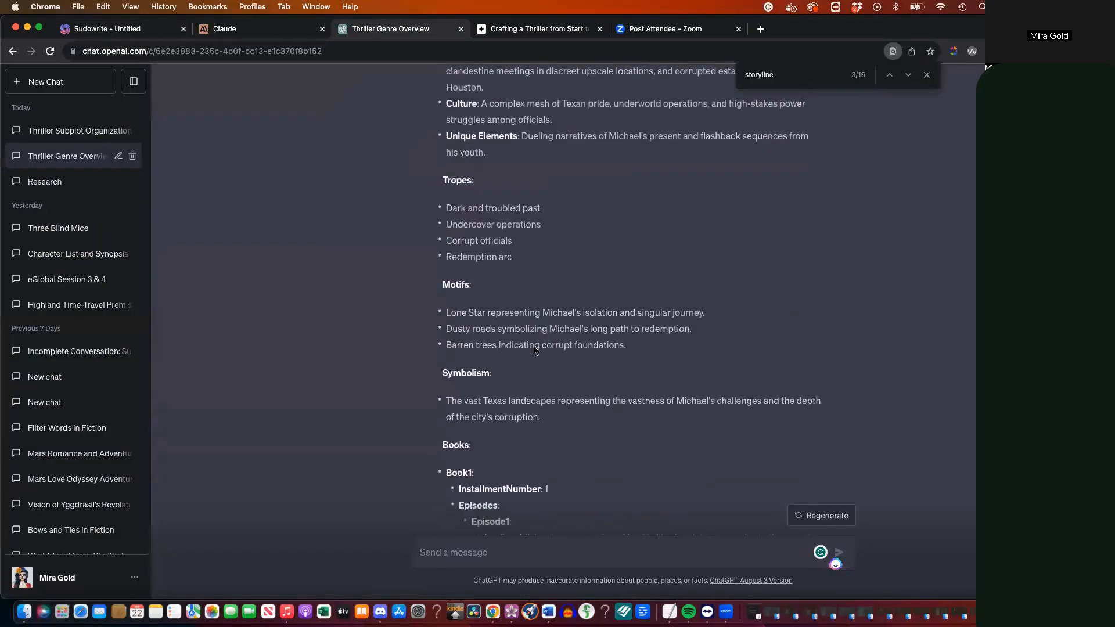
scroll(534, 348, down, 20)
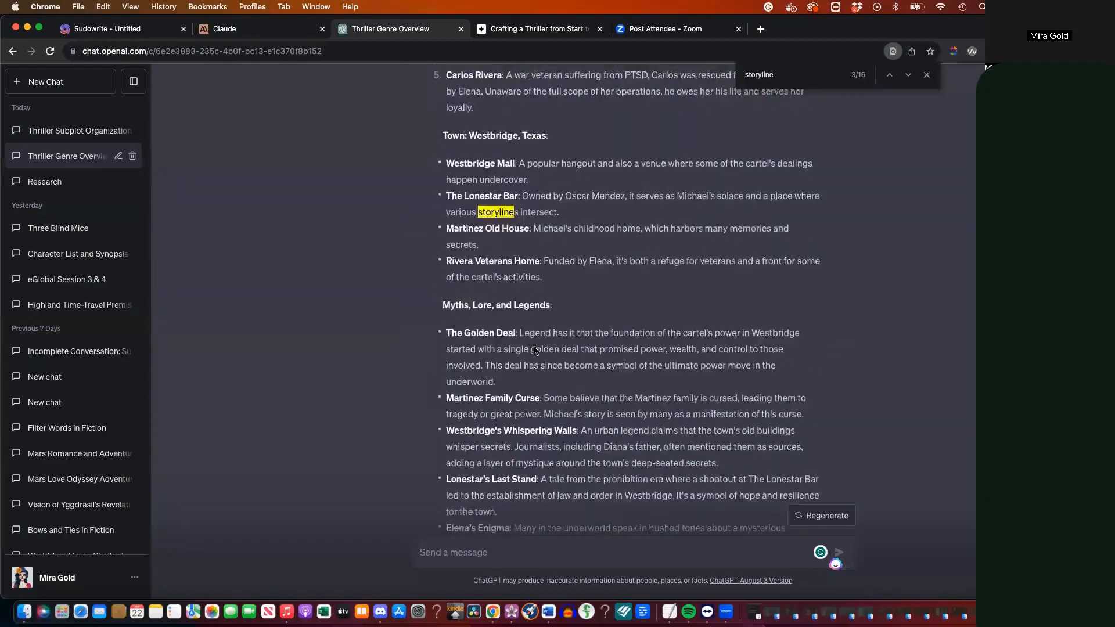
scroll(535, 351, down, 15)
key(BackSpace)
key(BackSpace)
key(BackSpace)
key(BackSpace)
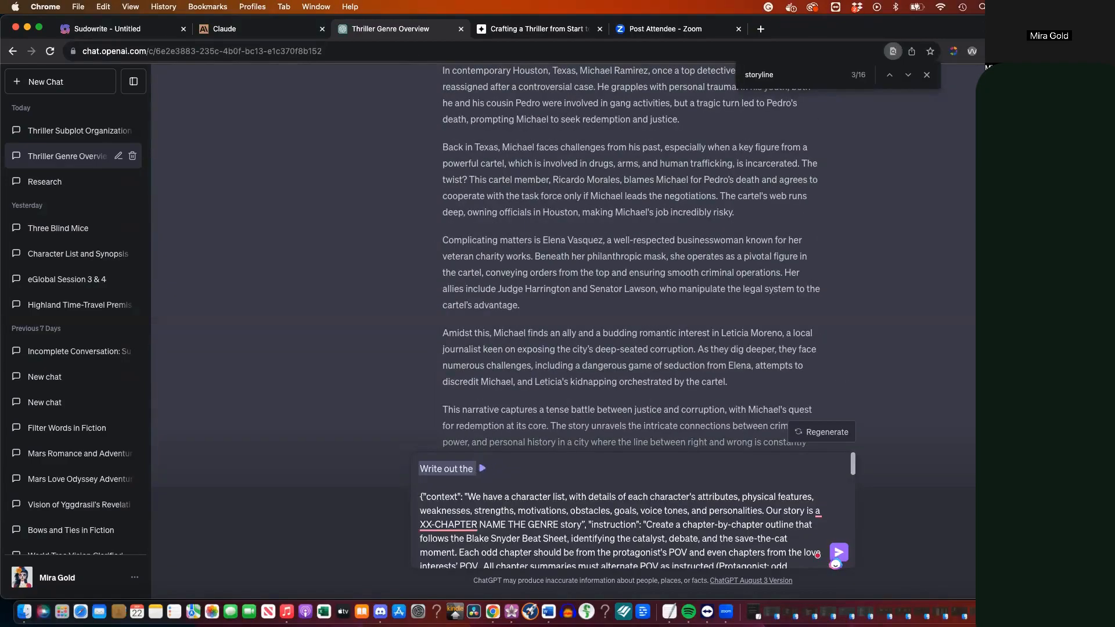
key(super+a)
key(super+c)
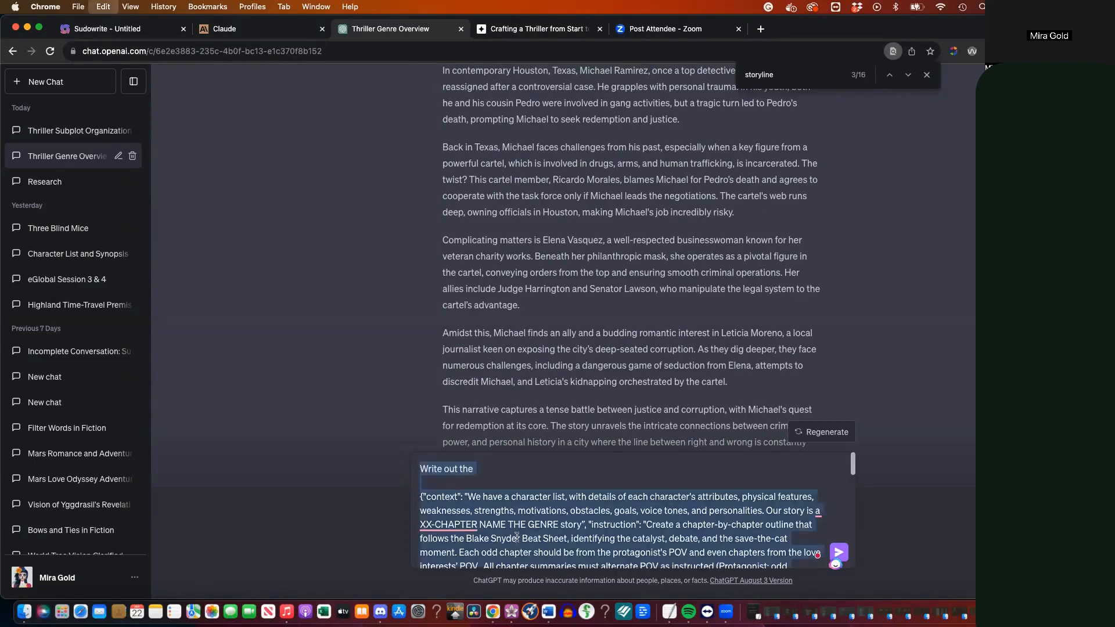
key(BackSpace)
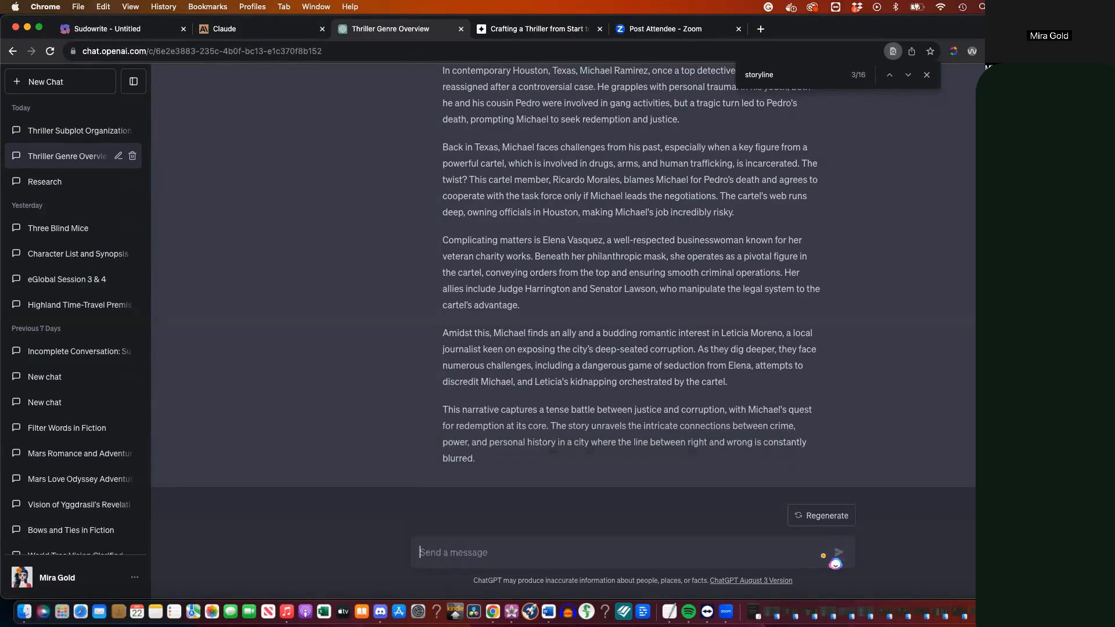
Ask for the recommended chapter count, POV, tense and chapter alternation, and whether a 1st-person protagonist with other characters in 3rd is common
text(How many chapters do you recommend this concept to be? What POV (1st or 3rd and why)? What tense (Past or present)? And should it alternate between chapters (if so why, if not why)?)
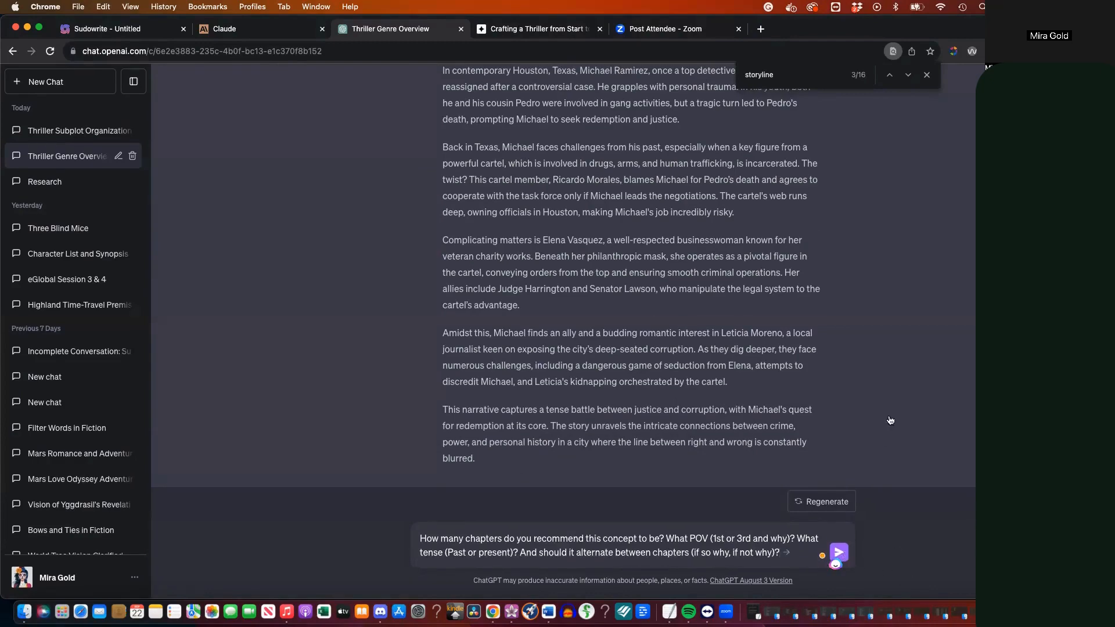
key(Return)
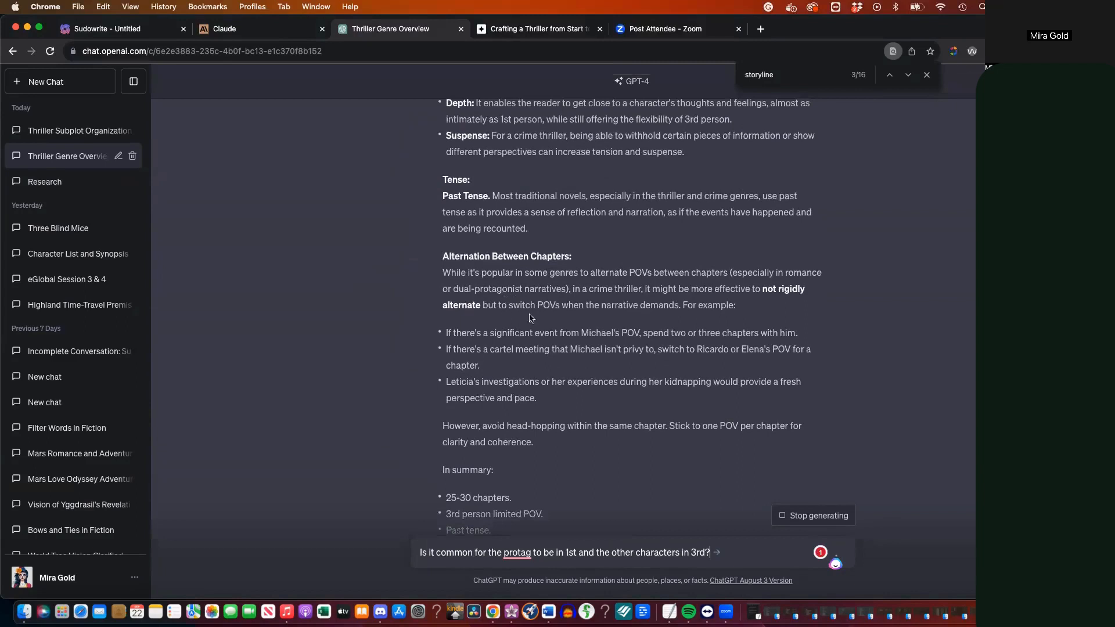
scroll(613, 479, down, 2)
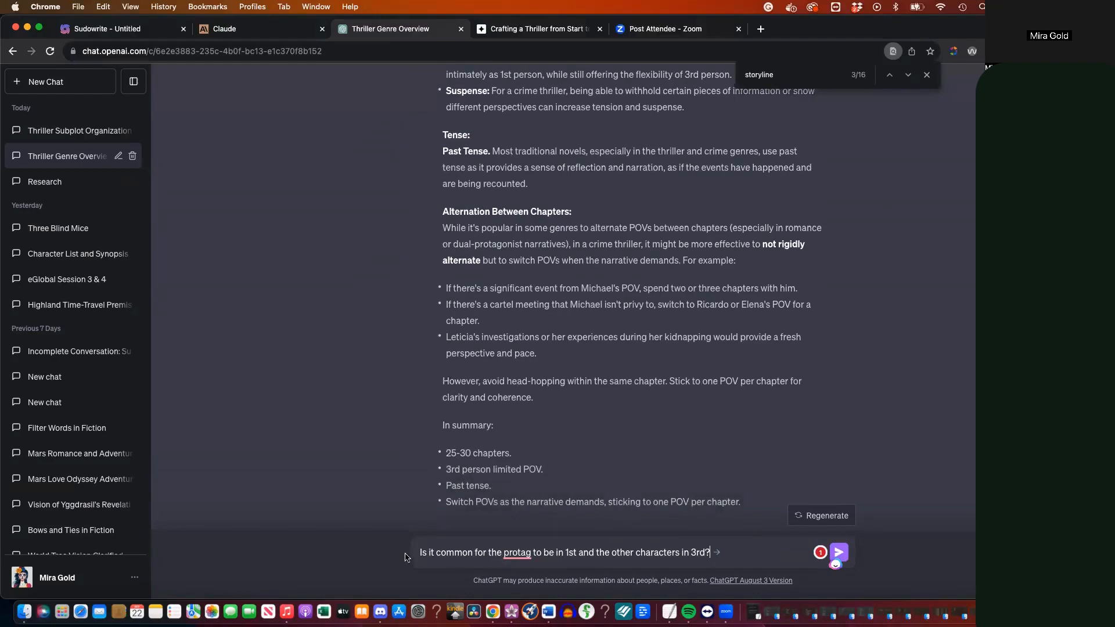
click(838, 553)
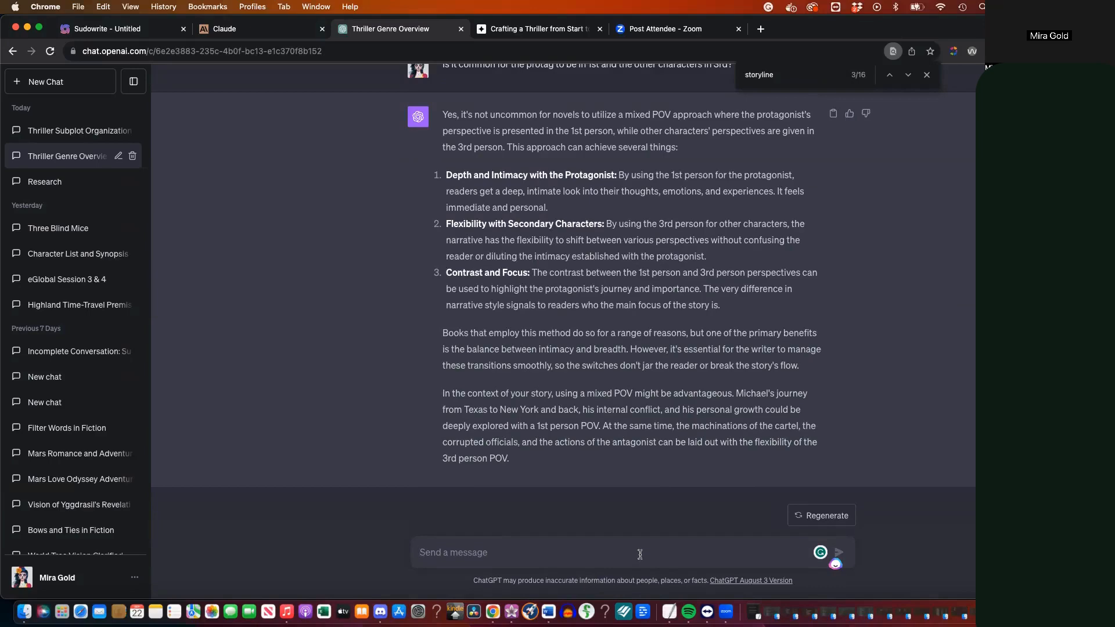
Paste the copied framework into a new message and introduce it with "write out the chapter outline following the framework below:"
key(super+v)
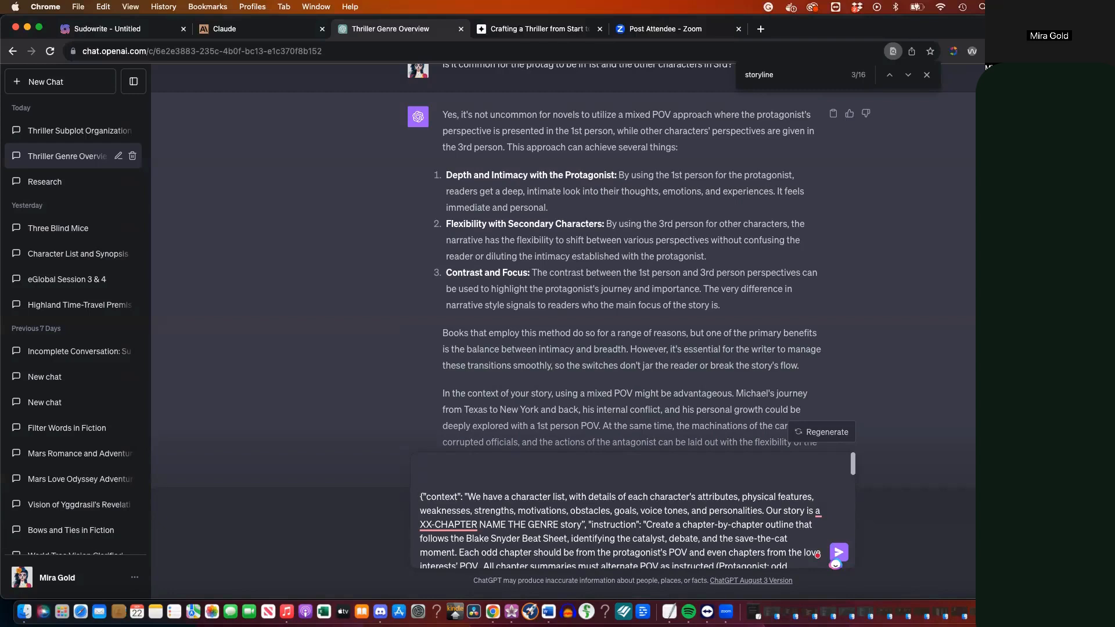
click(428, 469)
key(super+z)
scroll(561, 507, down, 2)
scroll(561, 507, up, 2)
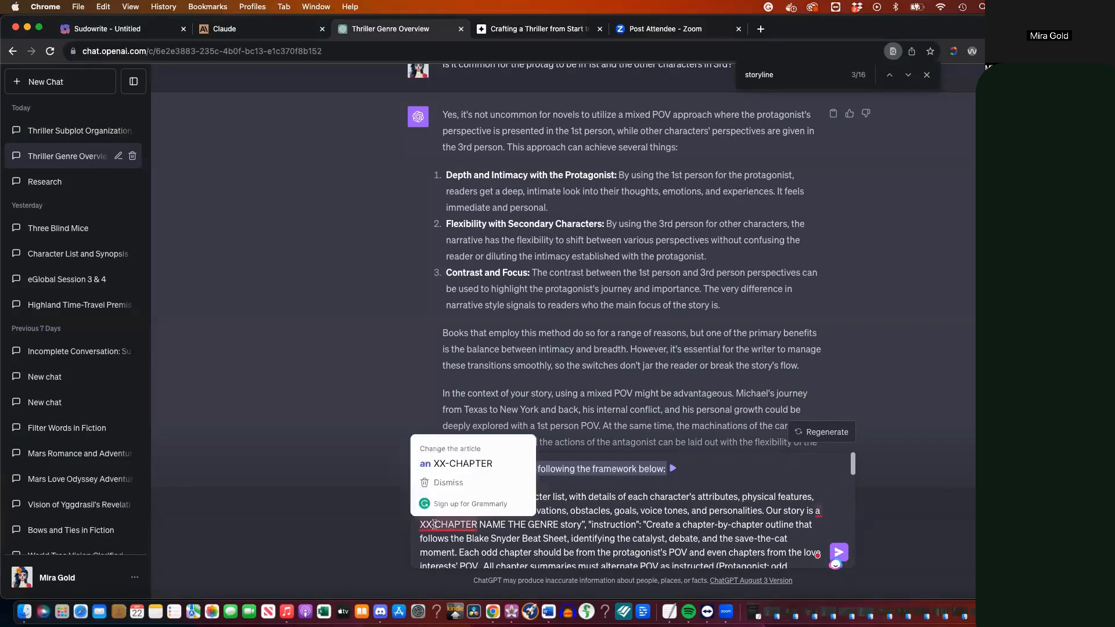
Replace the placeholders in the framework message so that it describes a 30-CHAPTER Thriller story
click(427, 524)
key(BackSpace)
key(Delete)
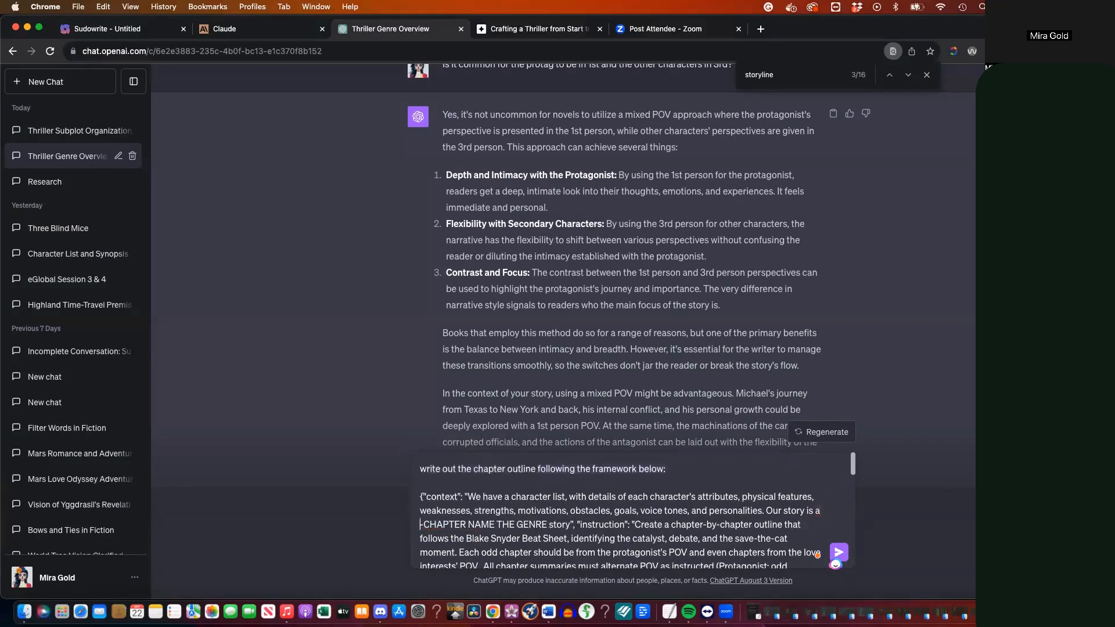
text(30)
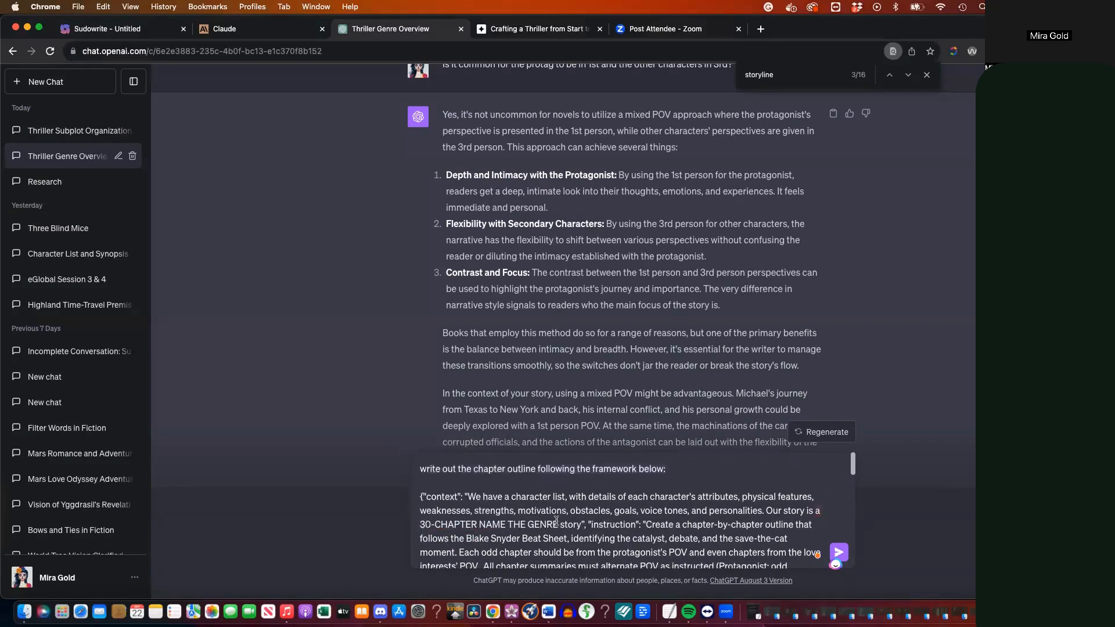
drag(558, 524, 478, 521)
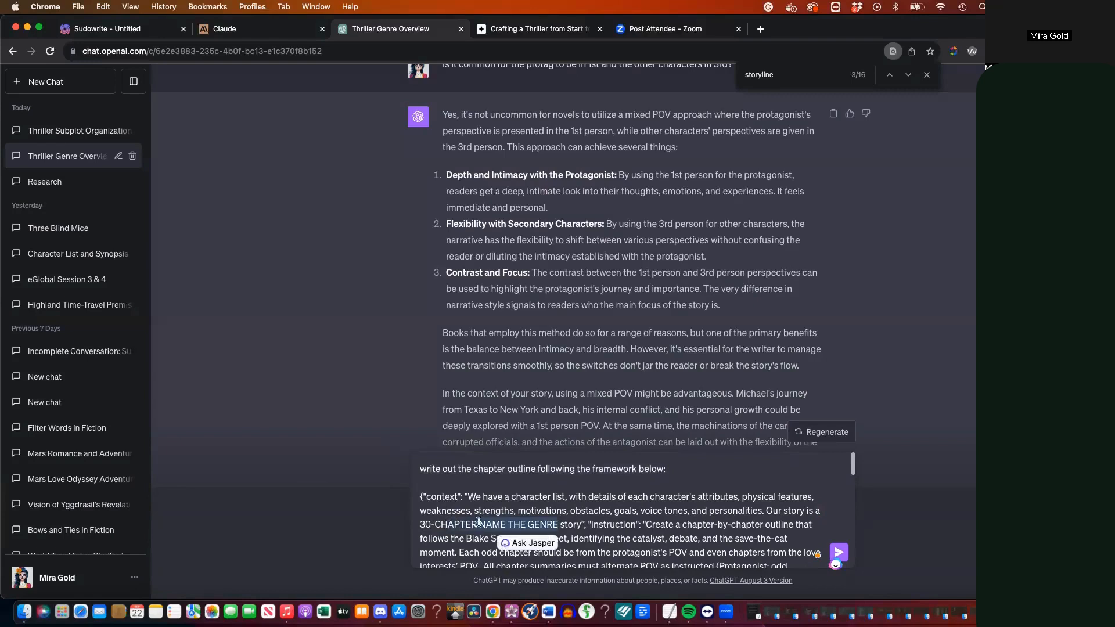
text(Thriller)
Set the number of beats per section in the framework to SIX and send the message
scroll(675, 489, down, 3)
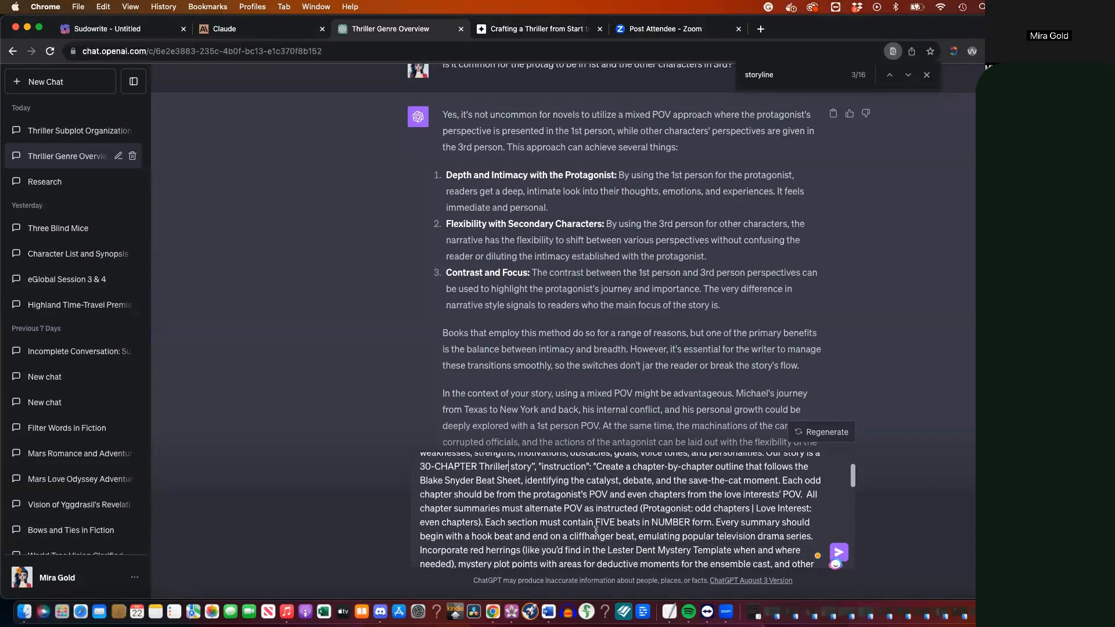
scroll(634, 536, down, 2)
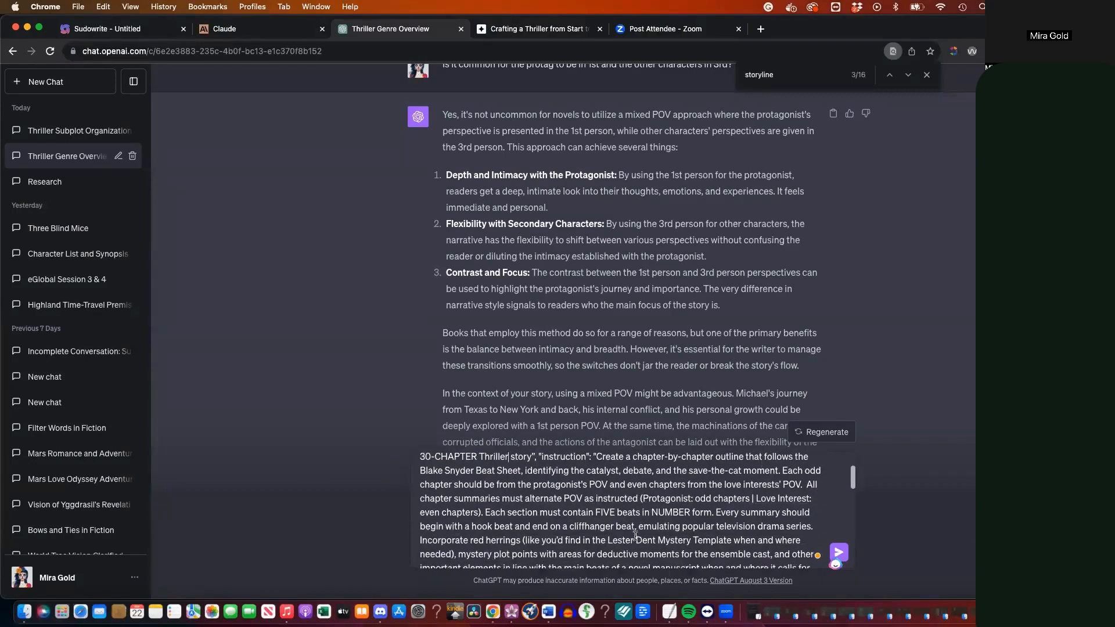
scroll(636, 536, down, 1)
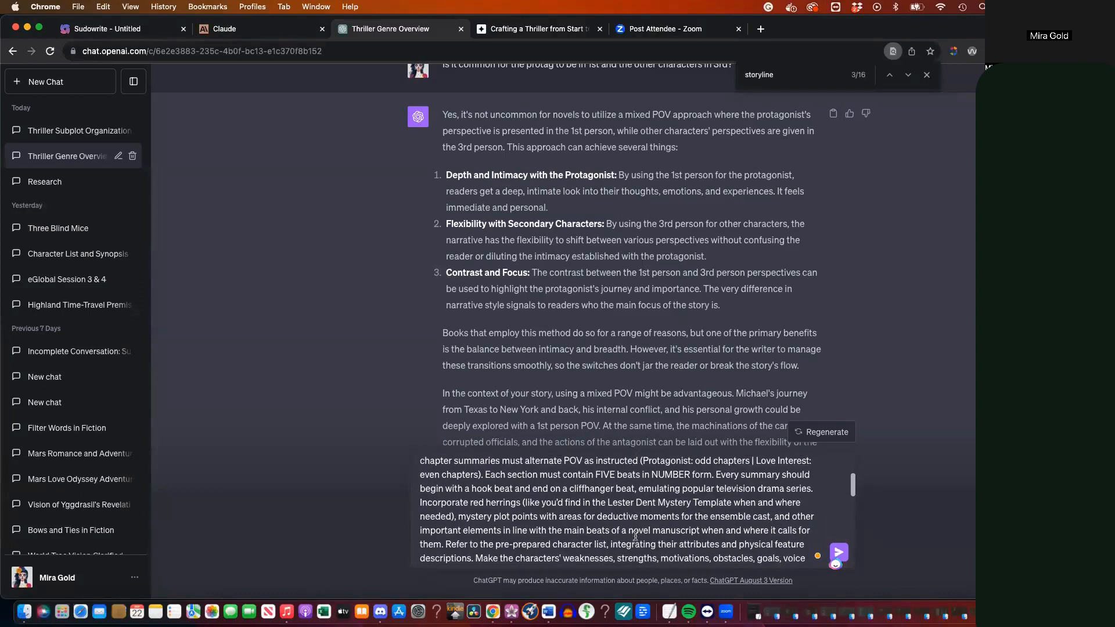
drag(616, 474, 595, 474)
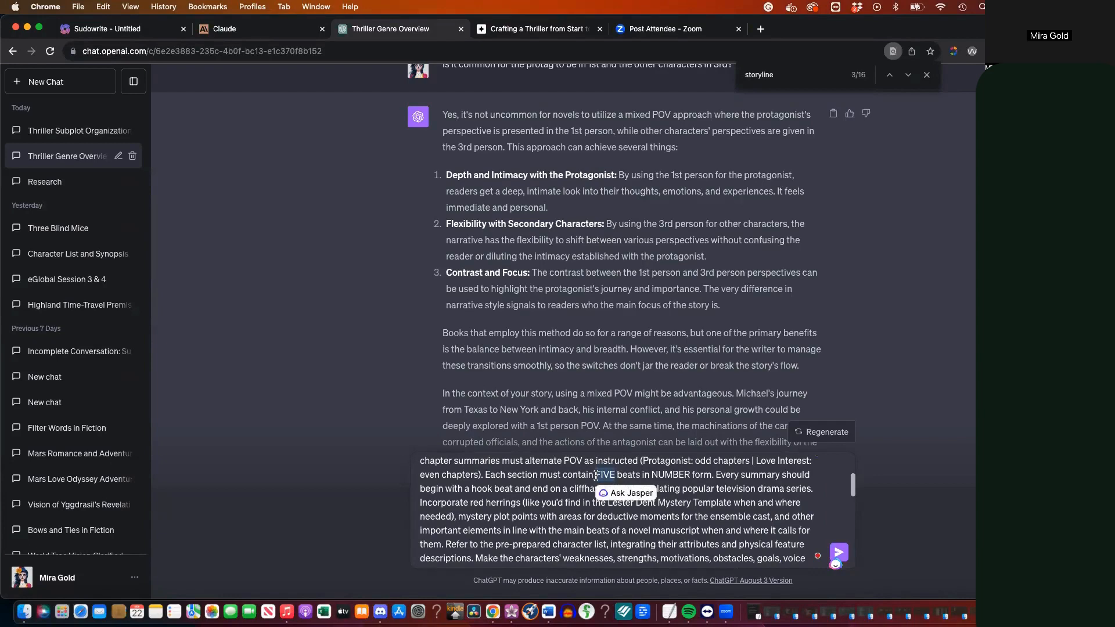
text(SIX)
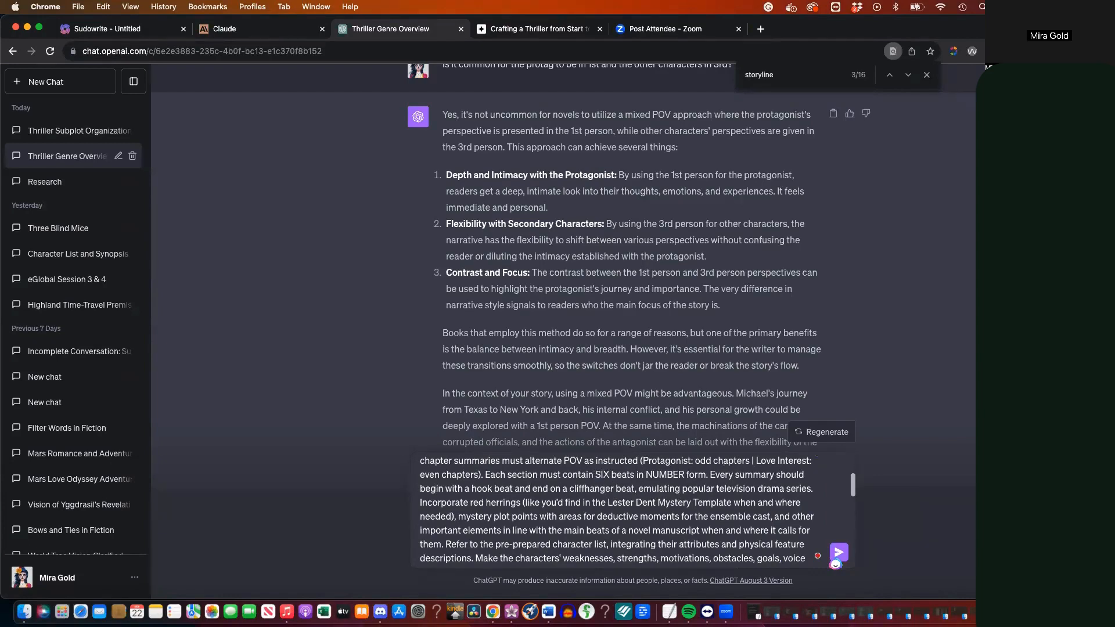
scroll(596, 473, down, 5)
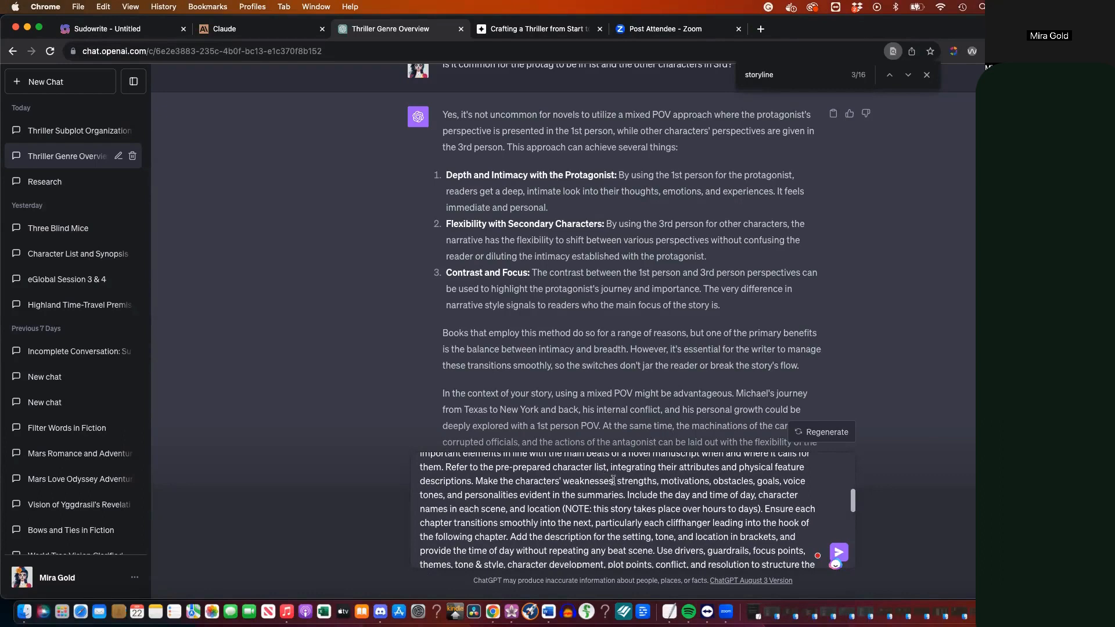
key(Return)
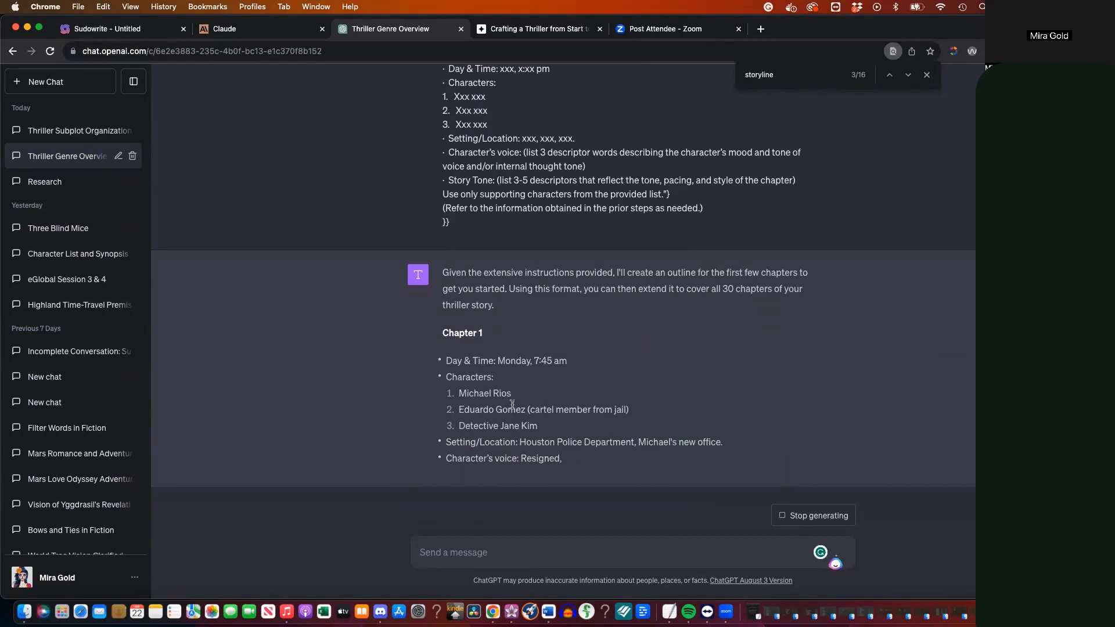
Examine the generated chapters' characters and beats and compare them with the format requested in the sent prompt
double_click(494, 393)
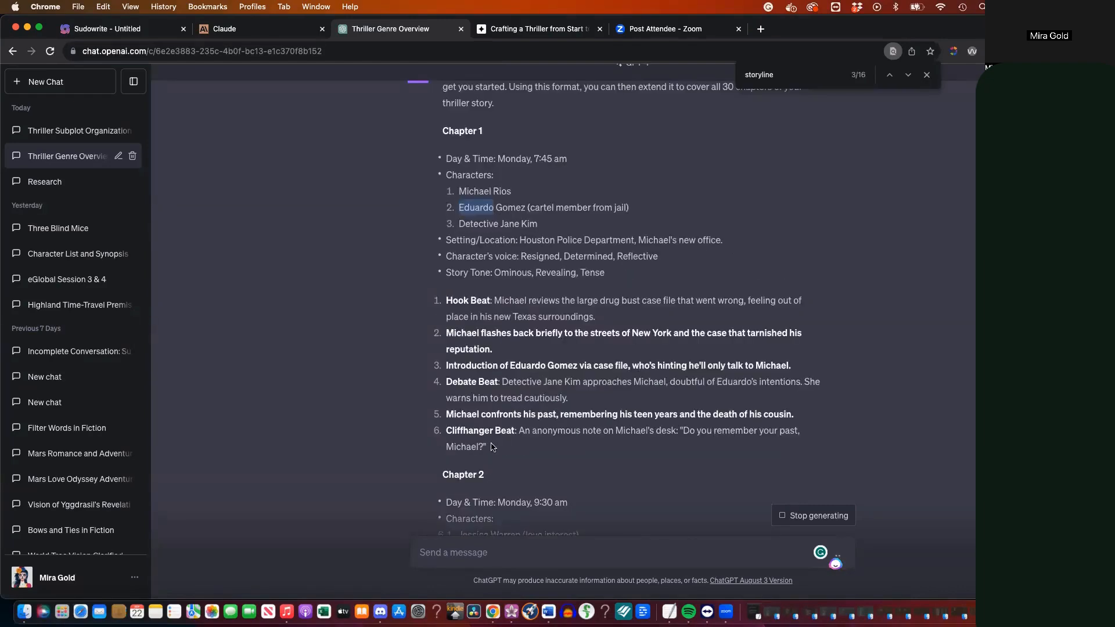
drag(492, 448, 440, 300)
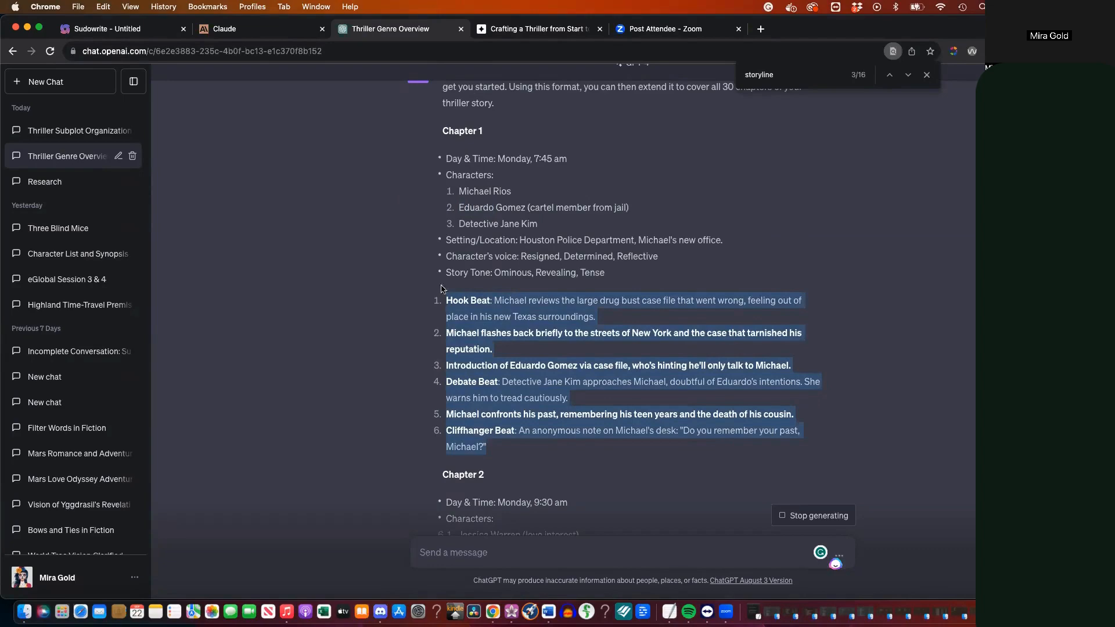
scroll(487, 119, up, 15)
scroll(487, 119, up, 5)
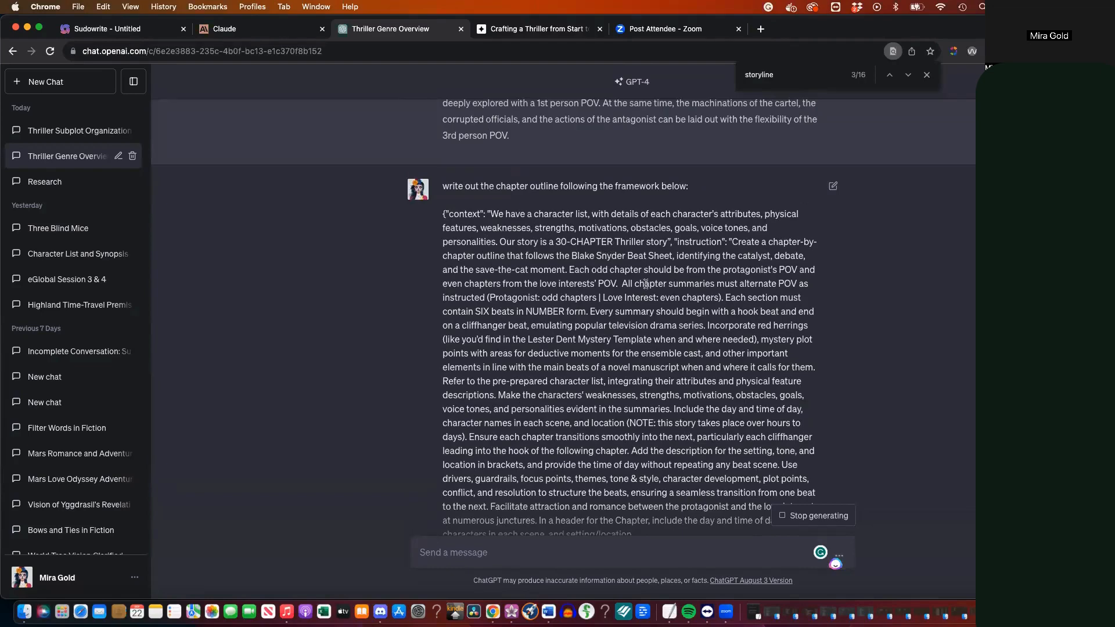
scroll(646, 285, down, 10)
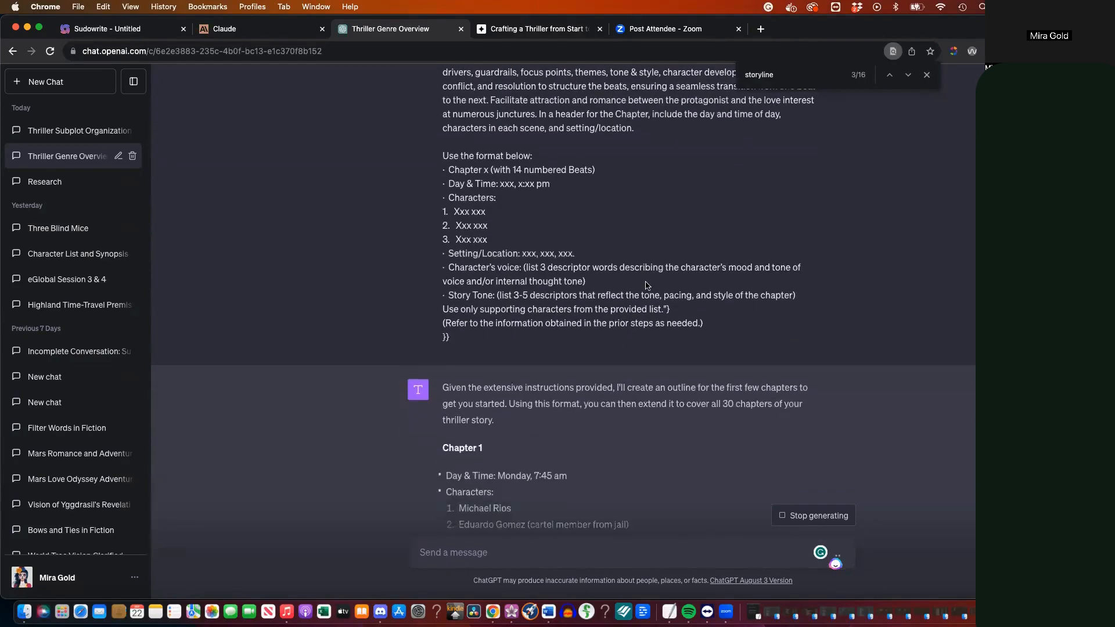
scroll(643, 281, down, 15)
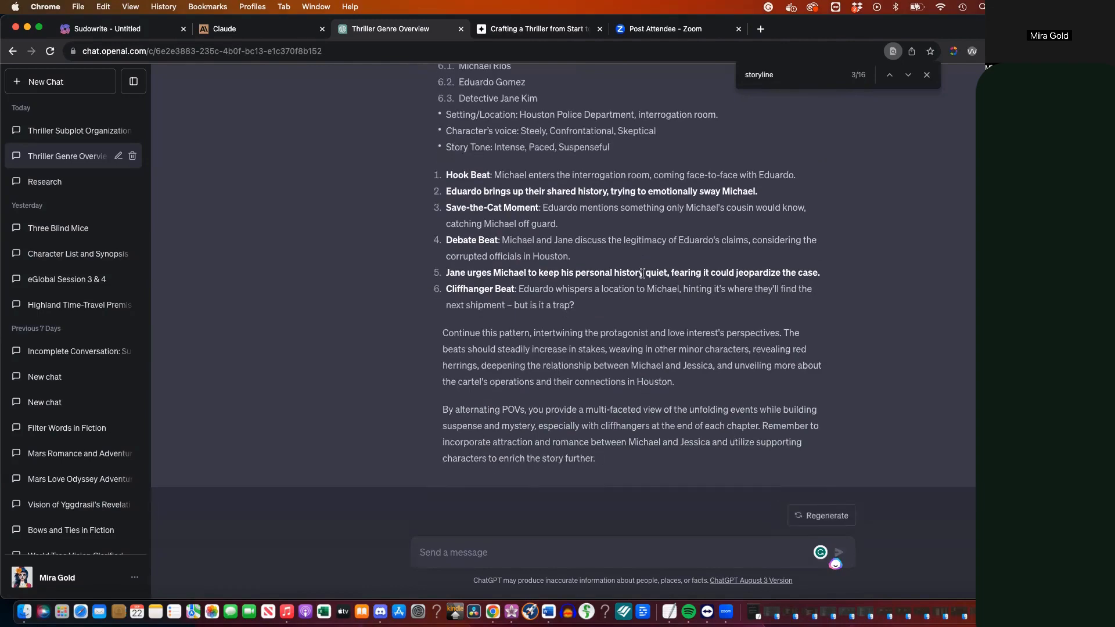
scroll(602, 203, up, 5)
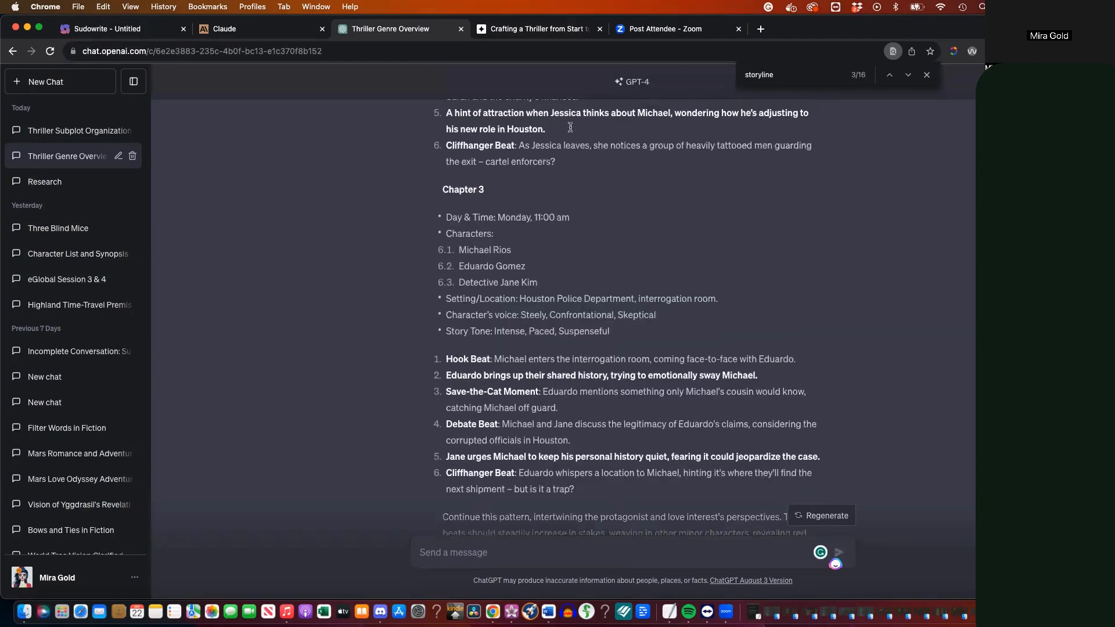
drag(467, 189, 480, 189)
scroll(548, 149, down, 3)
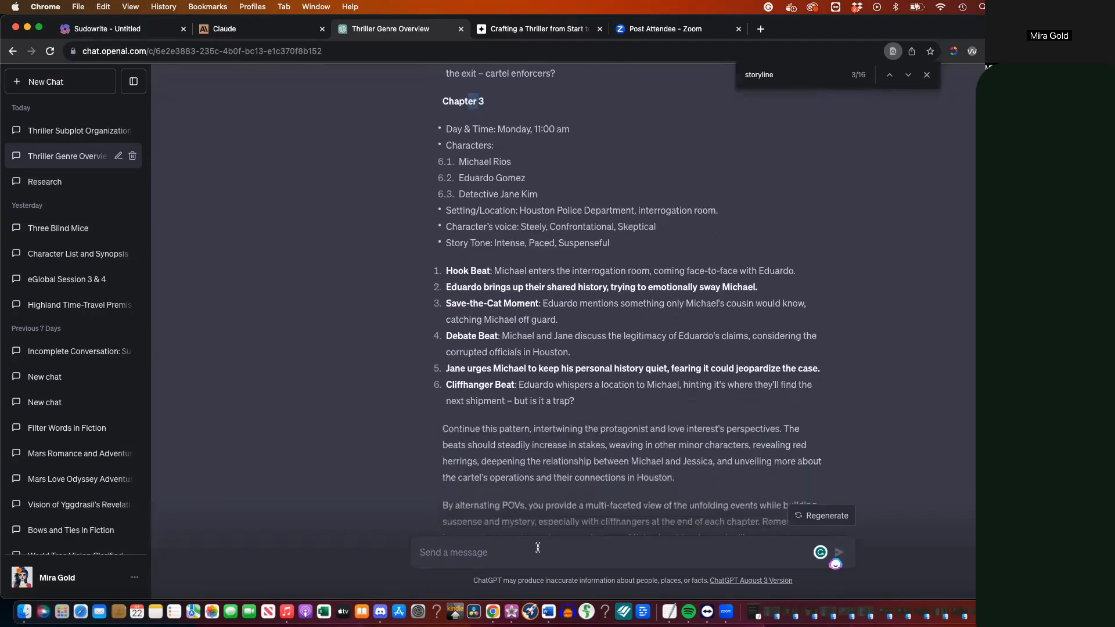
Ask ChatGPT to continue where it left off and write chapters 4, 5, 6, and beyond, reminding it that this is a 30 chapter outline
click(537, 549)
text(Please continue where you left off on Chater)
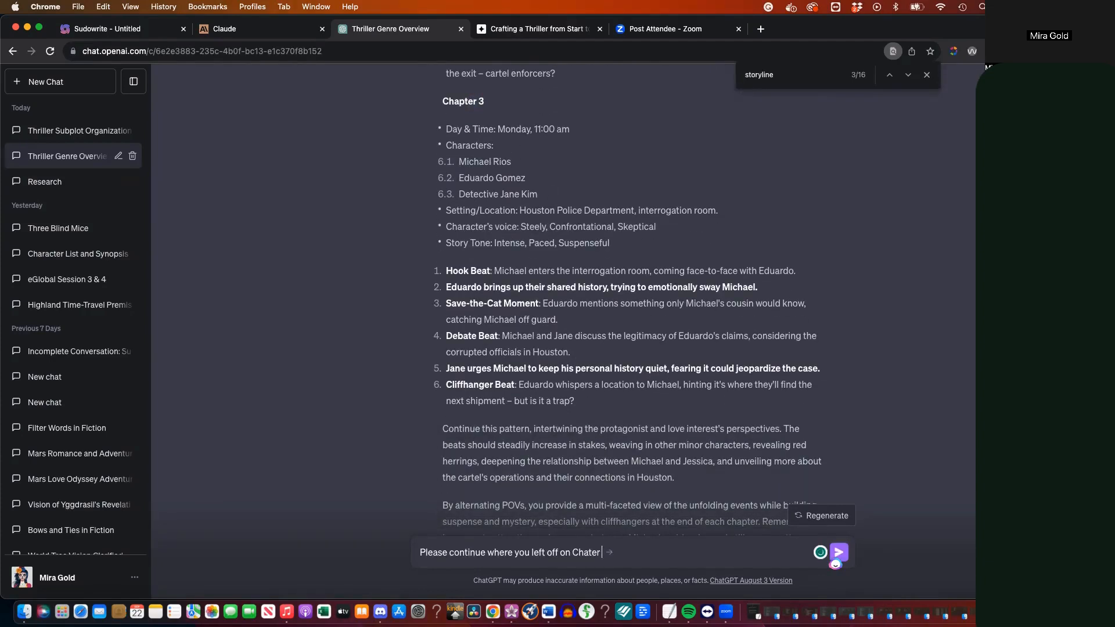
text( 4, and proceed)
key(BackSpace)
key(BackSpace)
key(BackSpace)
key(BackSpace)
key(BackSpace)
key(BackSpace)
key(BackSpace)
key(BackSpace)
key(BackSpace)
key(BackSpace)
key(BackSpace)
key(BackSpace)
key(BackSpace)
key(BackSpace)
key(BackSpace)
key(BackSpace)
key(BackSpace)
key(BackSpace)
key(BackSpace)
key(BackSpace)
key(BackSpace)
key(BackSpace)
key(BackSpace)
key(BackSpace)
text(and write chapters 4, 5, 6, and beyond (remember, this is a 30 chapter outline).)
key(Return)
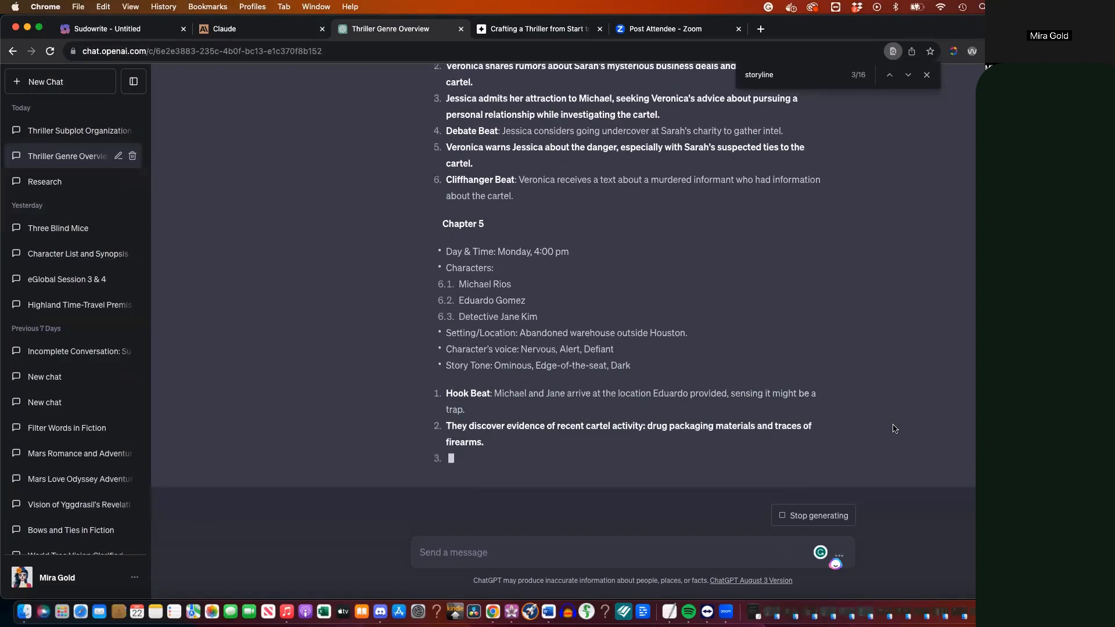
Paste the outline framework into a new message and fill in its story description as a 30-CHAPTER thriller
key(super+v)
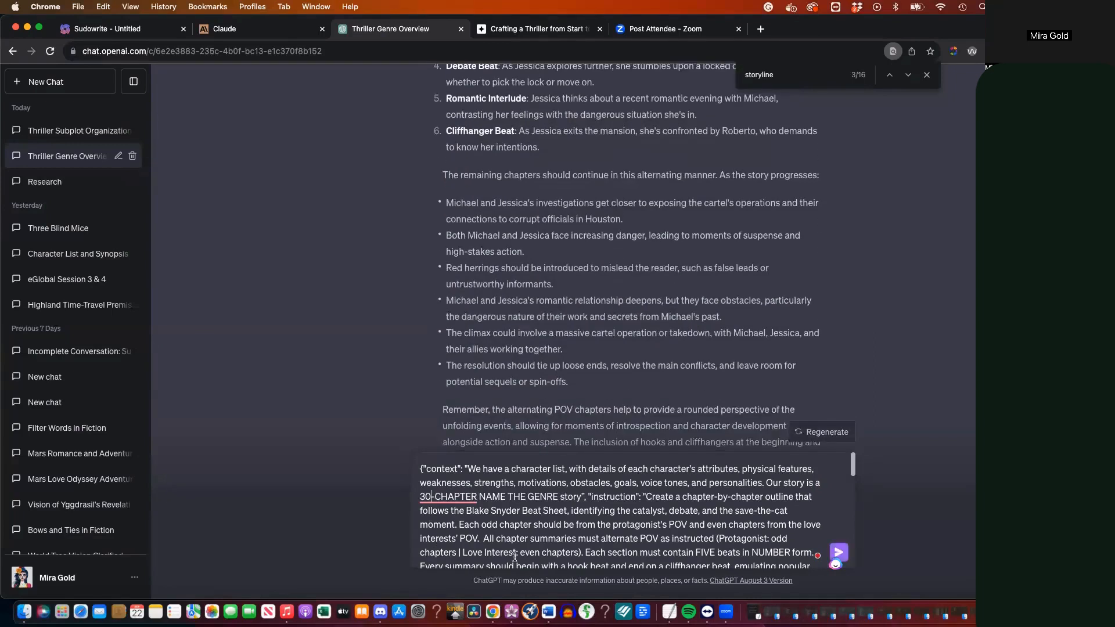
scroll(520, 553, down, 1)
scroll(520, 552, up, 1)
drag(560, 494, 482, 497)
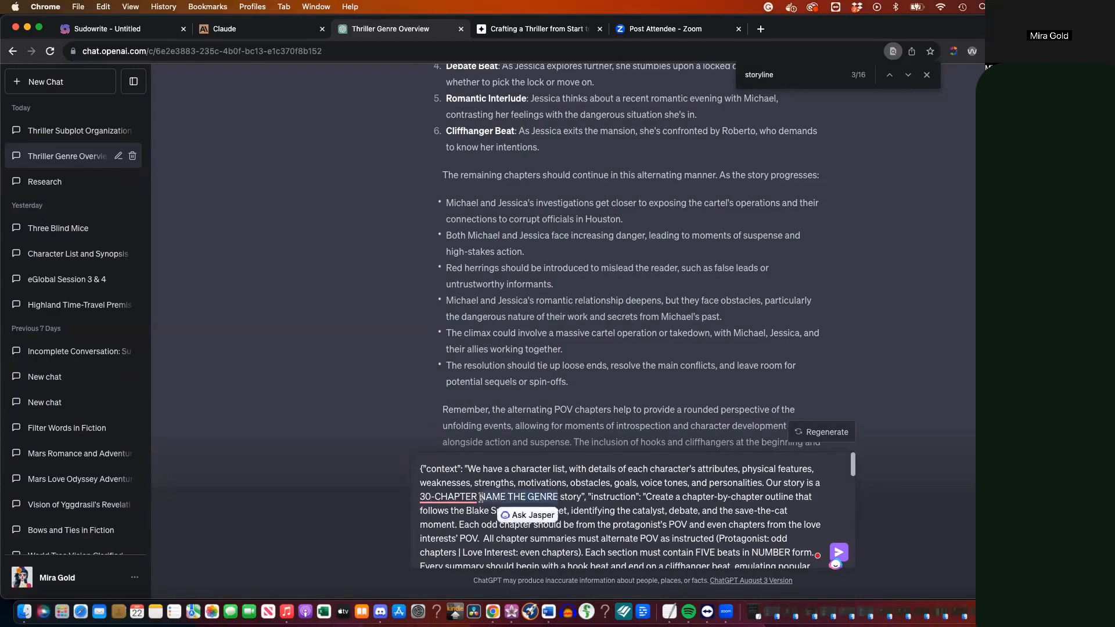
text(th)
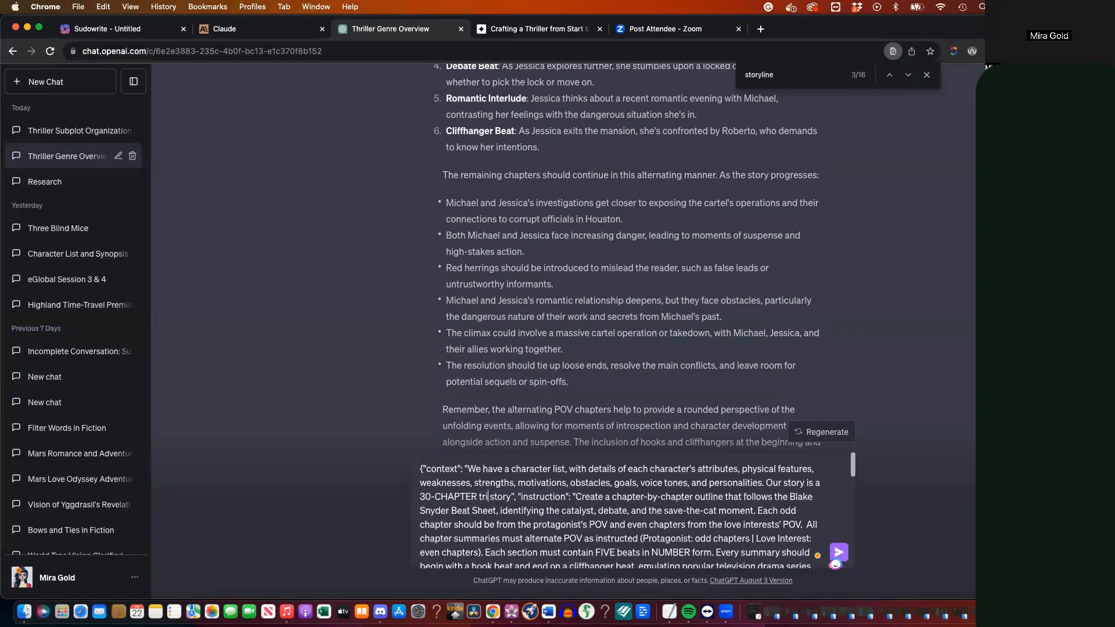
text(riller)
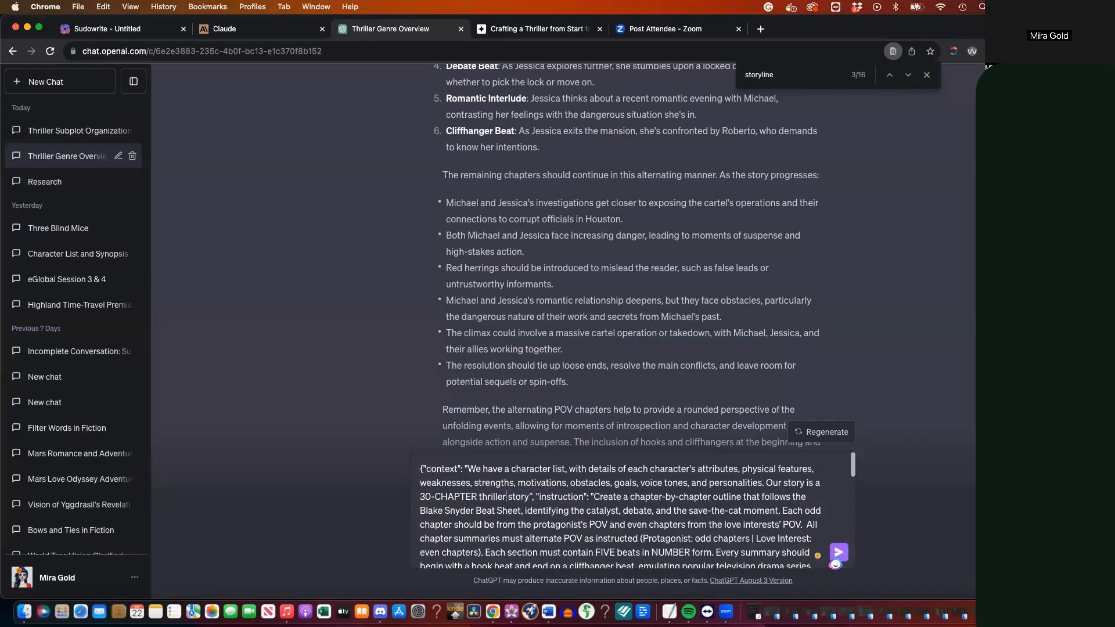
Set the number of beats each section must contain to 14 in the pasted framework
scroll(646, 535, down, 2)
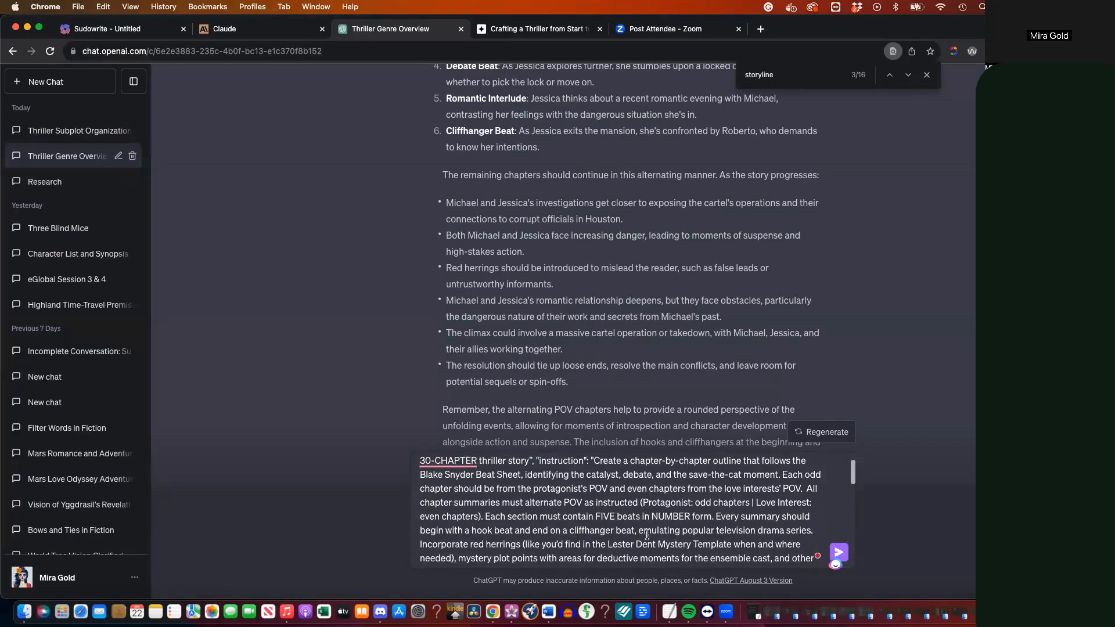
click(613, 515)
key(BackSpace)
key(BackSpace)
key(BackSpace)
key(BackSpace)
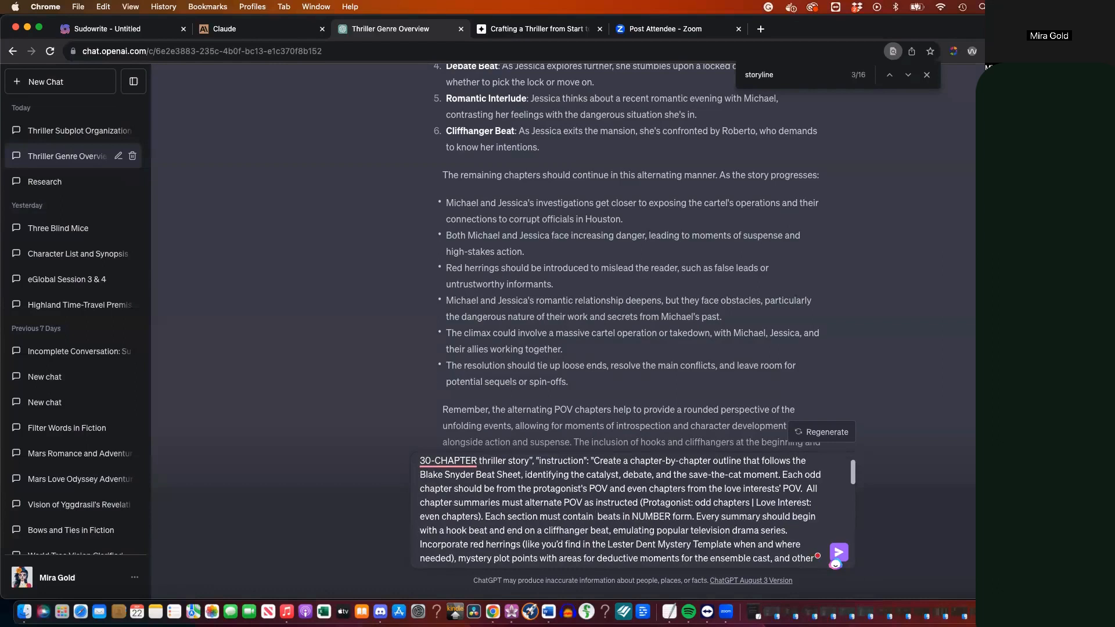
text(14)
Relabel the three character entries in the framework's format template as A, B and C, and check the rest of the prompt
scroll(729, 520, down, 1)
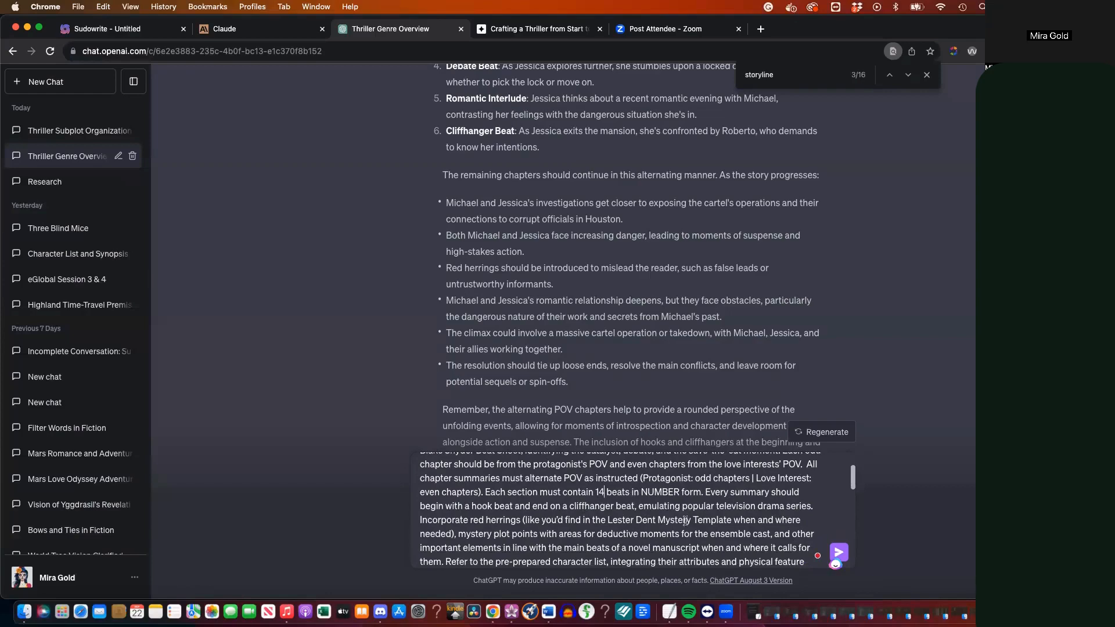
scroll(637, 549, down, 1)
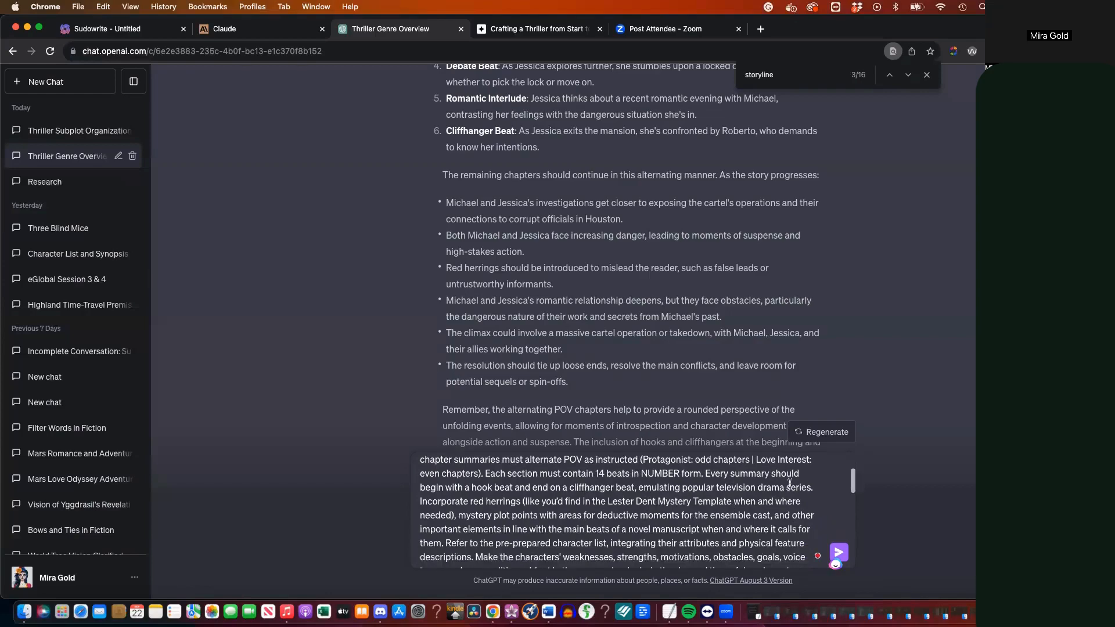
scroll(552, 494, down, 5)
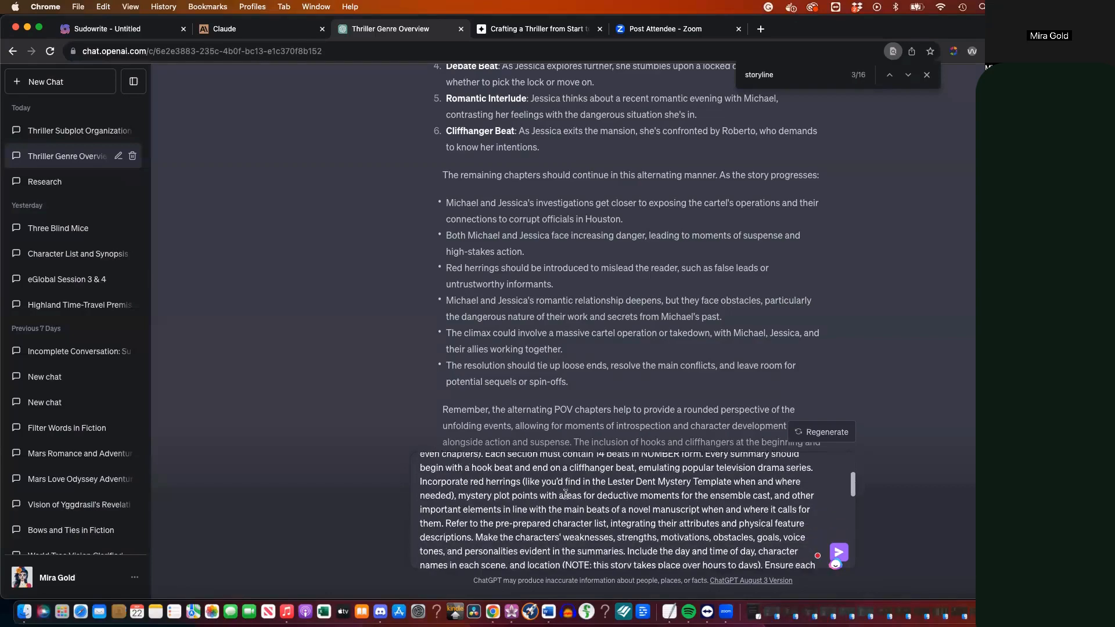
scroll(552, 506, down, 6)
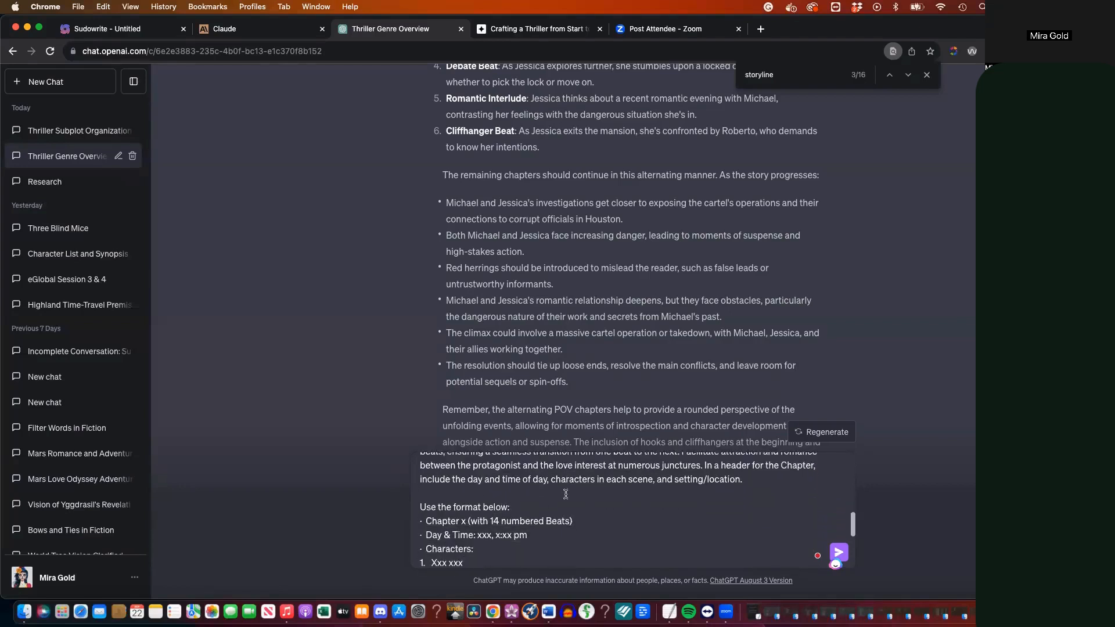
click(421, 506)
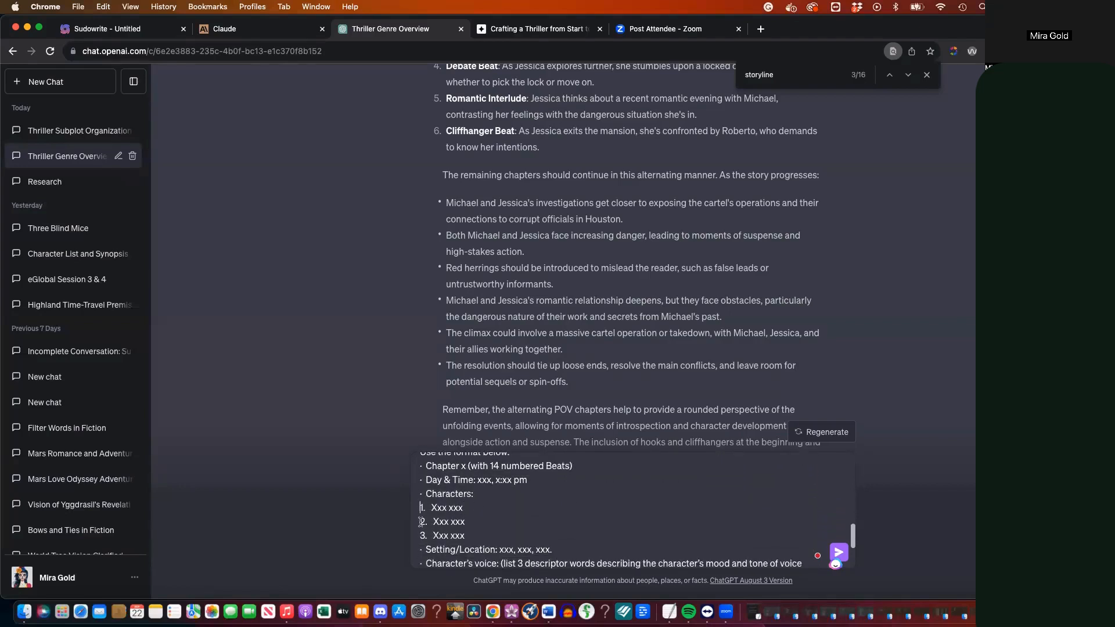
key(BackSpace)
text(A)
click(424, 521)
key(BackSpace)
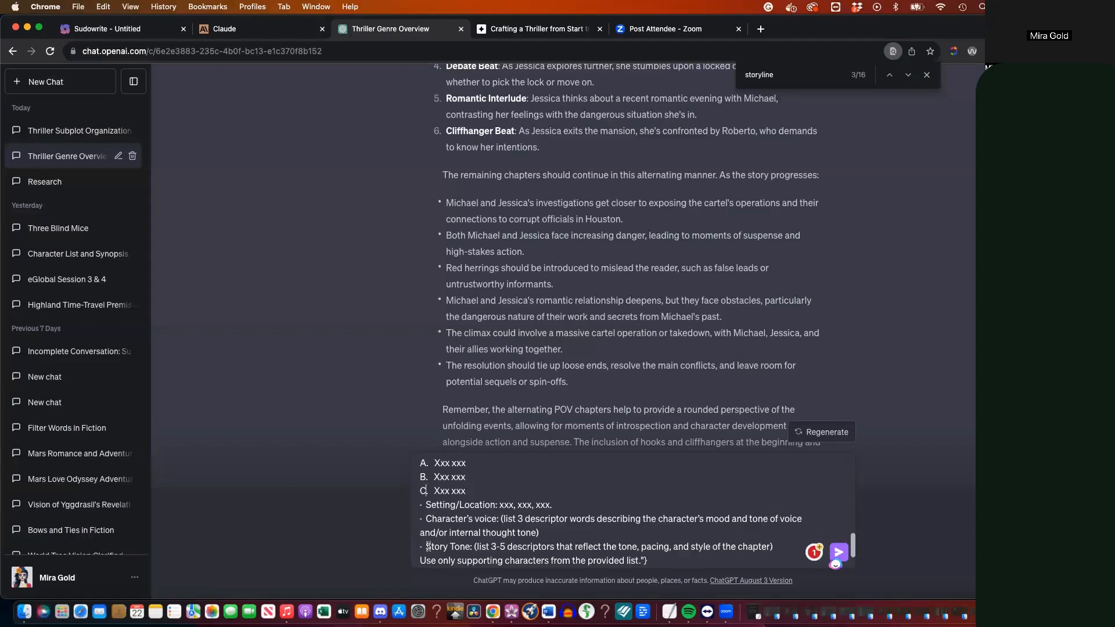
text((Refer to the information obtained in the prior steps as needed.))
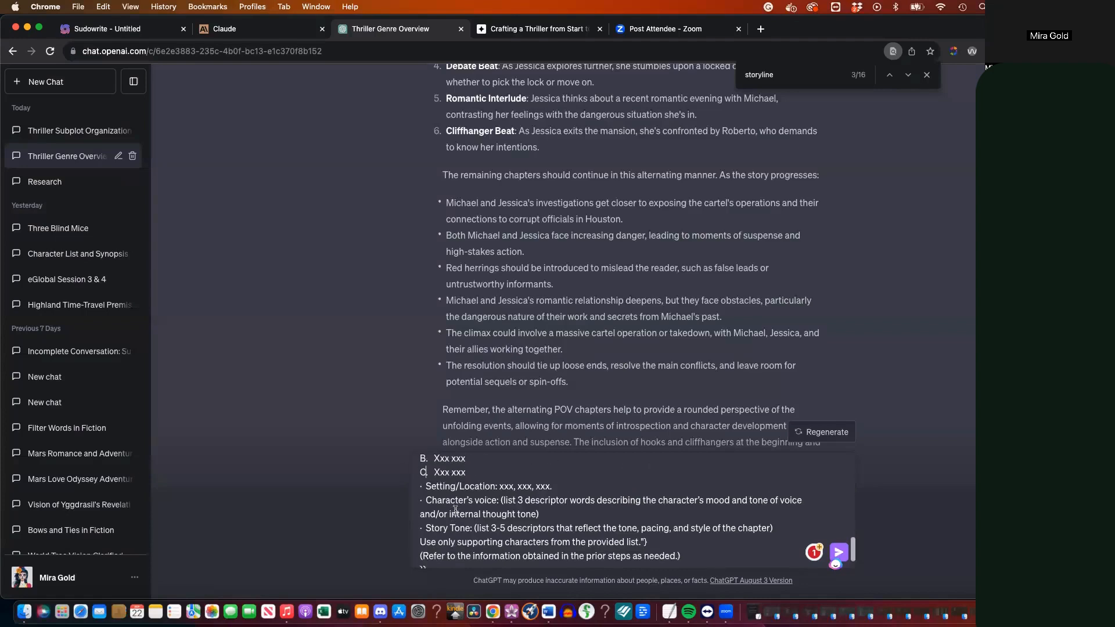
scroll(455, 510, up, 2)
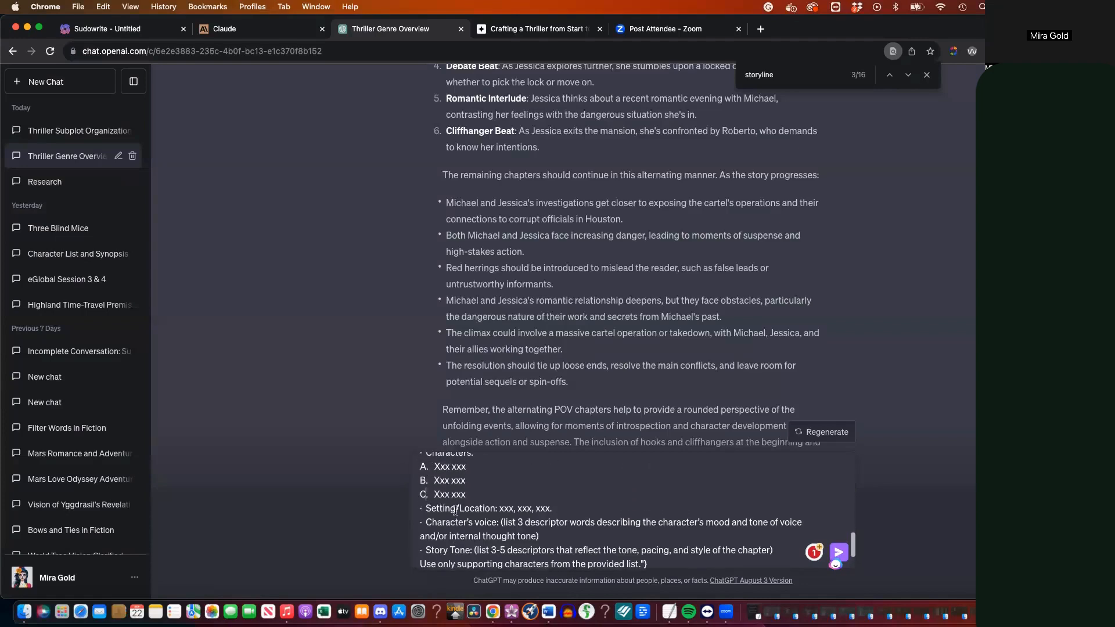
scroll(455, 511, up, 7)
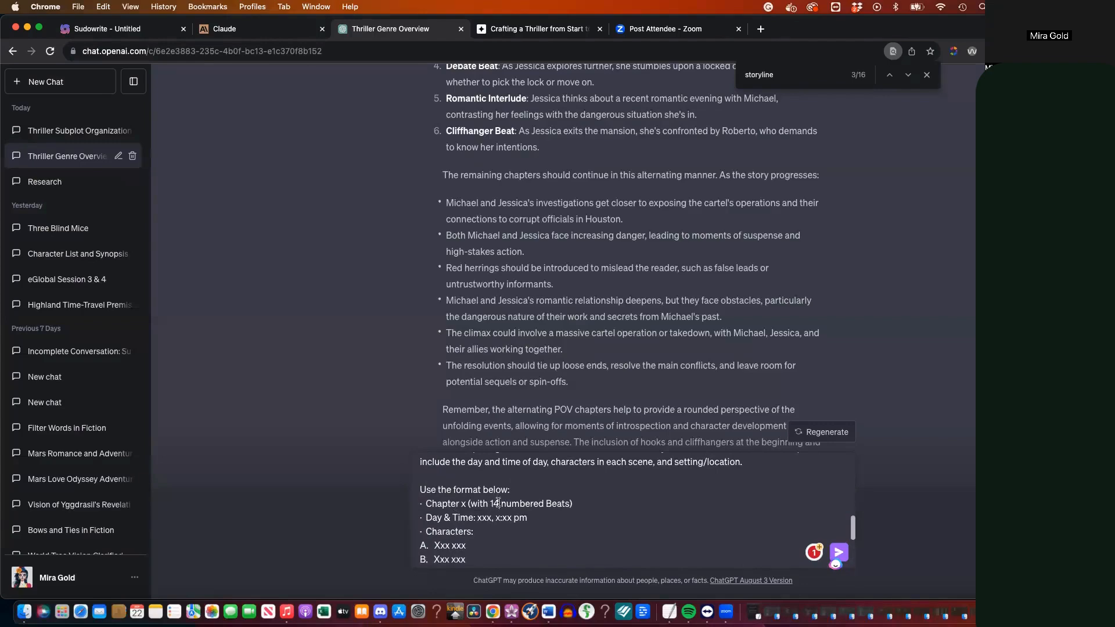
scroll(498, 502, up, 14)
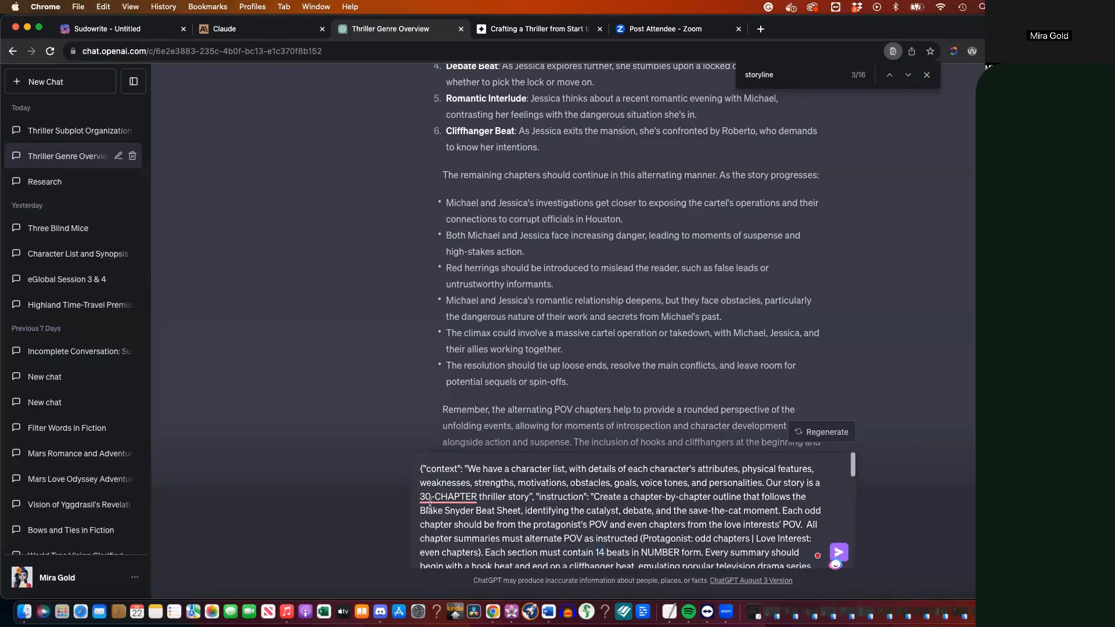
Prefix the outline framework prompt with "Please add in the POV character's name as instructed." and check the prompt
text(Please add in)
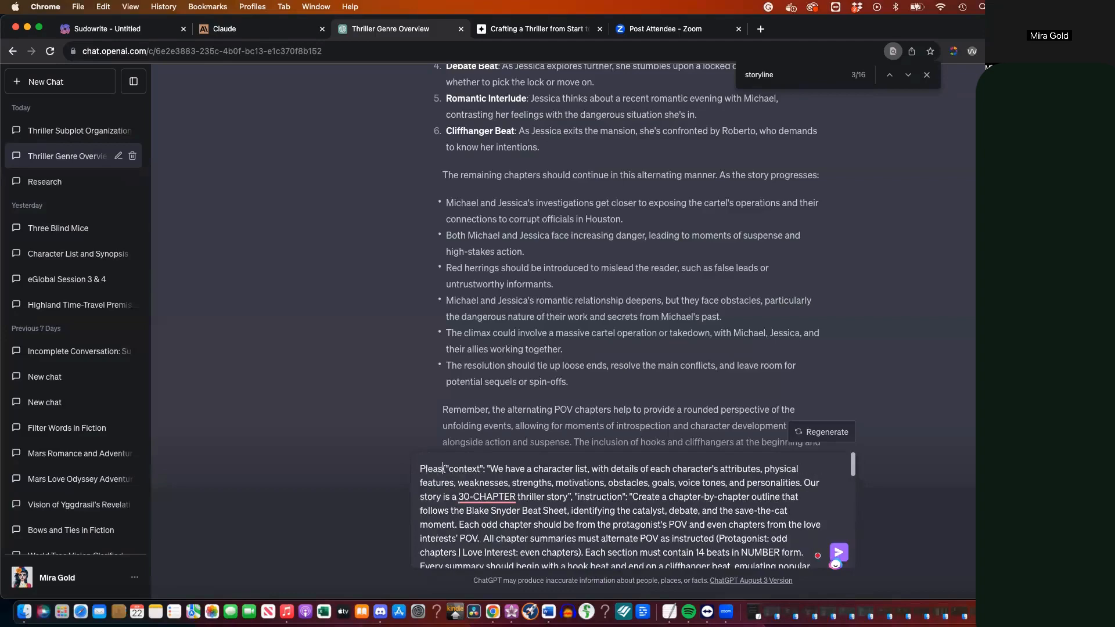
text( the POV charac)
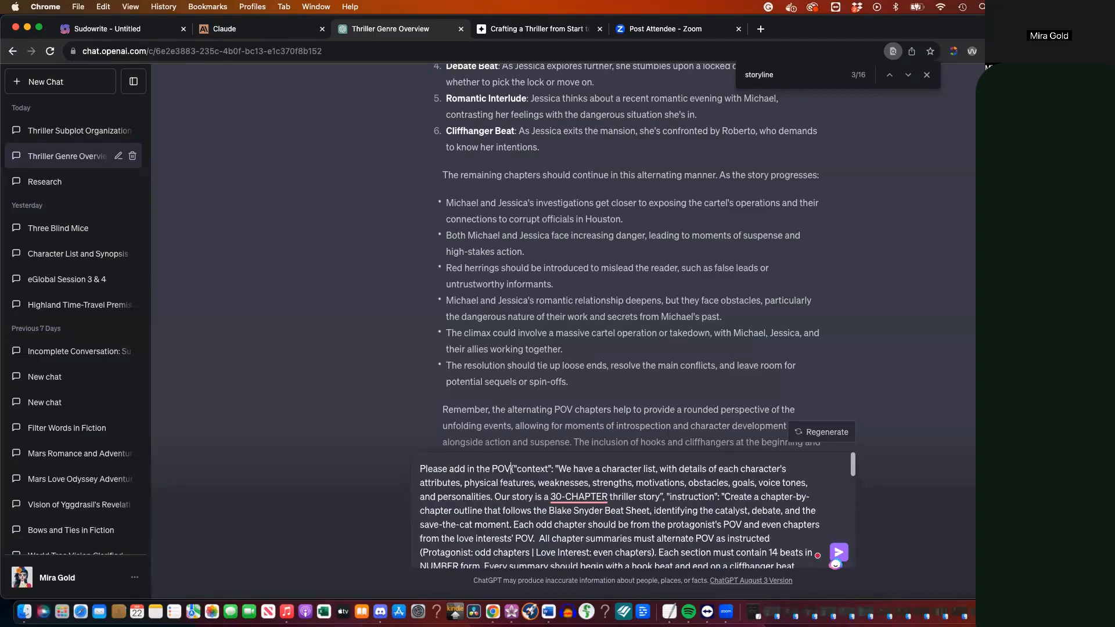
text(ter's name as)
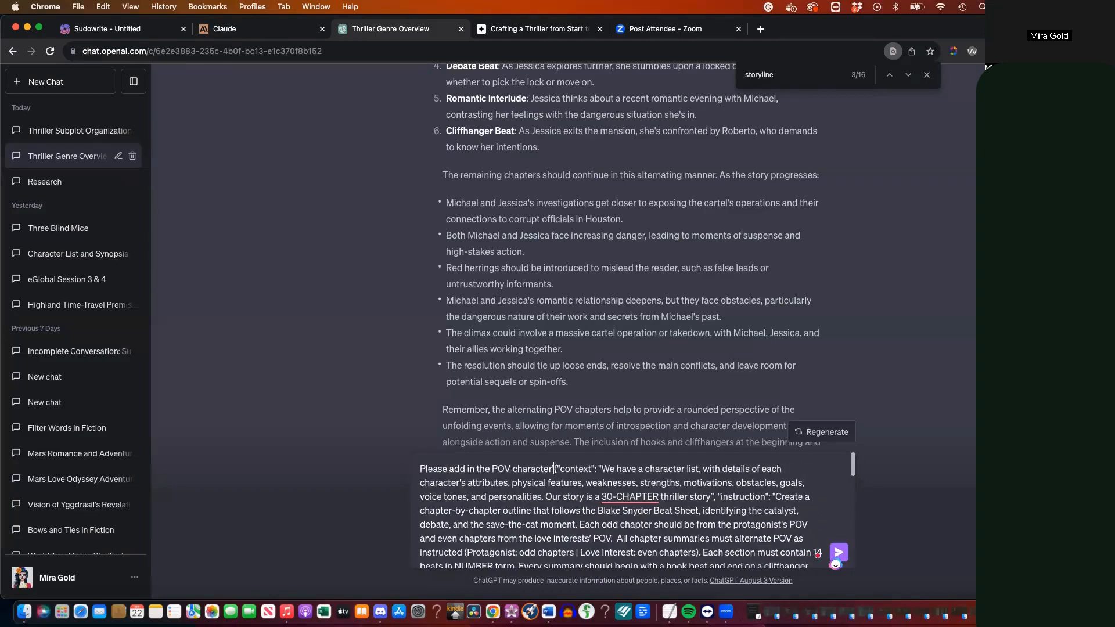
text( instructed.)
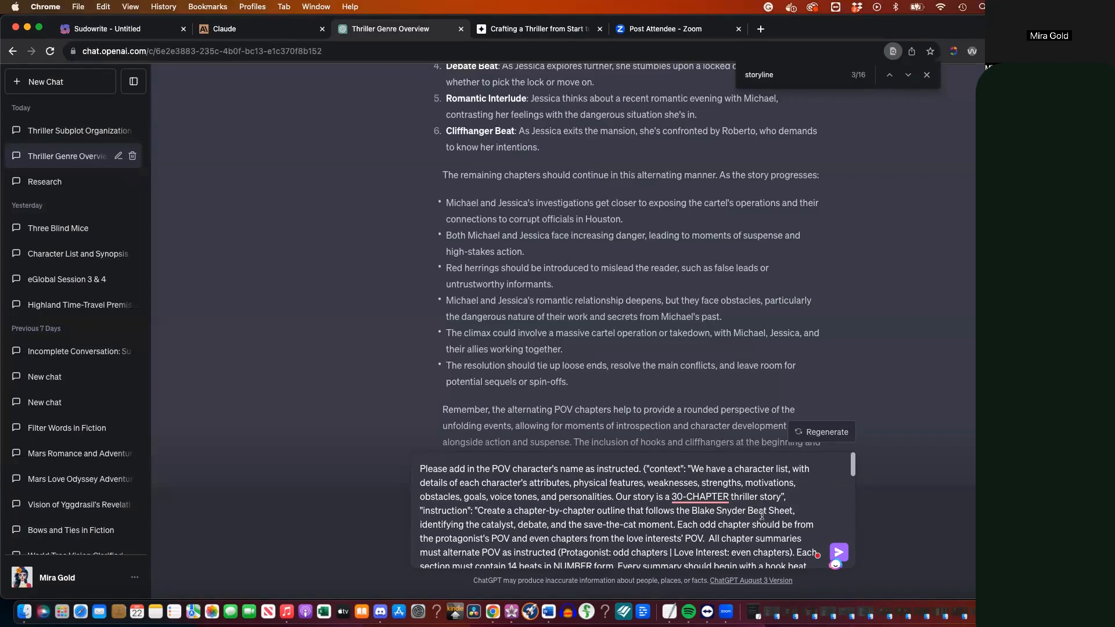
scroll(844, 522, down, 2)
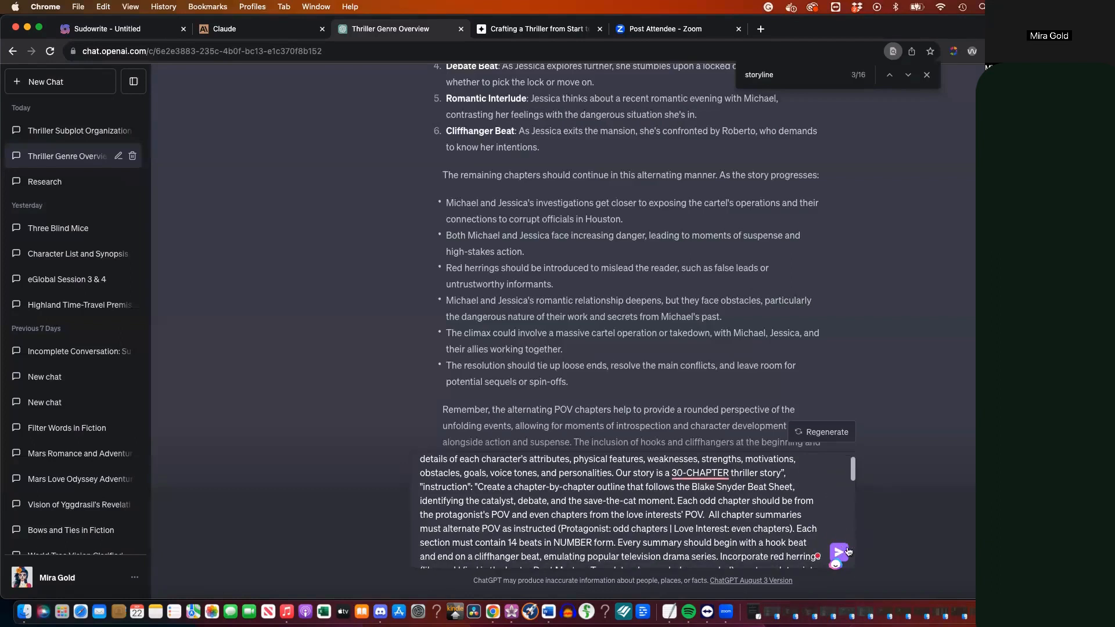
scroll(664, 524, up, 1)
scroll(664, 524, up, 2)
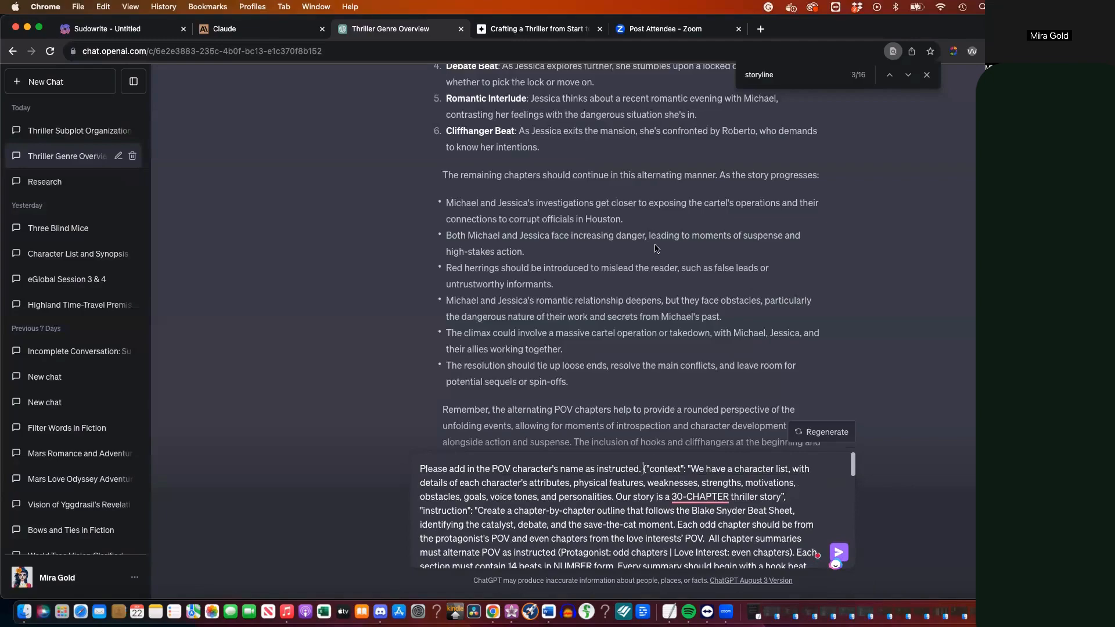
Copy the whole Chapter 1 section, from its heading through the Cliffhanger Beat, out of the earlier three-chapter outline reply
scroll(656, 248, down, 15)
scroll(656, 248, up, 15)
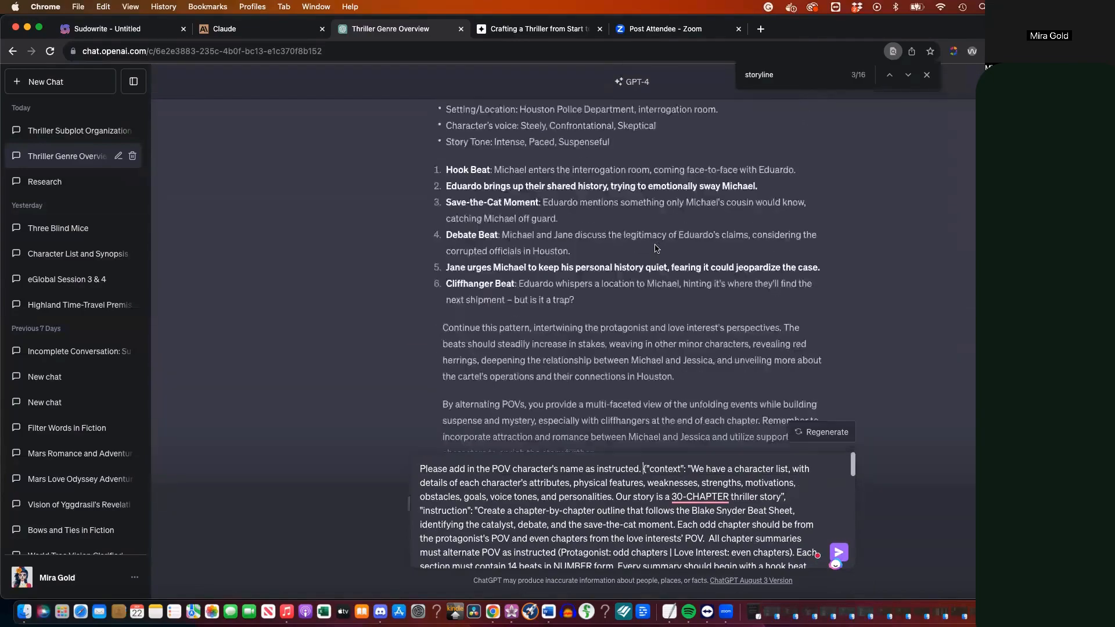
scroll(655, 244, up, 10)
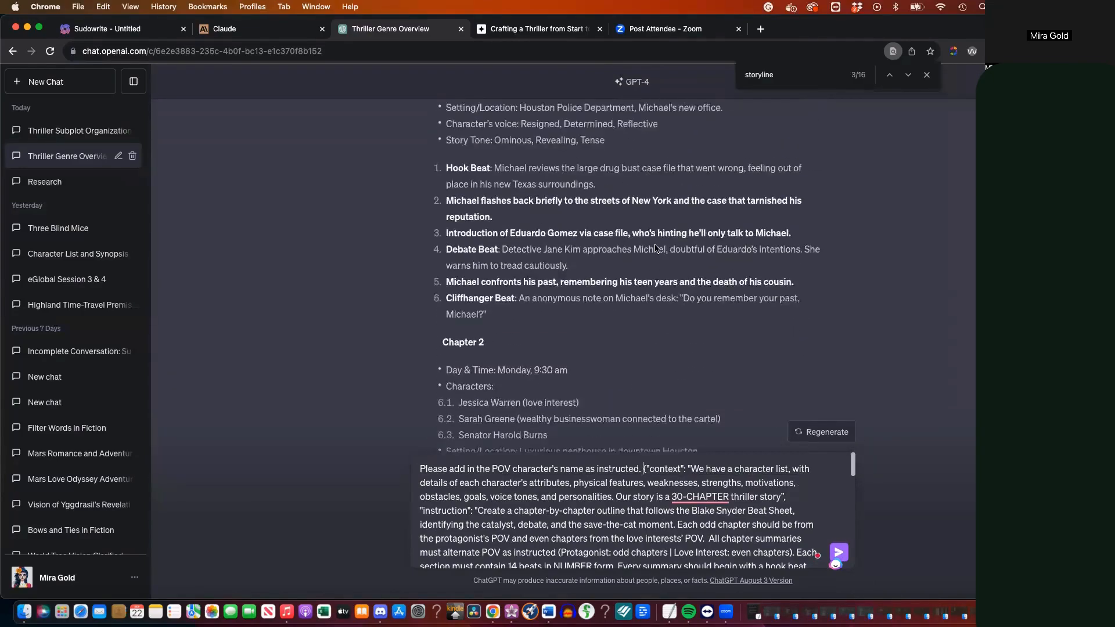
scroll(655, 248, down, 2)
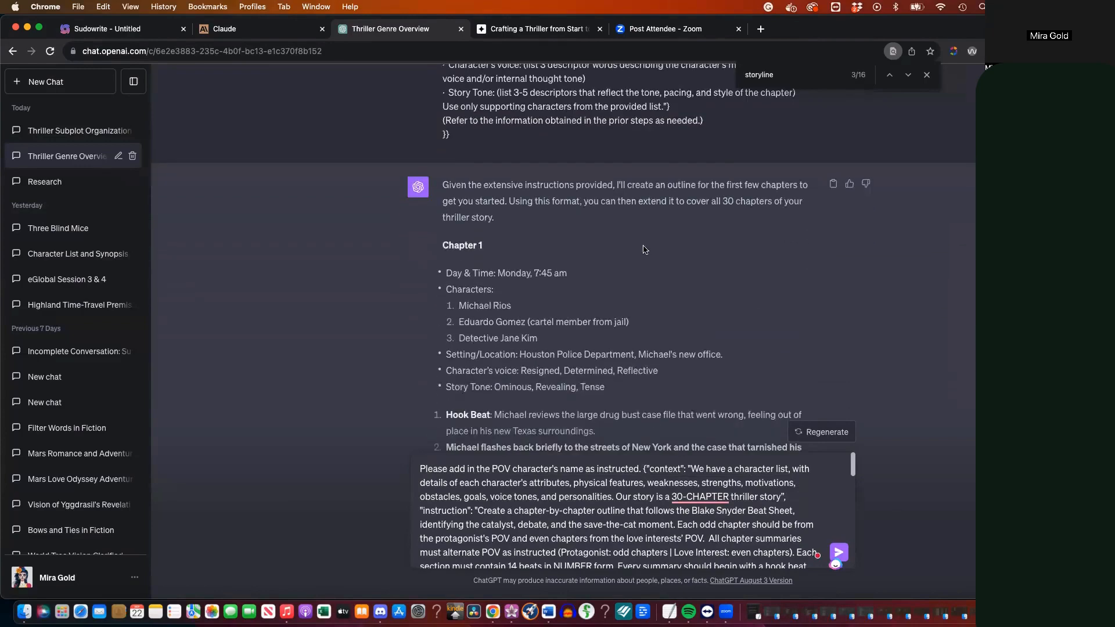
drag(437, 244, 521, 372)
scroll(527, 371, down, 4)
scroll(527, 370, down, 3)
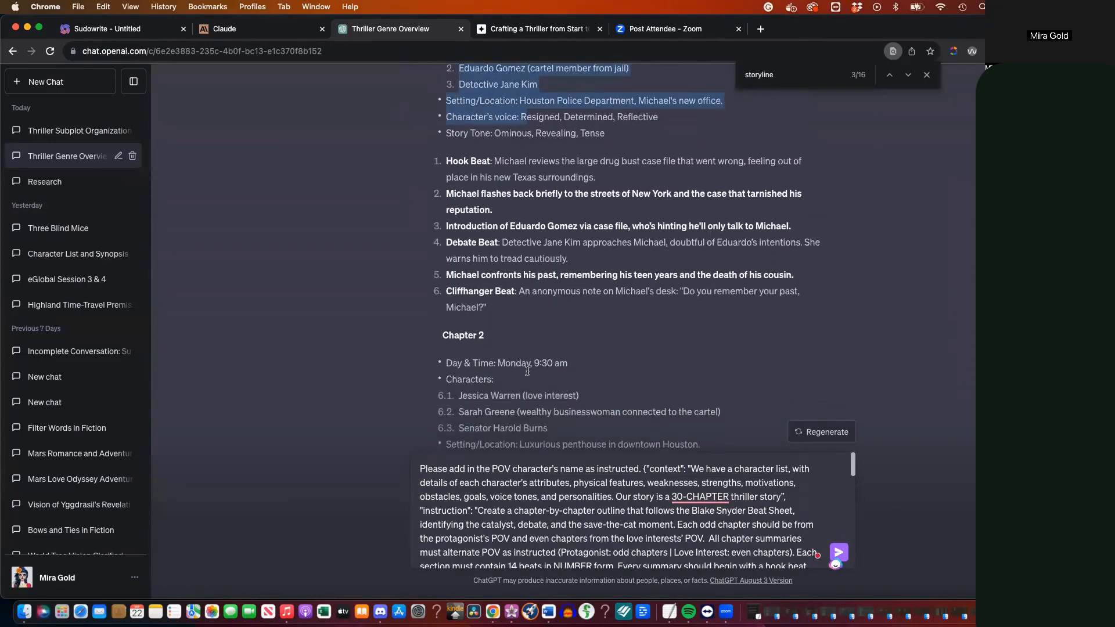
shift+click(506, 309)
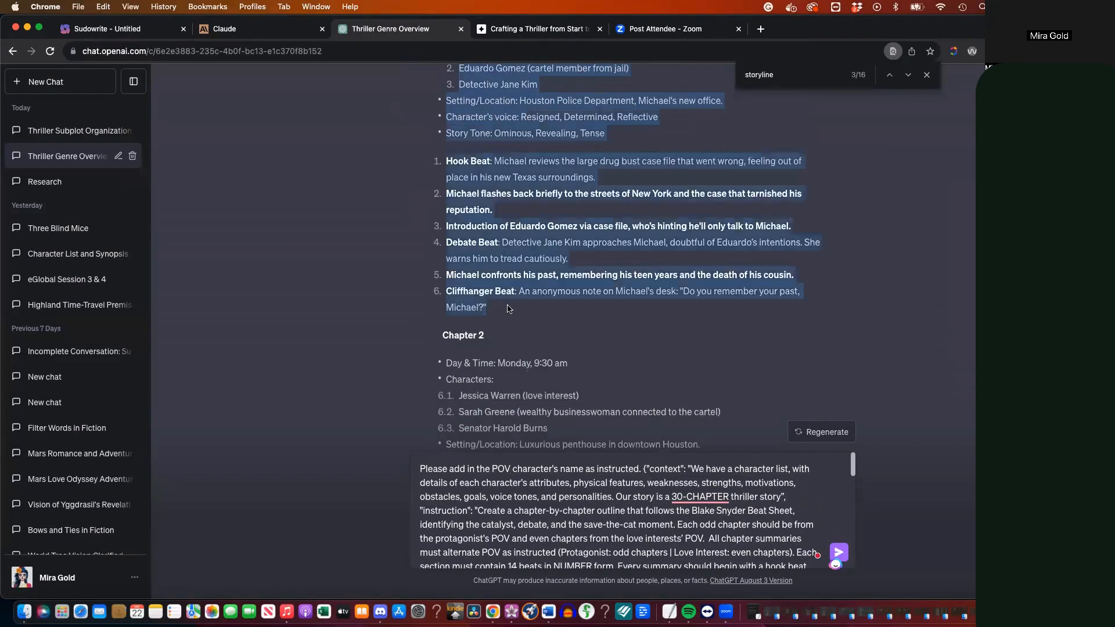
Append "HERE are the beats to use:" and the copied Chapter 1 outline at the end of the framework prompt, and send it
scroll(507, 309, down, 15)
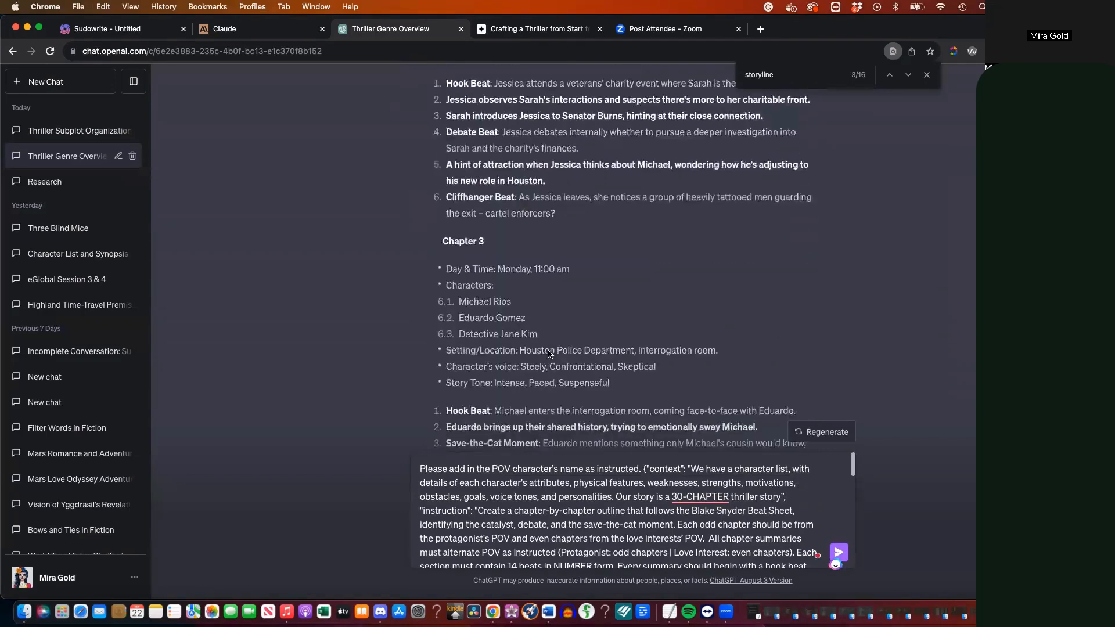
scroll(601, 527, down, 10)
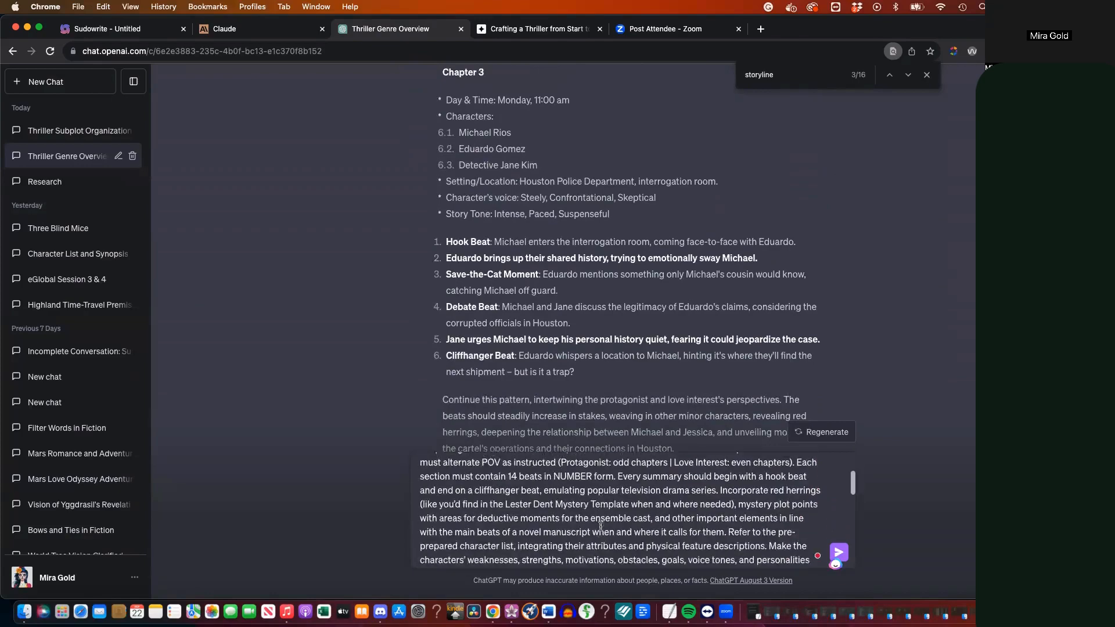
scroll(600, 527, down, 3)
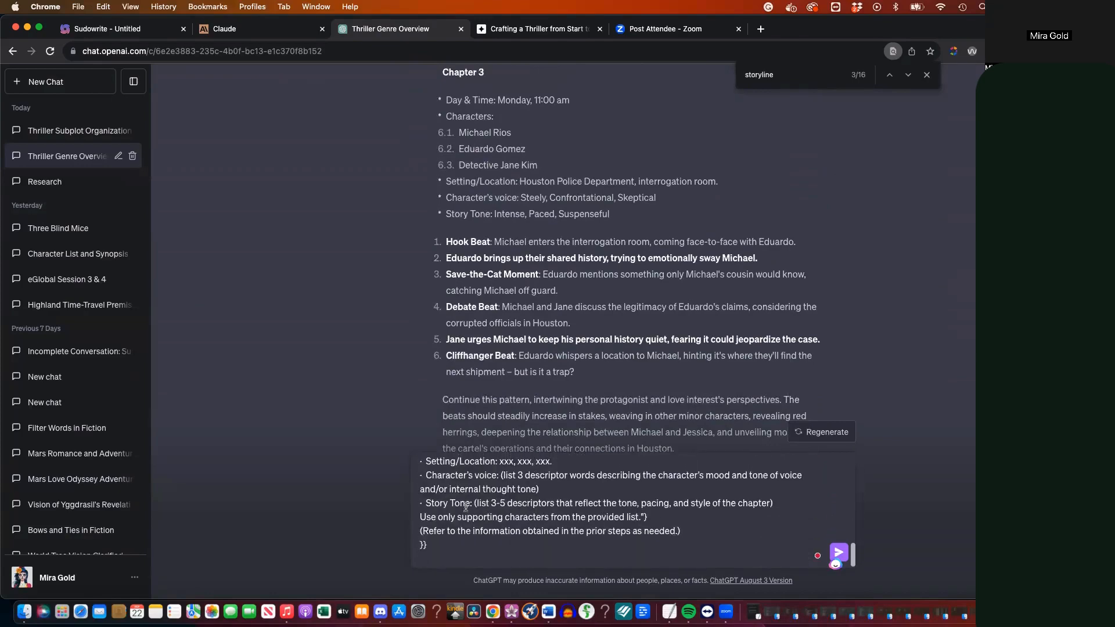
click(463, 550)
key(shift+Return)
key(shift+Return)
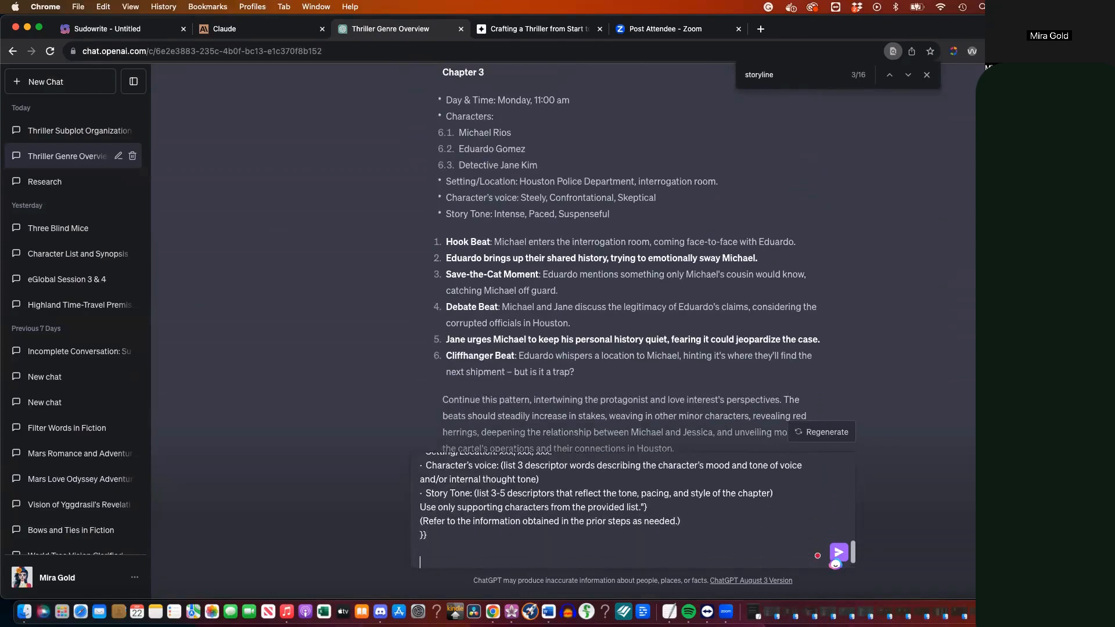
text(HERE are the beats to use:)
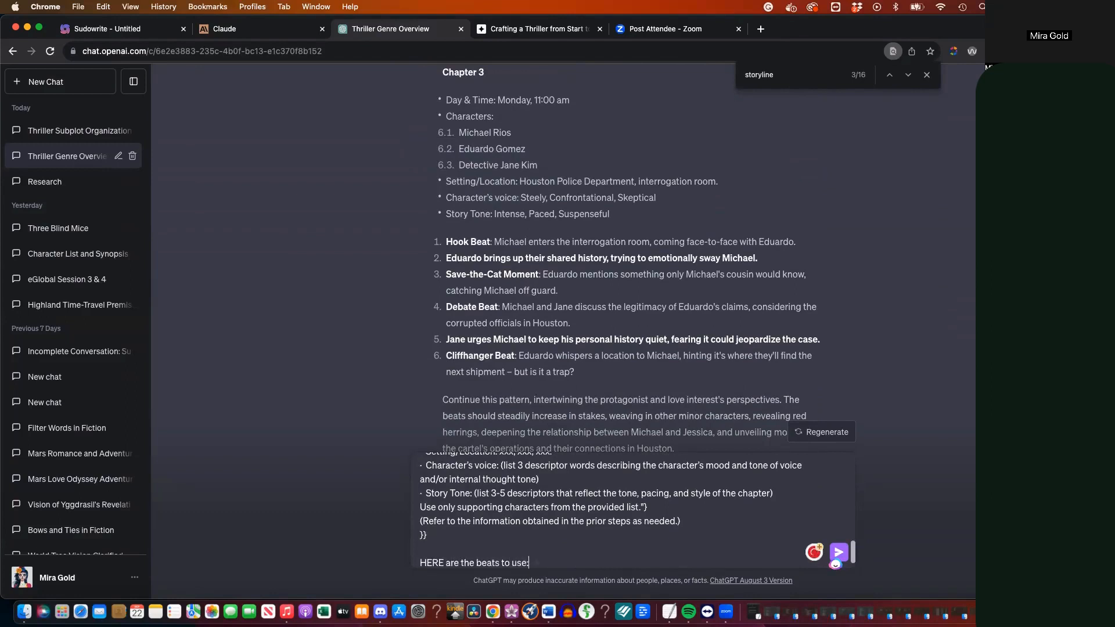
key(shift+Return)
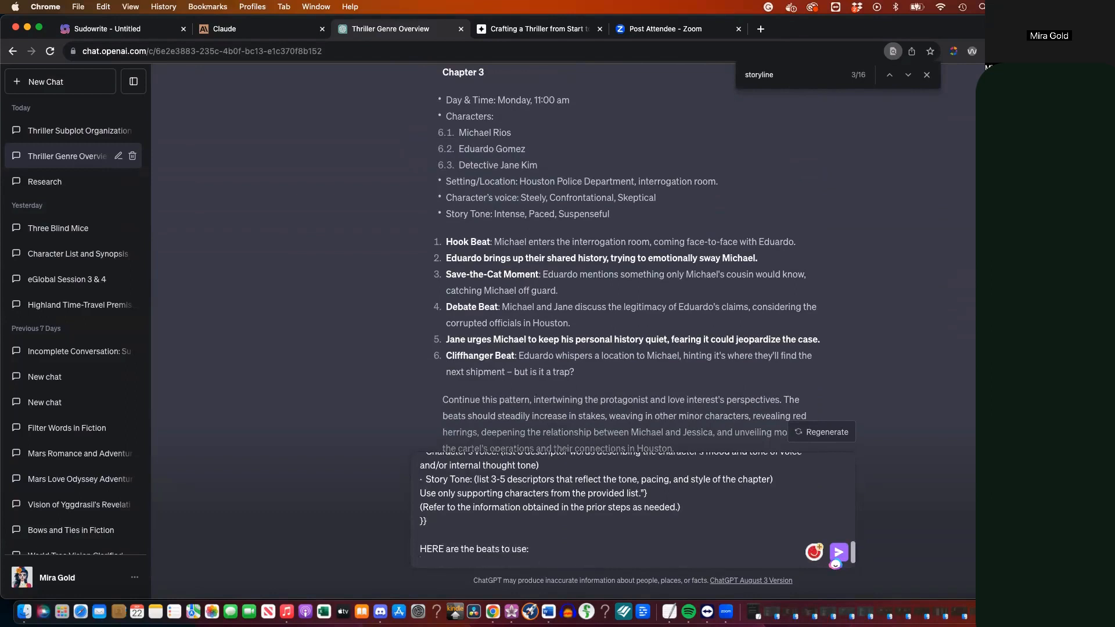
key(shift+Return)
key(super+v)
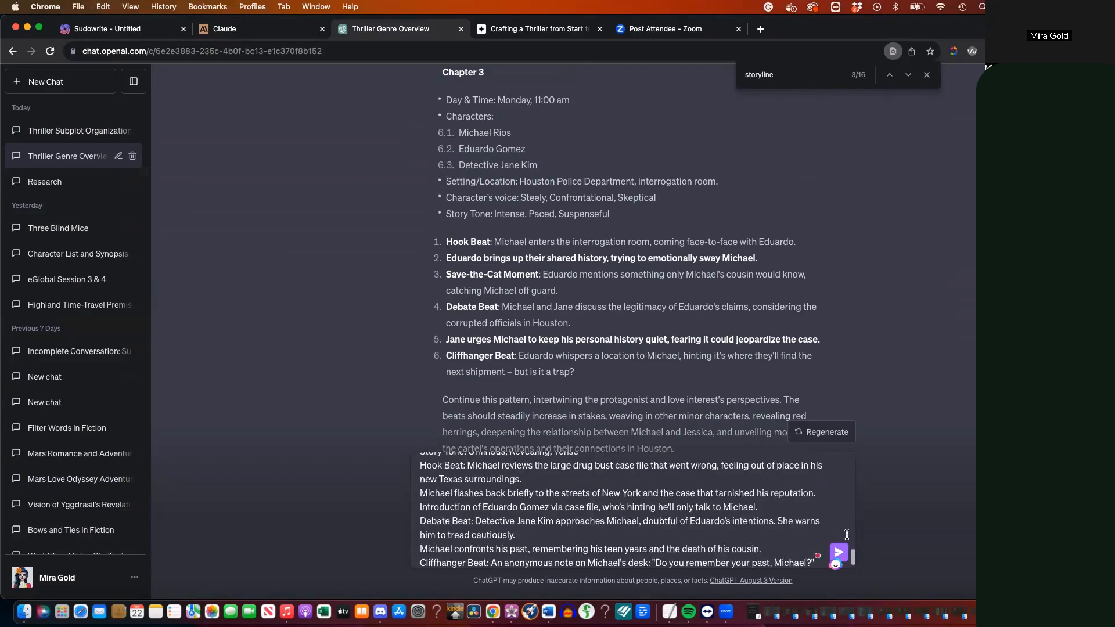
scroll(784, 488, up, 10)
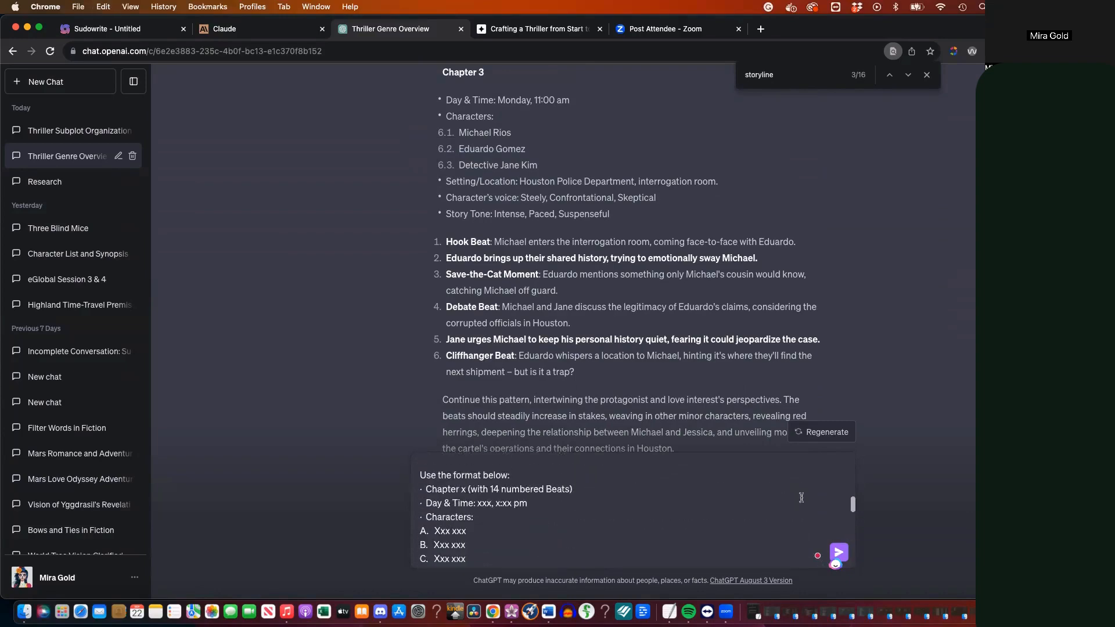
click(838, 552)
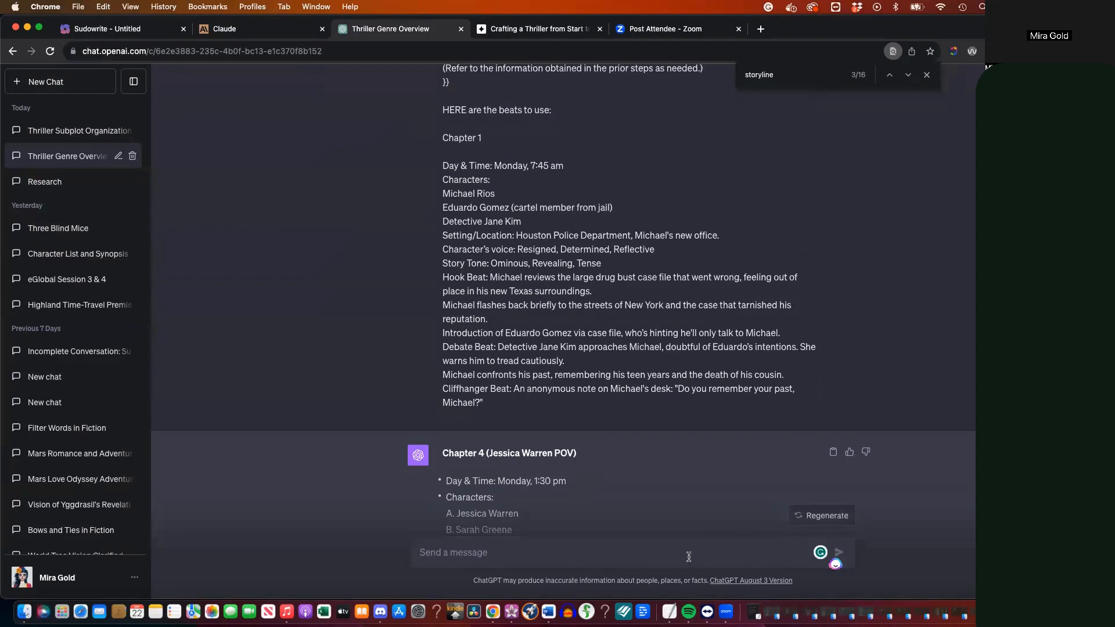
Tell ChatGPT it didn't follow instructions and, having been given chapter 1, must write chapter 1 with the 14 required beats
click(689, 557)
text(You didn't follow instructions. I gave you chaper 1, so write chapter 1 with the 14 required beats.)
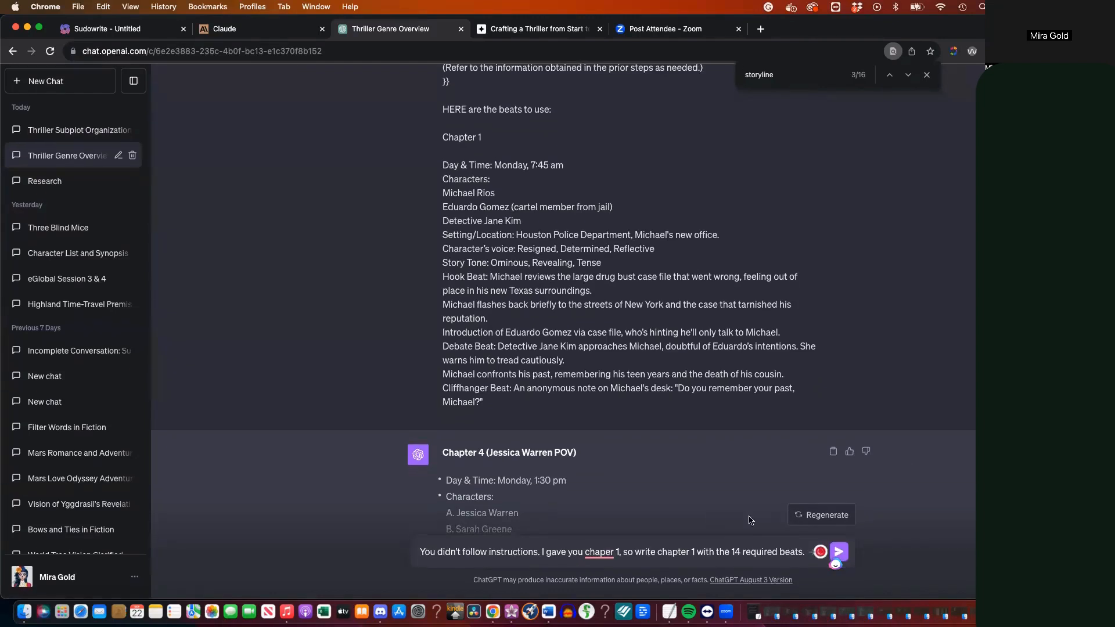
key(Return)
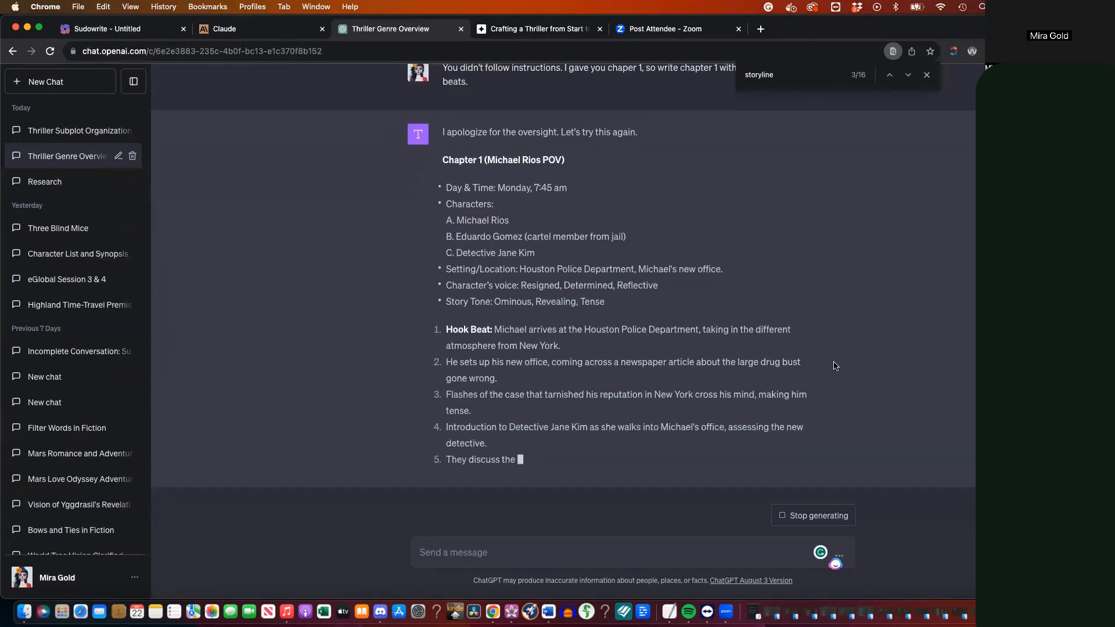
Read through beats 1 to 6 of the newly generated Chapter 1, highlighting key phrases to judge the story flow
drag(530, 329, 656, 332)
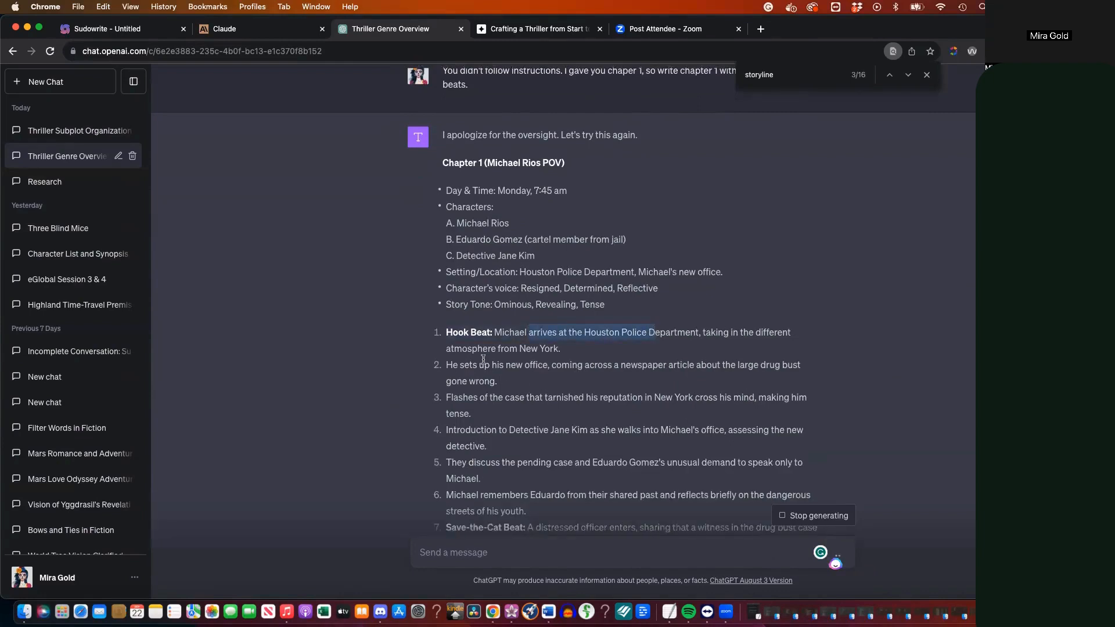
drag(484, 364, 573, 364)
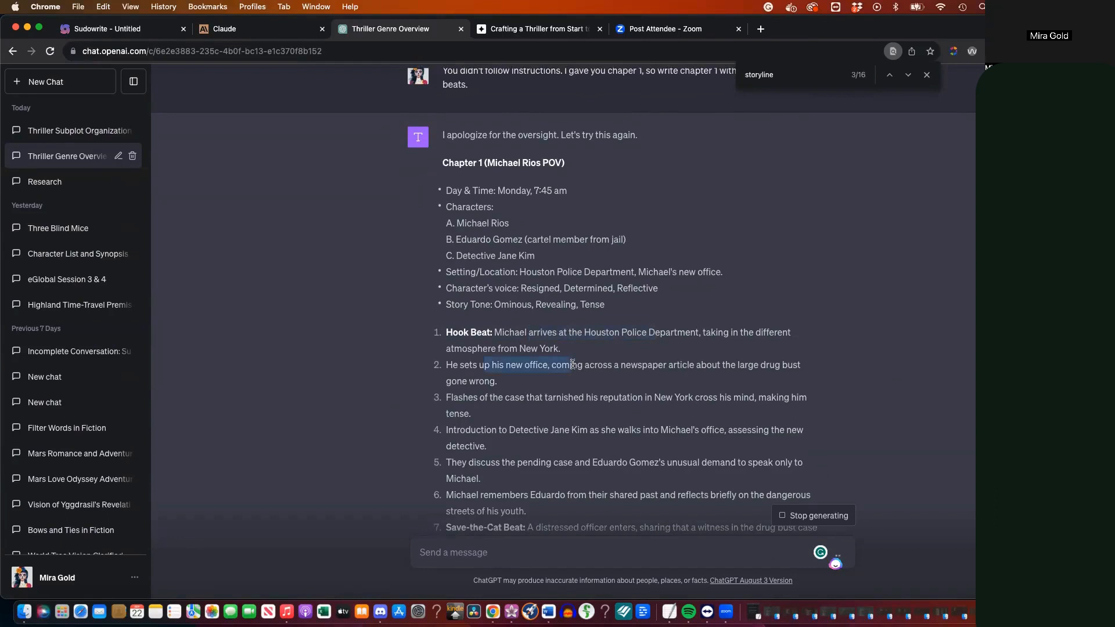
drag(493, 395, 587, 393)
click(470, 398)
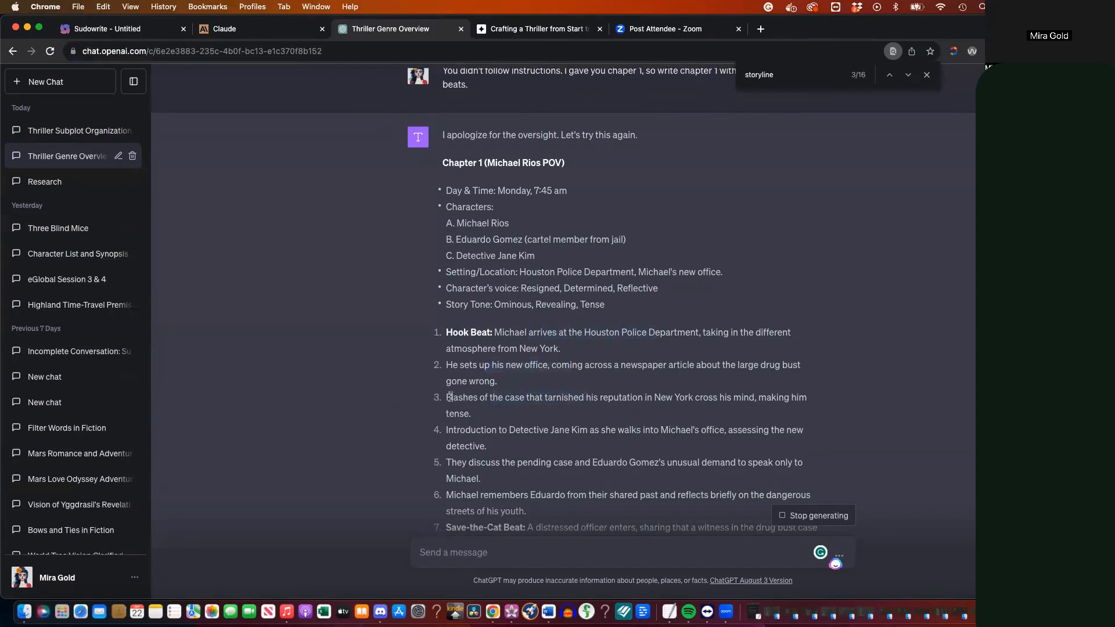
drag(450, 397, 634, 400)
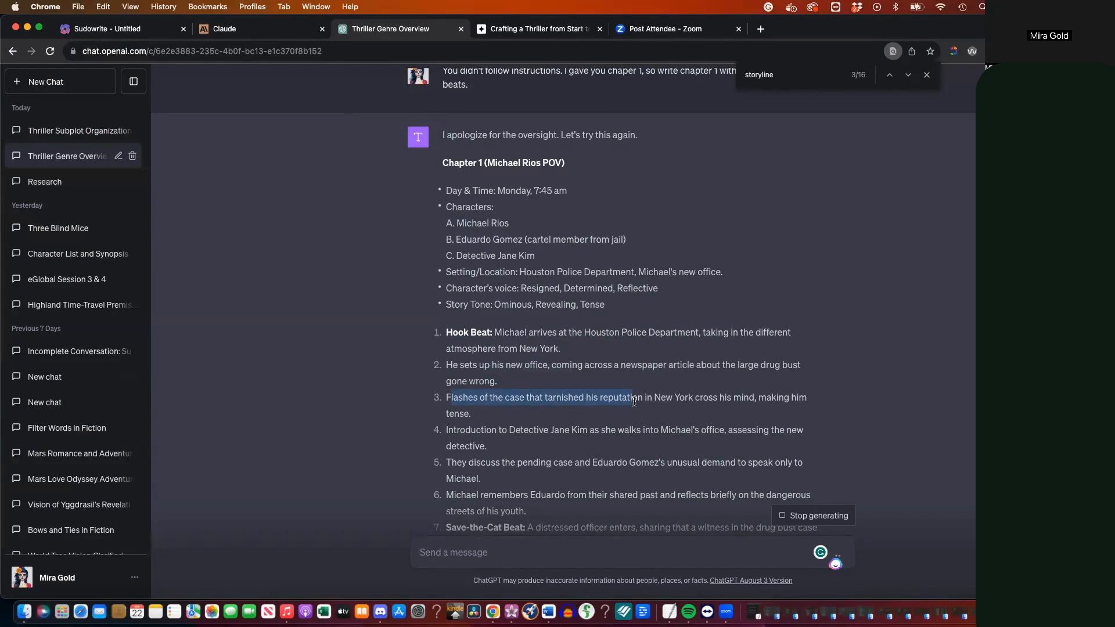
drag(634, 399, 636, 399)
drag(510, 315, 619, 316)
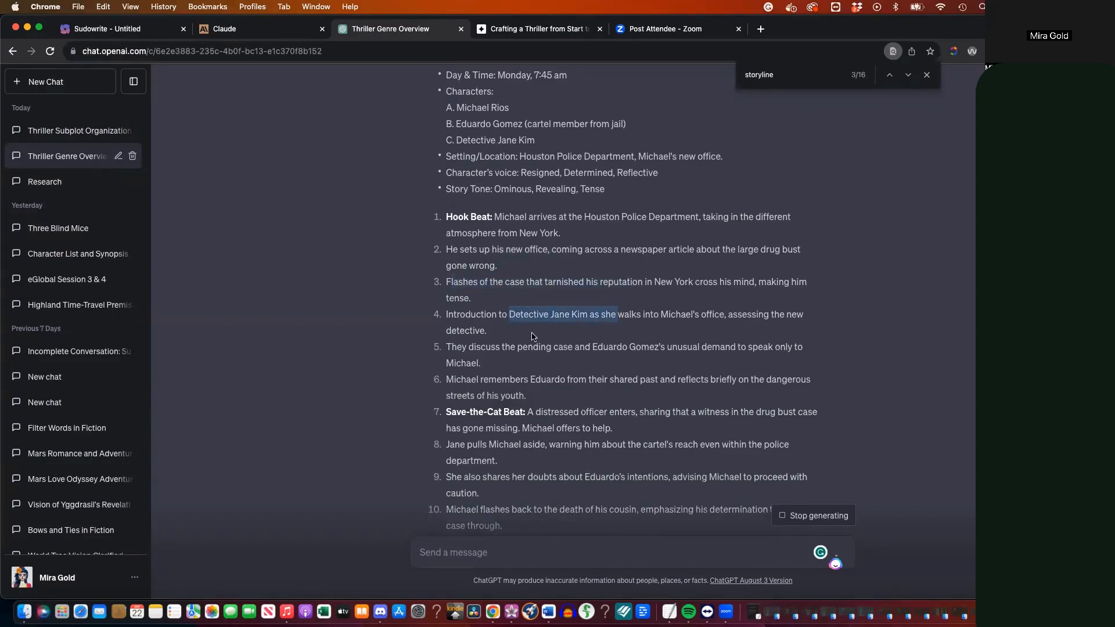
drag(497, 347, 607, 349)
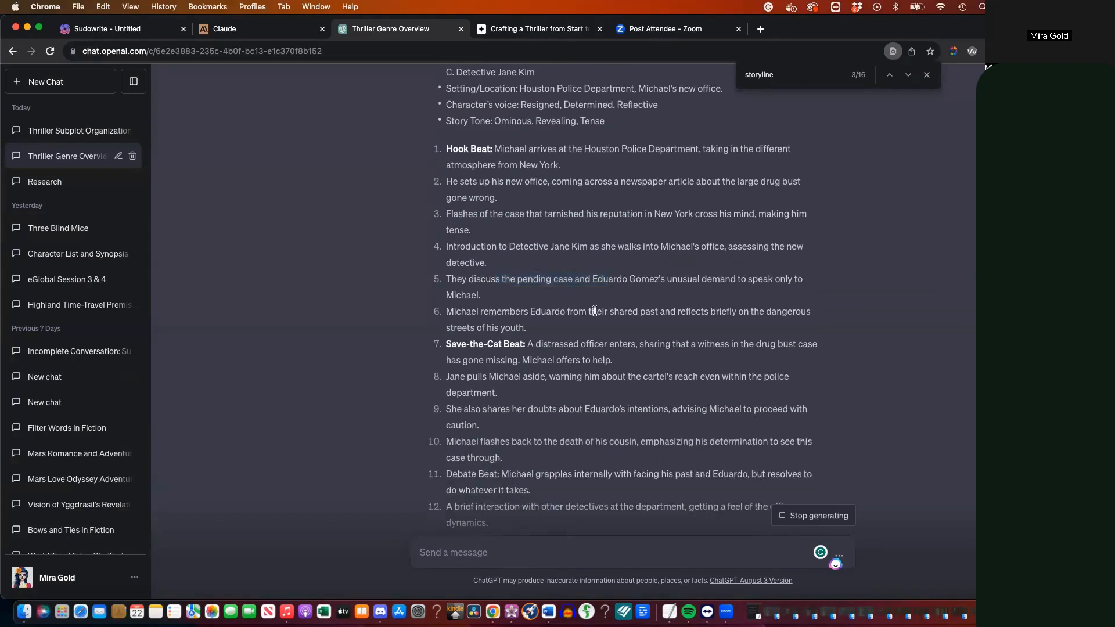
drag(666, 314, 594, 321)
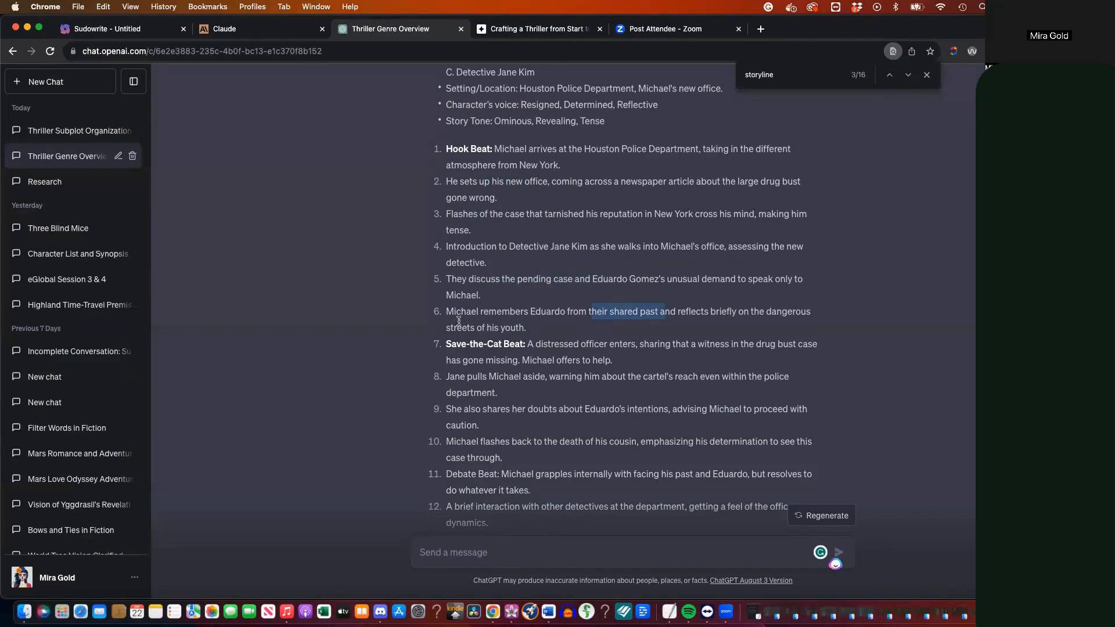
Review the new Chapter 1 from the Save-the-Cat Beat through beat 10, highlighting key phrases
scroll(459, 320, down, 3)
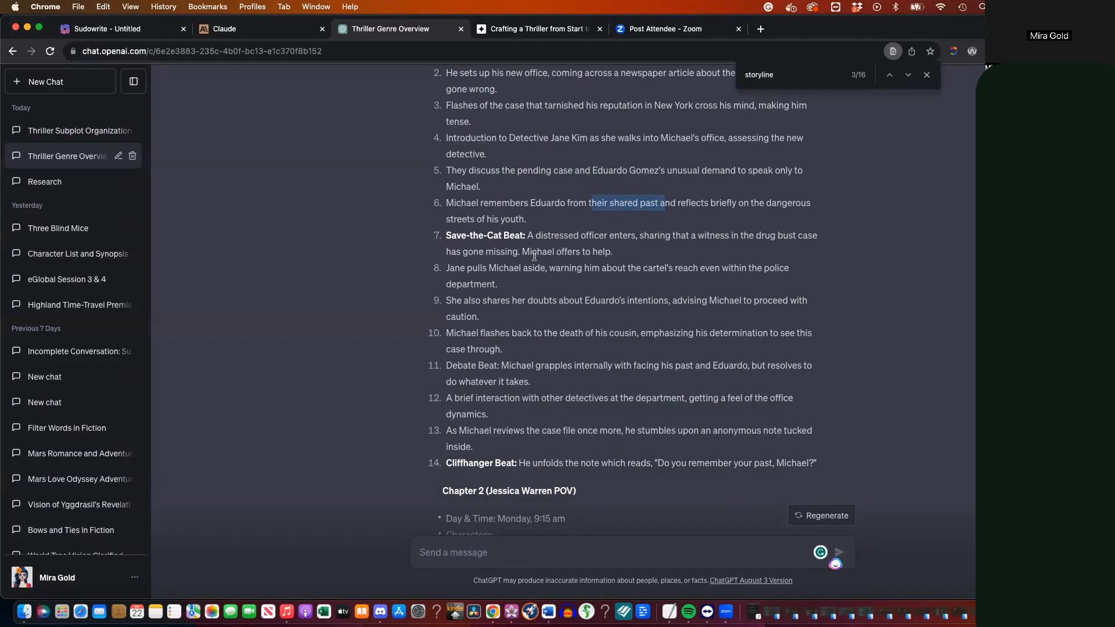
scroll(539, 276, down, 2)
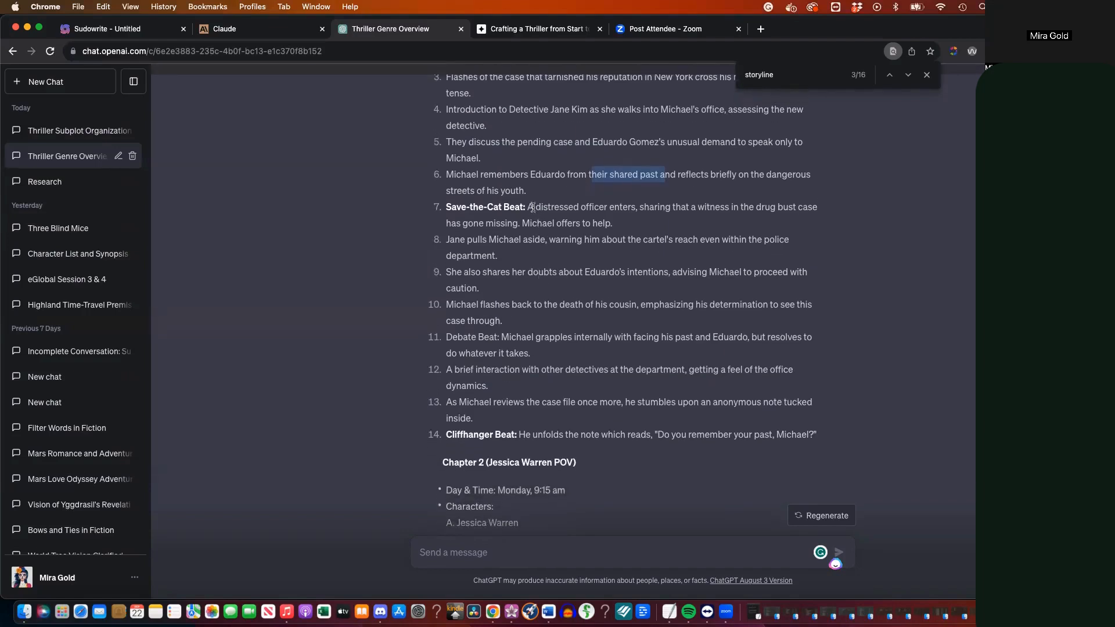
drag(535, 207, 638, 219)
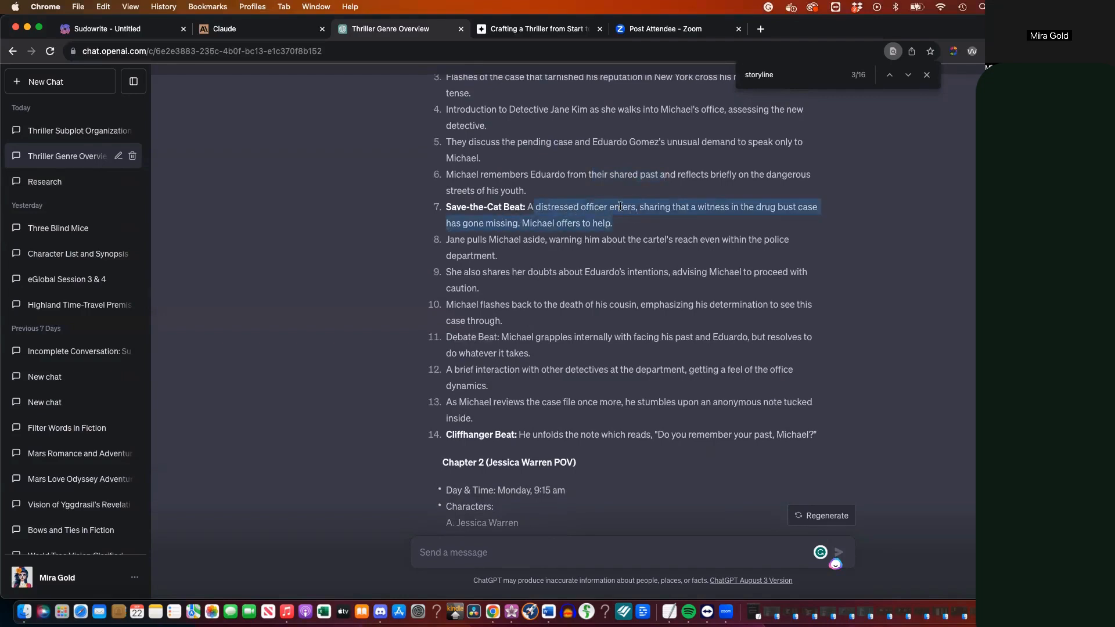
scroll(620, 206, down, 1)
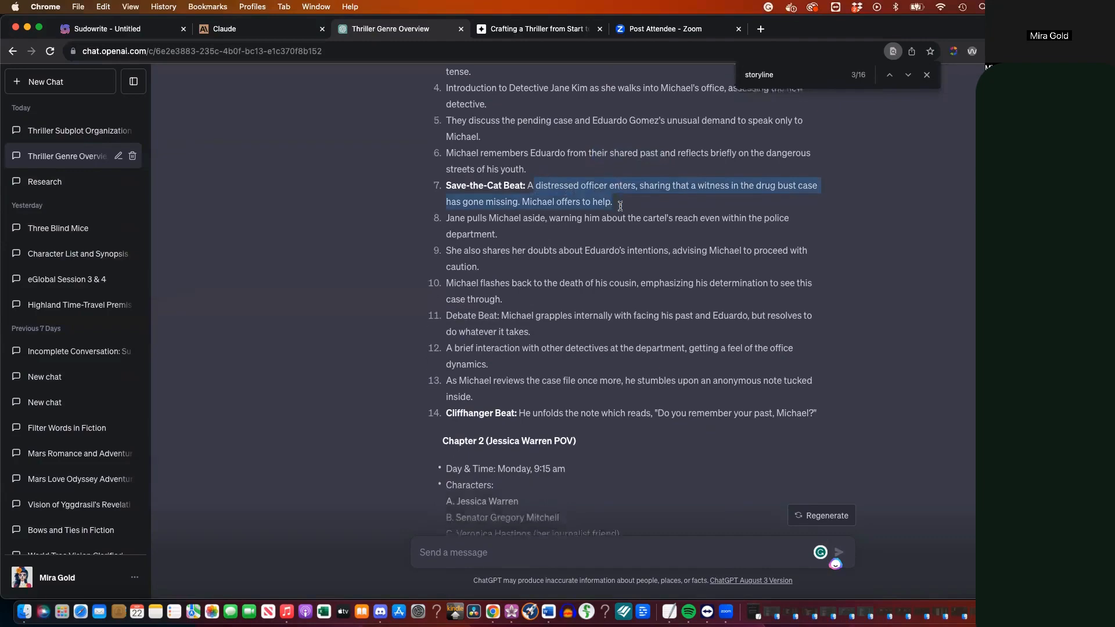
click(614, 183)
drag(512, 214, 570, 215)
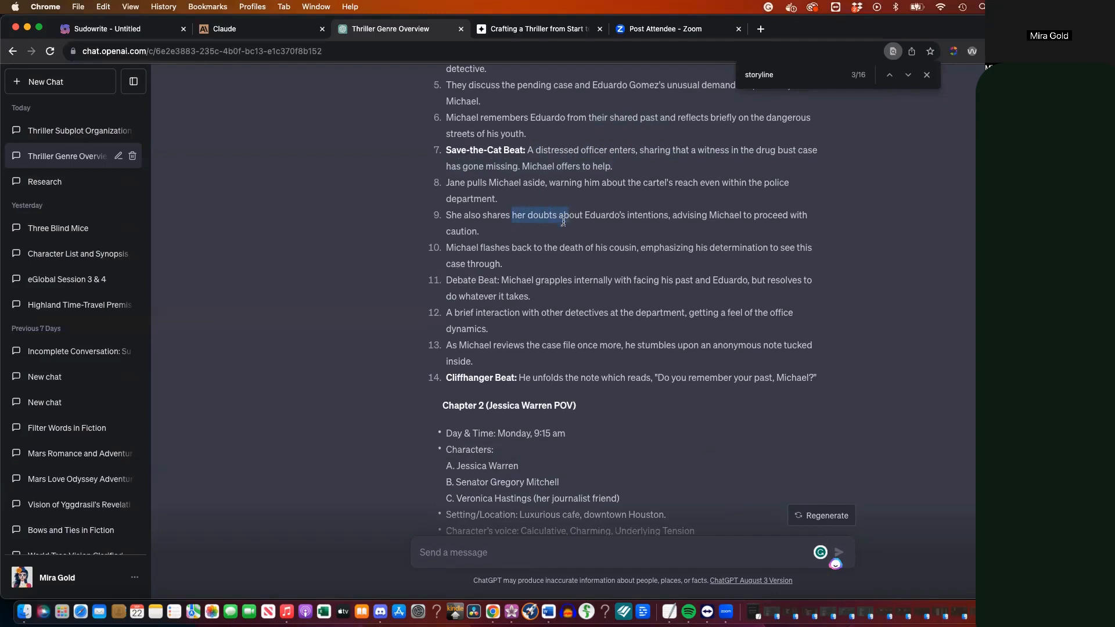
drag(472, 248, 570, 245)
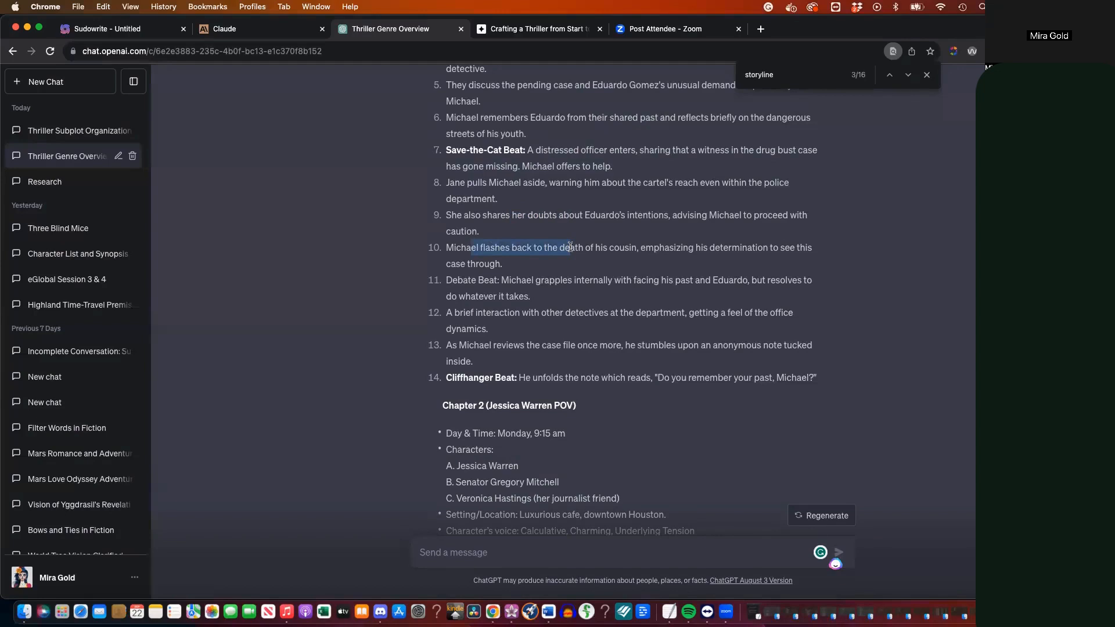
After reading beats 11 to 14, draft a request to revise chapter 1 to only active action beats, avoiding introspection, flashbacks, and rumination
scroll(570, 247, down, 2)
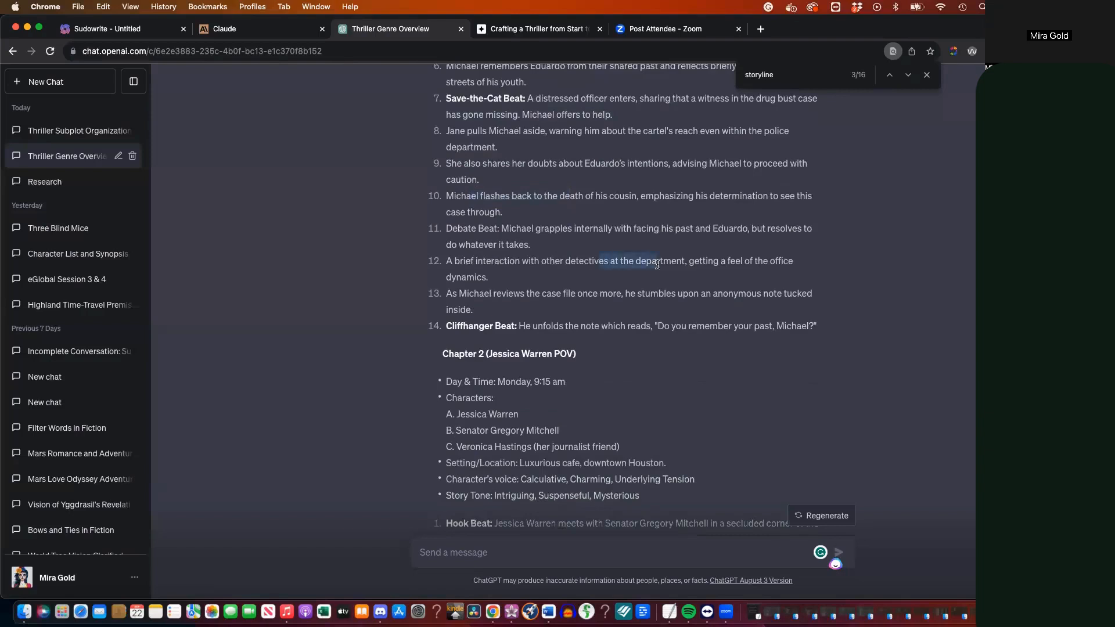
drag(535, 291, 580, 292)
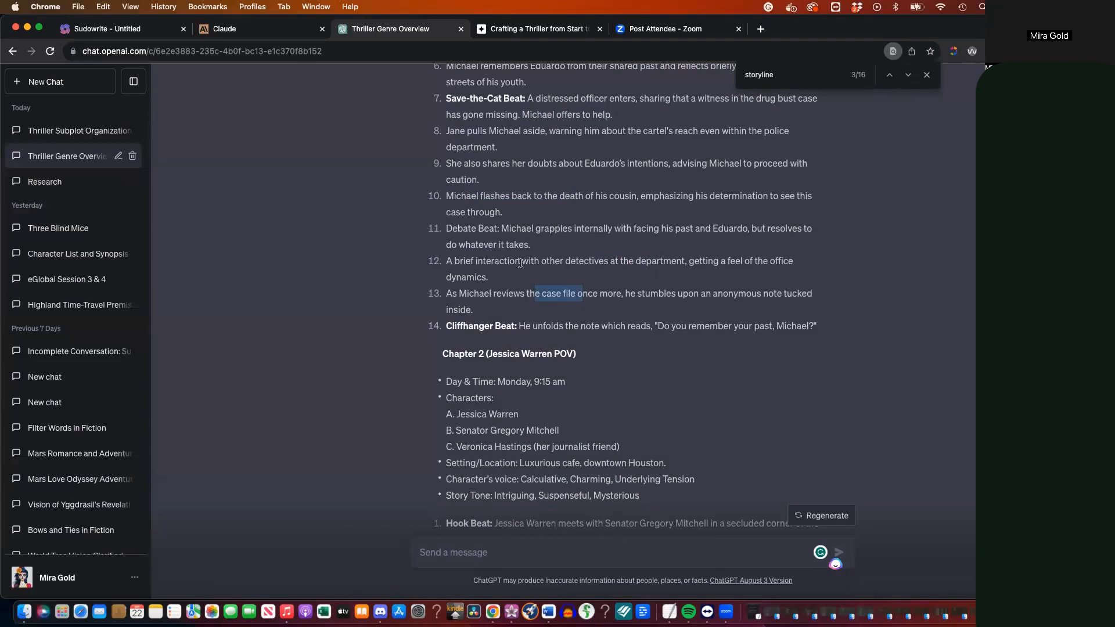
click(509, 552)
text(Re)
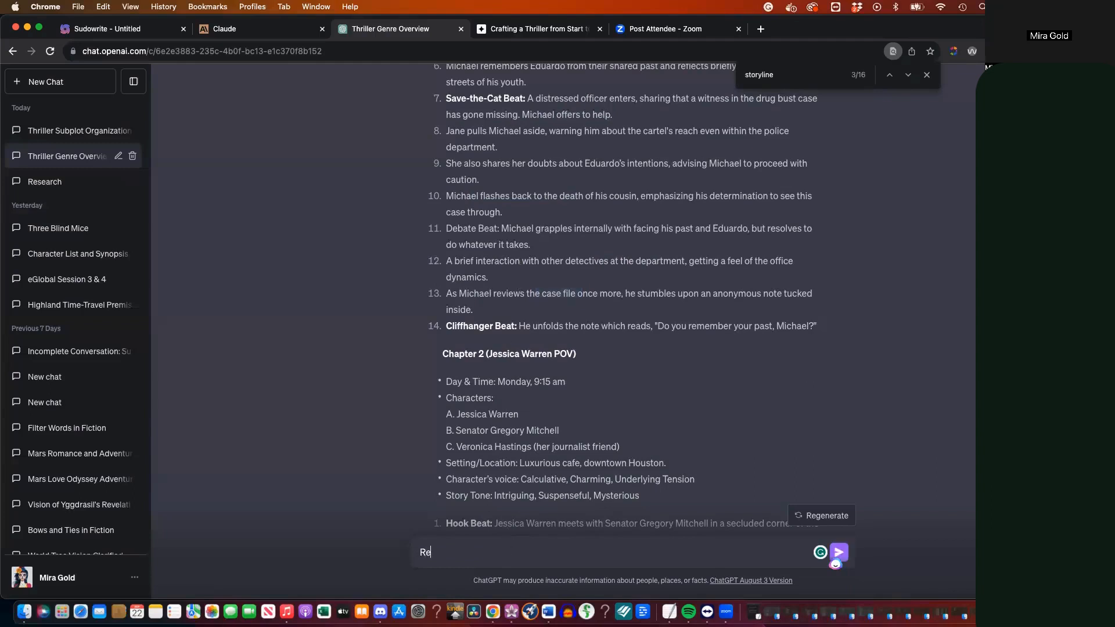
text(vise chapter 1 to onlhy have)
key(BackSpace)
key(BackSpace)
key(BackSpace)
key(BackSpace)
key(BackSpace)
key(BackSpace)
key(BackSpace)
text(y have active action )
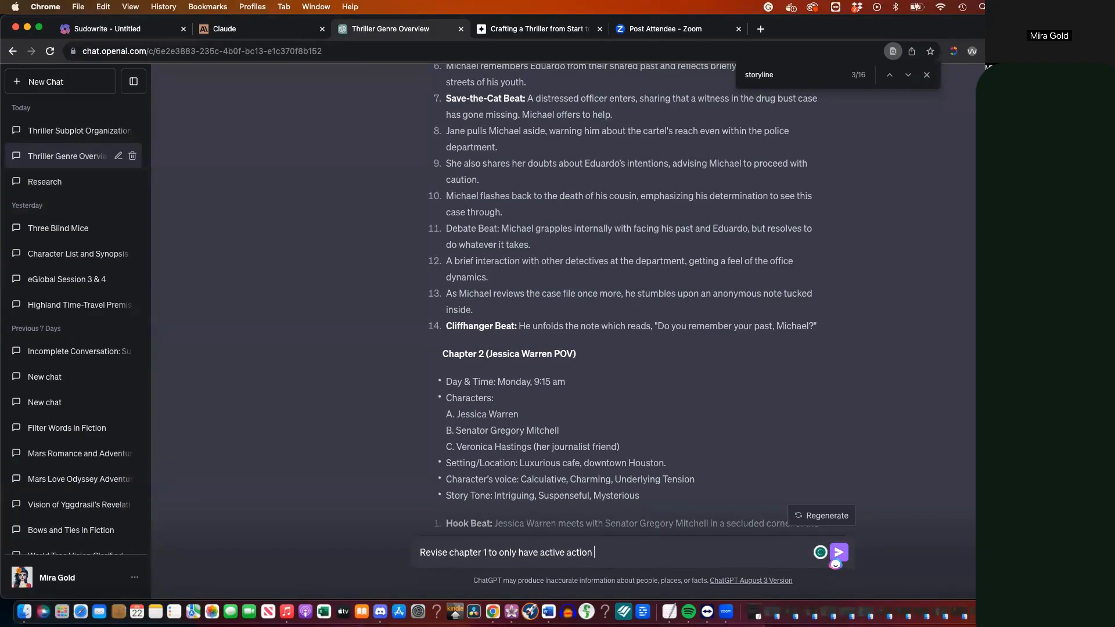
text(beats. avoid introspection, flashback)
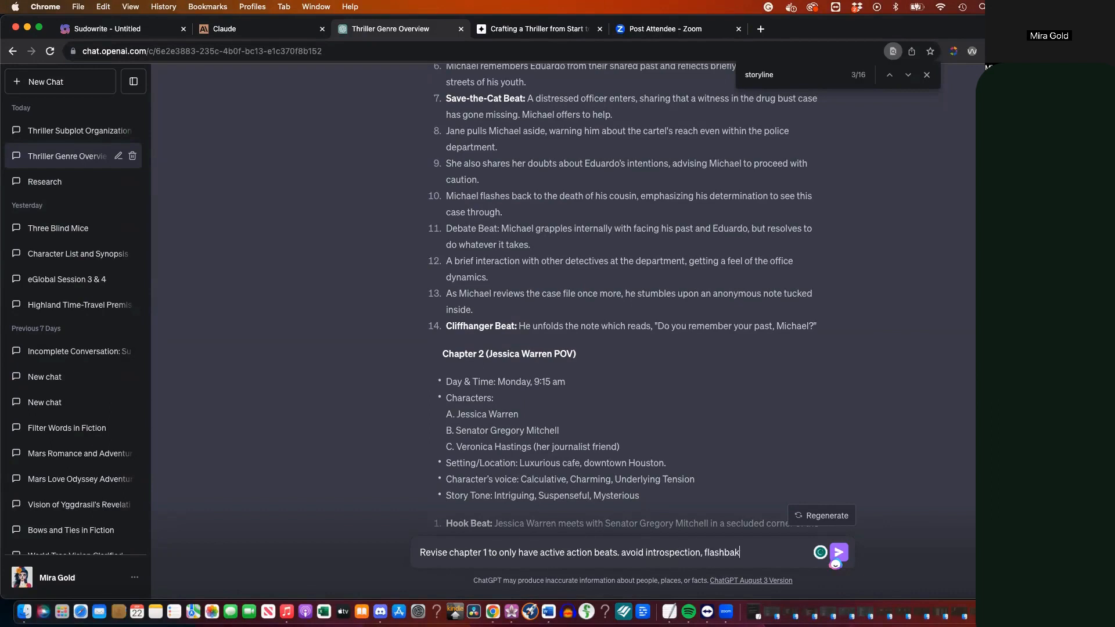
text(s, and rumination. Only sho)
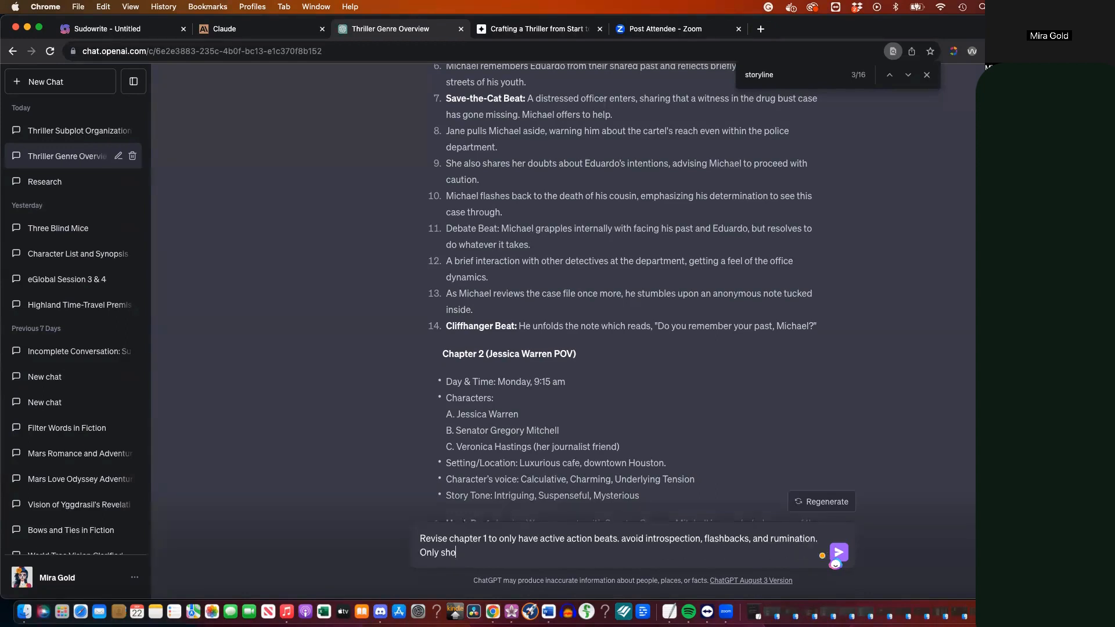
Add to the request that it should only show what can be seen, as on a teleshow, showing the action, not telling, and send it
text(w what can be seen similar to what )
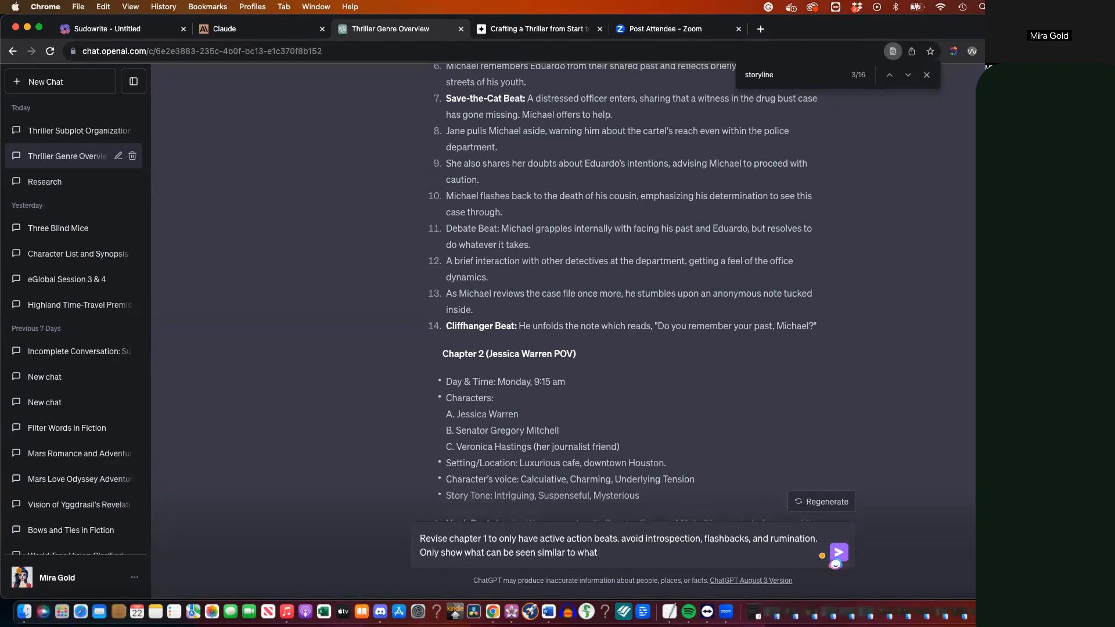
text(one sees on a teleshow. Show the )
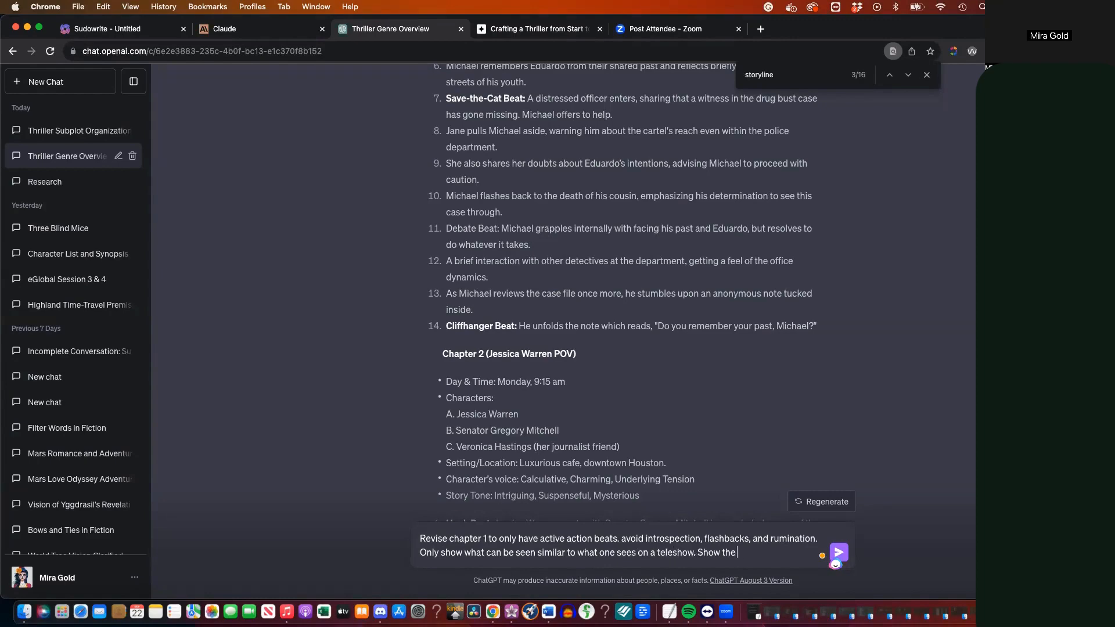
text(action , don't tell.)
key(Return)
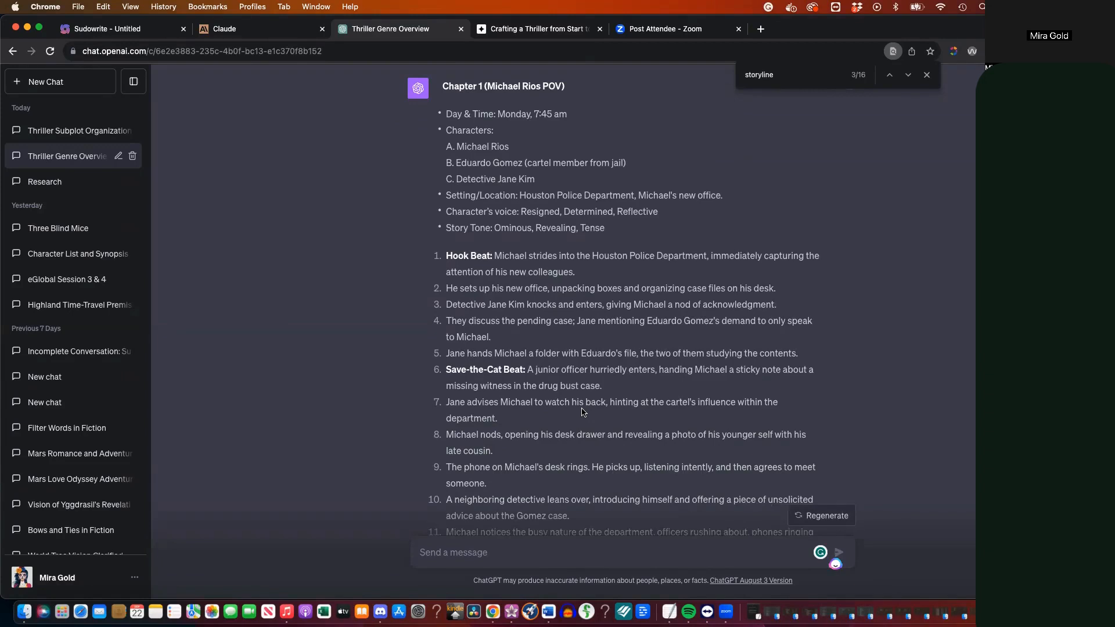
Copy the whole revised Chapter 1, from its heading through the Cliffhanger Beat
scroll(604, 363, down, 2)
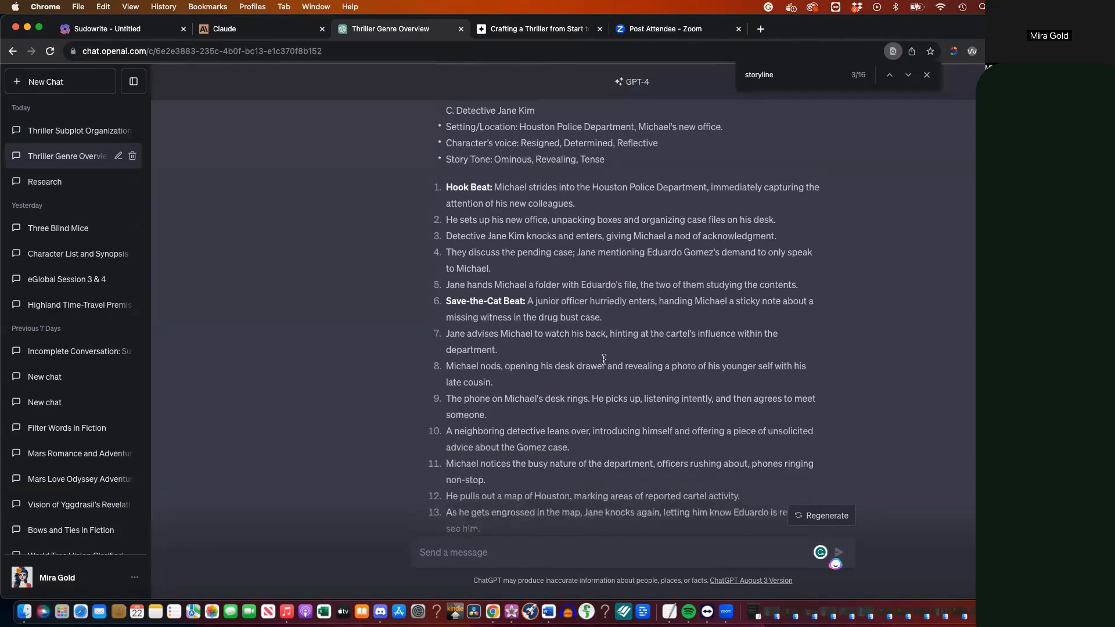
scroll(603, 361, up, 4)
scroll(603, 361, up, 2)
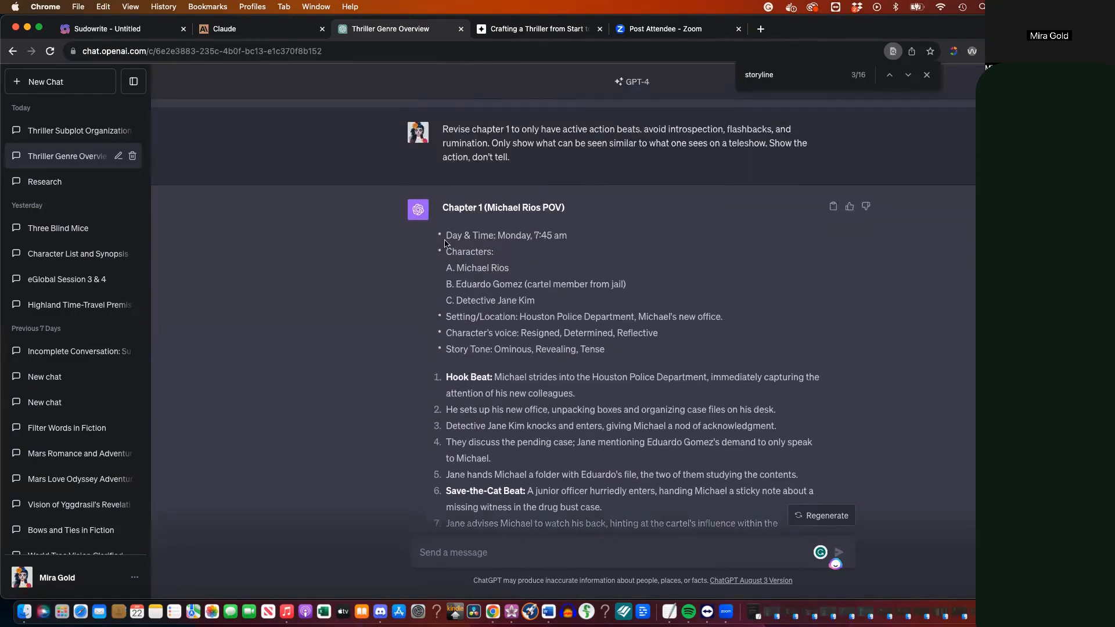
drag(444, 214, 586, 459)
scroll(586, 459, down, 5)
scroll(586, 459, down, 2)
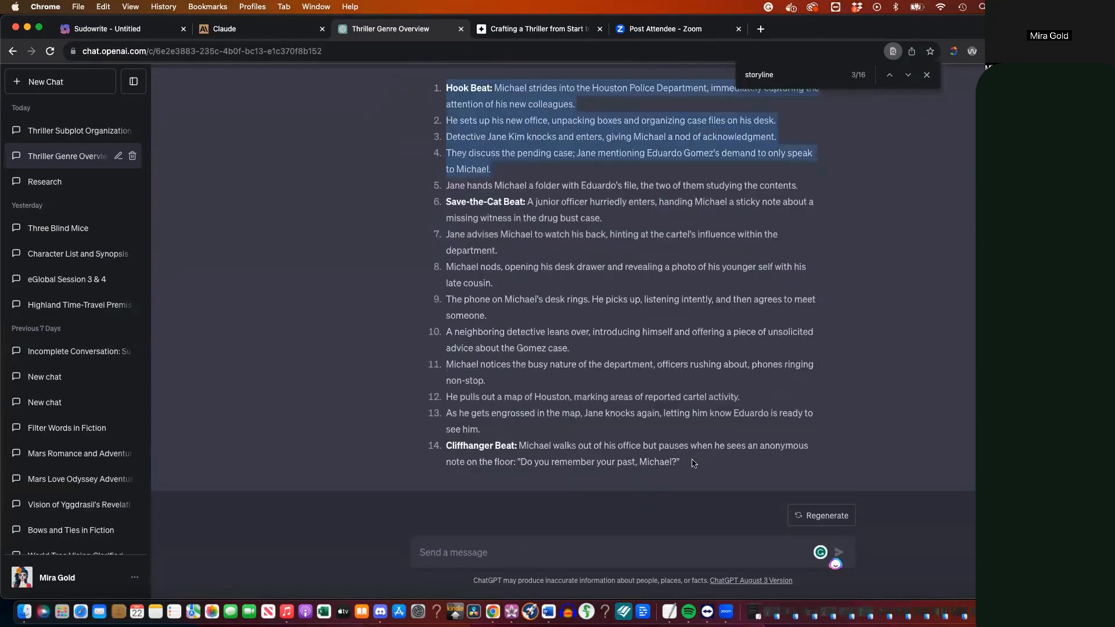
shift+click(692, 462)
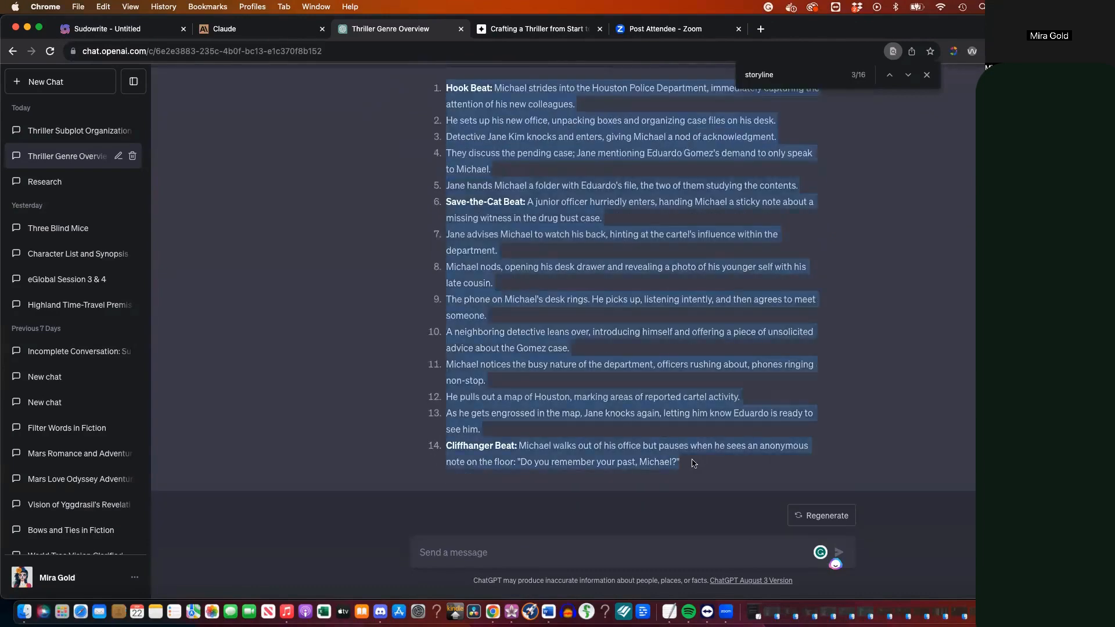
Paste the revised Chapter 1 into a new message, leaving several blank lines above it
click(554, 555)
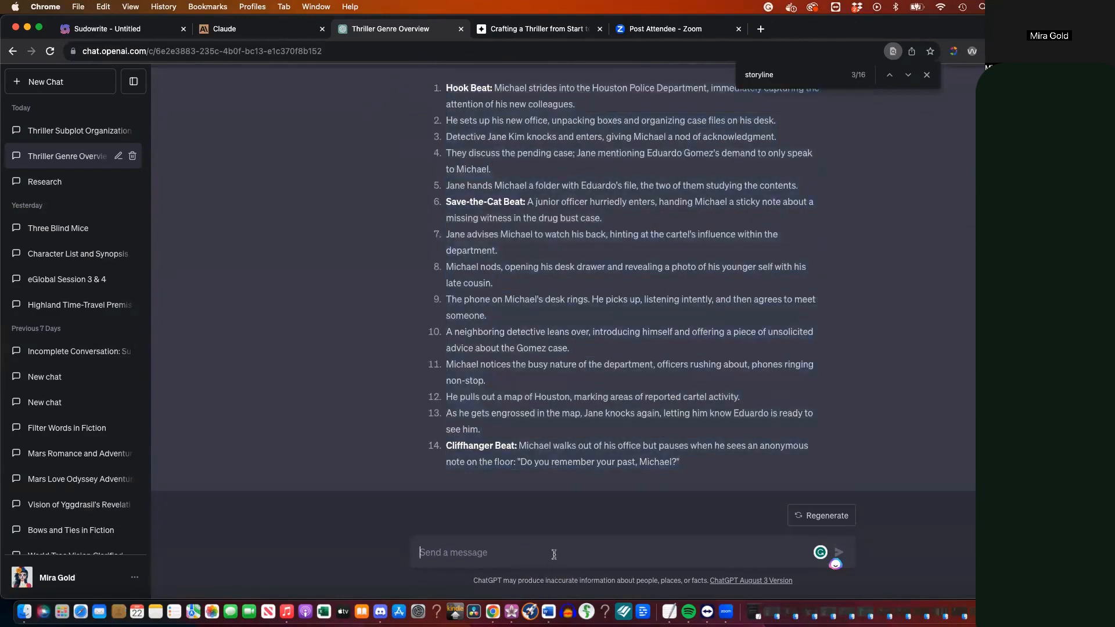
key(shift+Return)
key(shift+Return)
key(shift+Return)
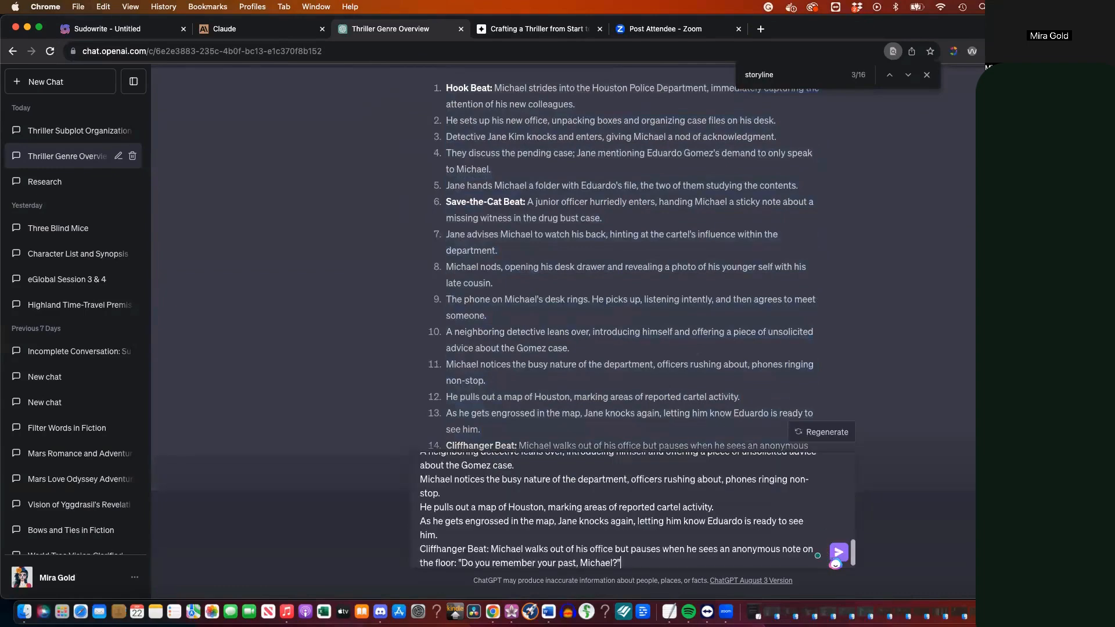
key(super+v)
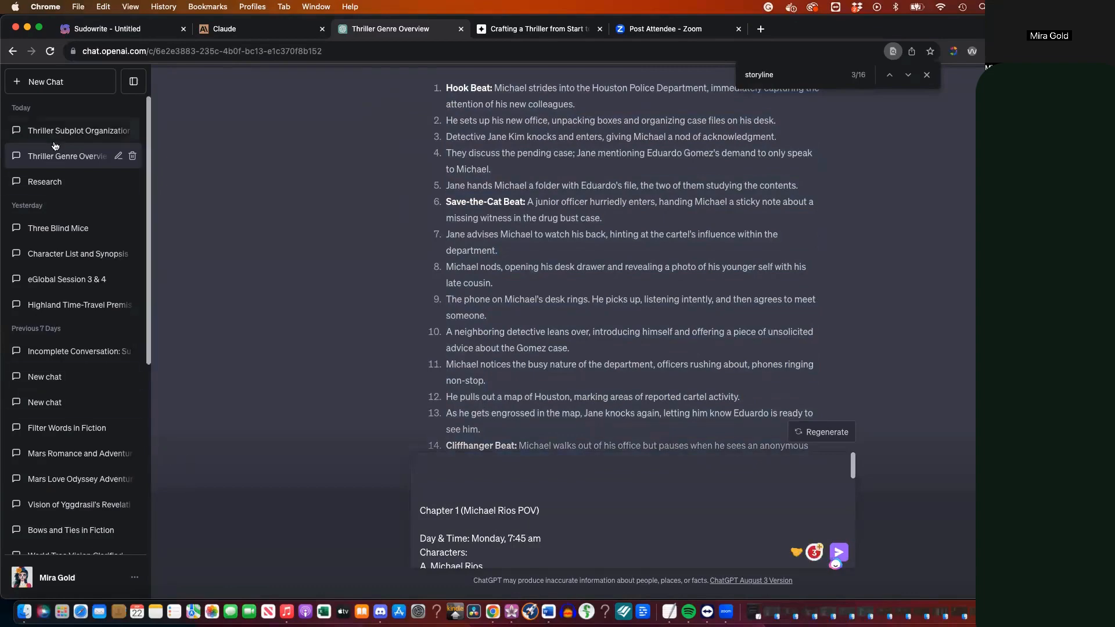
Switch to Sudowrite and add the heading "section 1 - introduction:" above Chapter 6 in the Story Engine outline
click(98, 29)
scroll(692, 444, down, 10)
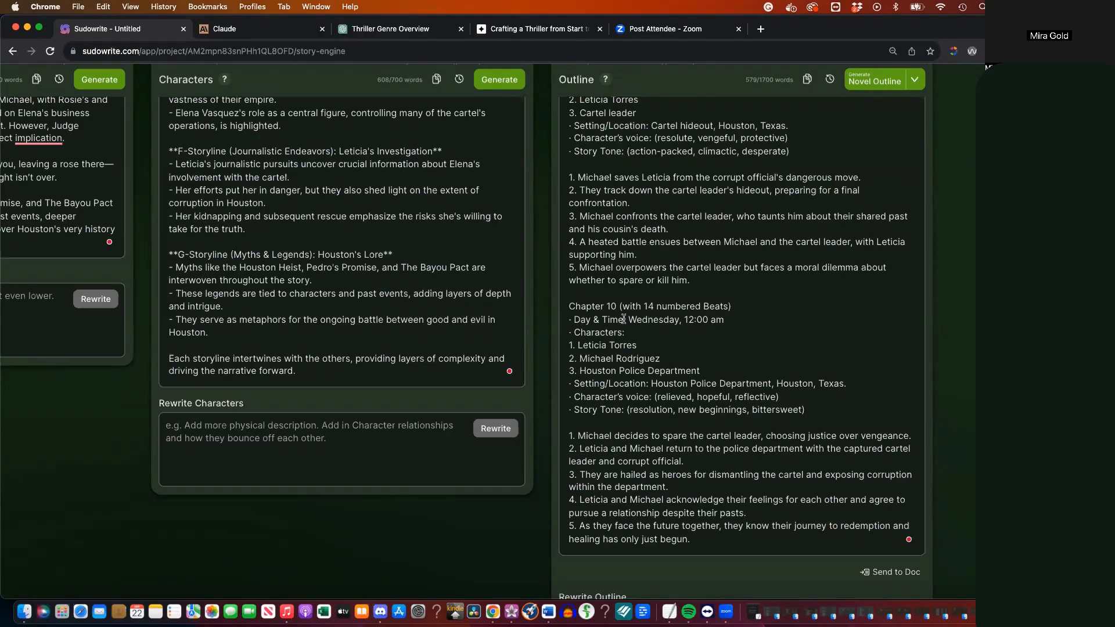
scroll(623, 318, up, 10)
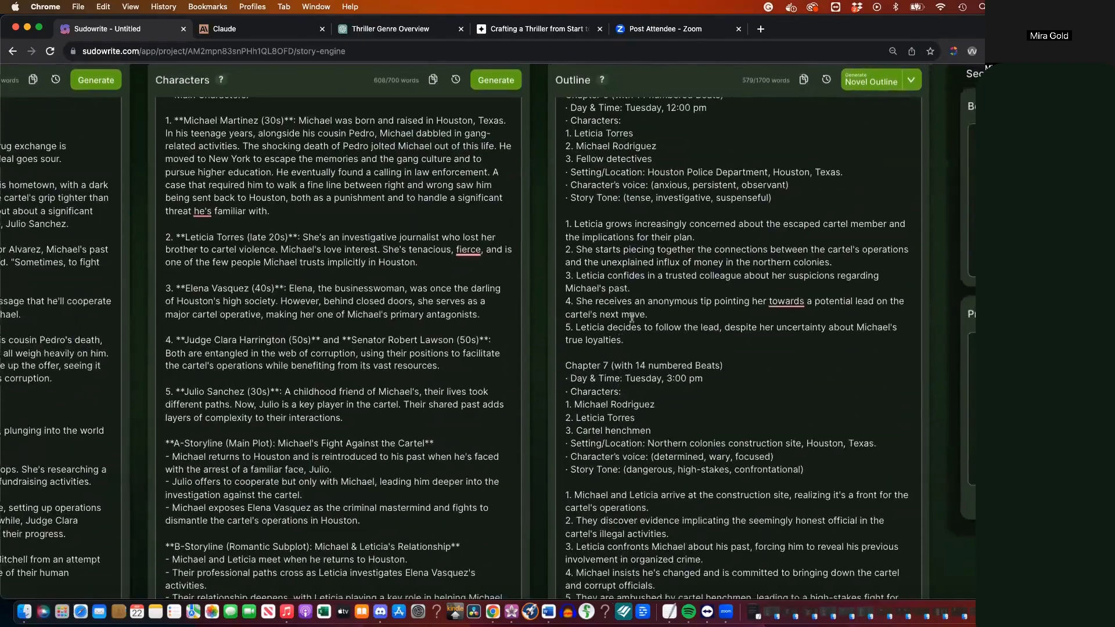
scroll(813, 209, right, 3)
click(920, 183)
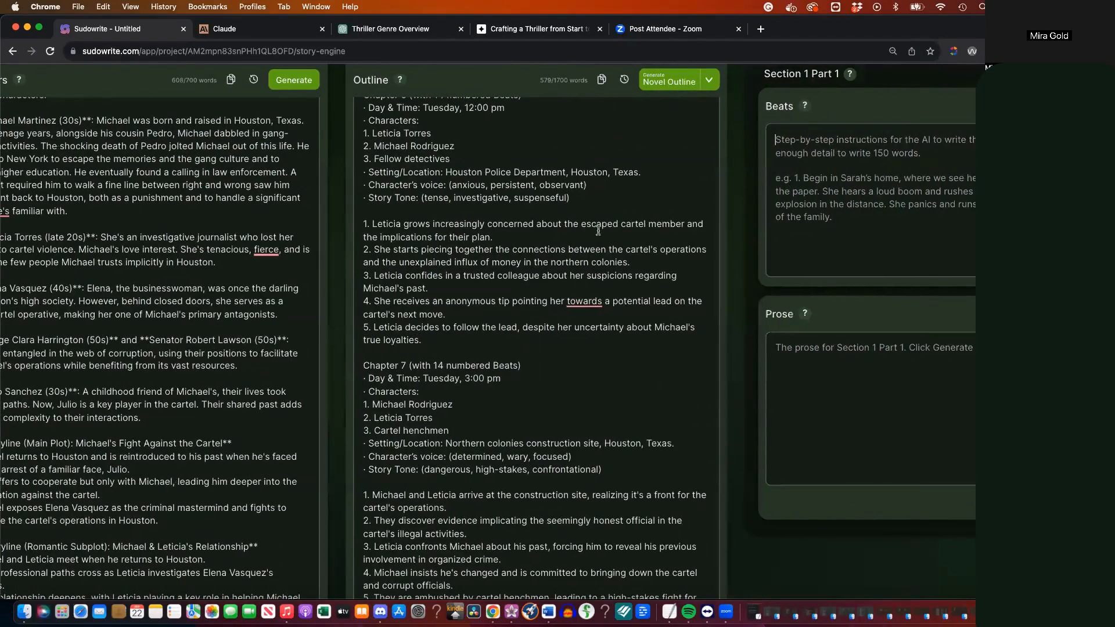
scroll(598, 230, up, 2)
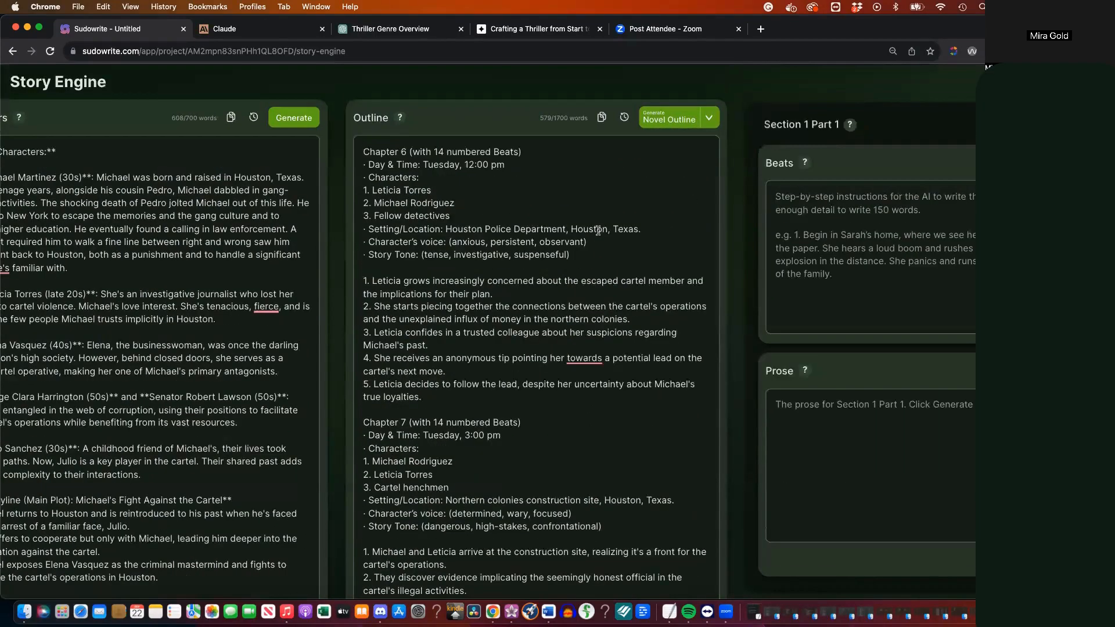
click(364, 151)
key(Return)
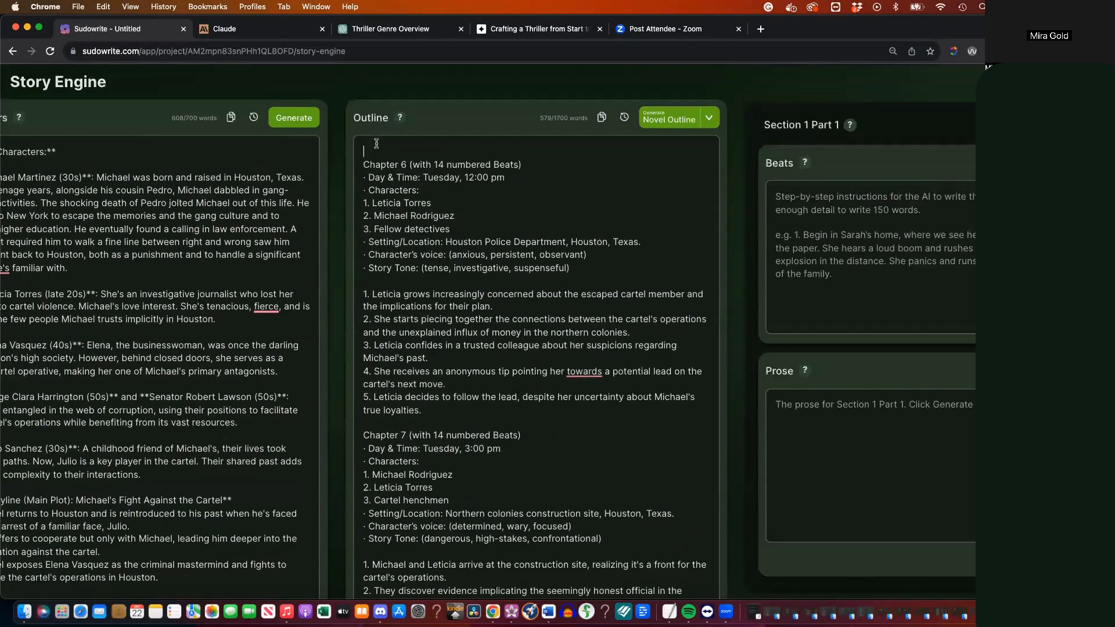
text(section 1 - introduction:)
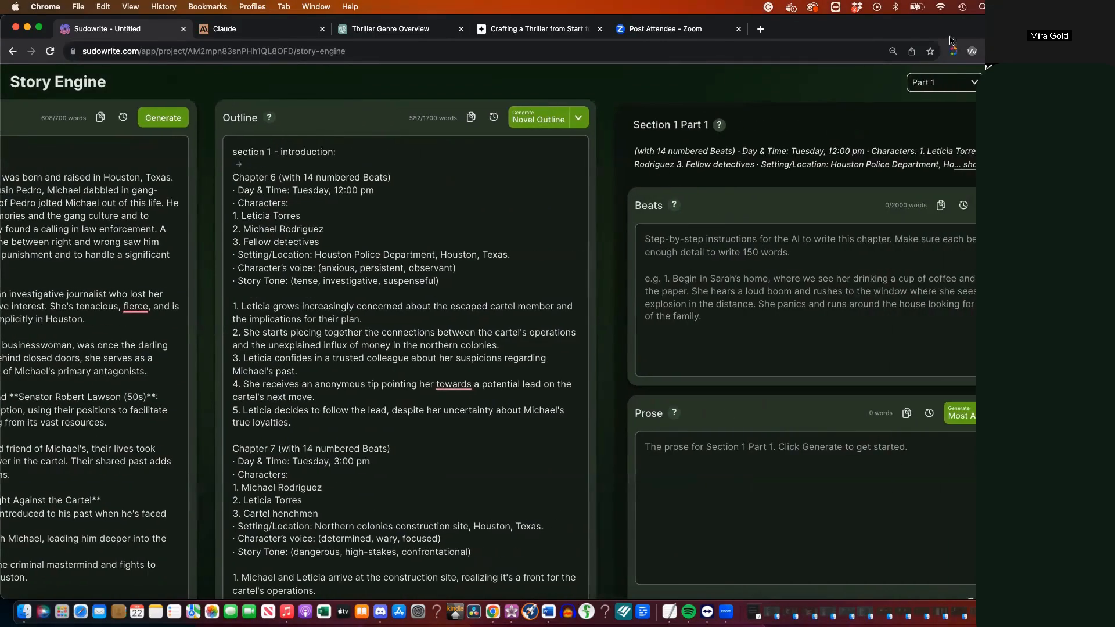
Show Section 1 Part 2 in the Story Engine, look over the outline and beats areas, and leave the Story Engine
click(969, 85)
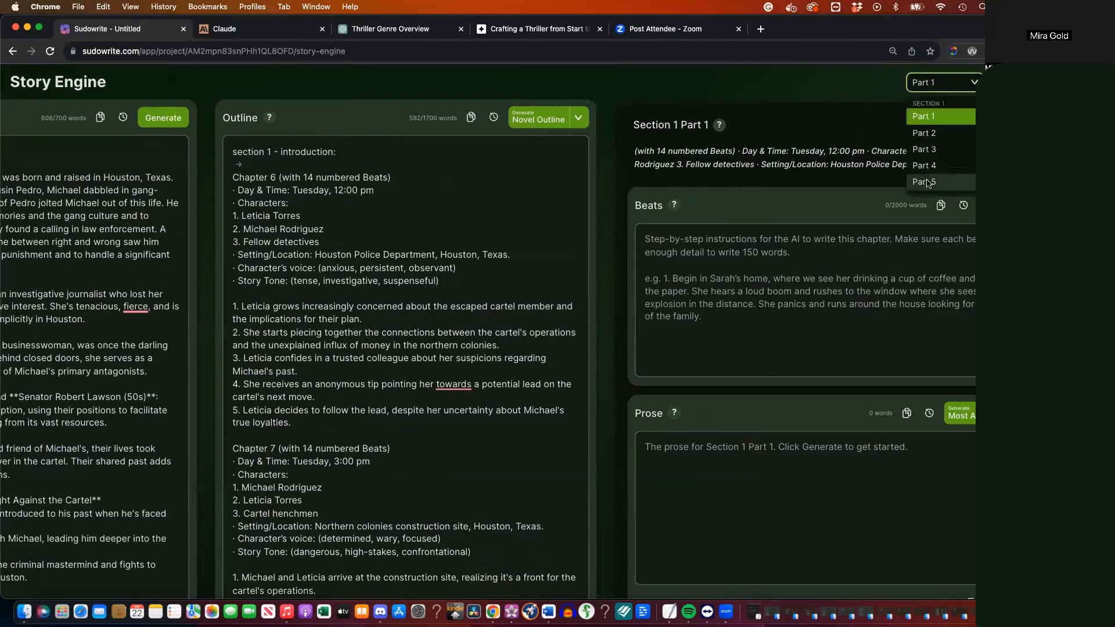
click(924, 133)
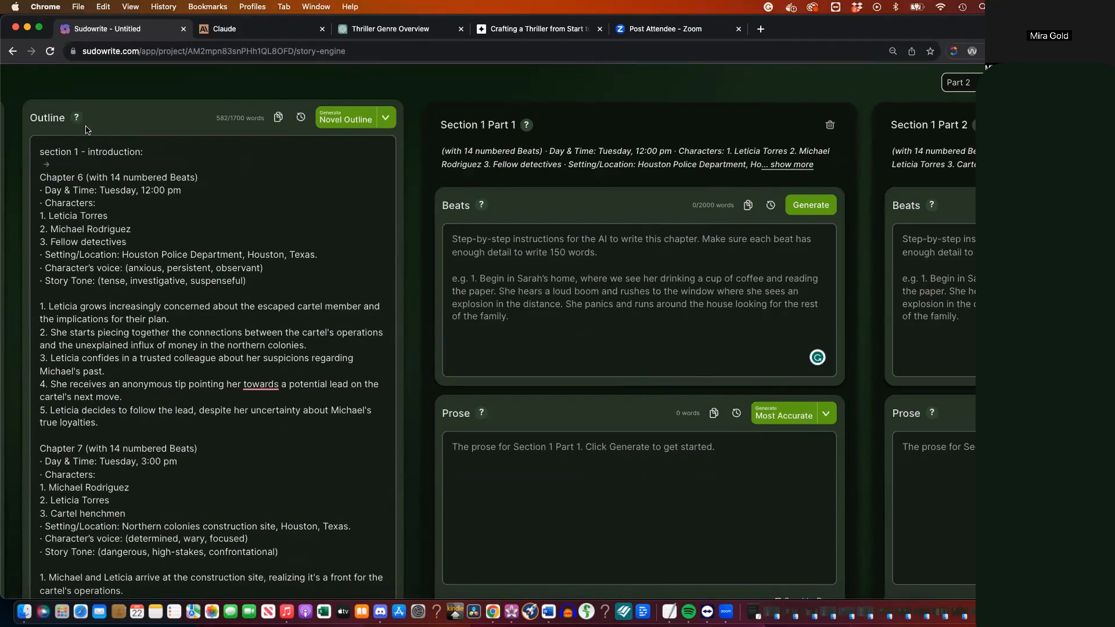
click(563, 267)
click(159, 321)
click(591, 282)
key(Escape)
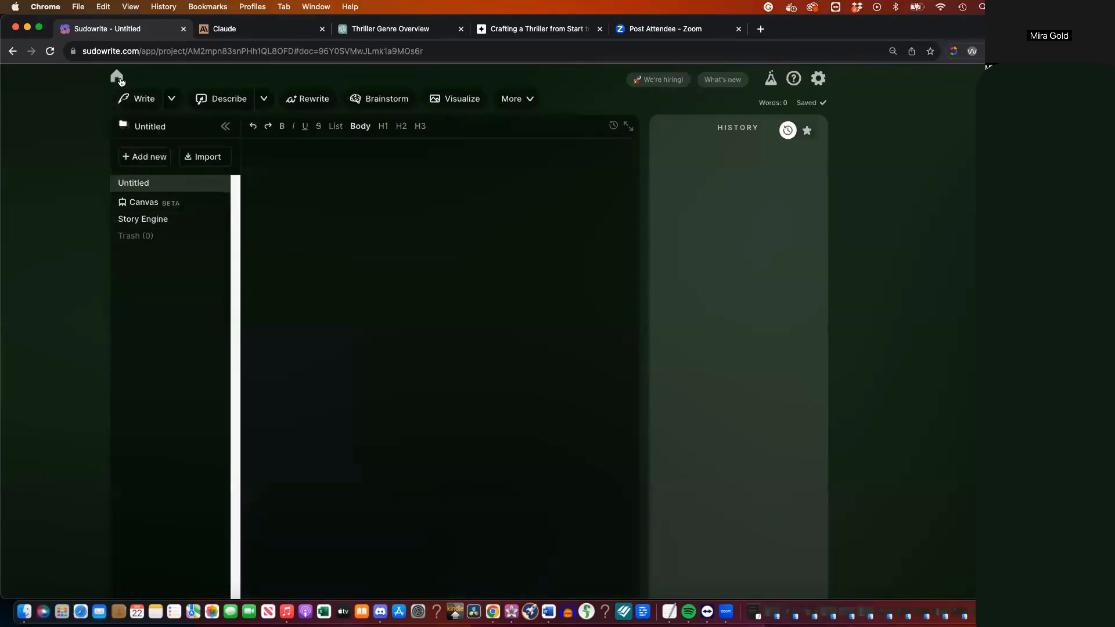
Return to the project list and open the Story Engine of the SW AH: Thriller project at its Section 1 beats
click(117, 76)
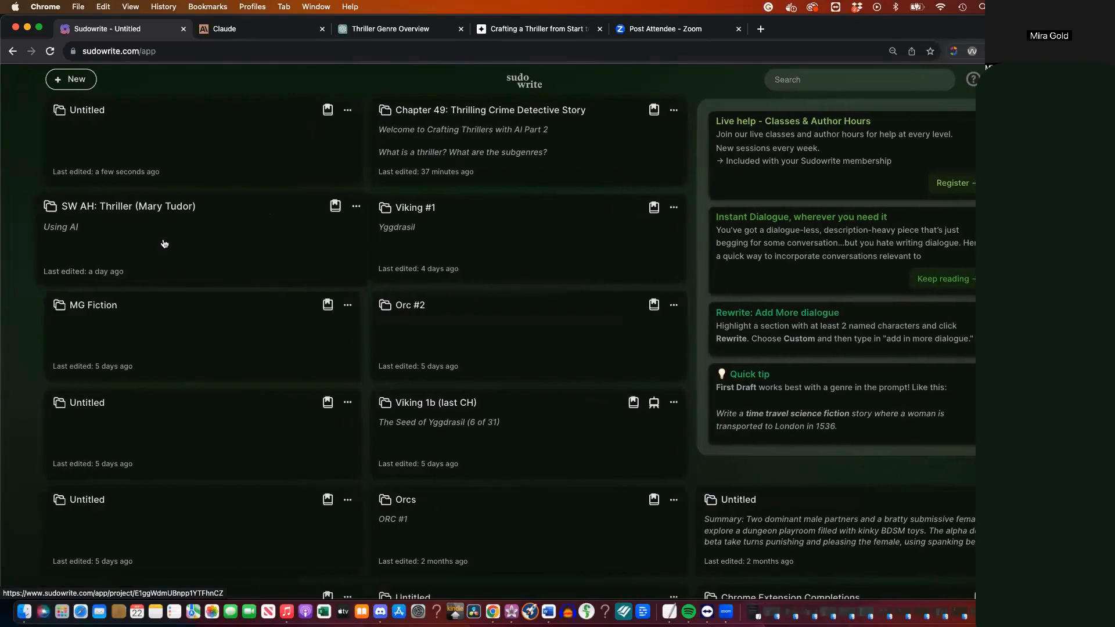
click(151, 208)
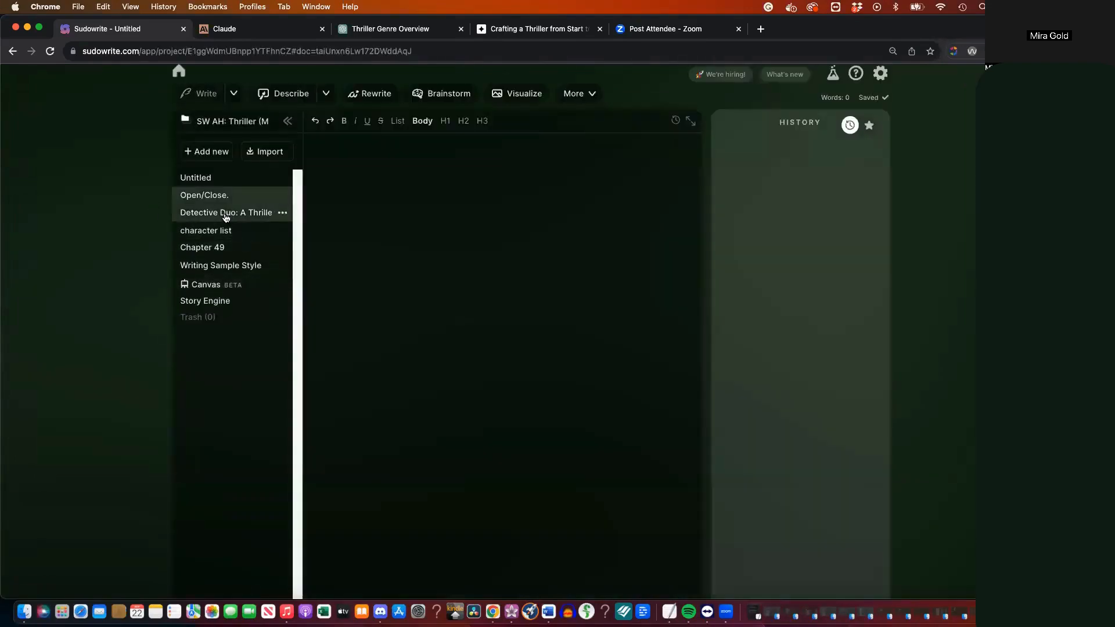
click(226, 215)
click(274, 230)
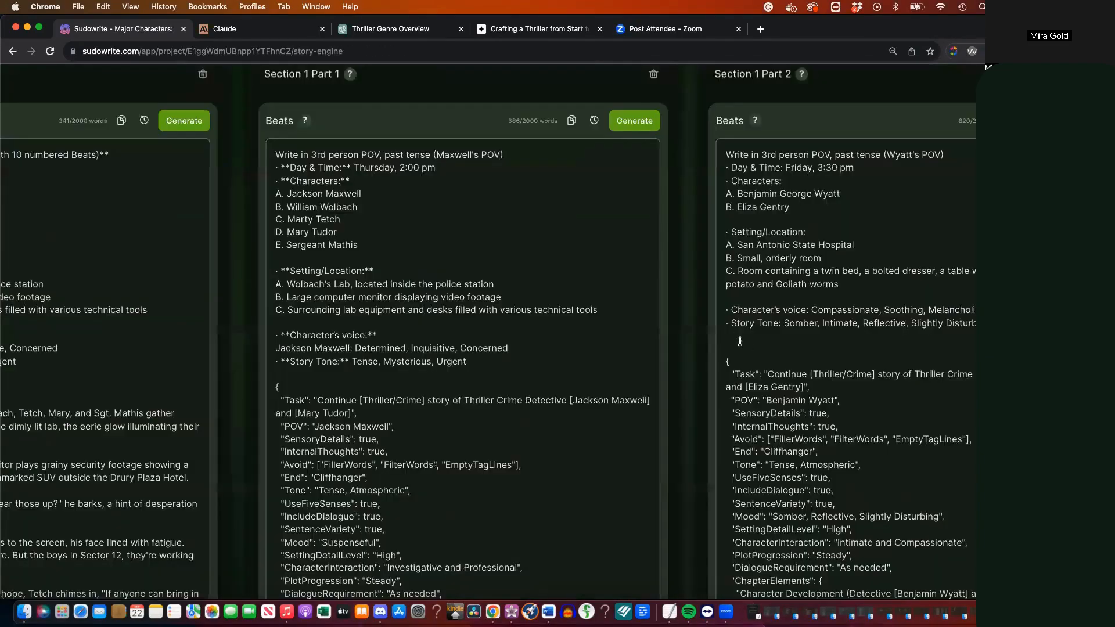
Copy the full JSON writing prompt, from opening to closing brace, out of the Section 1 Part 2 beats
scroll(725, 333, down, 1)
drag(725, 332, 796, 465)
scroll(796, 464, down, 15)
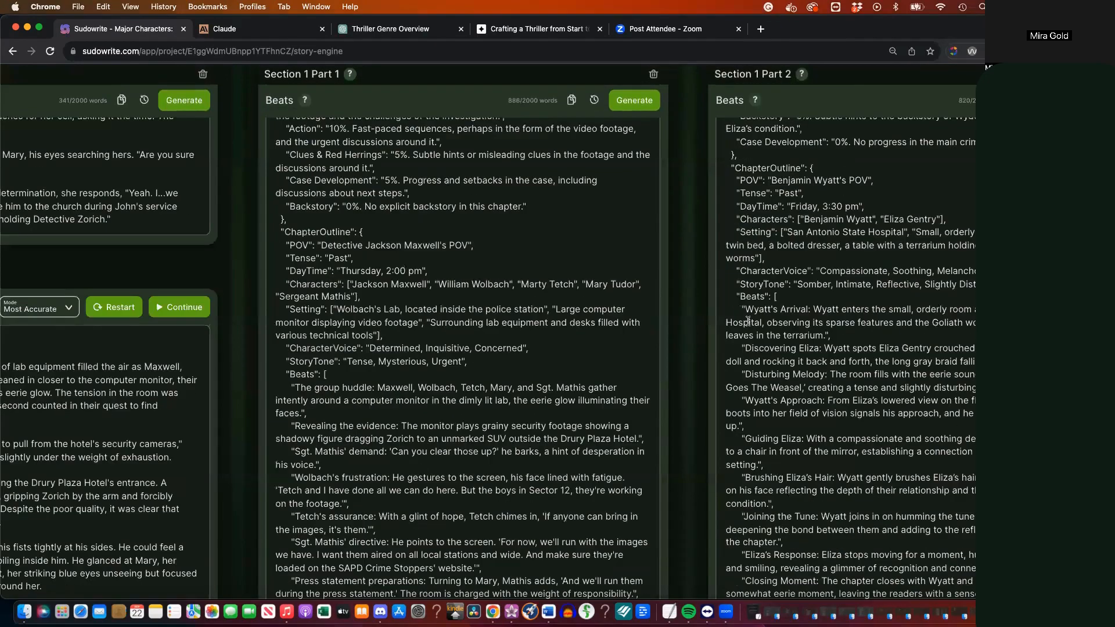
scroll(748, 321, down, 6)
shift+click(738, 306)
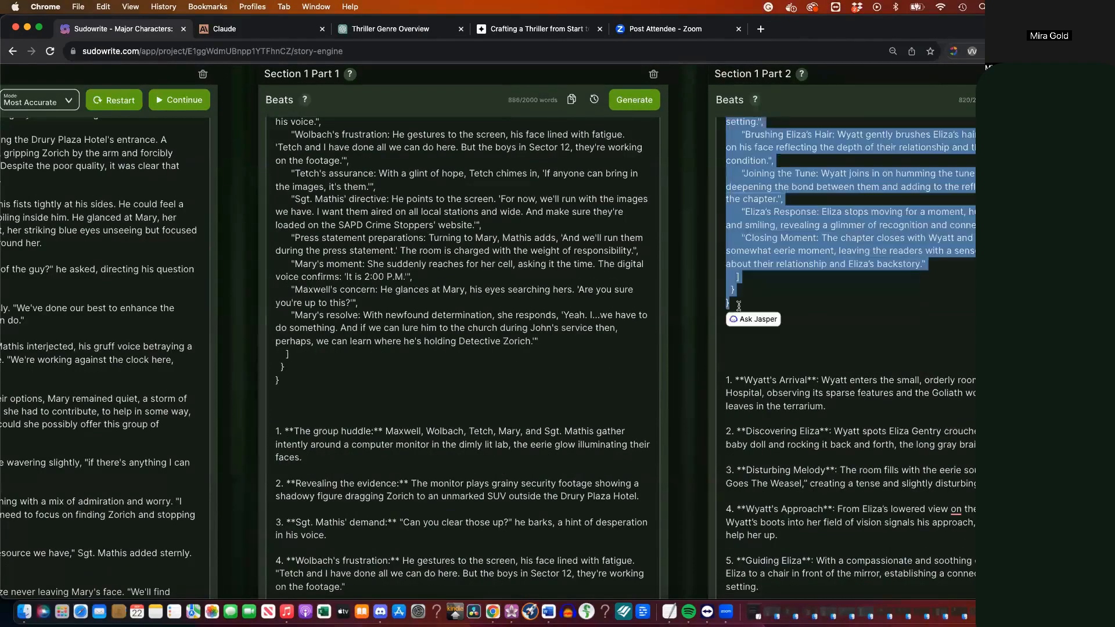
Switch to the ChatGPT thriller chat, paste the JSON prompt above the Chapter 1 outline in the unsent message, and review its chapter elements
click(366, 33)
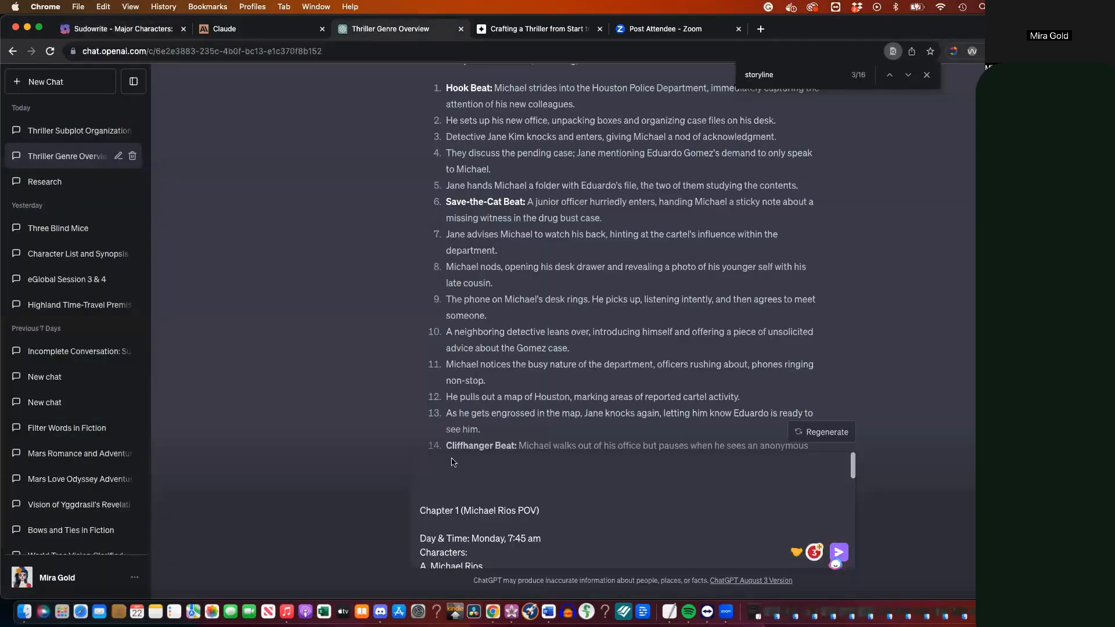
click(436, 471)
key(cmd+v)
scroll(498, 505, up, 5)
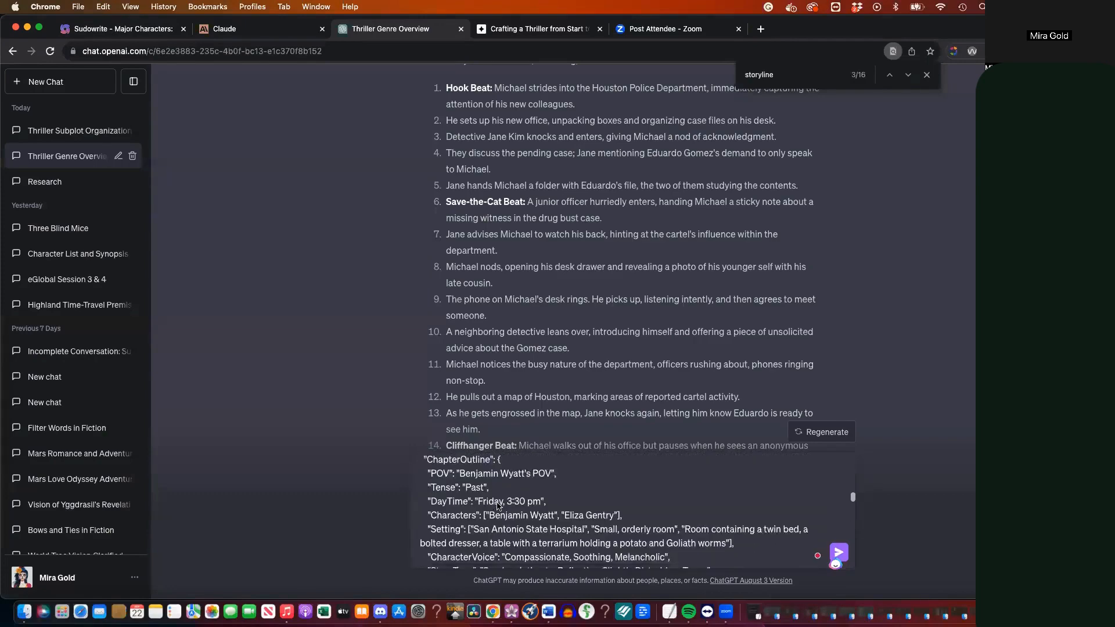
scroll(498, 505, up, 3)
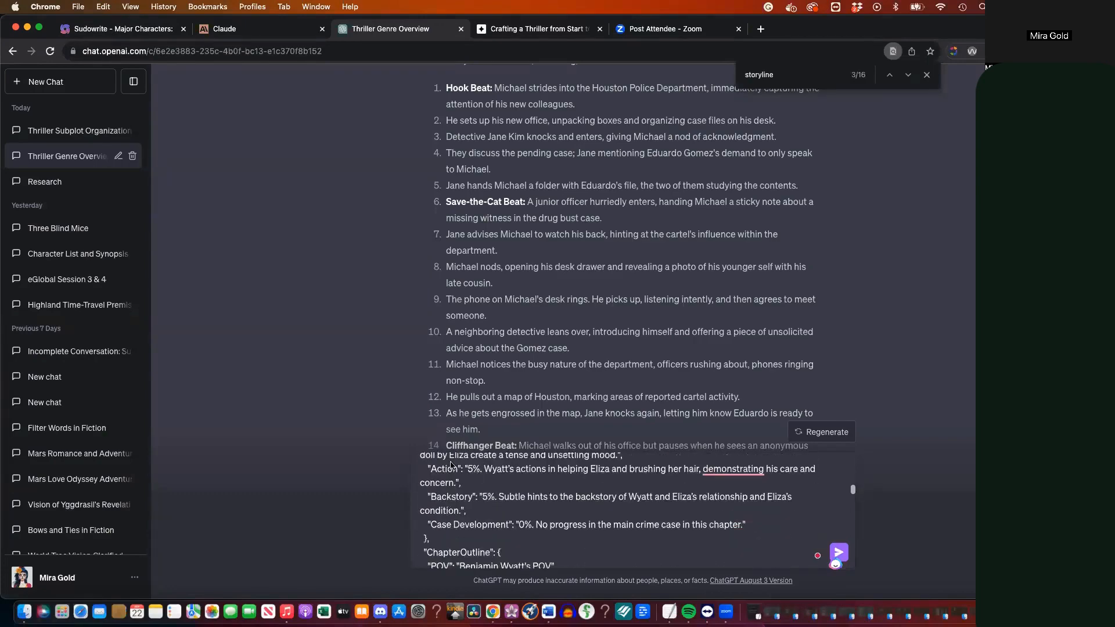
scroll(453, 468, up, 3)
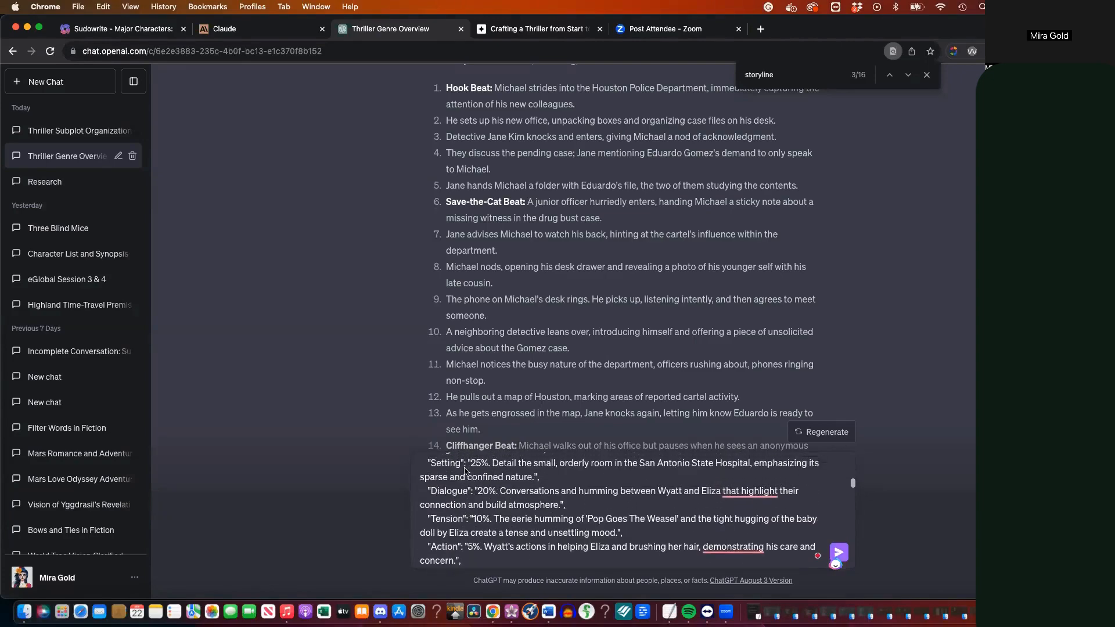
scroll(464, 470, up, 2)
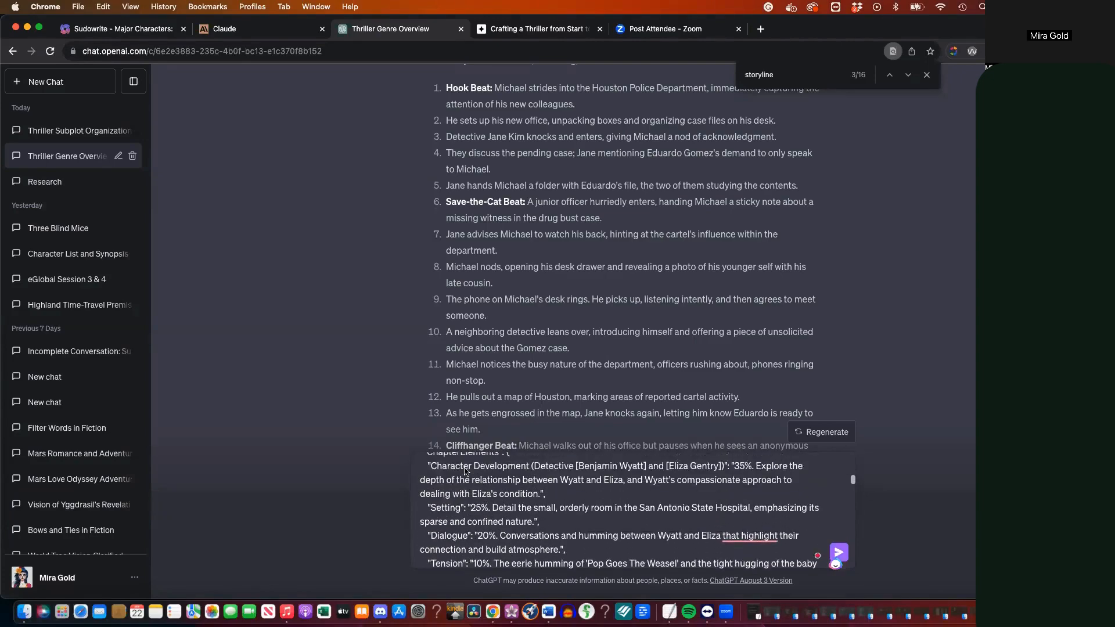
Label the Chapter 1 outline "USE THESE BEATS to wrap into the framework:" and open the message by asking to wrap its beats into the thriller detective framework
scroll(464, 471, up, 10)
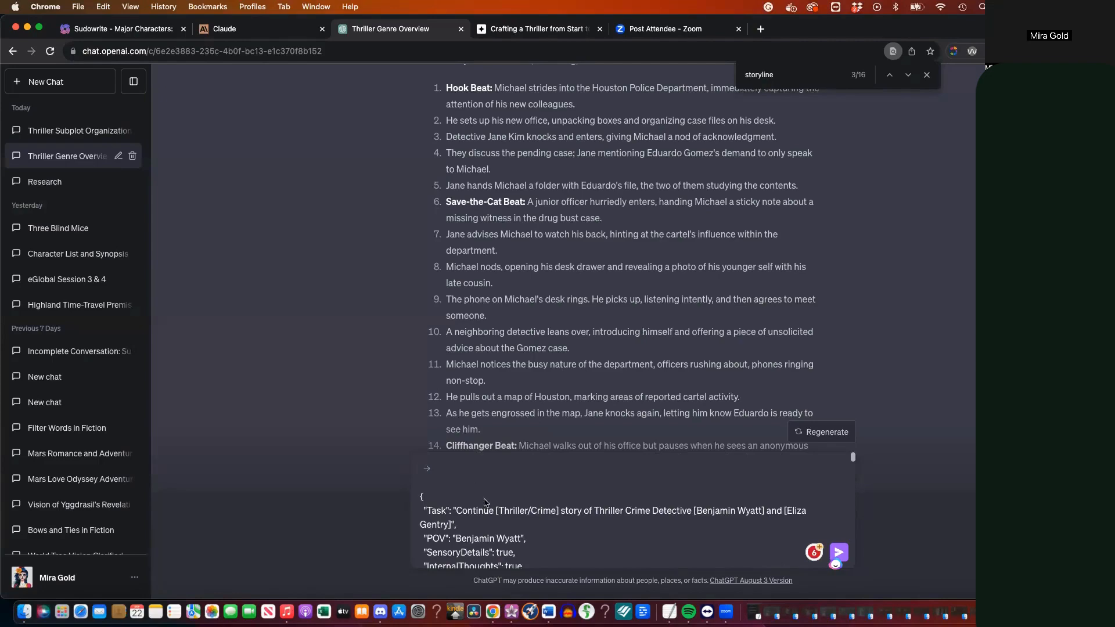
scroll(486, 502, down, 15)
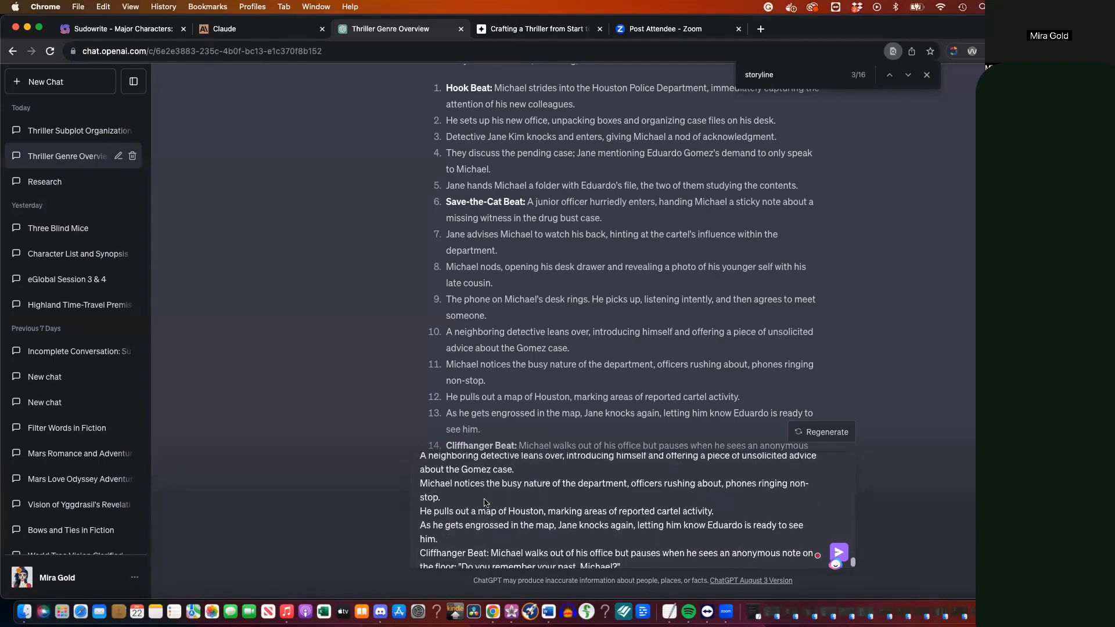
scroll(485, 502, up, 5)
scroll(485, 502, up, 10)
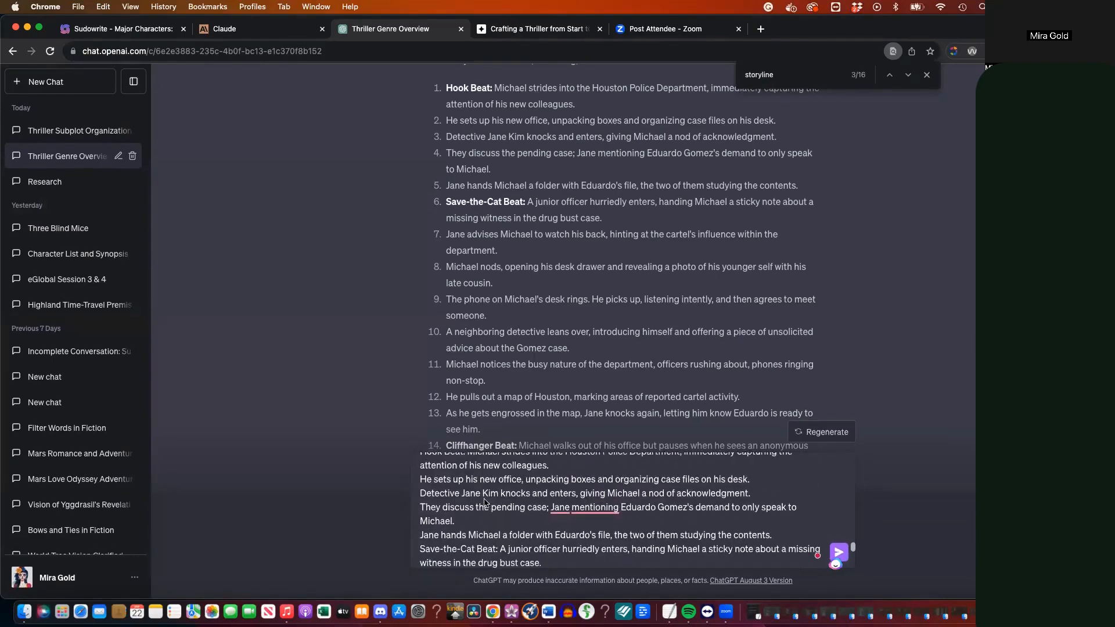
scroll(485, 501, up, 3)
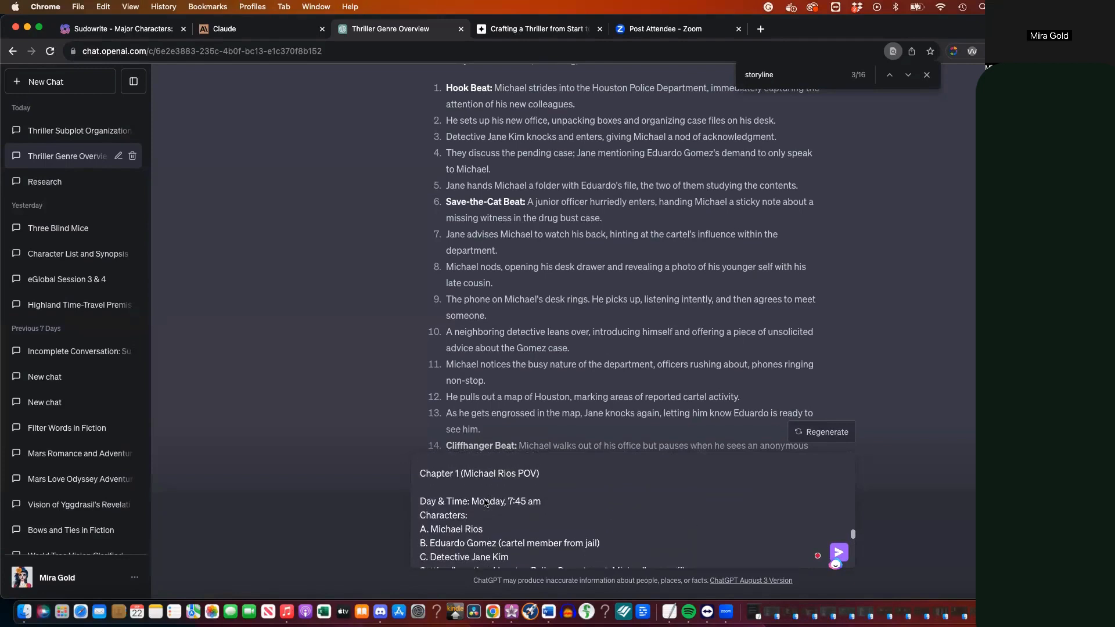
click(455, 510)
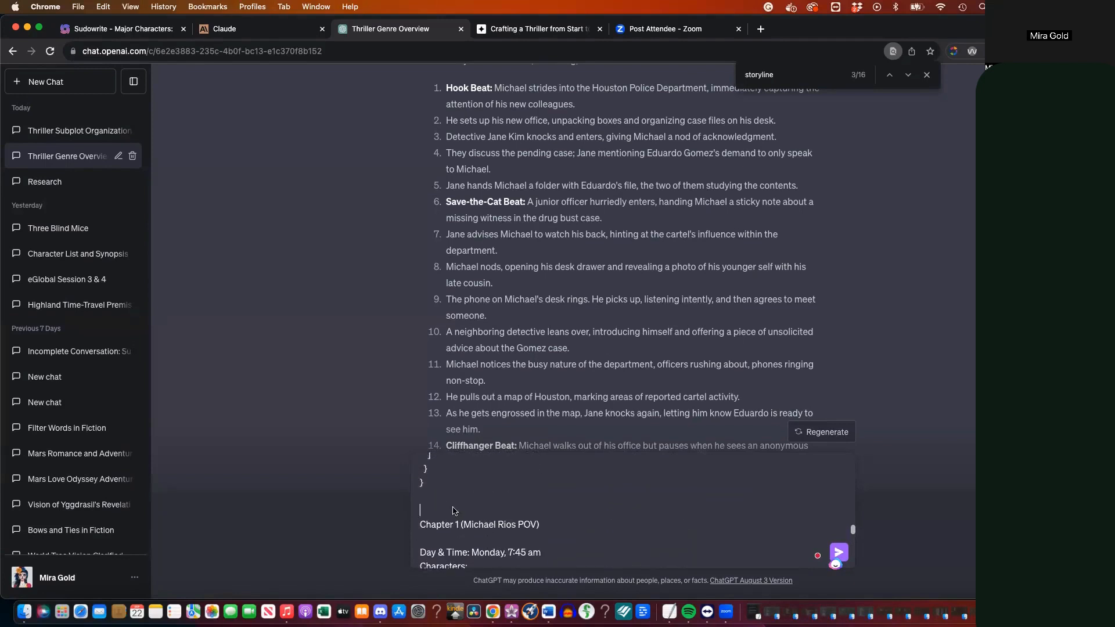
text(USE THESE BEATS to w)
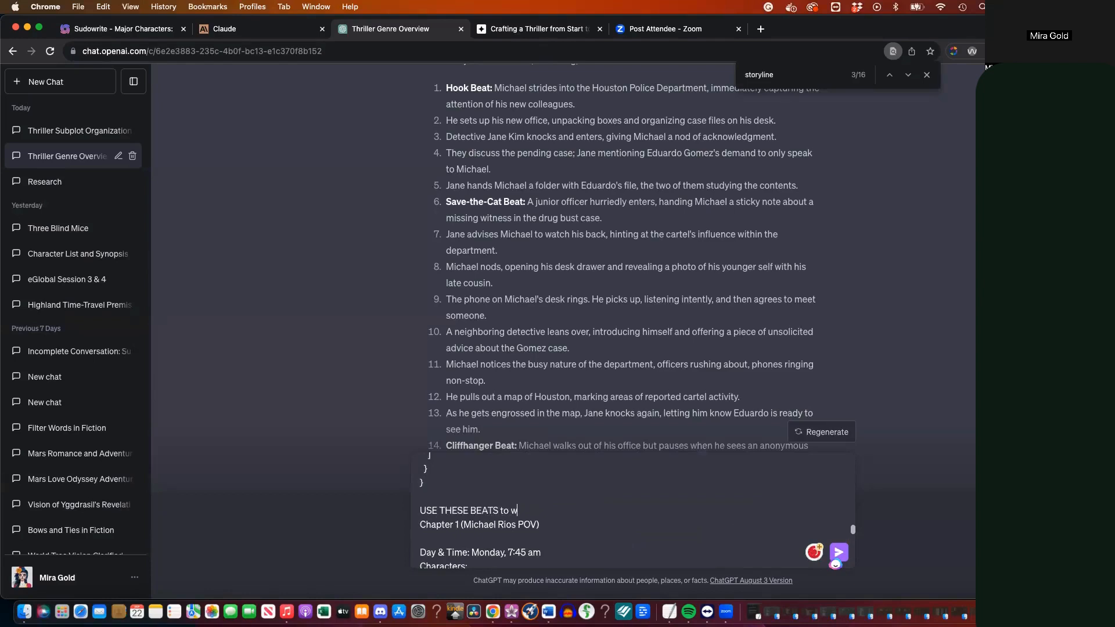
text(rap into the frame)
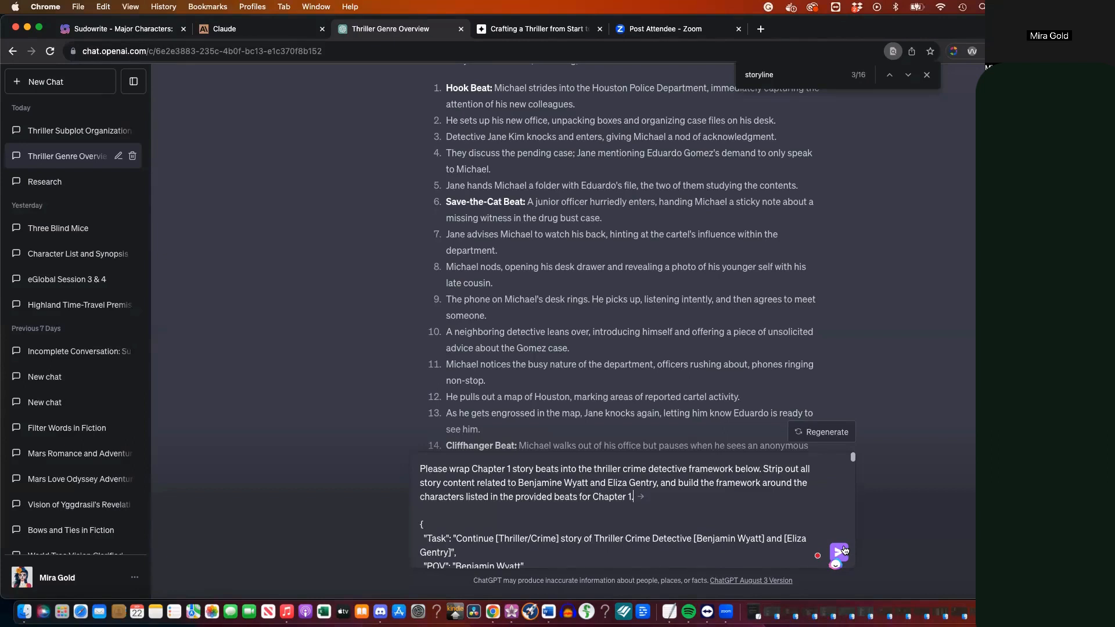
Send the combined framework and Chapter 1 request, follow the reply as it is written, and stop its generation partway
click(844, 550)
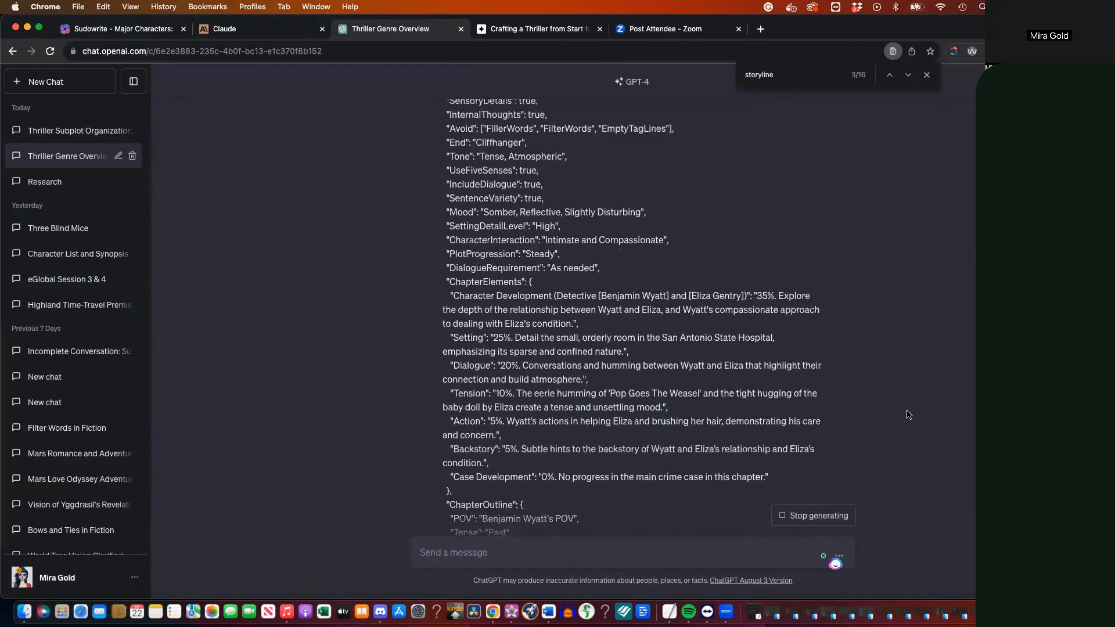
scroll(909, 414, up, 1)
scroll(799, 281, down, 1)
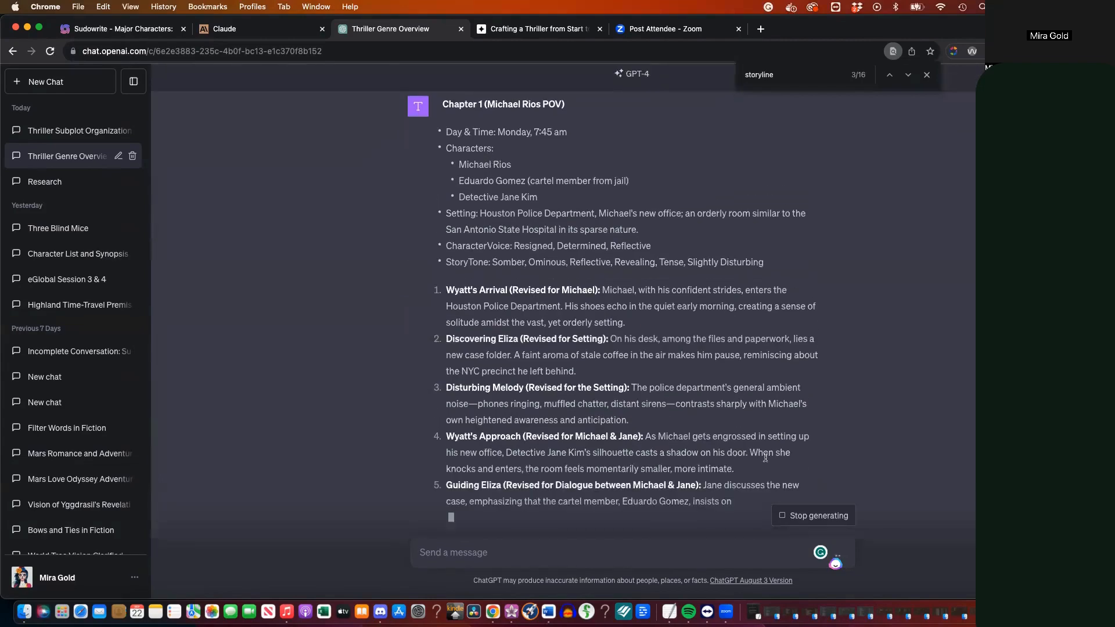
click(814, 516)
Copy the whole sent prompt, through the Cliffhanger Beat's last line, and paste it into a new message
scroll(601, 465, up, 10)
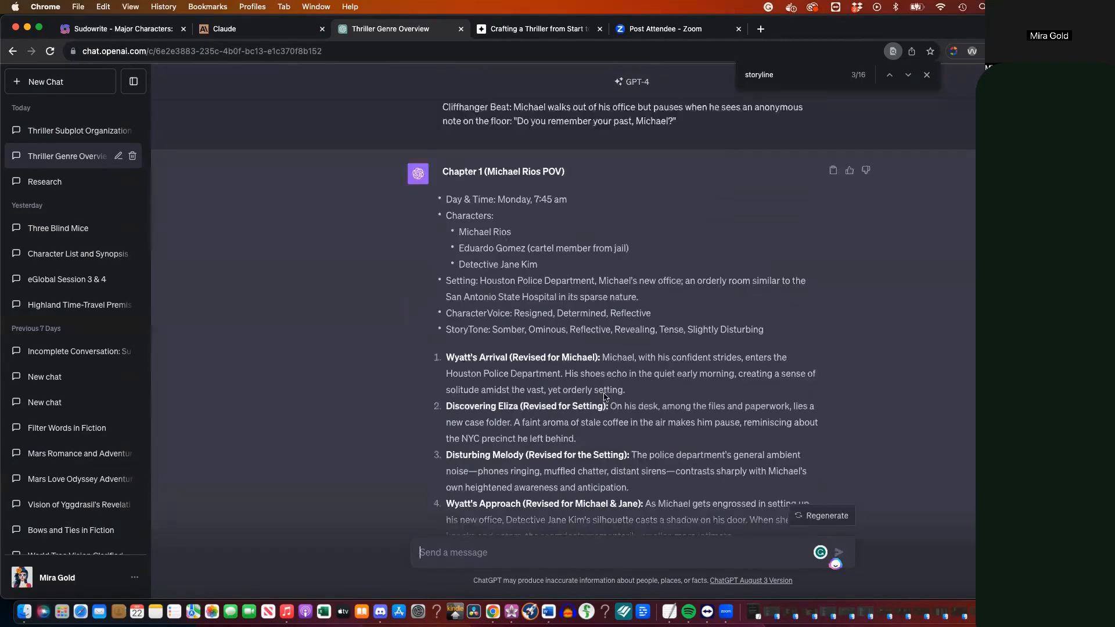
scroll(604, 393, up, 17)
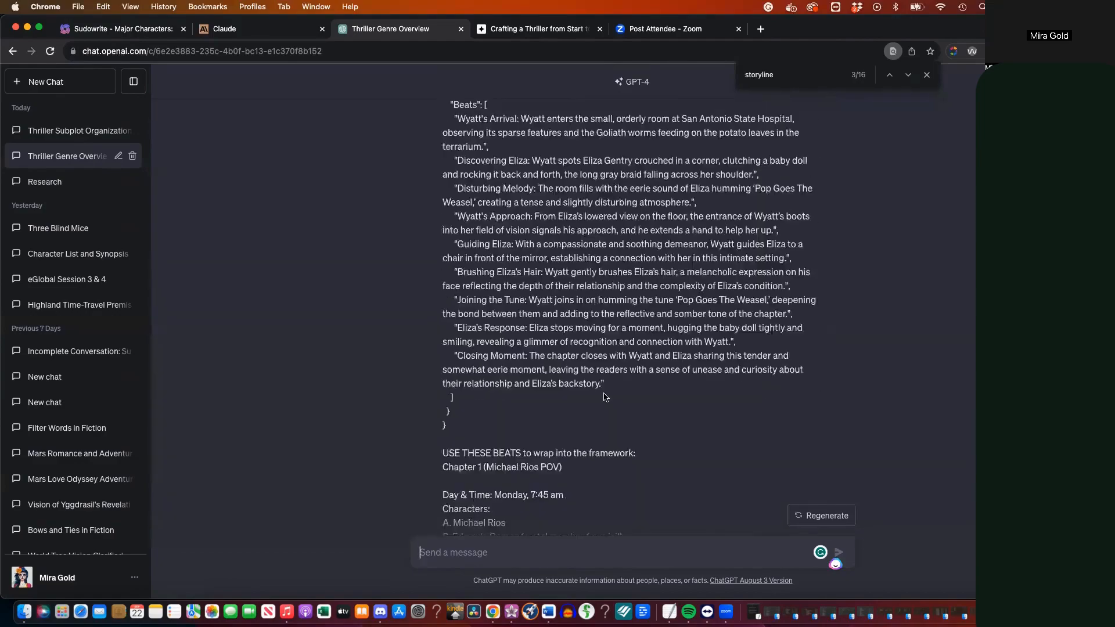
drag(443, 249, 554, 482)
scroll(554, 483, down, 15)
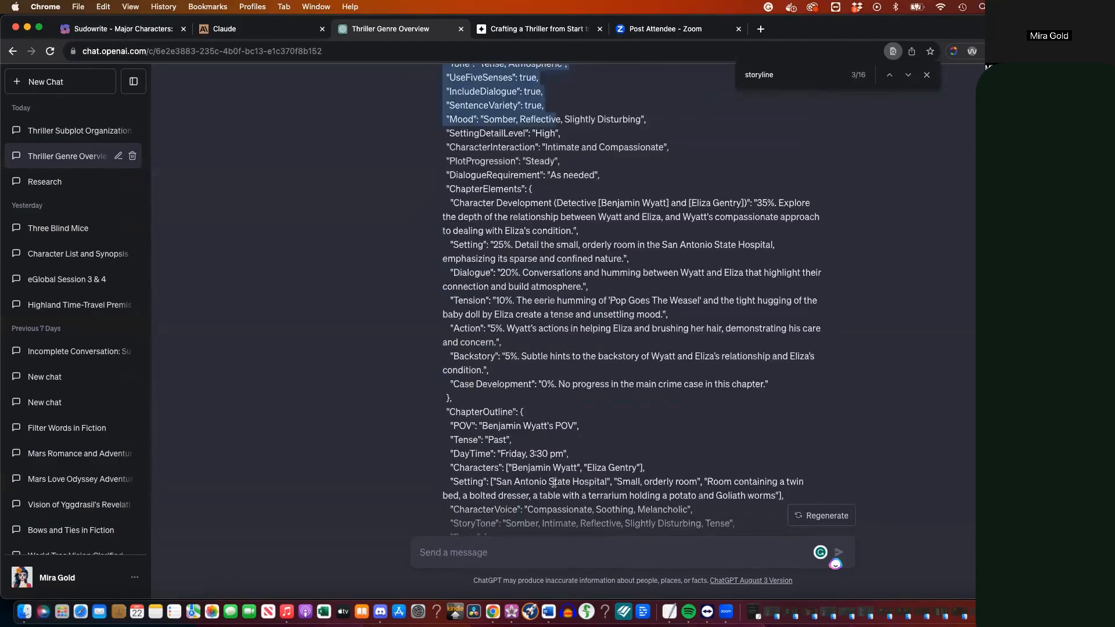
scroll(554, 487, down, 3)
shift+click(684, 428)
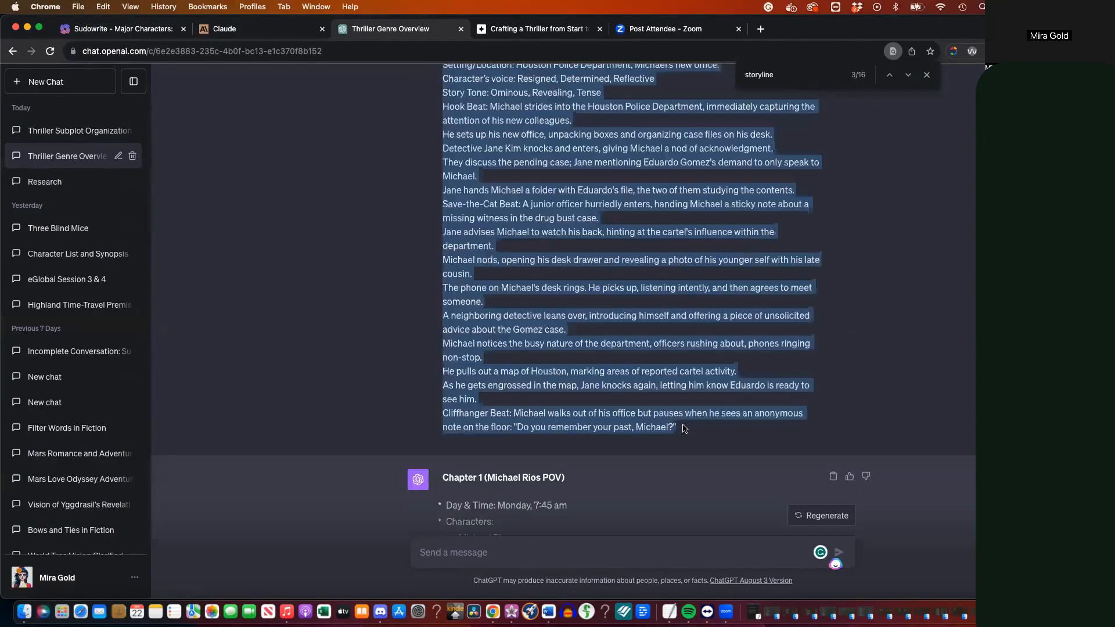
click(553, 550)
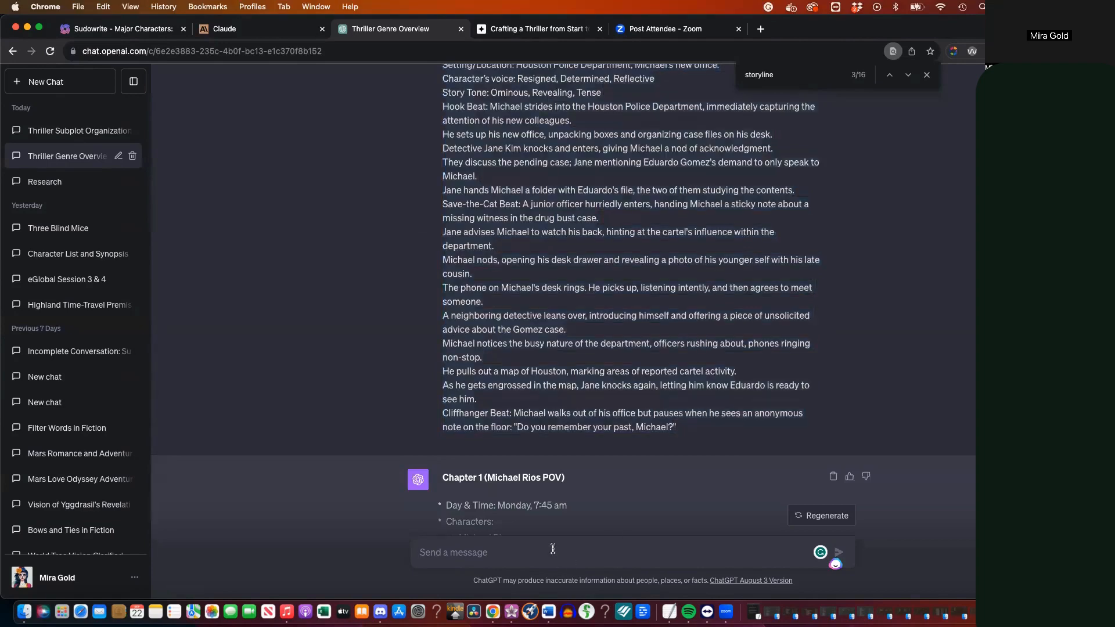
key(super+v)
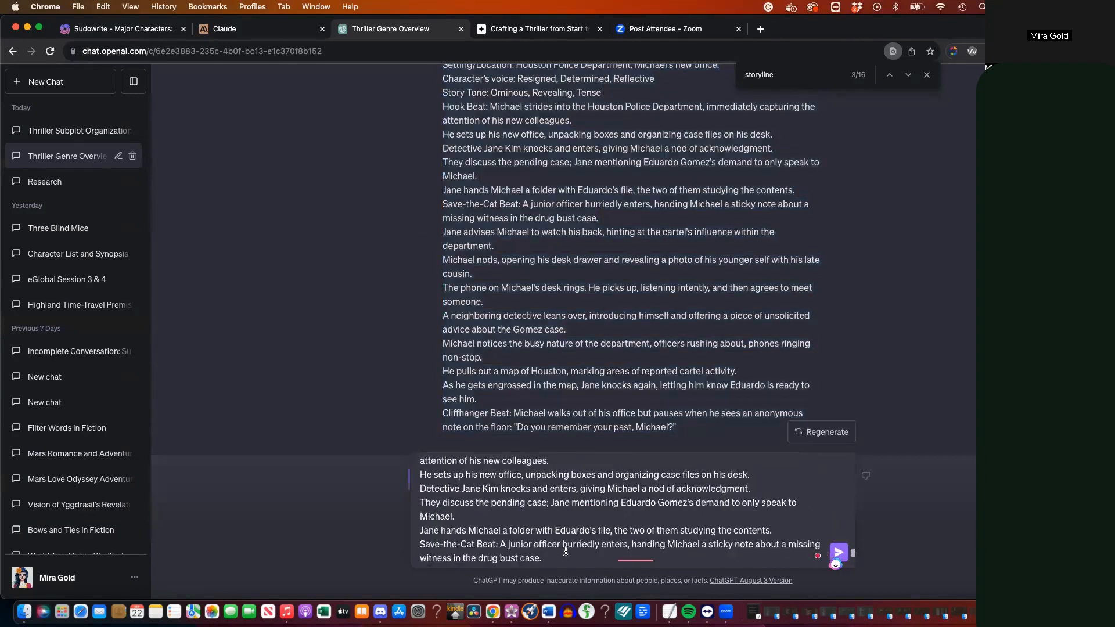
scroll(566, 551, down, 5)
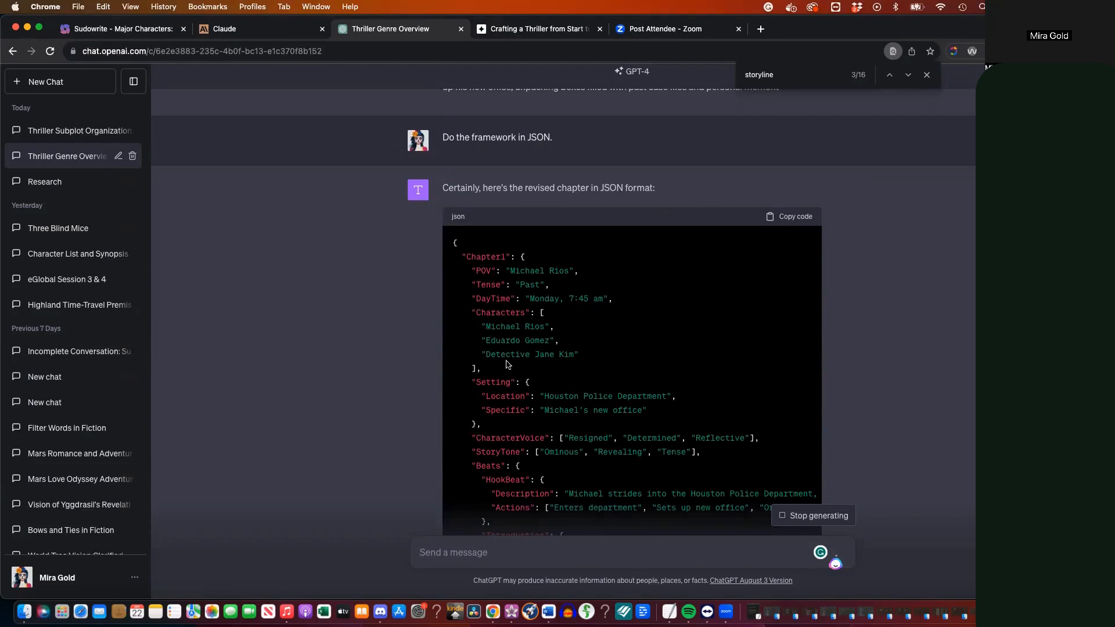
Check the JSON version of Chapter 1 and send "You didn't finish the frame work. Where are the story element pieces with percentages."
scroll(507, 361, down, 1)
scroll(508, 362, down, 1)
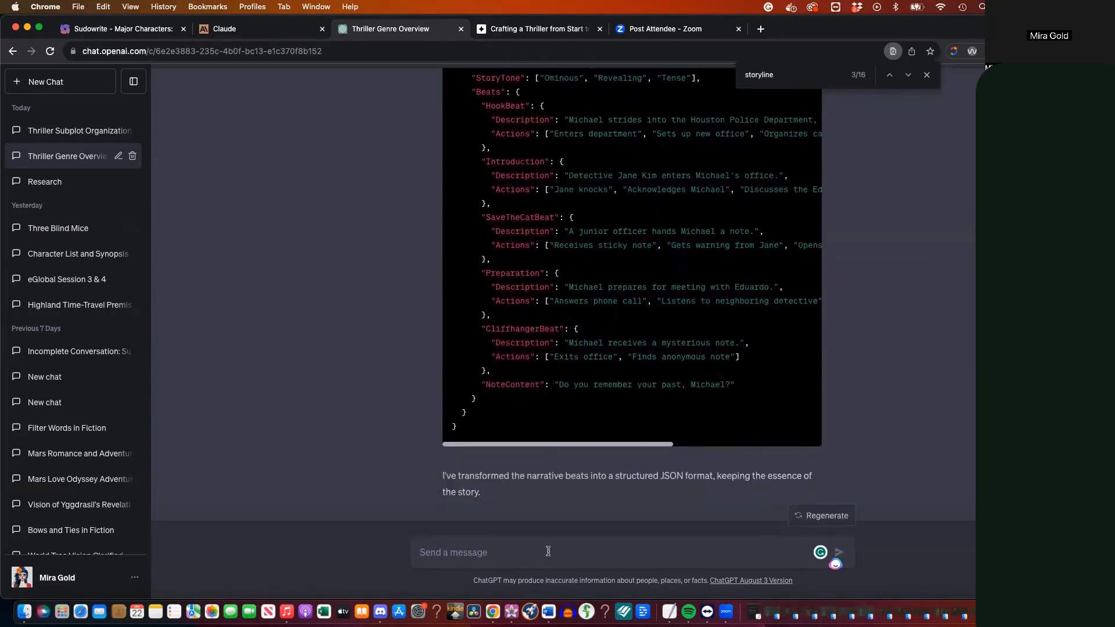
text(You didn't finish the frame work. Where are the story element pieces with percentages.)
key(Return)
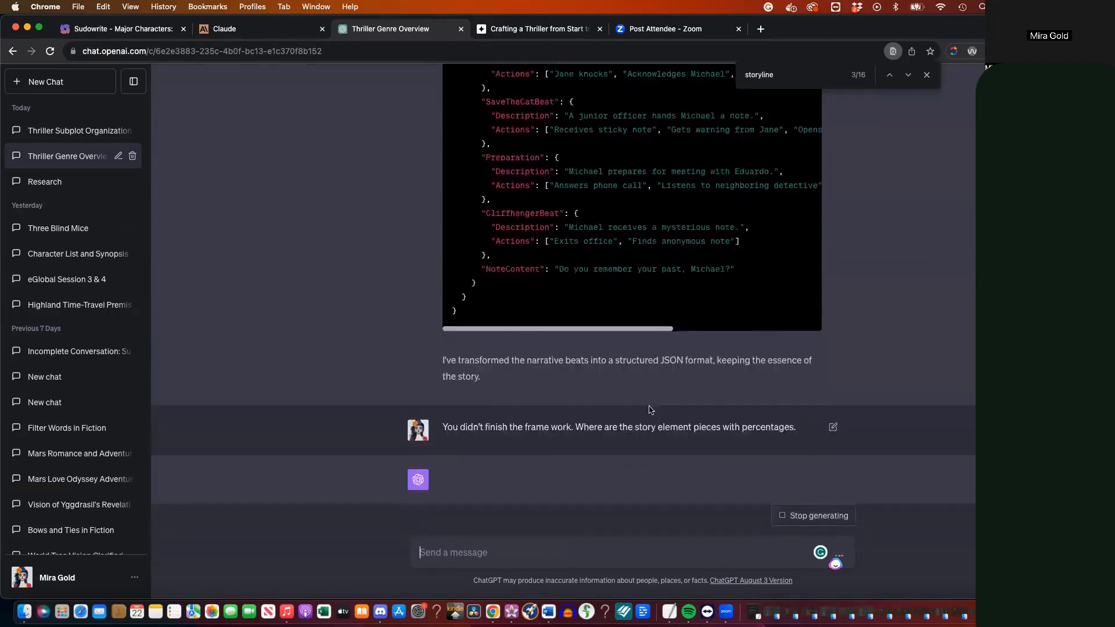
scroll(833, 561, up, 10)
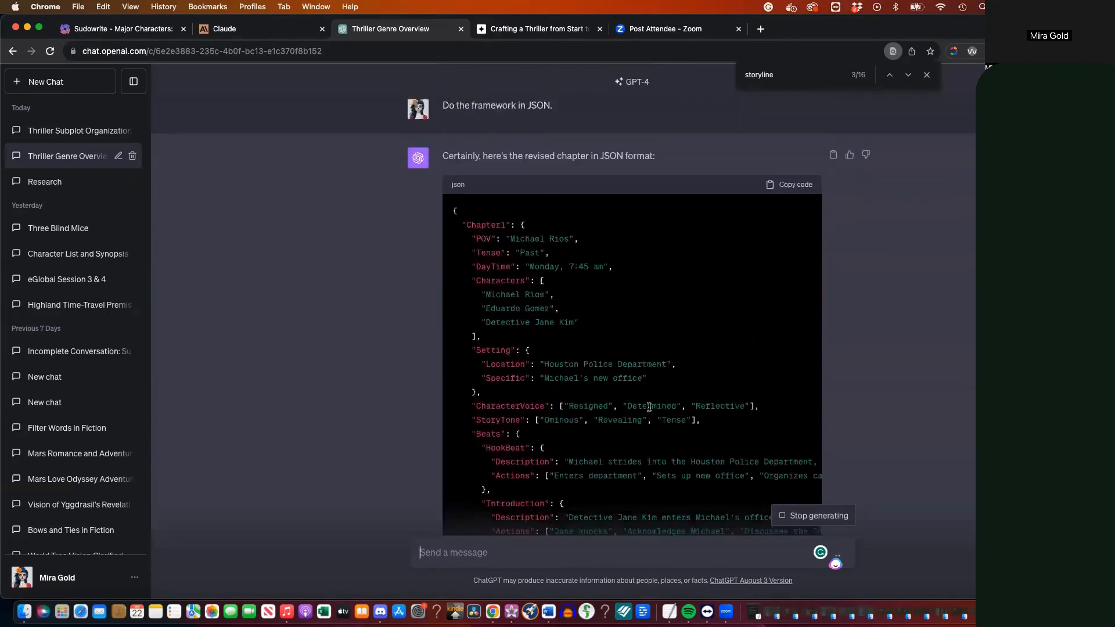
scroll(758, 341, down, 15)
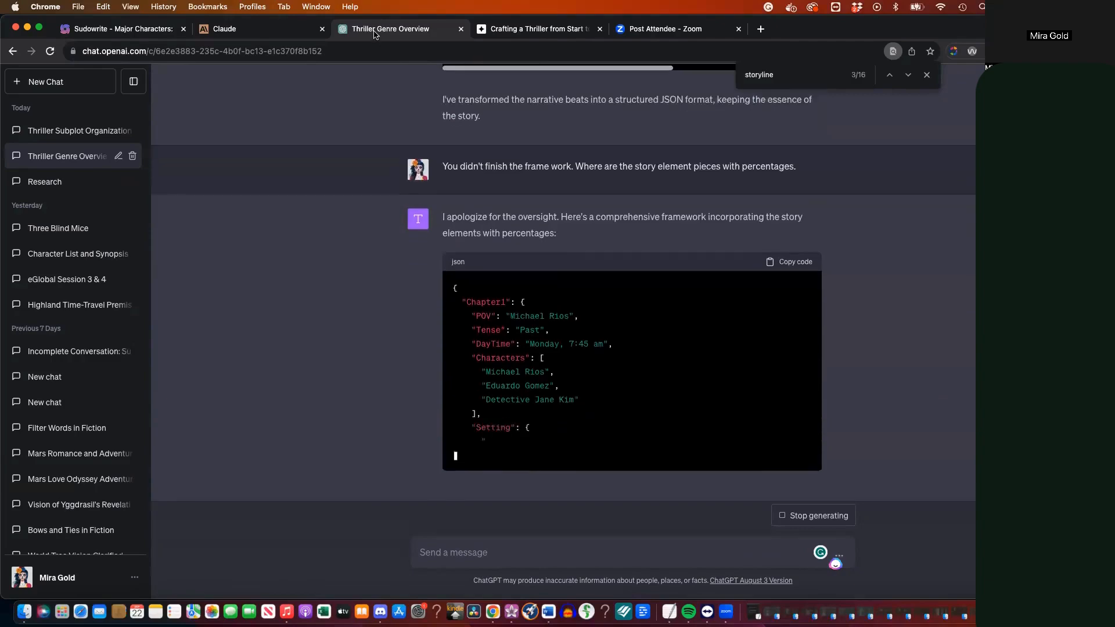
Switch to Sudowrite and look over the original JSON prompt in the Section 1 Part 2 beats
click(145, 24)
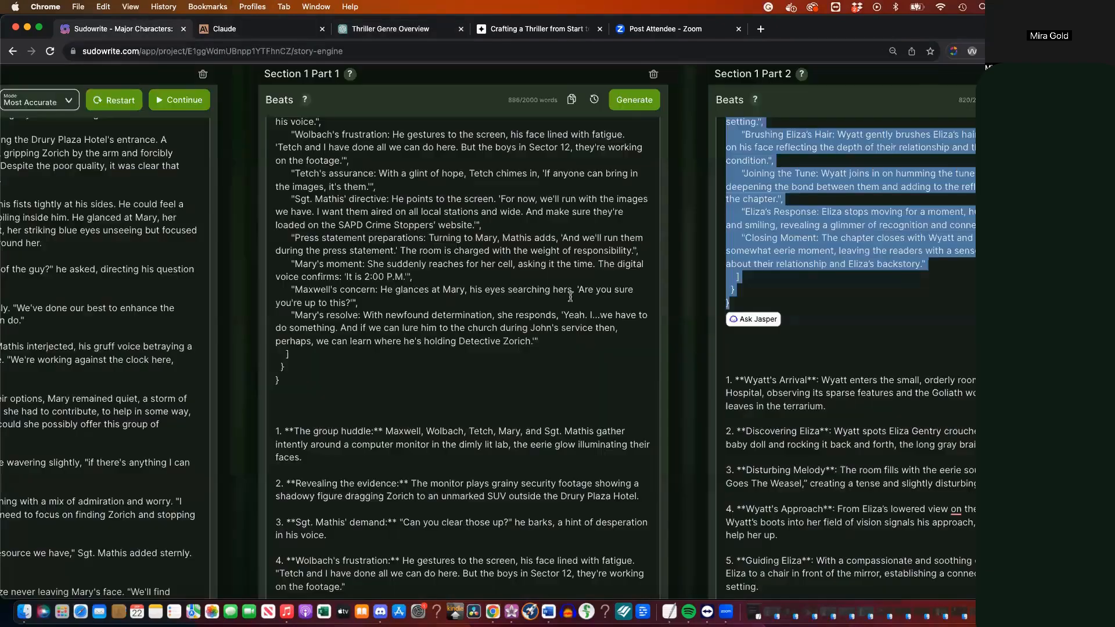
scroll(557, 325, right, 5)
click(562, 325)
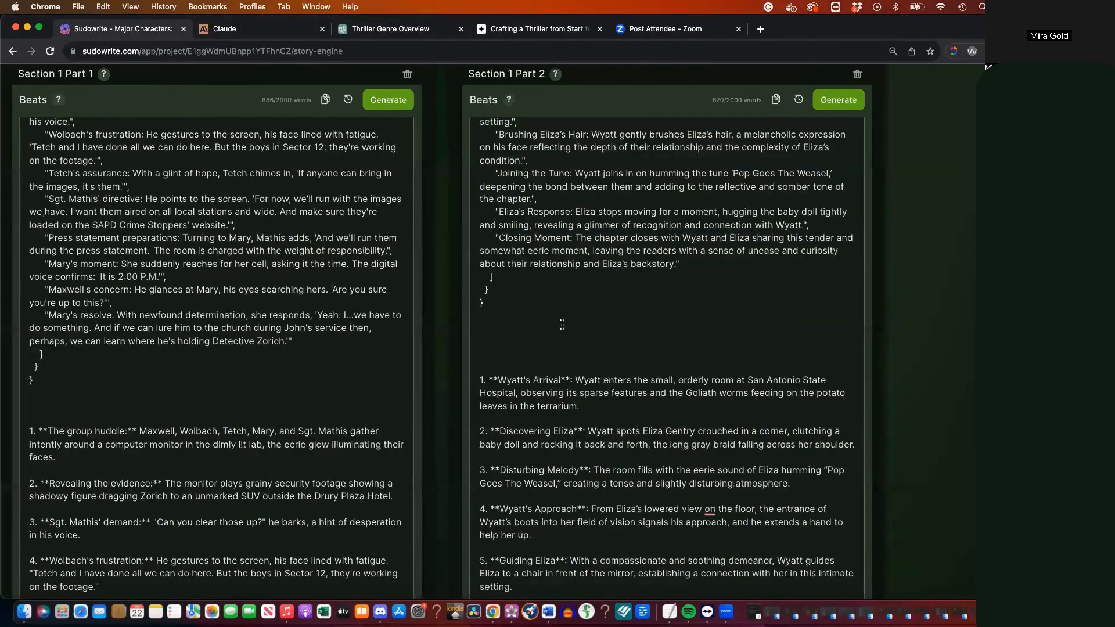
scroll(915, 132, up, 20)
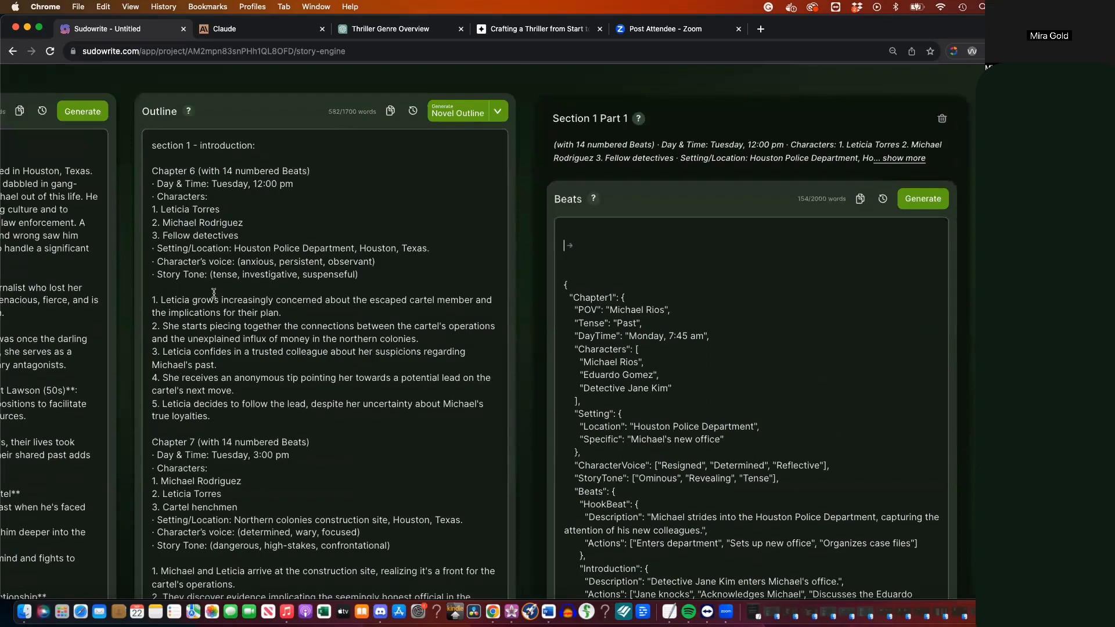
Above the Chapter 1 JSON in the Untitled project's Section 1 Part 1 beats, add "Write in Michael's 1st person POV, Past Tense."
key(BackSpace)
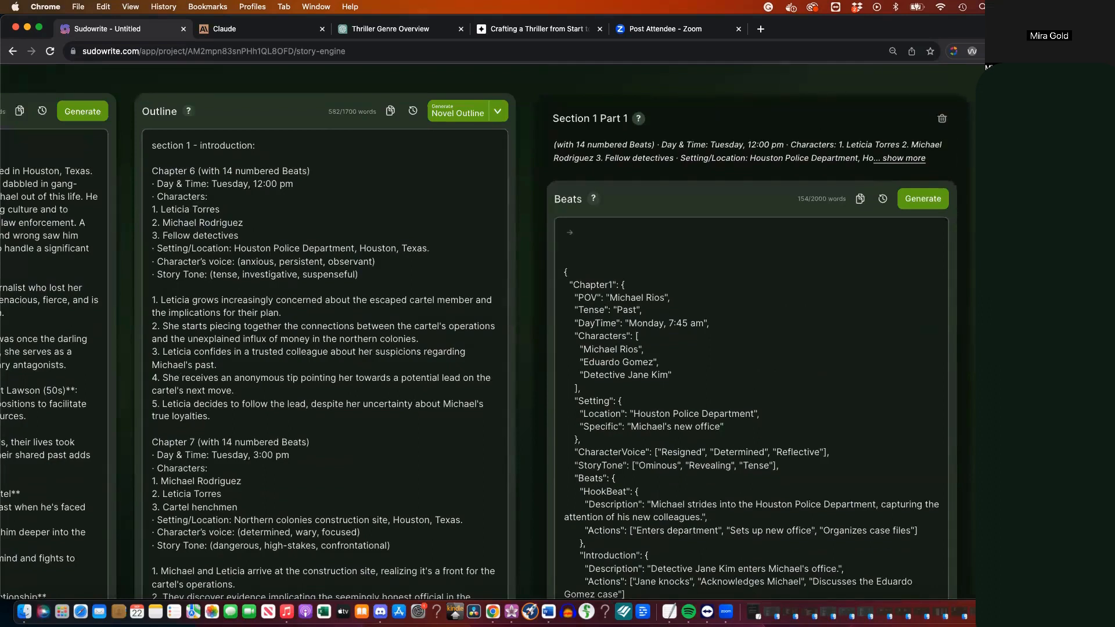
text(WitWrite in Michael's 1st person POV, Past Tense.)
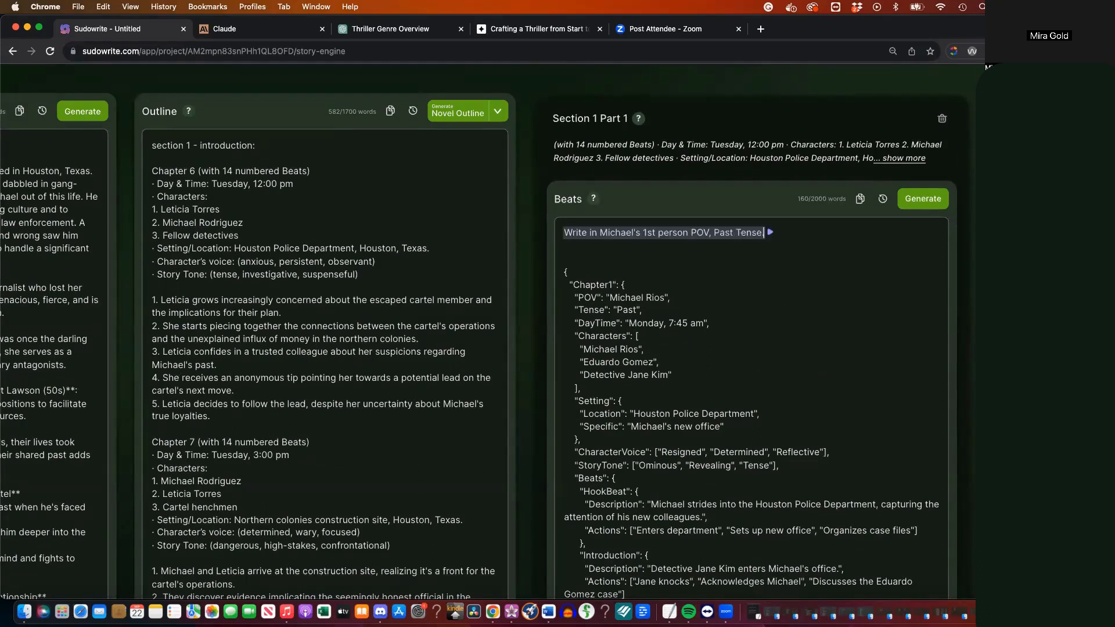
drag(703, 233, 636, 234)
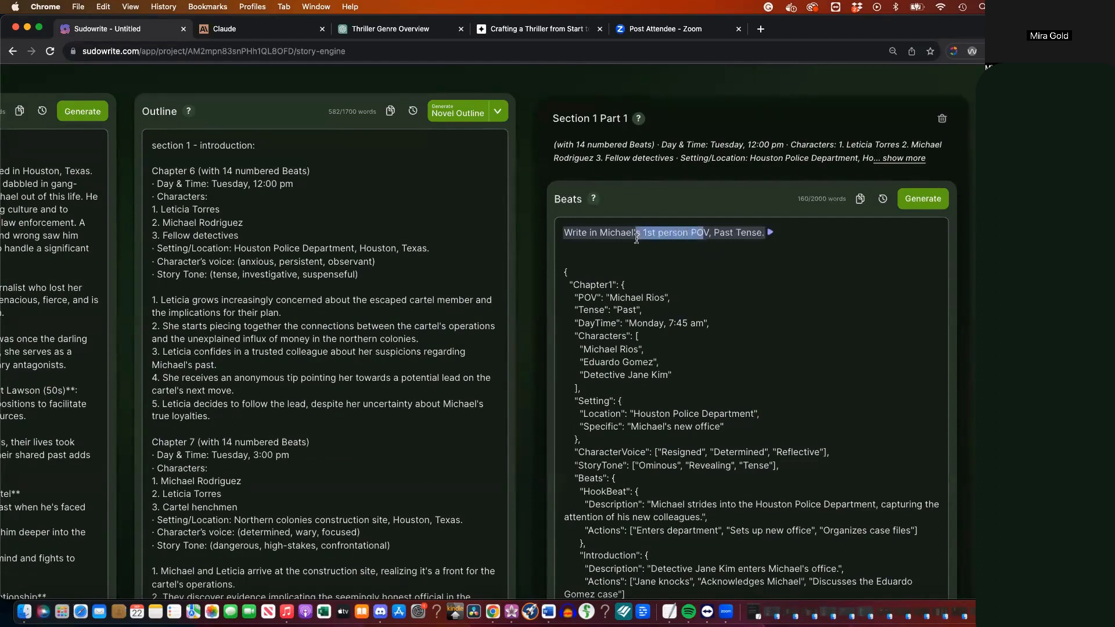
Extend the Chapter 1 JSON's POV entry with "' 1st person pov" and remove the blank lines above the opening brace
click(664, 296)
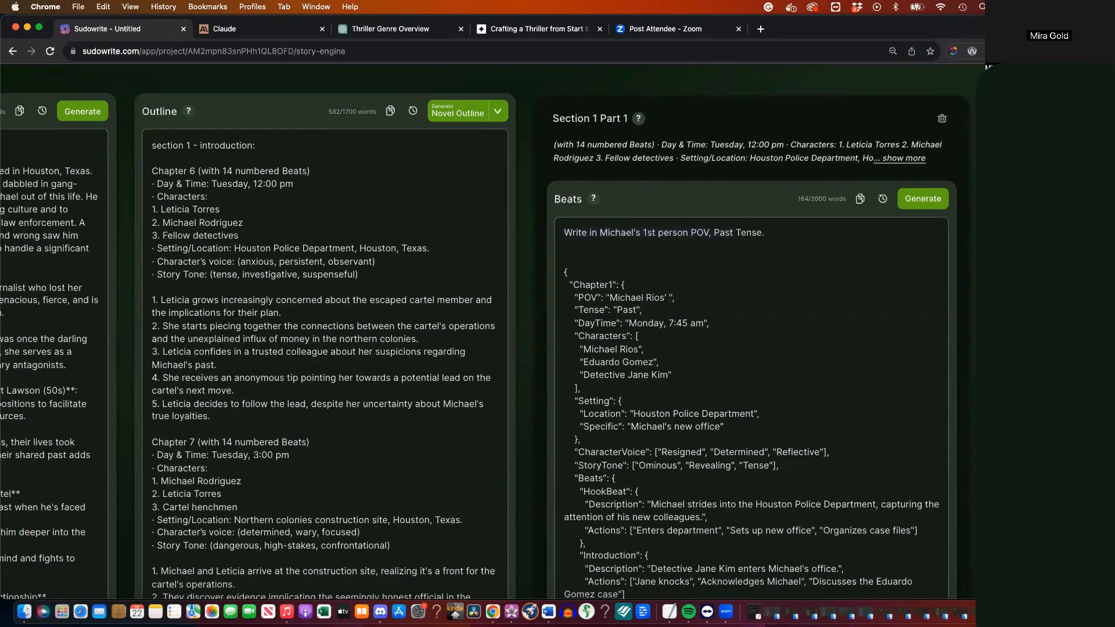
text(' 1st person pov)
scroll(620, 309, down, 3)
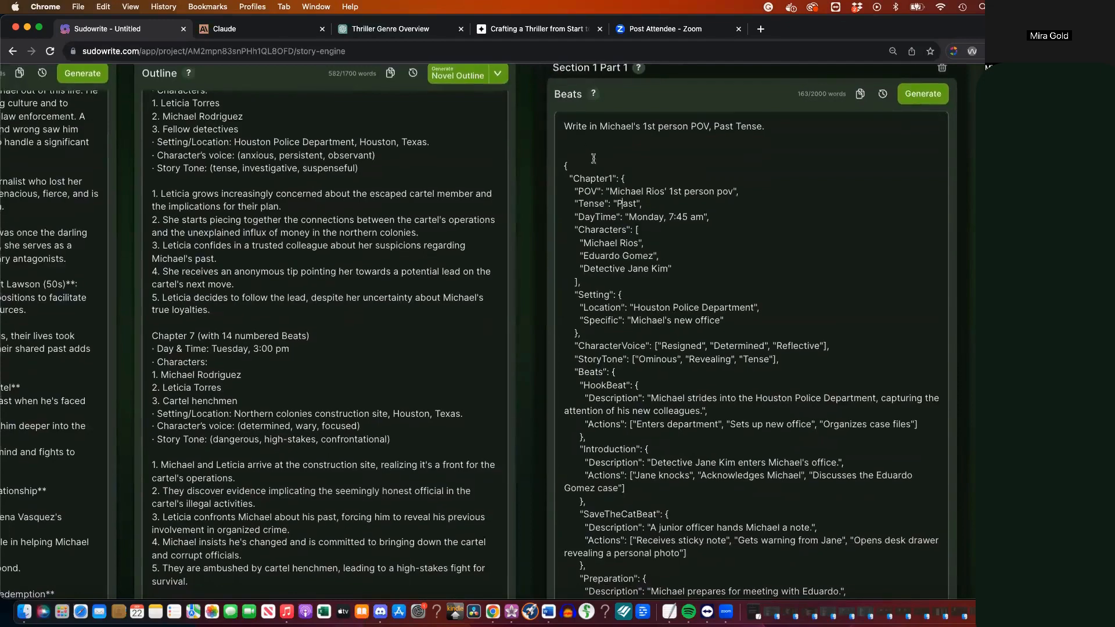
click(574, 146)
key(BackSpace)
key(BackSpace)
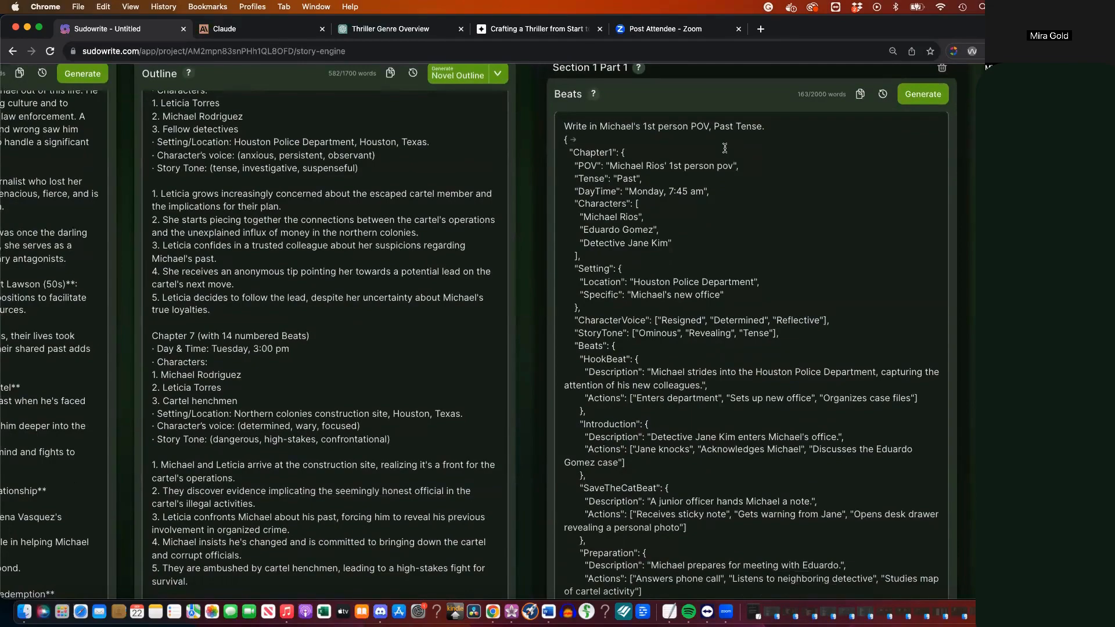
Look through the beats JSON, return to the ChatGPT thriller chat, and examine the chapter elements and percentages in its revised JSON framework
scroll(709, 376, down, 3)
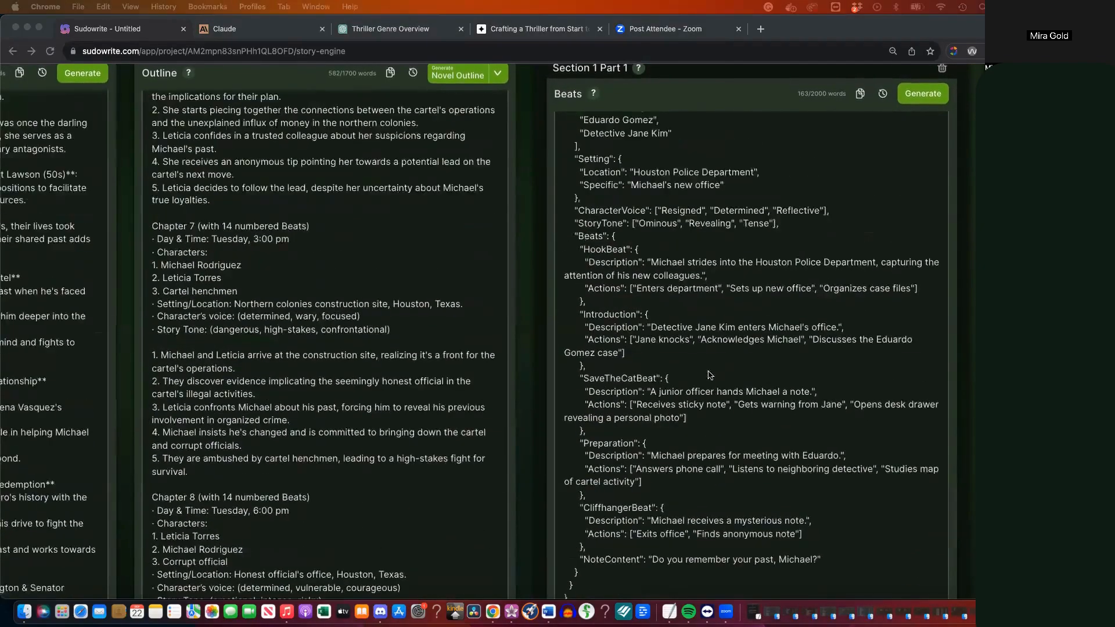
scroll(709, 376, up, 2)
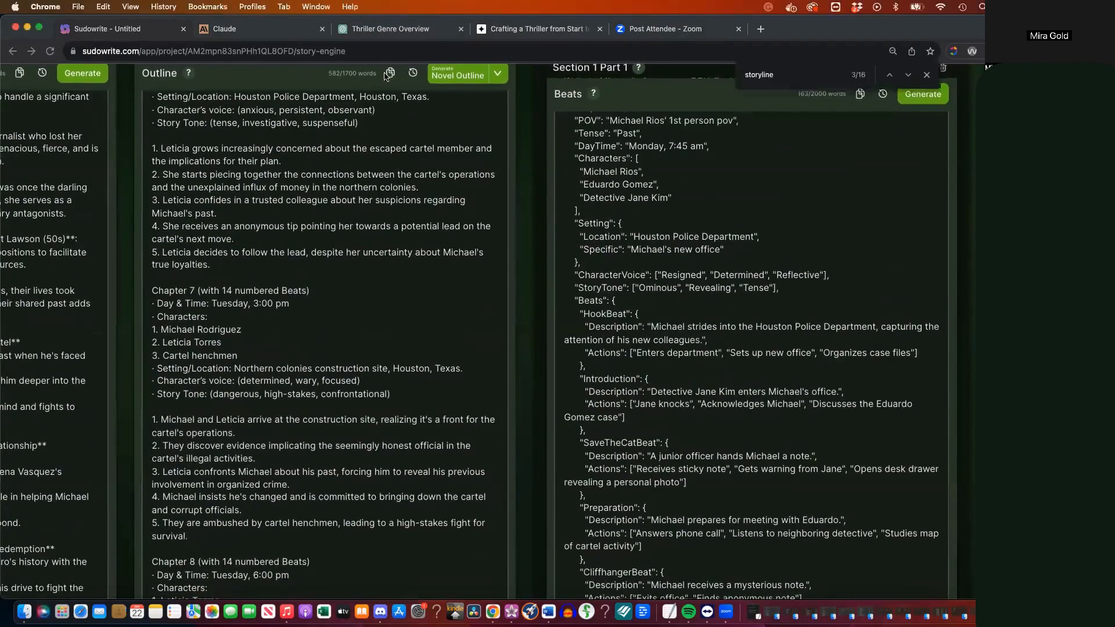
click(378, 29)
scroll(536, 296, up, 3)
scroll(536, 296, up, 8)
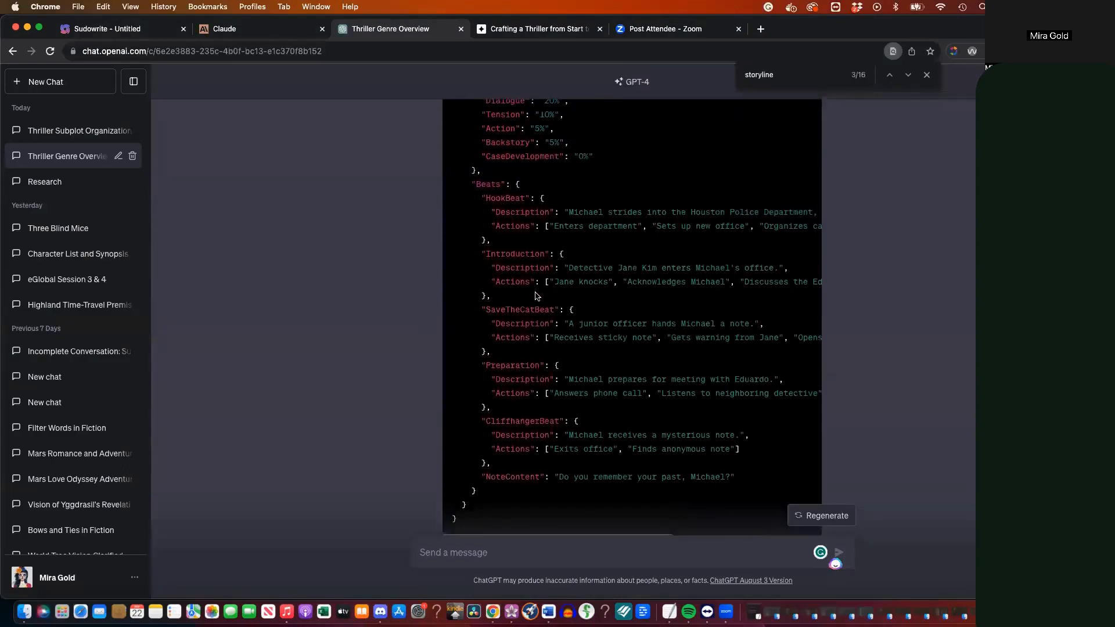
scroll(535, 296, up, 1)
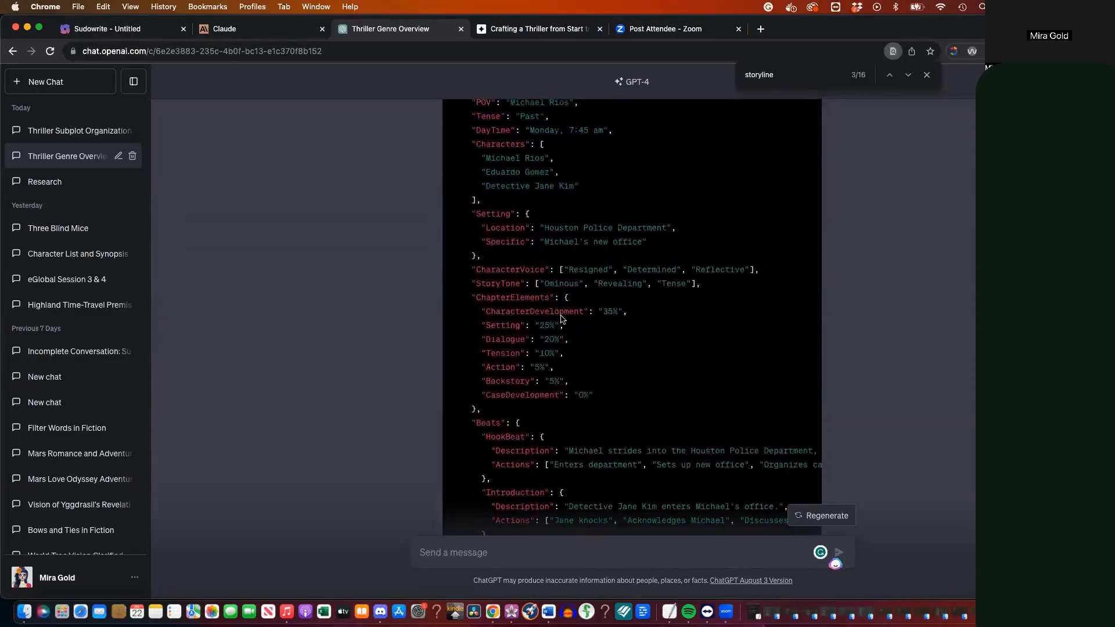
scroll(573, 344, up, 4)
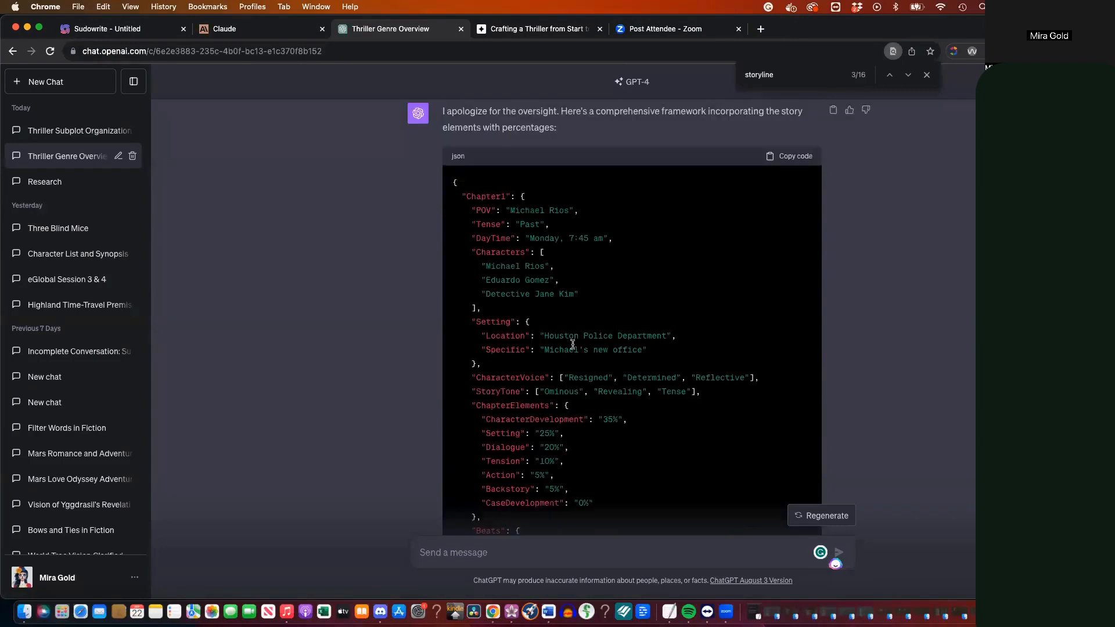
scroll(573, 344, down, 1)
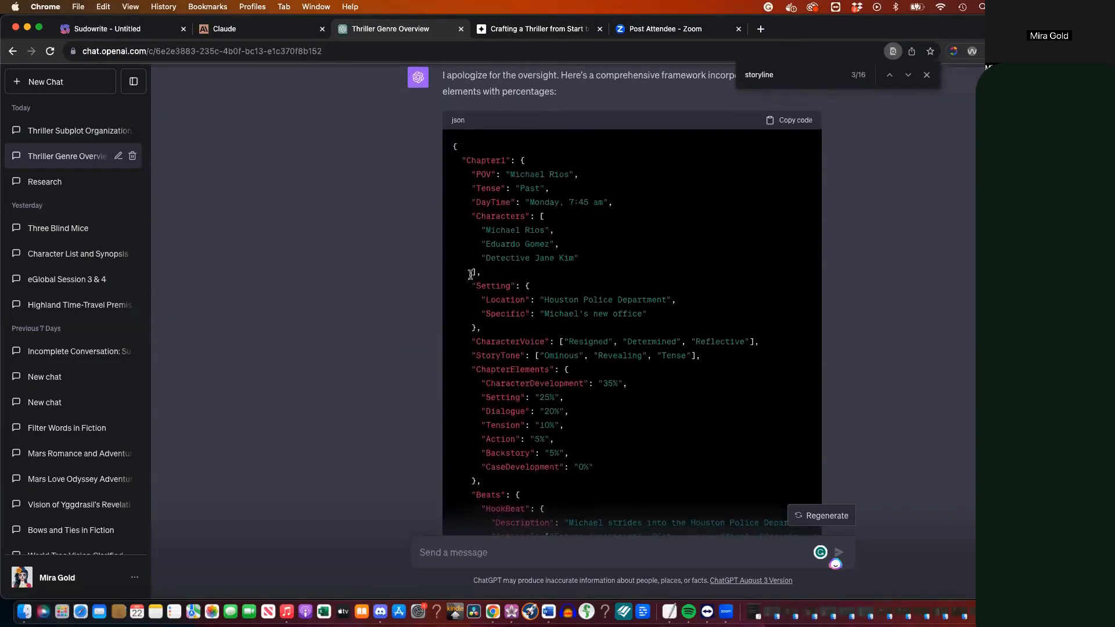
Copy ChatGPT's revised Chapter 1 JSON from the Setting section to the end and paste it after the NoteContent line in Sudowrite's Section 1 Part 1 beats
drag(471, 273, 540, 383)
scroll(539, 383, down, 5)
scroll(539, 383, down, 8)
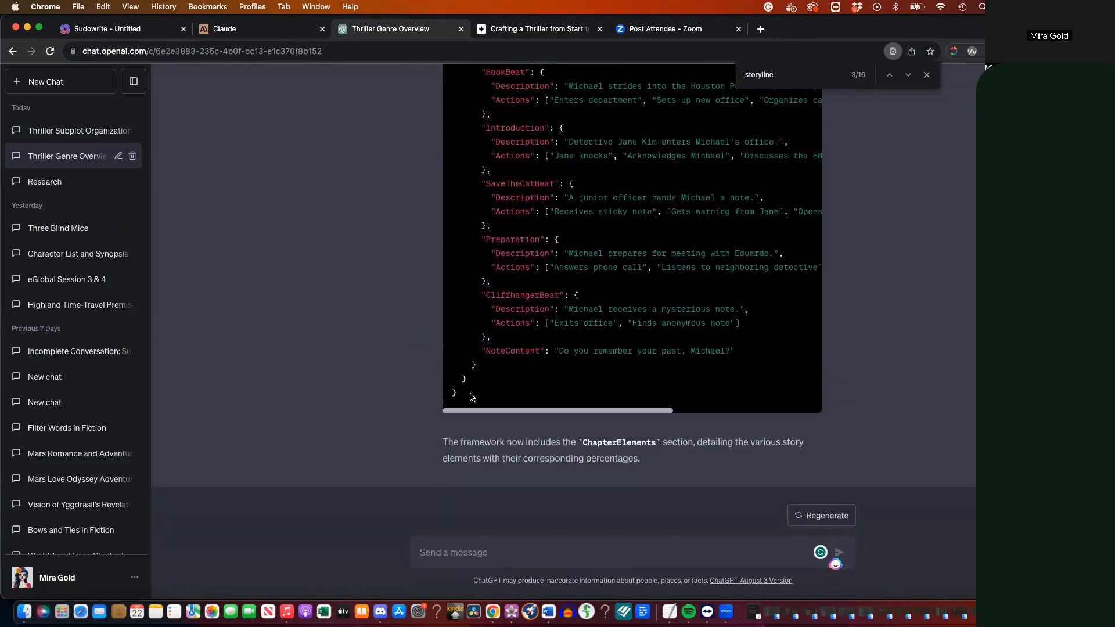
shift+click(471, 397)
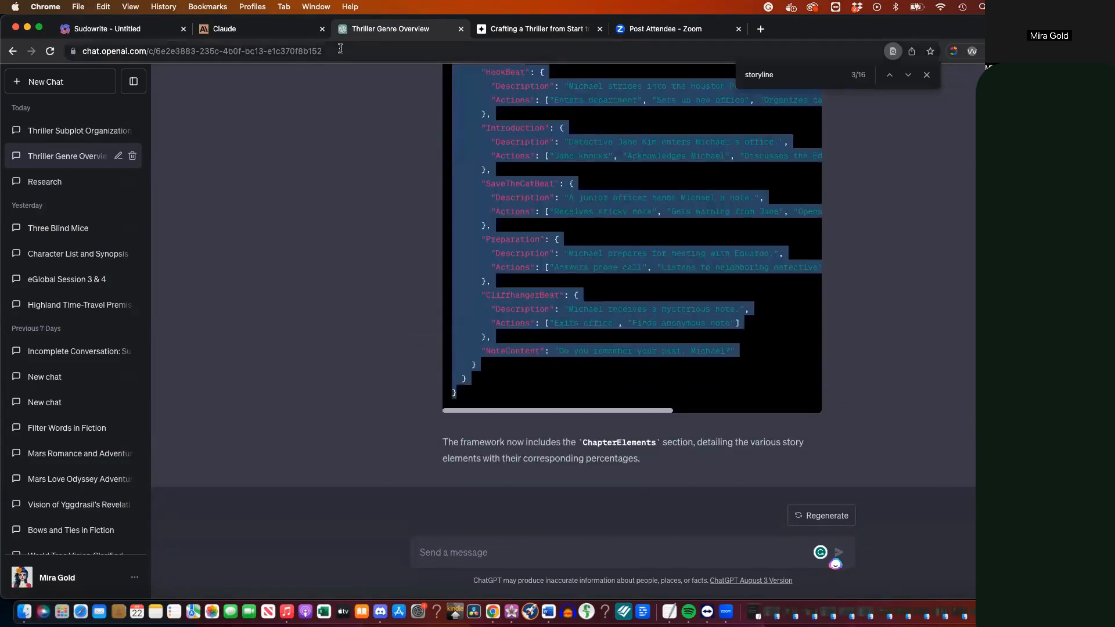
click(103, 29)
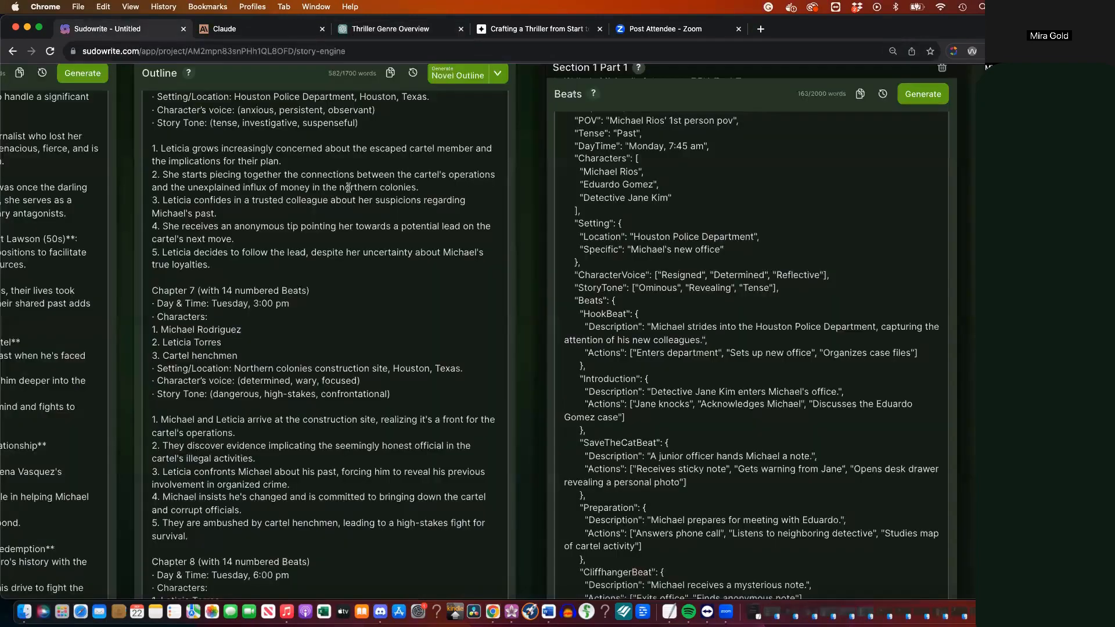
scroll(598, 495, down, 5)
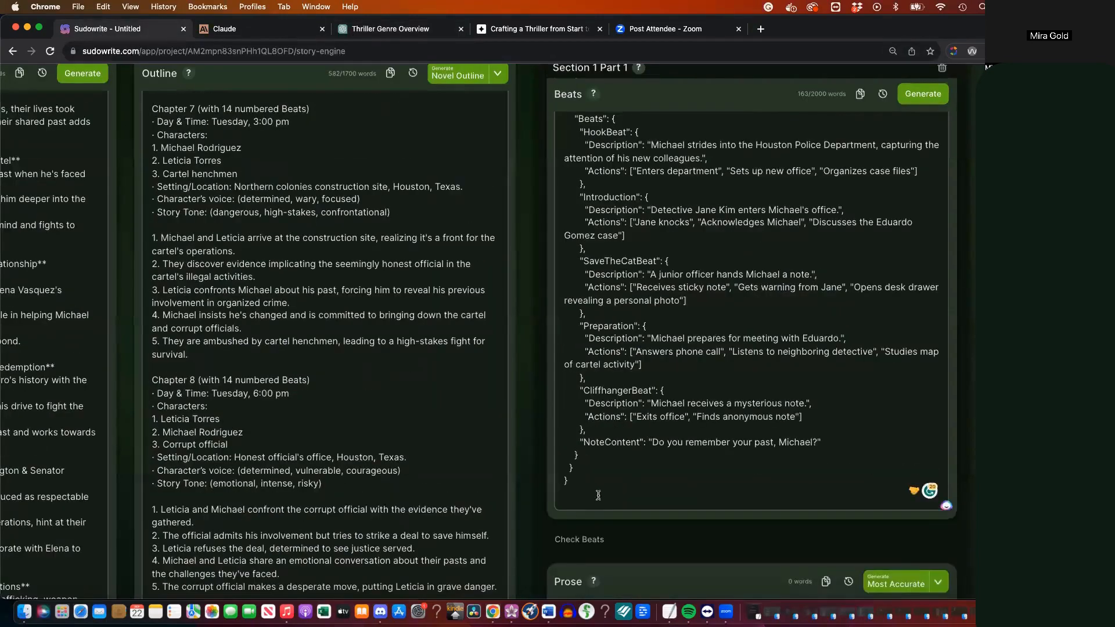
click(836, 441)
key(super+v)
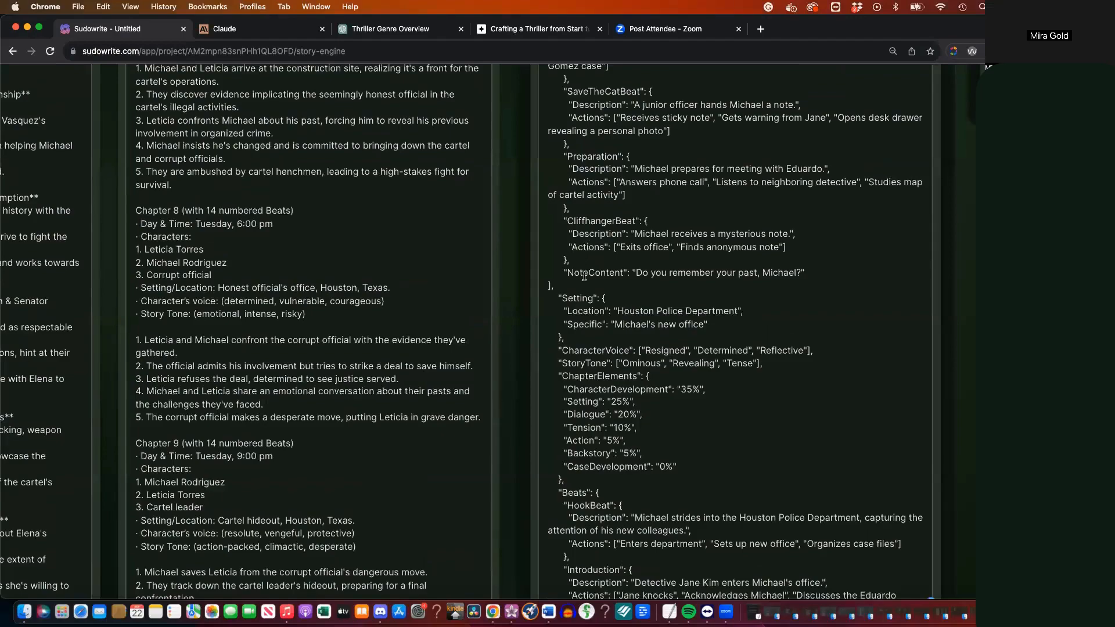
key(super+v)
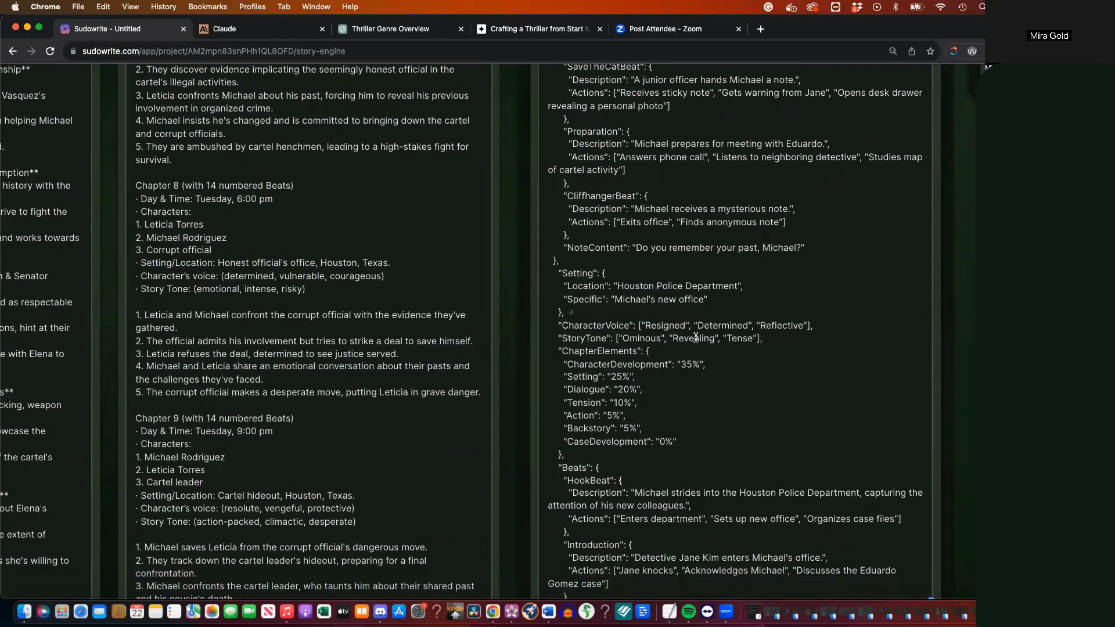
scroll(756, 240, down, 10)
scroll(755, 240, down, 4)
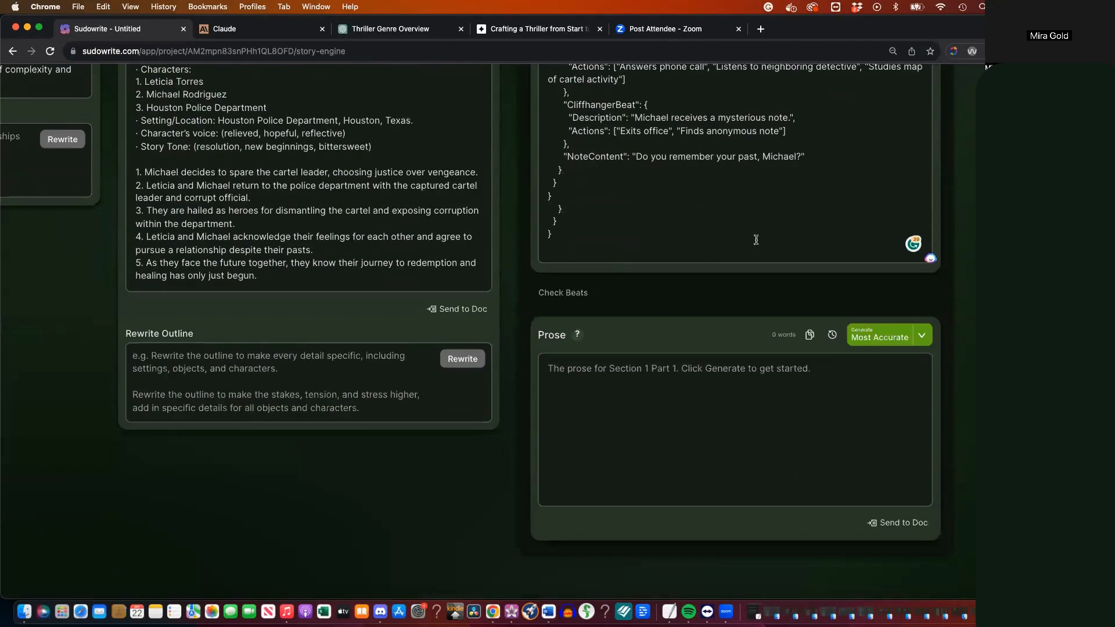
Copy the 14 Chapter 1 story beats from the ChatGPT thriller chat below the JSON in Sudowrite, prefixing the Hook Beat with "1."
click(390, 29)
scroll(550, 216, up, 2)
scroll(550, 216, up, 3)
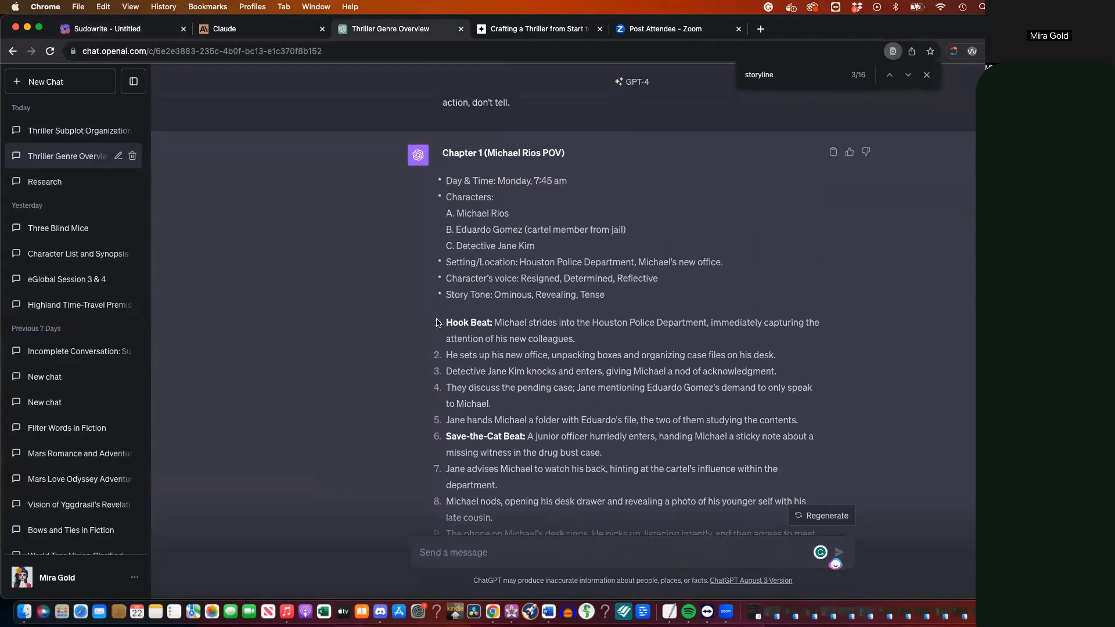
drag(437, 323, 701, 363)
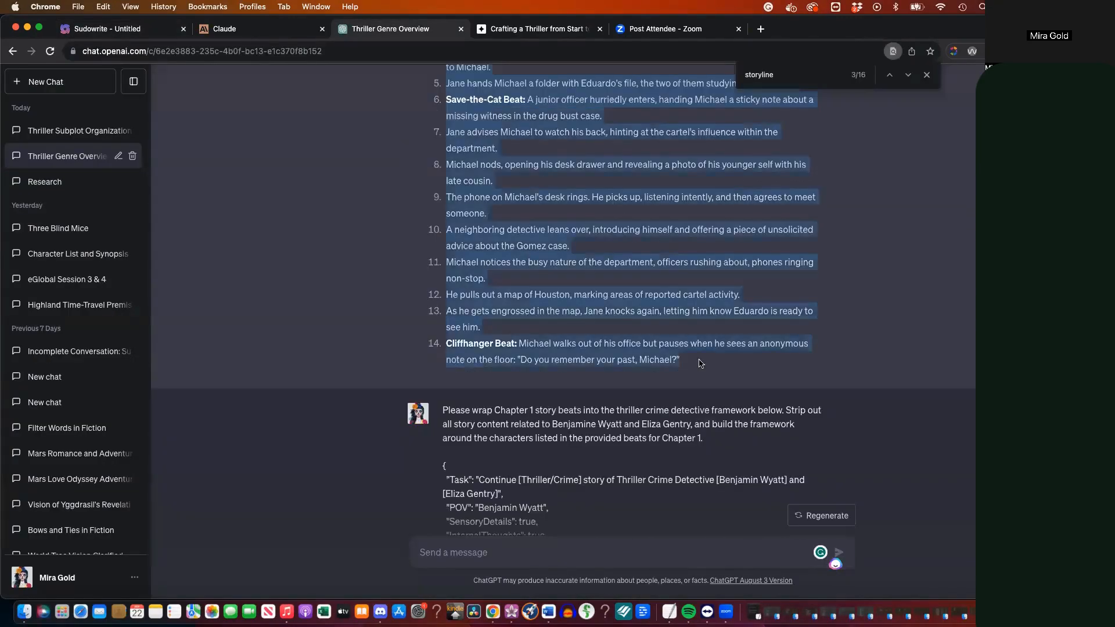
scroll(700, 362, up, 3)
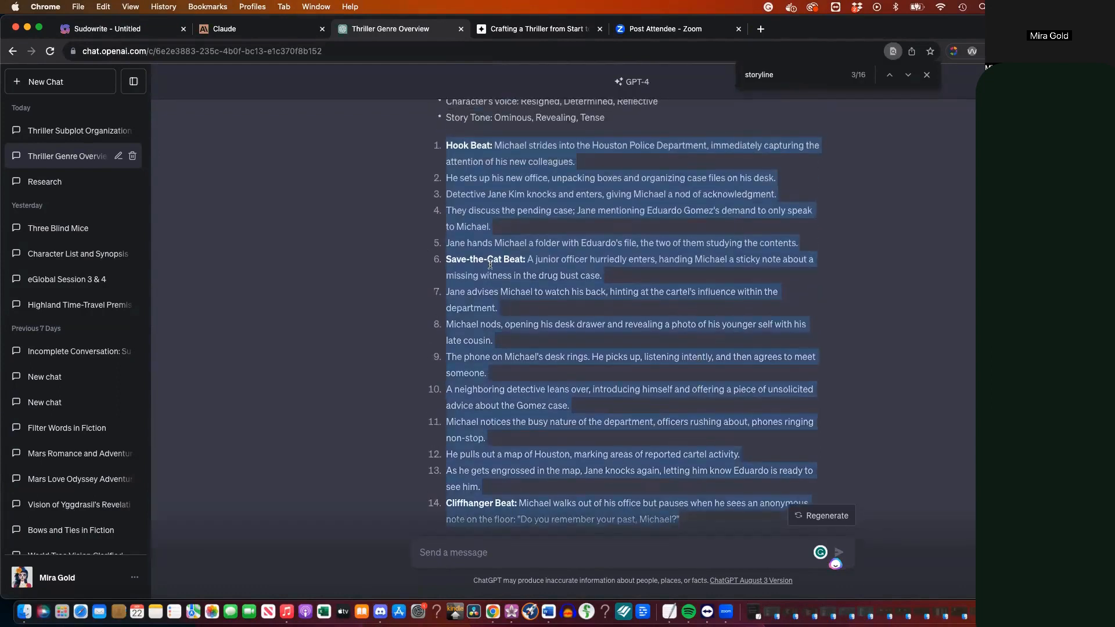
right_click(537, 498)
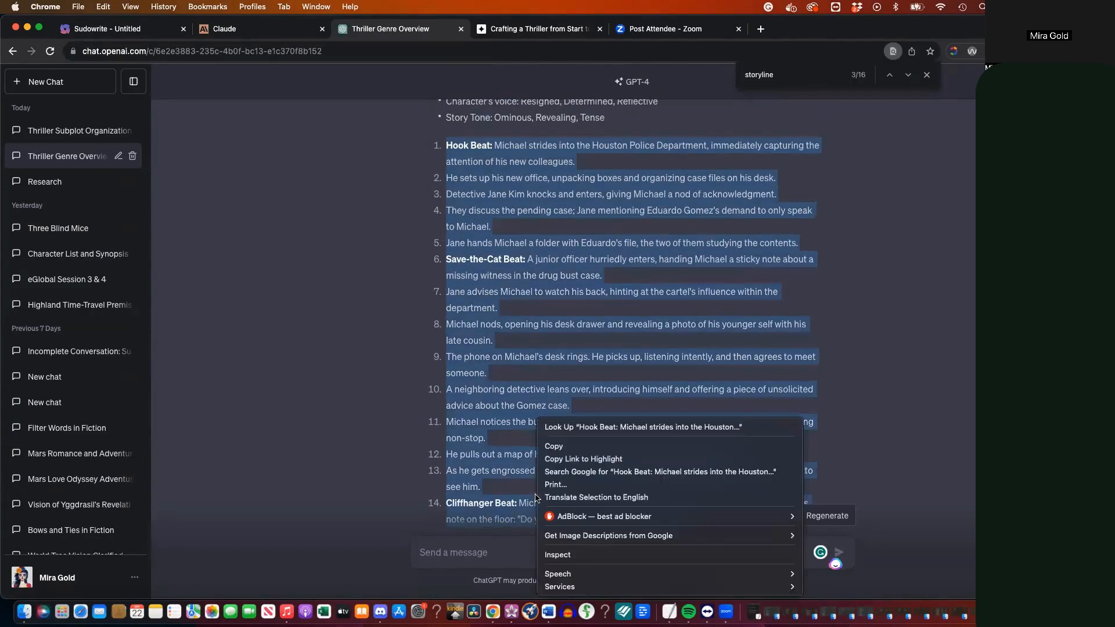
click(555, 447)
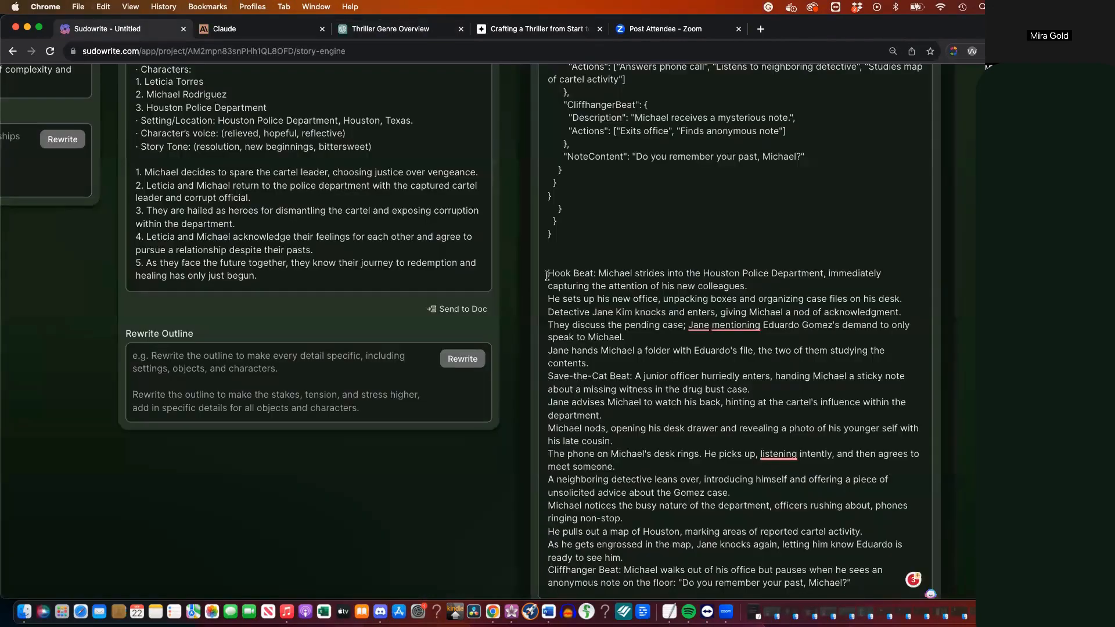
text(1.)
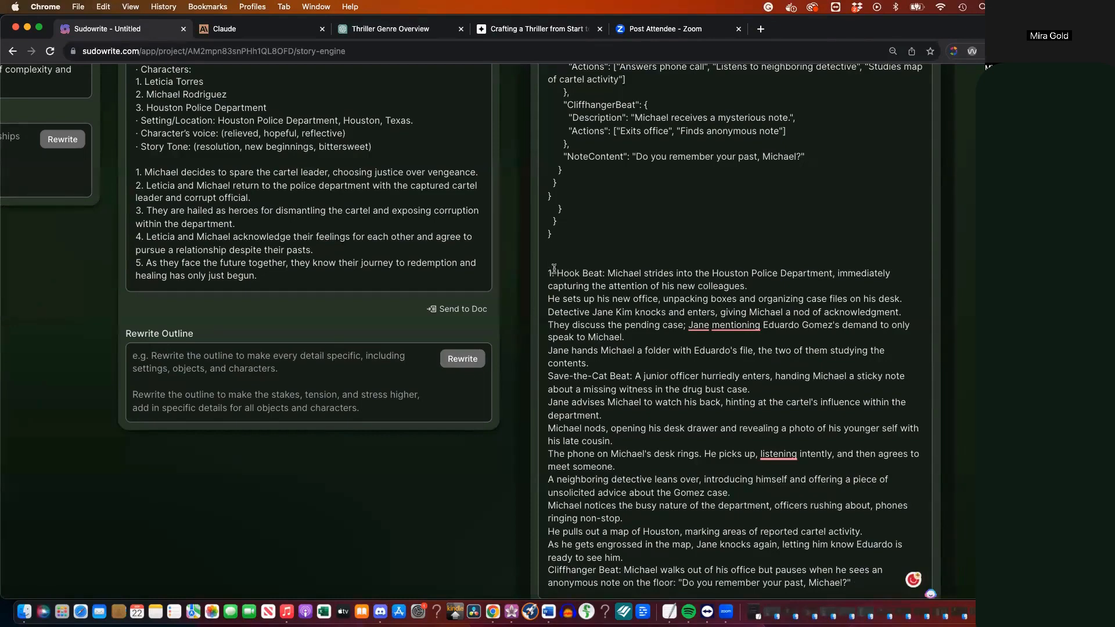
Return to the ChatGPT thriller chat and copy Chapter 1's details from Day & Time through Story Tone
drag(555, 272, 572, 298)
scroll(571, 298, up, 15)
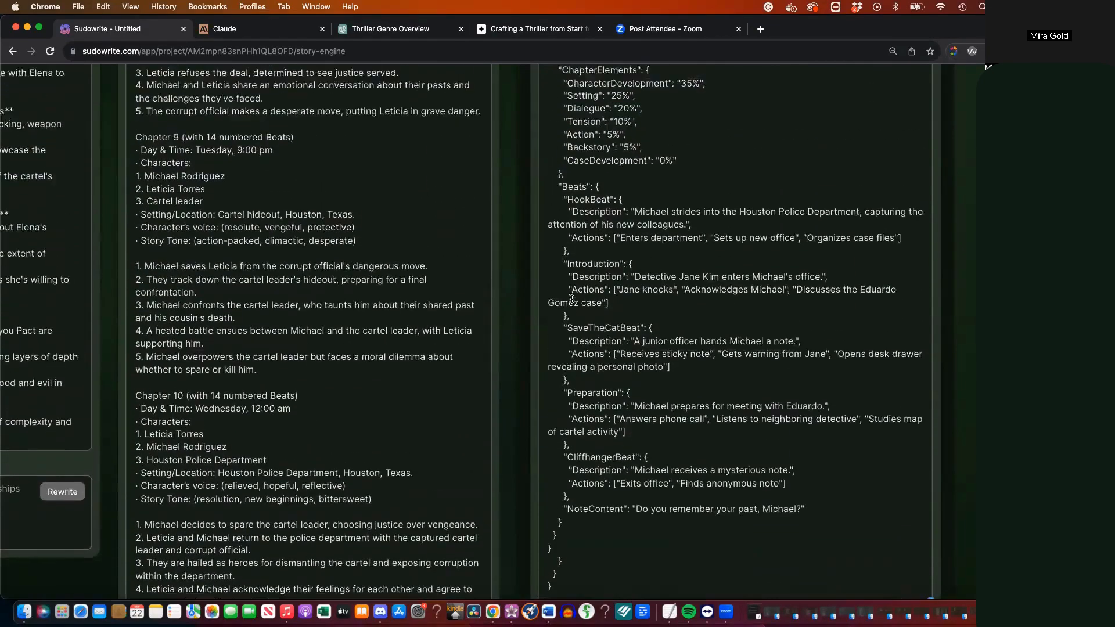
scroll(572, 298, up, 15)
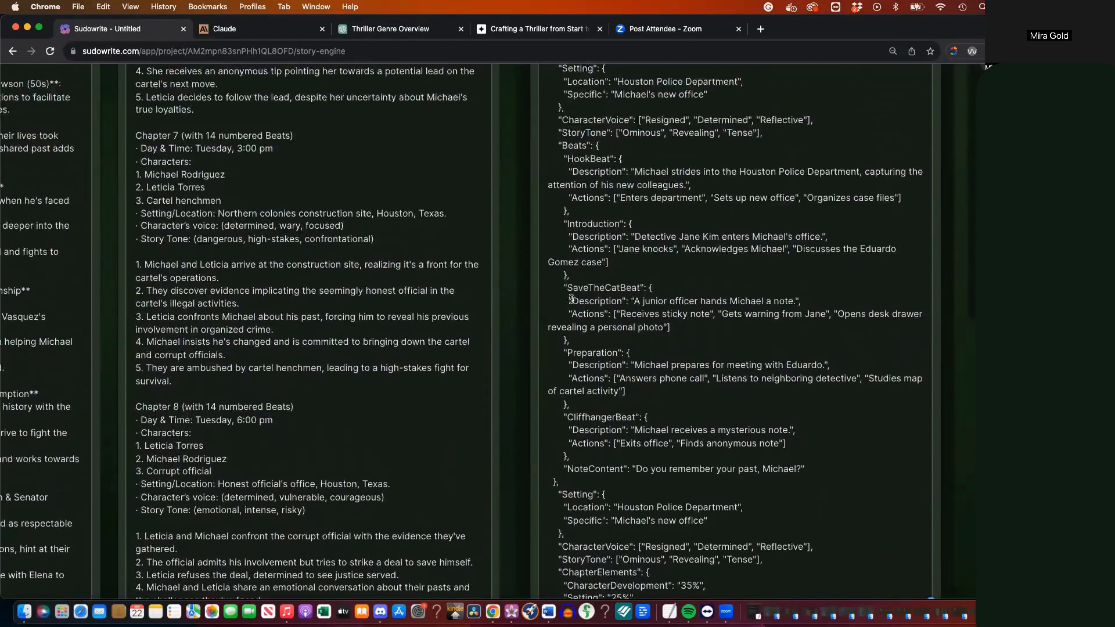
scroll(571, 299, up, 2)
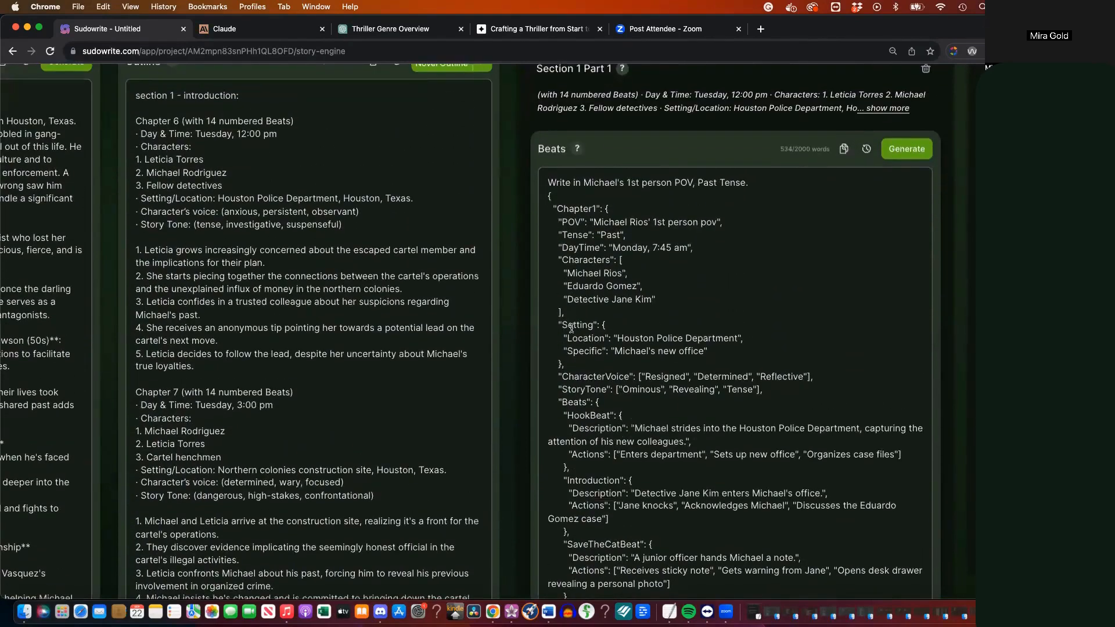
click(378, 29)
scroll(540, 272, up, 3)
key(cmd+f)
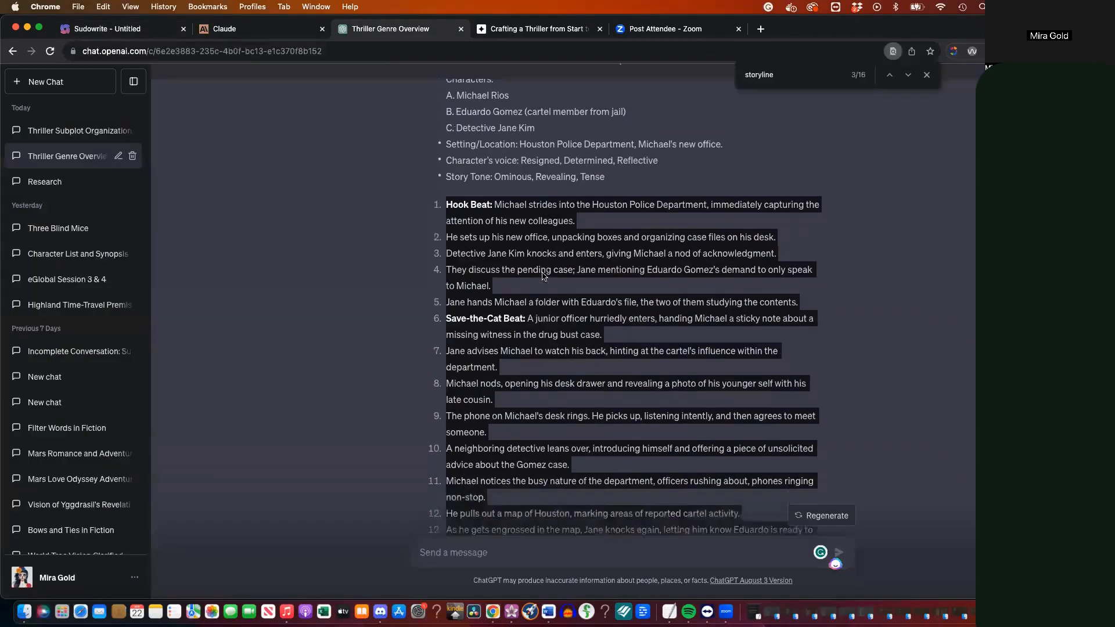
scroll(539, 271, up, 1)
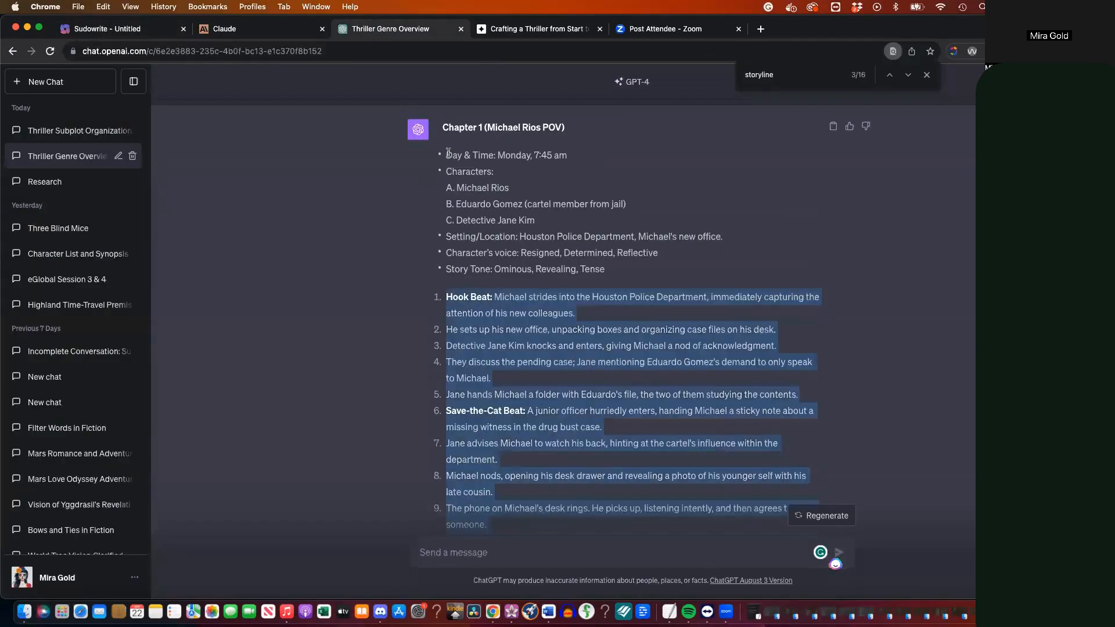
drag(447, 150, 647, 271)
key(super+c)
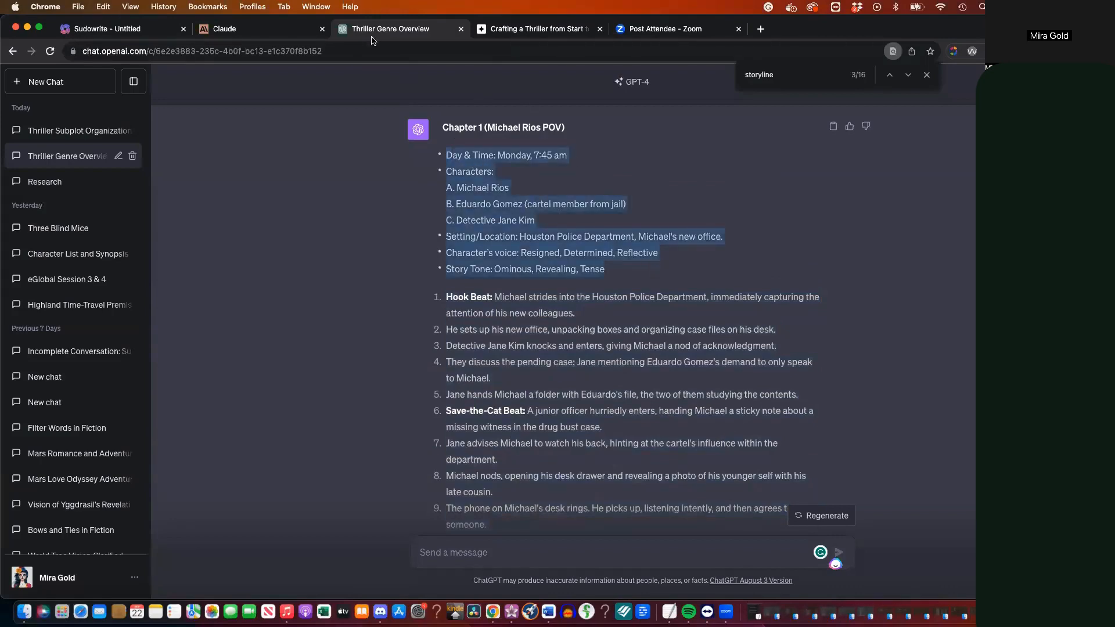
In Sudowrite, paste the chapter details beneath the POV and tense instruction, leaving a blank line before the JSON
click(116, 29)
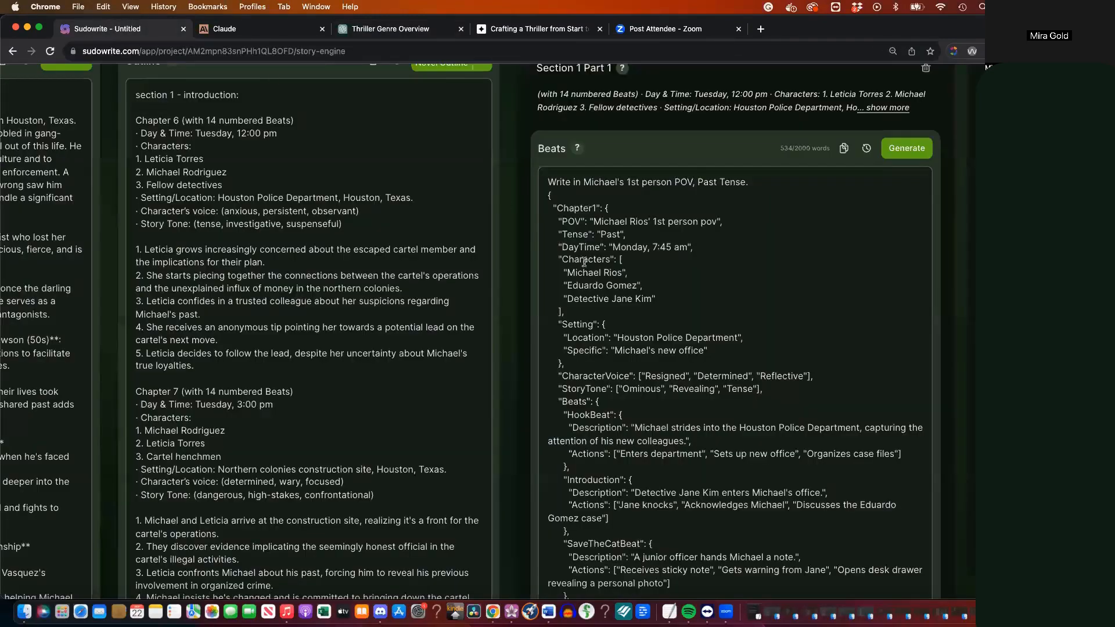
triple_click(766, 182)
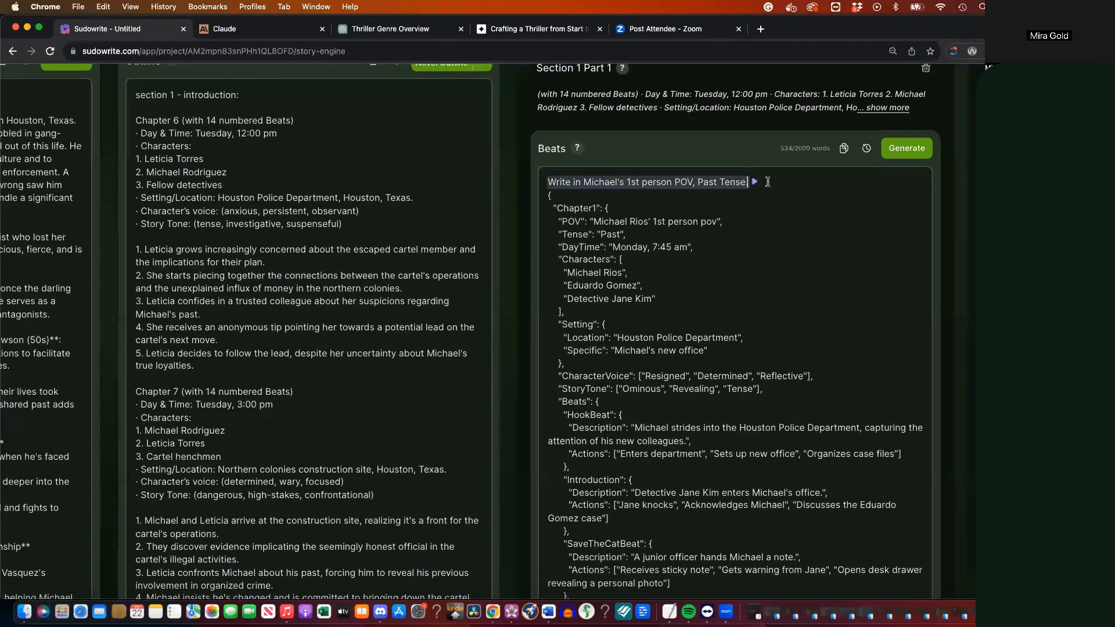
key(Return)
key(Return)
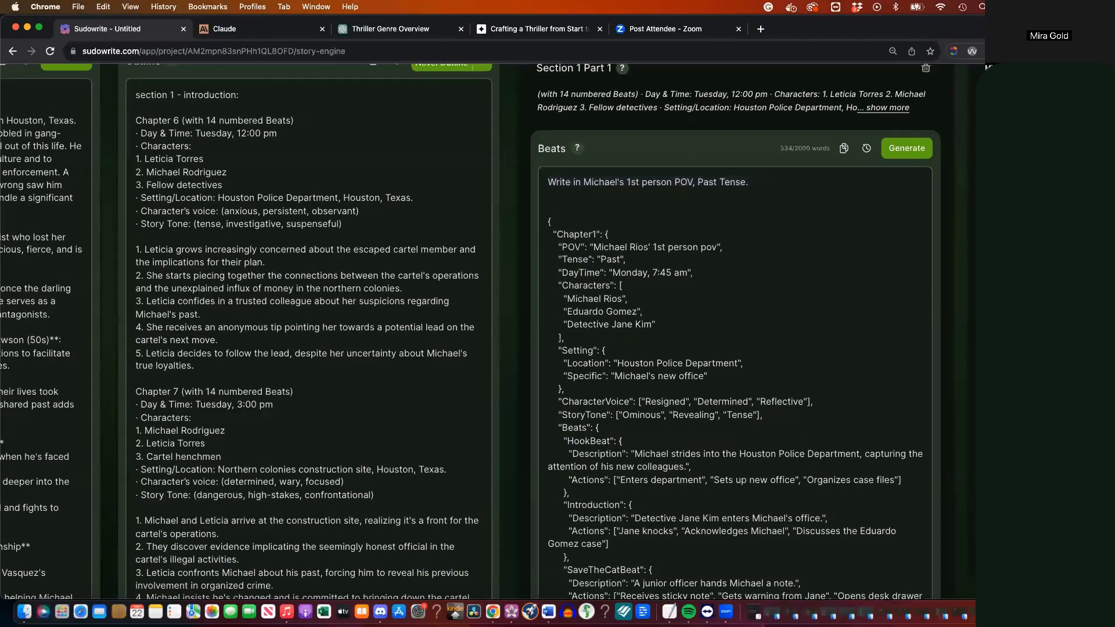
key(super+v)
click(573, 195)
key(BackSpace)
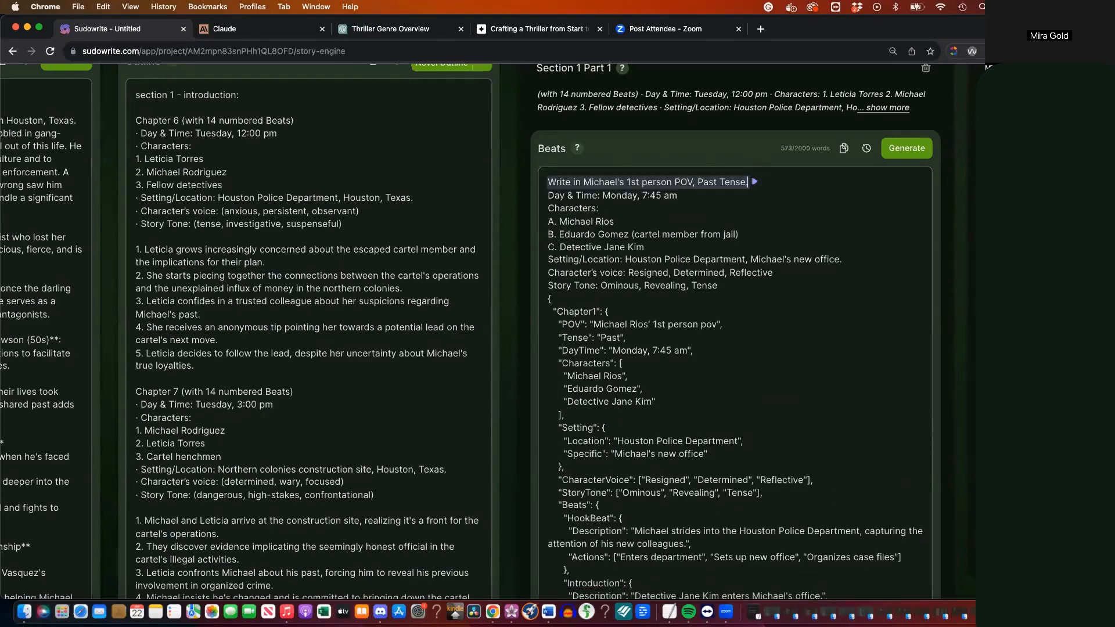
click(729, 286)
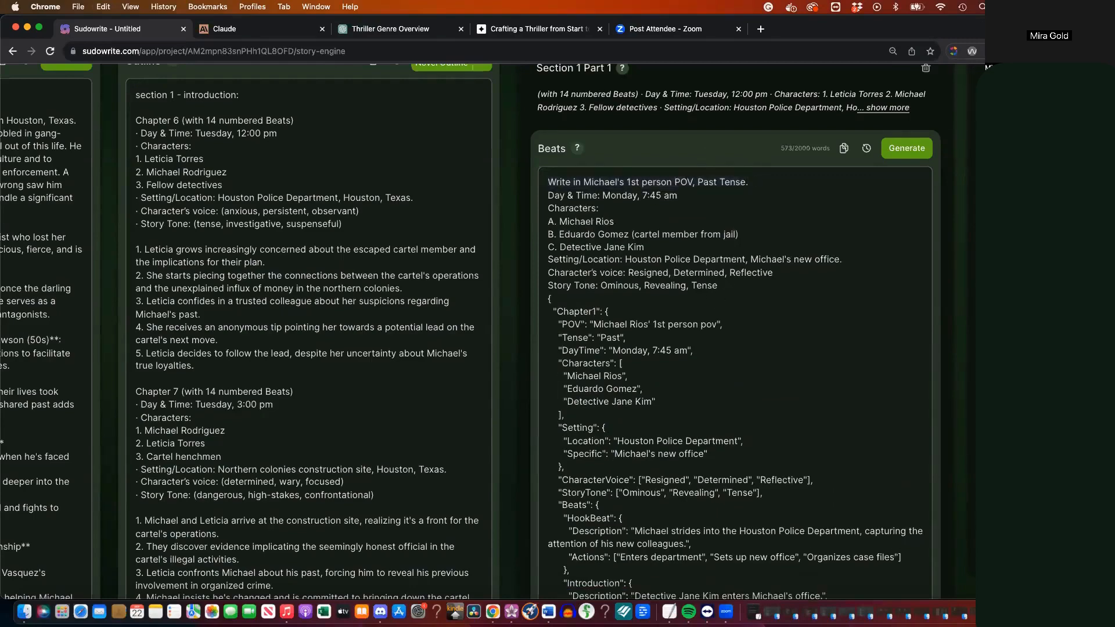
key(Return)
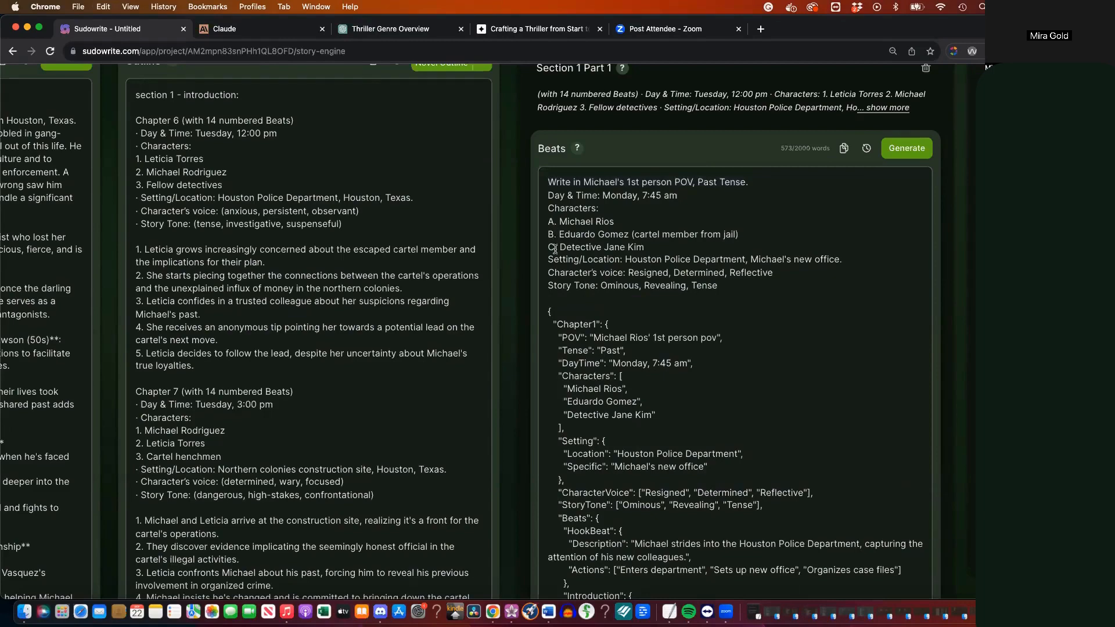
Try relabelling the first listed character from A to 1, and check how the text is divided into header and numbered beats
key(BackSpace)
text(1)
scroll(593, 307, down, 10)
scroll(593, 307, down, 10)
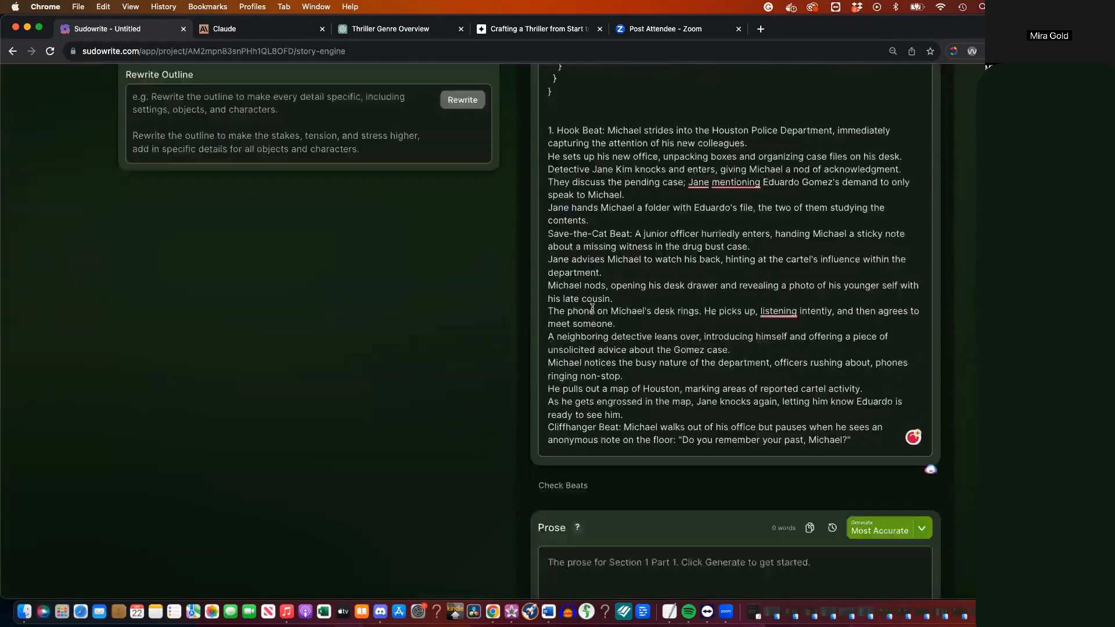
click(569, 289)
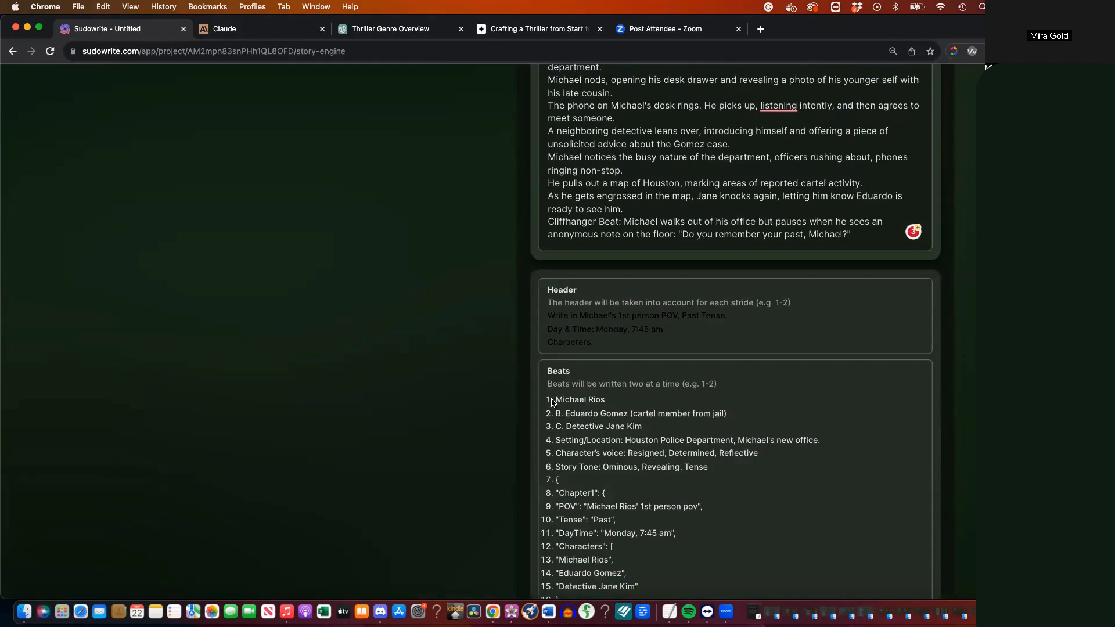
scroll(552, 402, down, 20)
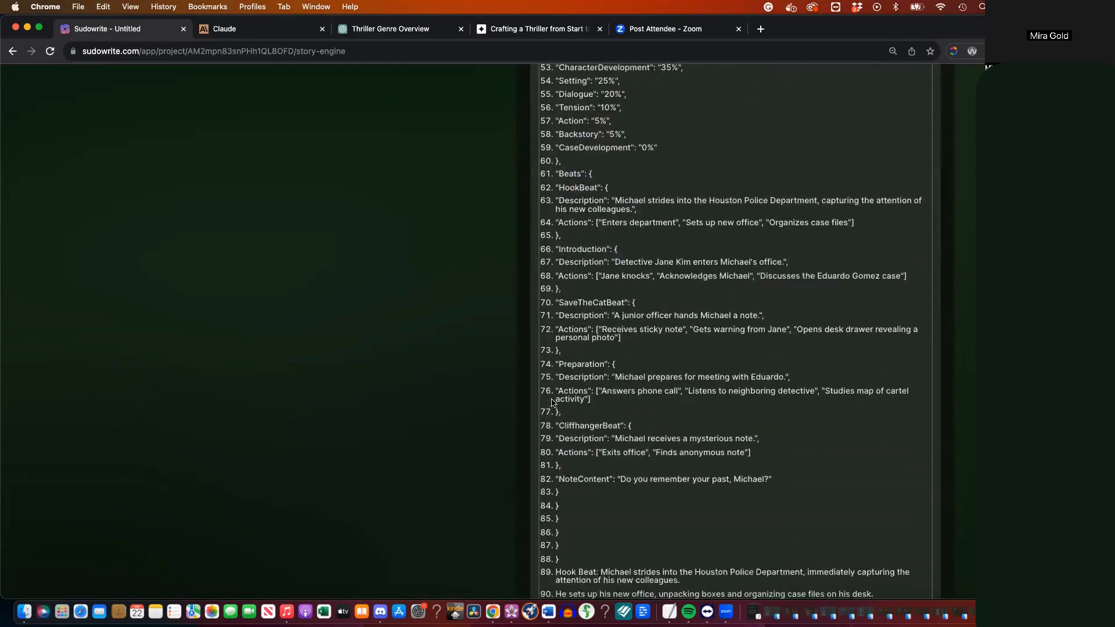
scroll(552, 402, down, 7)
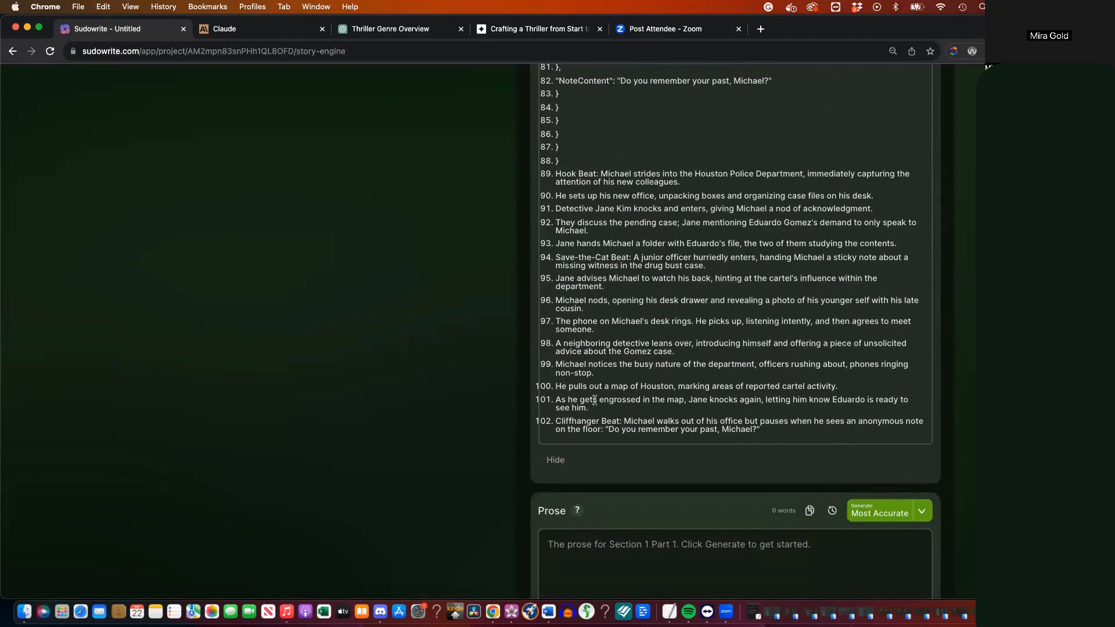
scroll(594, 400, up, 8)
scroll(594, 399, down, 6)
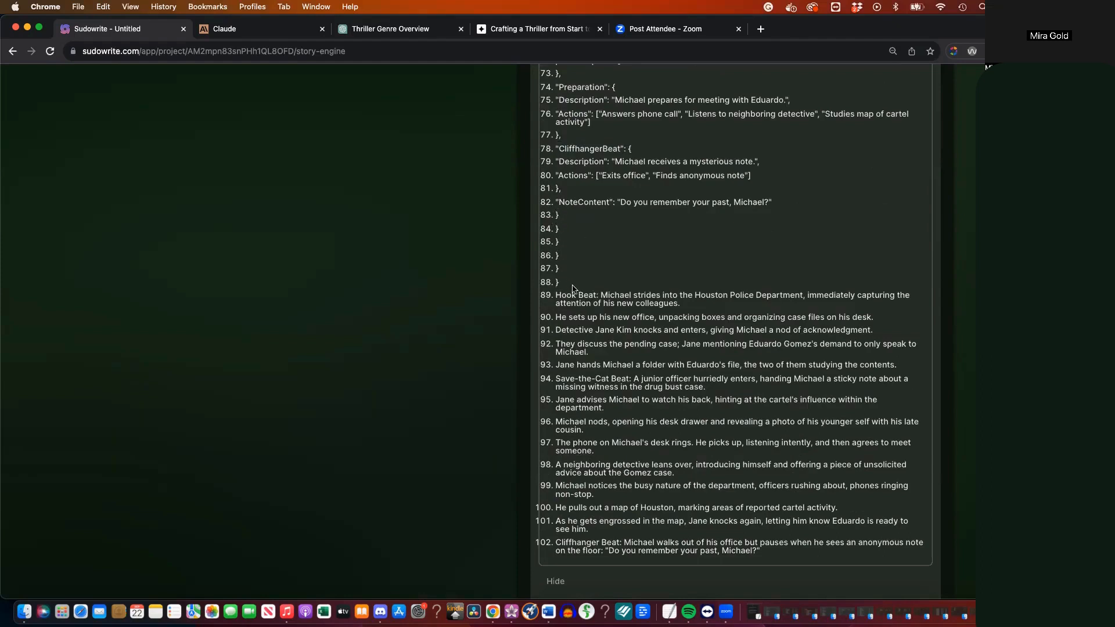
Restore the first listed character's label to A
scroll(573, 288, up, 18)
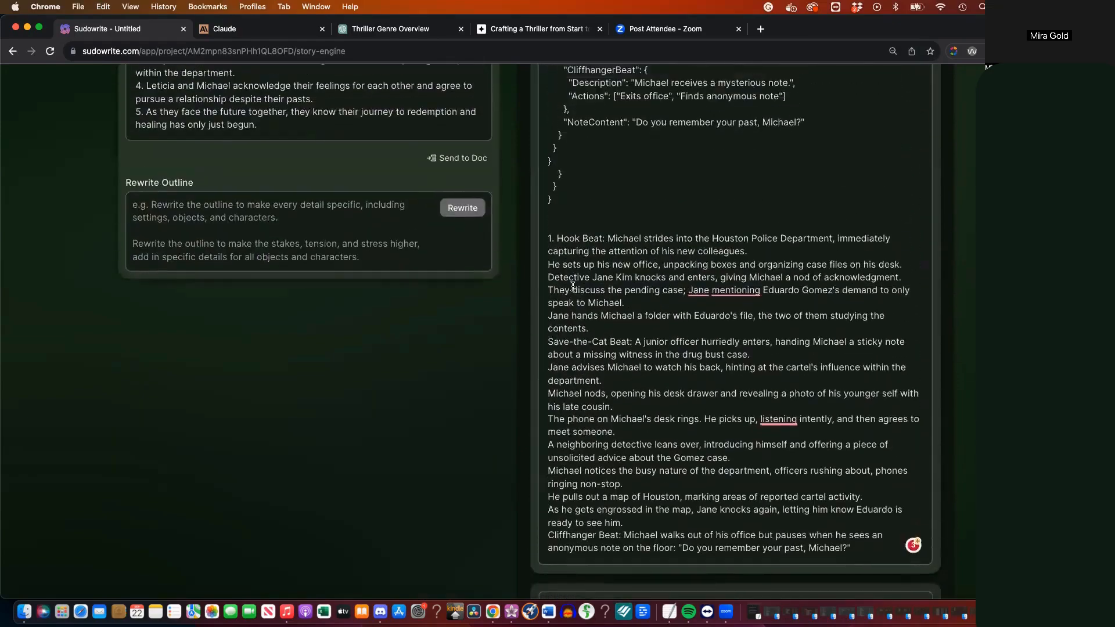
scroll(573, 286, up, 10)
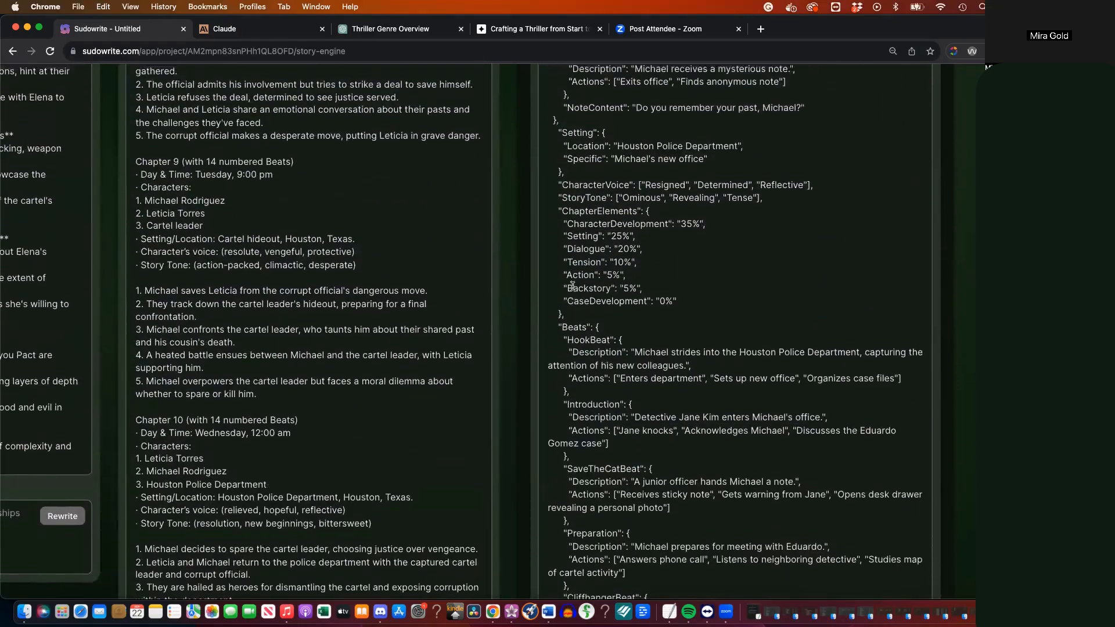
scroll(572, 286, up, 8)
key(BackSpace)
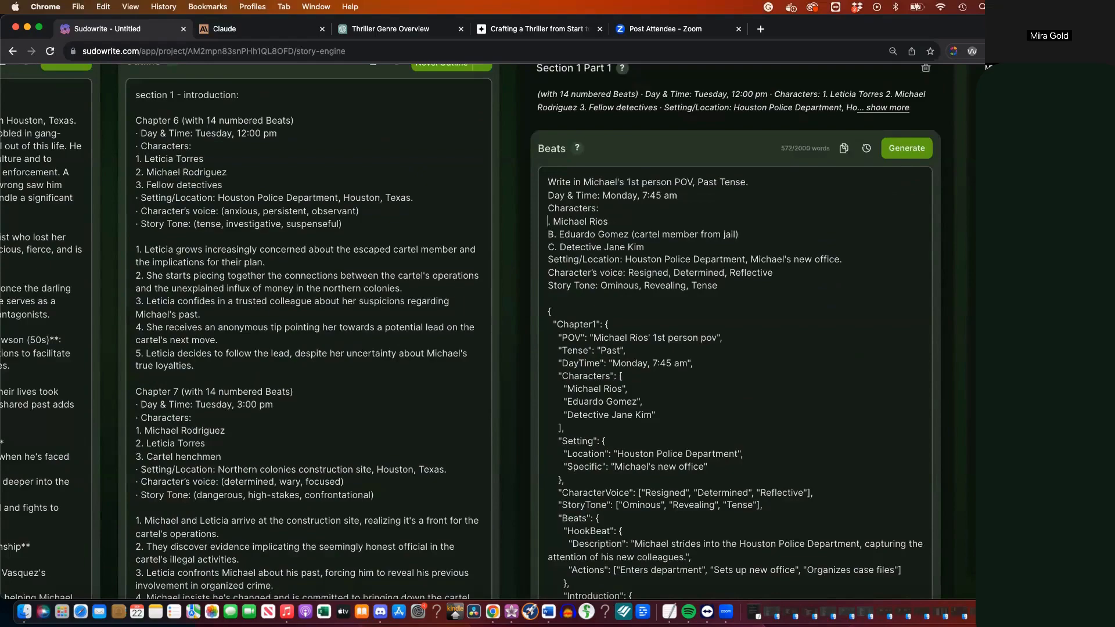
text(A)
scroll(605, 408, down, 10)
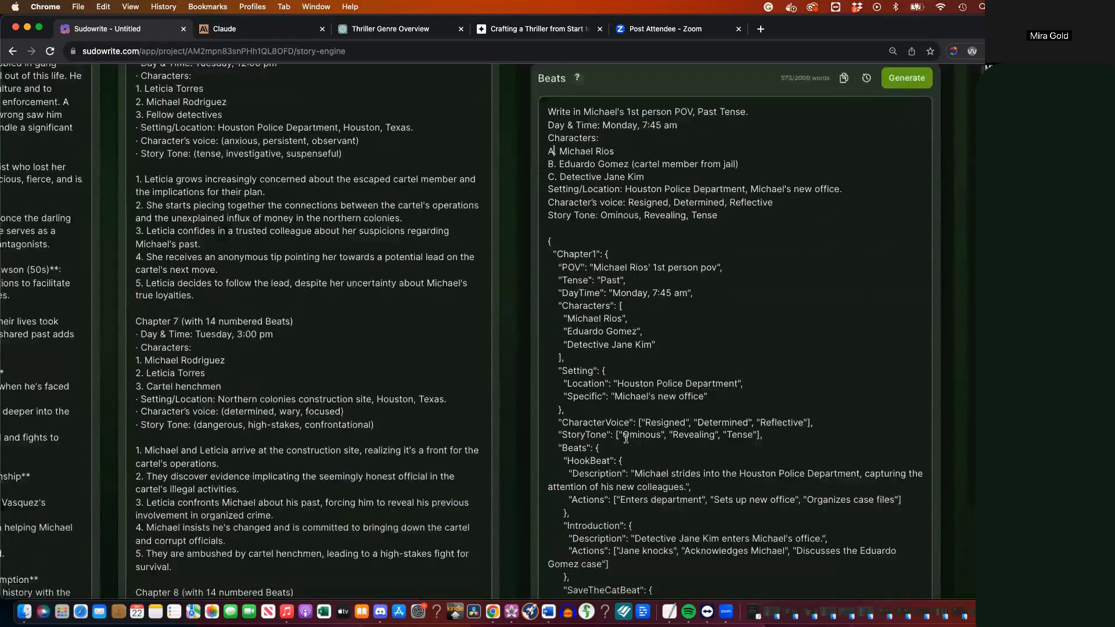
scroll(626, 438, down, 10)
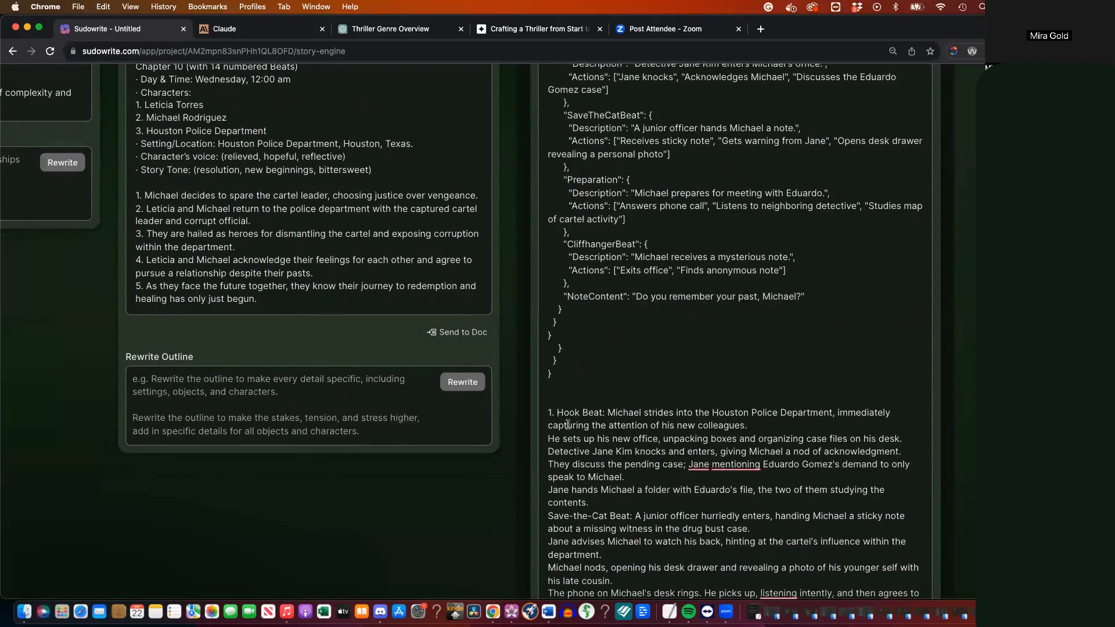
scroll(633, 491, down, 2)
scroll(772, 371, down, 1)
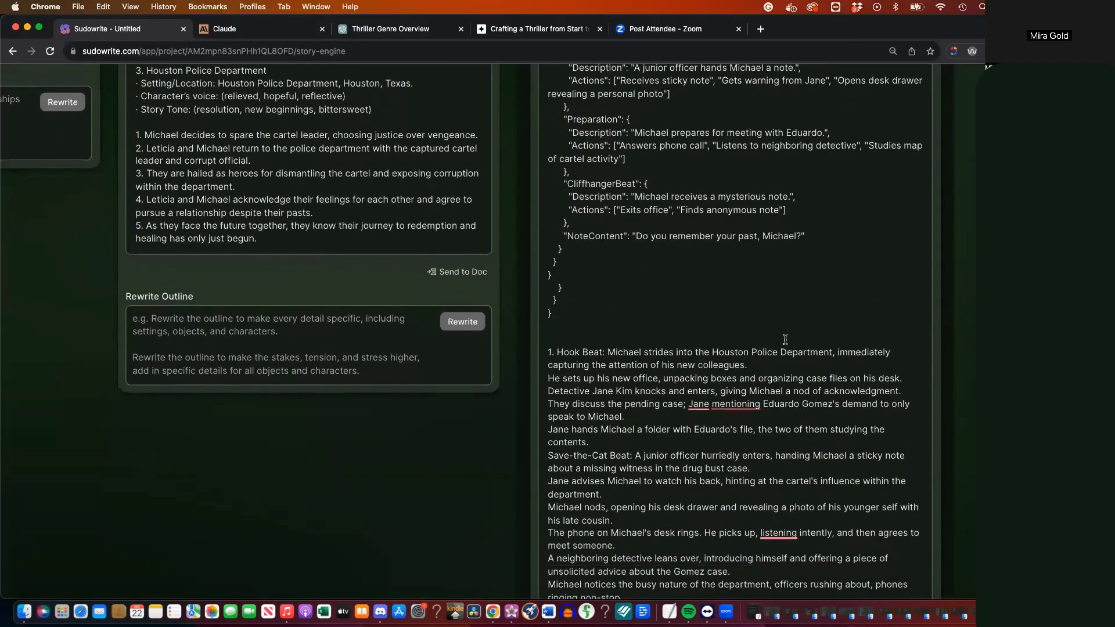
click(756, 364)
key(Return)
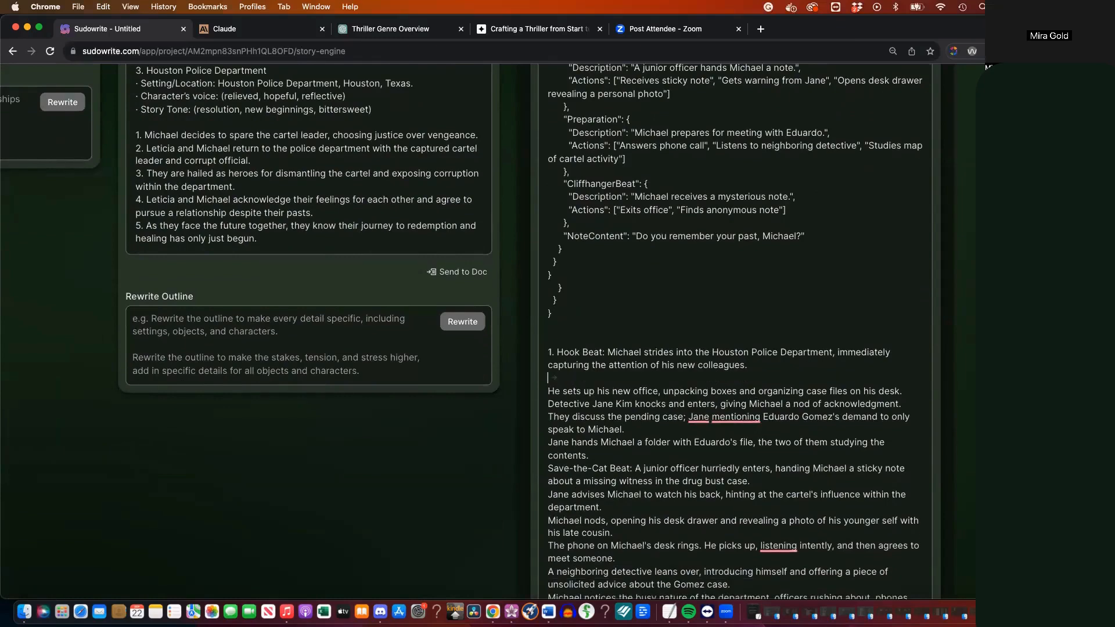
key(BackSpace)
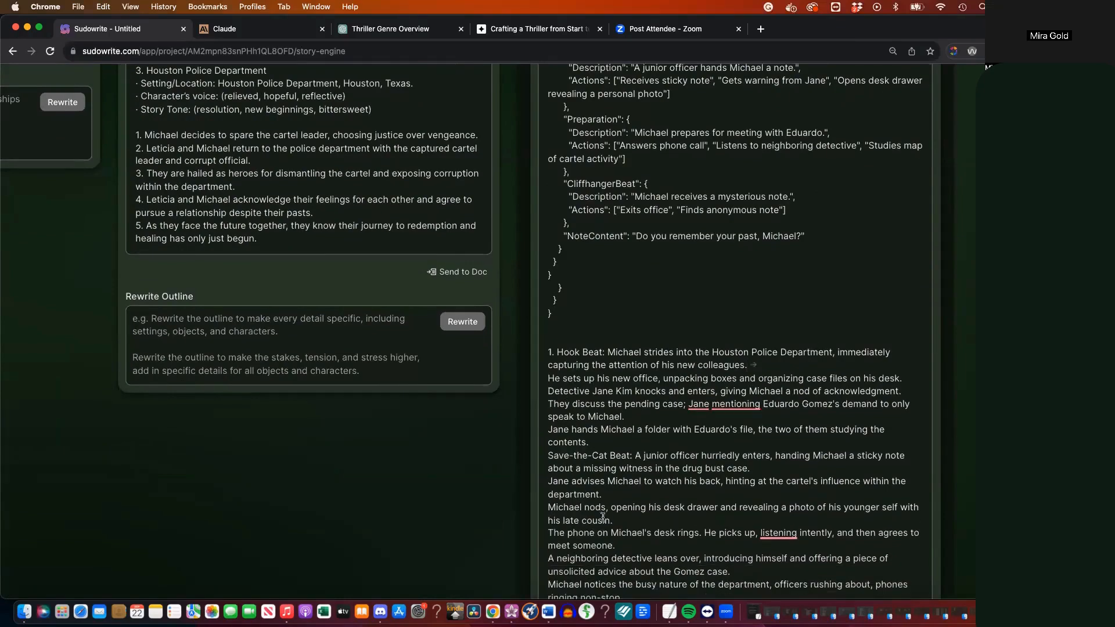
Check the parsed header and numbered beats, and generate the prose for Section 1 Part 1 with the Most Accurate option
scroll(609, 535, down, 10)
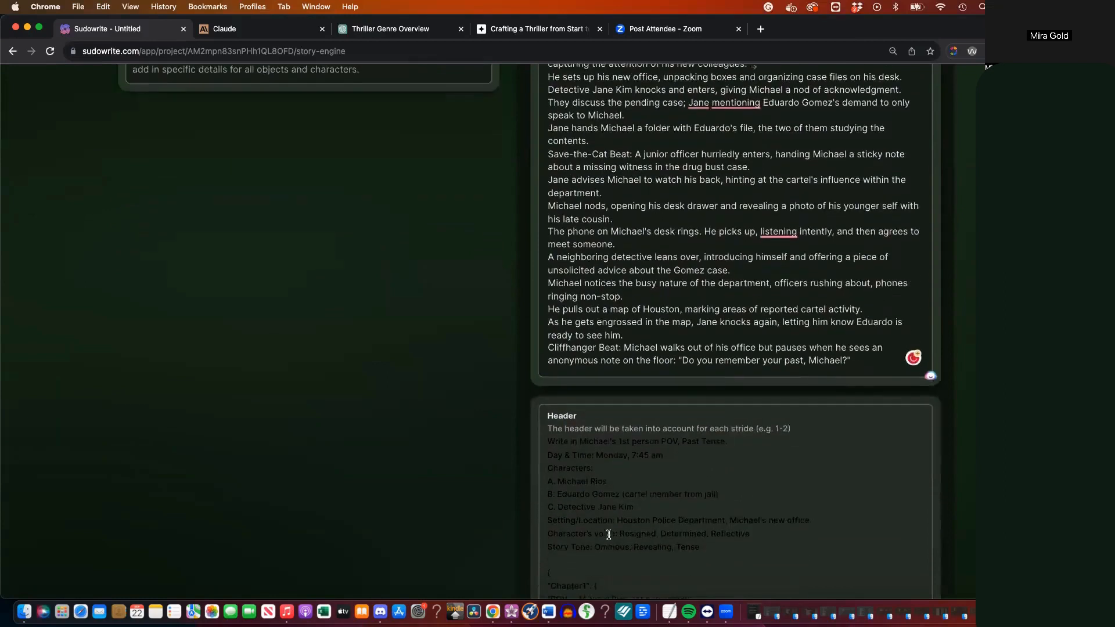
scroll(603, 511, up, 3)
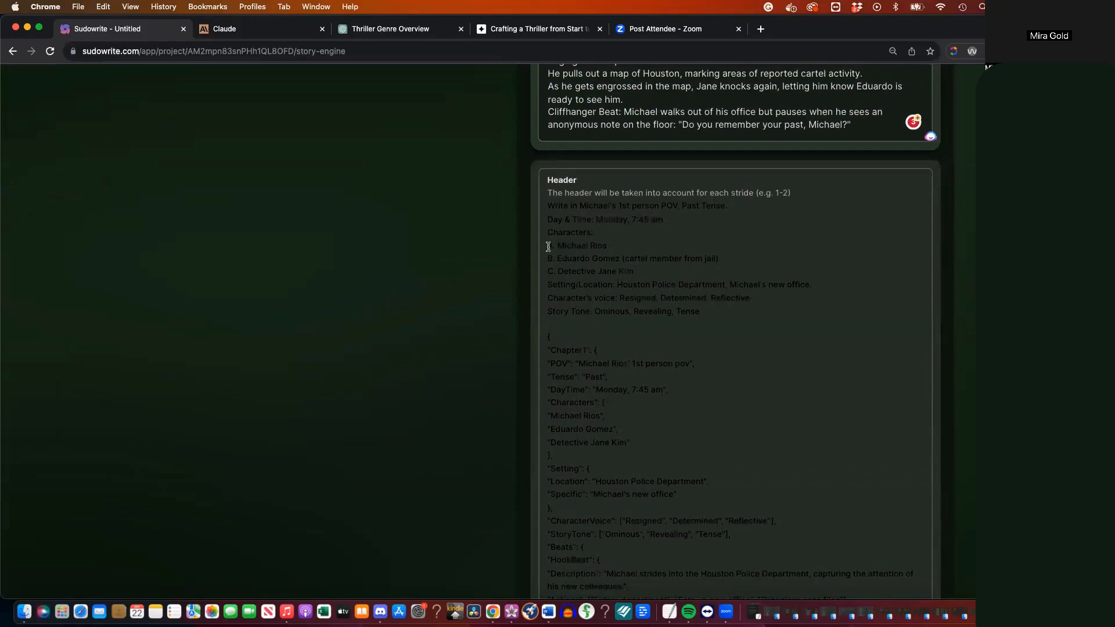
scroll(571, 290, down, 2)
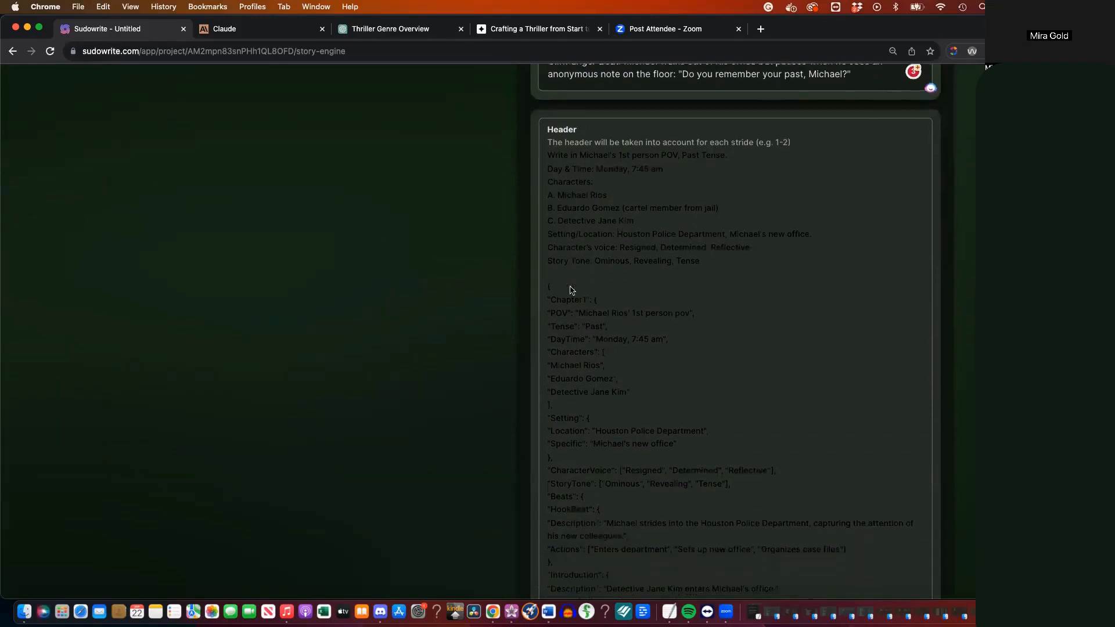
scroll(571, 290, down, 10)
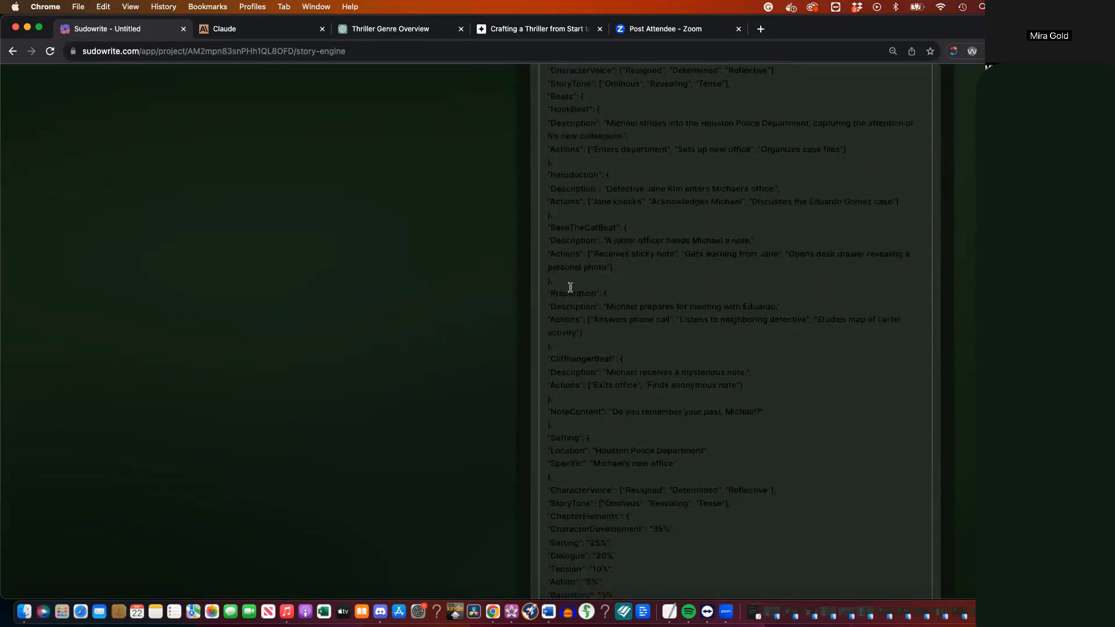
scroll(570, 287, down, 8)
scroll(597, 445, down, 5)
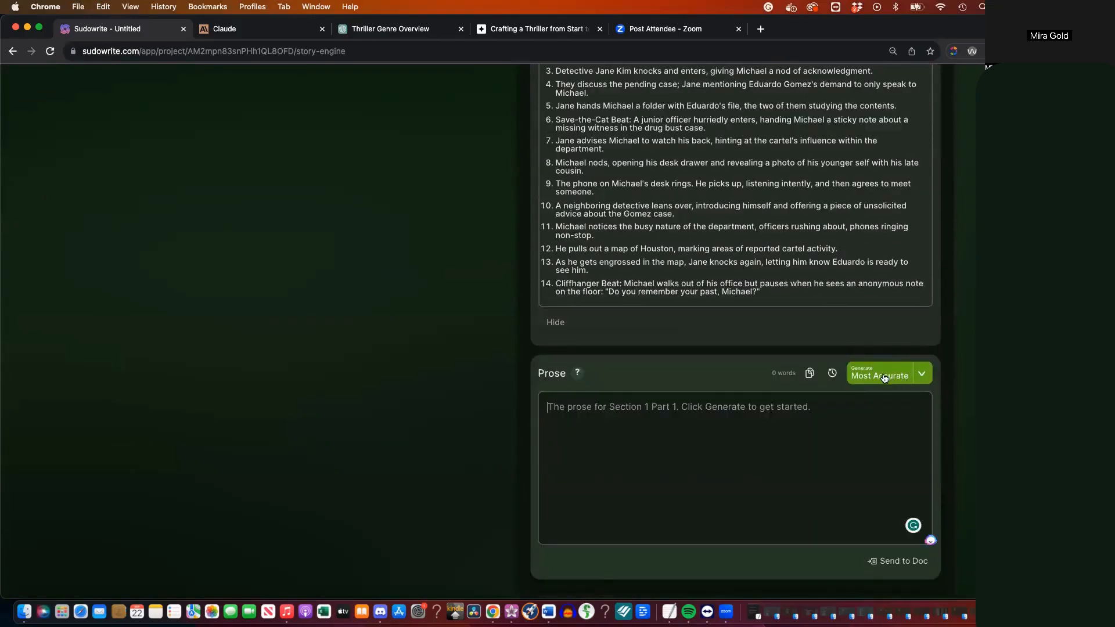
click(884, 378)
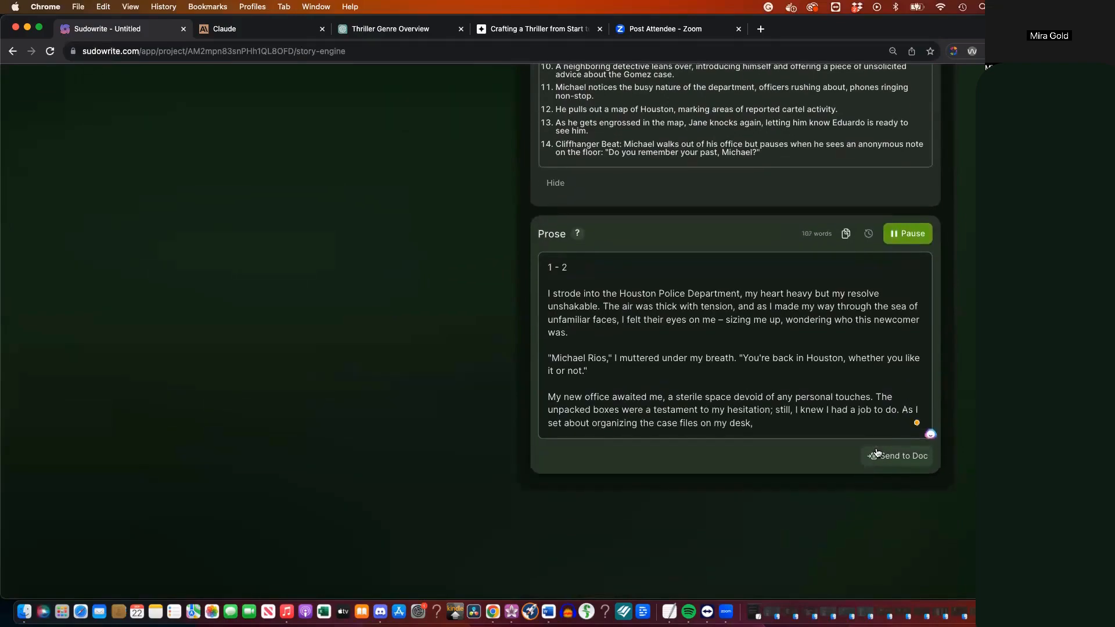
Review the character's voice and story tone among the chapter details at the start of the beats text
scroll(871, 414, up, 15)
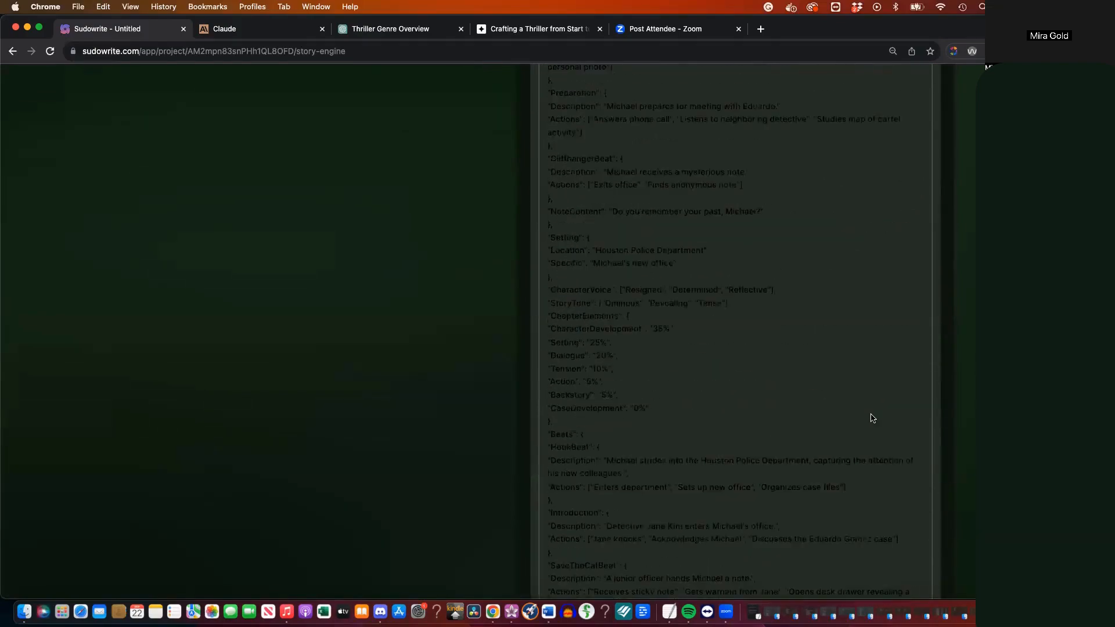
scroll(871, 414, up, 20)
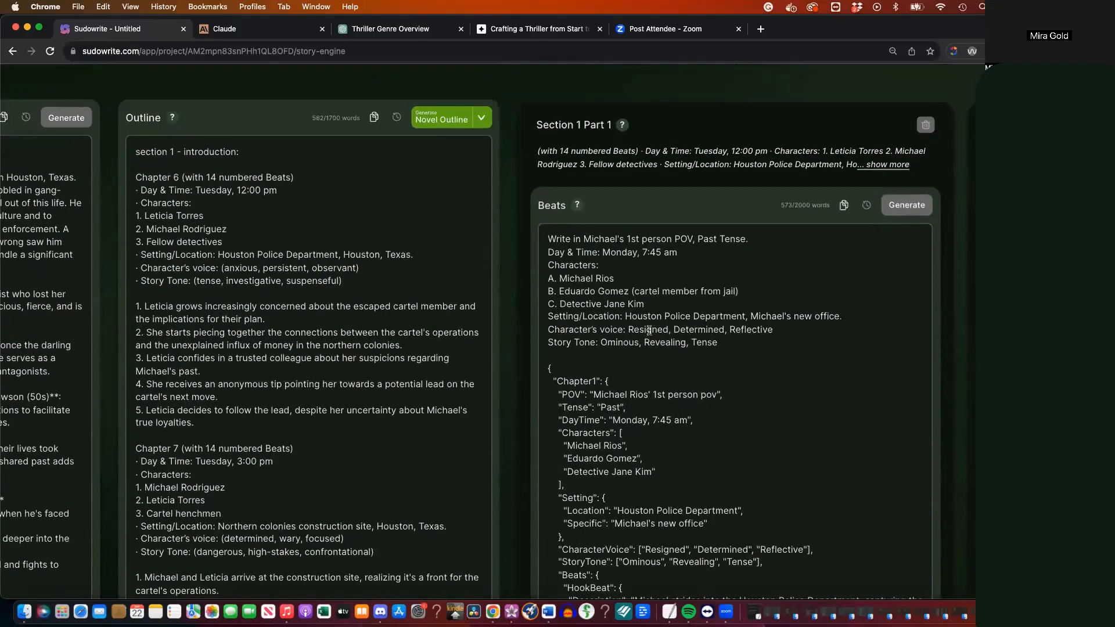
drag(596, 343, 706, 342)
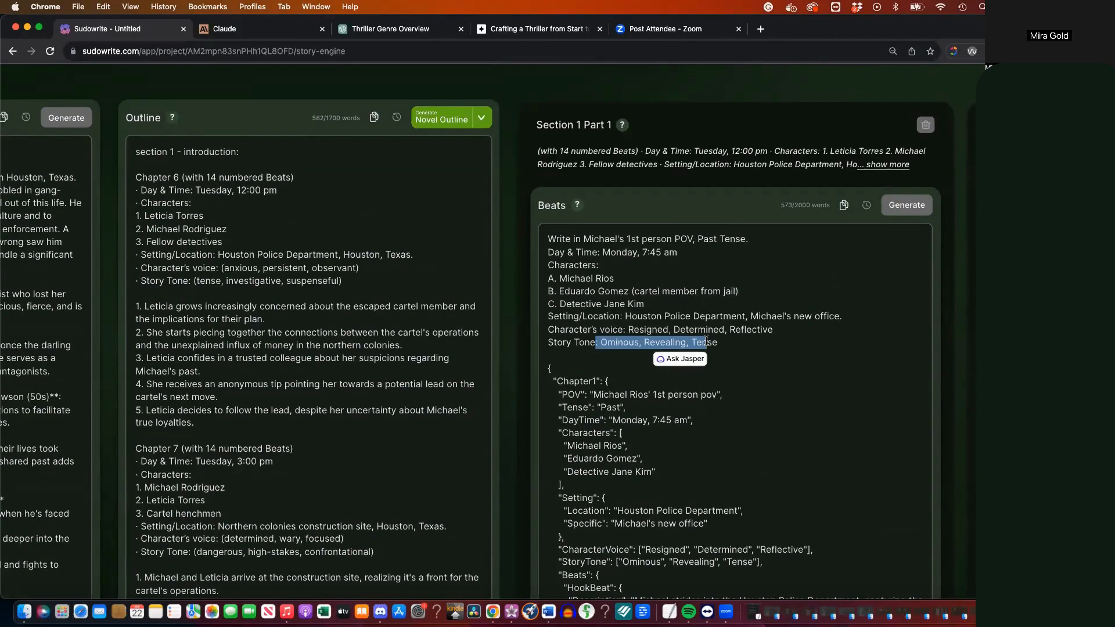
Read the generated prose from beats 1 - 2 through 9 - 10, examining how it follows the beats, voice and tone
scroll(706, 342, down, 10)
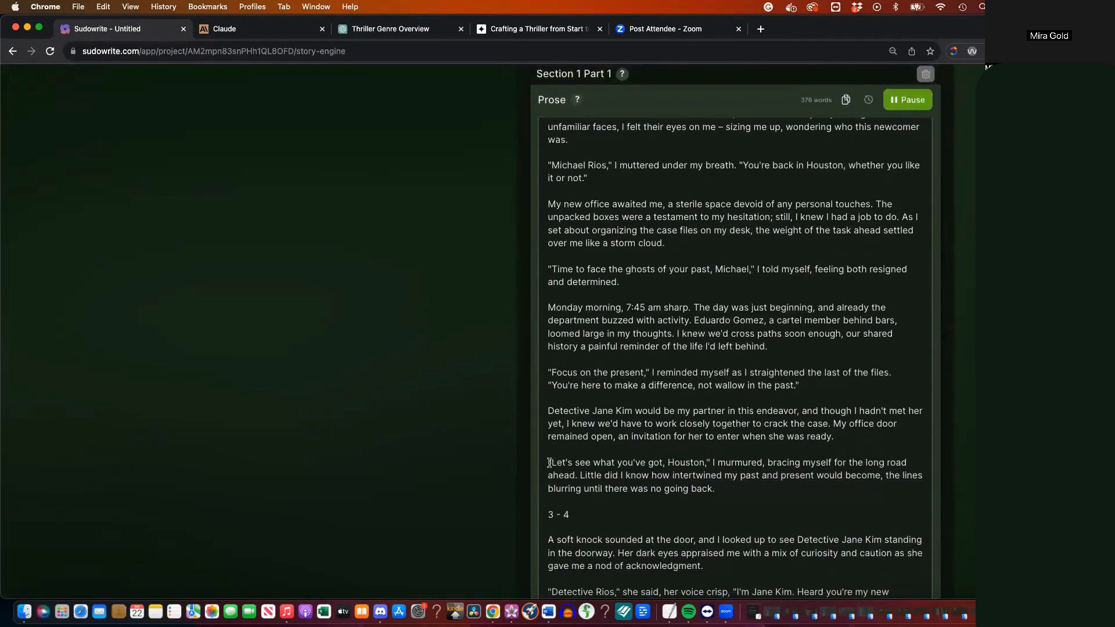
drag(672, 480, 684, 481)
scroll(700, 533, up, 3)
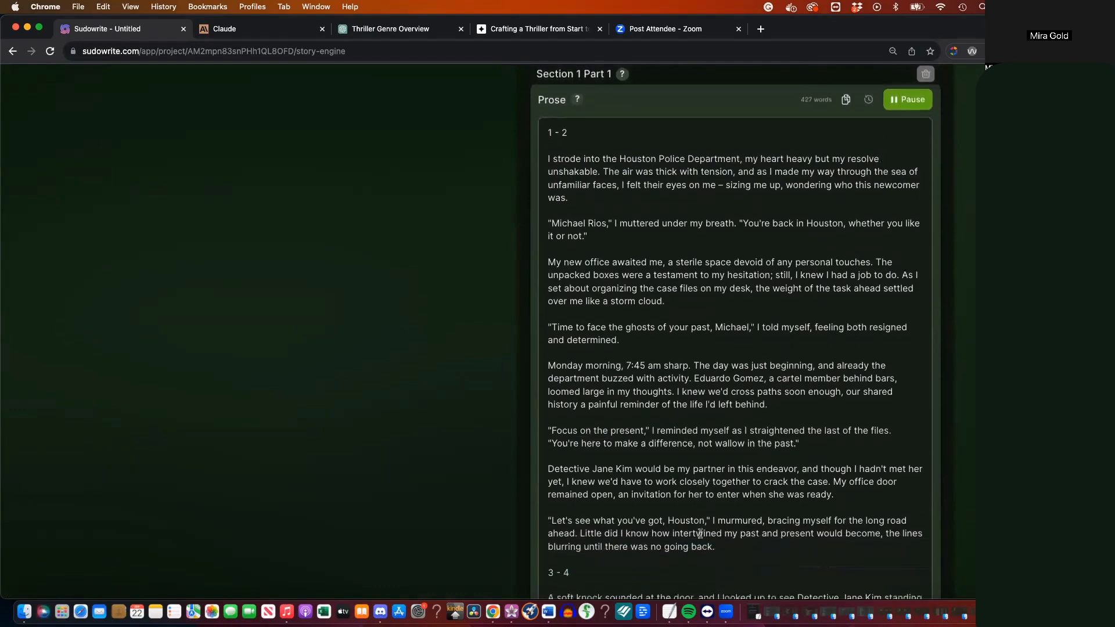
scroll(700, 533, down, 3)
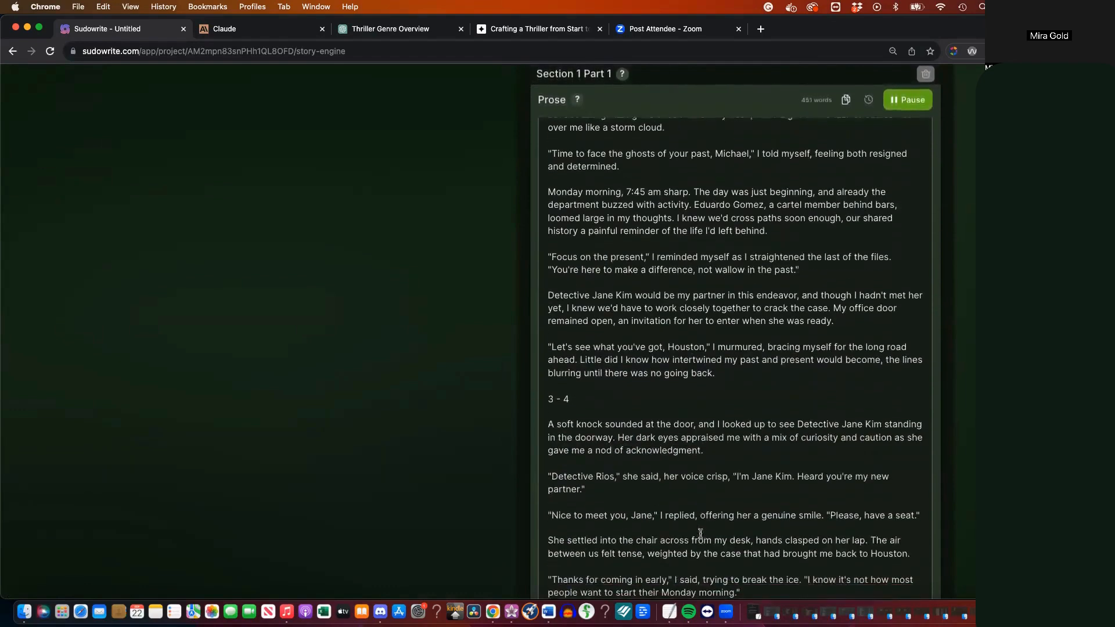
scroll(701, 533, down, 5)
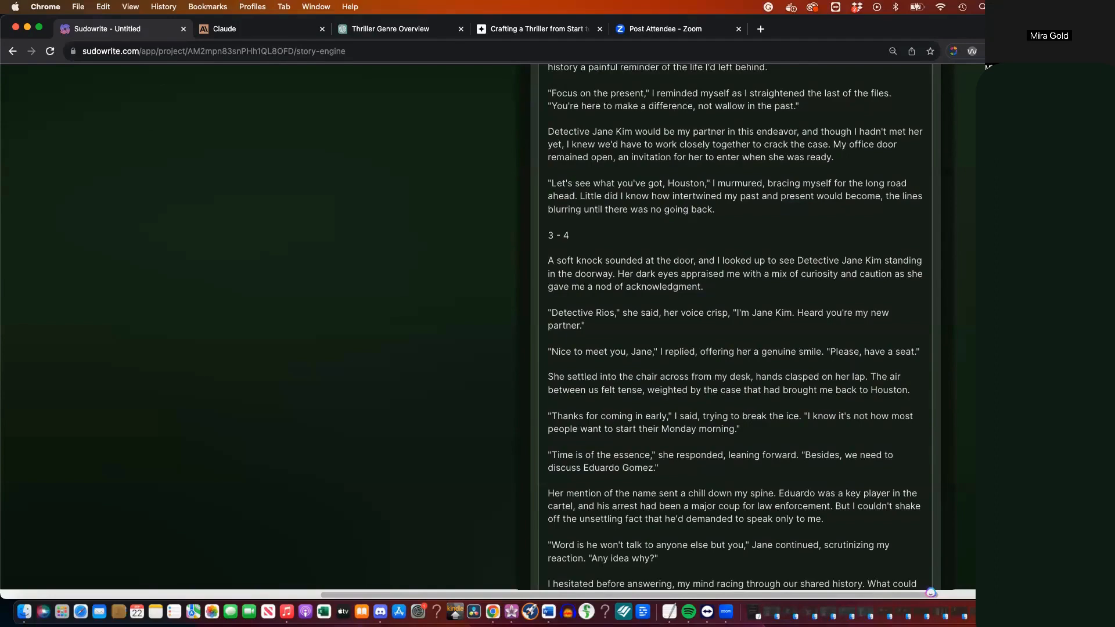
scroll(728, 347, down, 7)
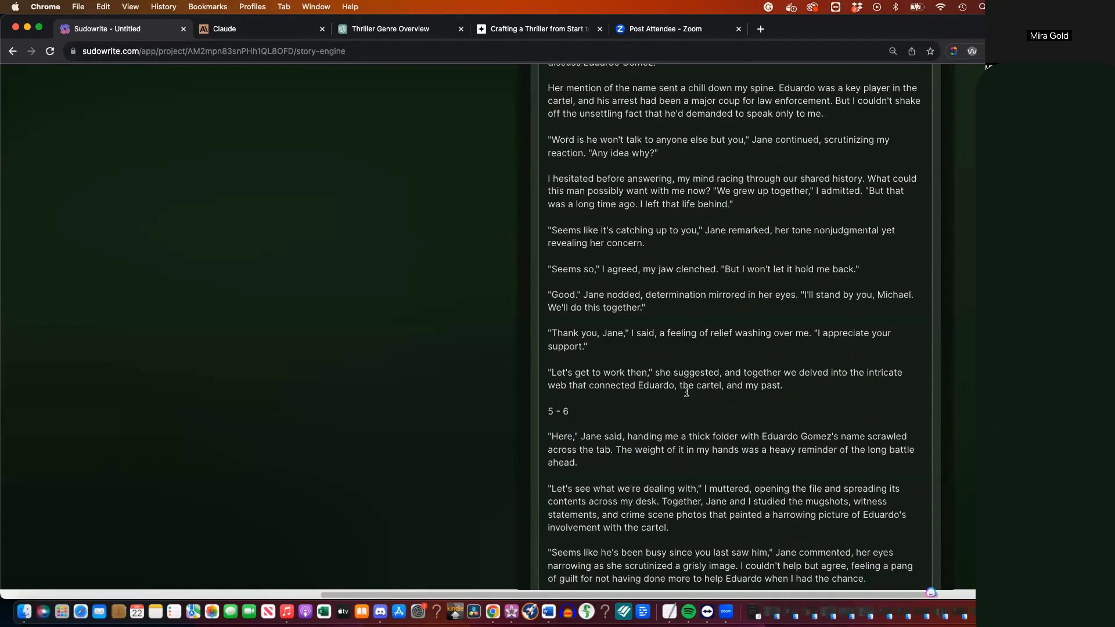
scroll(686, 393, down, 1)
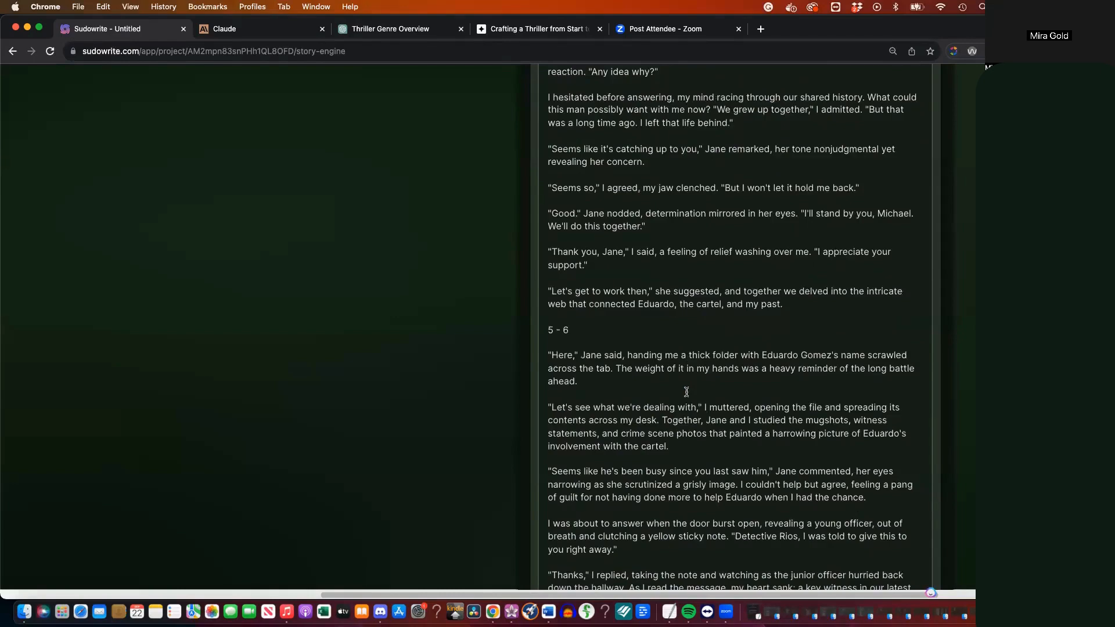
scroll(823, 288, up, 1)
scroll(823, 287, down, 4)
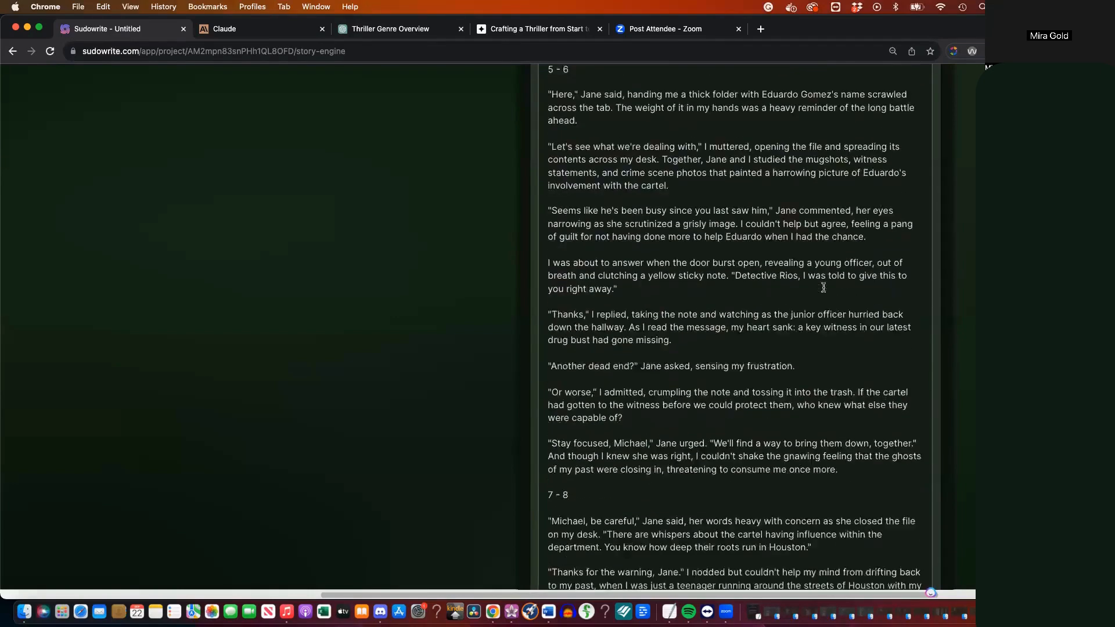
scroll(824, 287, down, 4)
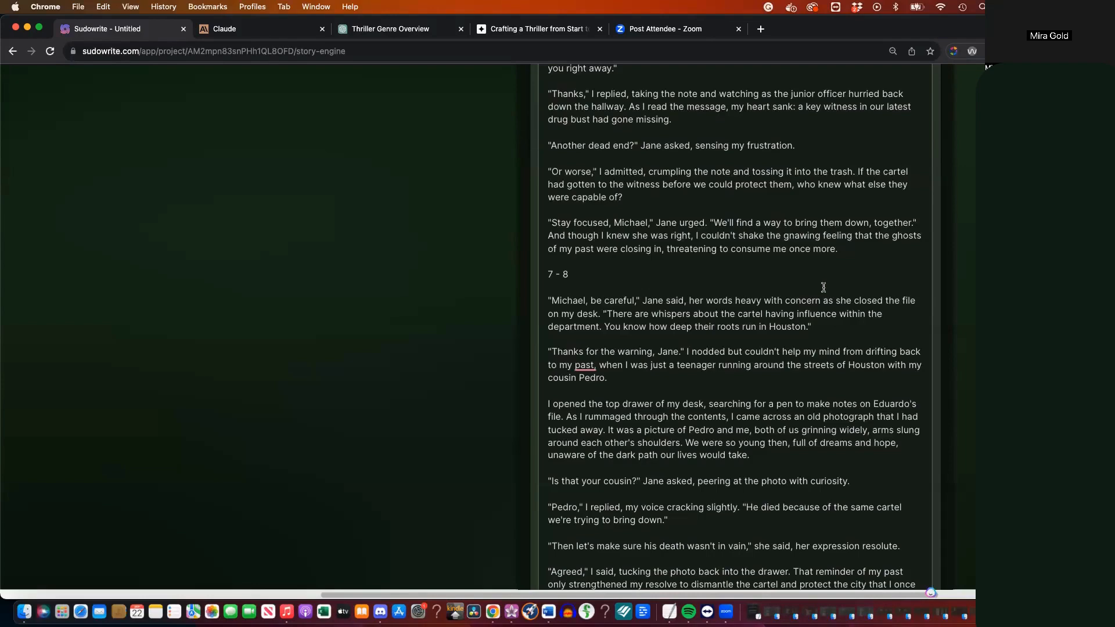
scroll(824, 287, down, 3)
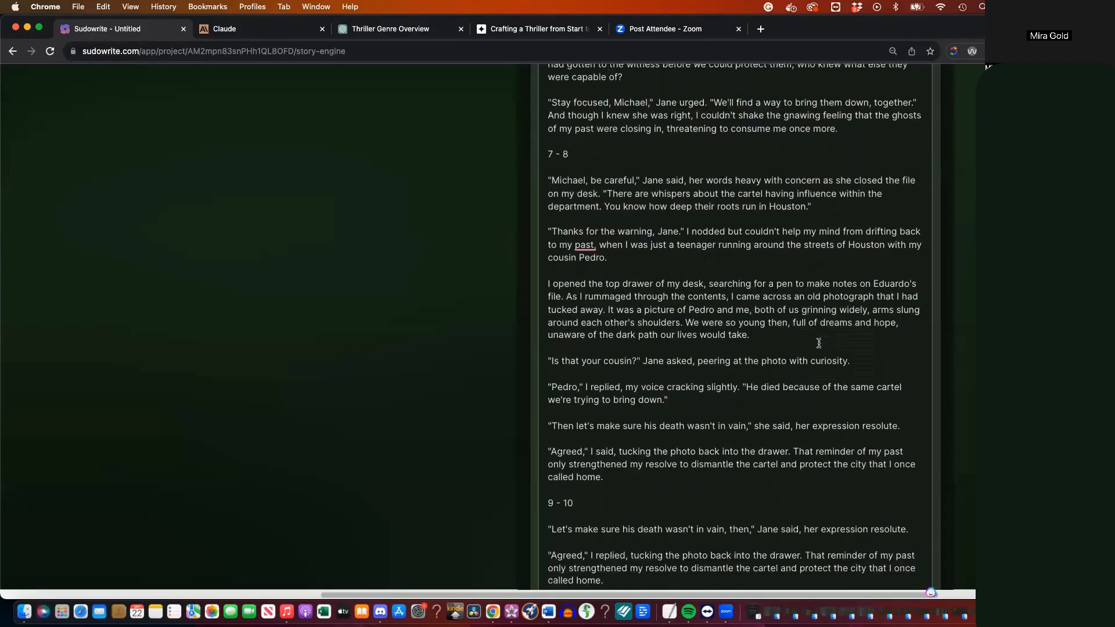